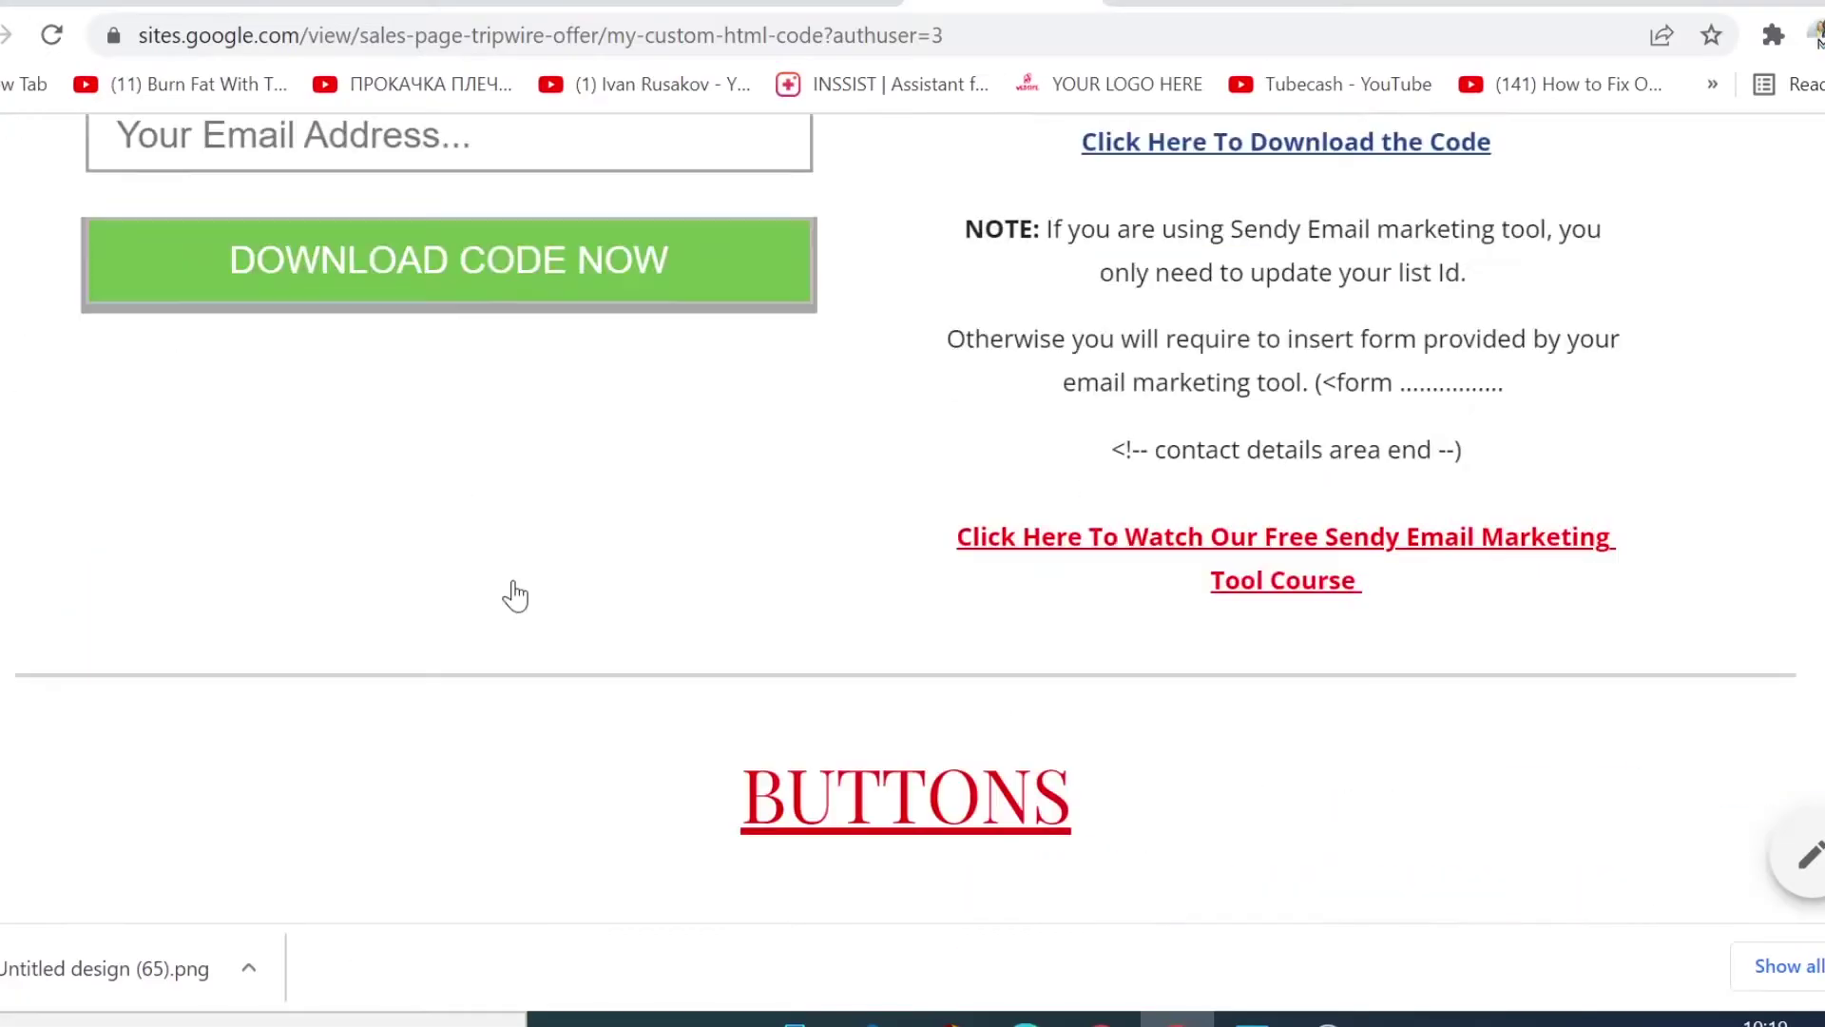
{"action": "scroll", "coordinate": [514, 596], "scroll_direction": "down", "scroll_amount": 15}
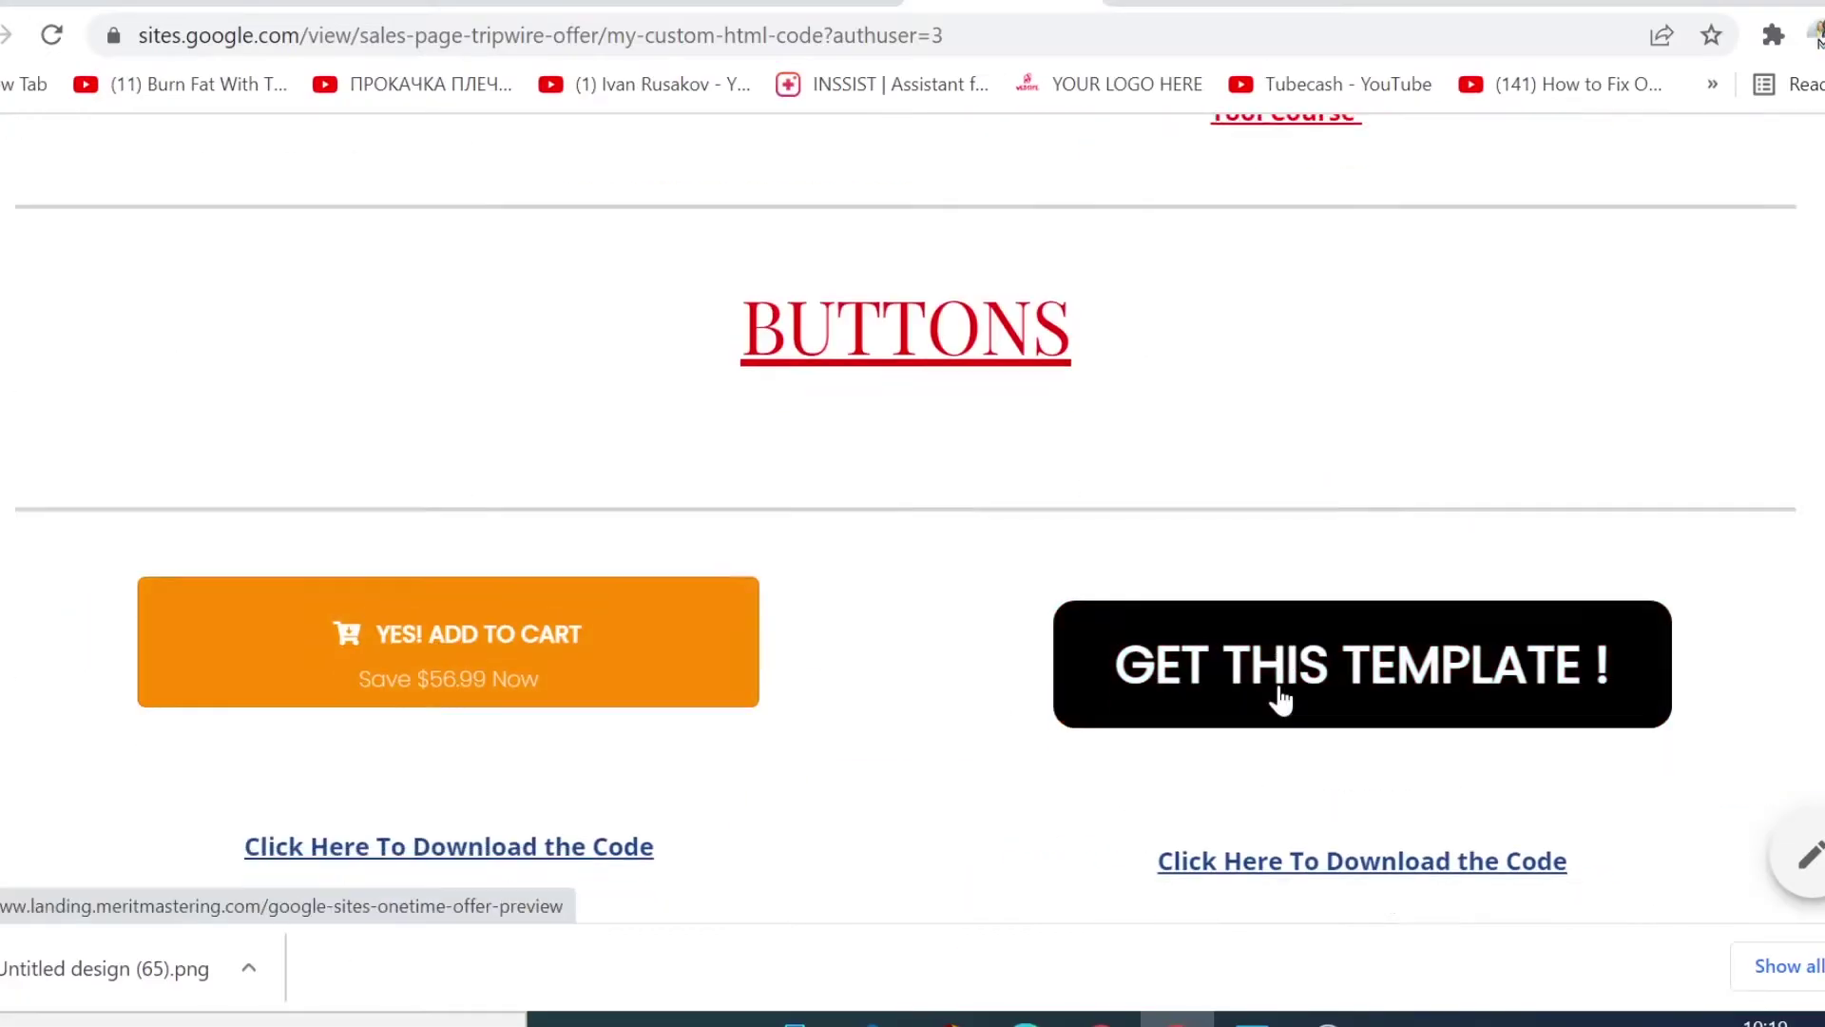
{"action": "scroll", "coordinate": [570, 501], "scroll_direction": "down", "scroll_amount": 20}
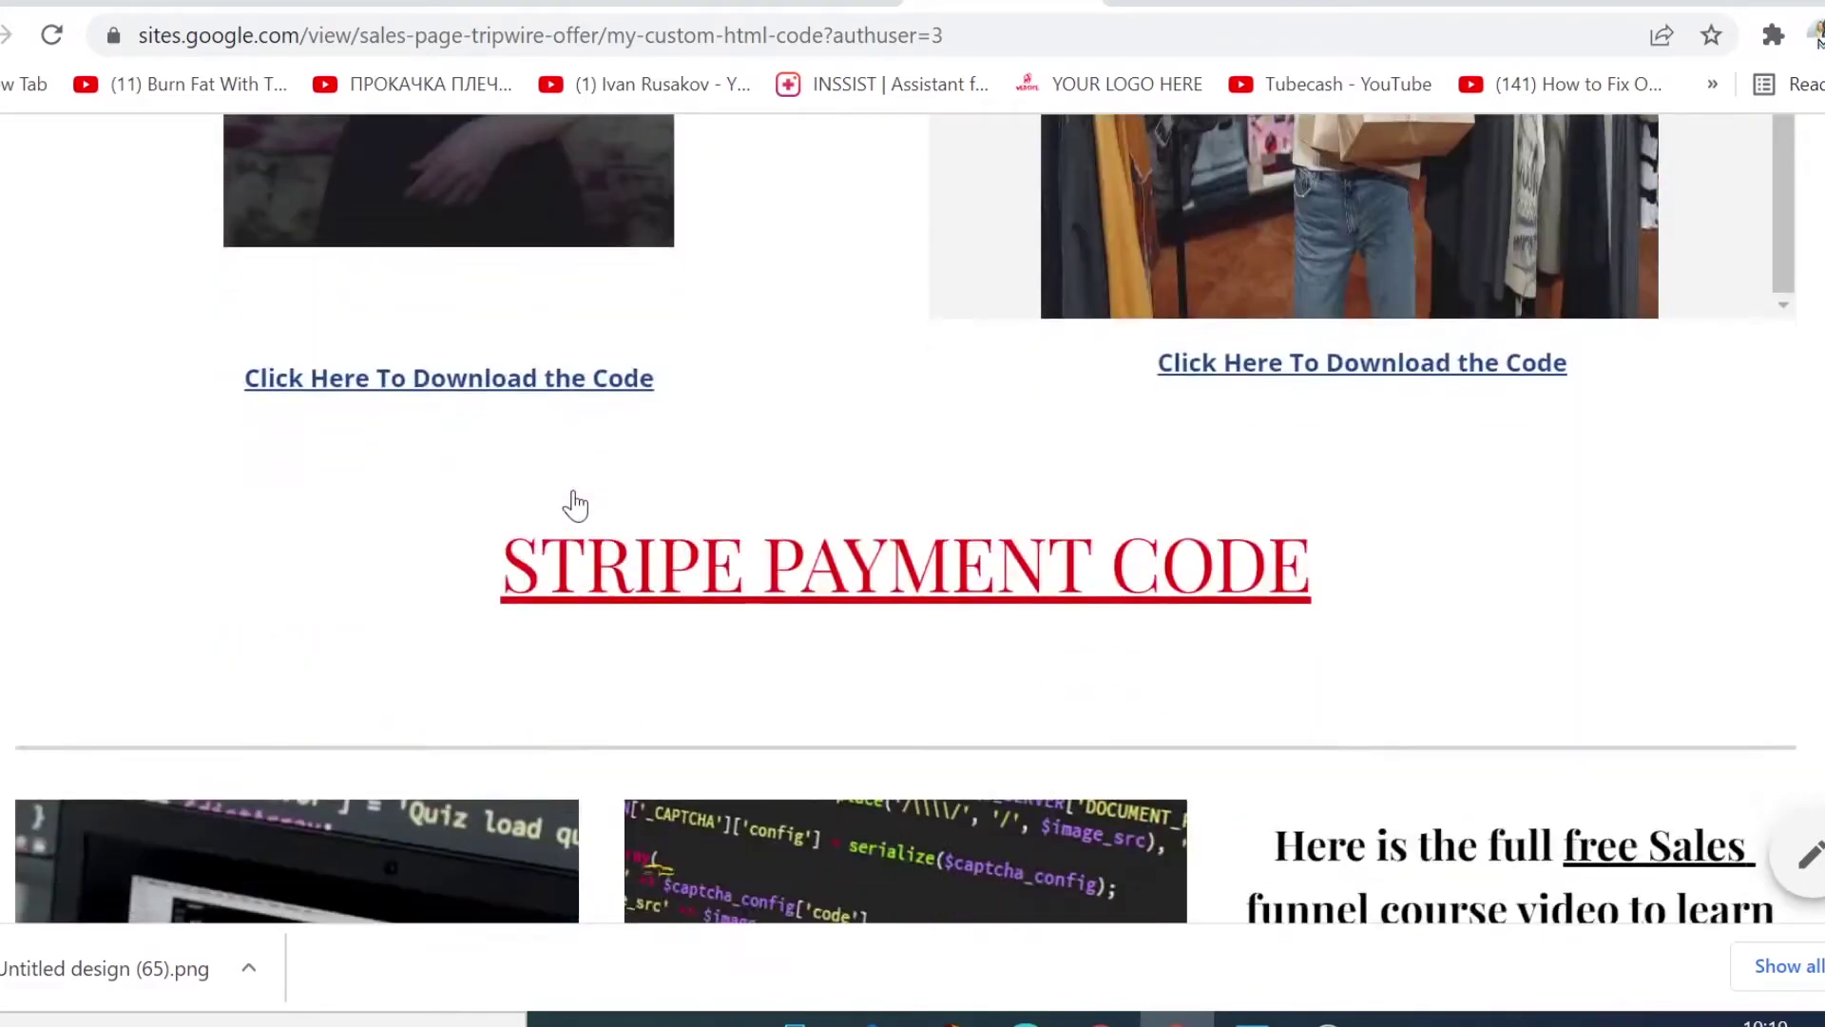
{"action": "scroll", "coordinate": [1772, 514], "scroll_direction": "up", "scroll_amount": 8}
{"action": "scroll", "coordinate": [1773, 514], "scroll_direction": "up", "scroll_amount": 10}
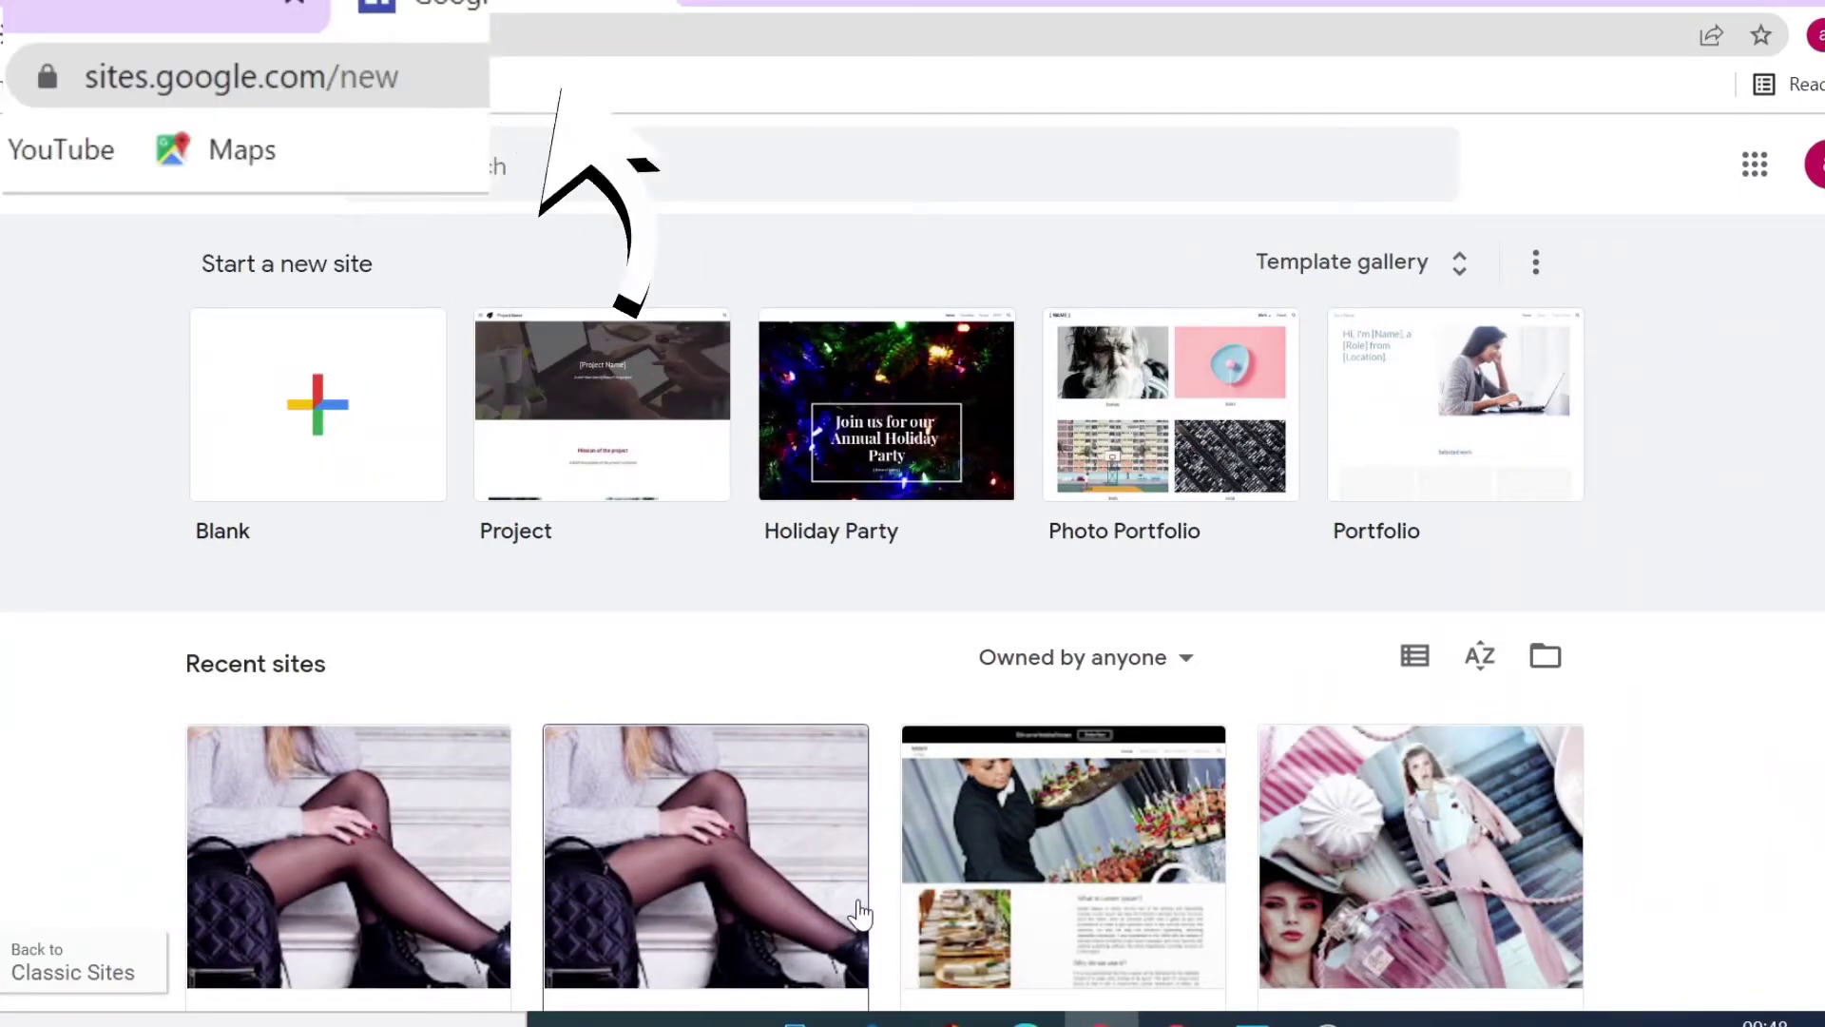
Create a blank site and add a new page named SHOP to it
{"action": "left_click", "coordinate": [239, 404]}
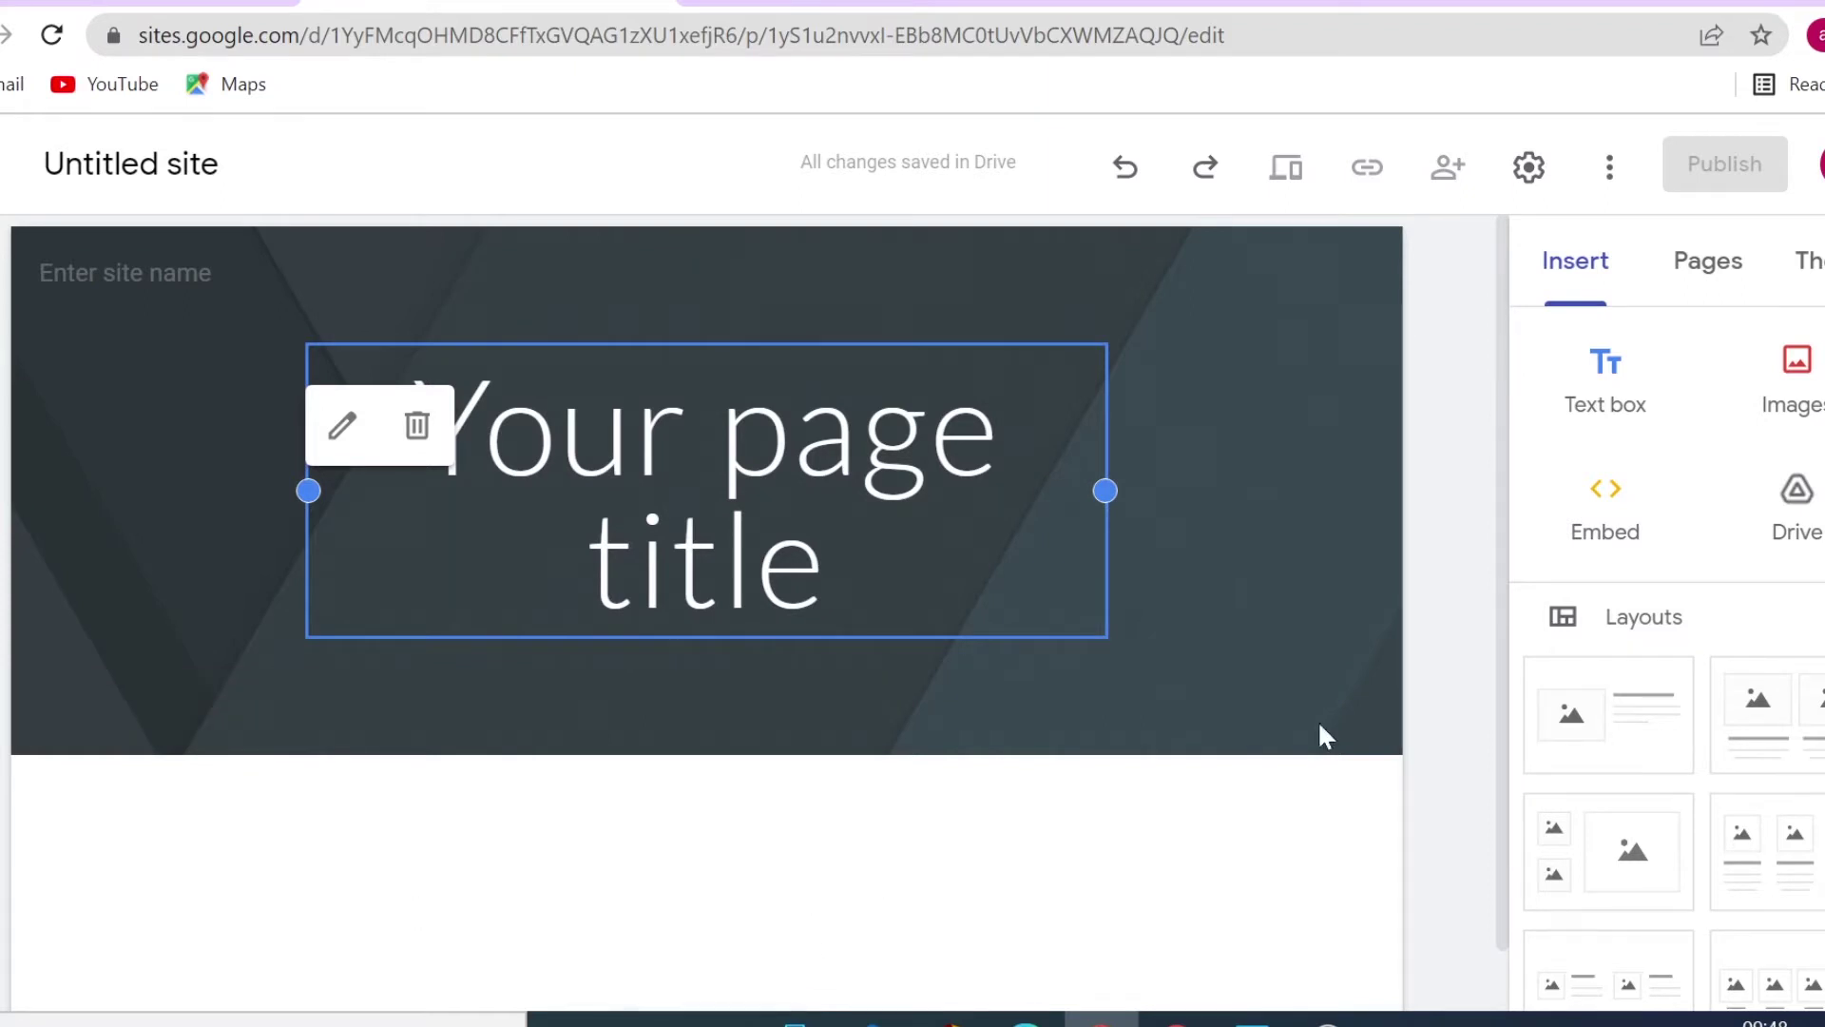
{"action": "left_click", "coordinate": [1703, 295]}
{"action": "mouse_move", "coordinate": [1708, 904]}
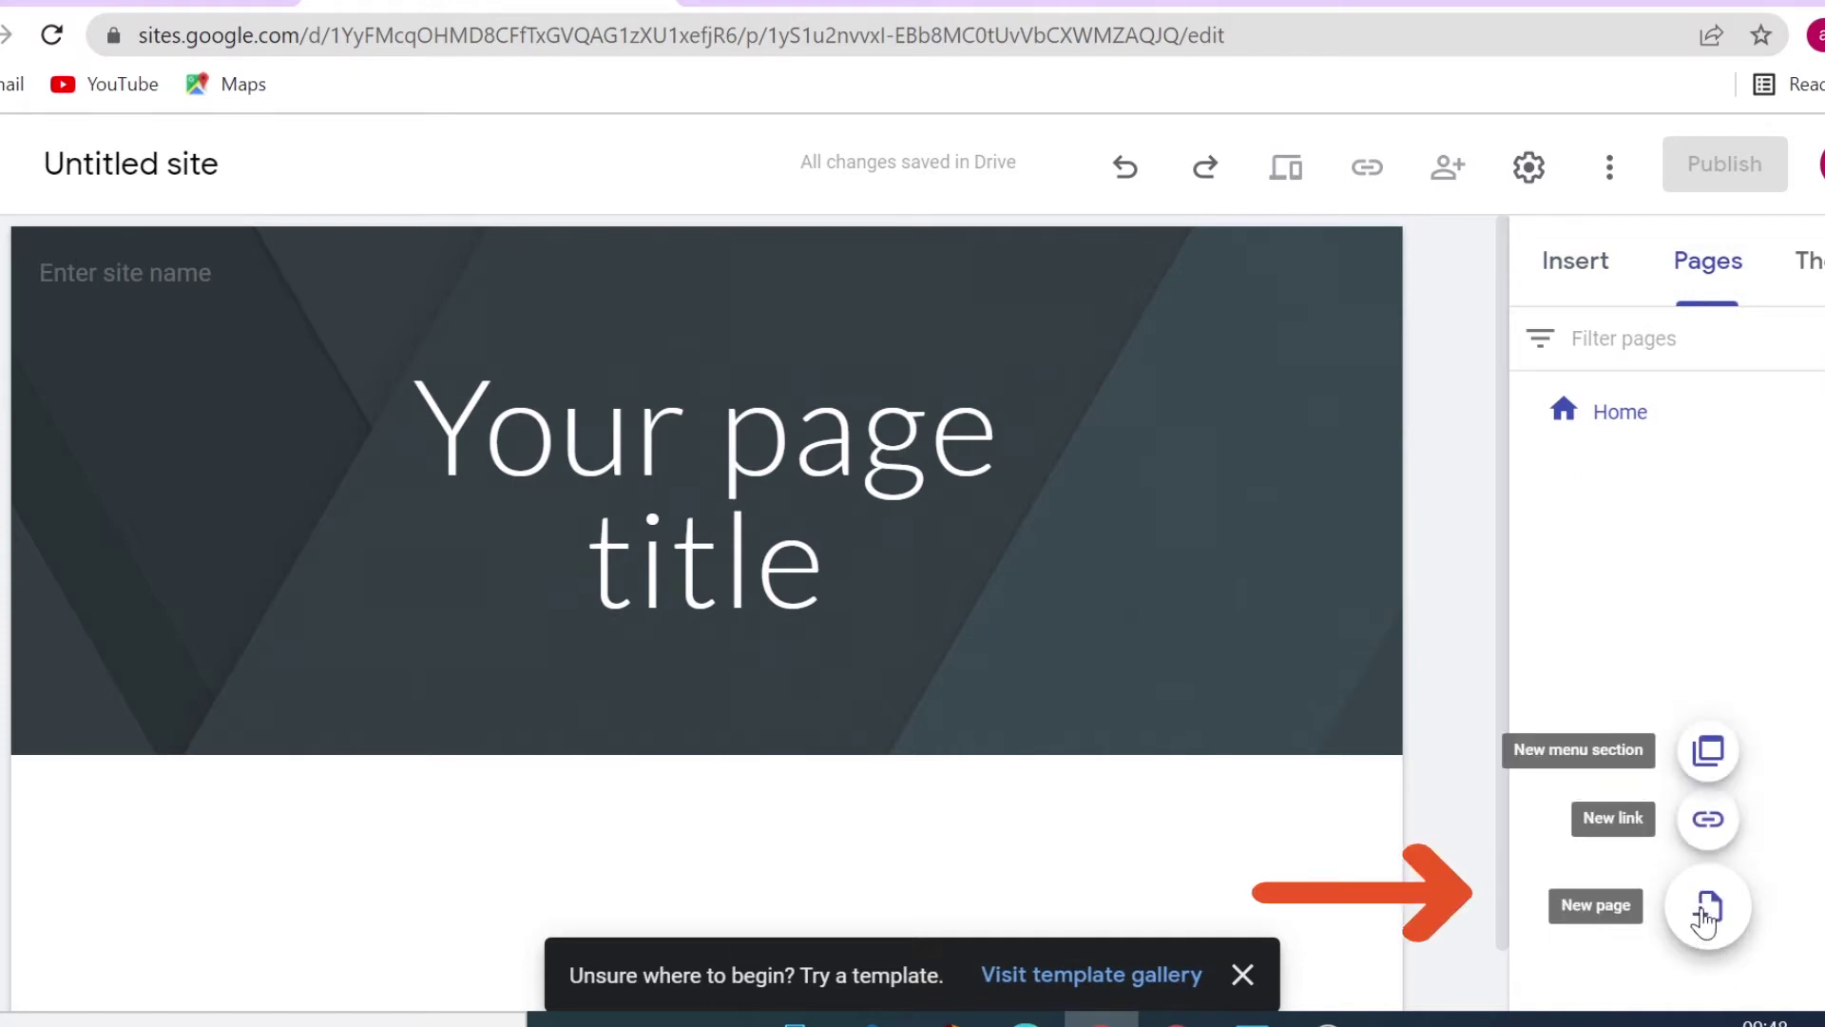
{"action": "left_click", "coordinate": [1707, 913]}
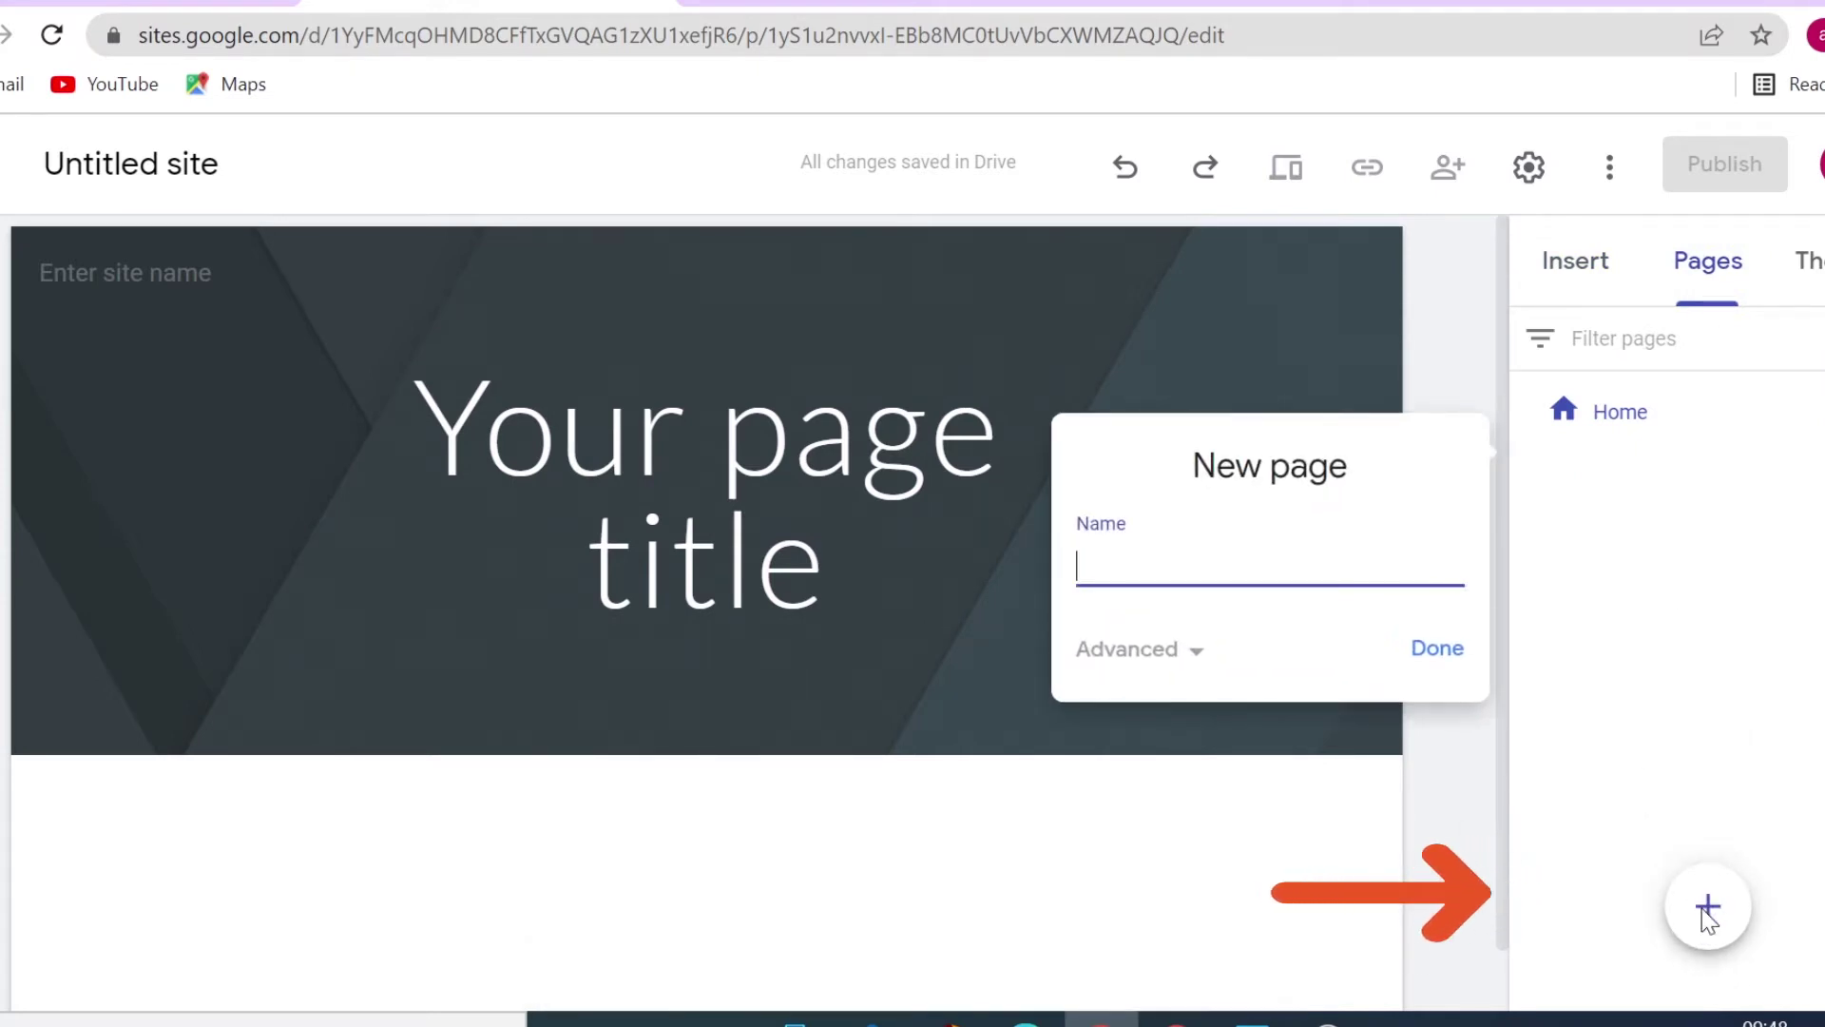
{"action": "type", "text": "SHOP"}
{"action": "left_click", "coordinate": [1439, 661]}
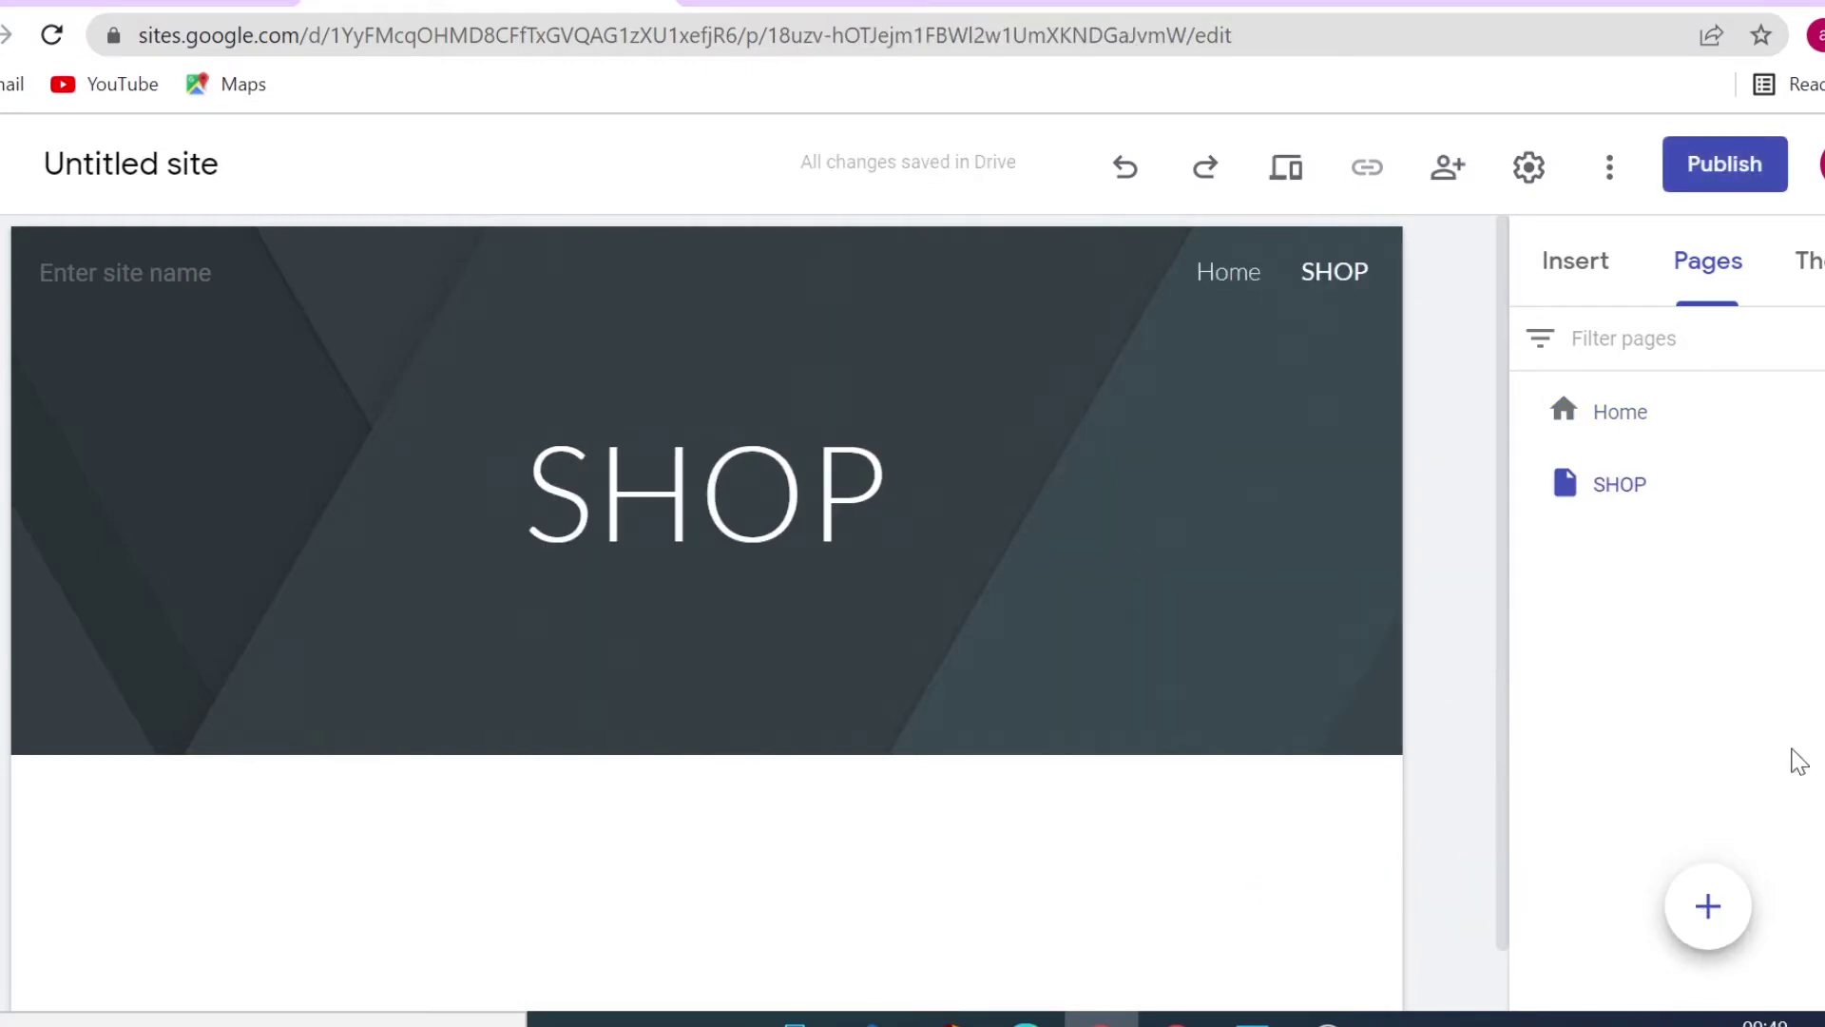
Add a page named PRODUCT 1, and return to the Home page with the insertable elements shown
{"action": "left_click", "coordinate": [1697, 898]}
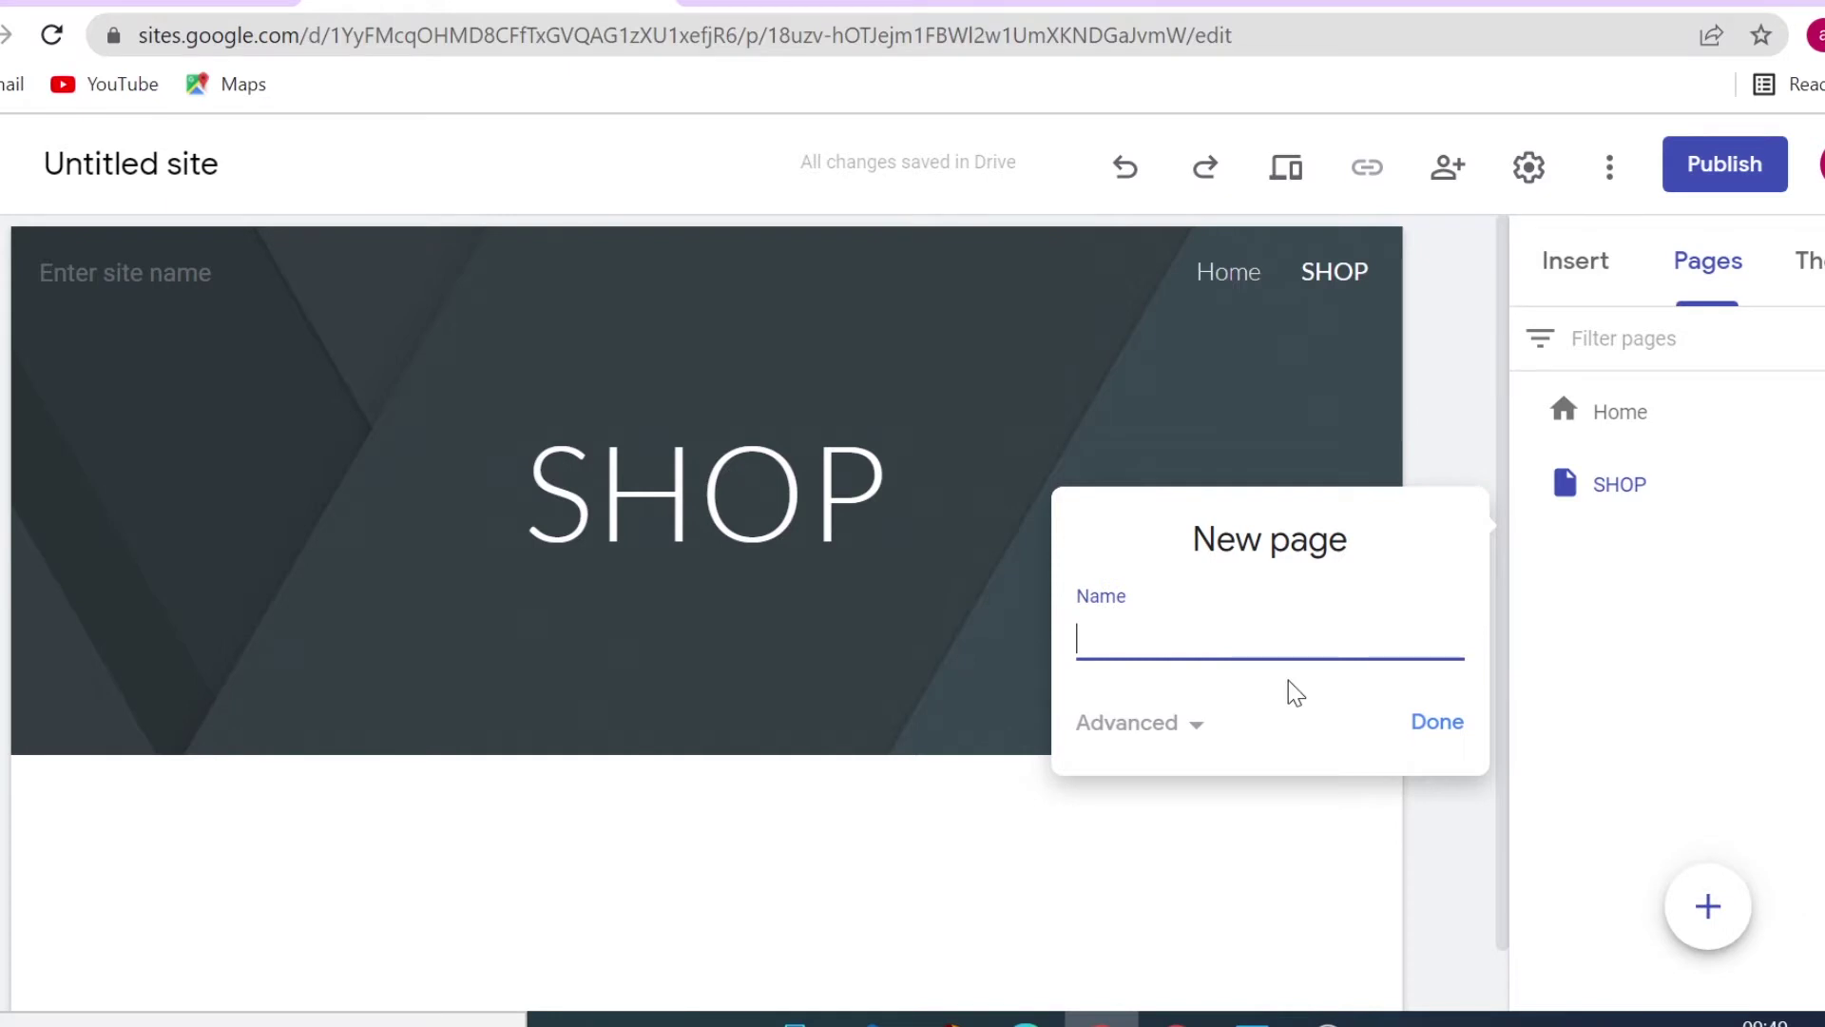
{"action": "type", "text": "PRODUCT 1"}
{"action": "left_click", "coordinate": [1414, 730]}
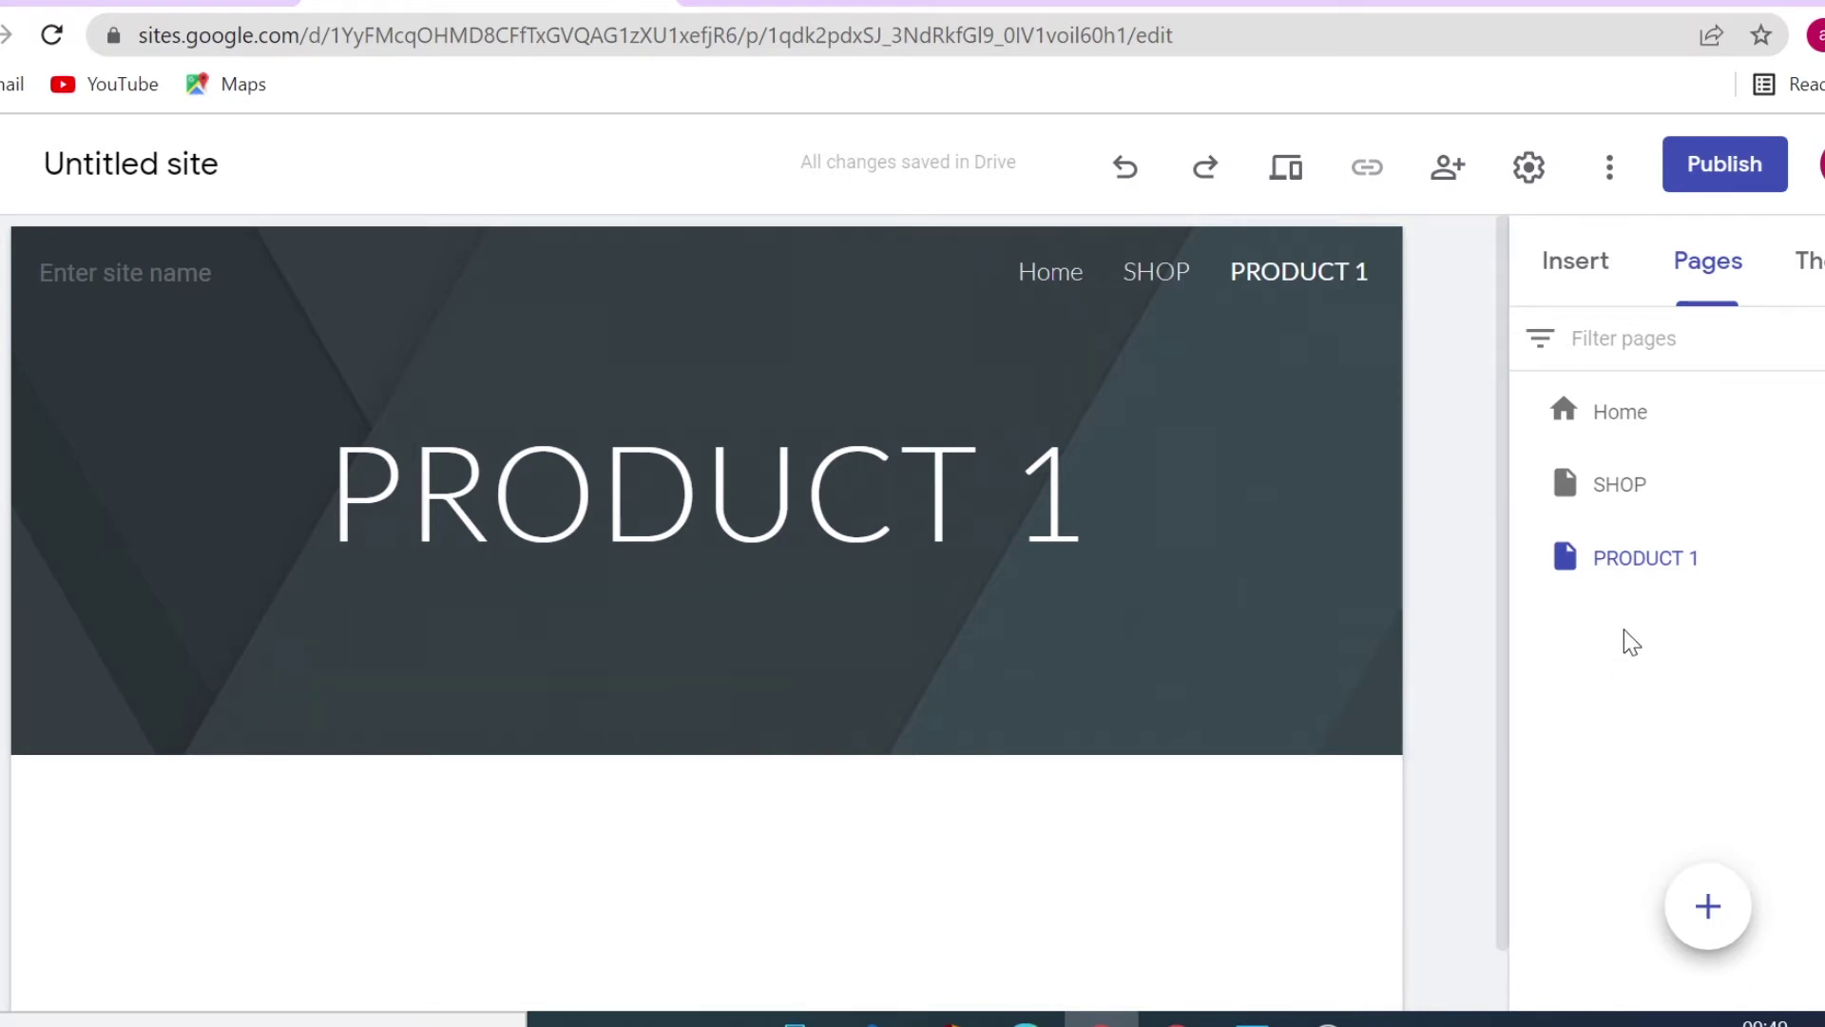
{"action": "left_click", "coordinate": [1632, 418]}
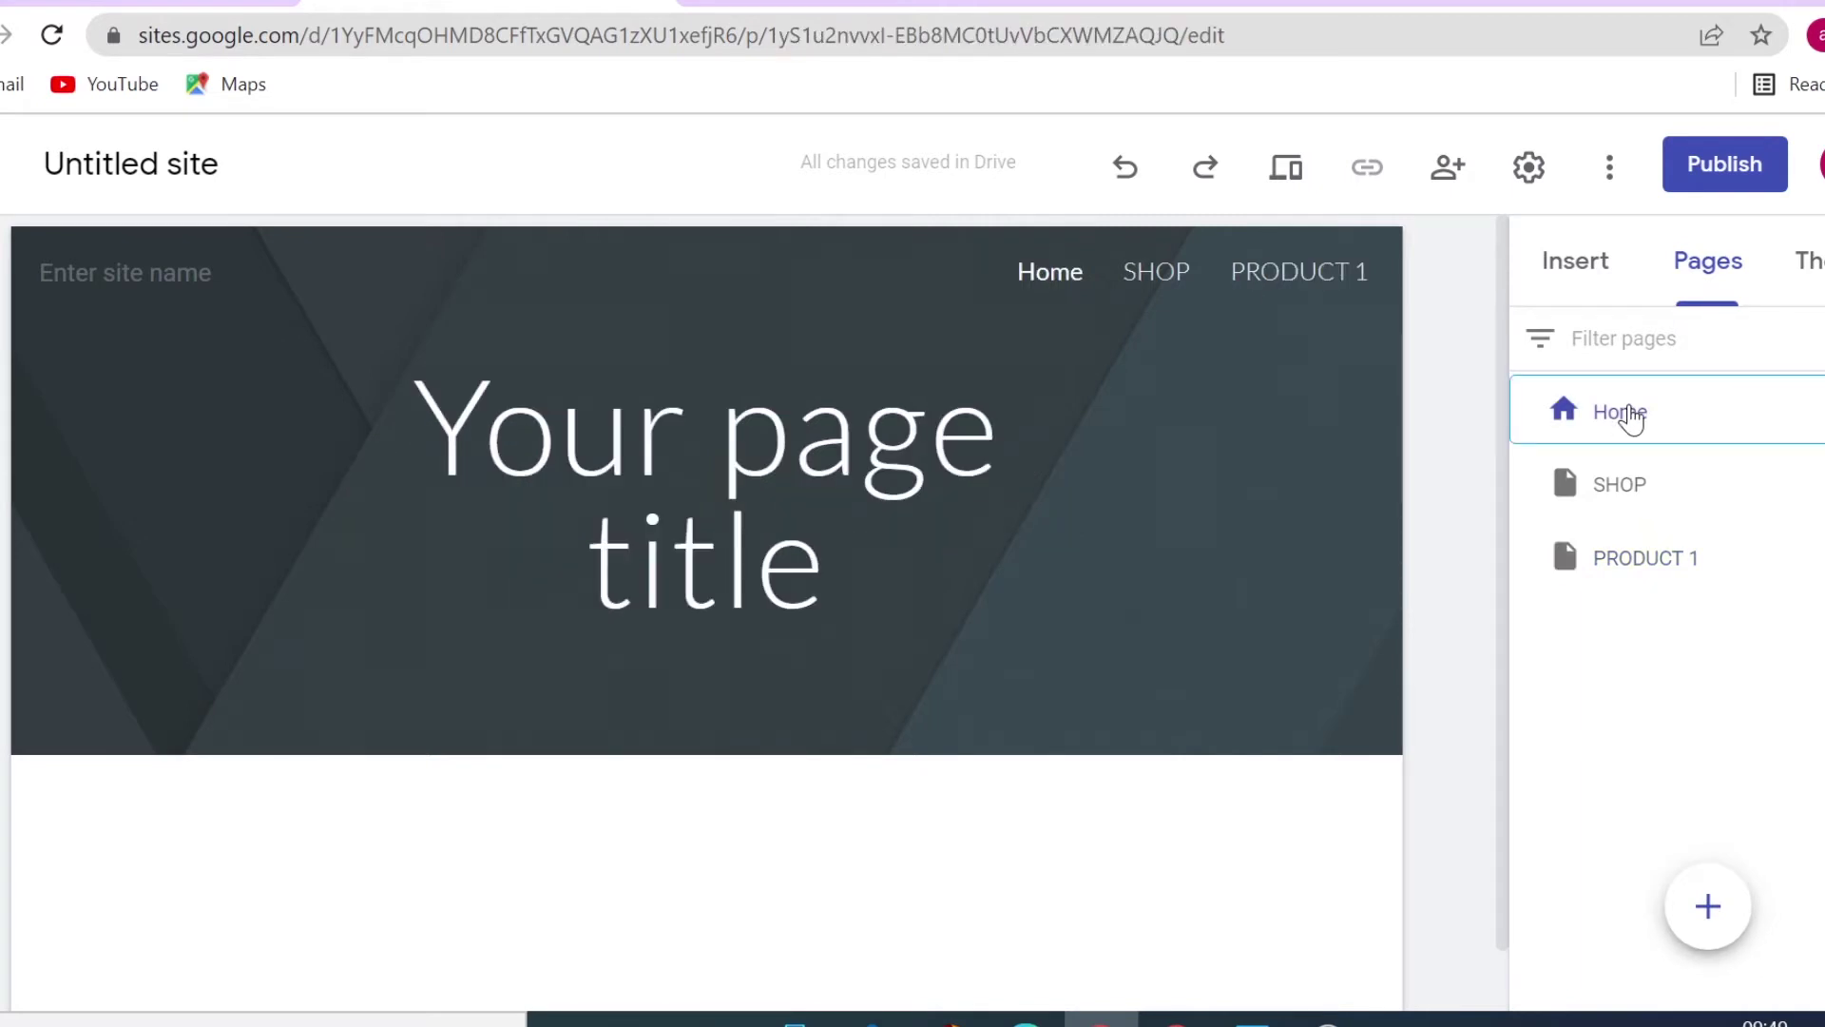
{"action": "mouse_move", "coordinate": [1286, 575]}
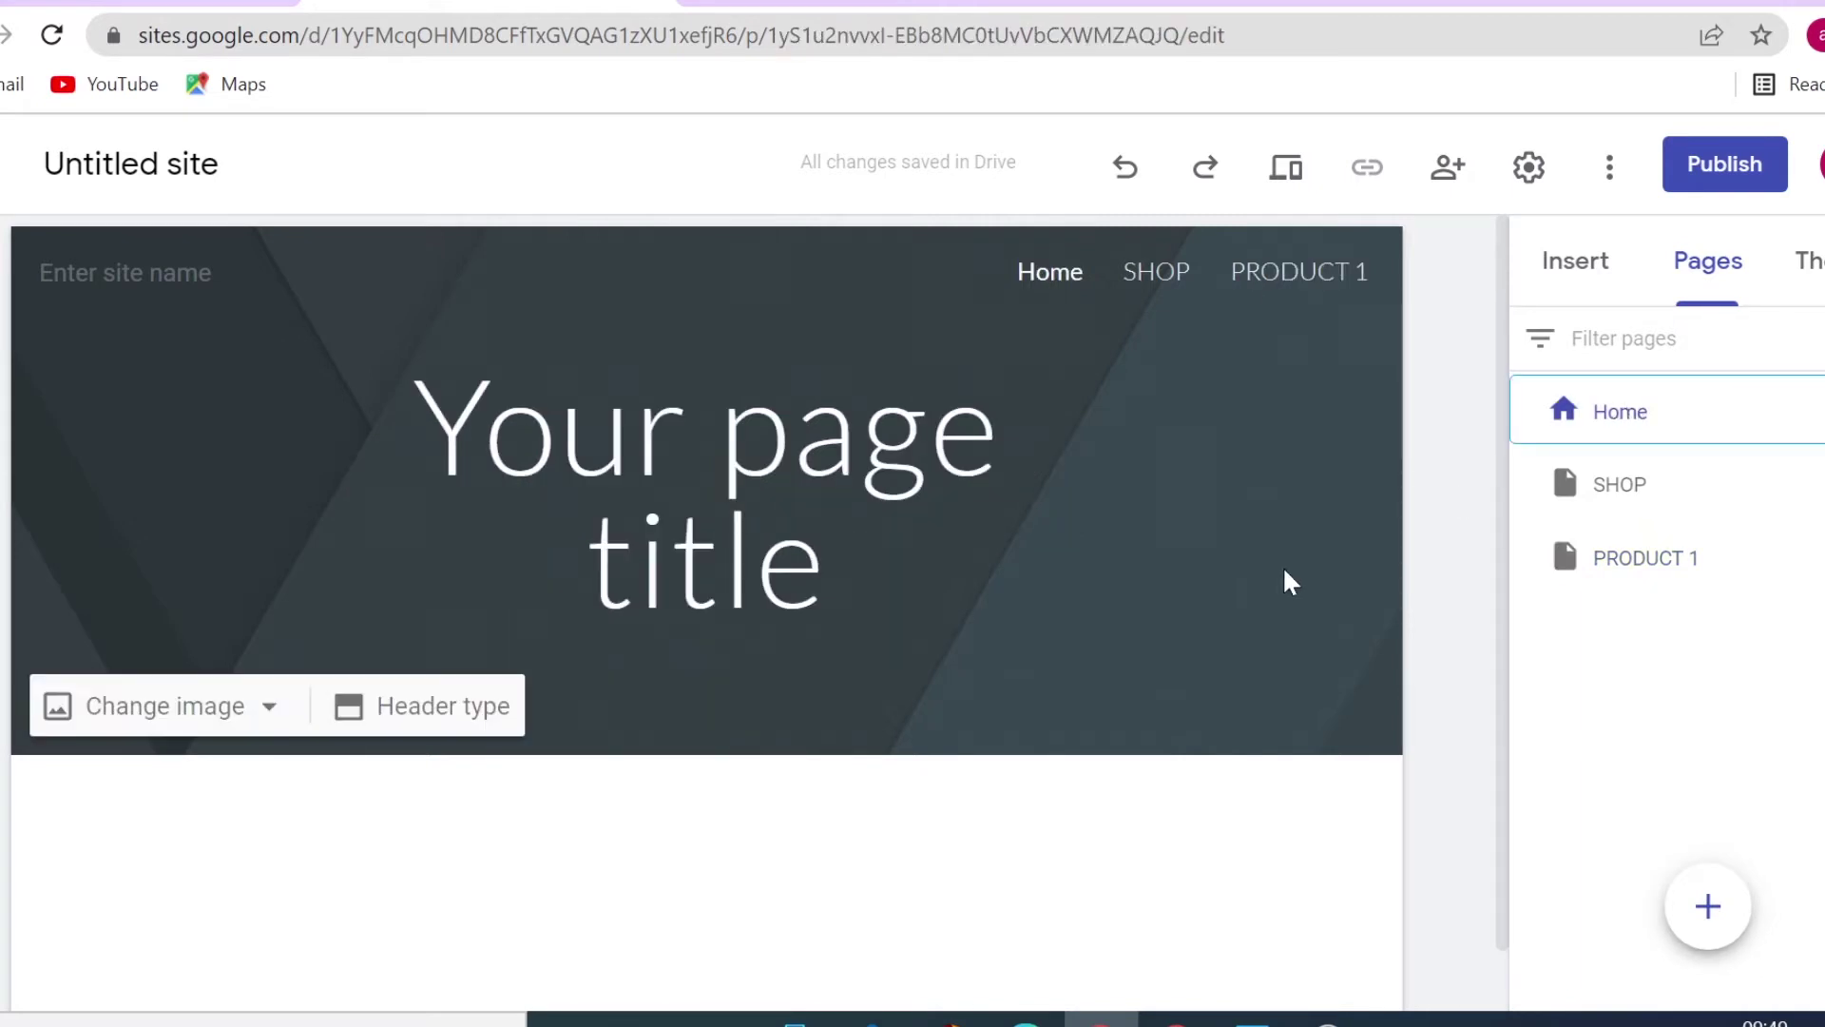
{"action": "left_click", "coordinate": [1575, 266]}
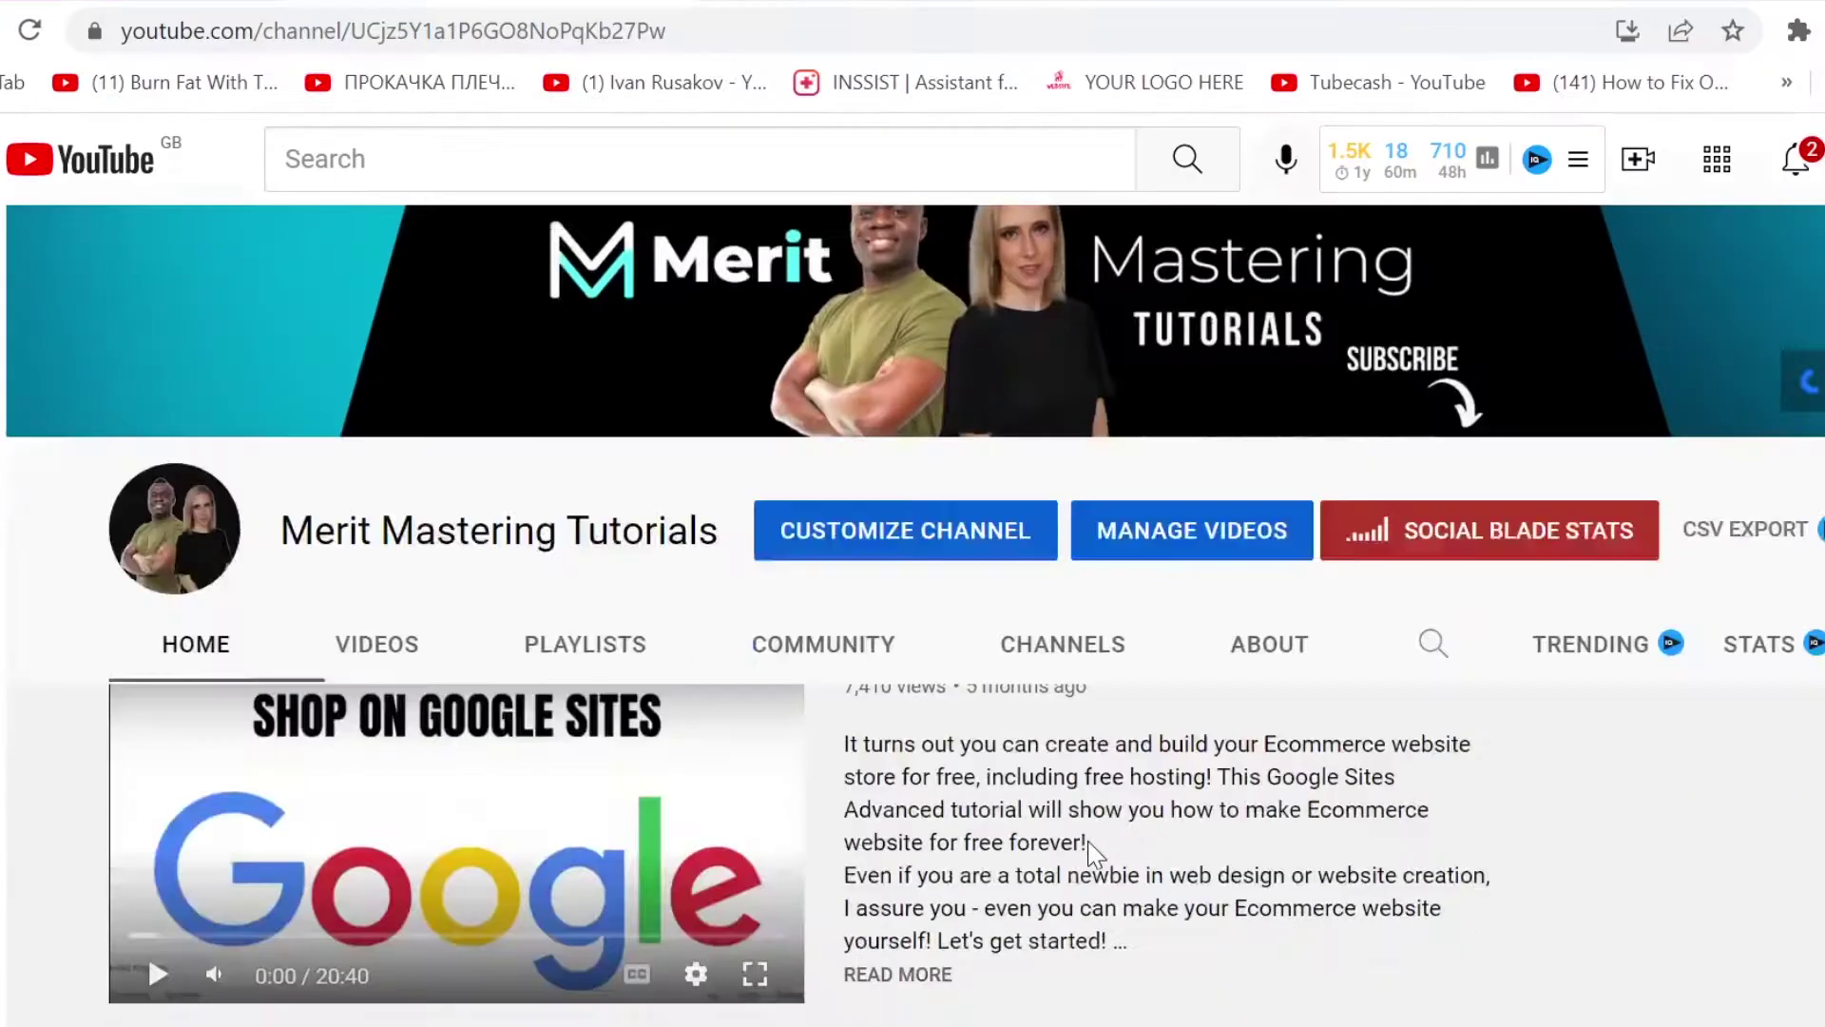
{"action": "scroll", "coordinate": [1089, 847], "scroll_direction": "down", "scroll_amount": 15}
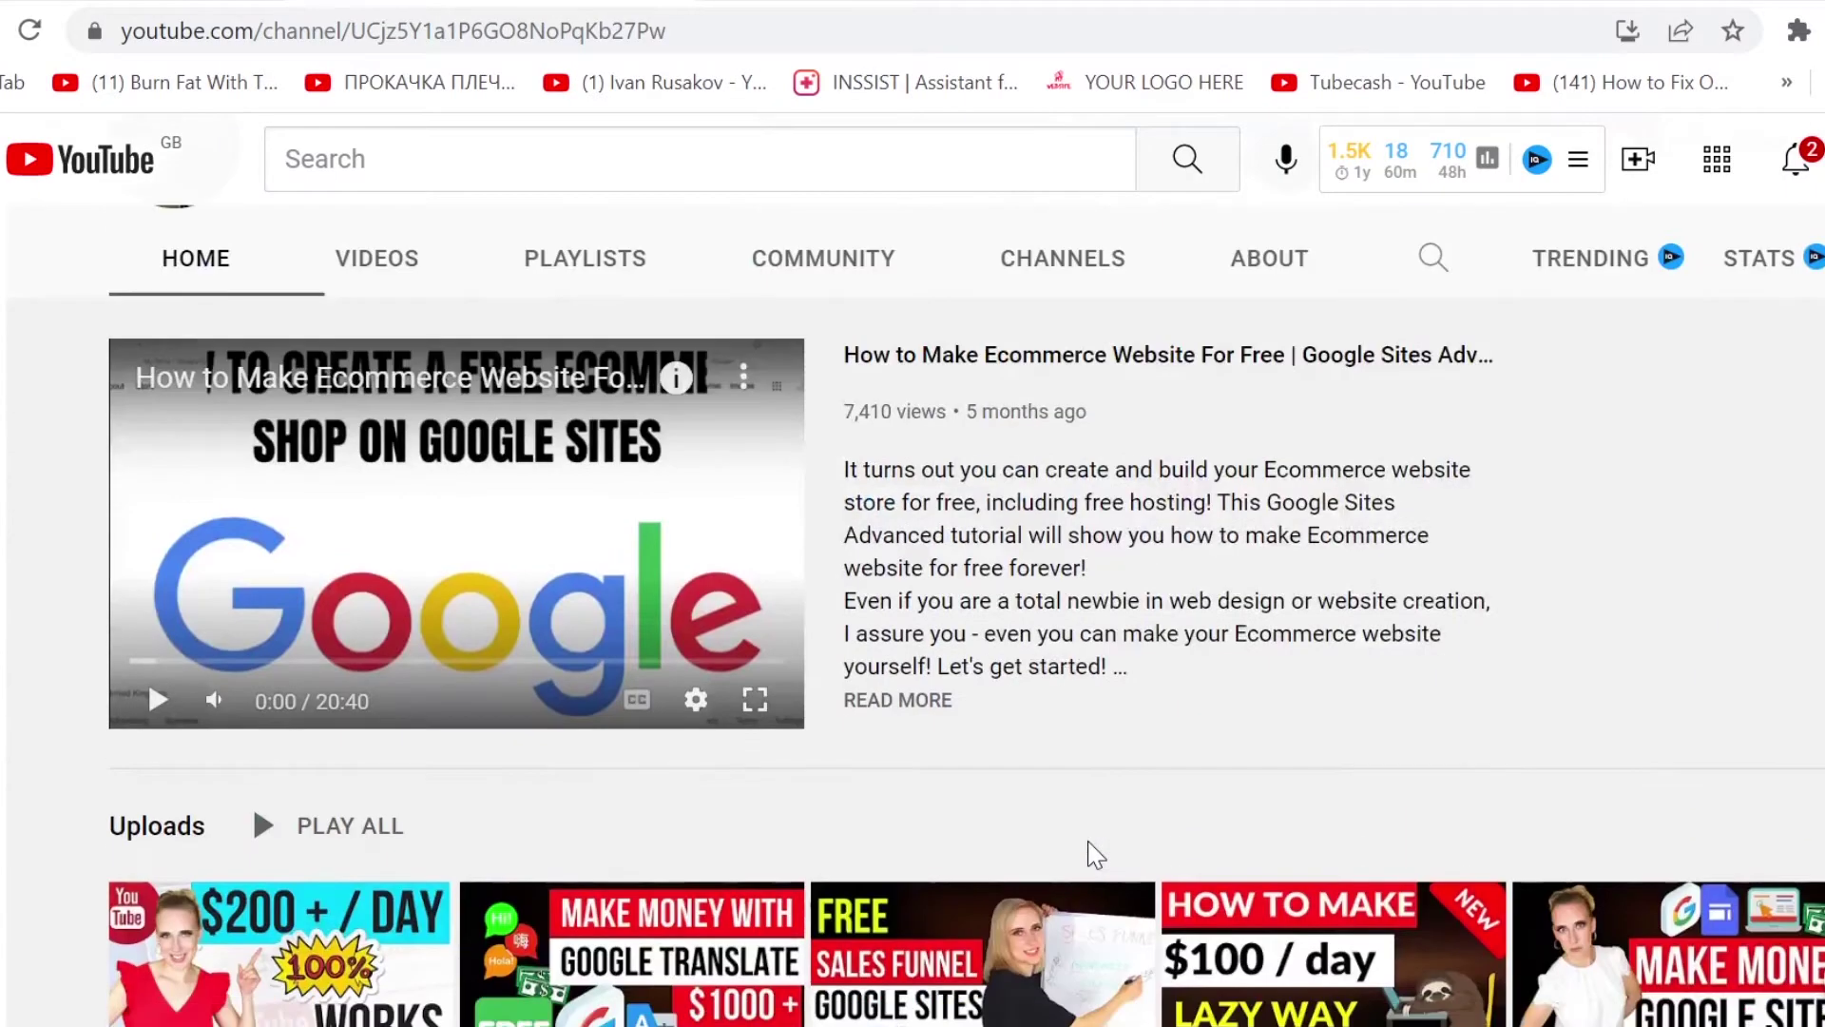
{"action": "scroll", "coordinate": [1092, 860], "scroll_direction": "down", "scroll_amount": 14}
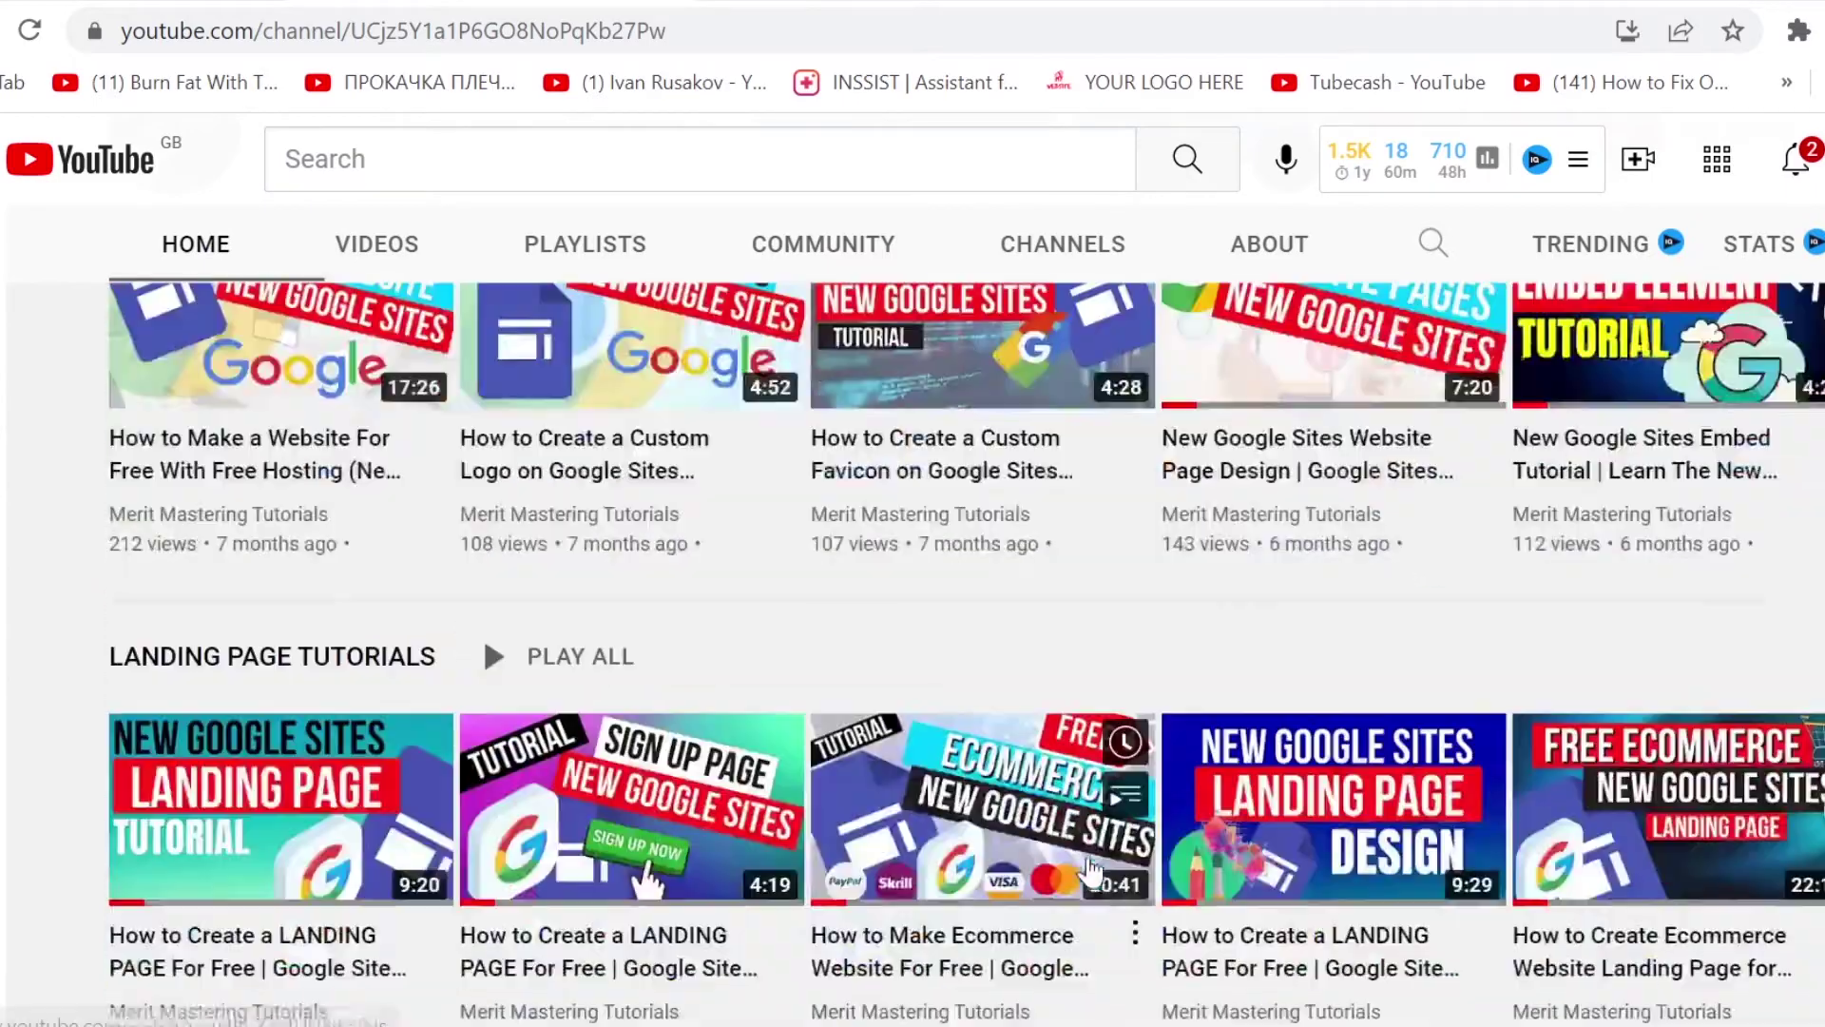
{"action": "scroll", "coordinate": [1089, 917], "scroll_direction": "up", "scroll_amount": 6}
{"action": "scroll", "coordinate": [1089, 917], "scroll_direction": "up", "scroll_amount": 5}
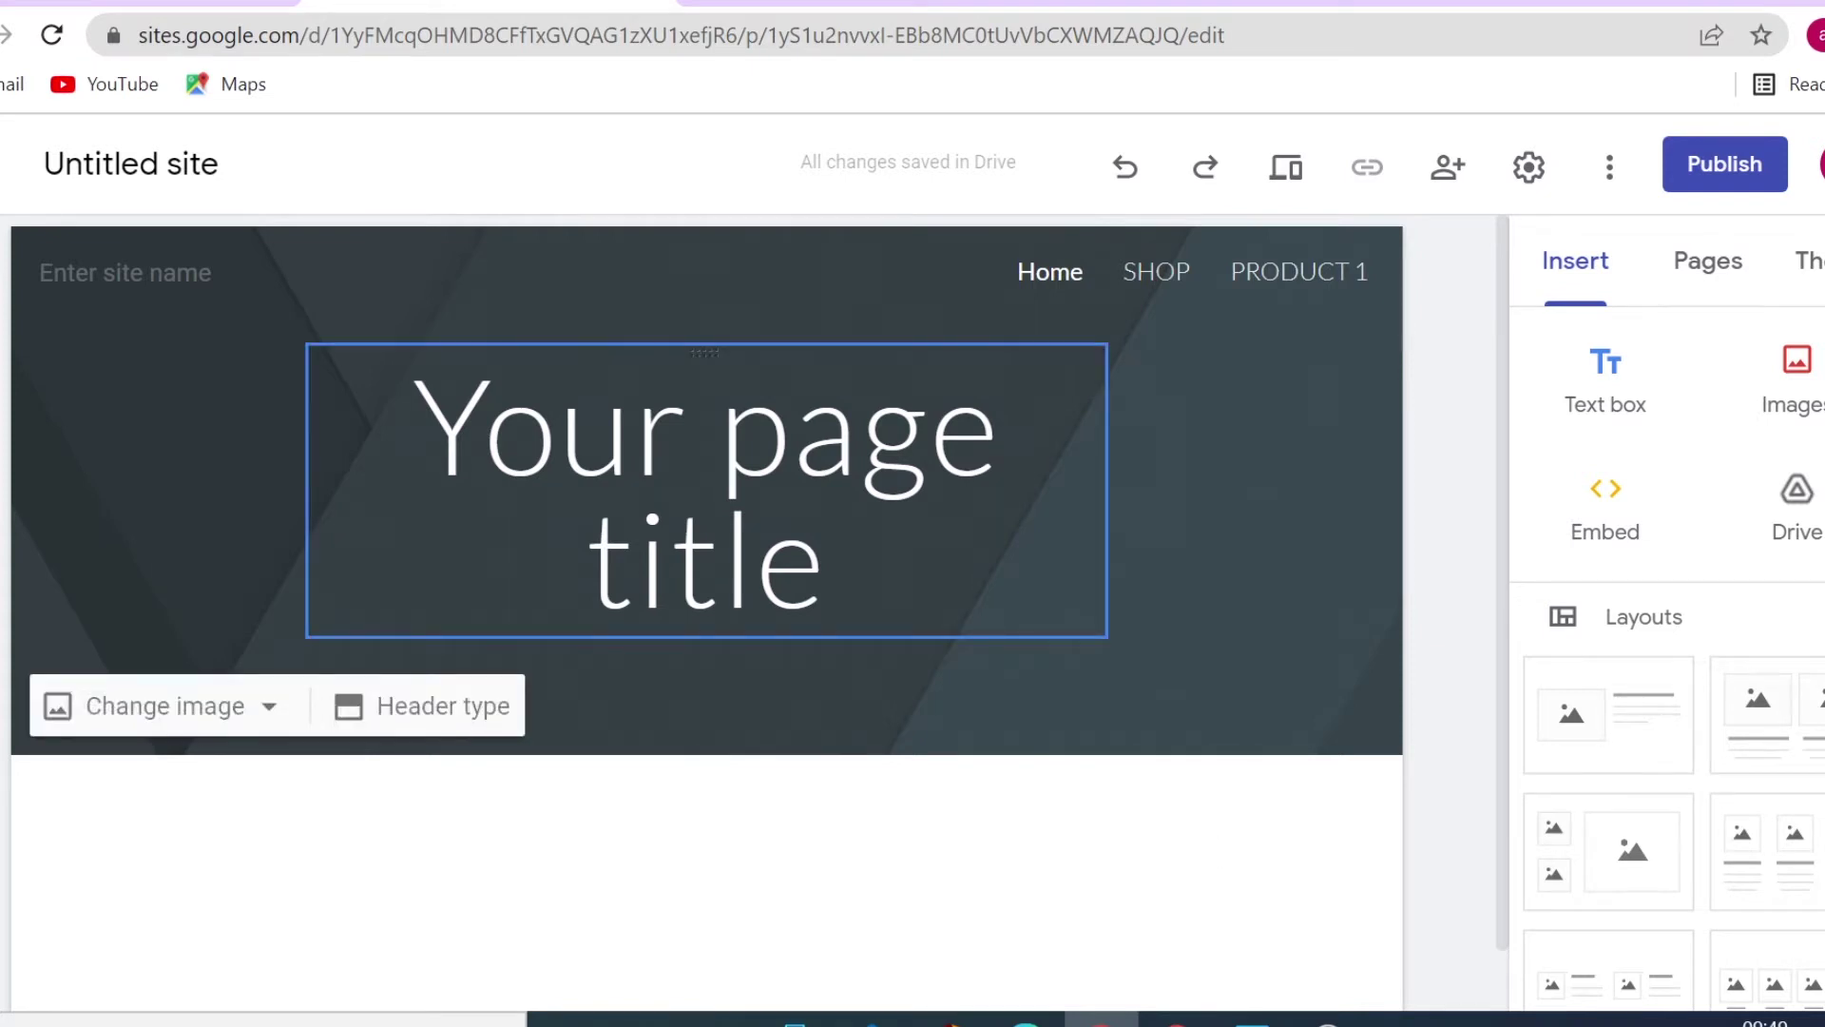
Set the Home page's header type to Cover
{"action": "left_click", "coordinate": [436, 704]}
{"action": "left_click", "coordinate": [151, 706]}
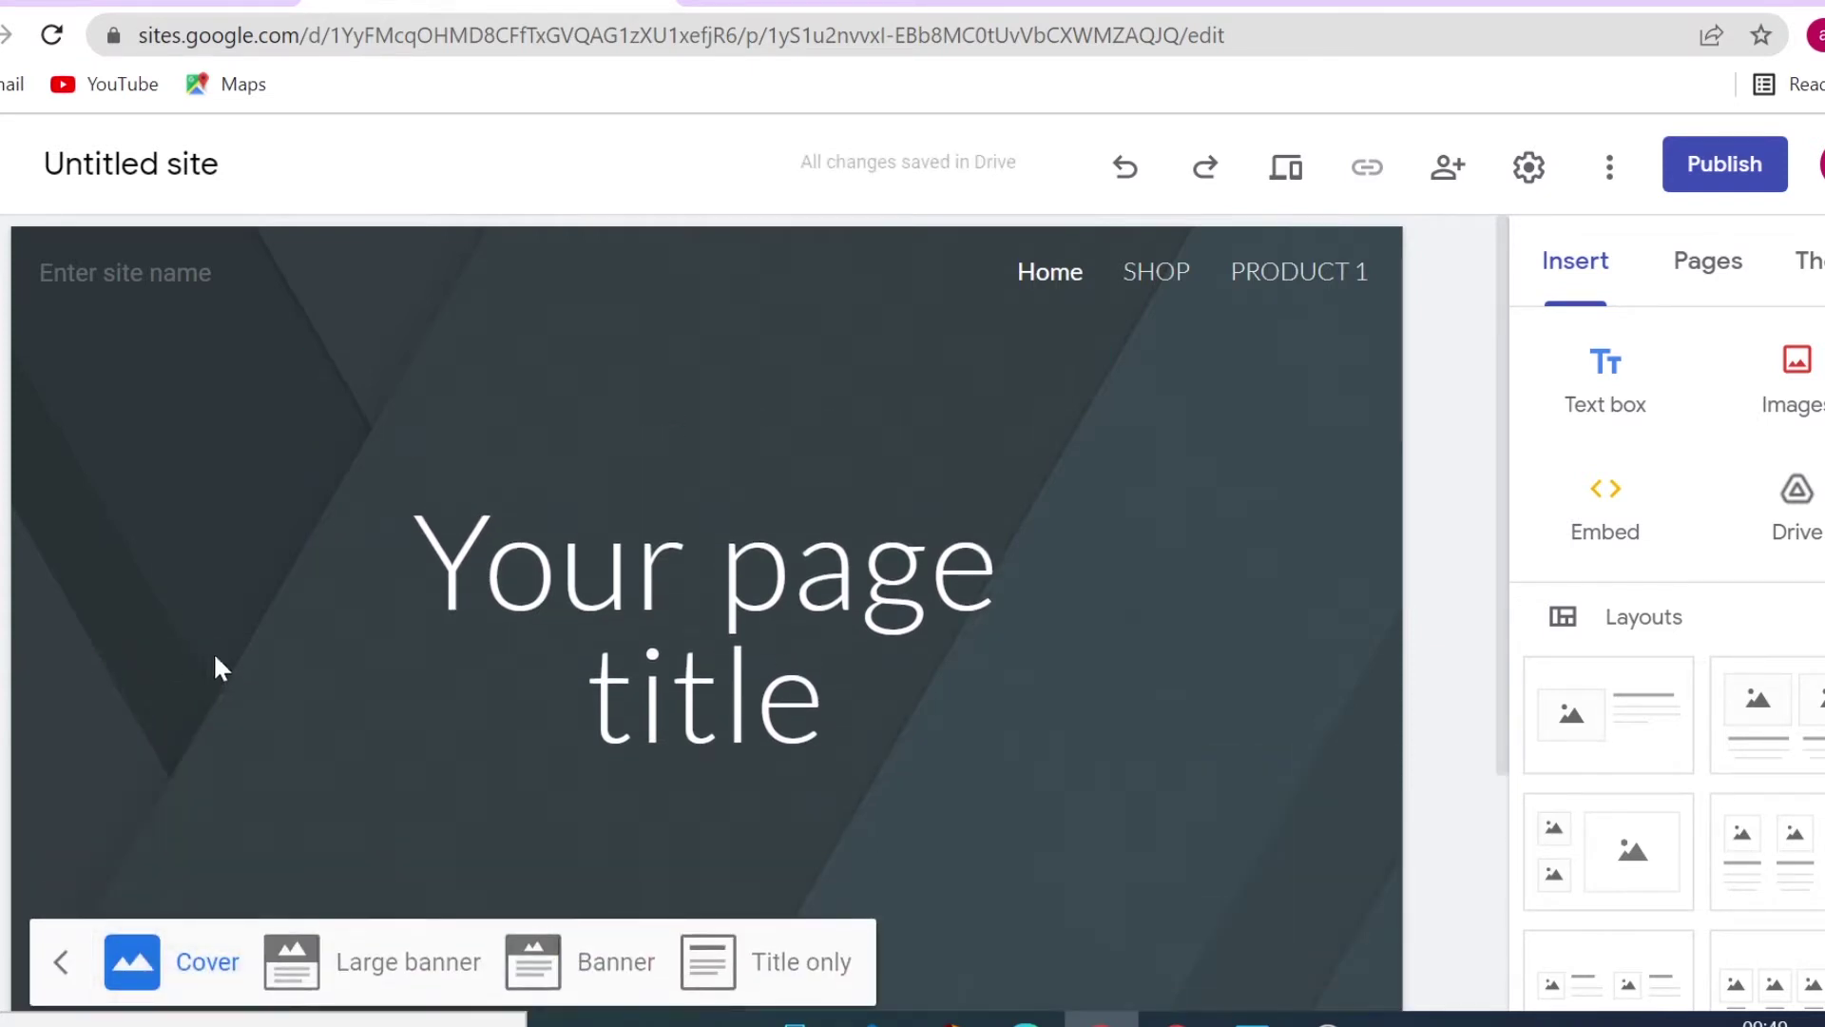
{"action": "scroll", "coordinate": [238, 627], "scroll_direction": "down", "scroll_amount": 3}
{"action": "left_click", "coordinate": [63, 652]}
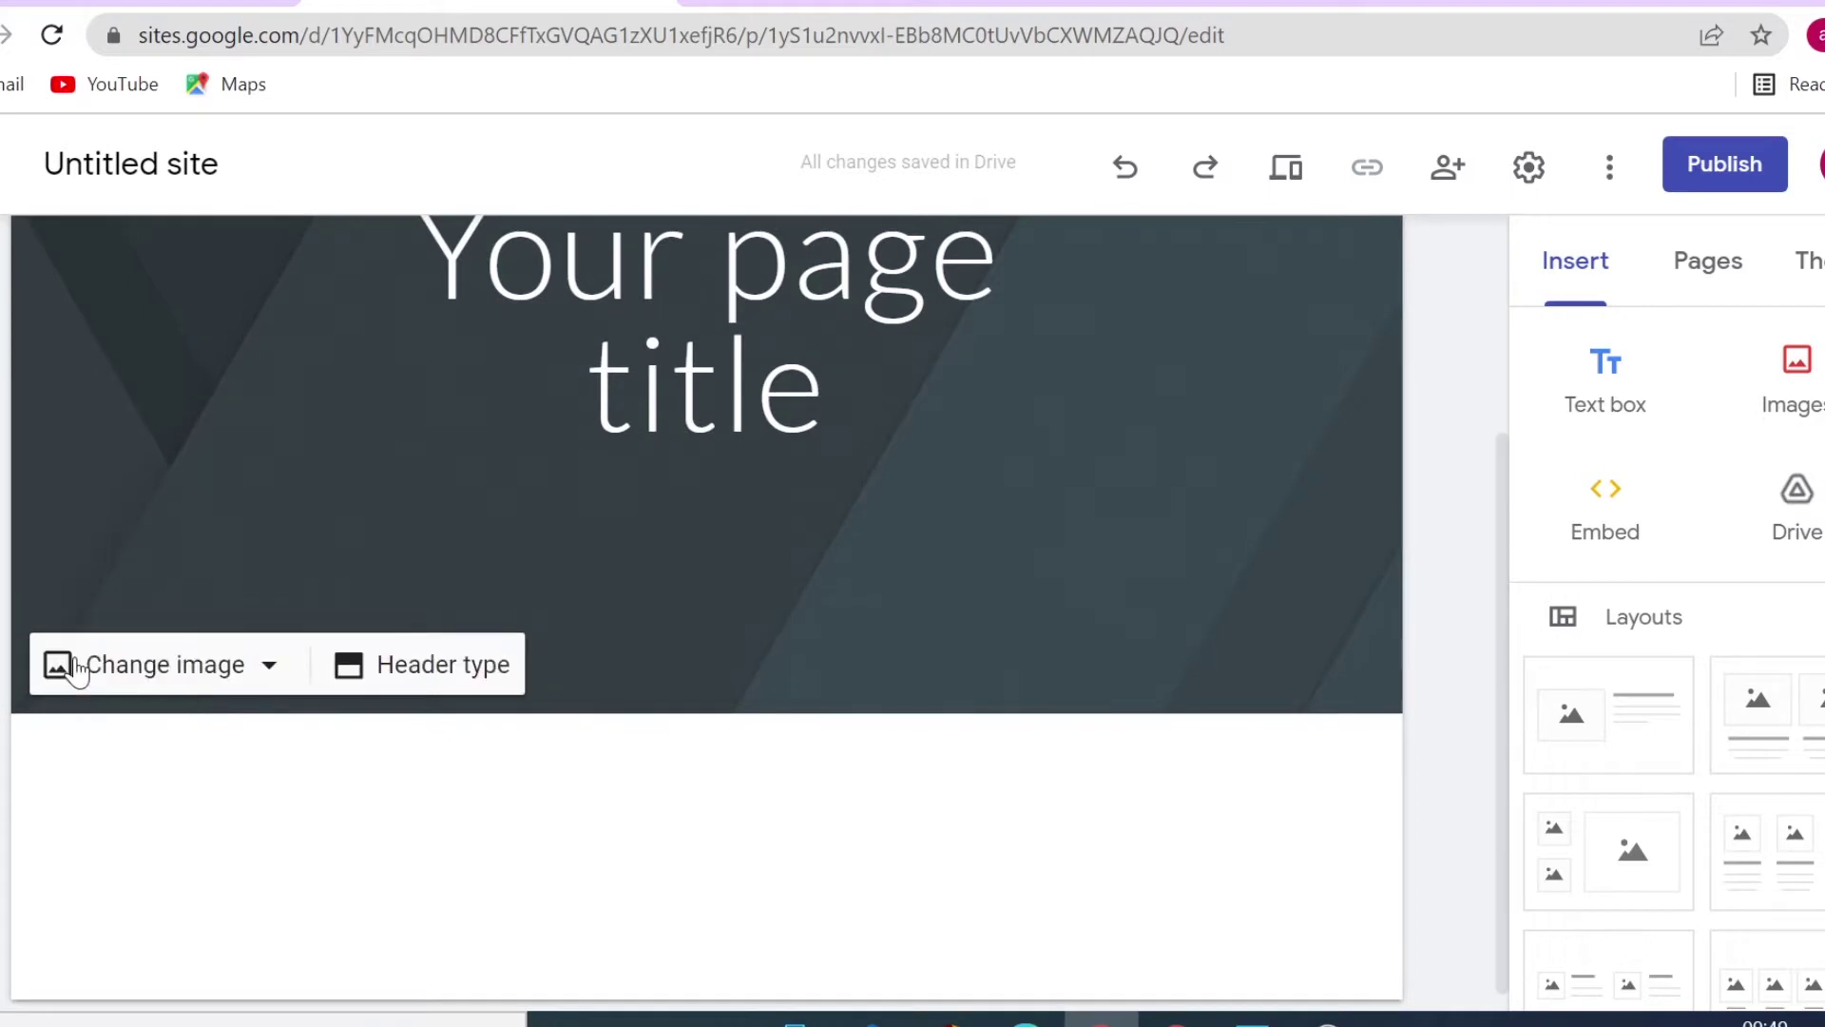
Upload the image "consultant (90)" from the shoes folder as the Home page's header background
{"action": "left_click", "coordinate": [269, 670]}
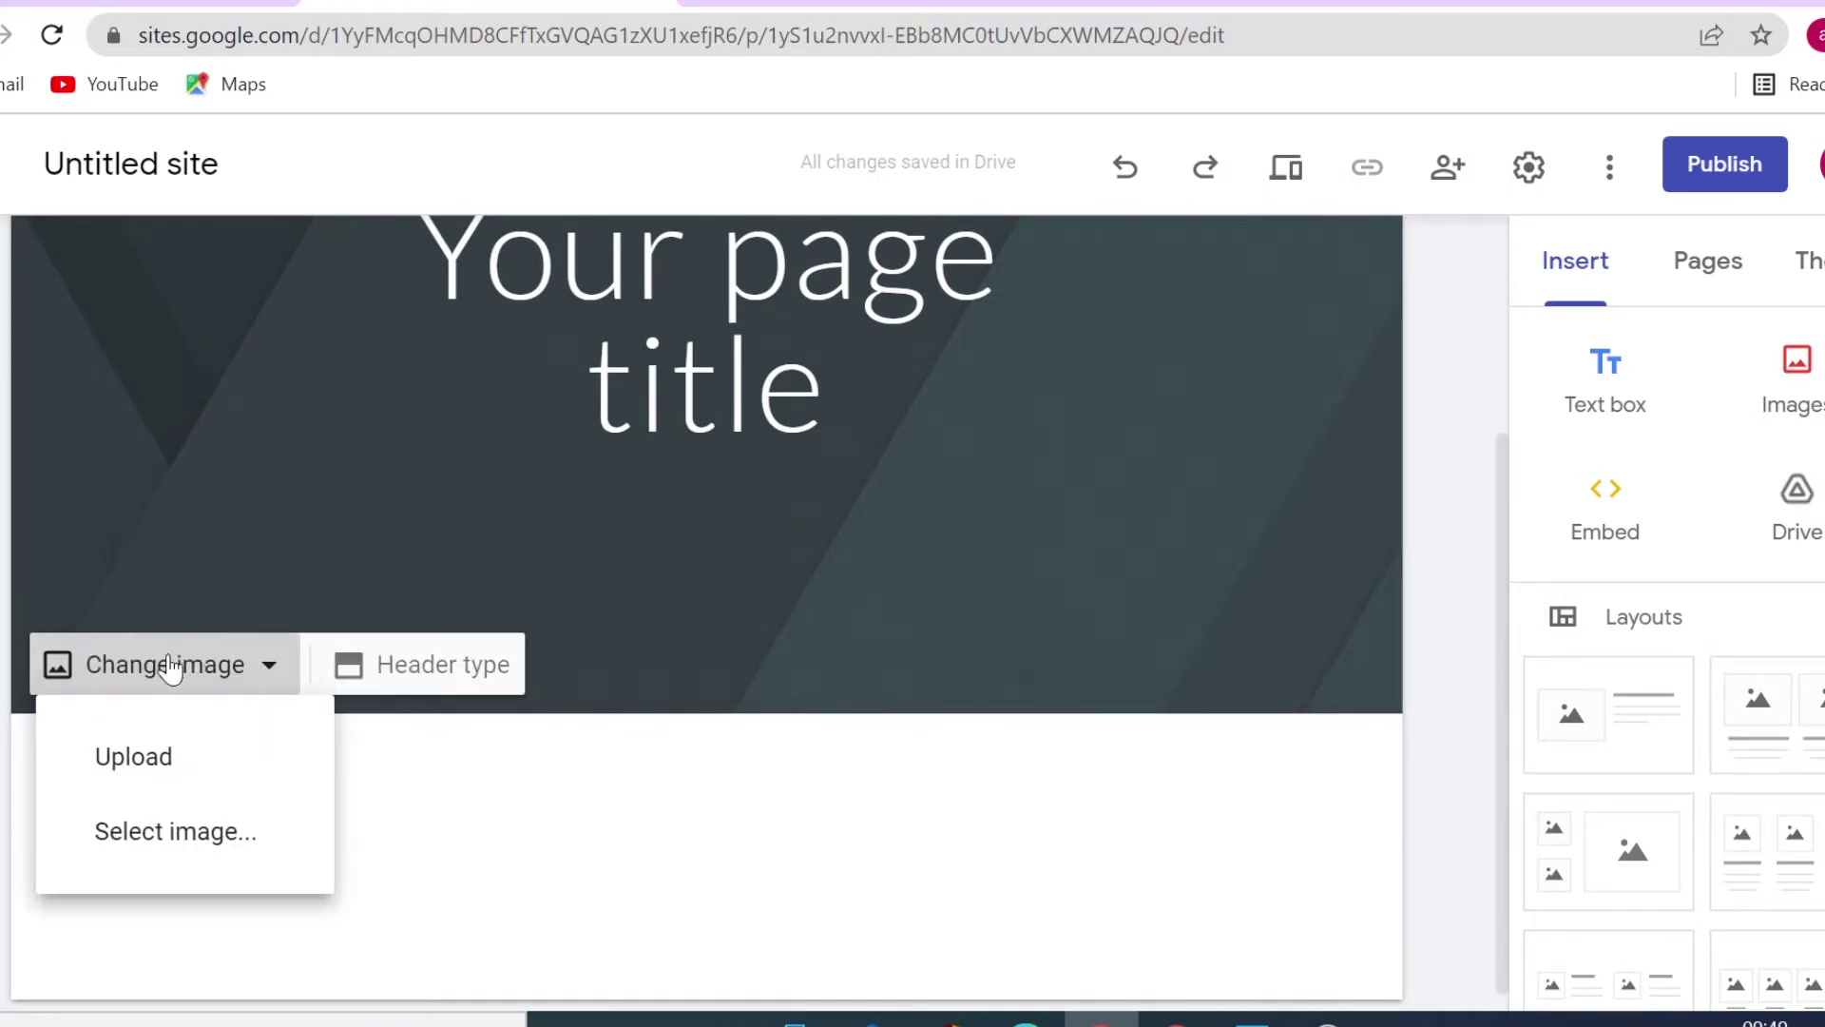
{"action": "left_click", "coordinate": [139, 759]}
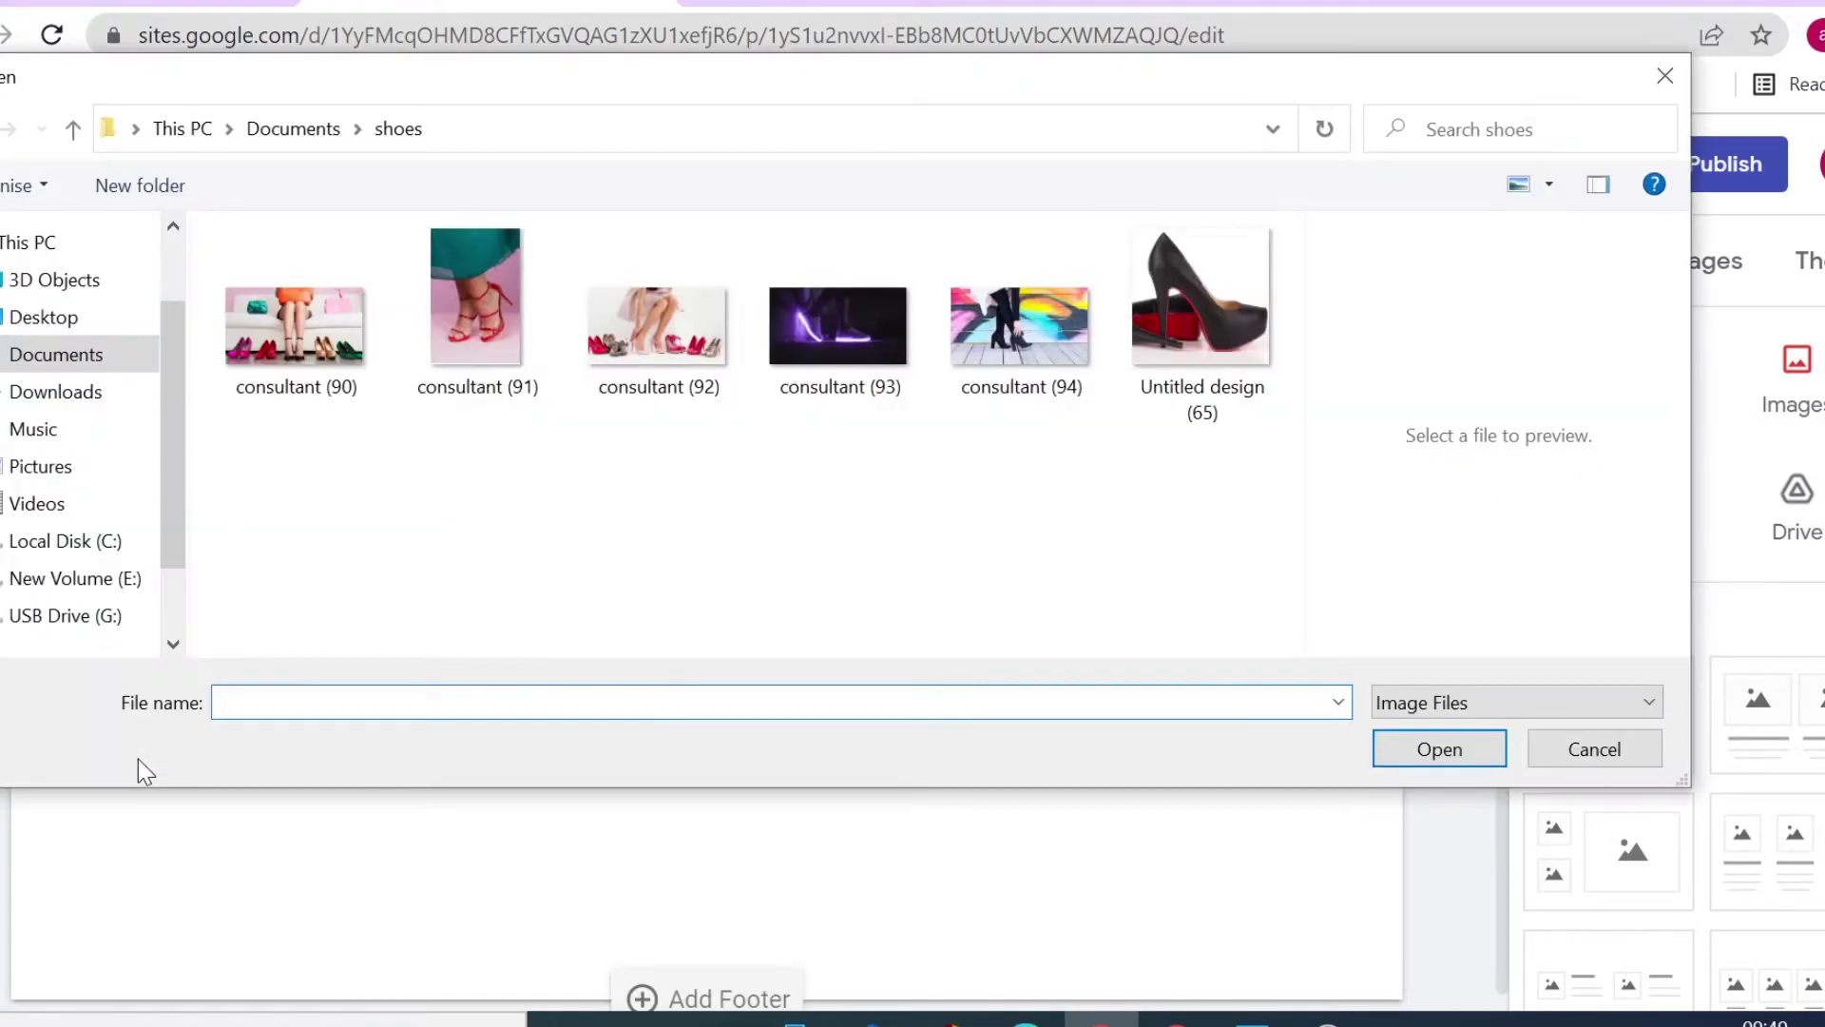
{"action": "left_click", "coordinate": [294, 328]}
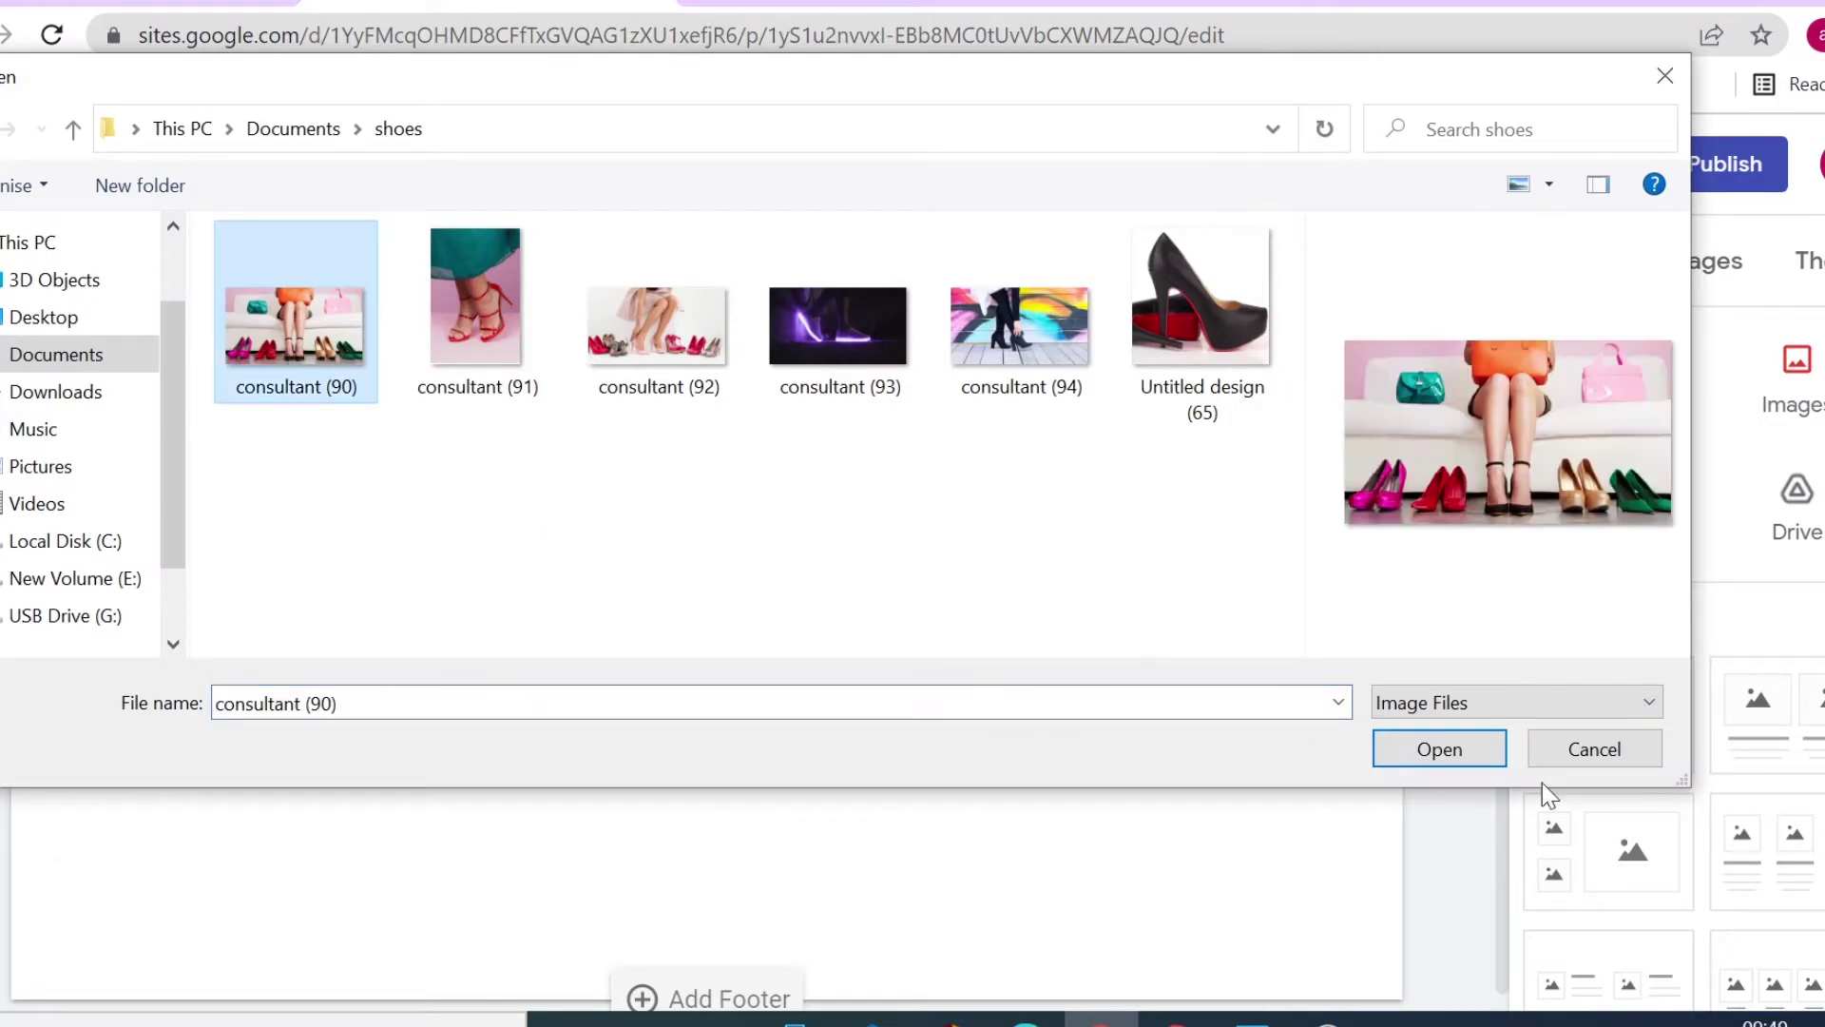
{"action": "left_click", "coordinate": [1436, 747]}
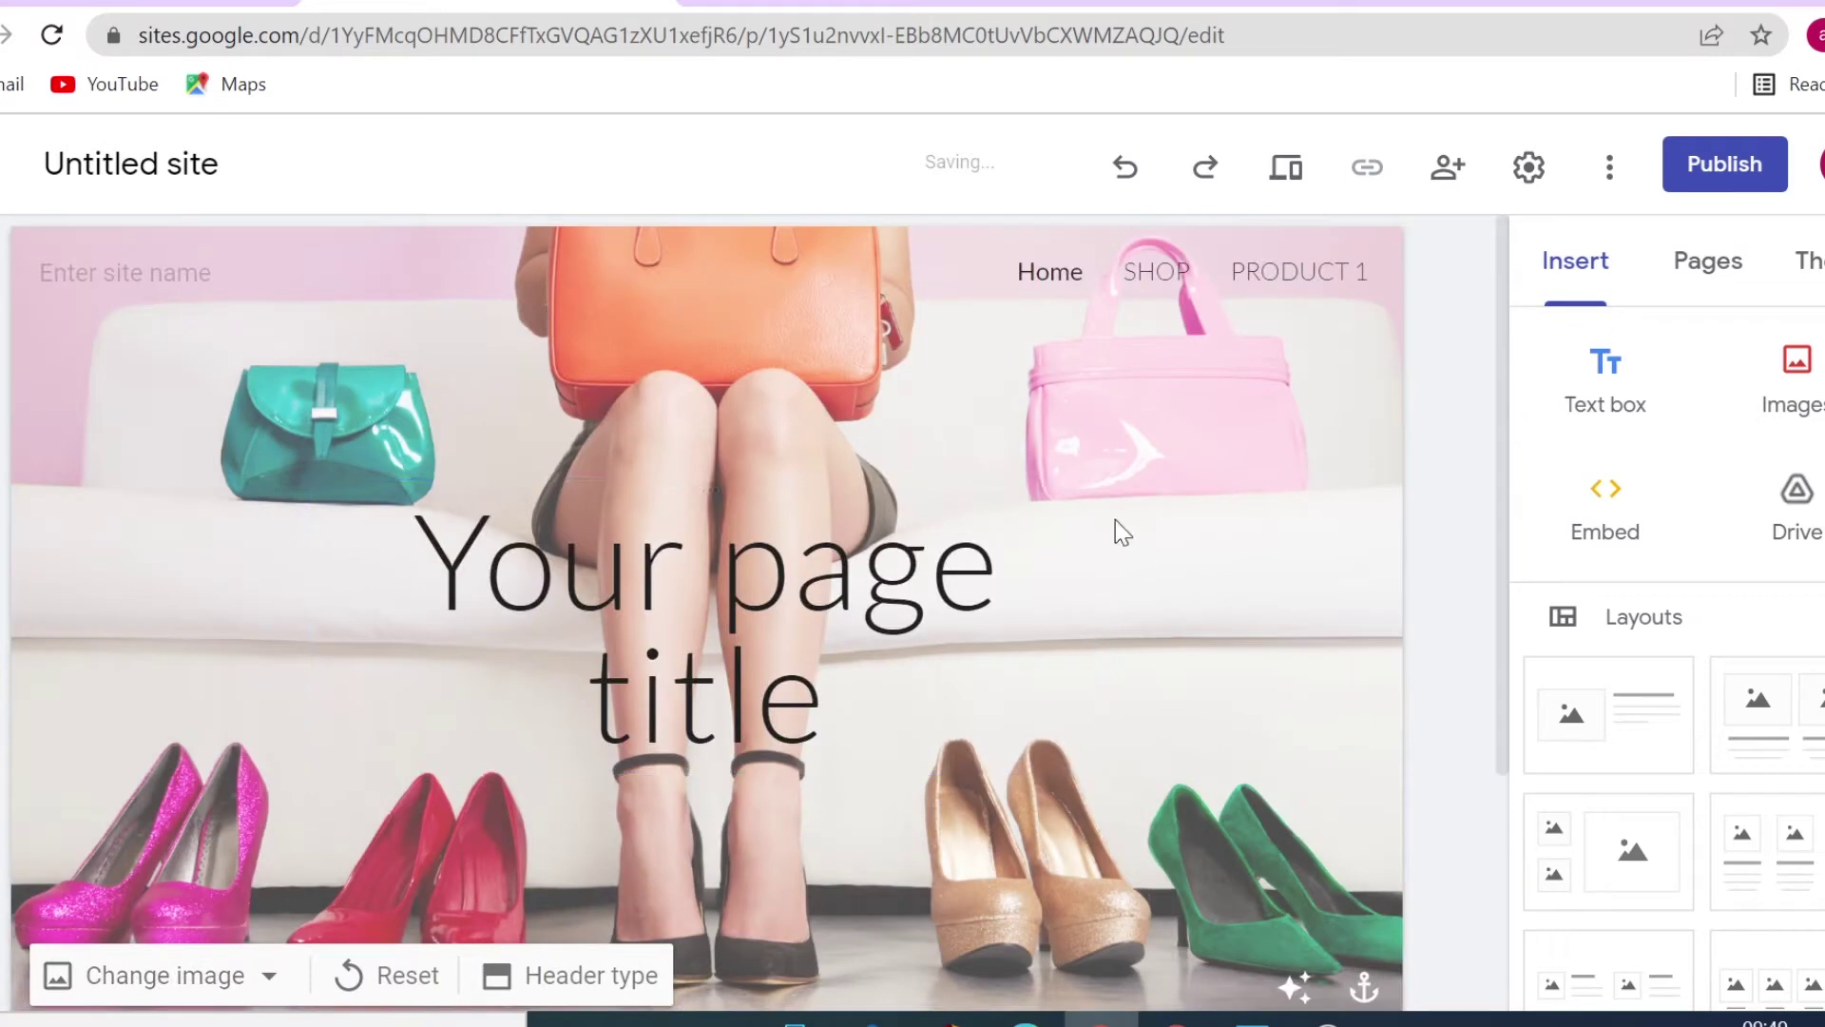
Delete the page title from the Home header and turn off the header image's readability adjustment
{"action": "left_click", "coordinate": [932, 571]}
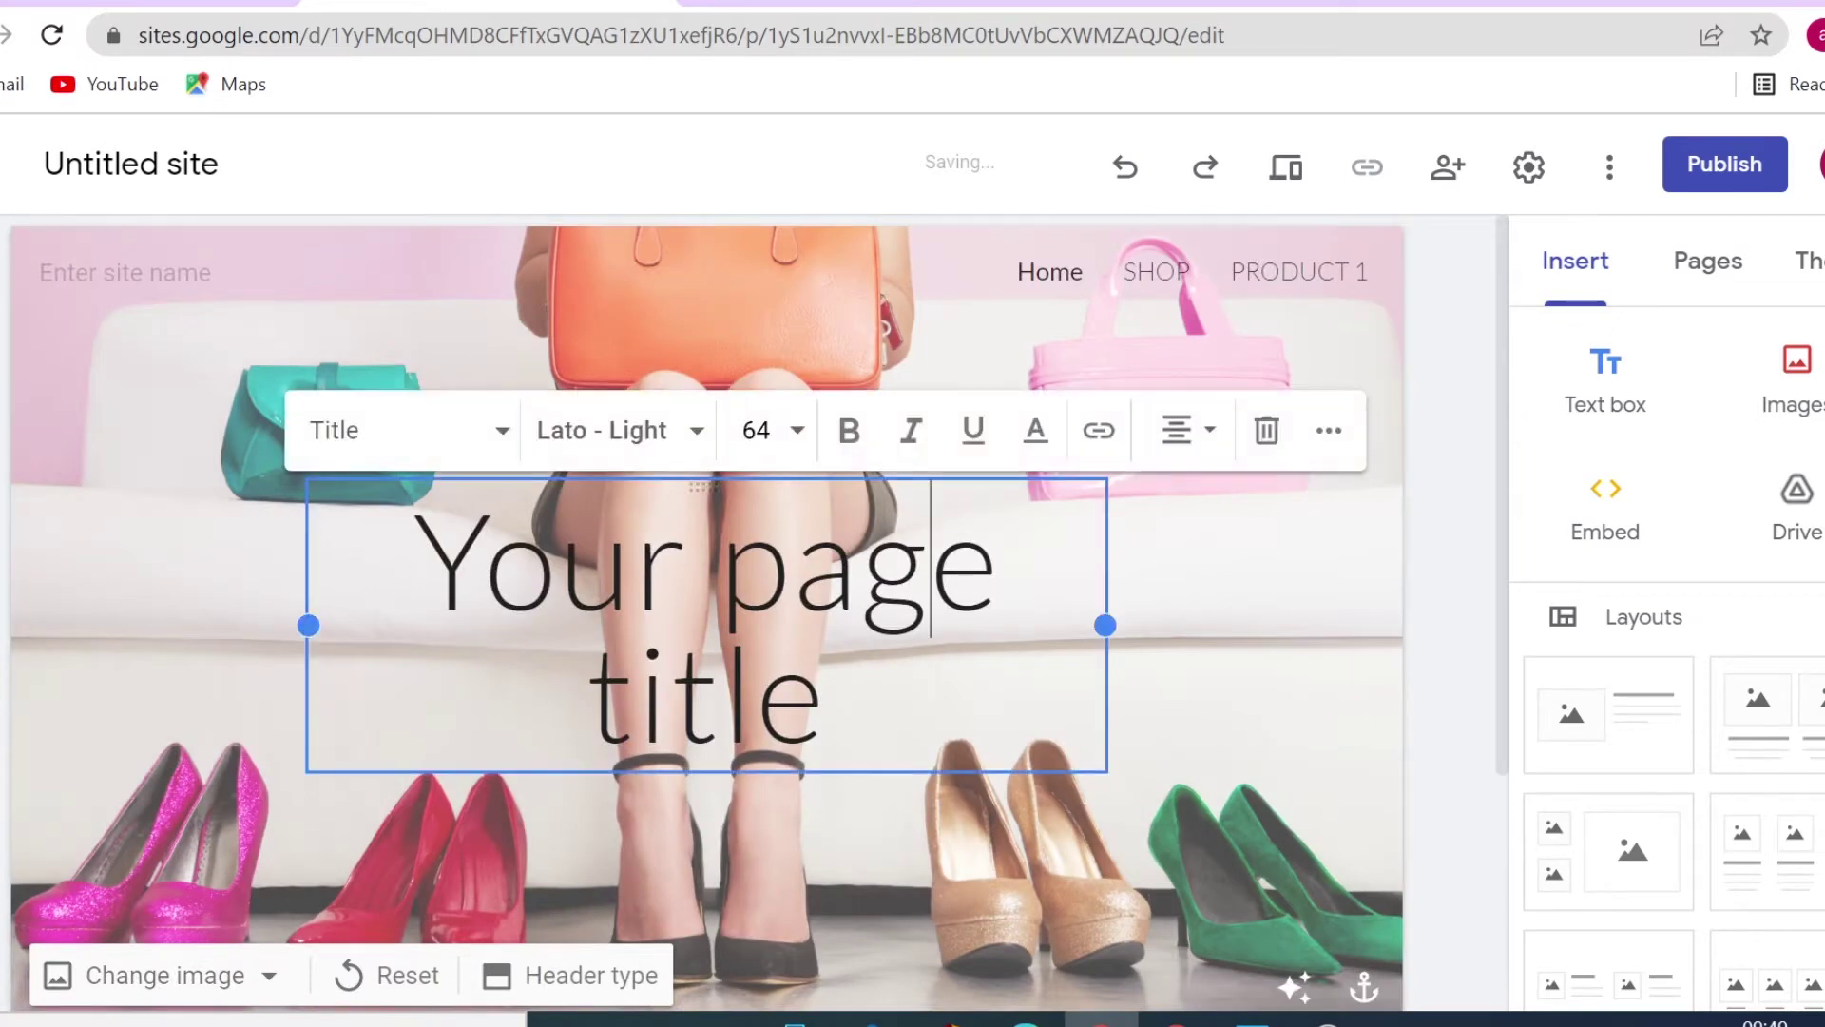
{"action": "left_click", "coordinate": [1270, 429]}
{"action": "scroll", "coordinate": [1265, 570], "scroll_direction": "down", "scroll_amount": 3}
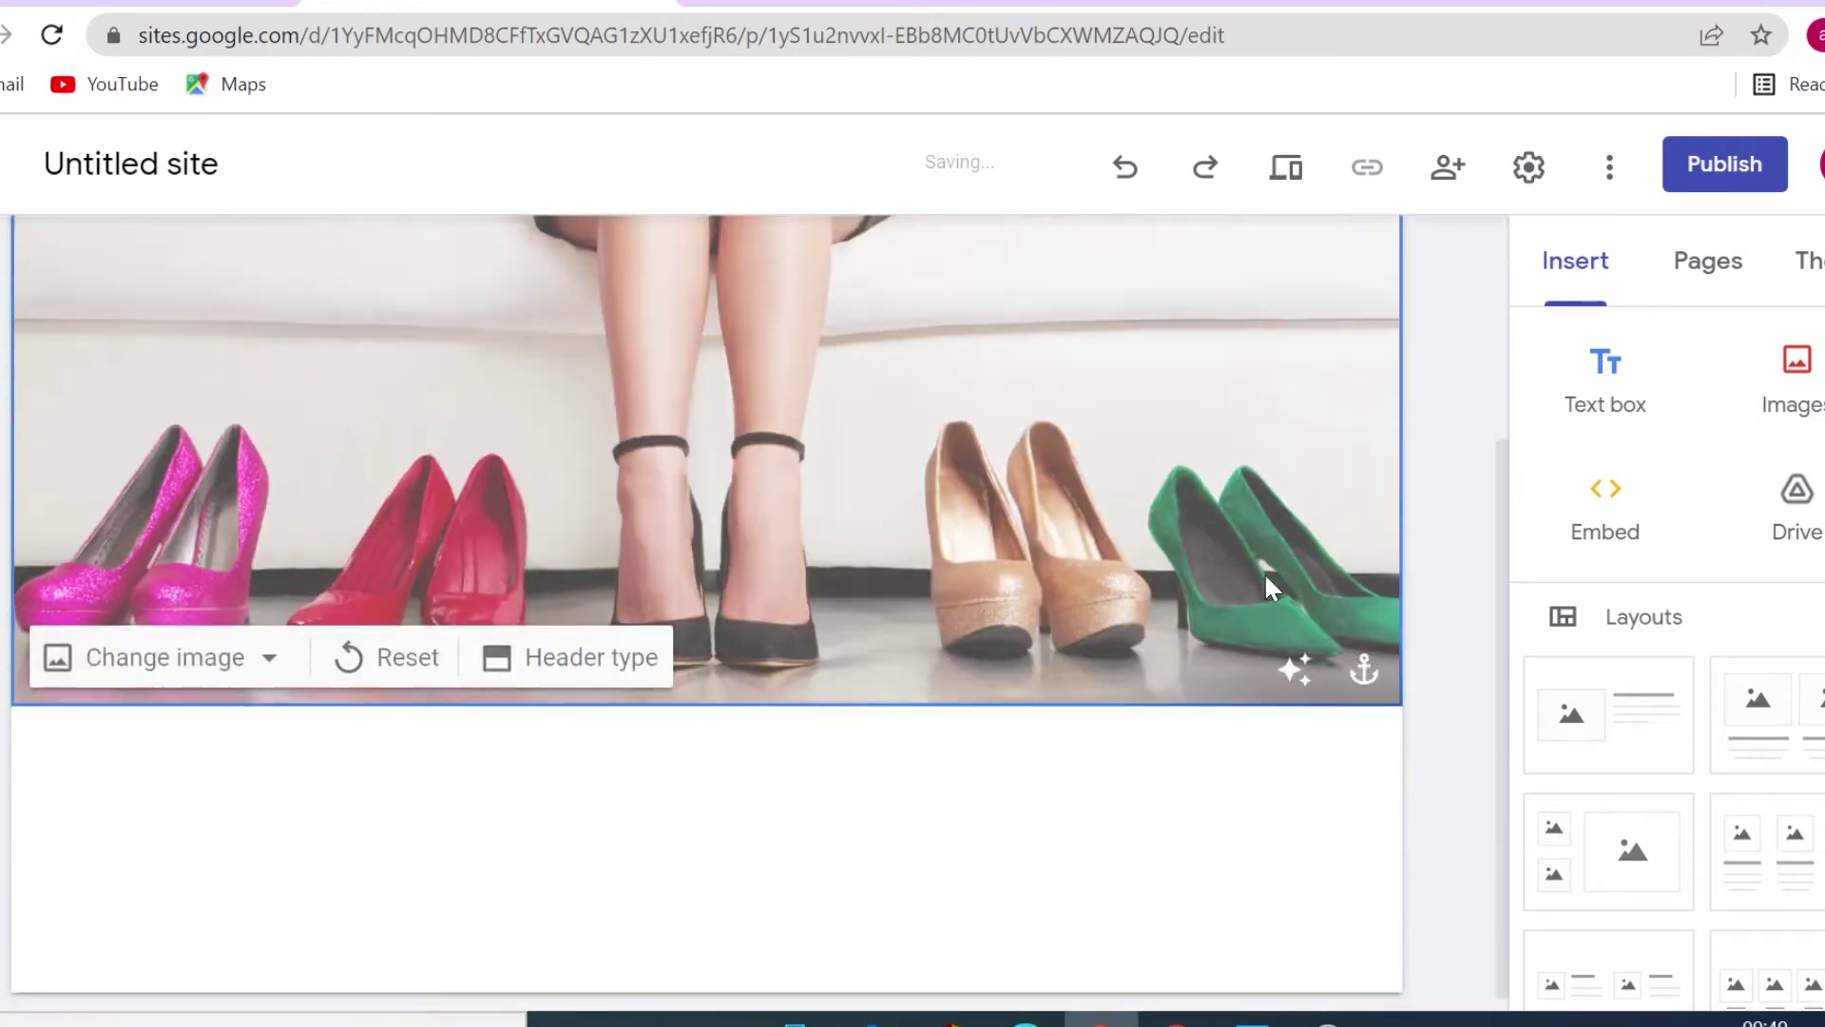
{"action": "left_click", "coordinate": [1295, 665]}
{"action": "scroll", "coordinate": [1154, 737], "scroll_direction": "up", "scroll_amount": 3}
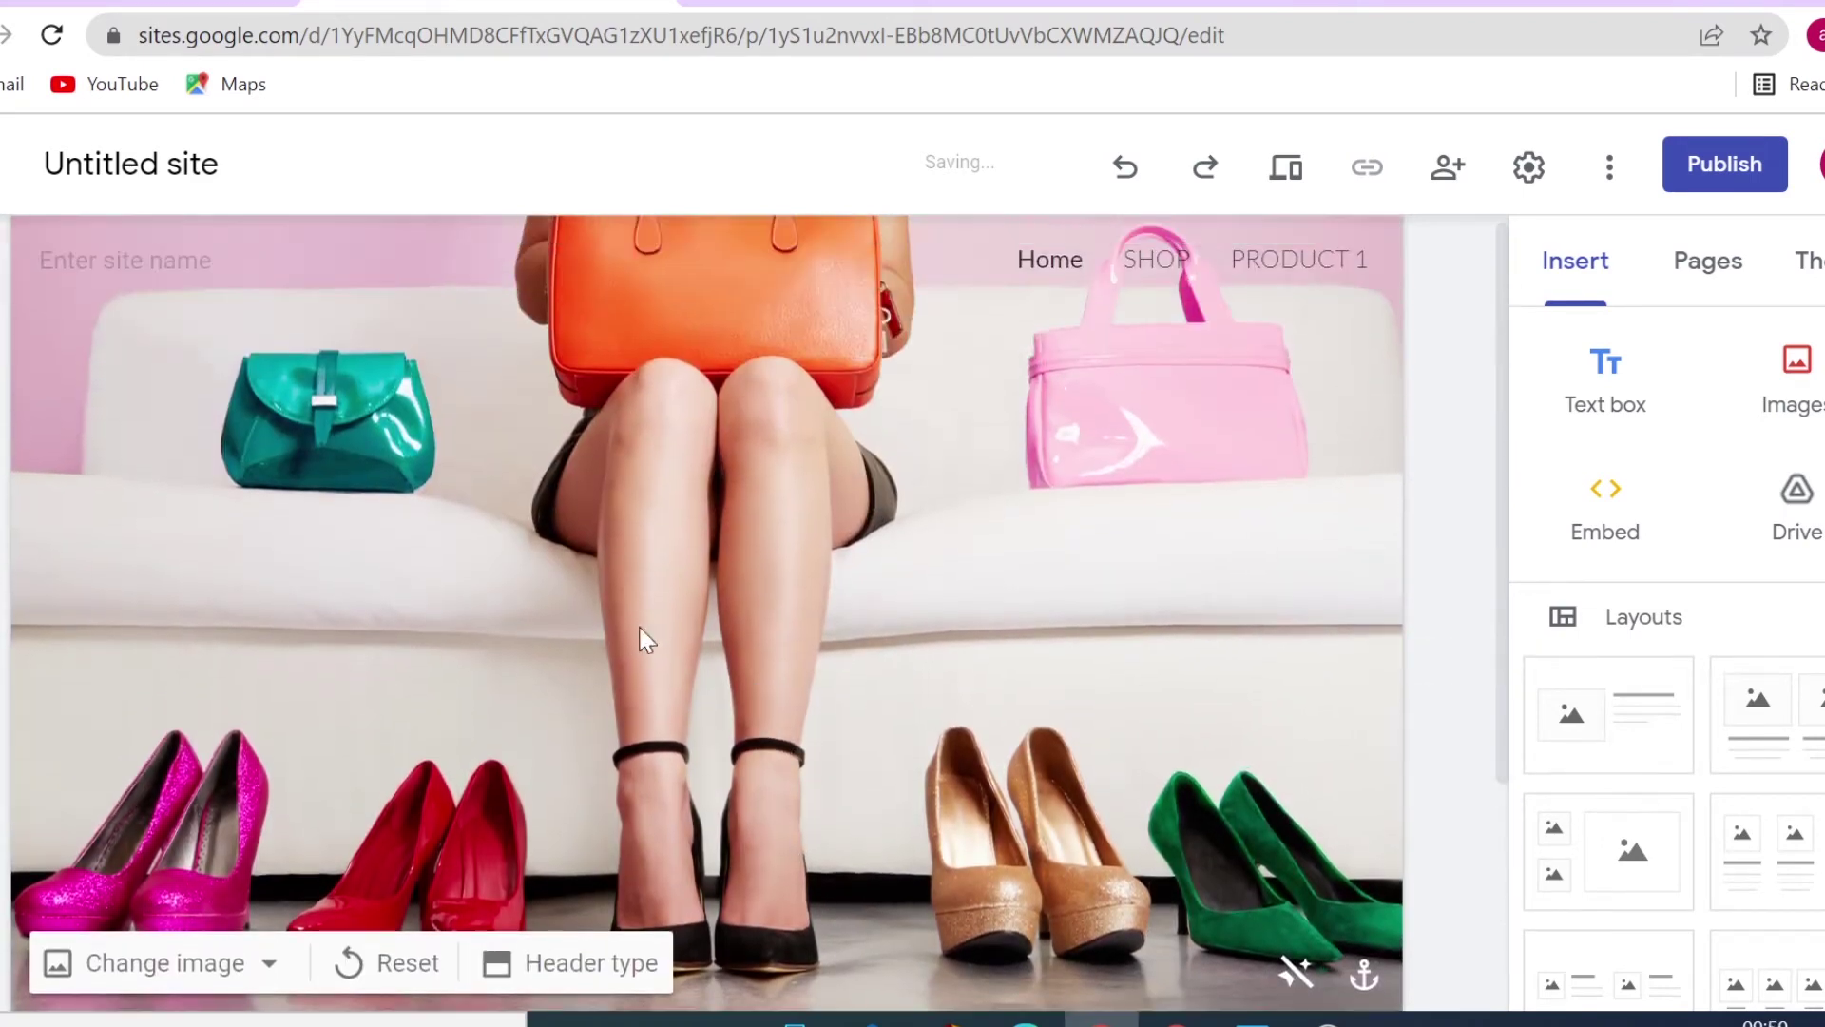
Try the top and right anchor positions for the header image, and anchor it to the left
{"action": "scroll", "coordinate": [991, 584], "scroll_direction": "down", "scroll_amount": 3}
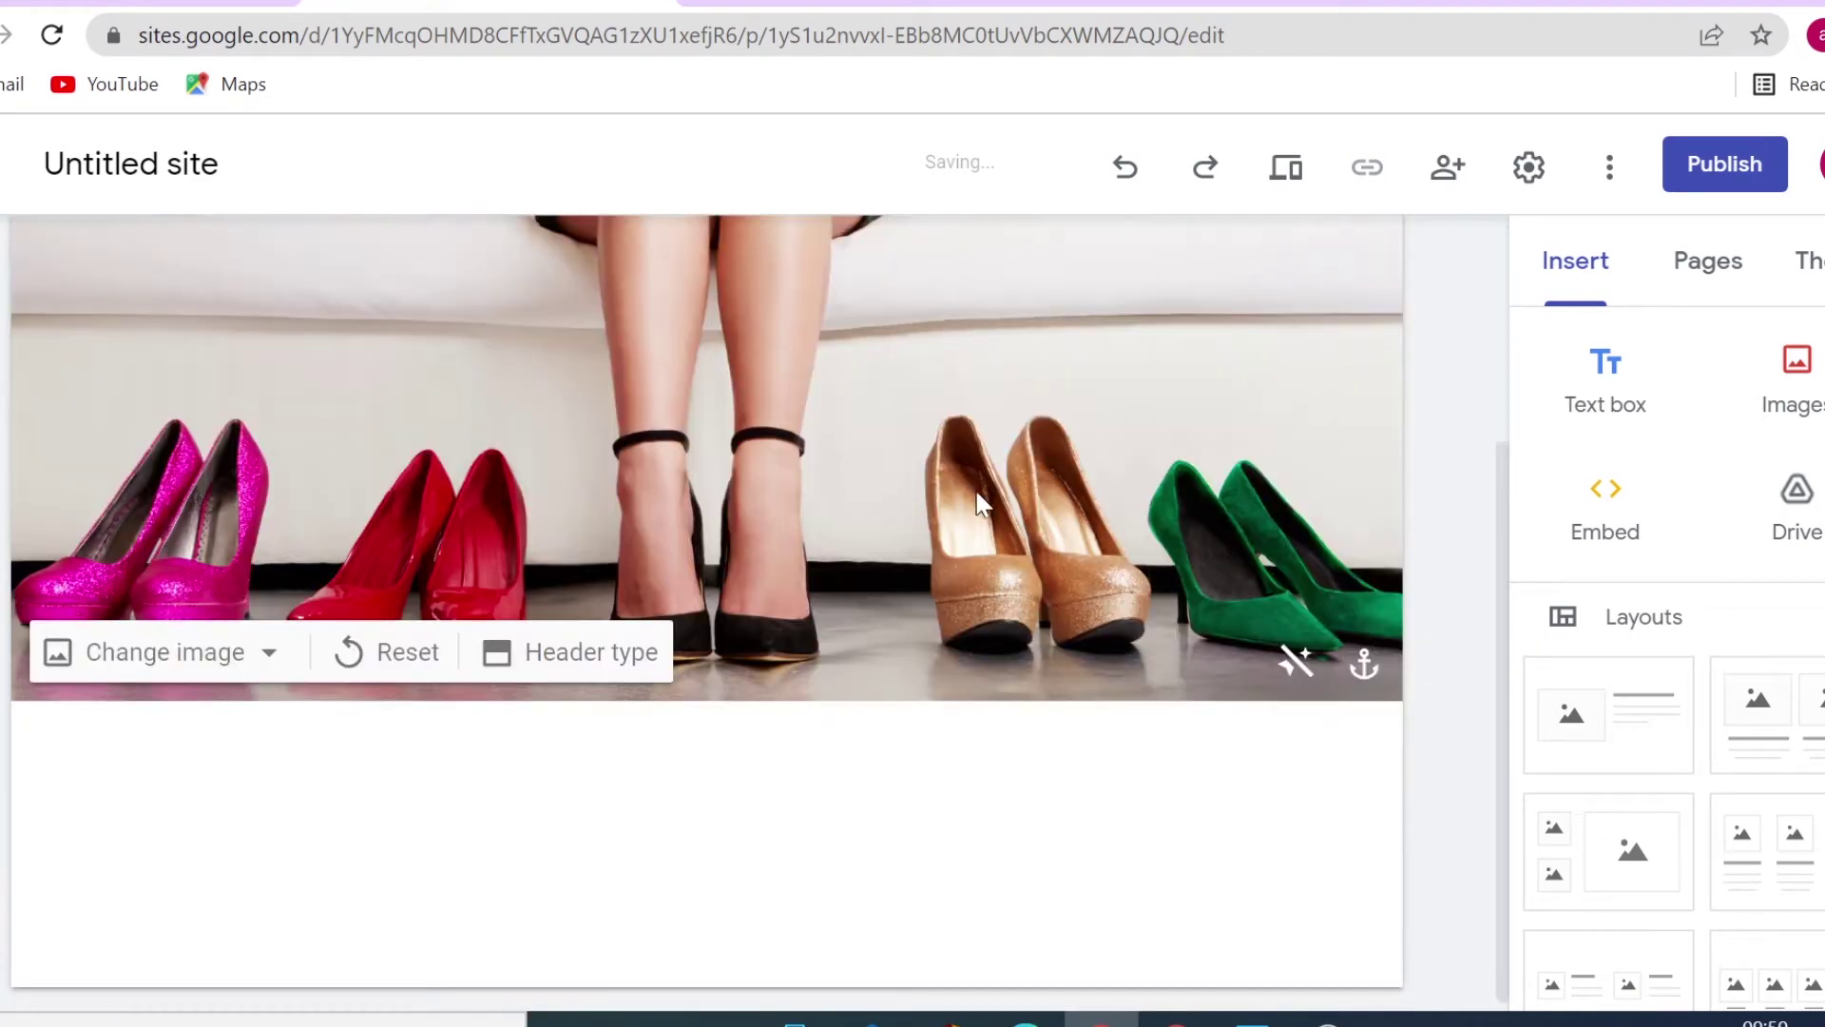
{"action": "left_click", "coordinate": [1364, 670]}
{"action": "left_click", "coordinate": [1268, 477]}
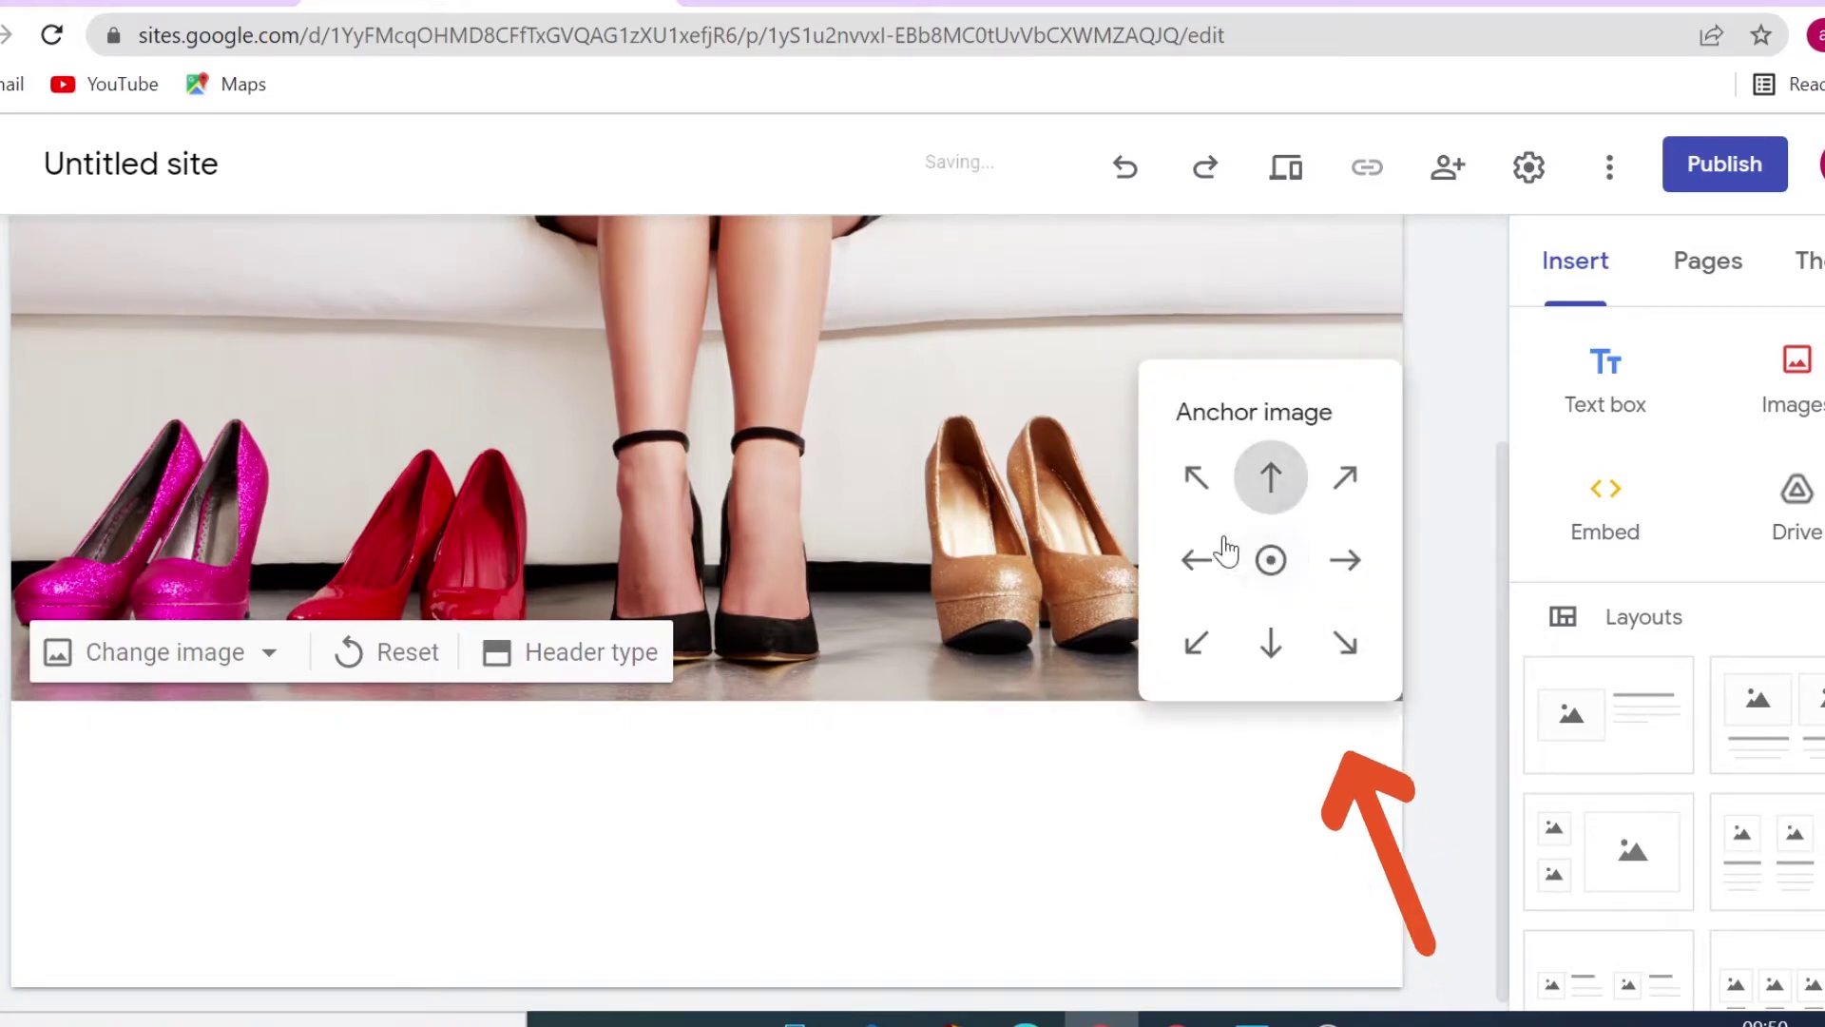
{"action": "left_click", "coordinate": [1196, 559]}
{"action": "left_click", "coordinate": [1346, 561]}
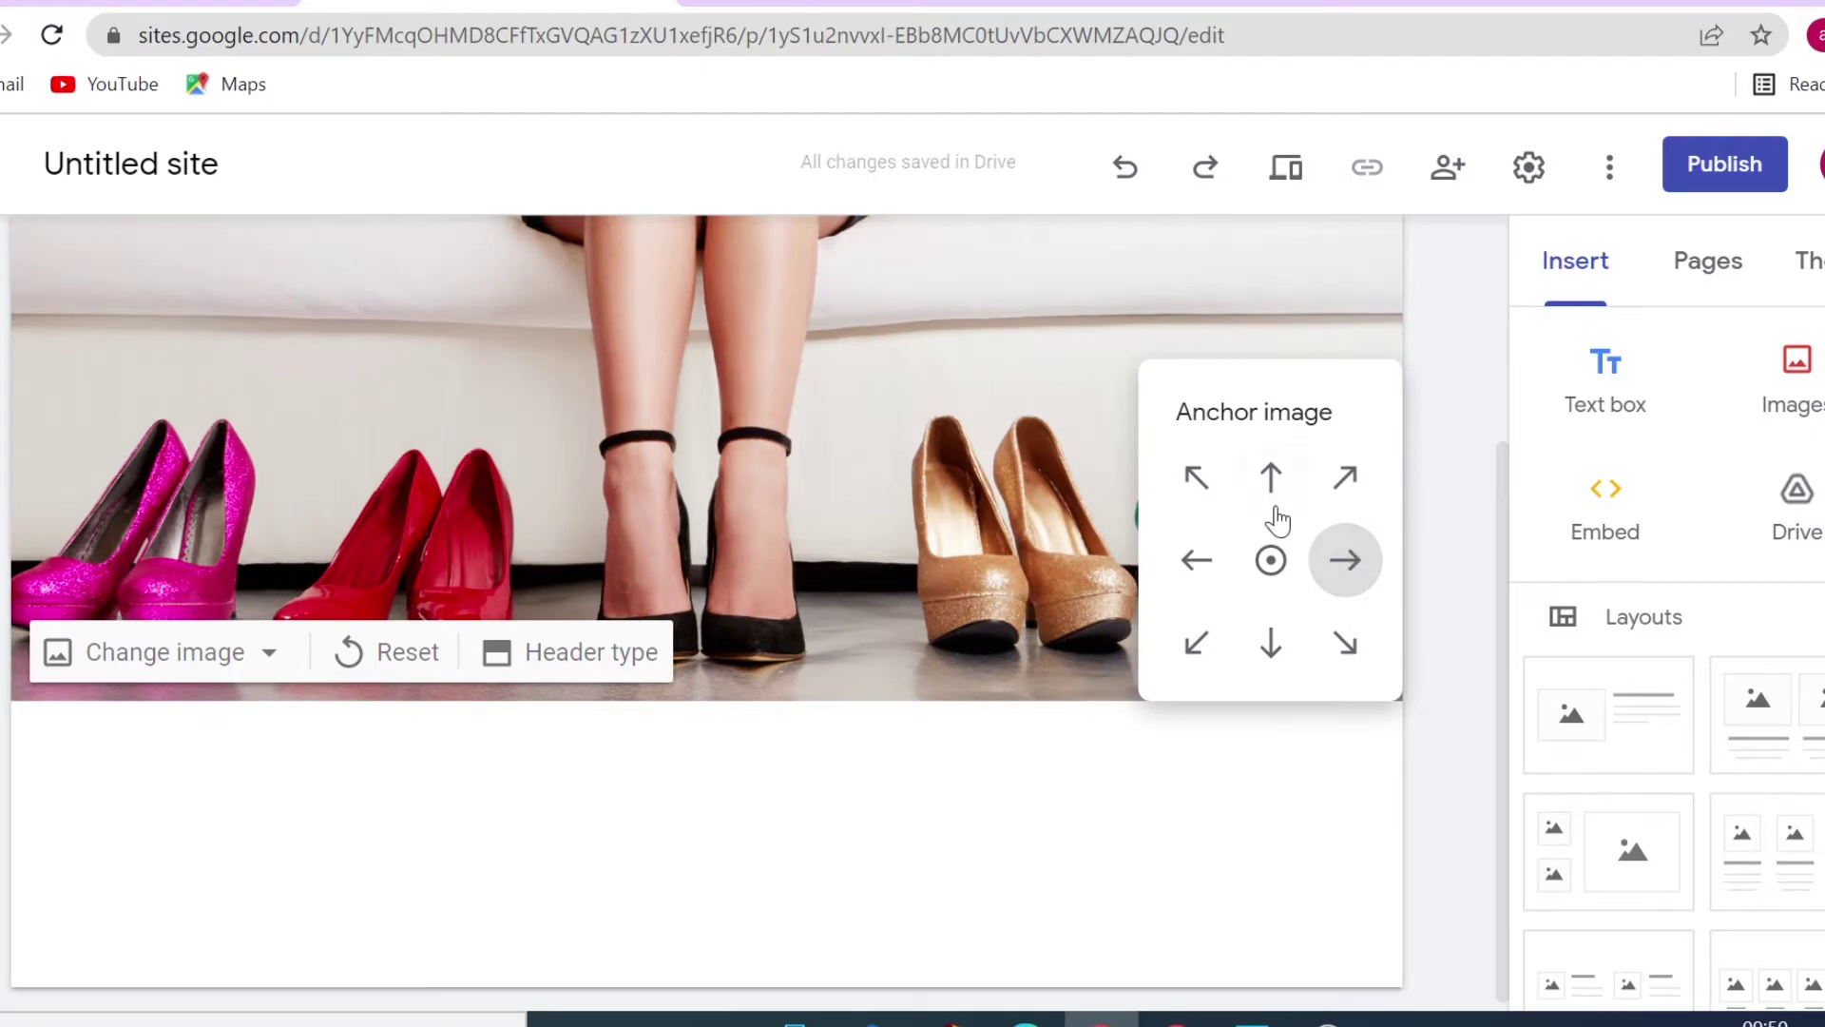
{"action": "left_click", "coordinate": [1271, 477]}
{"action": "left_click", "coordinate": [1188, 568]}
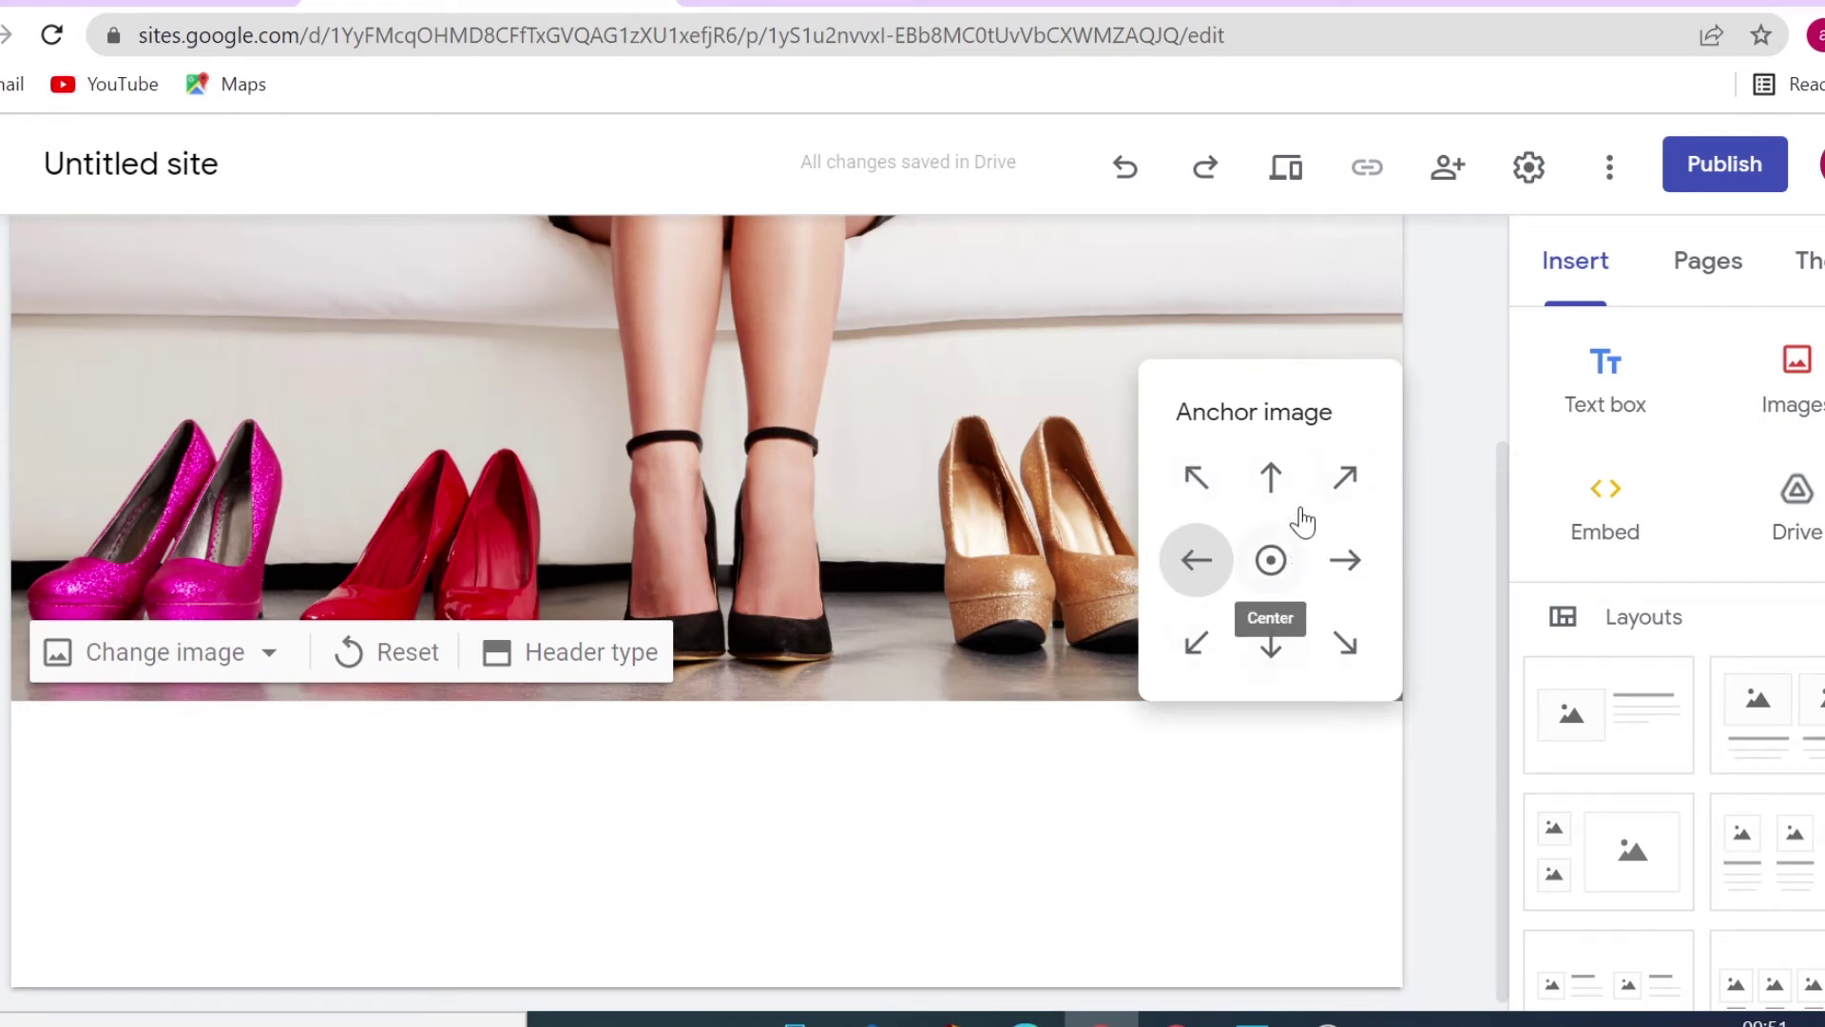
{"action": "left_click", "coordinate": [855, 749]}
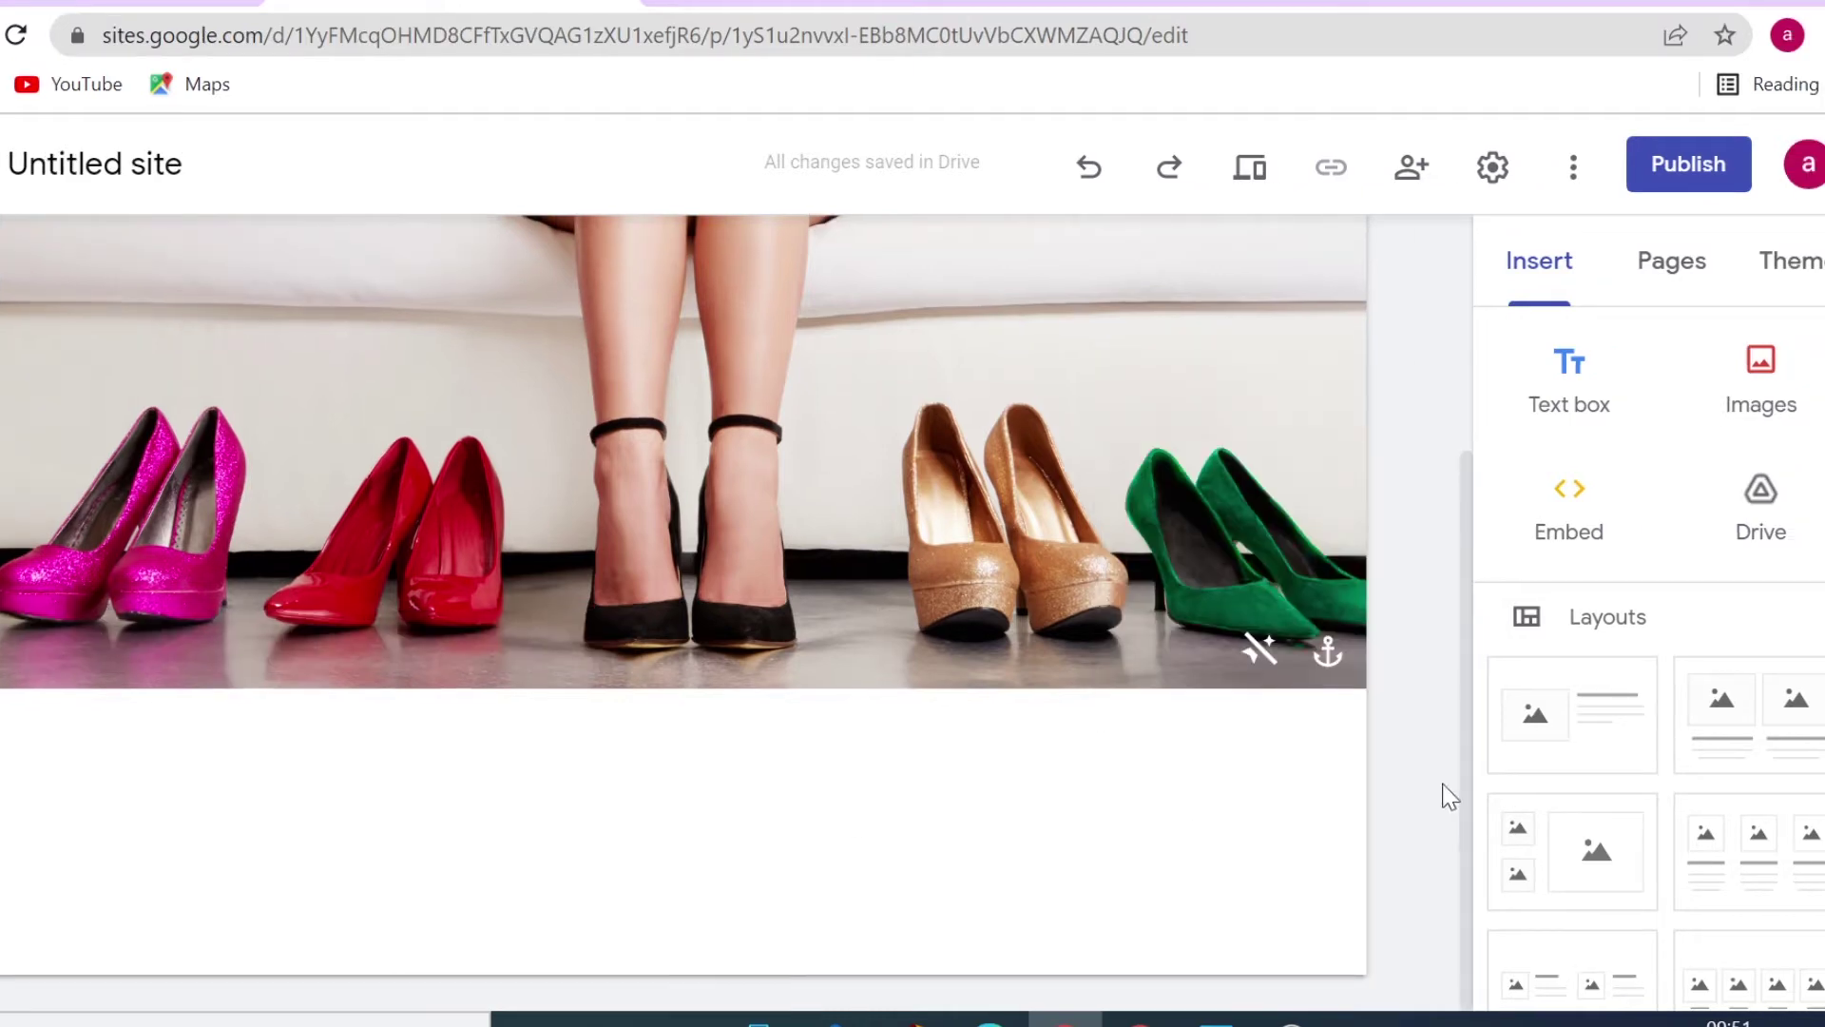
Insert a button named SHOP NOW linked to the SHOP page below the header, and widen it to about two-fifths of the page width
{"action": "scroll", "coordinate": [1759, 685], "scroll_direction": "down", "scroll_amount": 8}
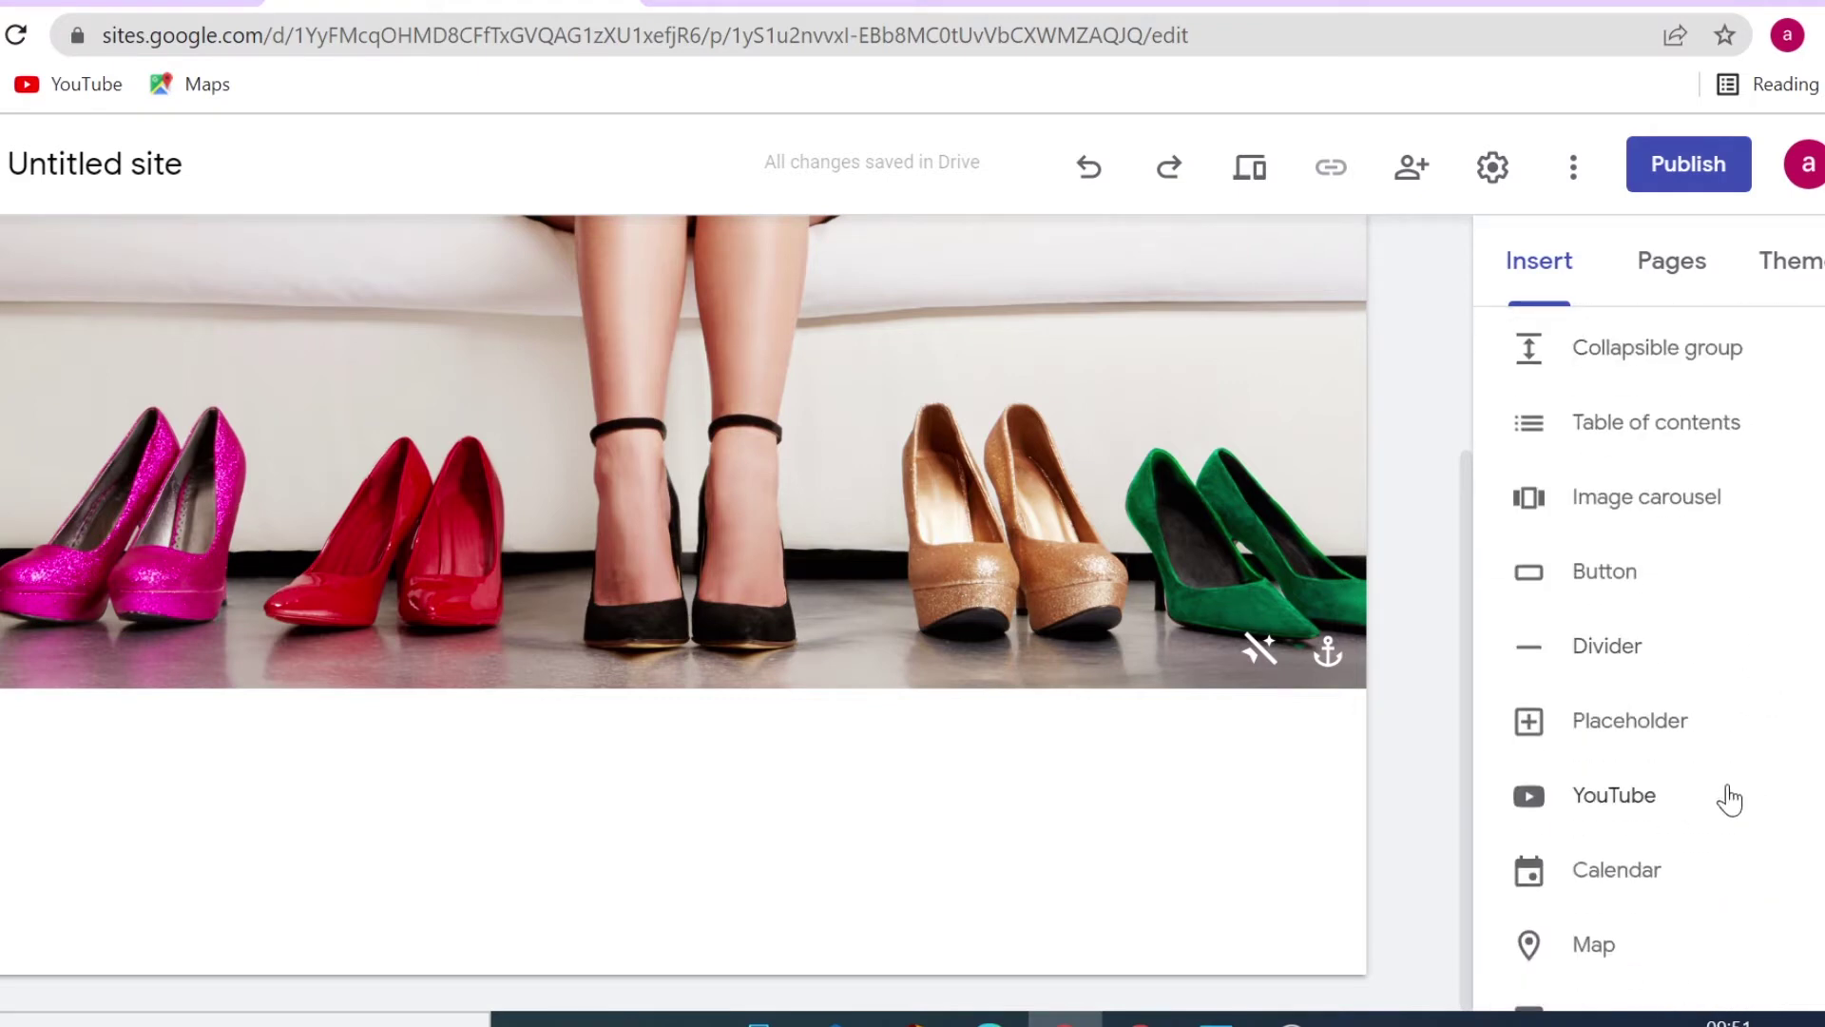
{"action": "left_click", "coordinate": [1629, 582]}
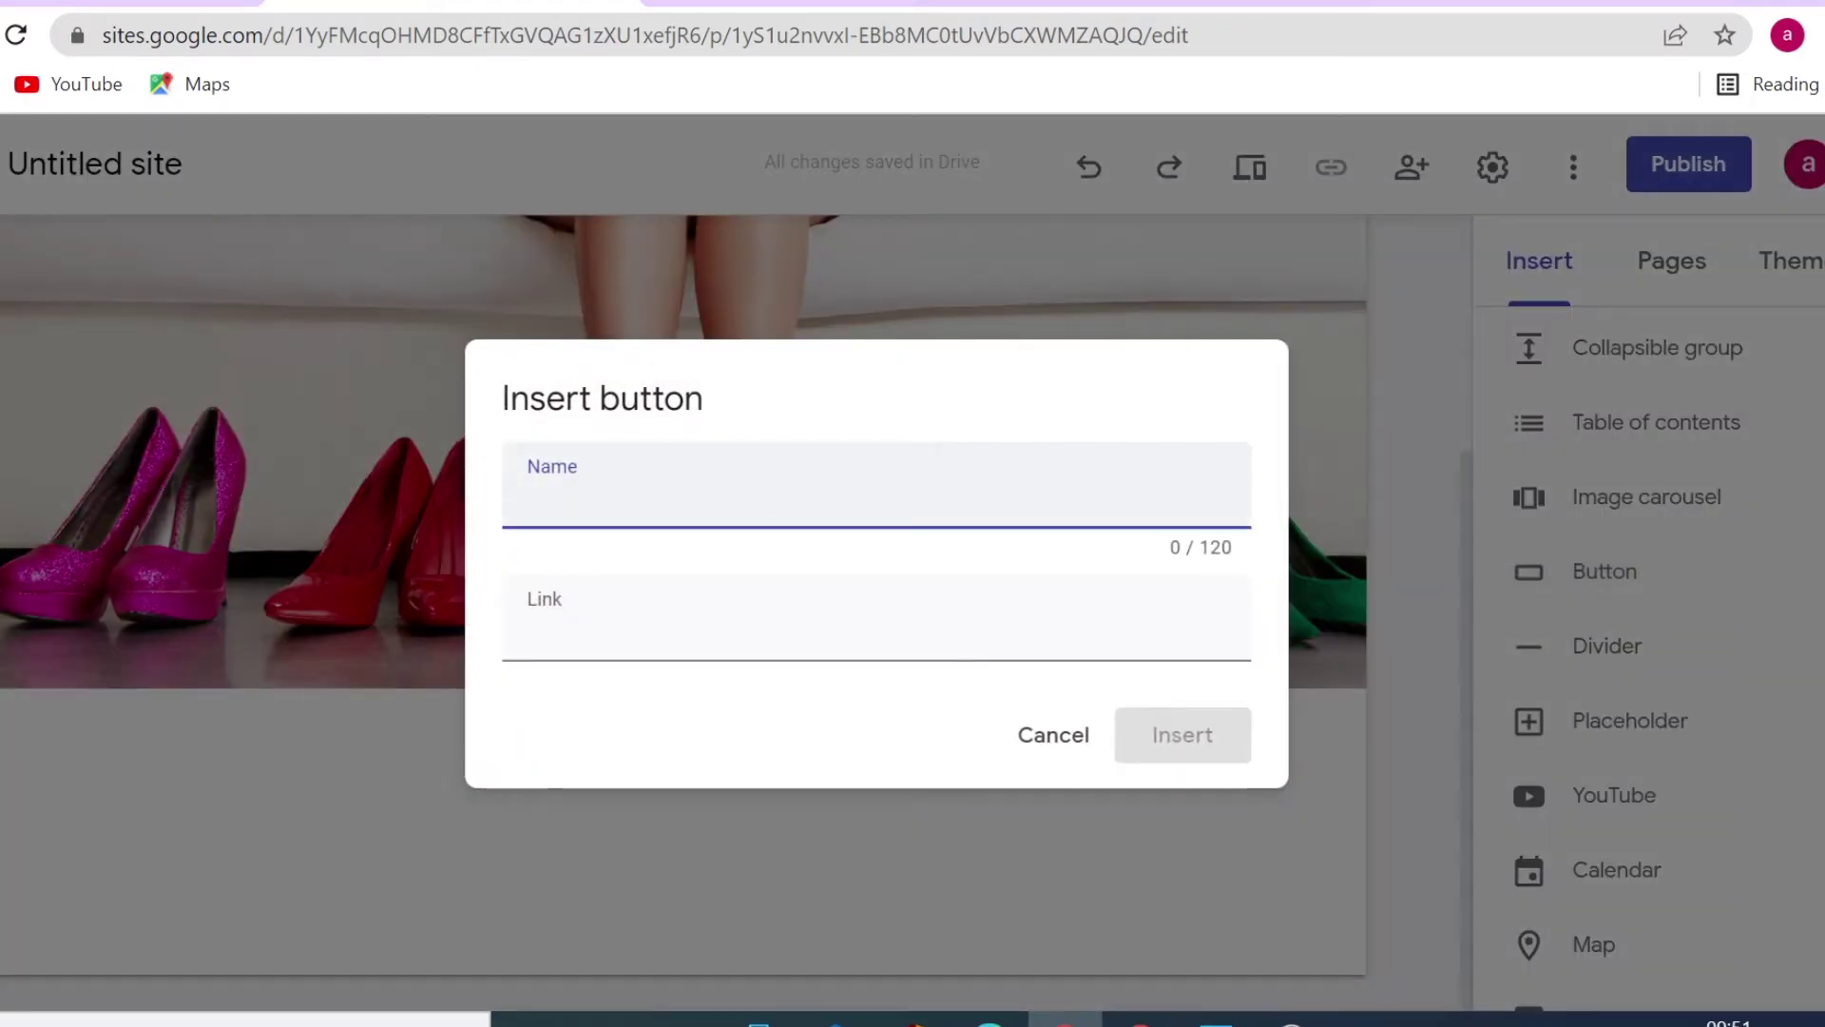
{"action": "type", "text": "SHOP N"}
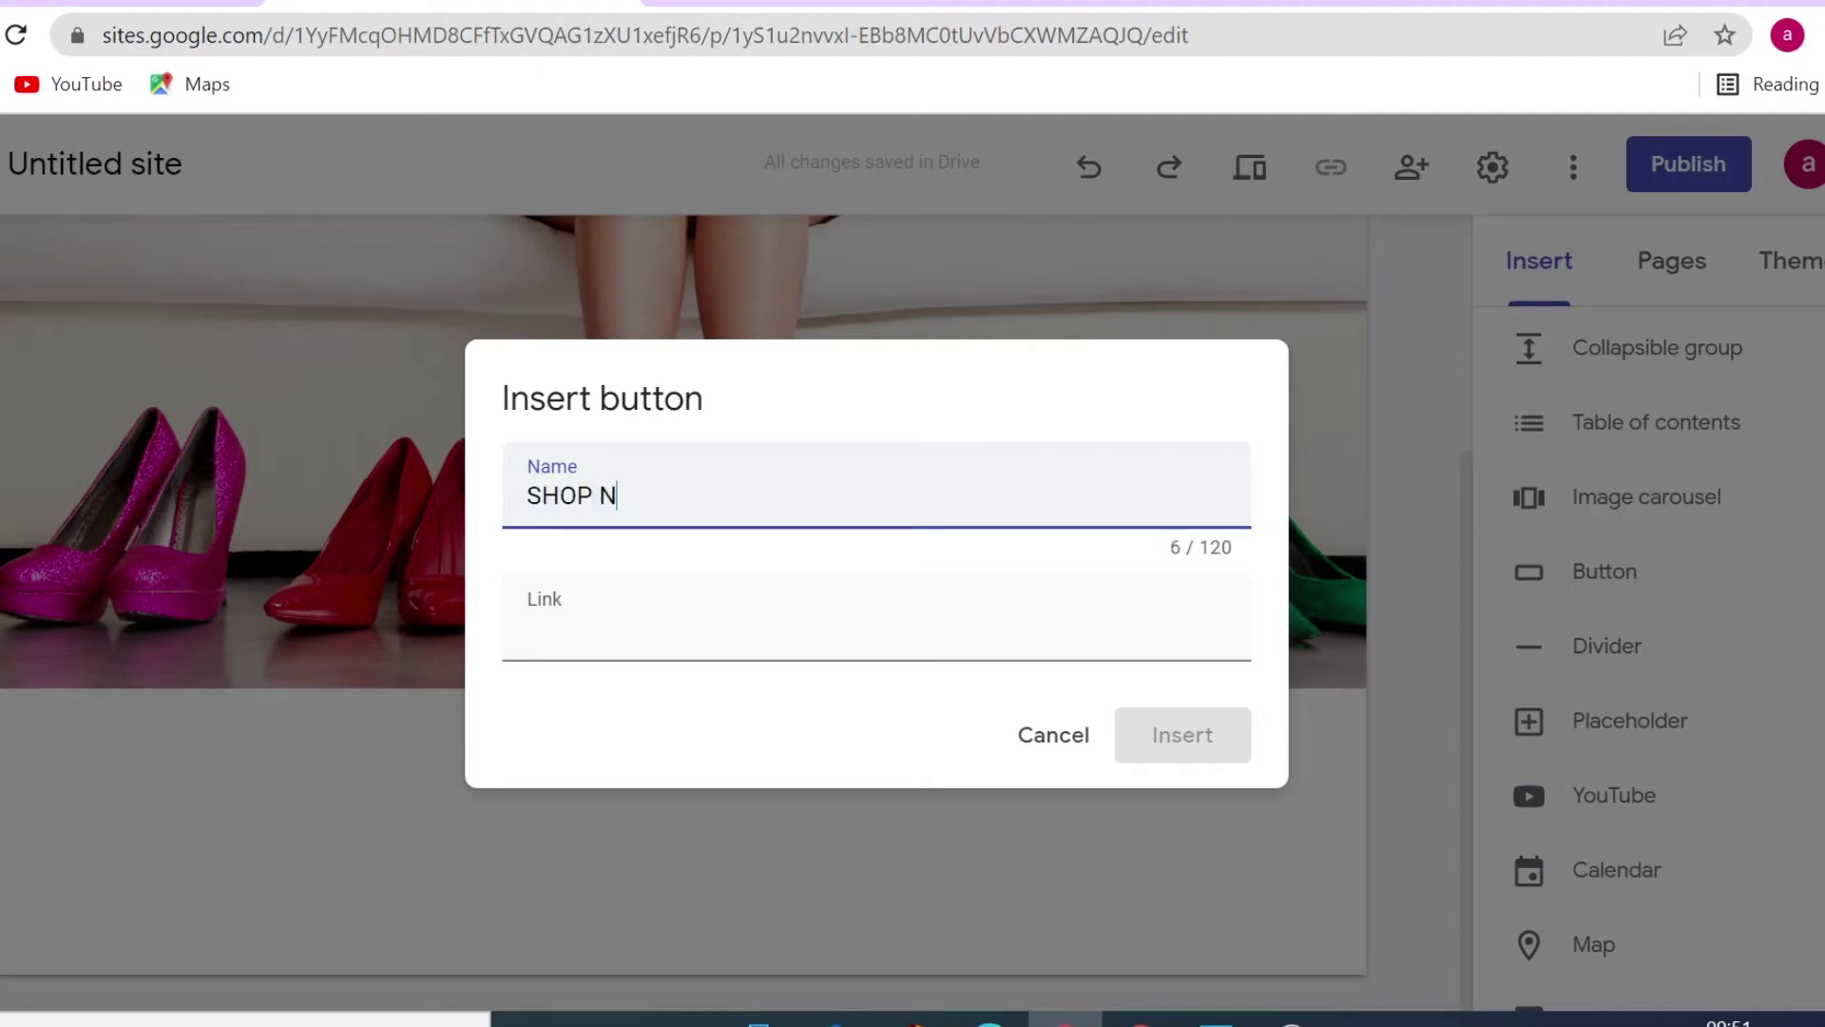
{"action": "type", "text": "OW"}
{"action": "left_click", "coordinate": [609, 627]}
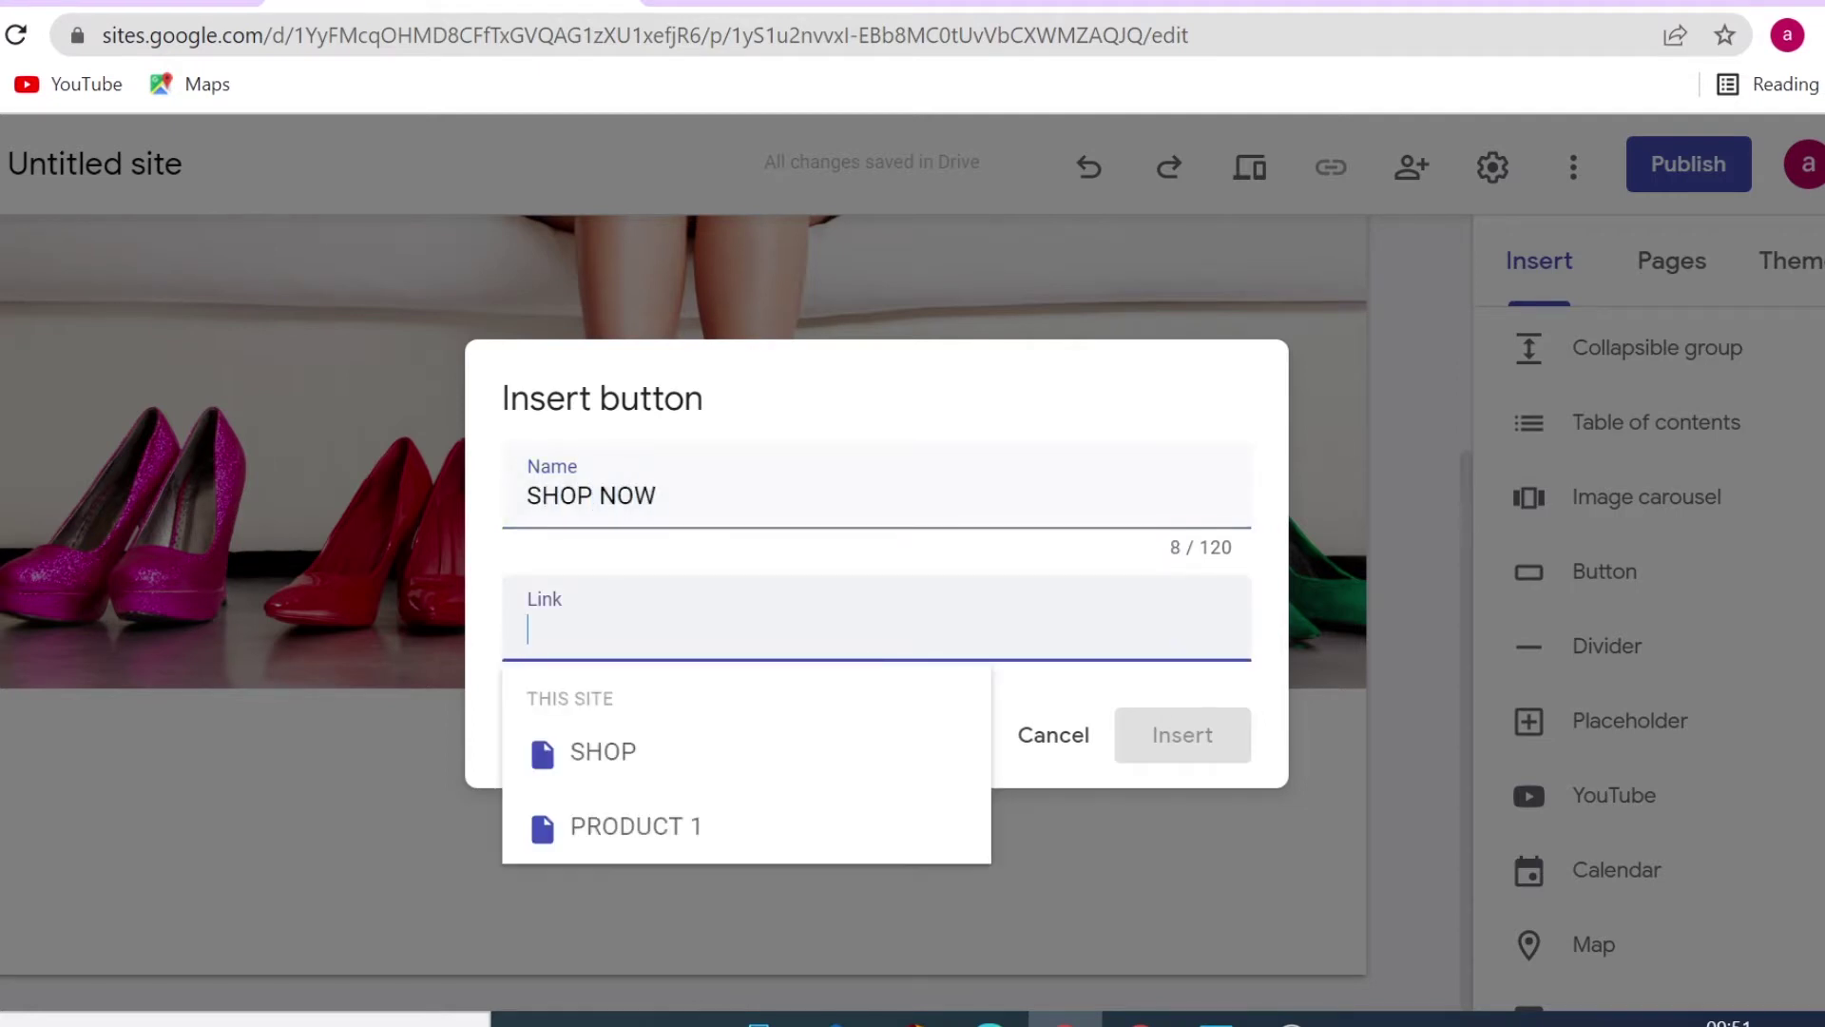
{"action": "left_click", "coordinate": [570, 750]}
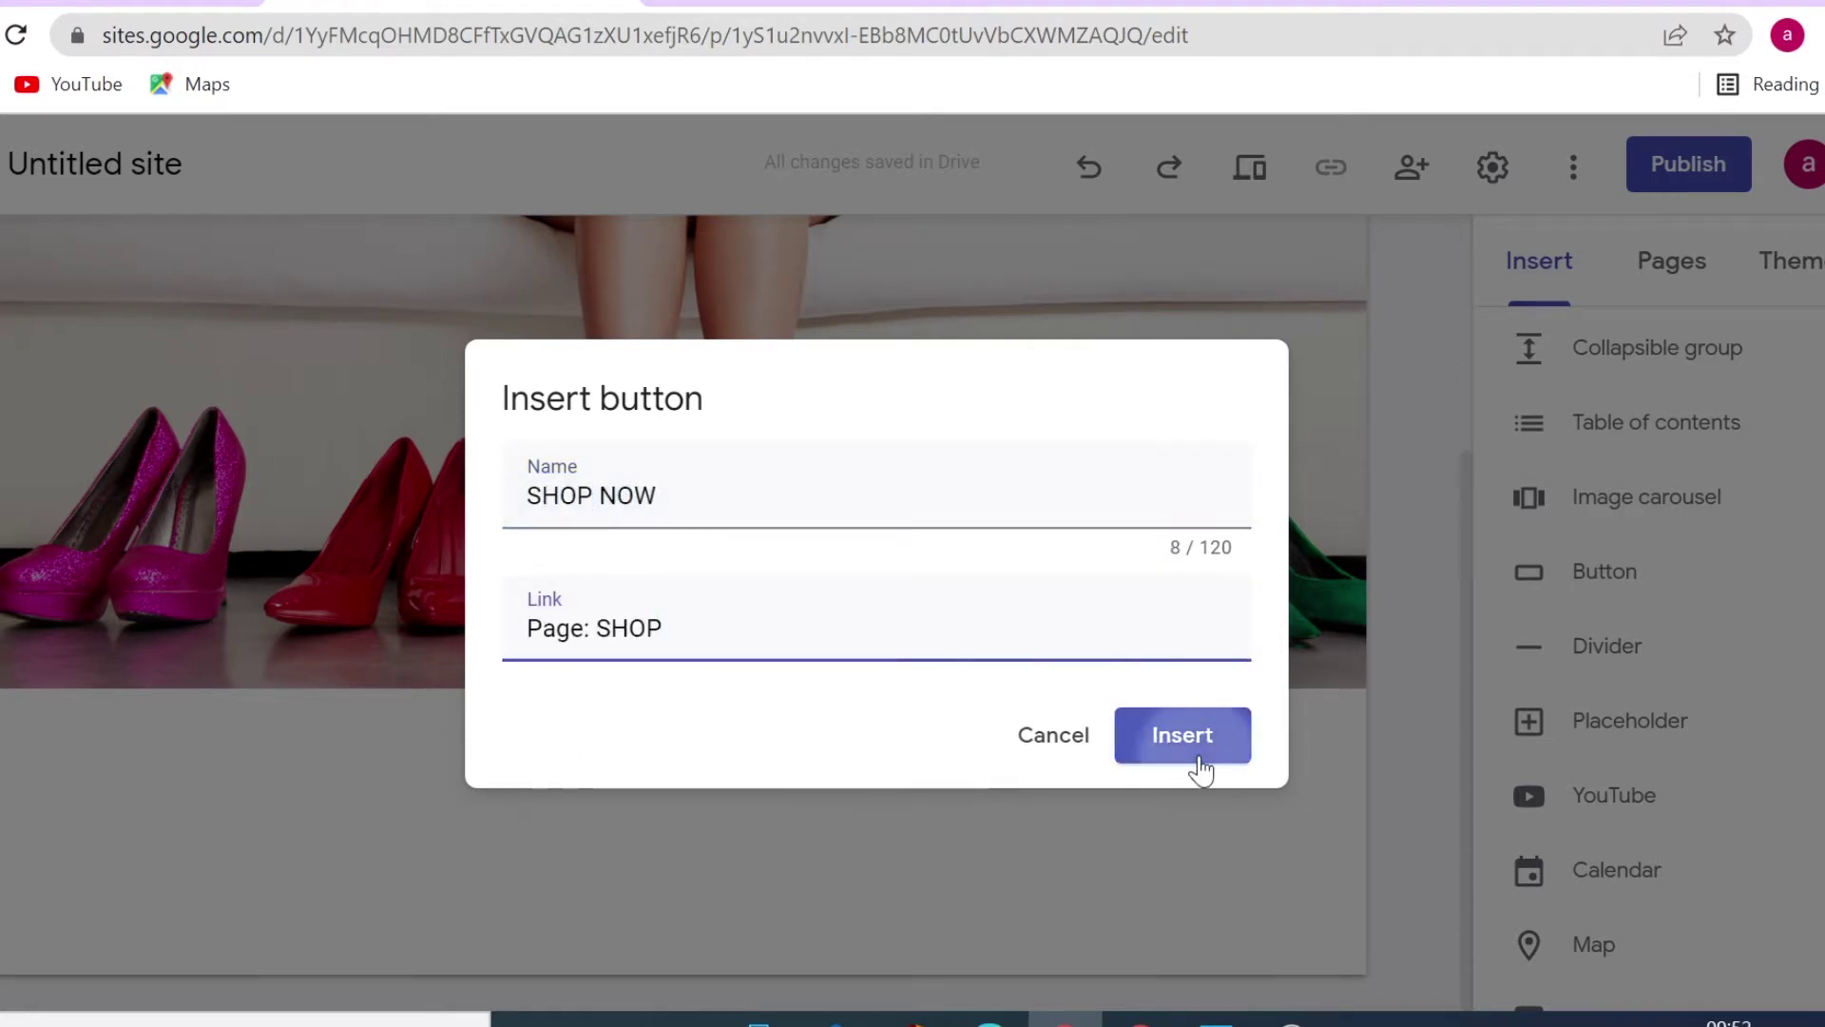
{"action": "left_click", "coordinate": [1194, 764]}
{"action": "left_click_drag", "start_coordinate": [246, 619], "coordinate": [619, 632]}
{"action": "left_click", "coordinate": [751, 751]}
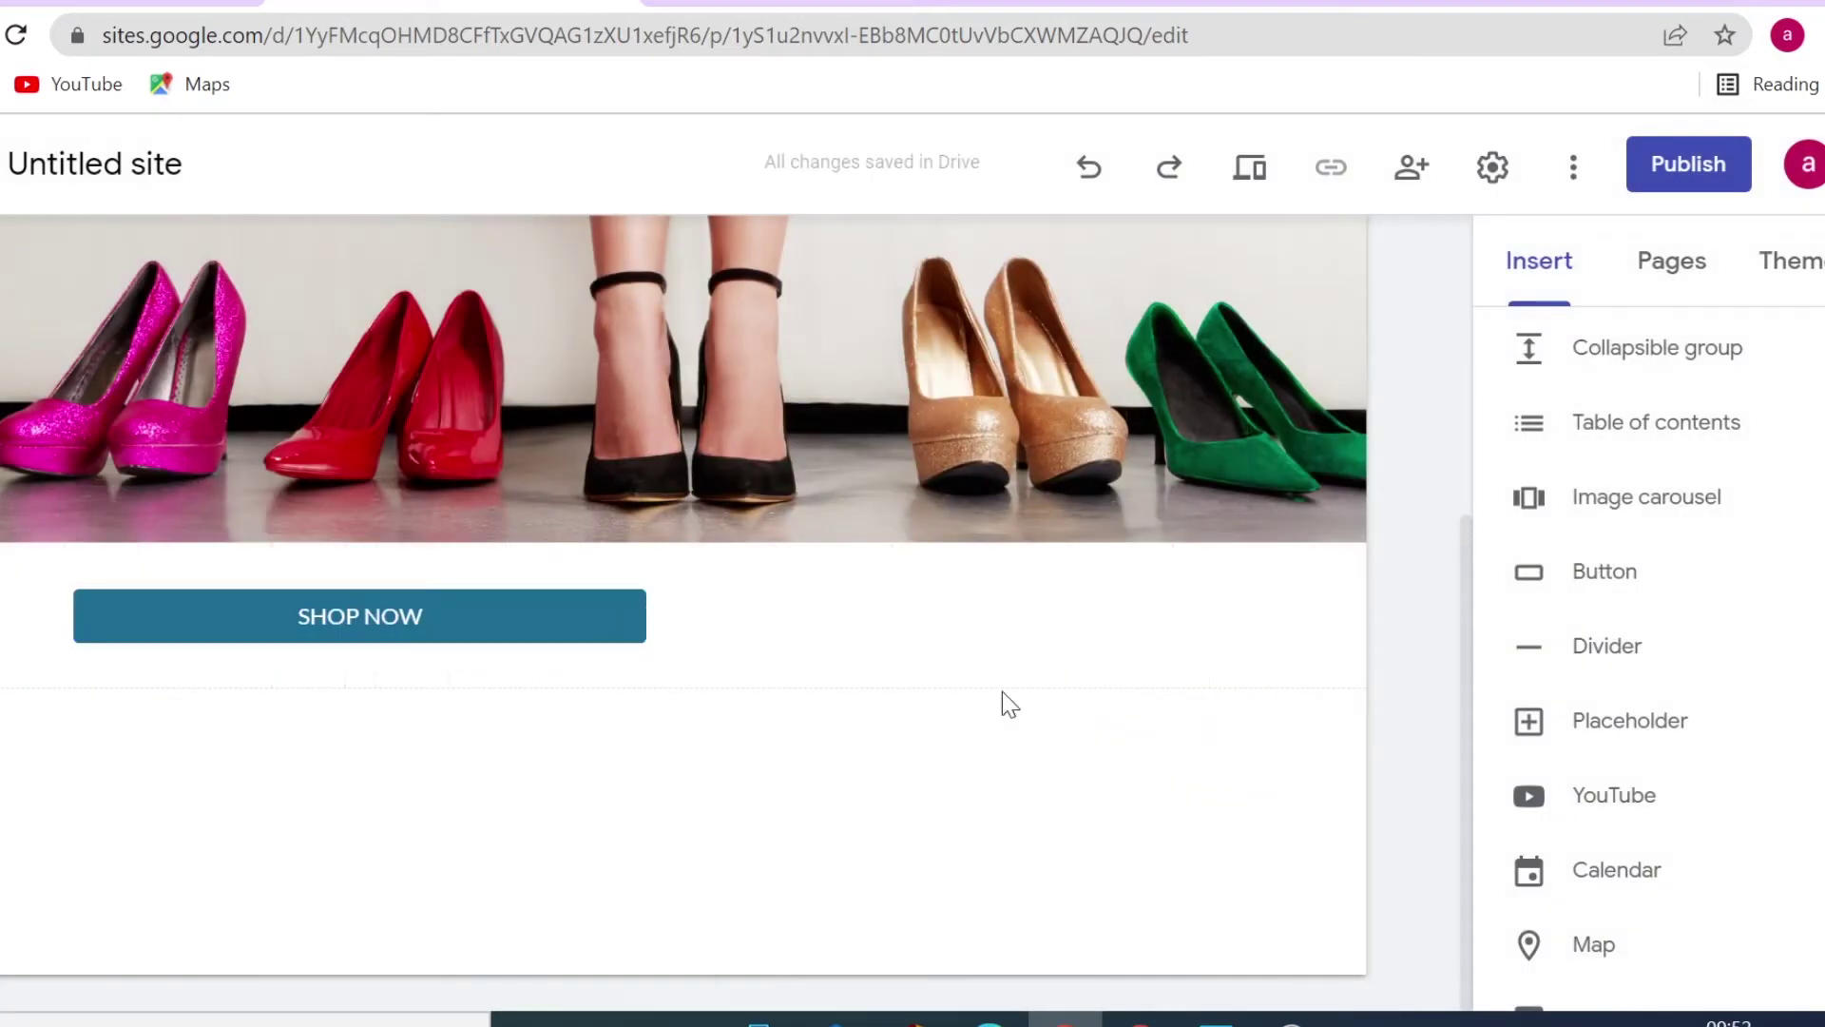
Set a custom dark red as the color of the Simple theme
{"action": "left_click", "coordinate": [1784, 276]}
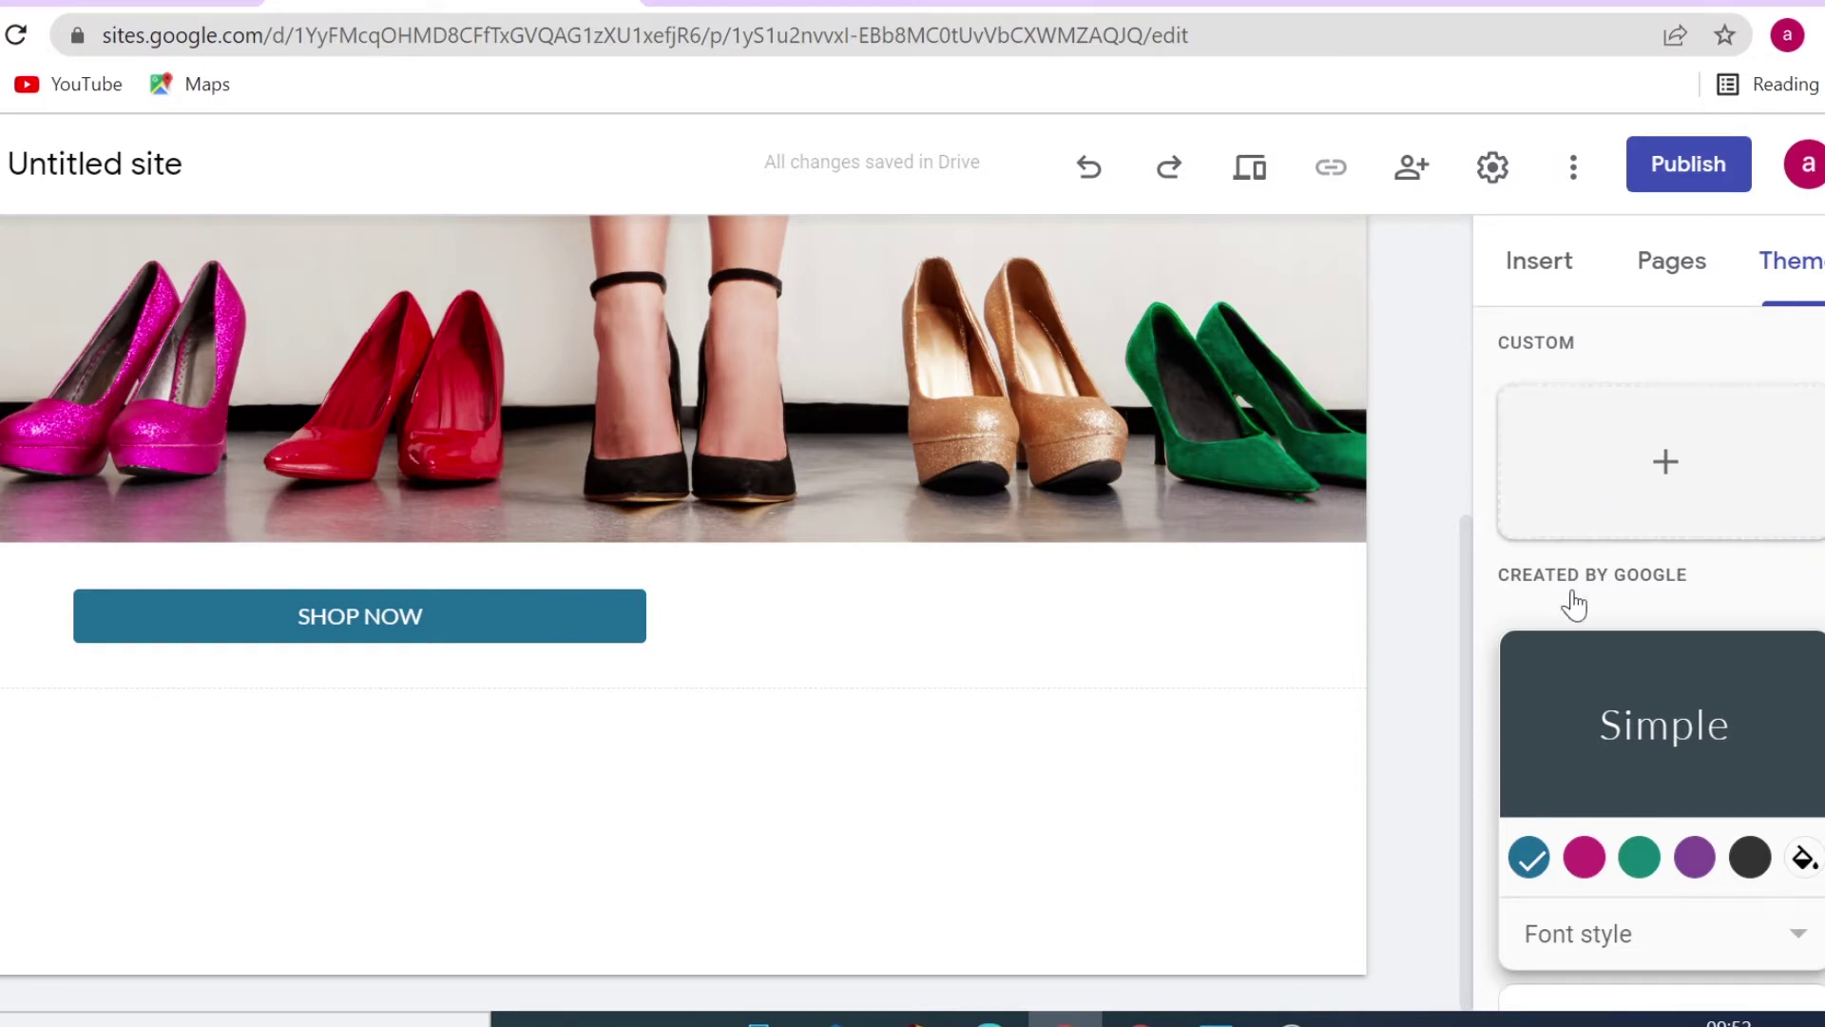
{"action": "left_click", "coordinate": [1808, 863]}
{"action": "left_click", "coordinate": [1806, 930]}
{"action": "scroll", "coordinate": [1801, 929], "scroll_direction": "down", "scroll_amount": 3}
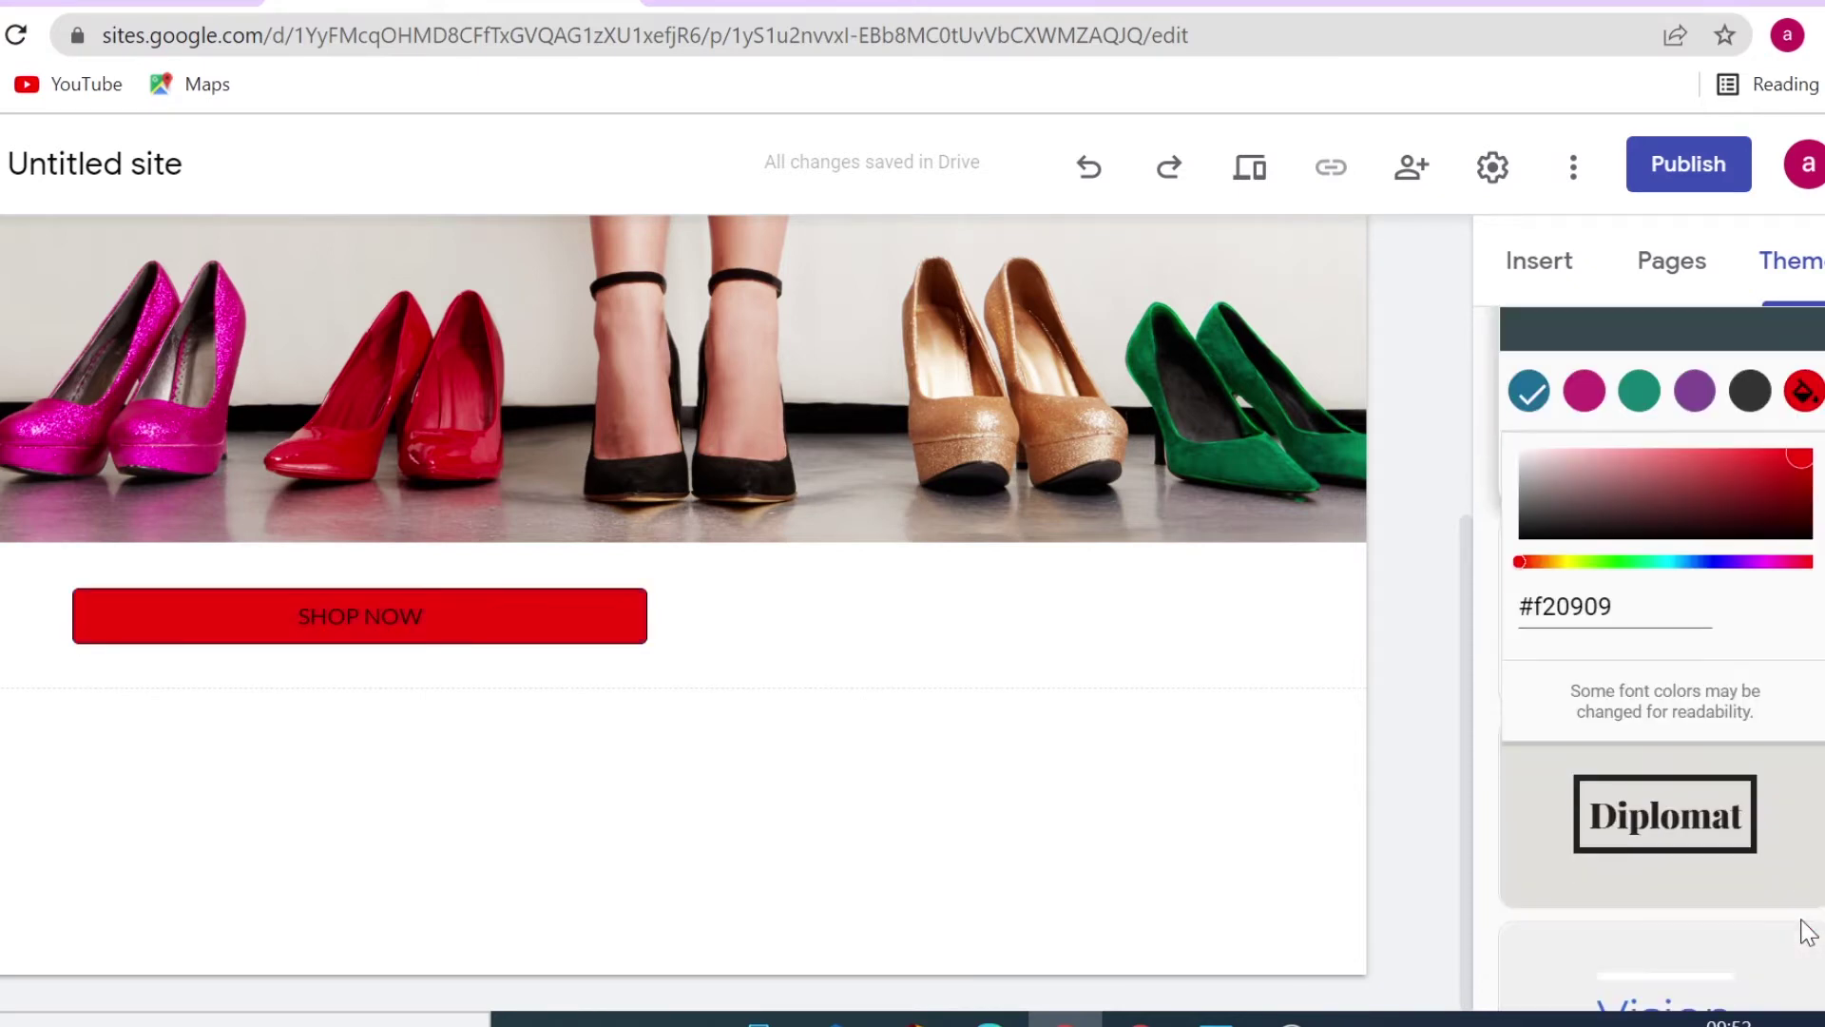
{"action": "left_click", "coordinate": [368, 669]}
Center the SHOP NOW button in its section and apply section color Style 2
{"action": "left_click", "coordinate": [367, 612]}
{"action": "left_click_drag", "start_coordinate": [367, 611], "coordinate": [570, 602]}
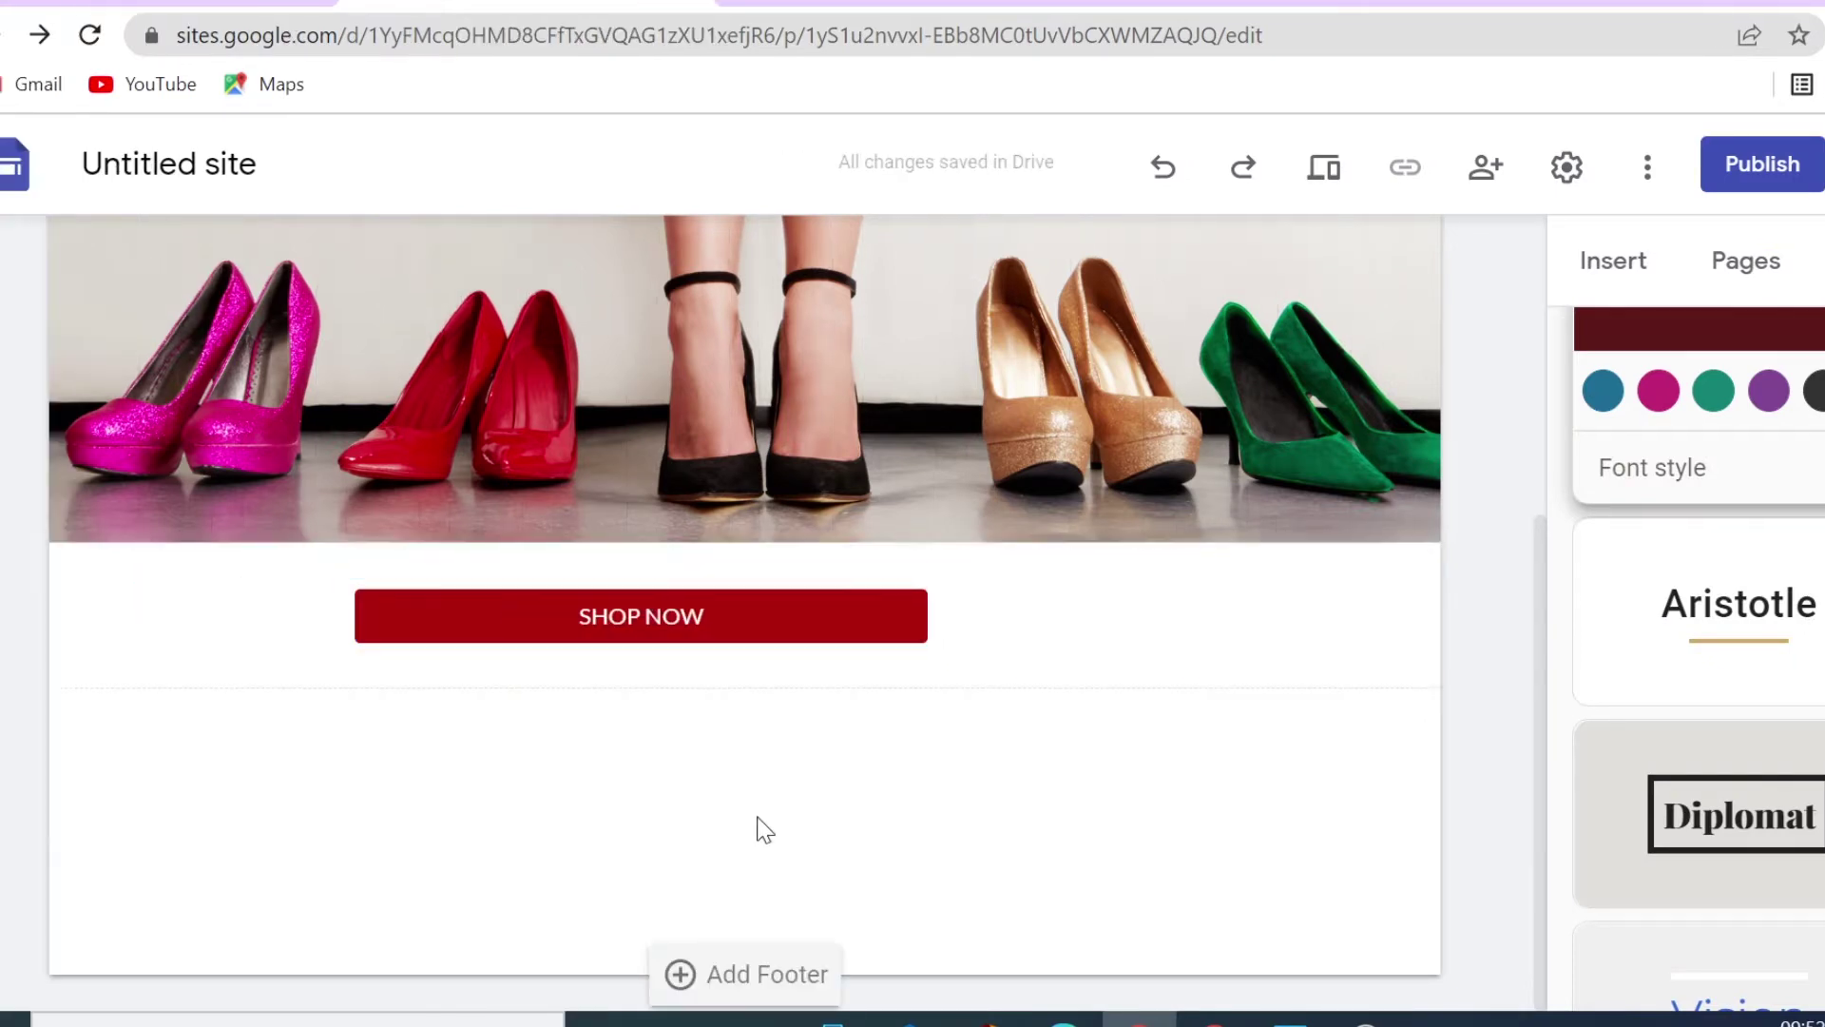
{"action": "left_click", "coordinate": [758, 636]}
{"action": "left_click_drag", "start_coordinate": [758, 636], "coordinate": [799, 614]}
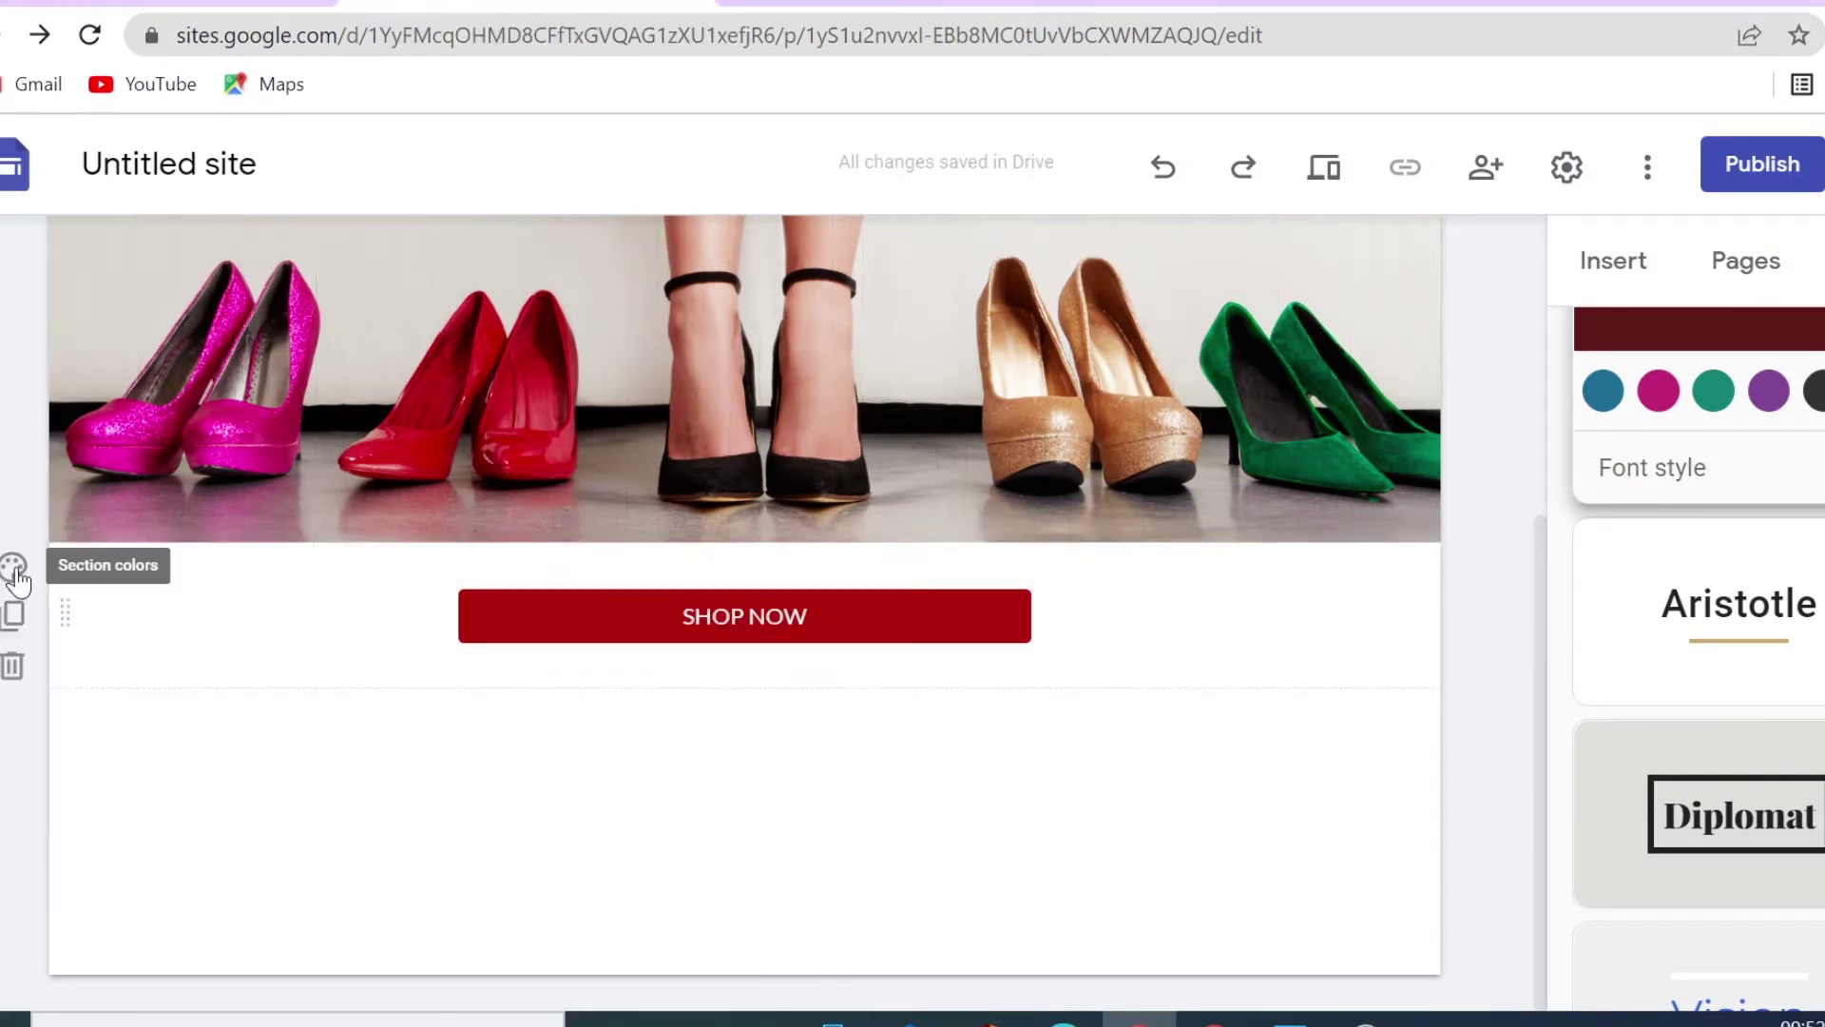
{"action": "left_click", "coordinate": [14, 568]}
{"action": "left_click", "coordinate": [173, 709]}
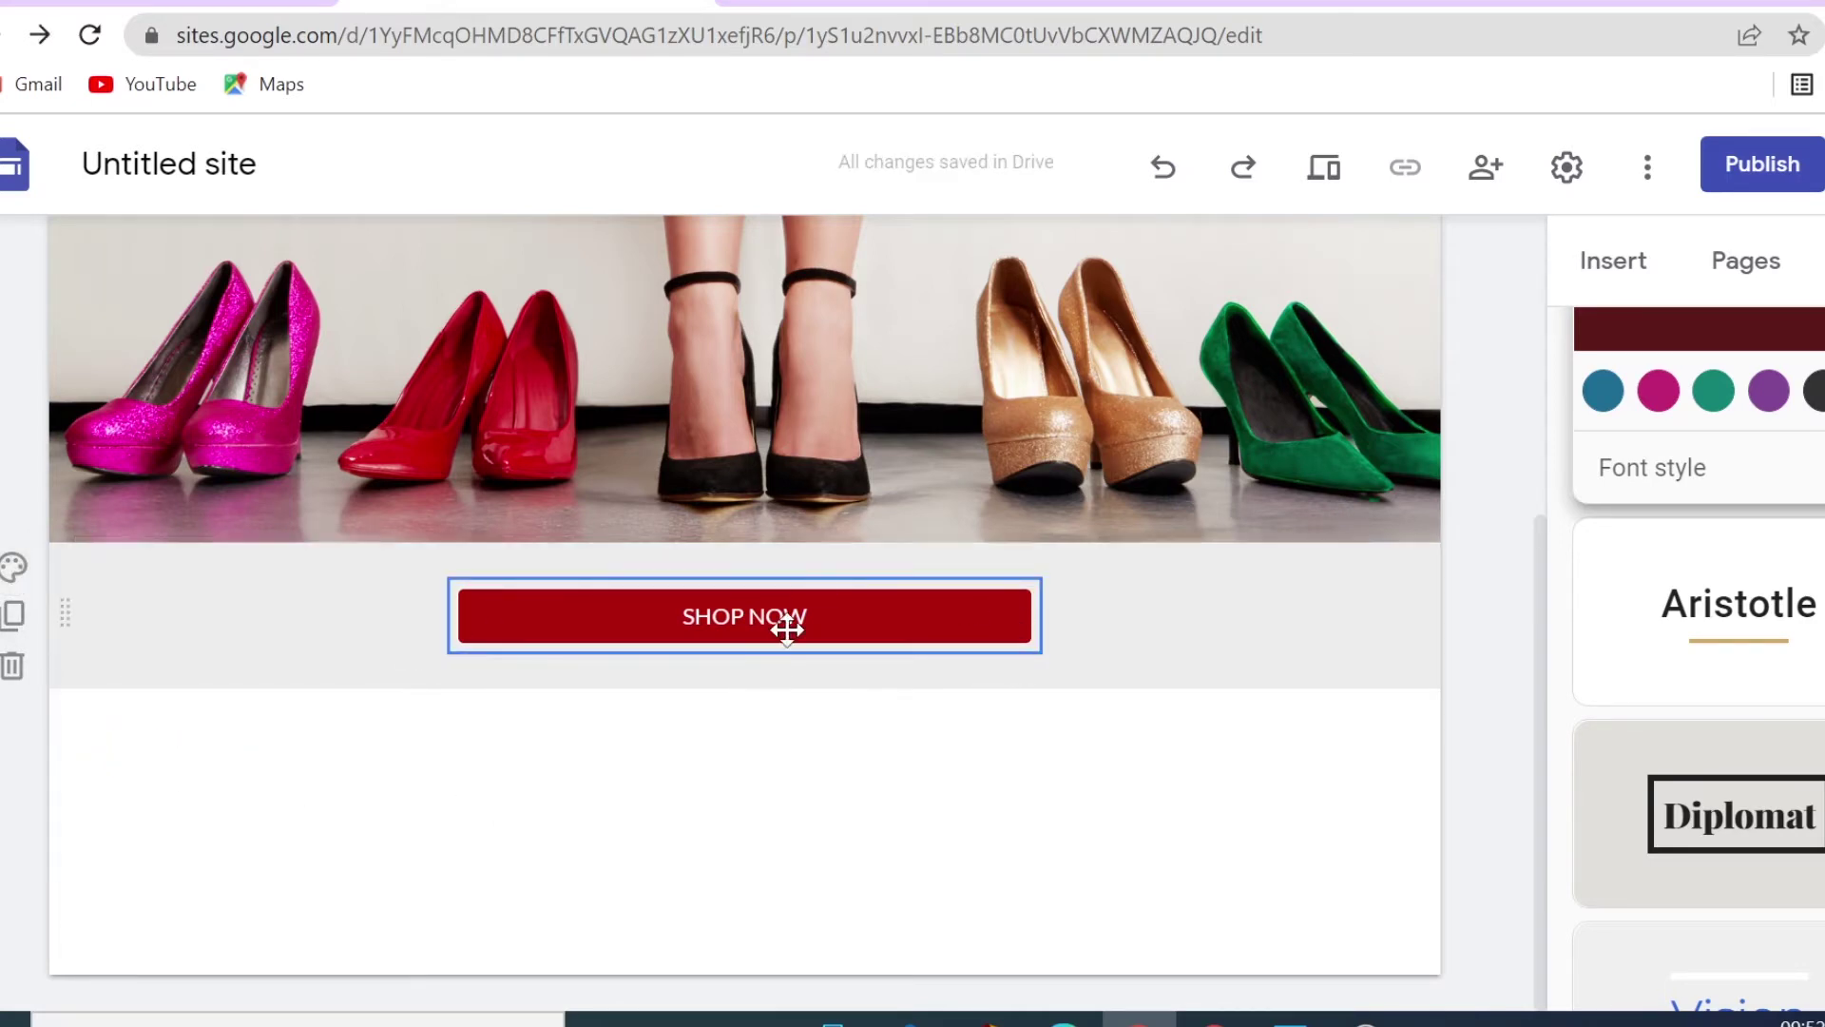
{"action": "double_click", "coordinate": [720, 826]}
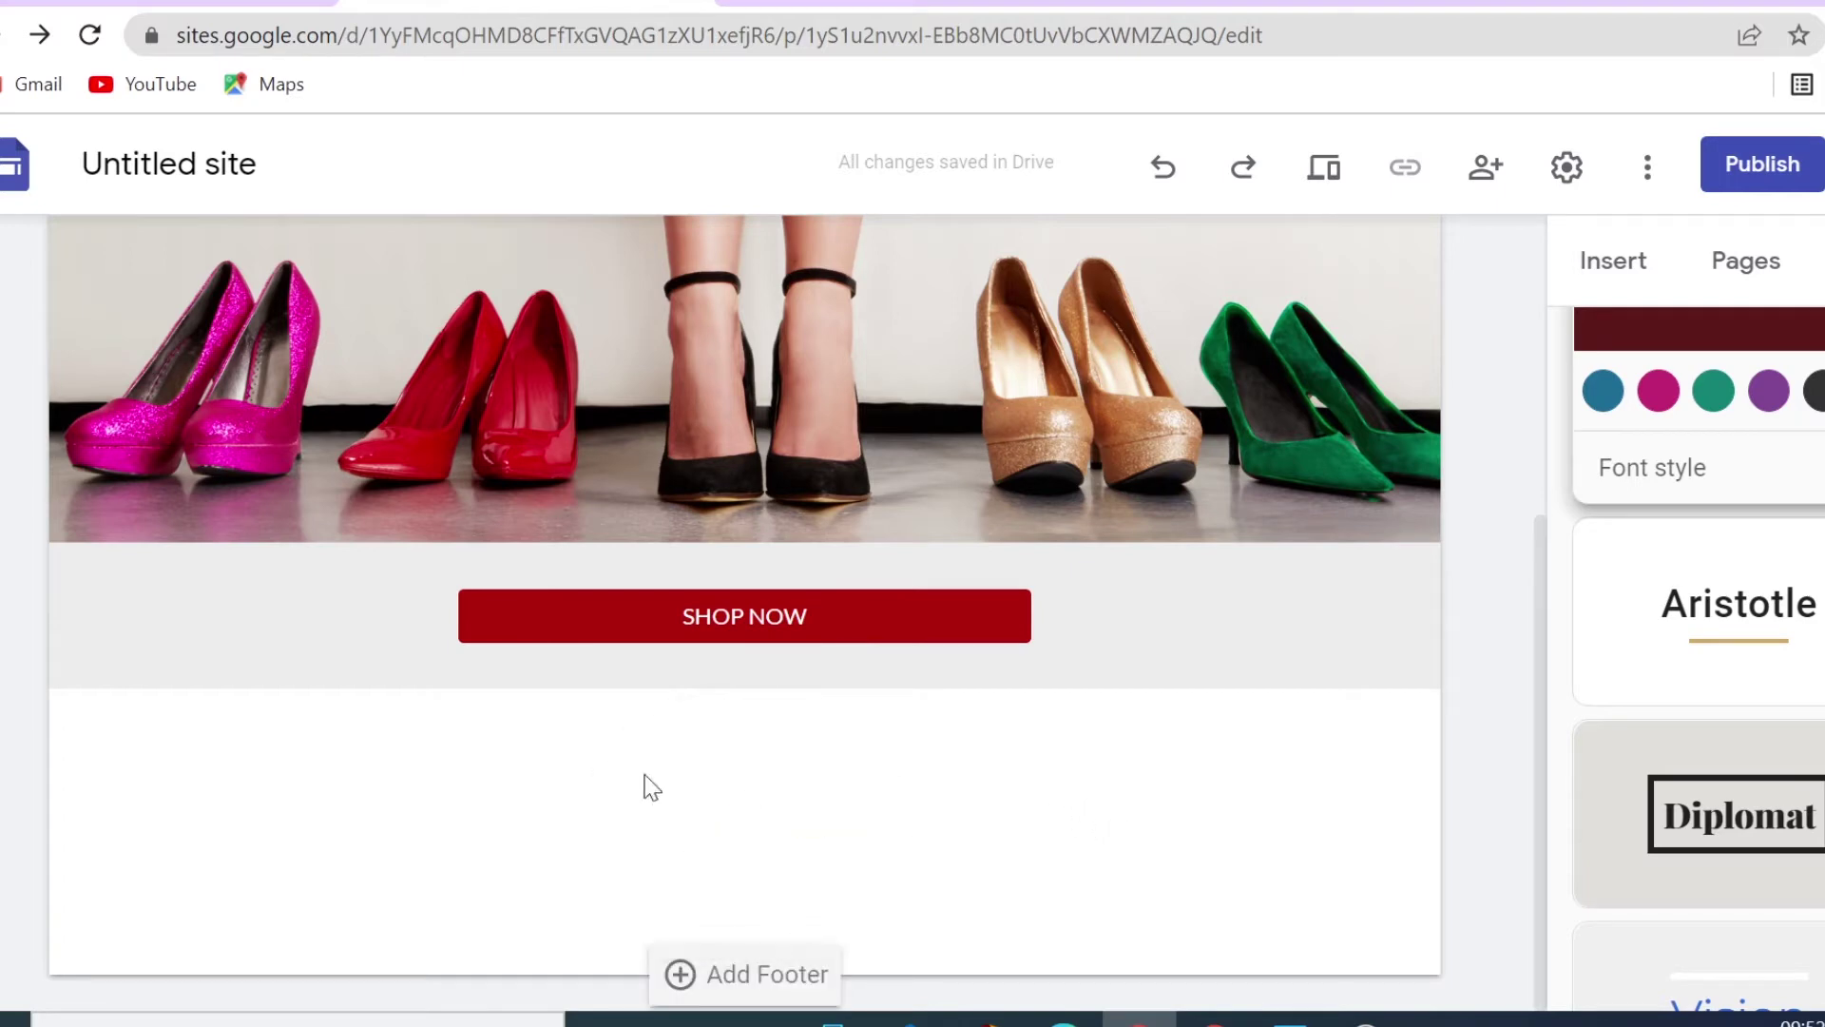
{"action": "double_click", "coordinate": [643, 772]}
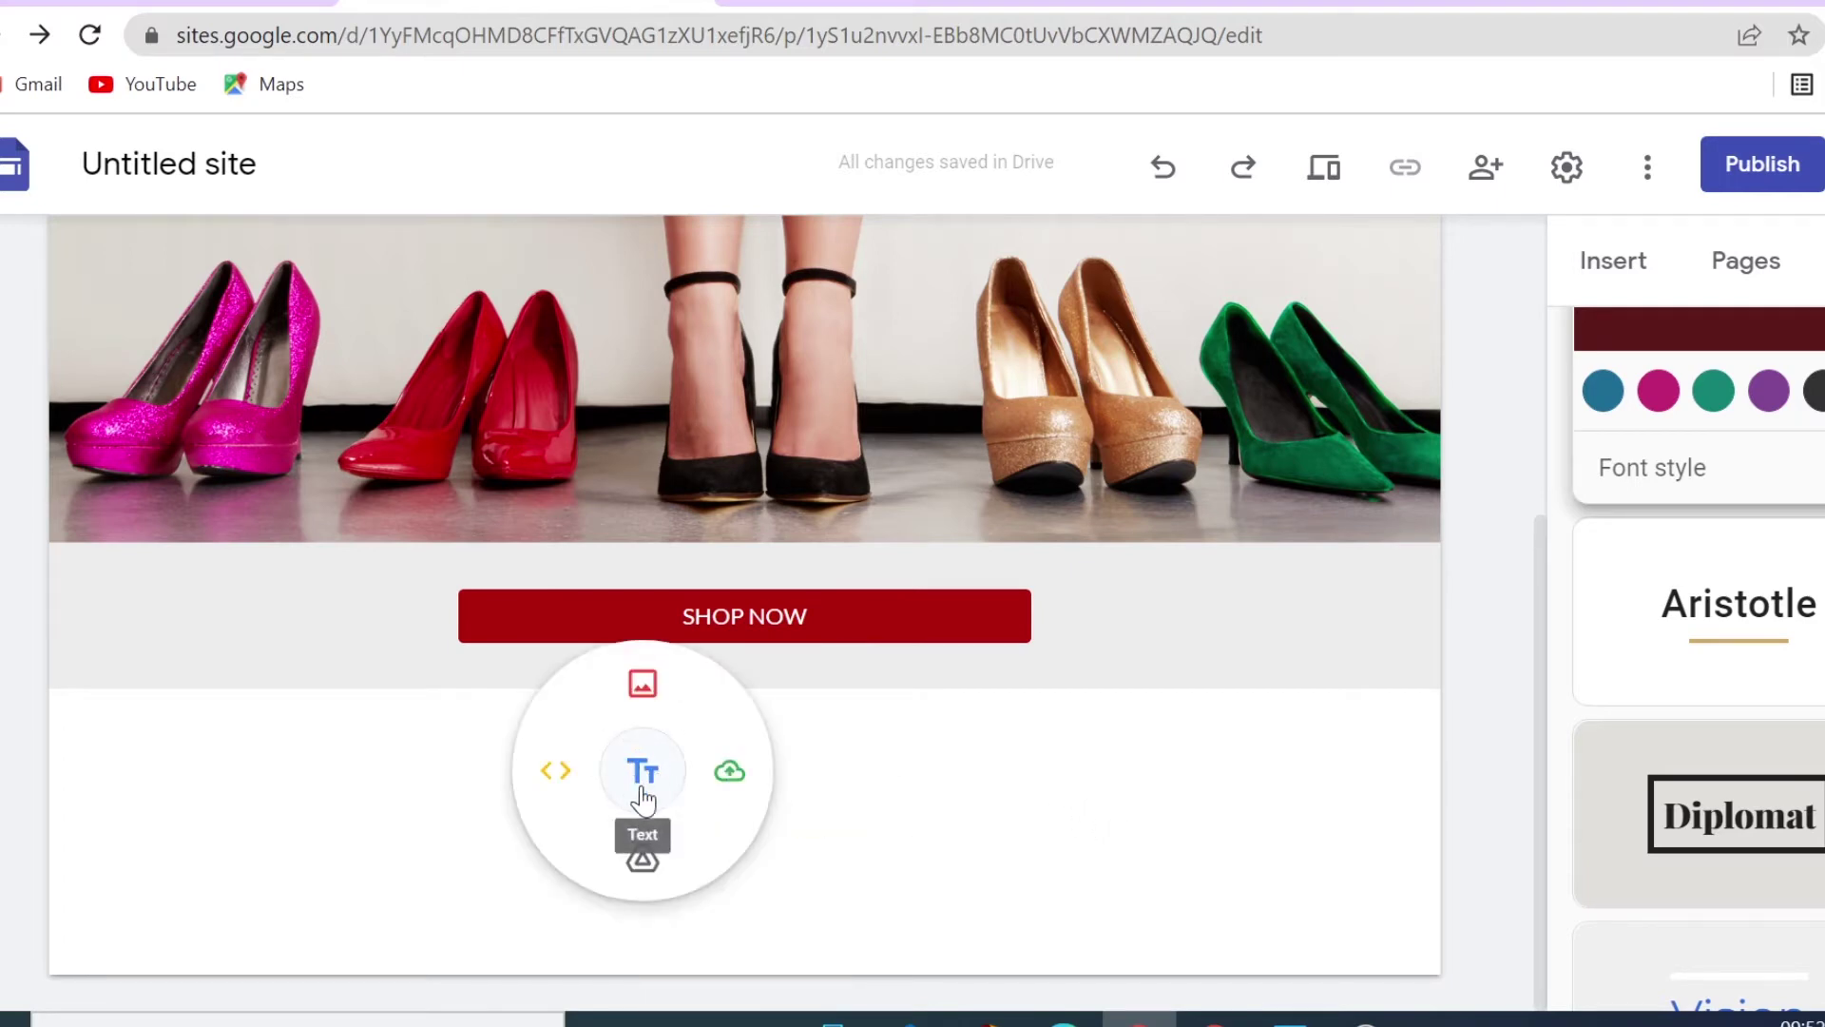
{"action": "left_click", "coordinate": [1600, 267]}
{"action": "scroll", "coordinate": [1755, 528], "scroll_direction": "up", "scroll_amount": 5}
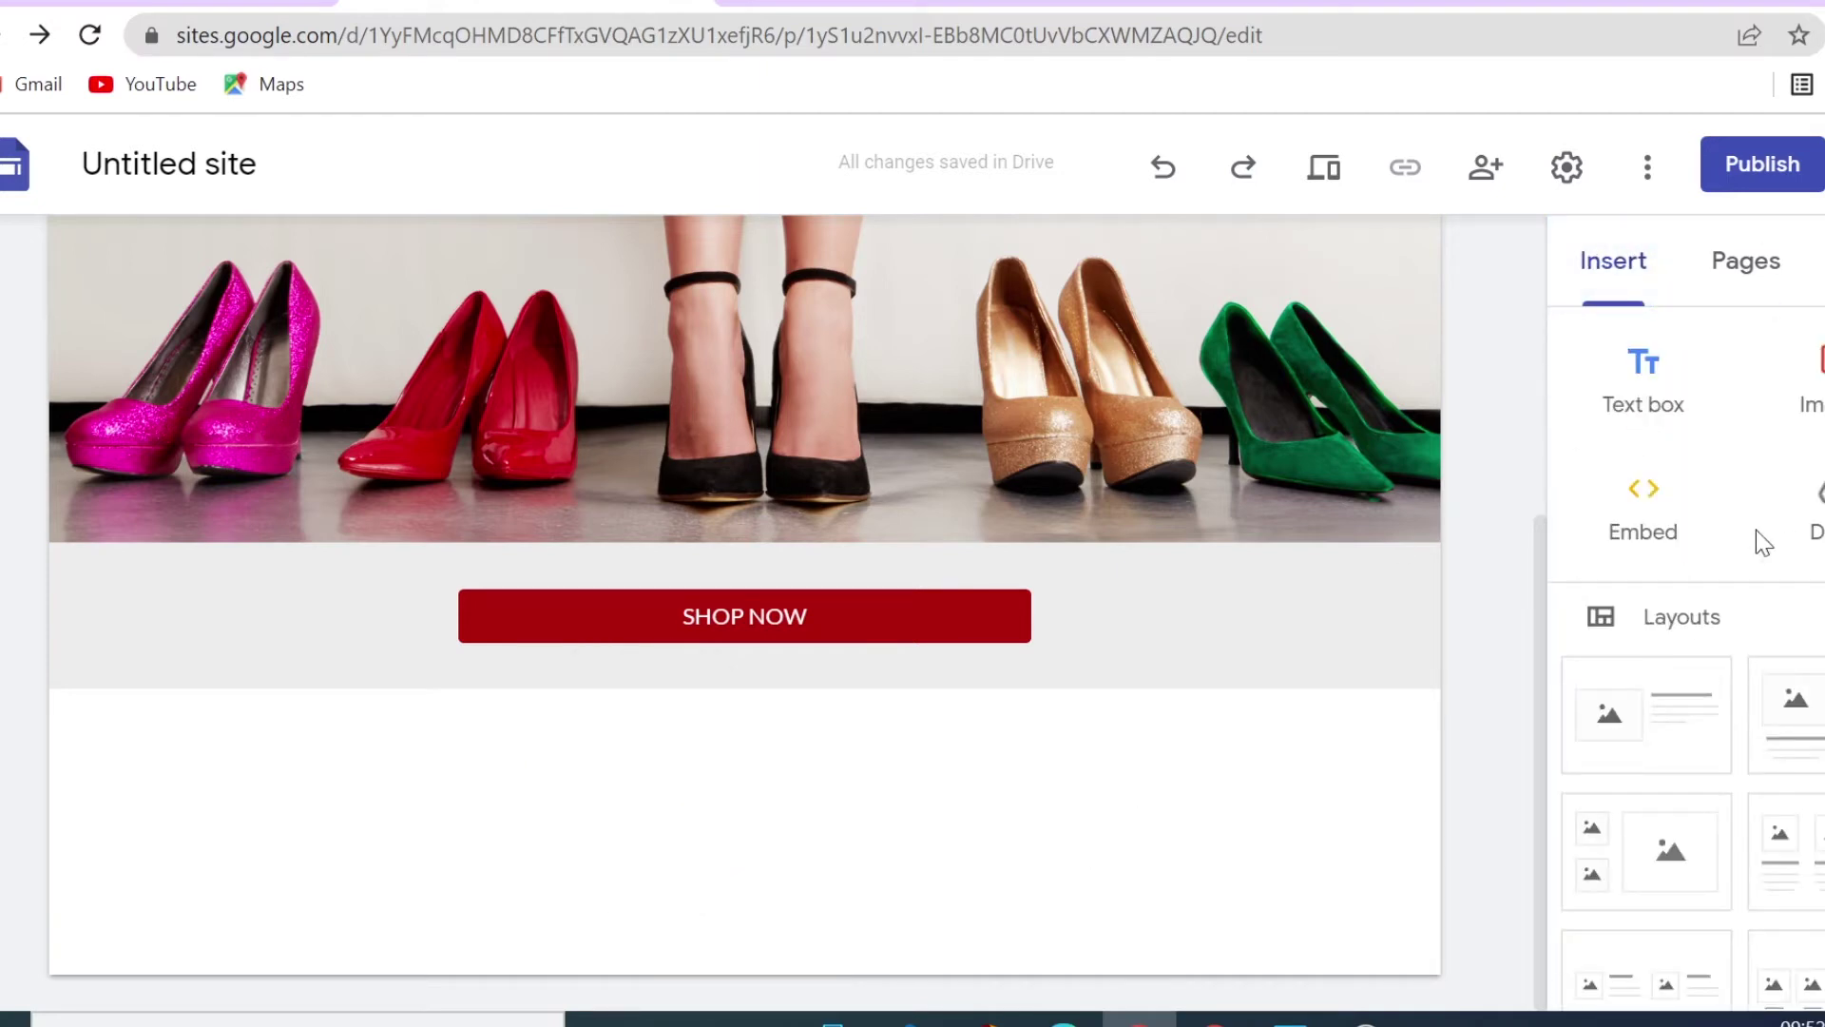
{"action": "scroll", "coordinate": [1755, 529], "scroll_direction": "down", "scroll_amount": 5}
{"action": "scroll", "coordinate": [1755, 529], "scroll_direction": "up", "scroll_amount": 5}
{"action": "mouse_move", "coordinate": [613, 905]}
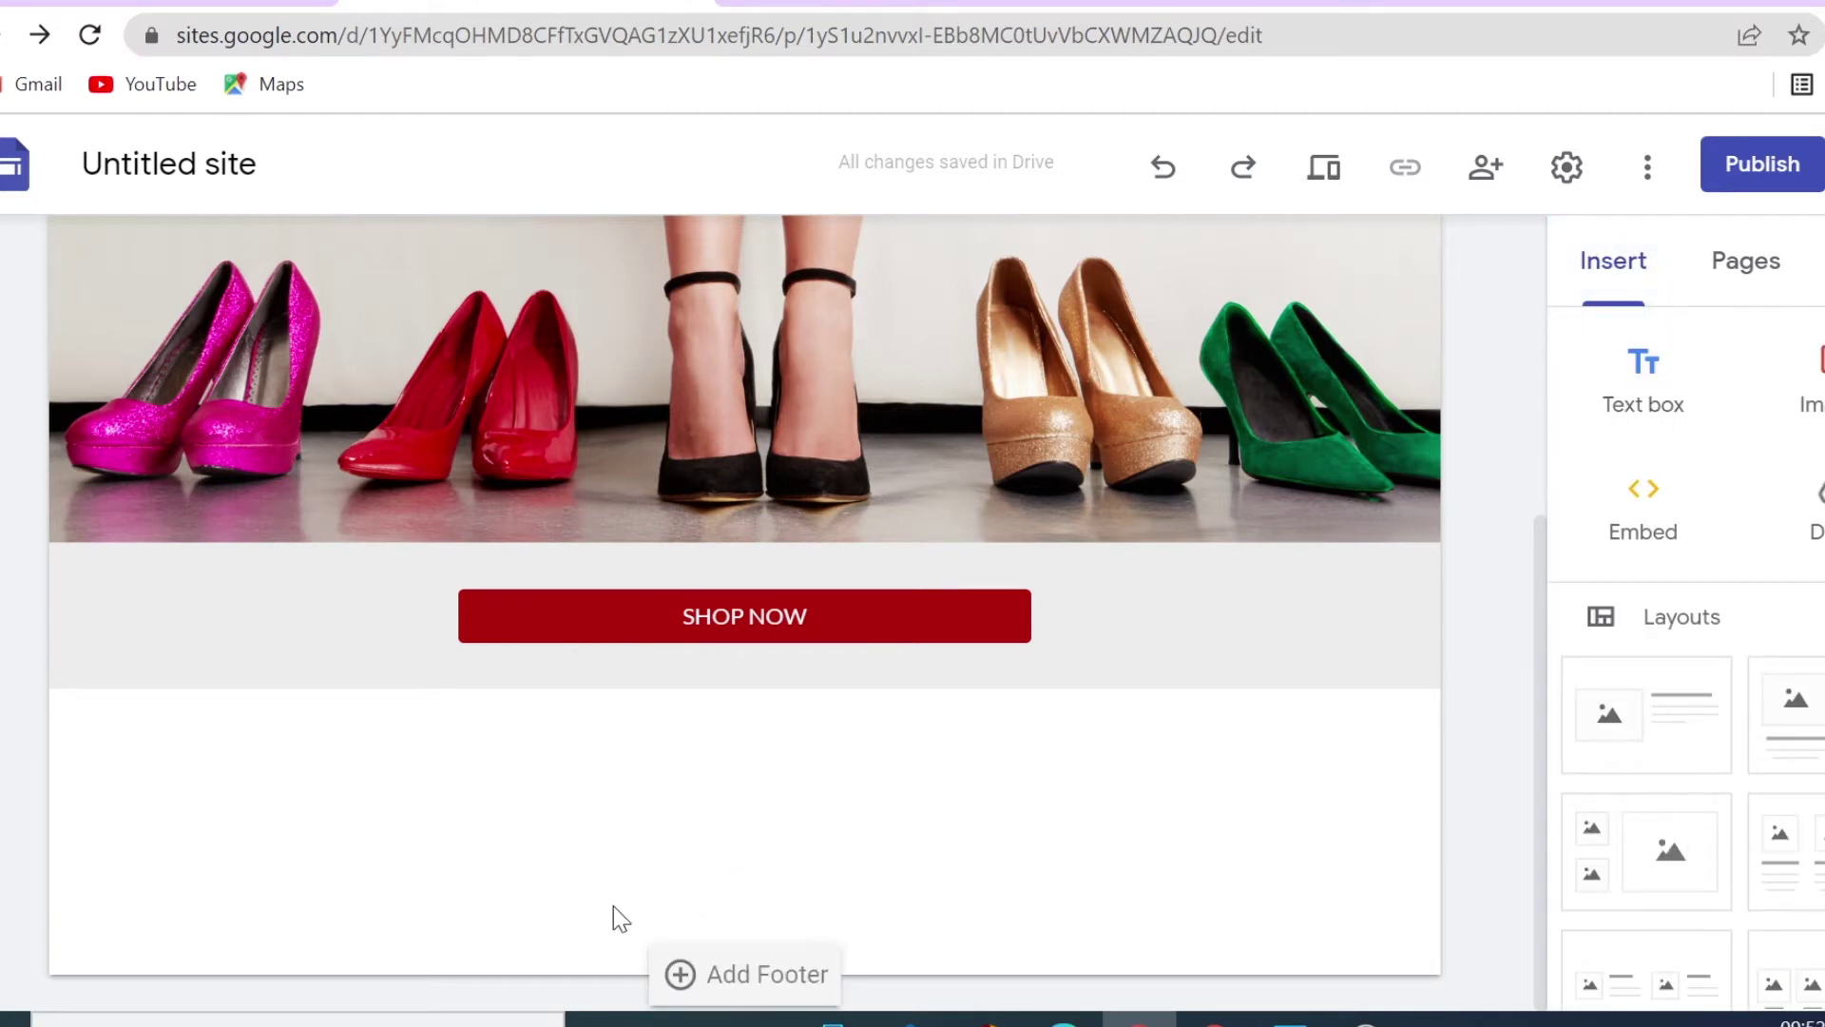
Insert a text box below the button section with the centered Title LUXURY DESIGNER SHOES in white, bold italic PT Sans, size 34
{"action": "double_click", "coordinate": [674, 785]}
{"action": "left_click", "coordinate": [668, 779]}
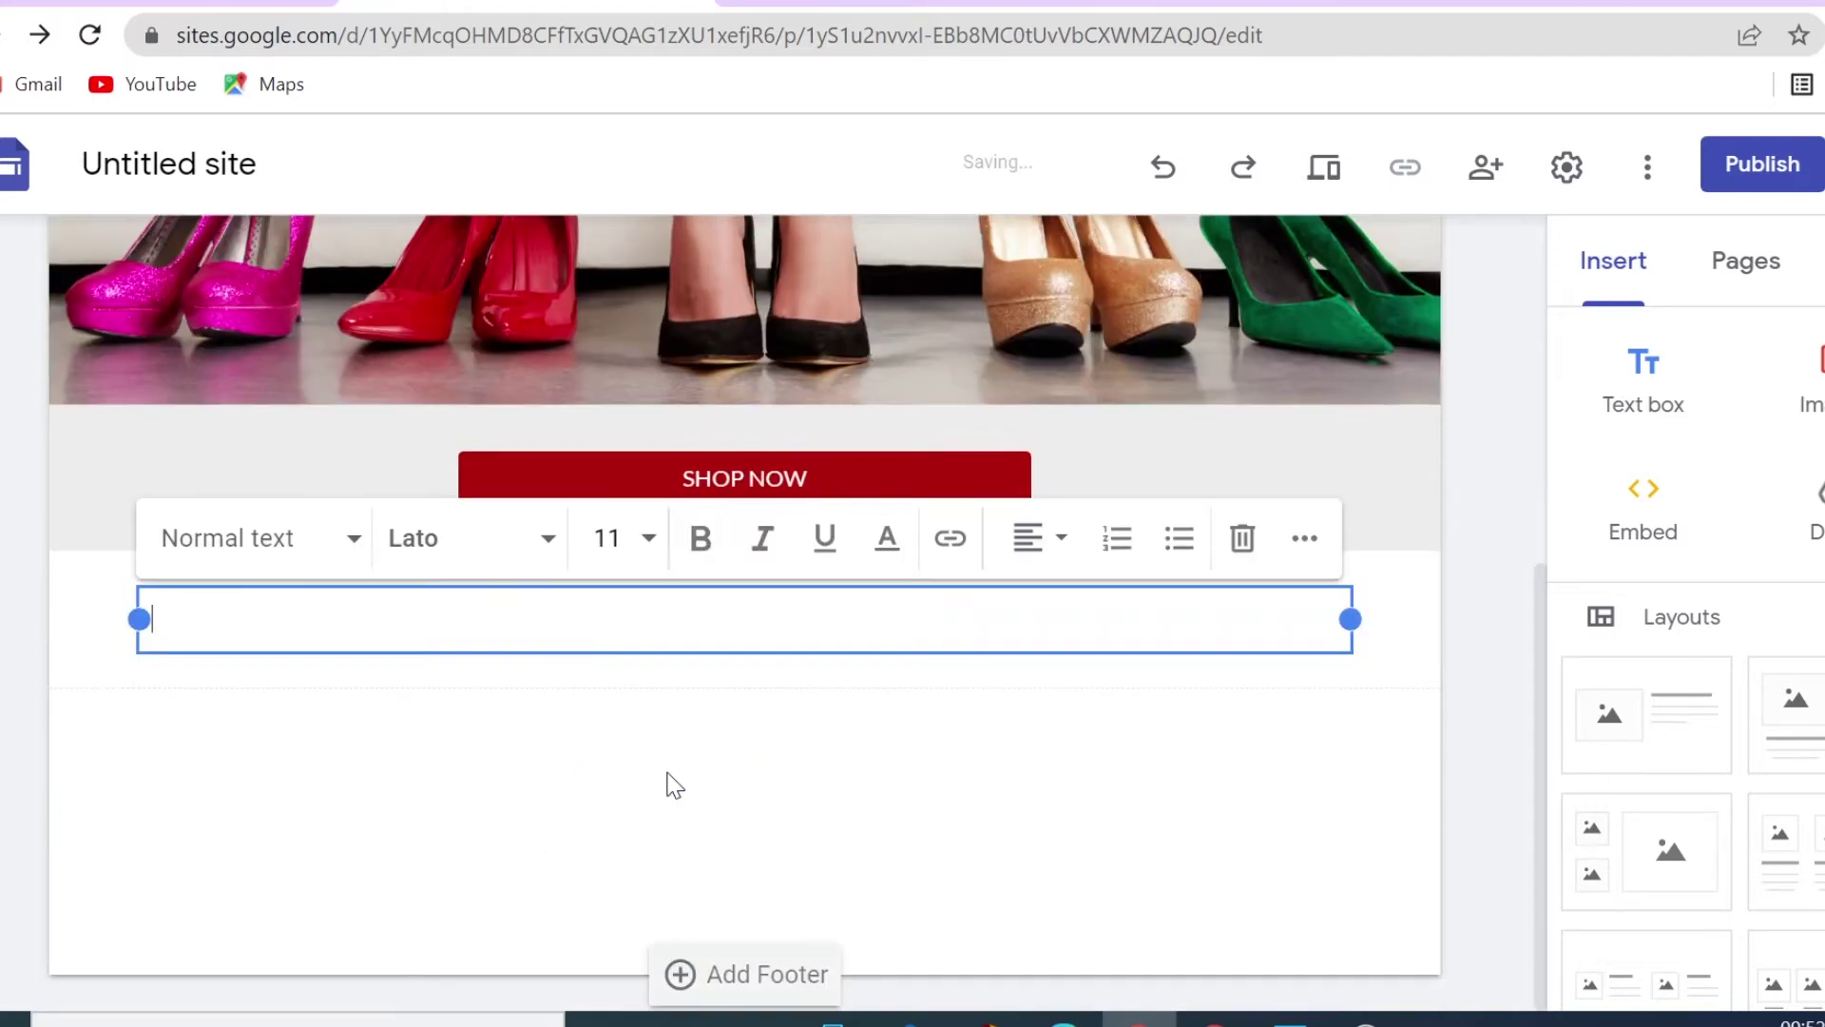
{"action": "type", "text": "LUXURY DESIGNER SHOES"}
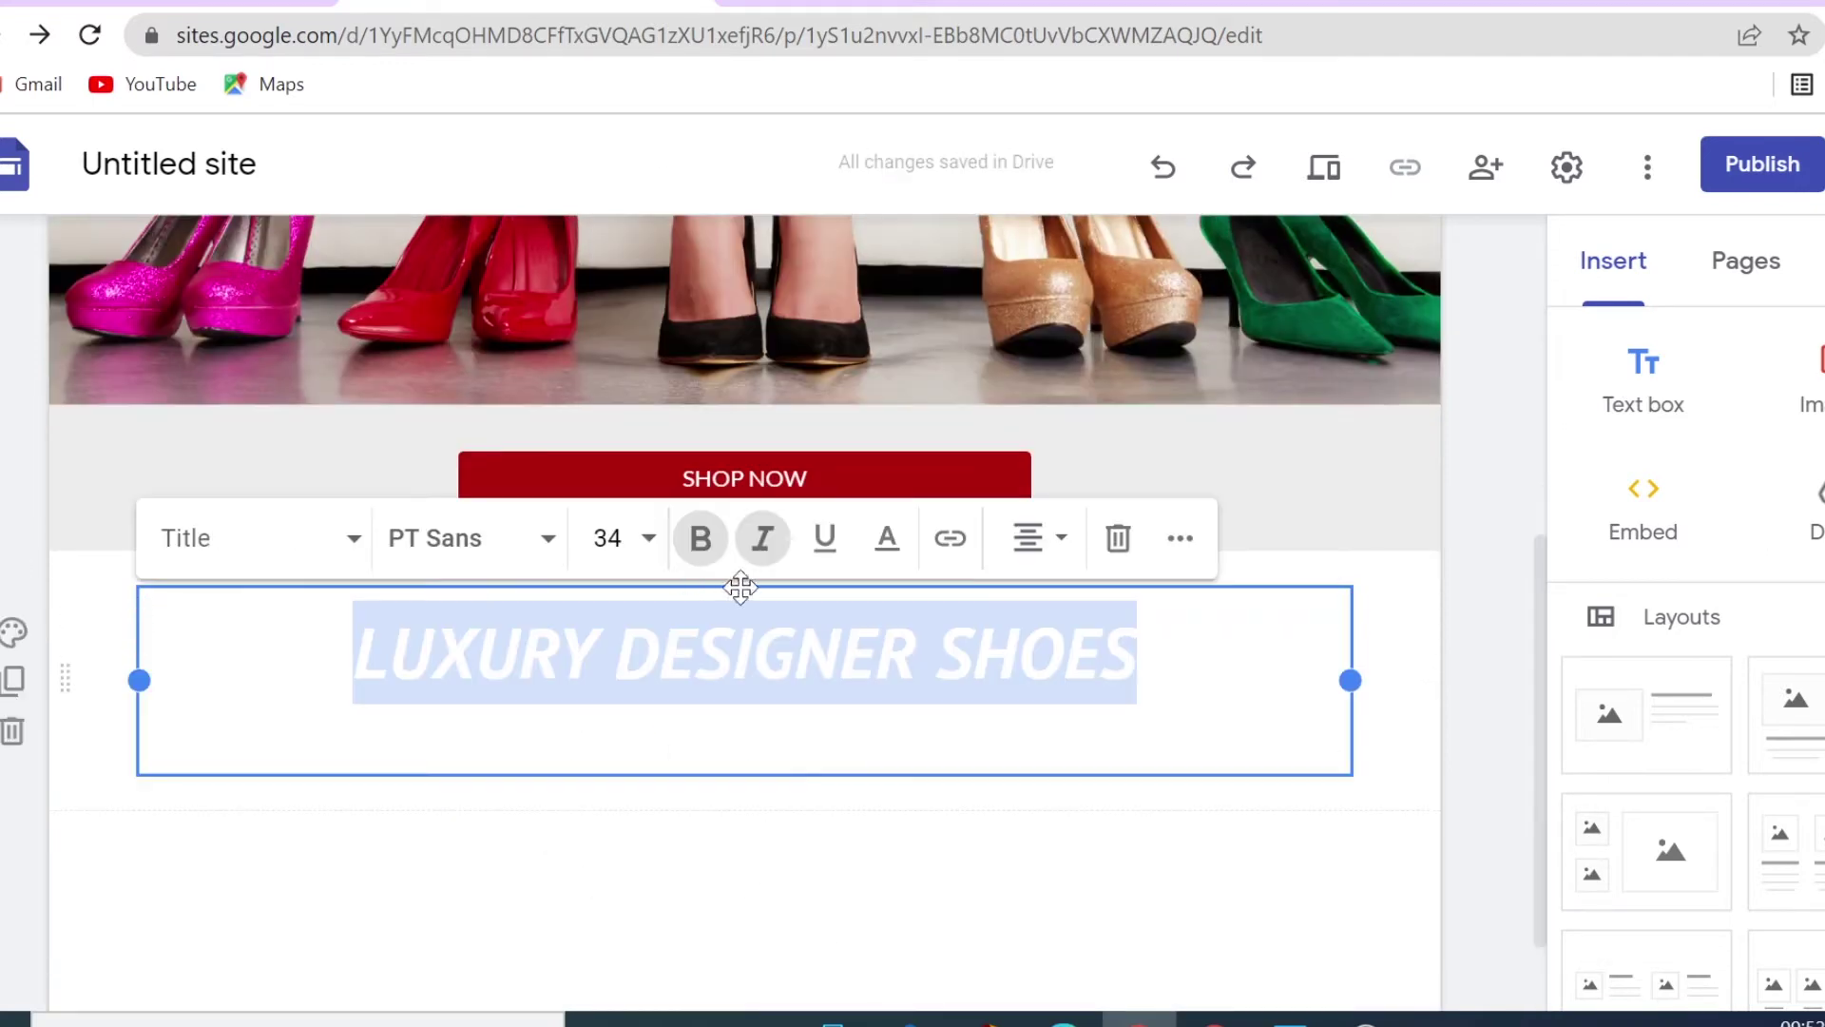
Apply section color Style 3 to the LUXURY DESIGNER SHOES section
{"action": "left_click", "coordinate": [886, 563]}
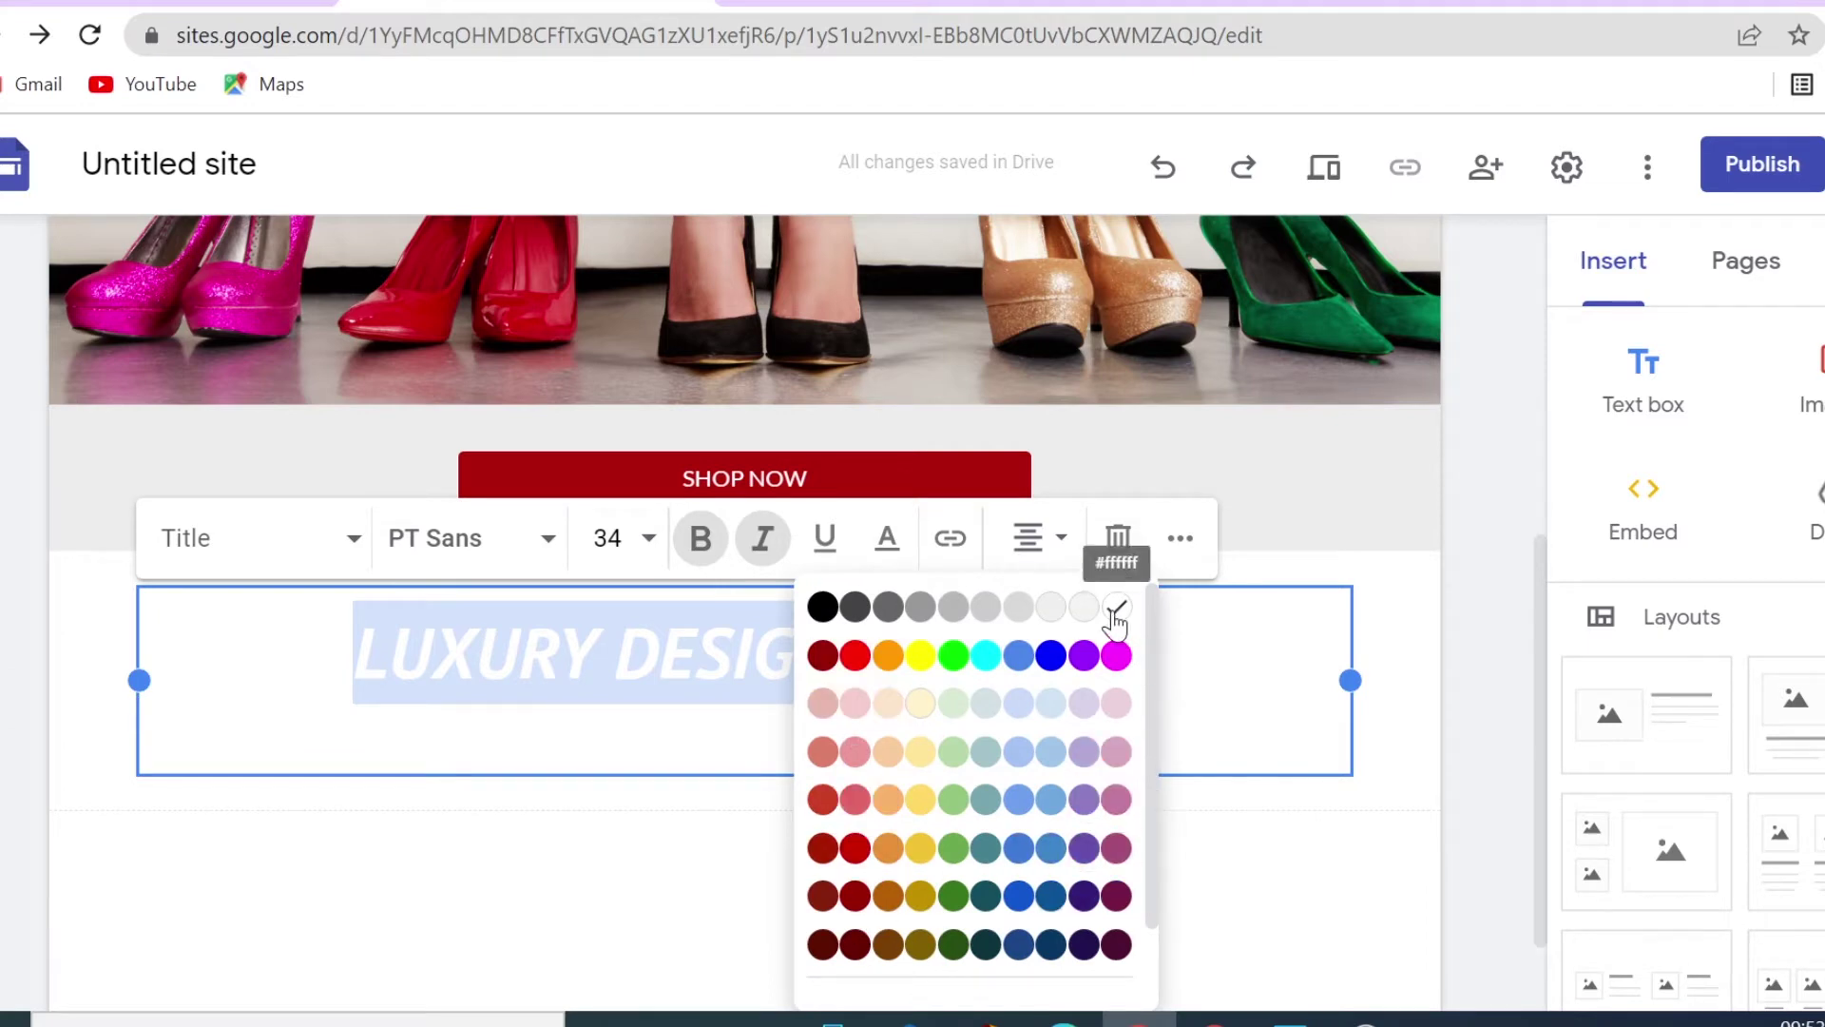
{"action": "left_click", "coordinate": [510, 875]}
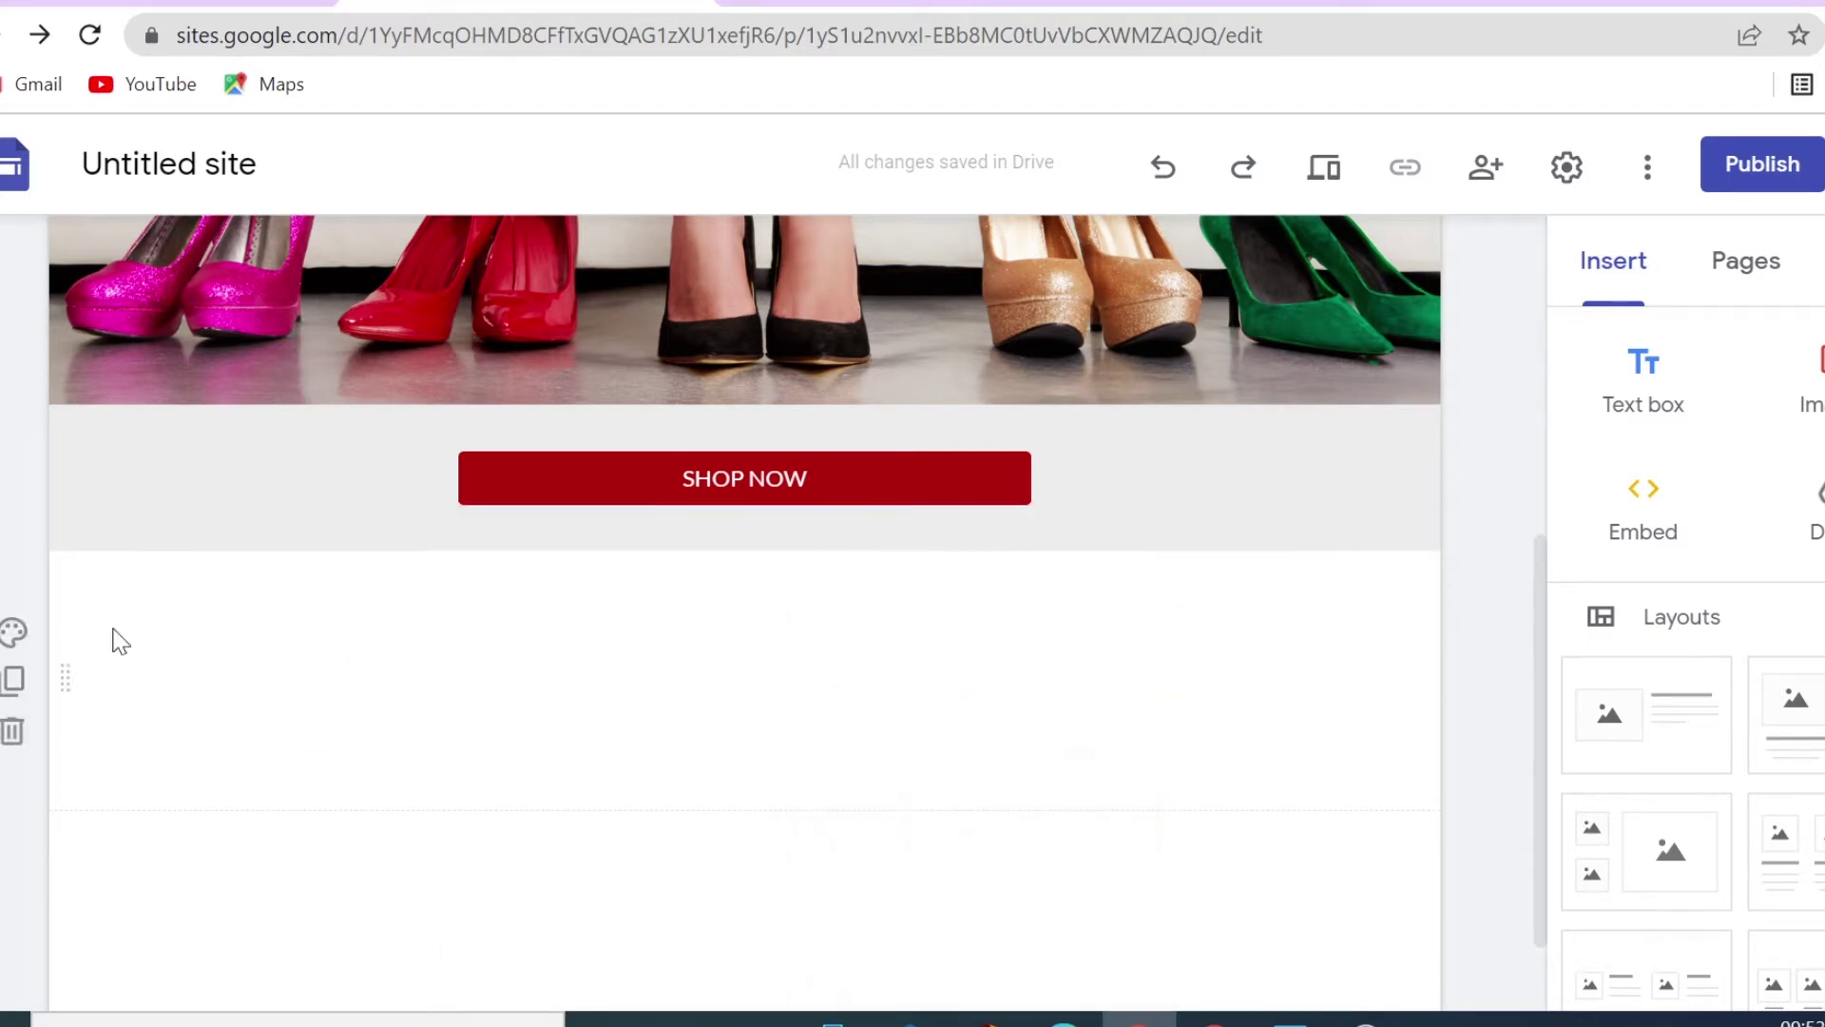
{"action": "left_click", "coordinate": [12, 635]}
{"action": "left_click", "coordinate": [213, 840]}
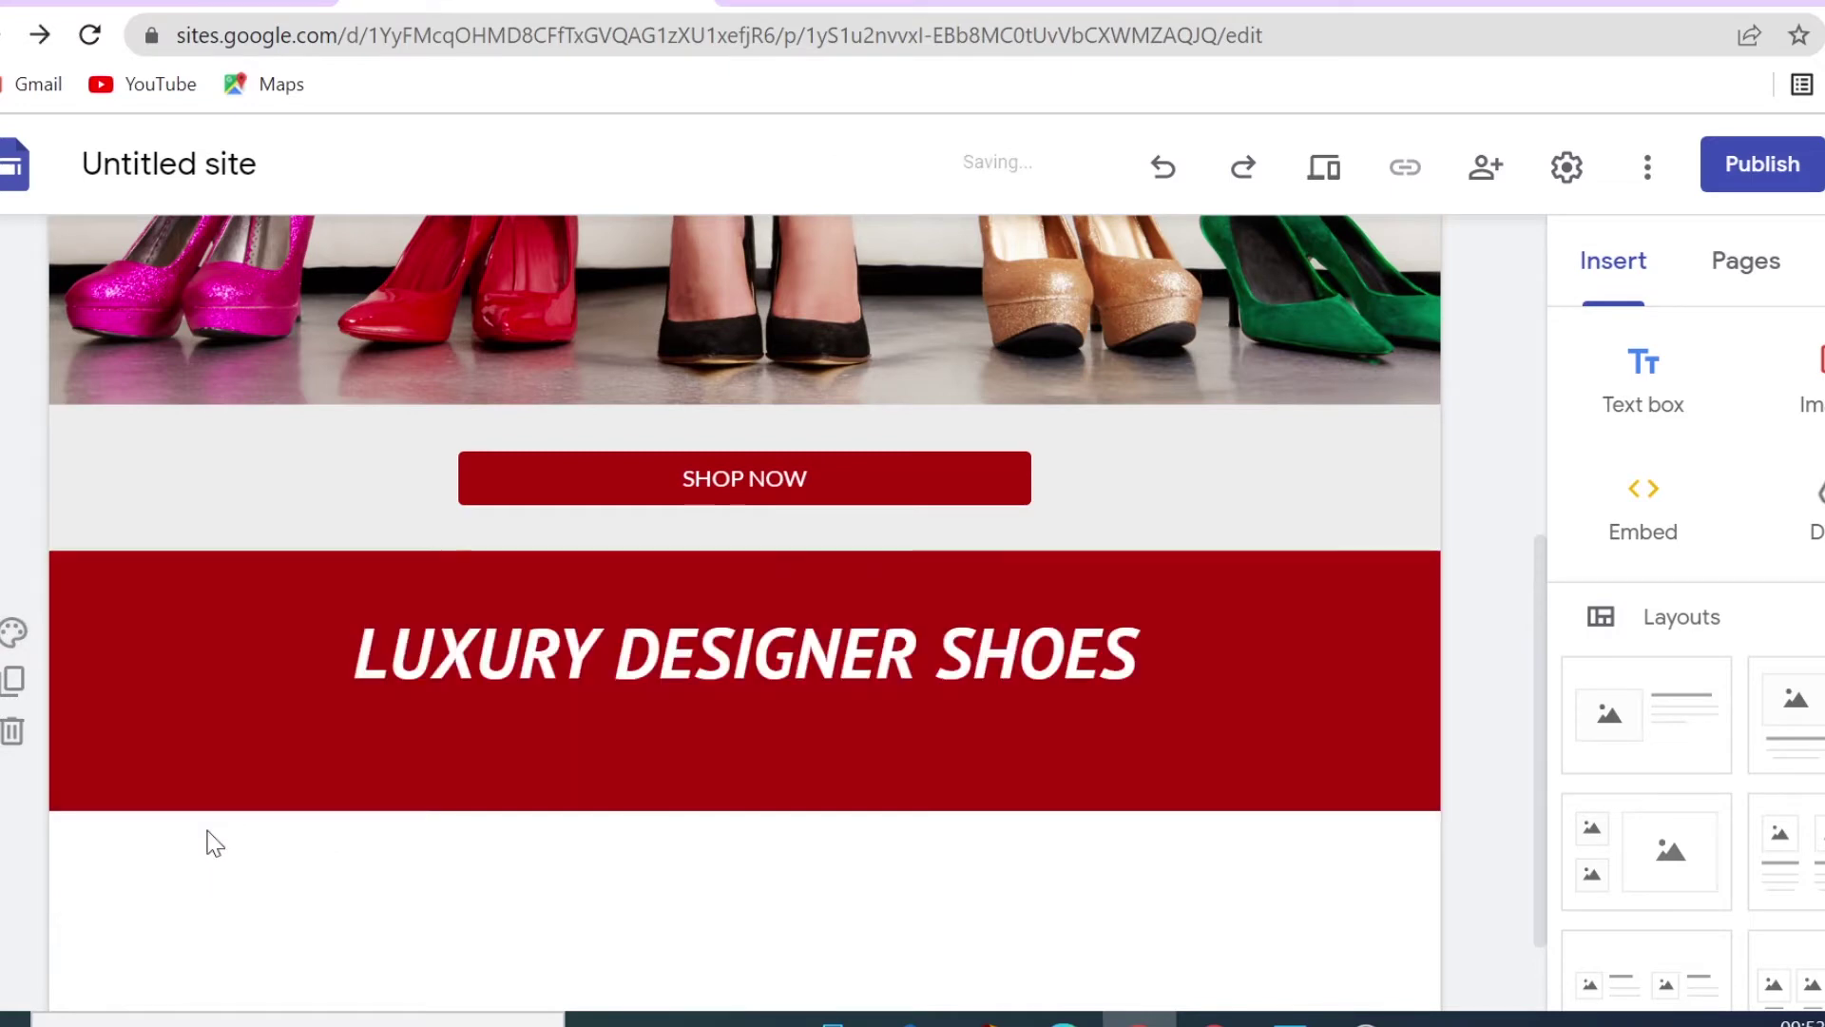
Upload the image "consultant (92)" from the shoes folder below the heading section
{"action": "double_click", "coordinate": [423, 796]}
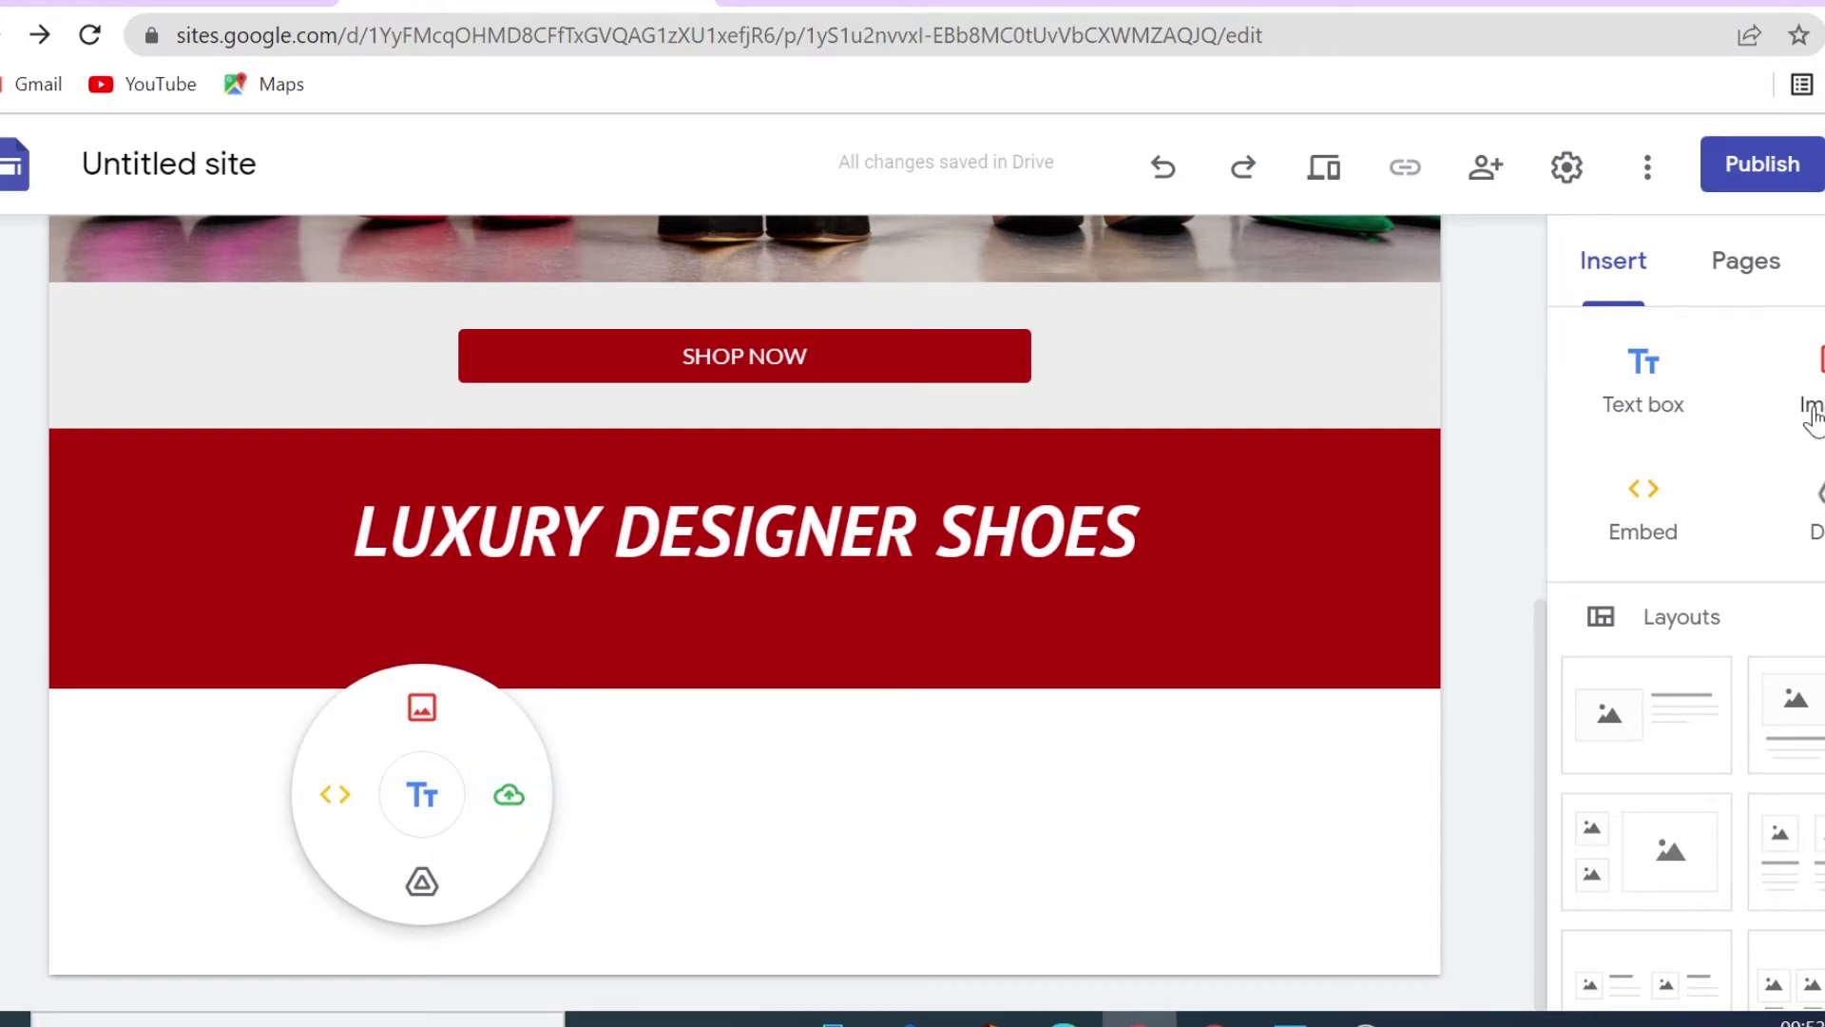
{"action": "left_click", "coordinate": [510, 795]}
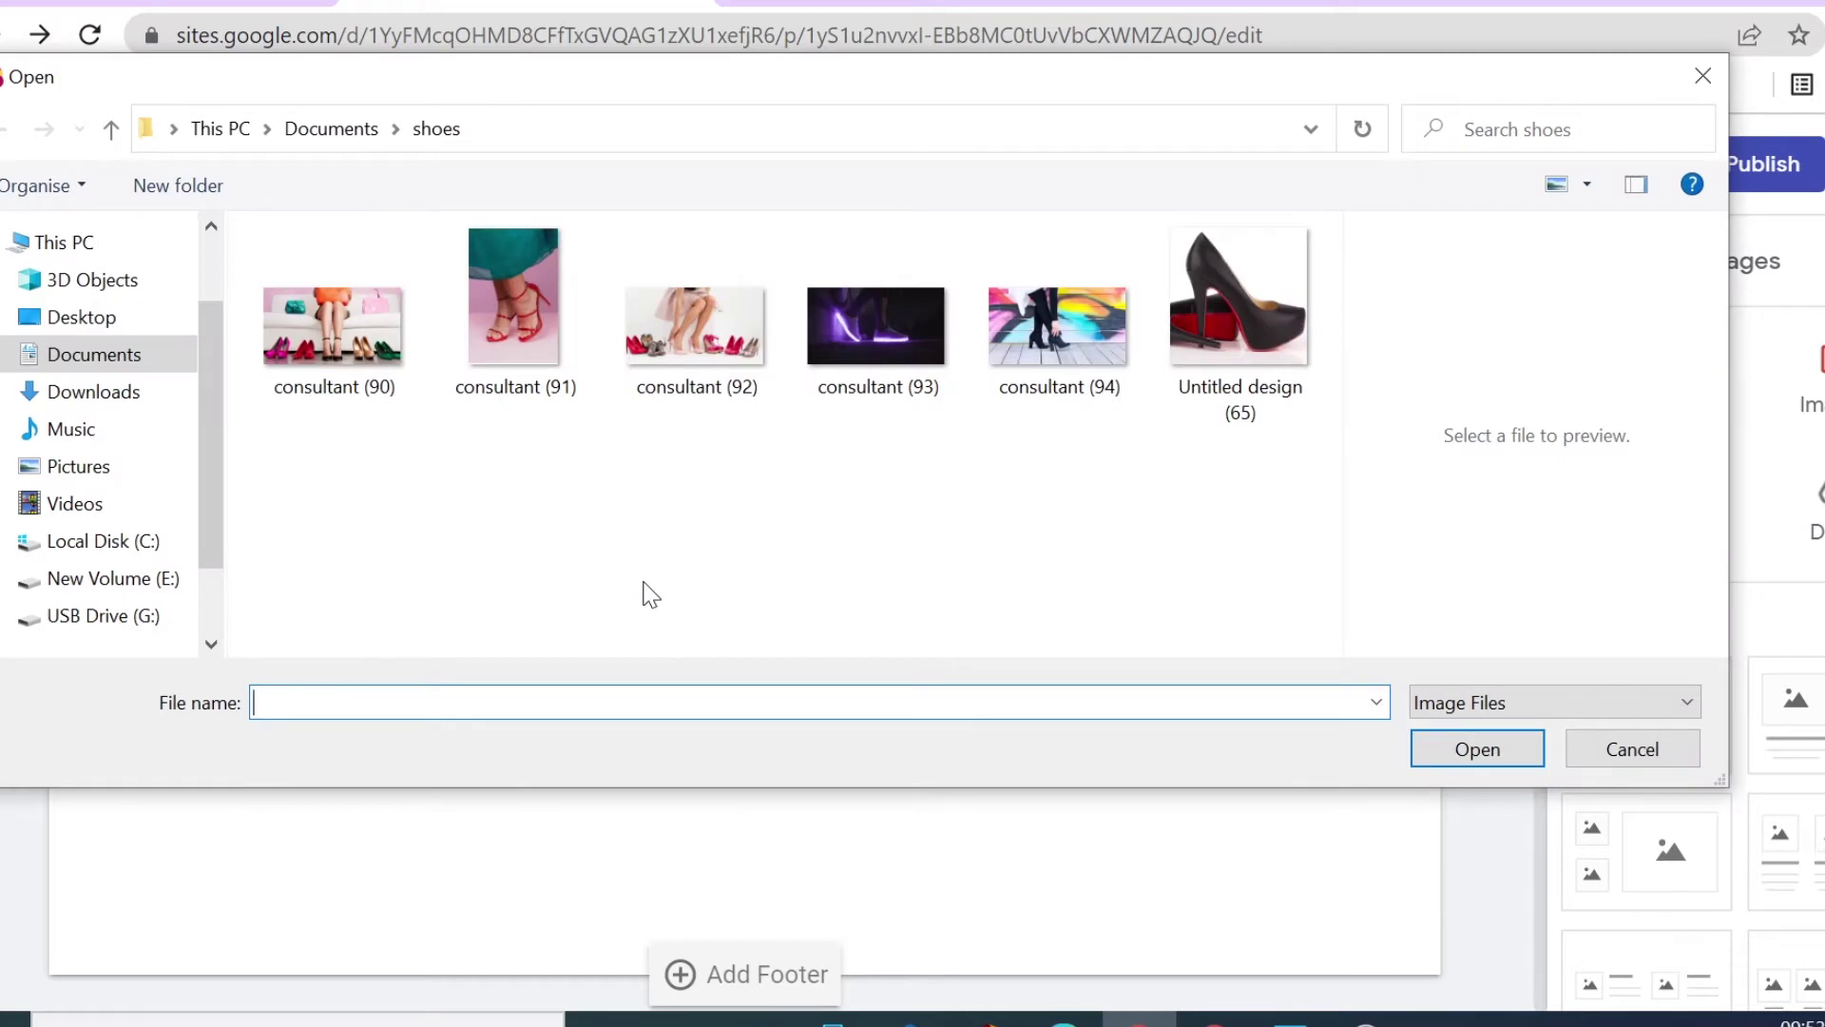
{"action": "left_click", "coordinate": [694, 328]}
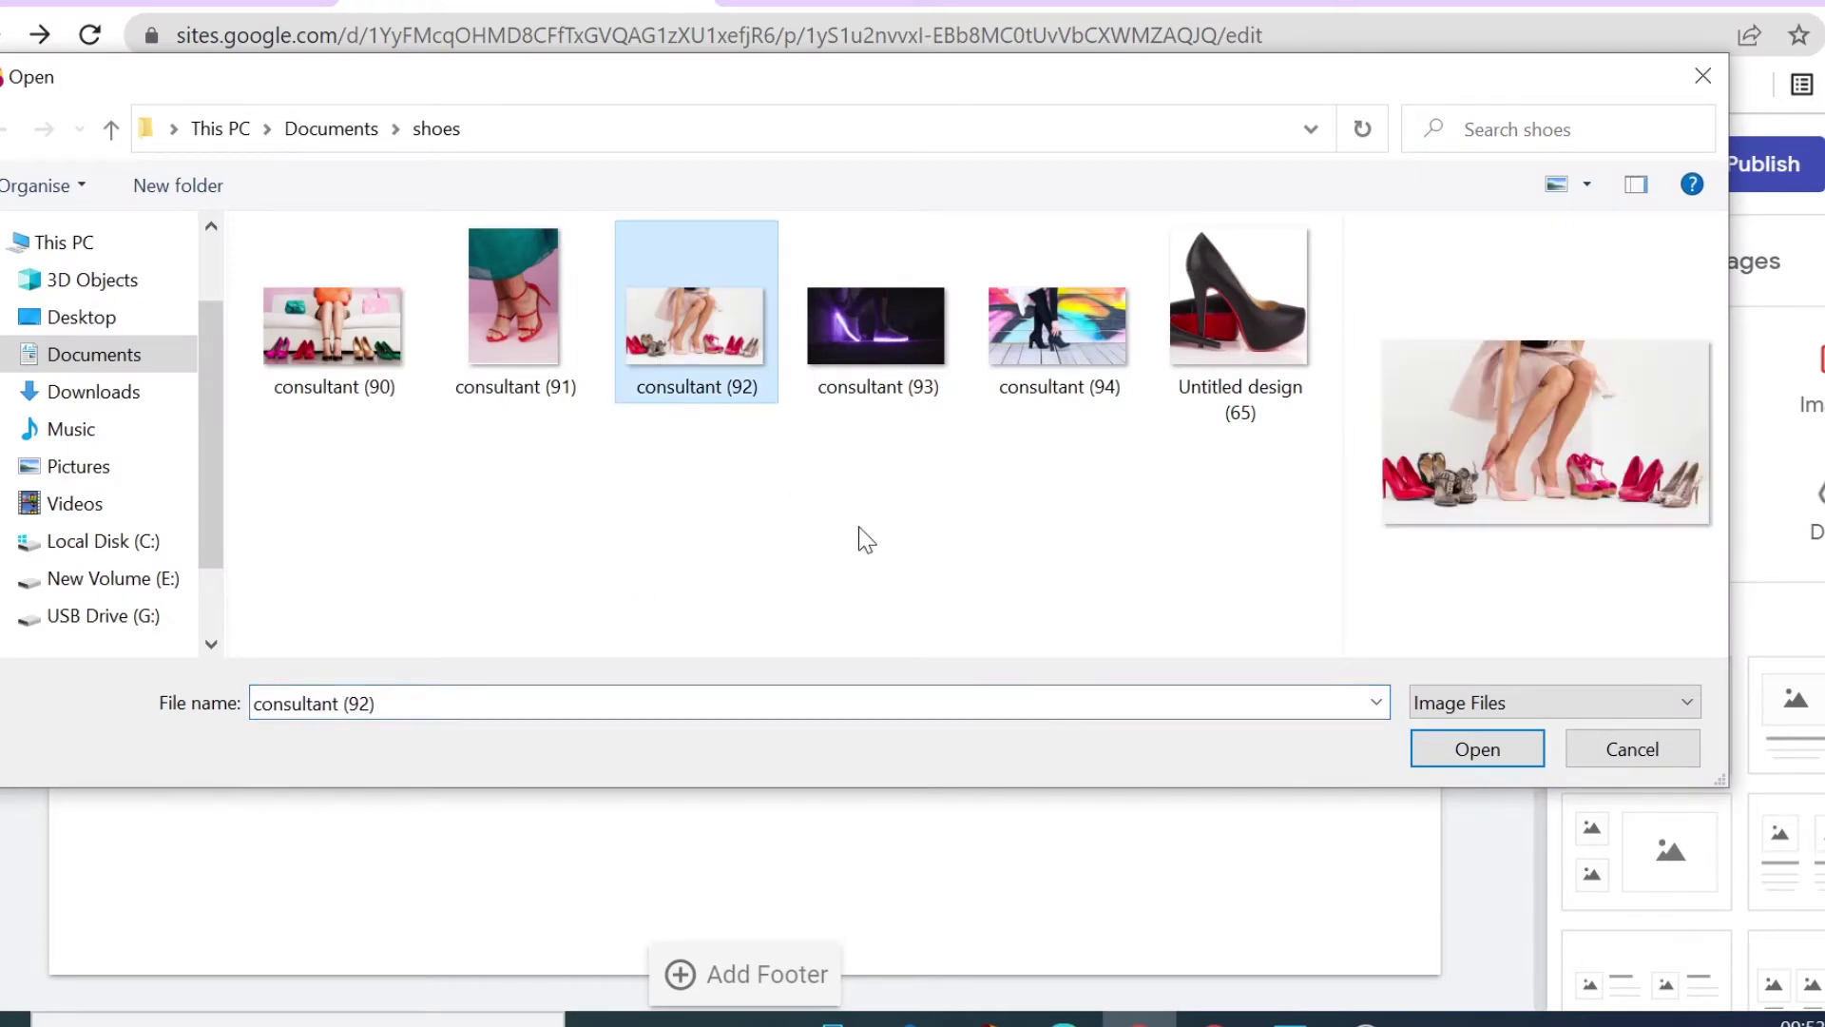
{"action": "left_click", "coordinate": [1477, 761]}
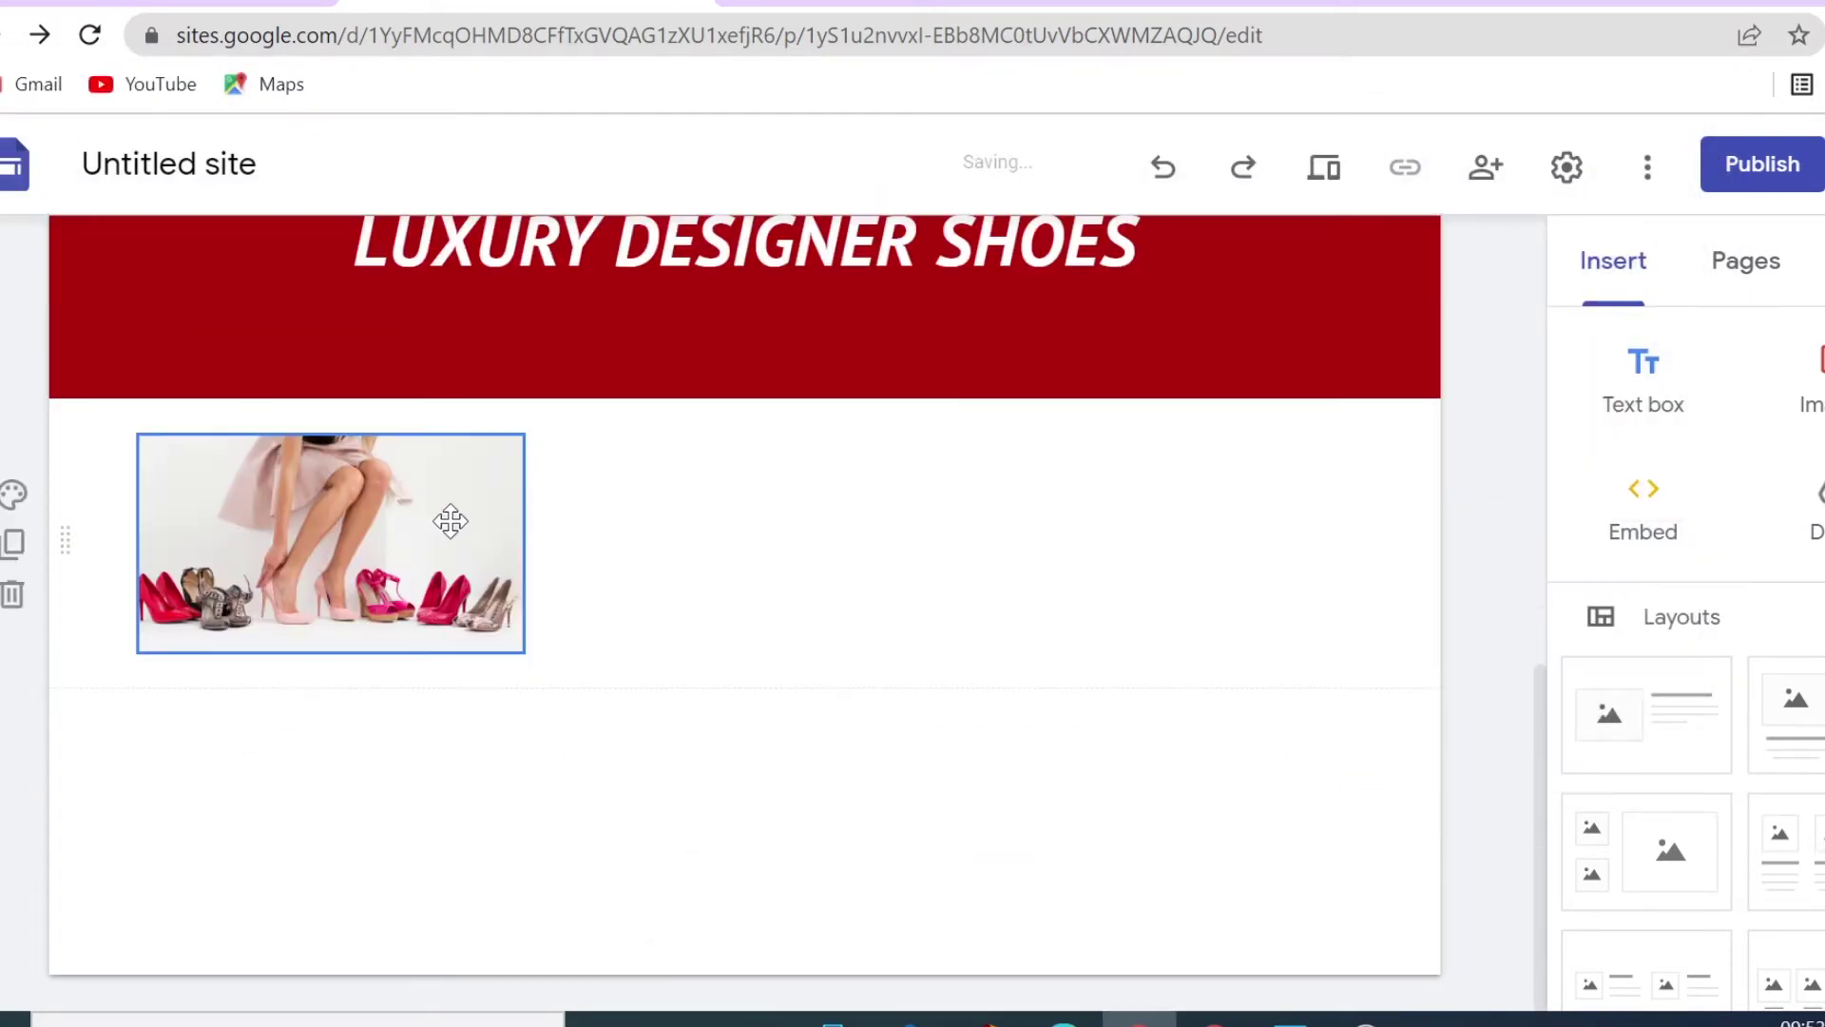
Enlarge the uploaded shoe image to the full width of the content area and increase its height
{"action": "left_click", "coordinate": [514, 554]}
{"action": "left_click_drag", "start_coordinate": [514, 553], "coordinate": [1359, 570]}
{"action": "left_click_drag", "start_coordinate": [745, 651], "coordinate": [743, 935]}
{"action": "scroll", "coordinate": [840, 713], "scroll_direction": "down", "scroll_amount": 3}
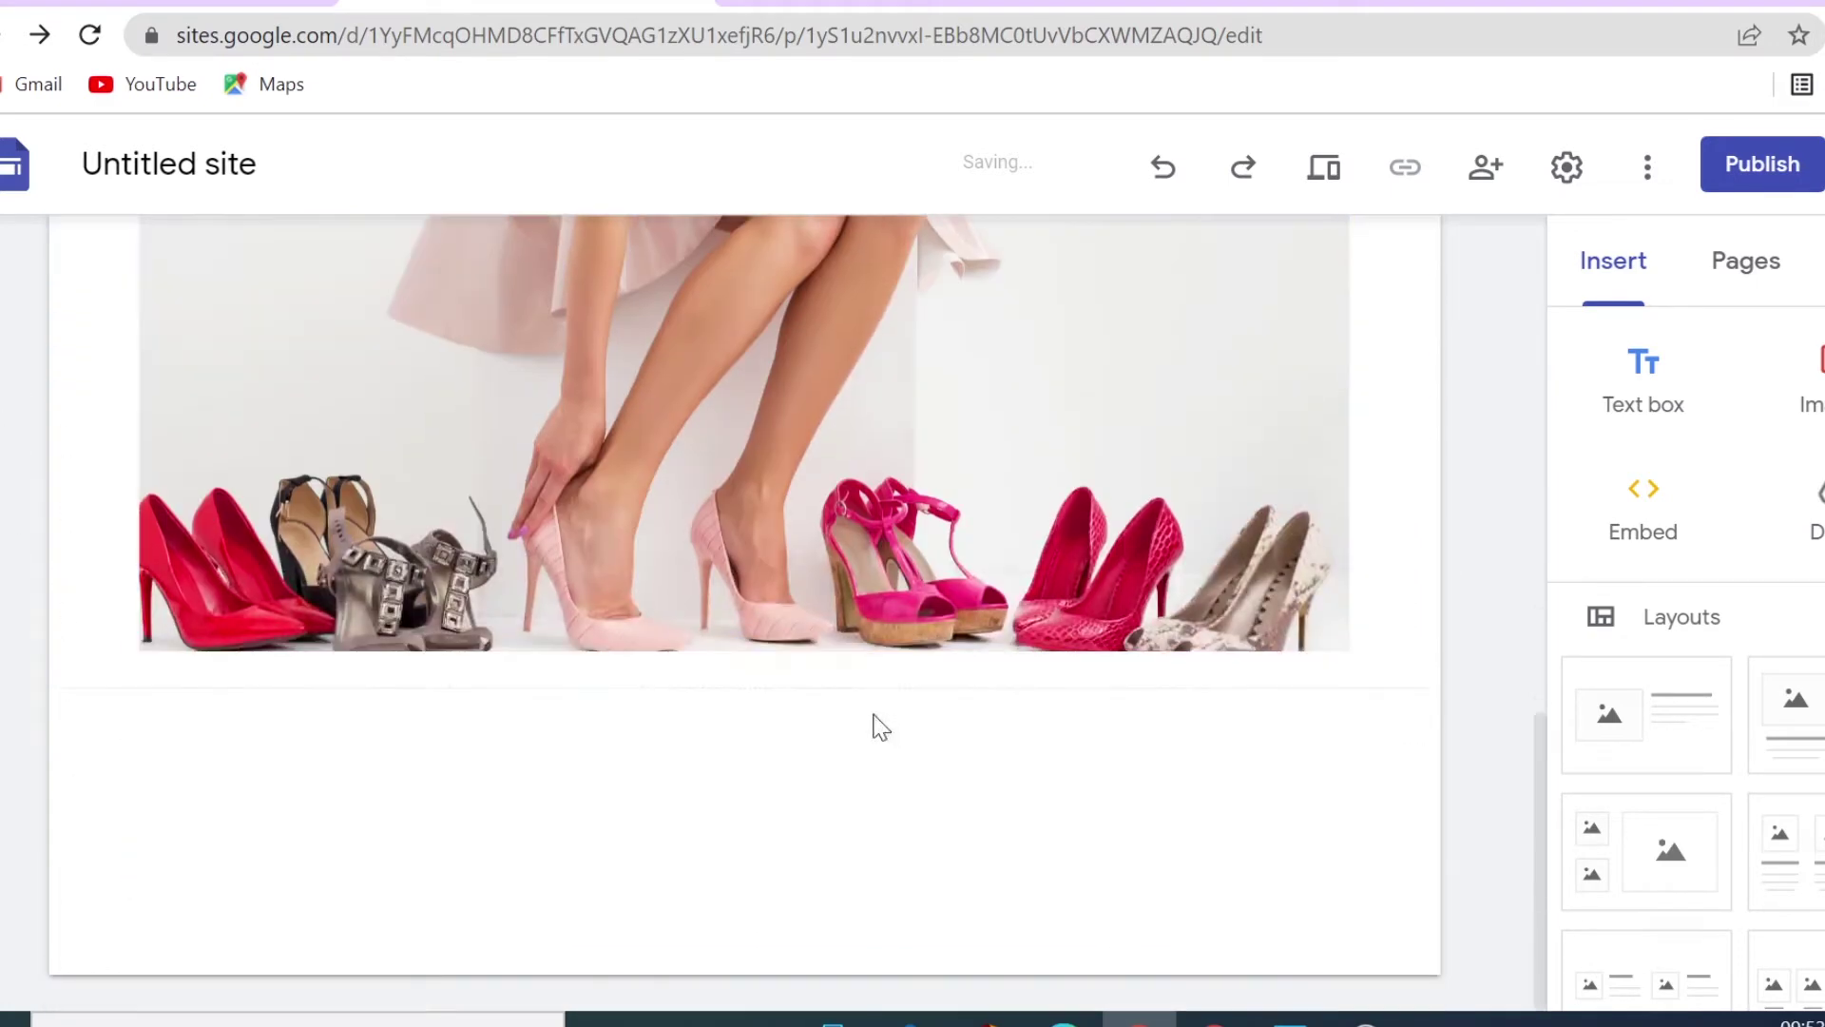
{"action": "left_click", "coordinate": [1108, 768]}
{"action": "scroll", "coordinate": [832, 539], "scroll_direction": "up", "scroll_amount": 2}
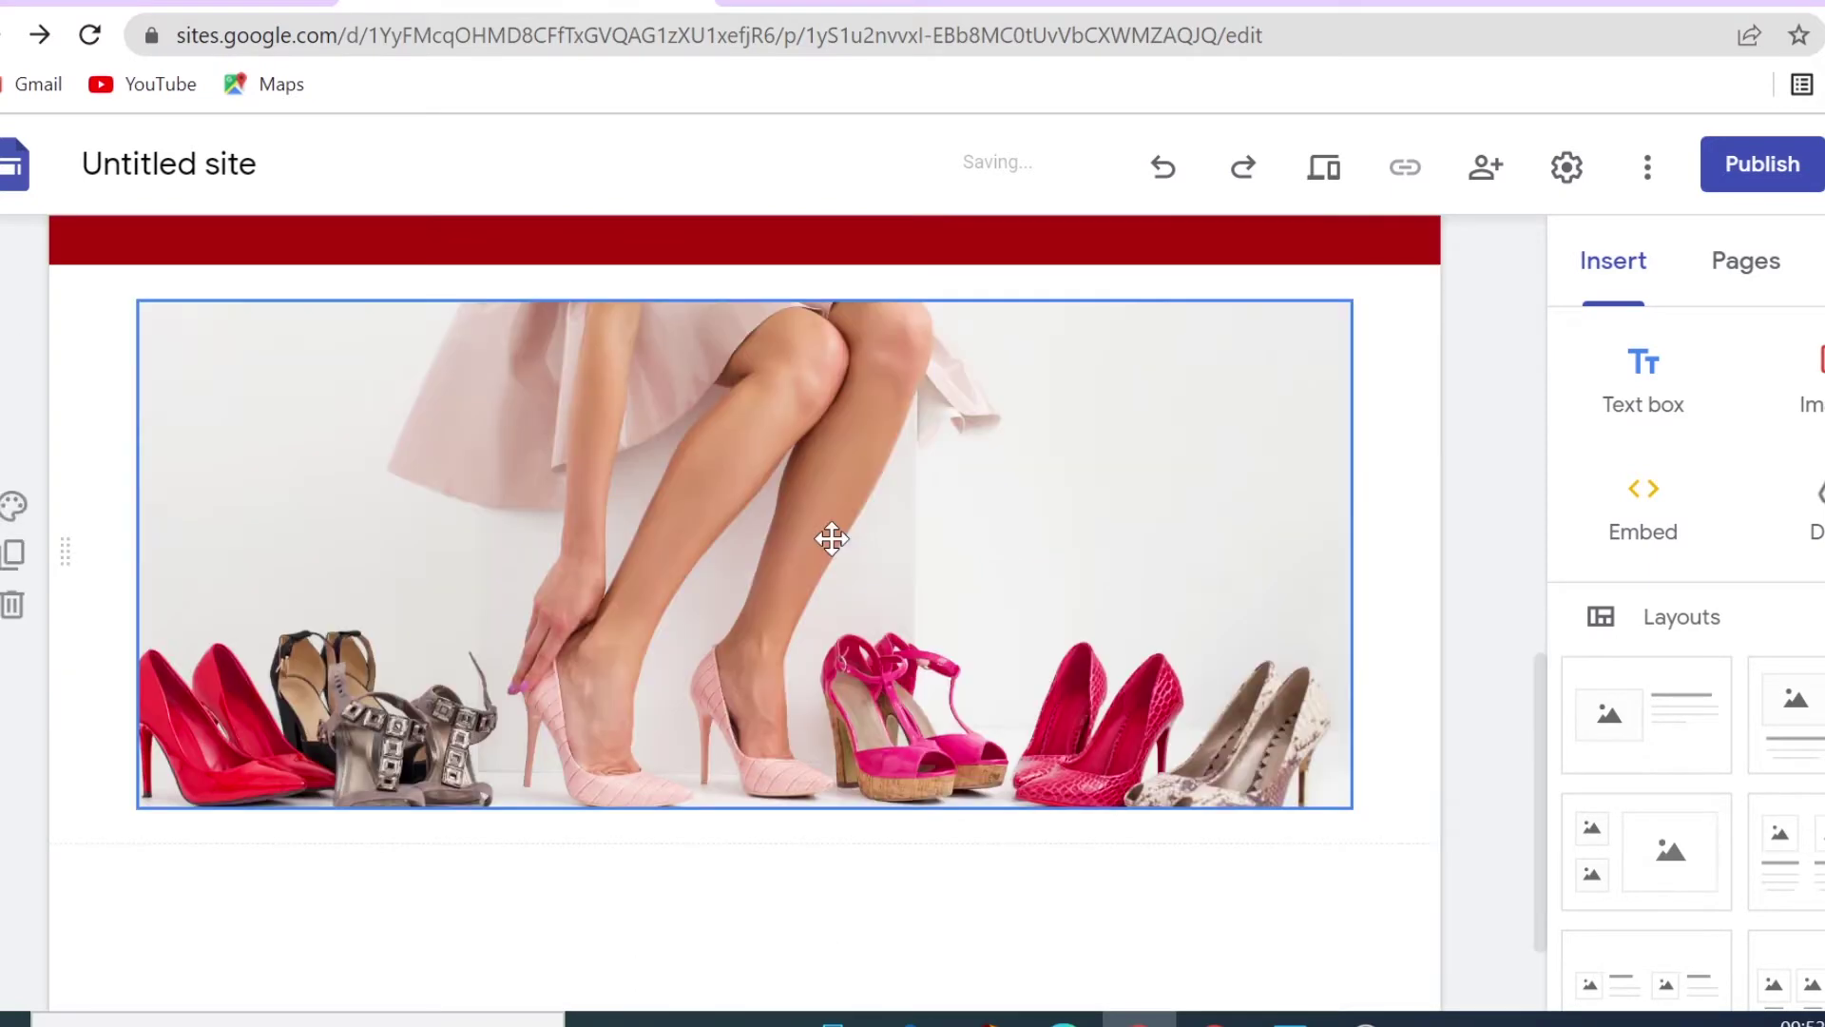
Remove the enlarged shoe image from below the heading section
{"action": "left_click", "coordinate": [832, 538]}
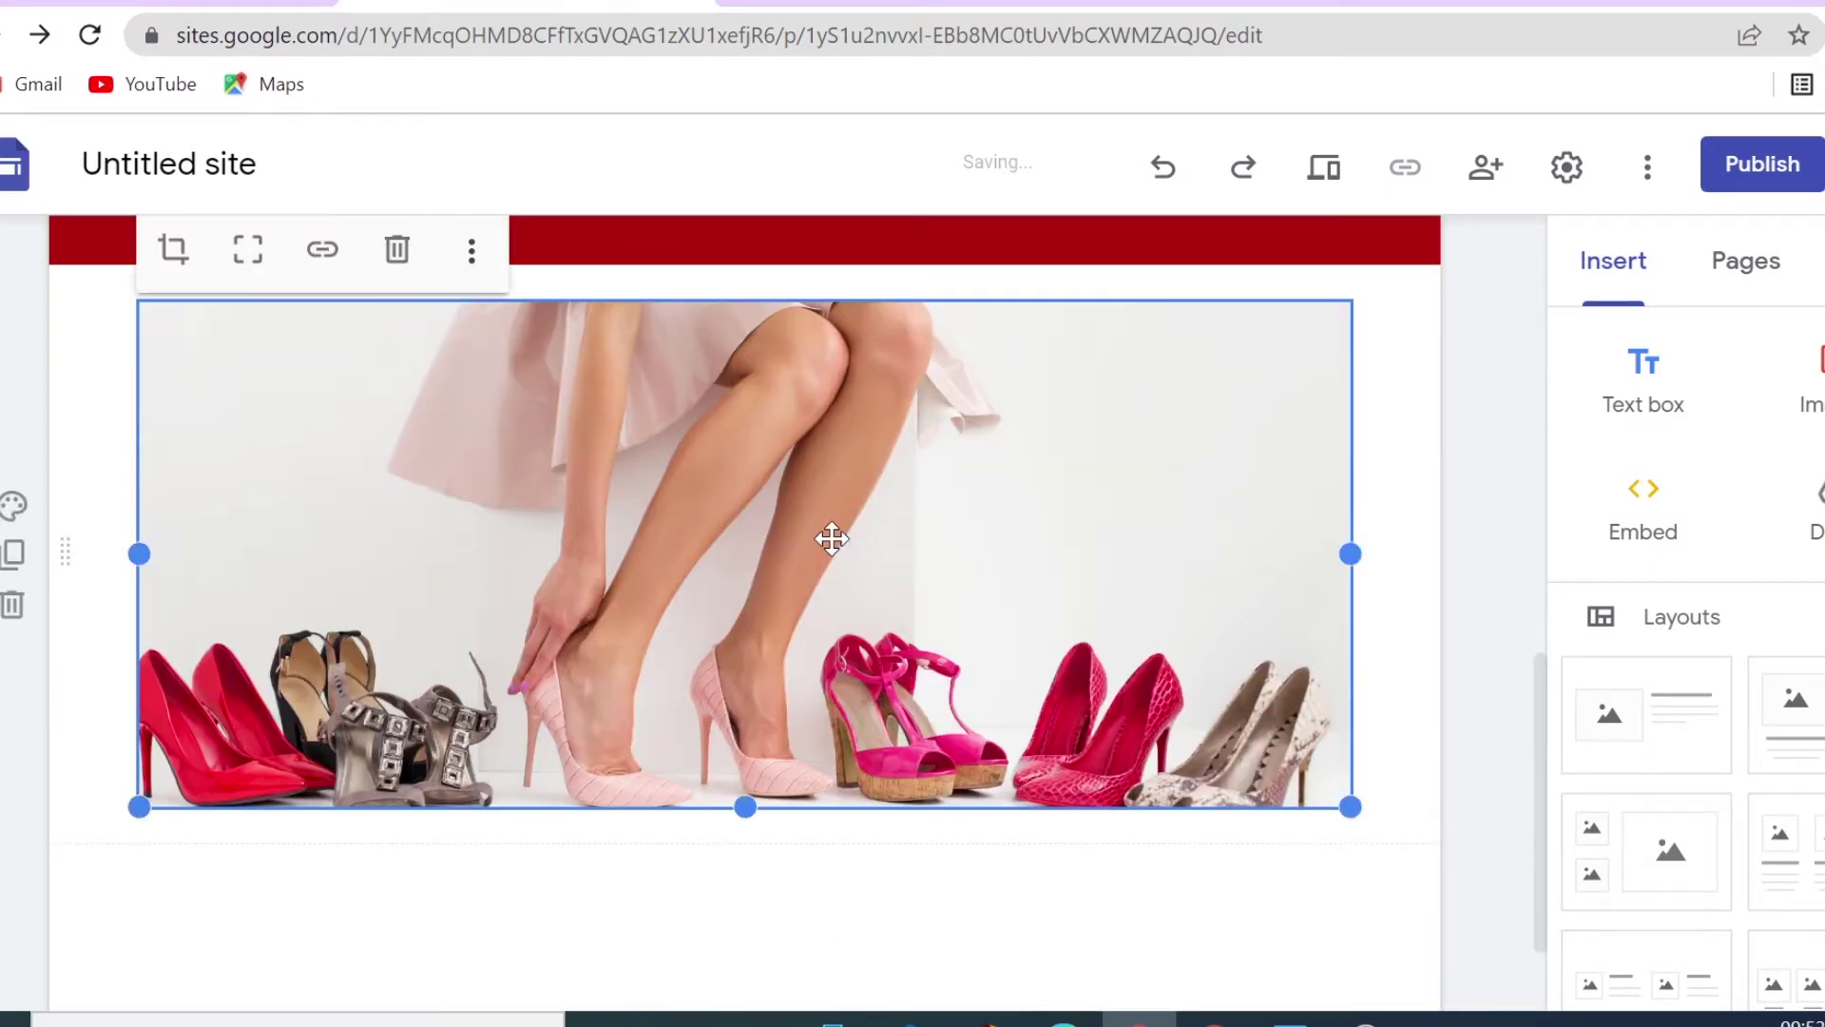
{"action": "left_click", "coordinate": [858, 821]}
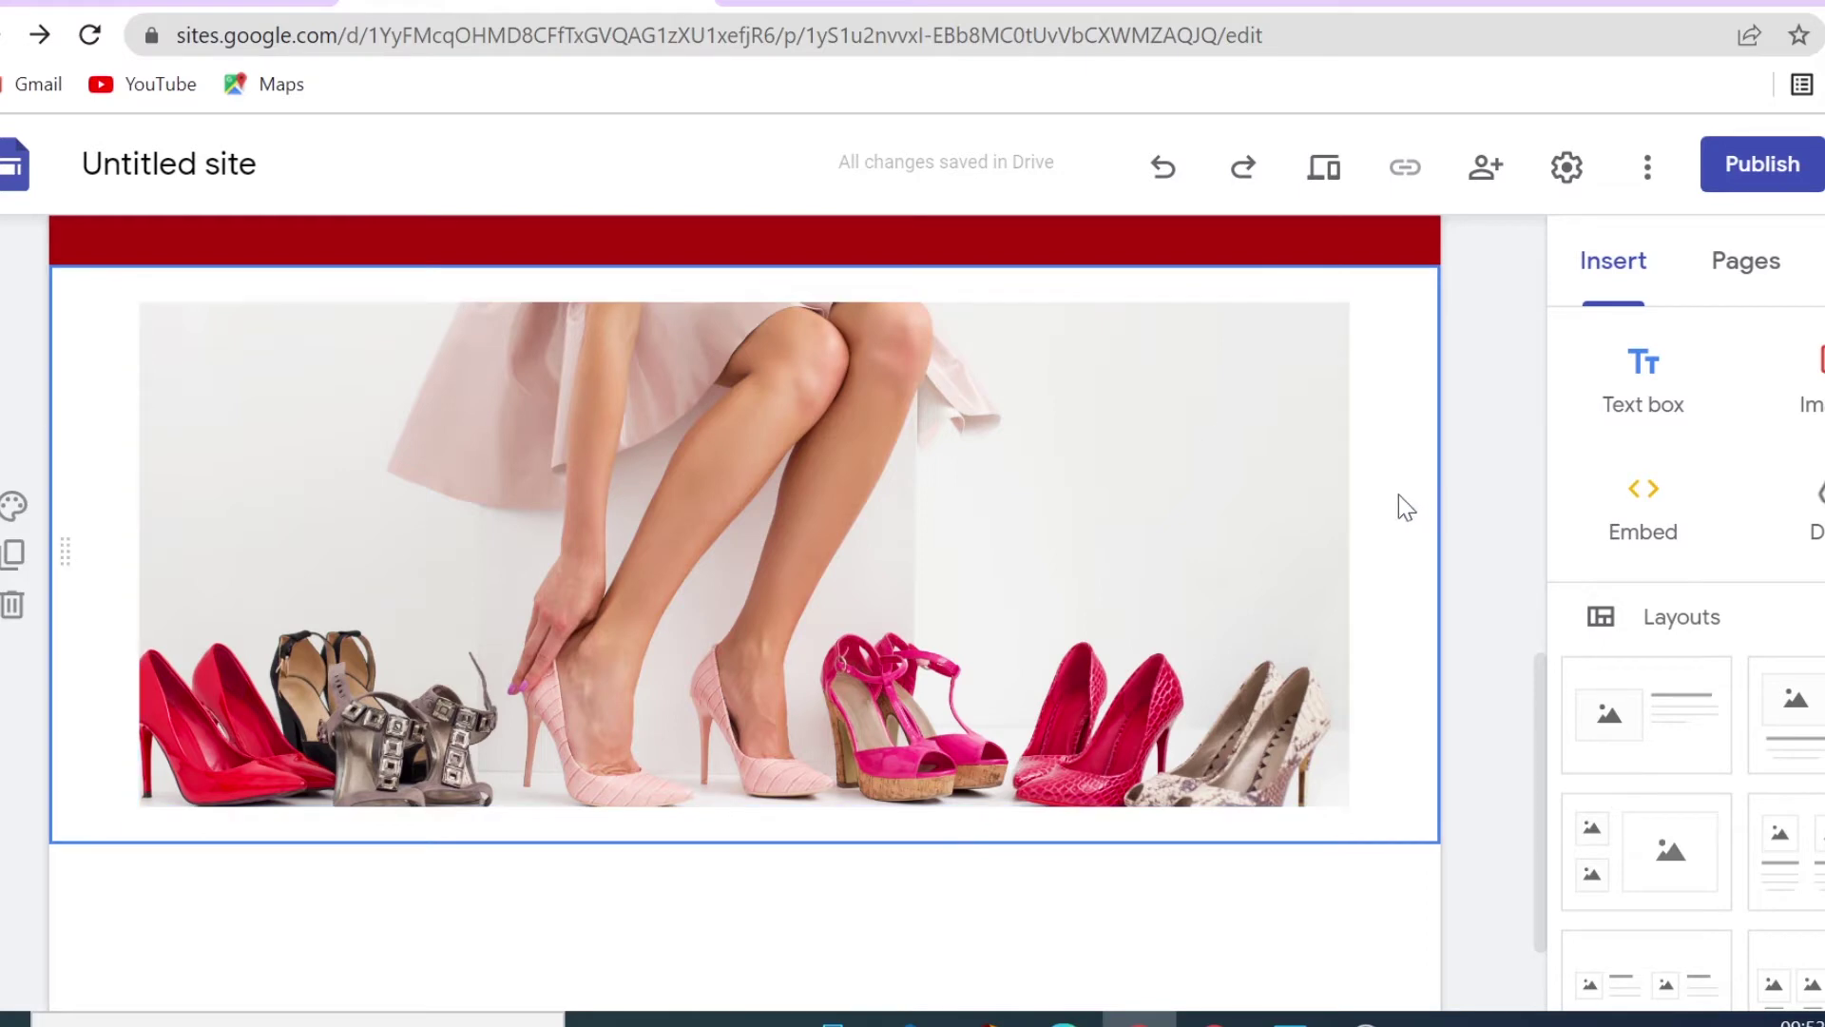
{"action": "left_click", "coordinate": [295, 658]}
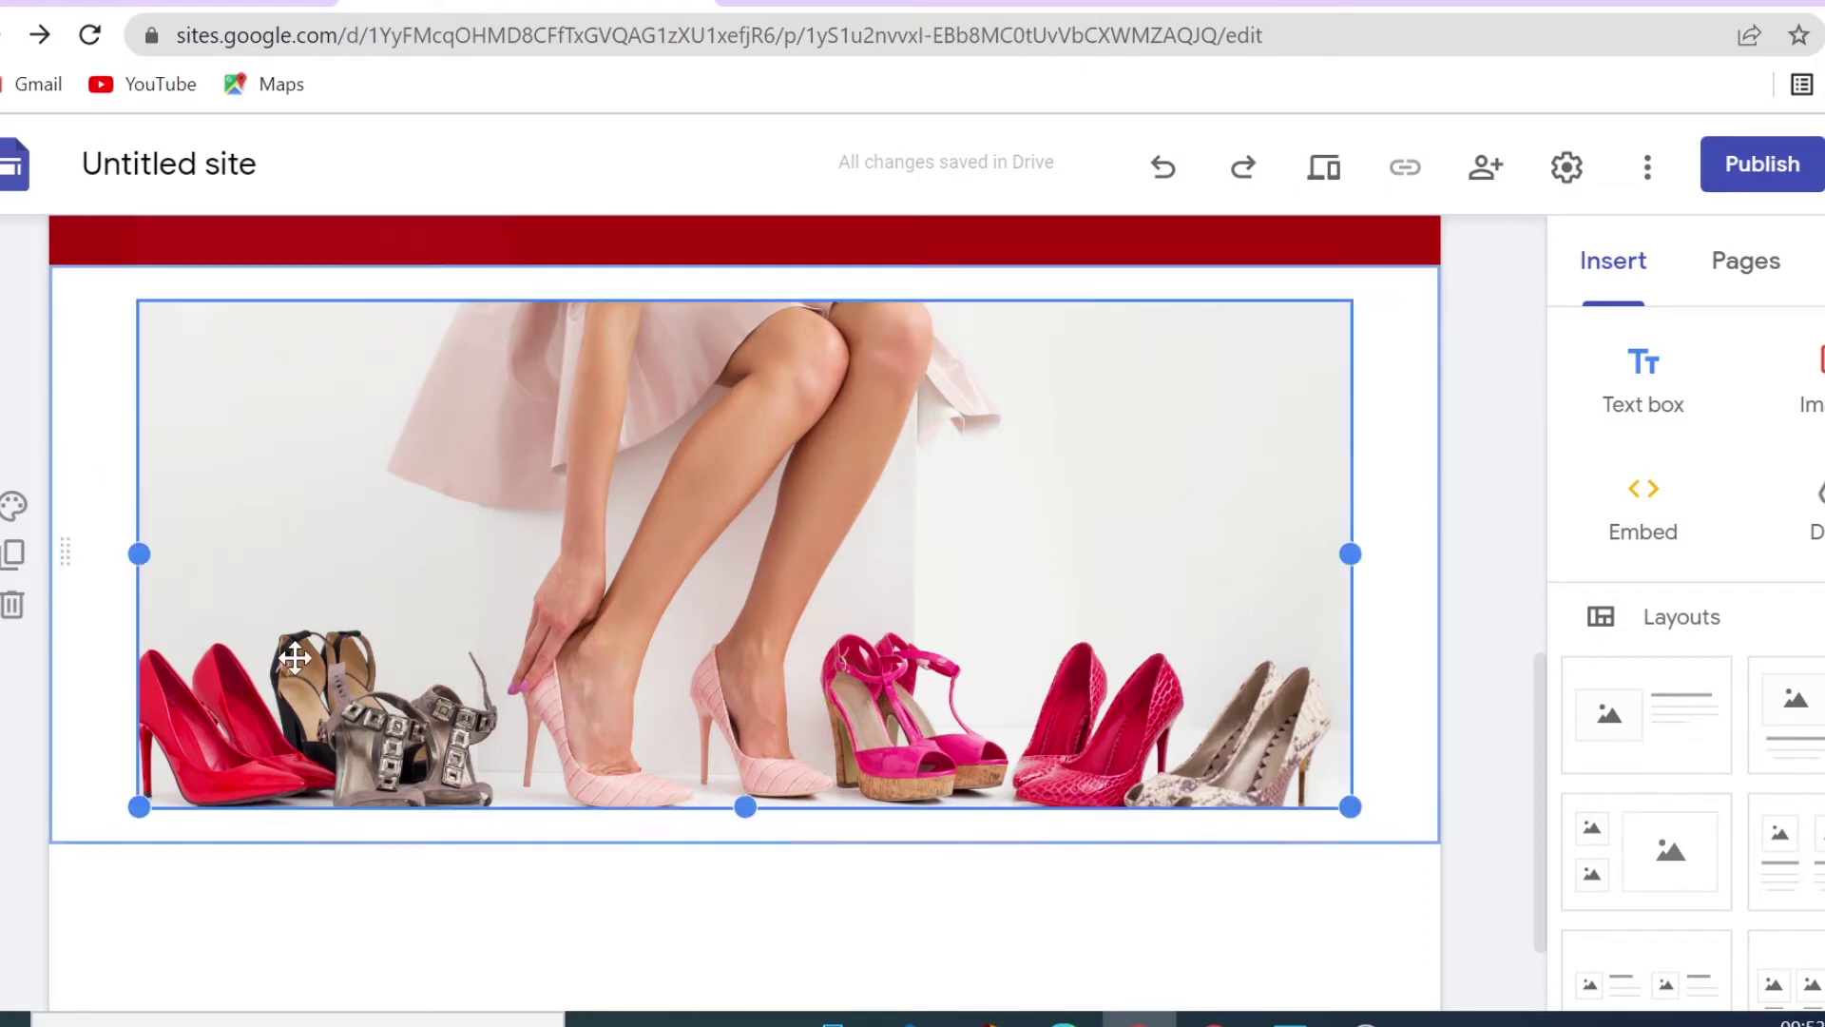
{"action": "scroll", "coordinate": [936, 837], "scroll_direction": "down", "scroll_amount": 8}
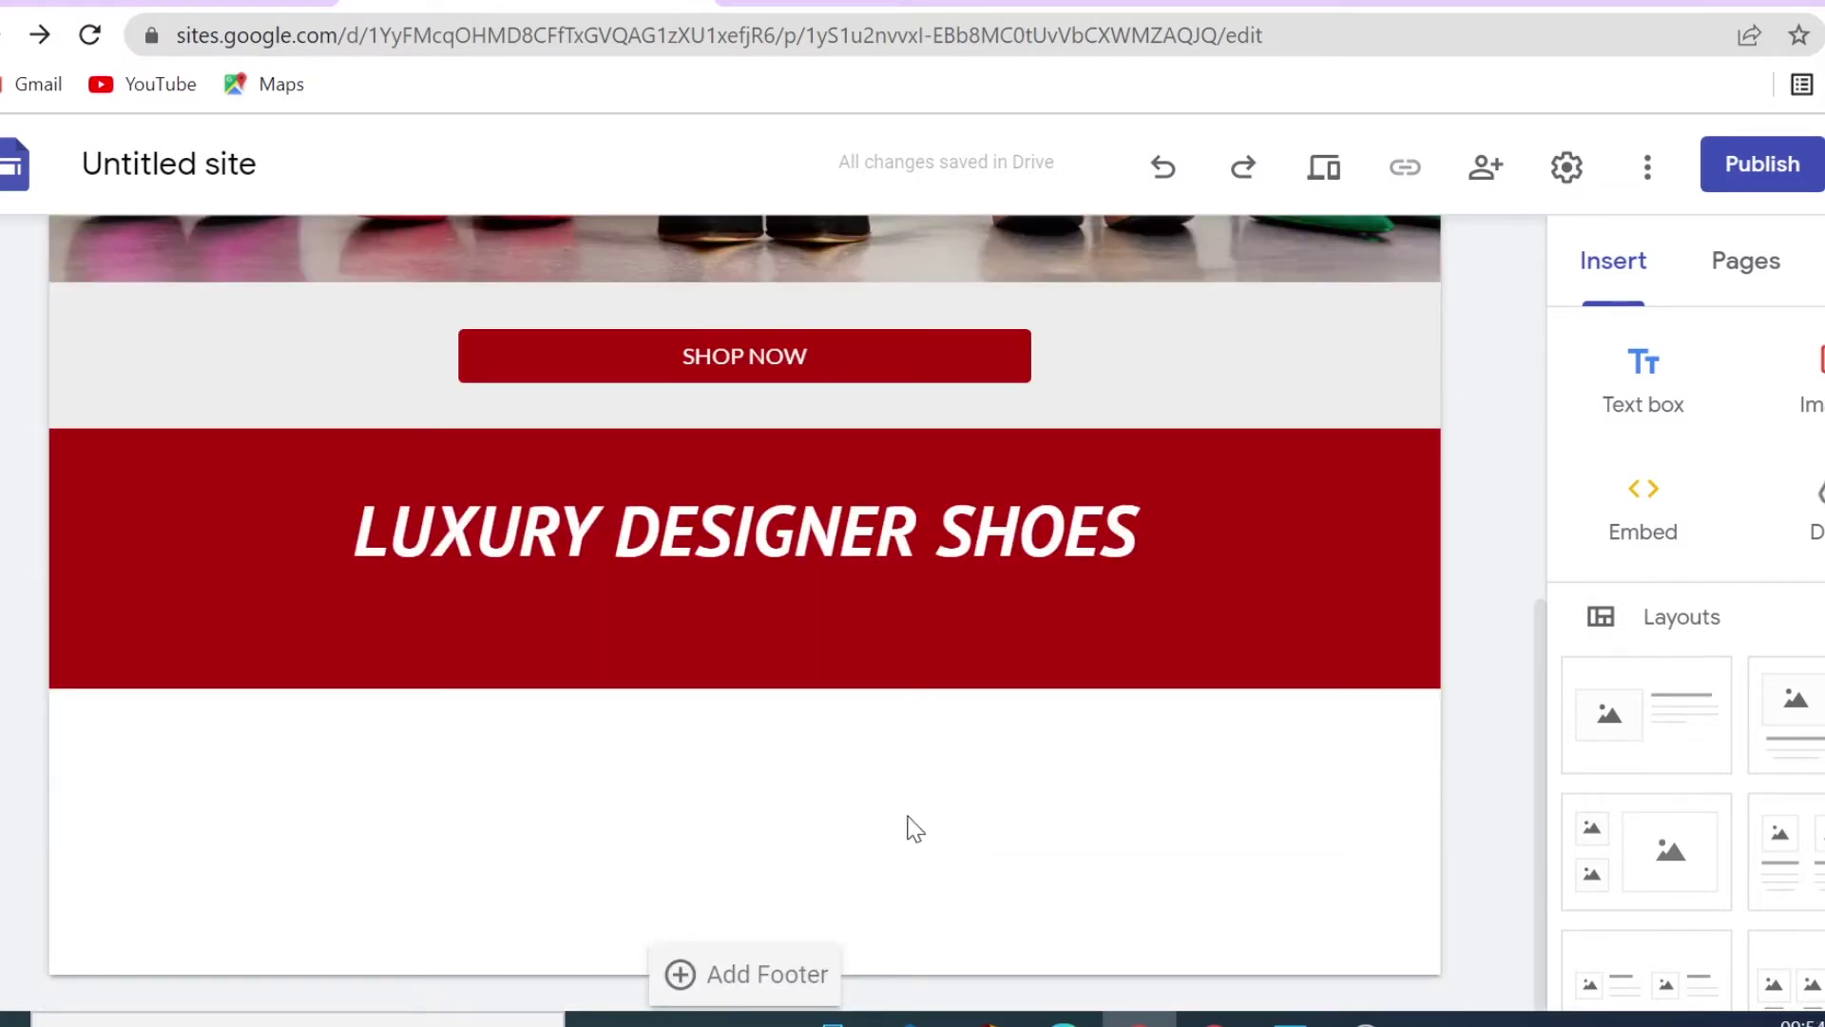
Insert an empty text box below the LUXURY DESIGNER SHOES section and add three line breaks to it
{"action": "double_click", "coordinate": [842, 791]}
{"action": "left_click", "coordinate": [842, 789]}
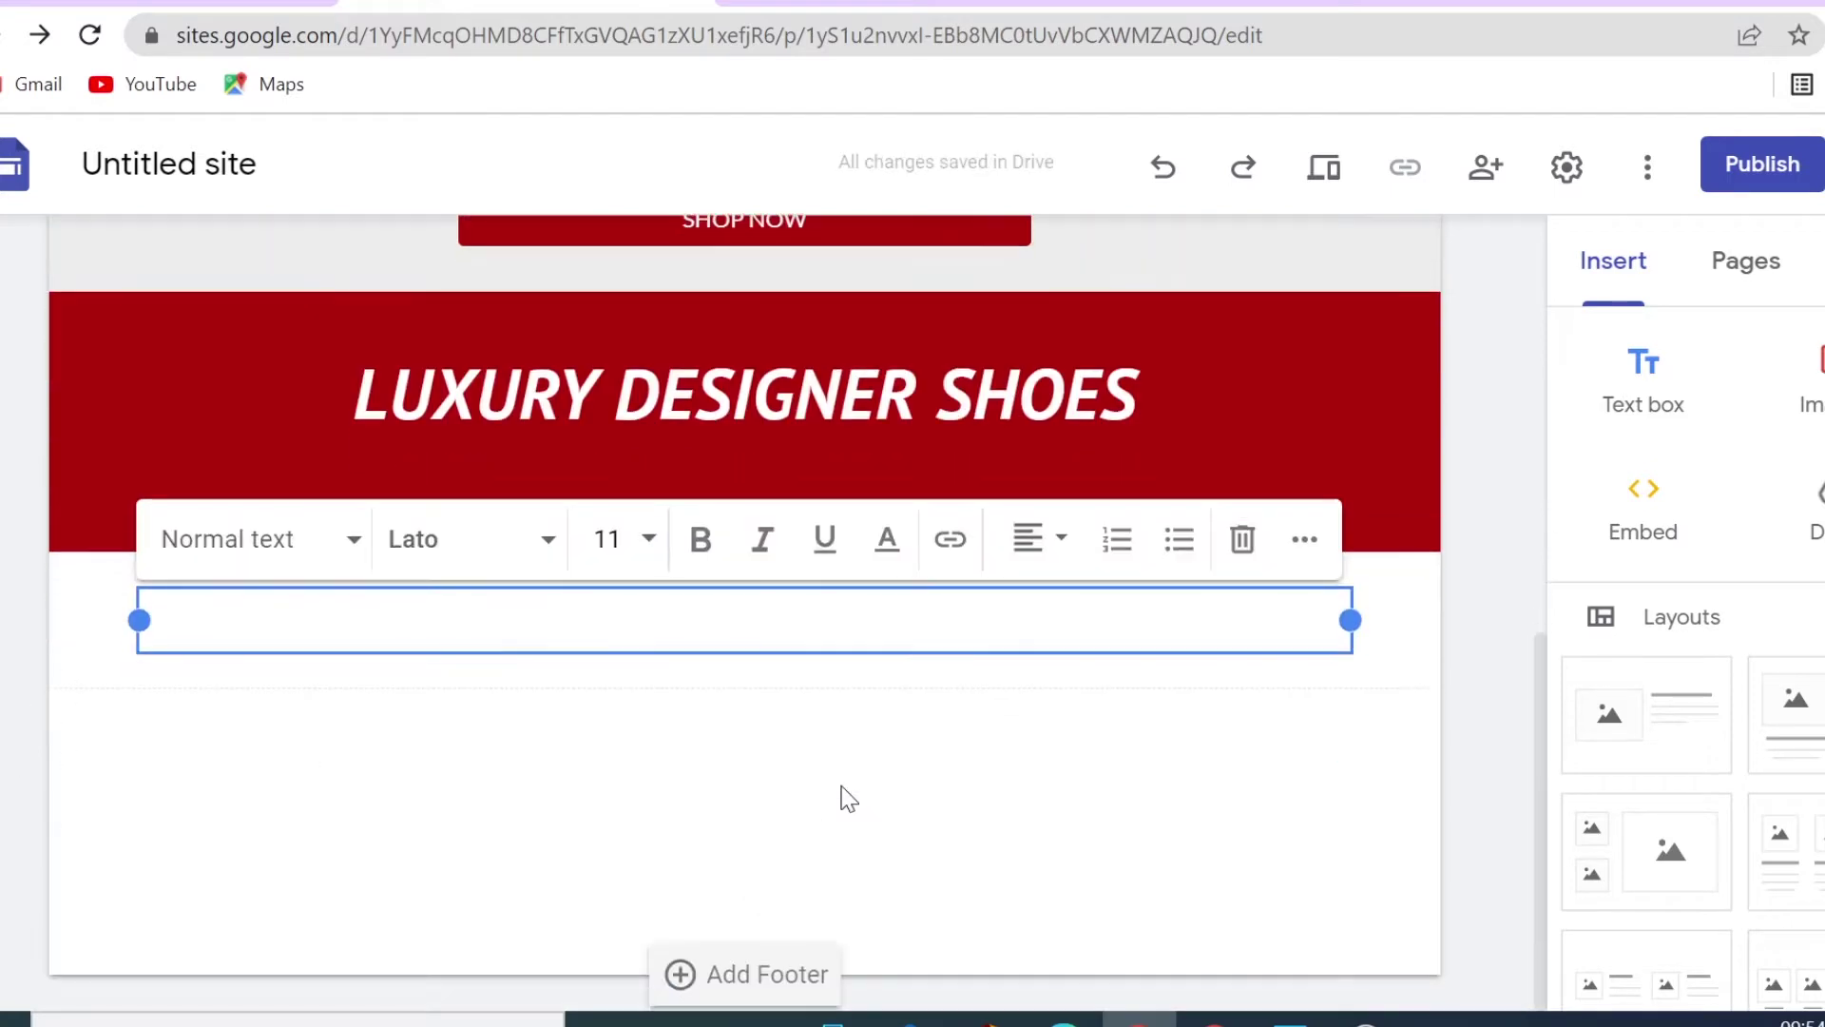
{"action": "key", "text": "Return"}
{"action": "key", "text": "Return"}
{"action": "key", "text": "Return"}
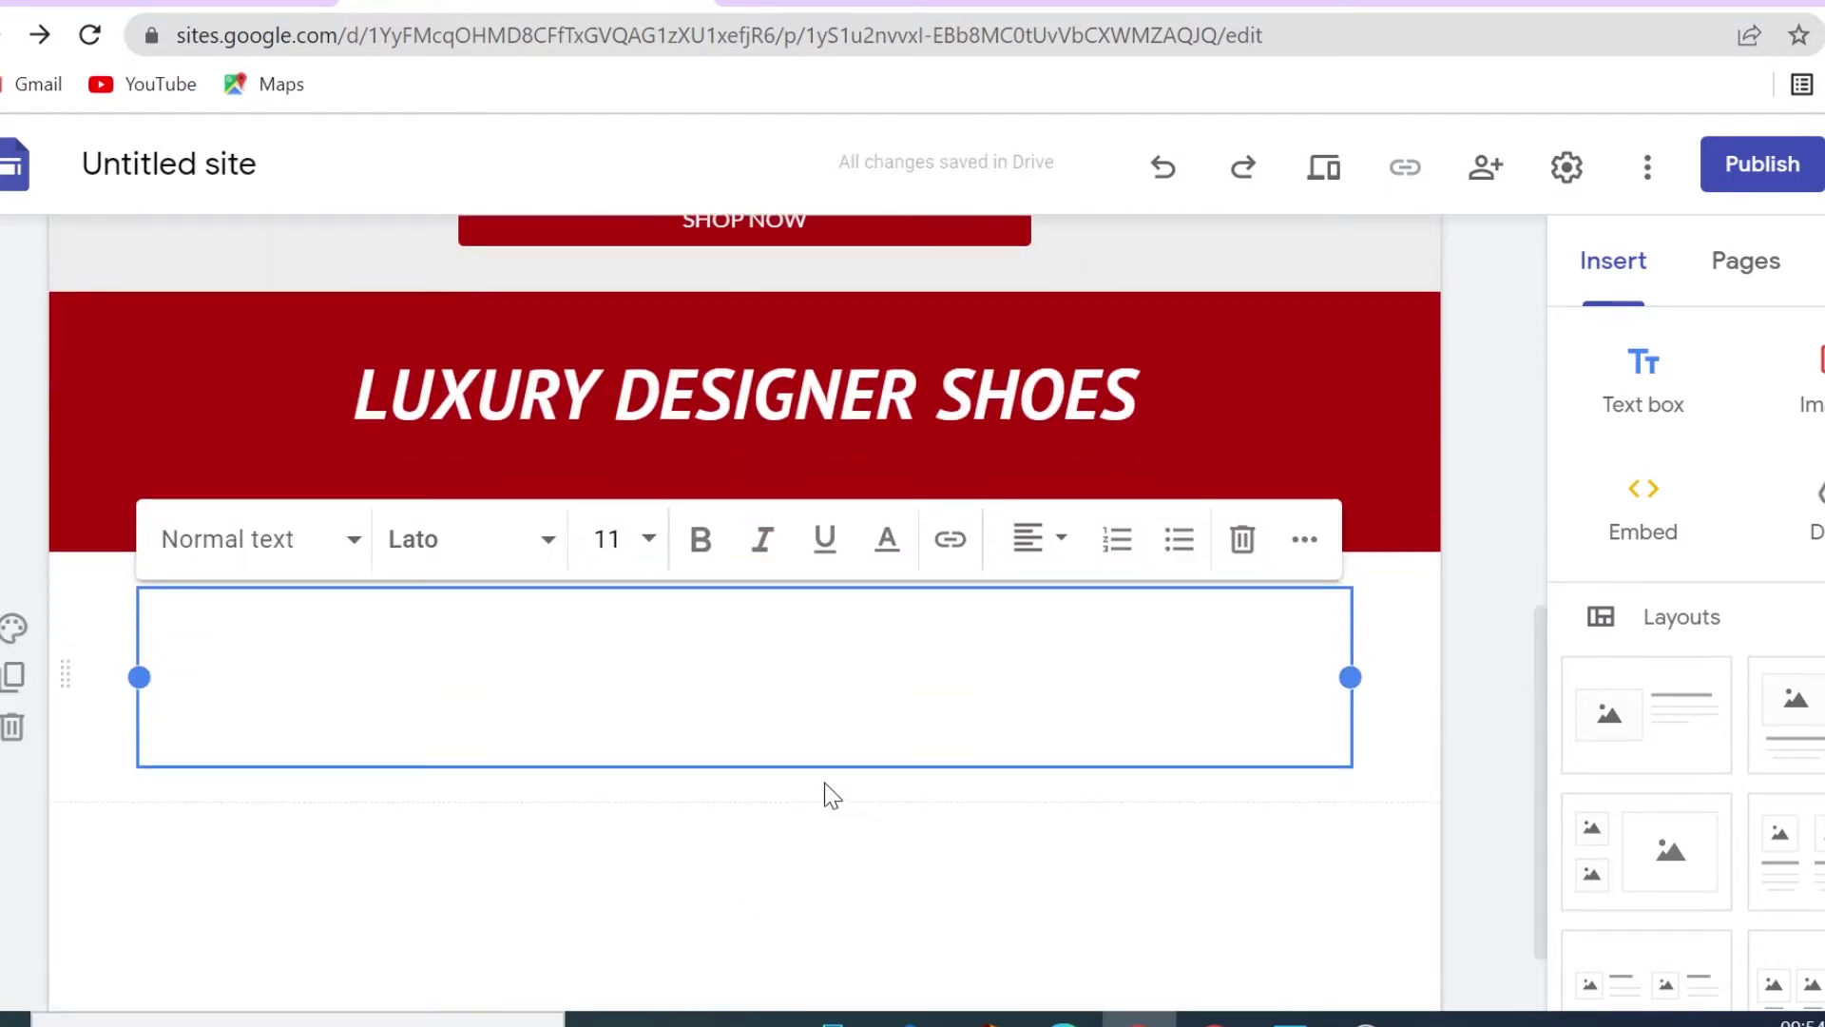
Upload the image "consultant (92)" from the shoes folder as the background of the empty text section
{"action": "left_click", "coordinate": [371, 766]}
{"action": "left_click", "coordinate": [14, 627]}
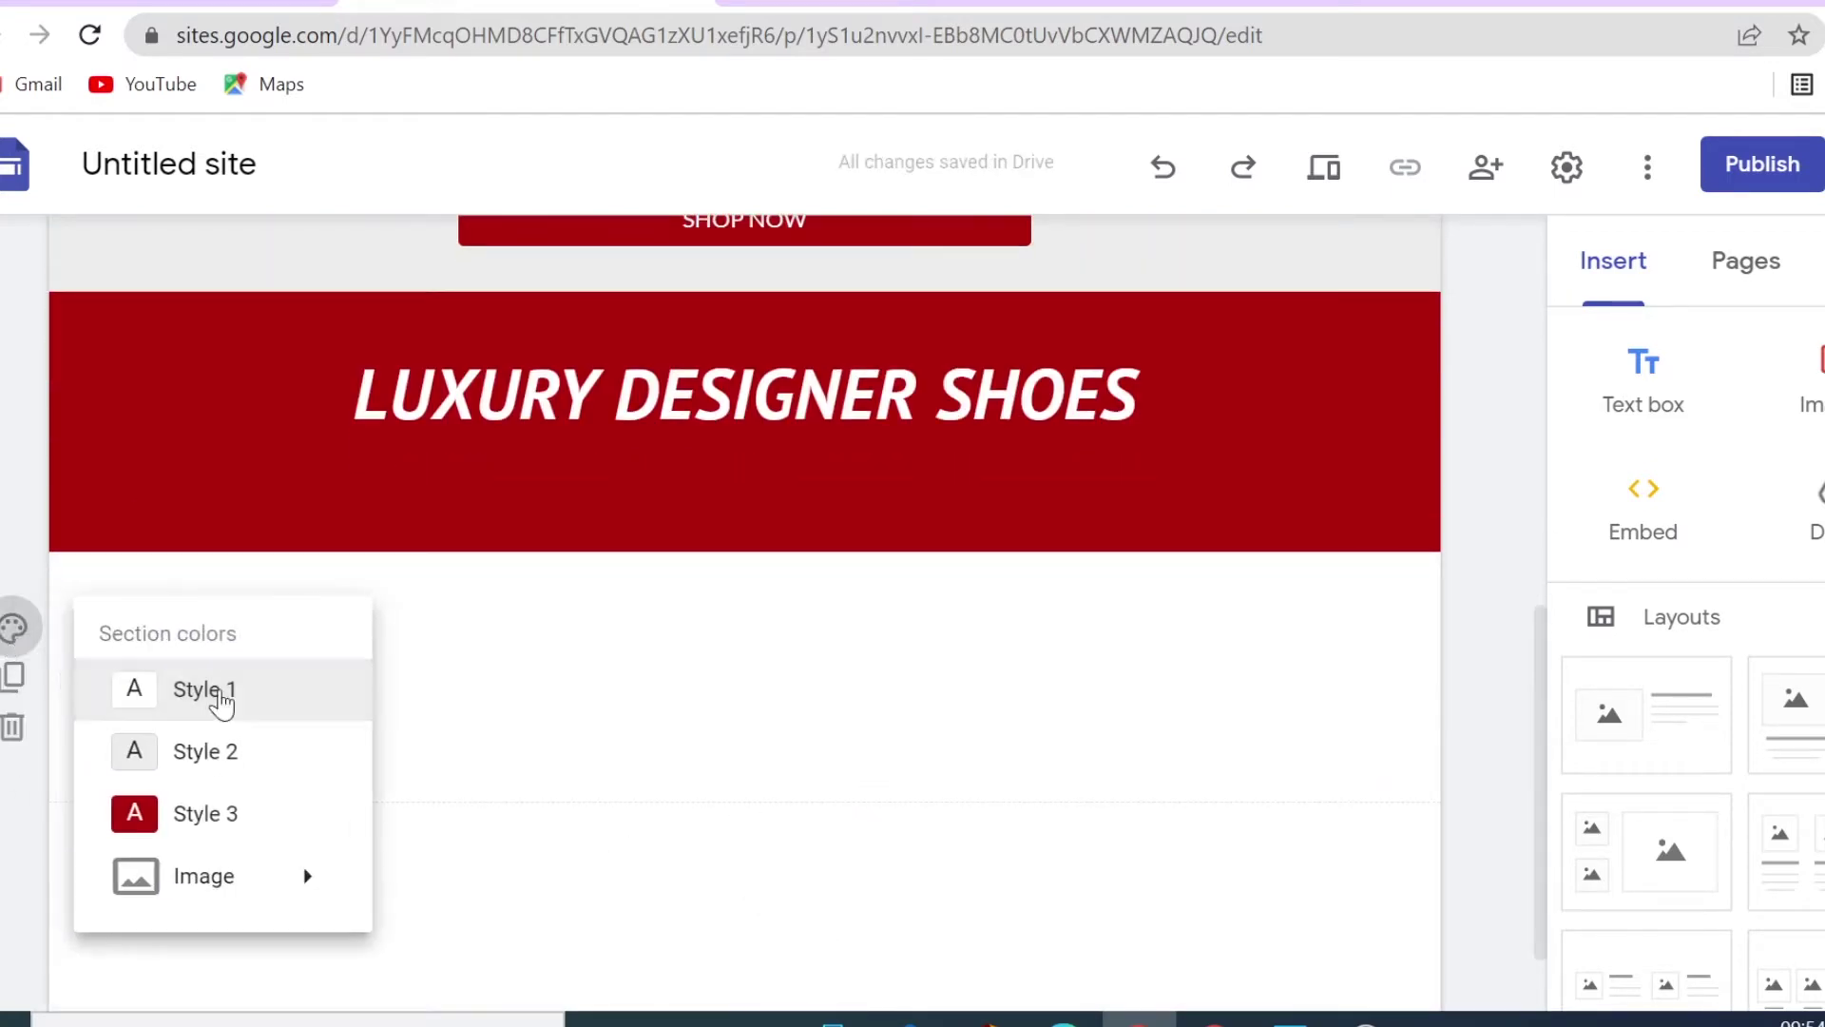
{"action": "mouse_move", "coordinate": [193, 882]}
{"action": "left_click", "coordinate": [475, 871]}
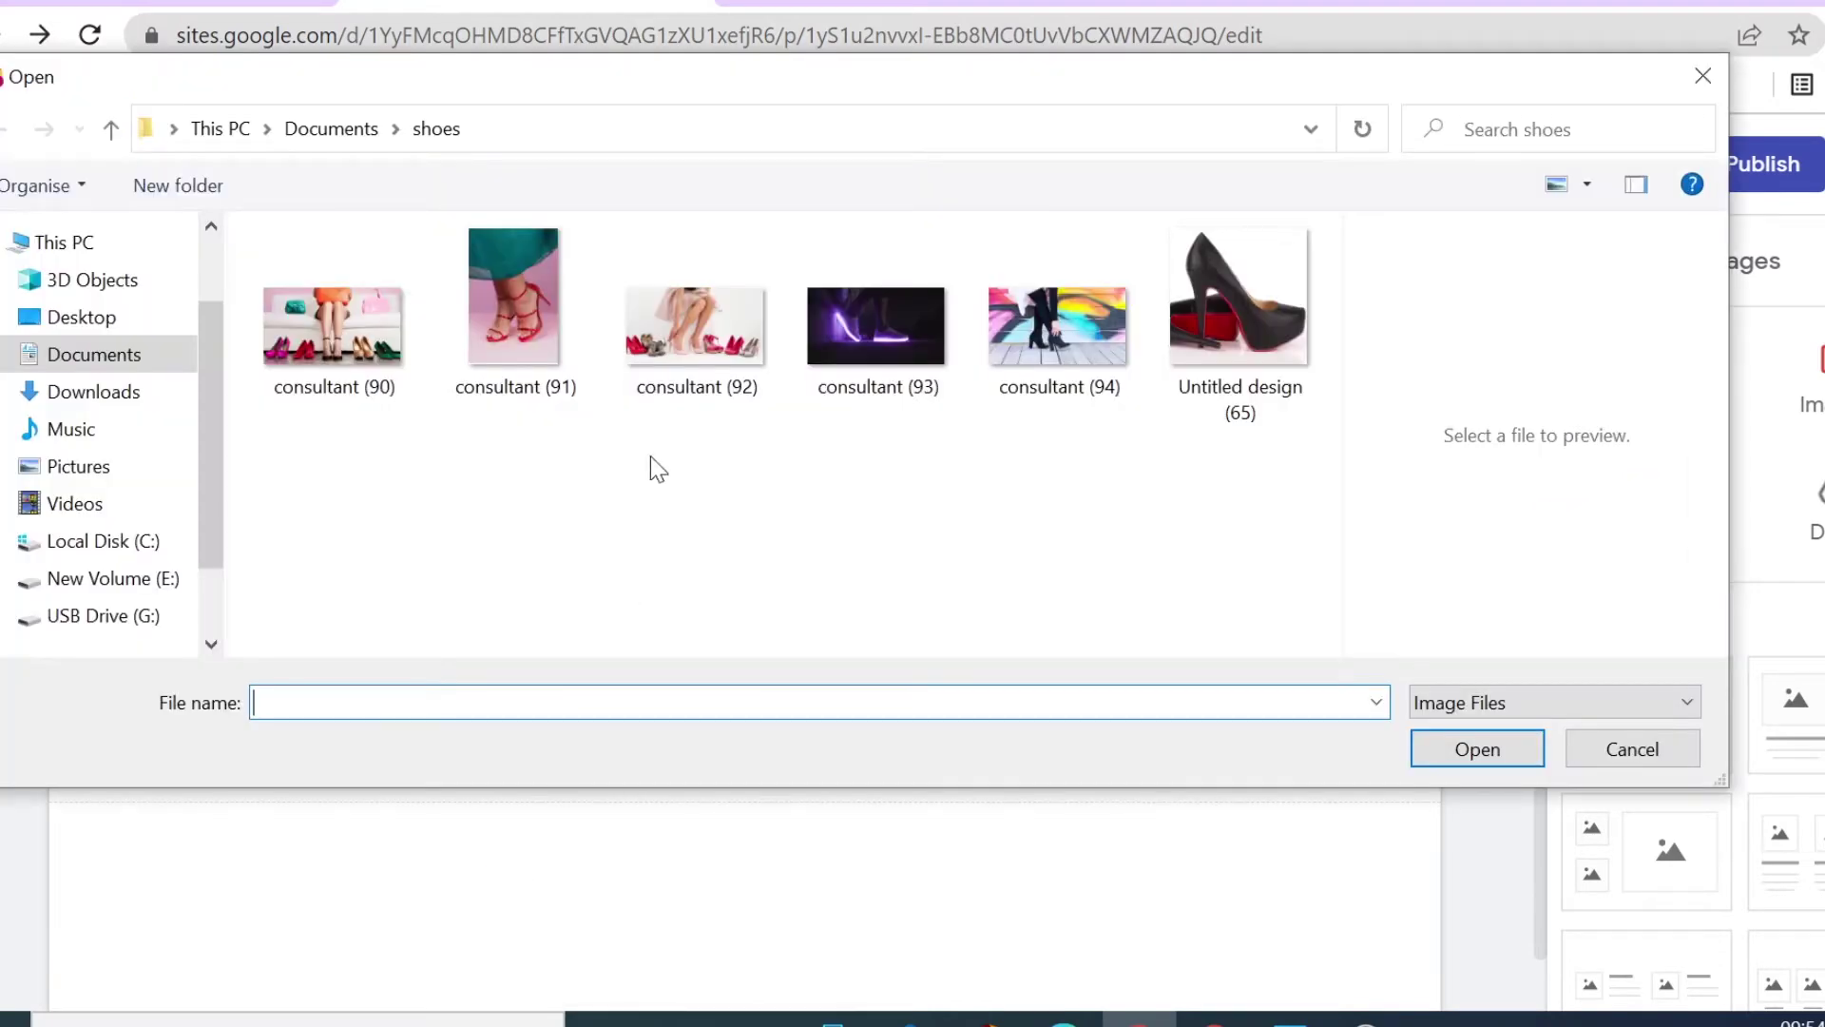
{"action": "left_click", "coordinate": [671, 395]}
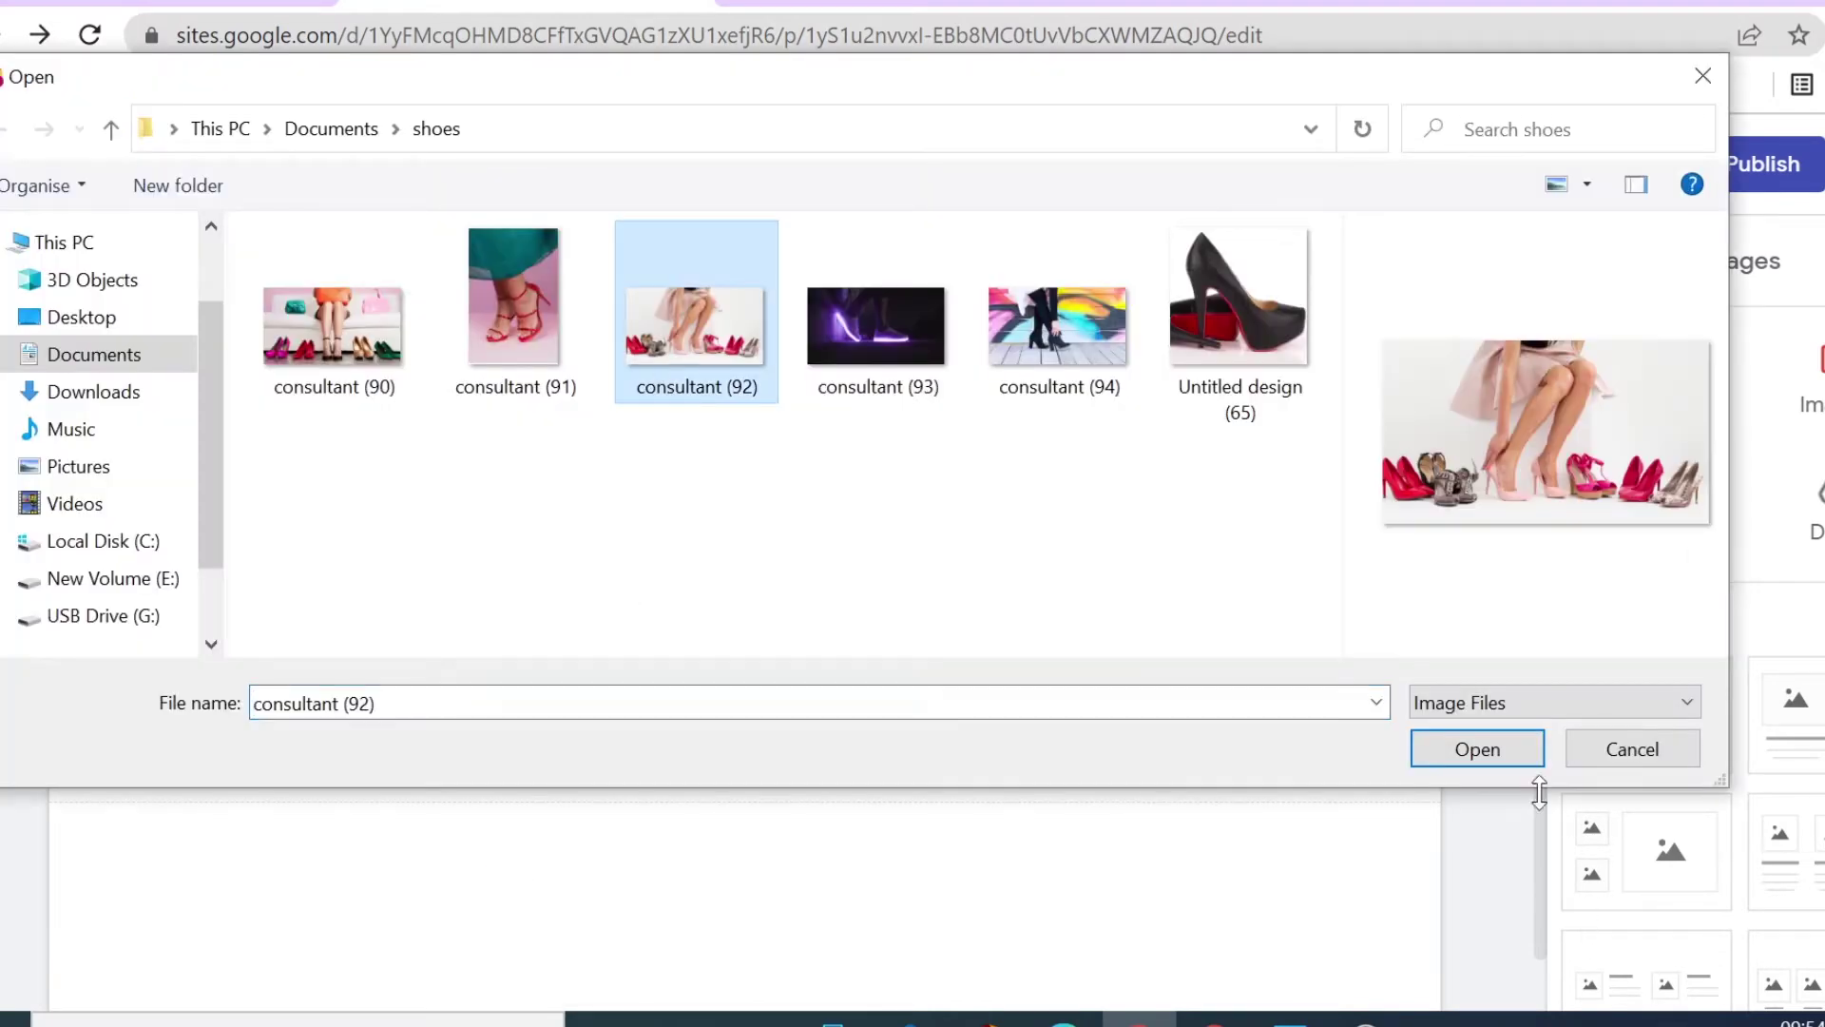
{"action": "left_click", "coordinate": [1518, 758]}
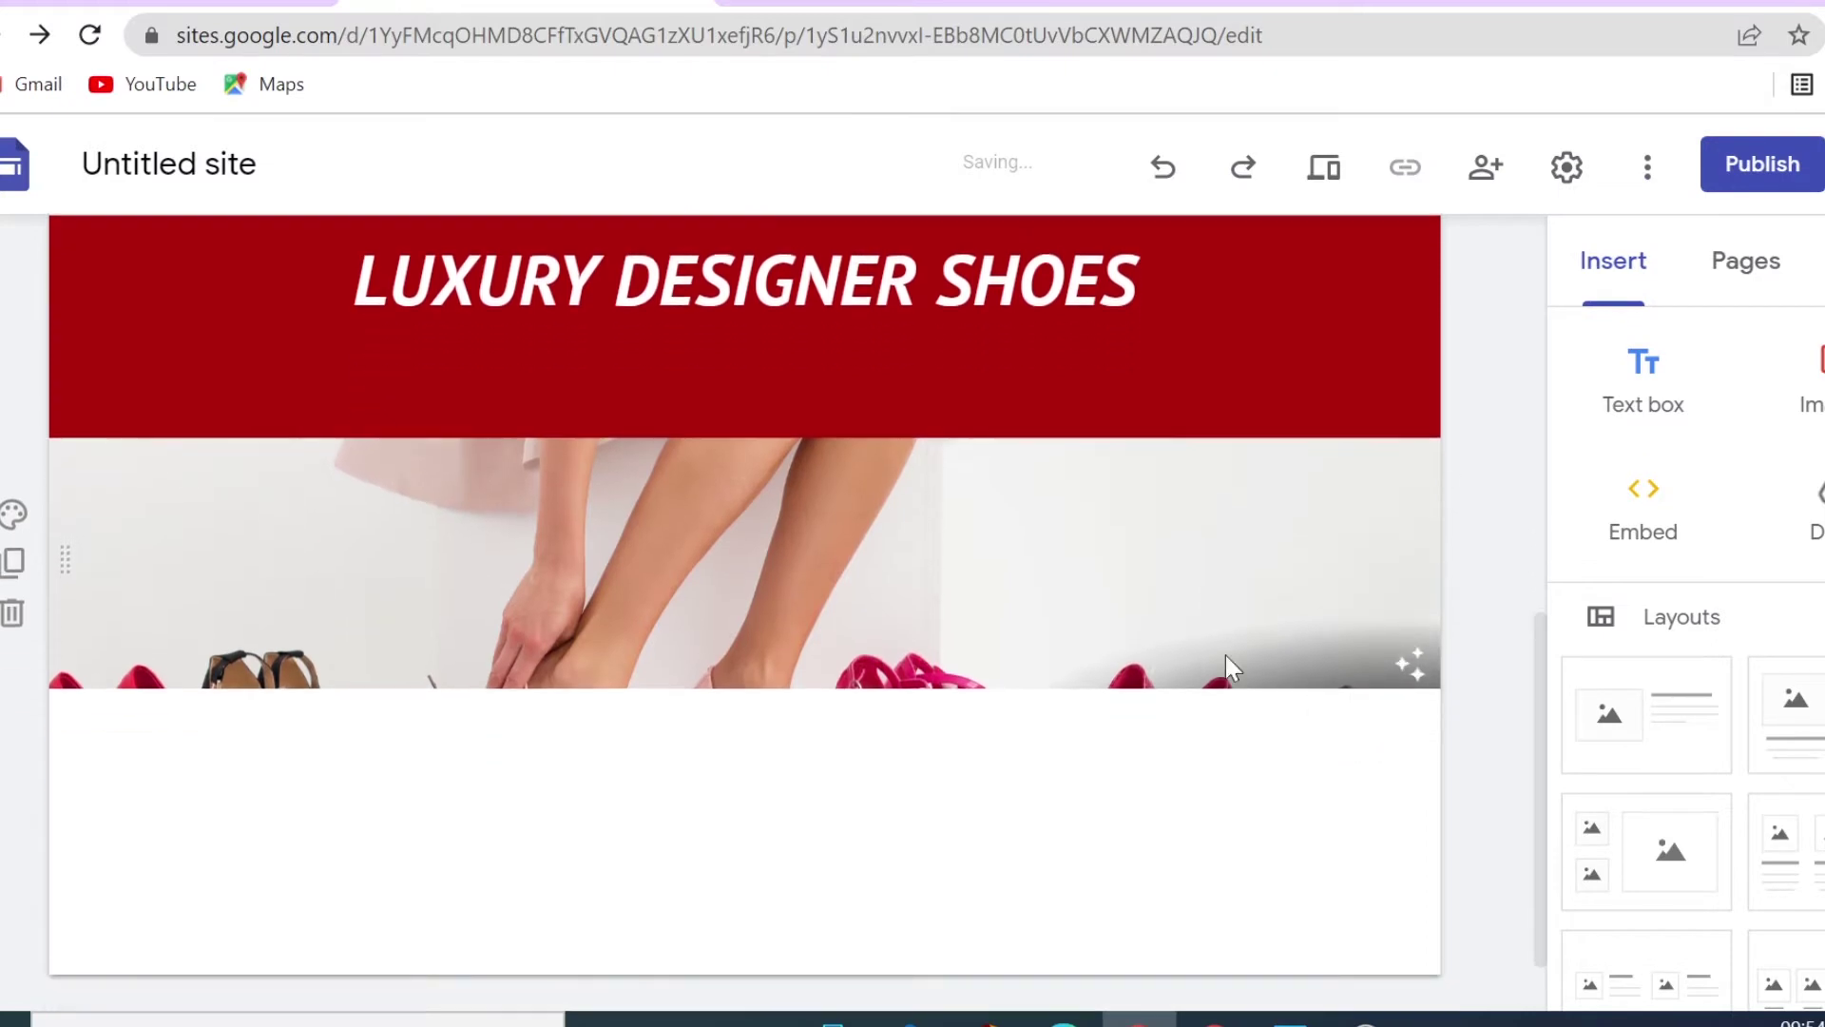
Lengthen the empty text box with blank lines so the section shows the background image's full row of shoes, and trim four extra lines
{"action": "left_click", "coordinate": [319, 480]}
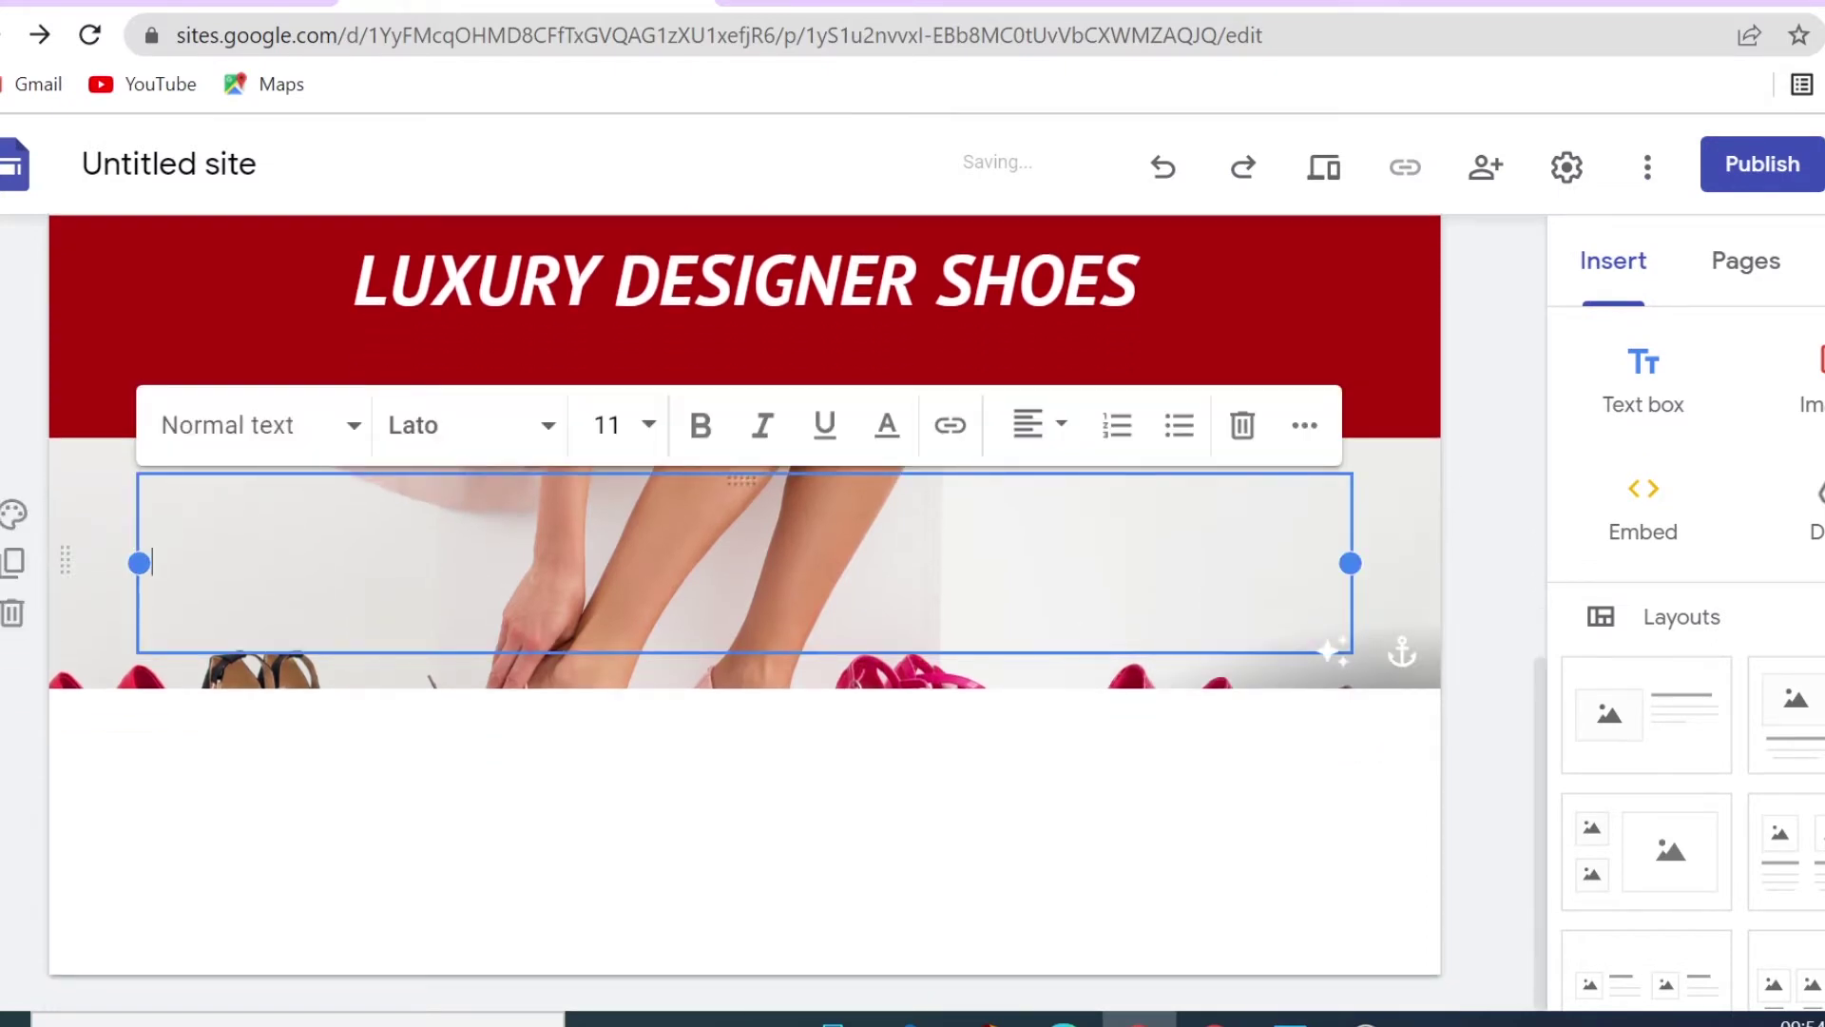
{"action": "key", "text": "Return"}
{"action": "key", "text": "Return"}
{"action": "key", "text": "Return"}
{"action": "key", "text": "Return"}
{"action": "key", "text": "Return"}
{"action": "key", "text": "Return"}
{"action": "key", "text": "Return"}
{"action": "key", "text": "Return"}
{"action": "key", "text": "Return"}
{"action": "key", "text": "Return"}
{"action": "key", "text": "Return"}
{"action": "key", "text": "Return"}
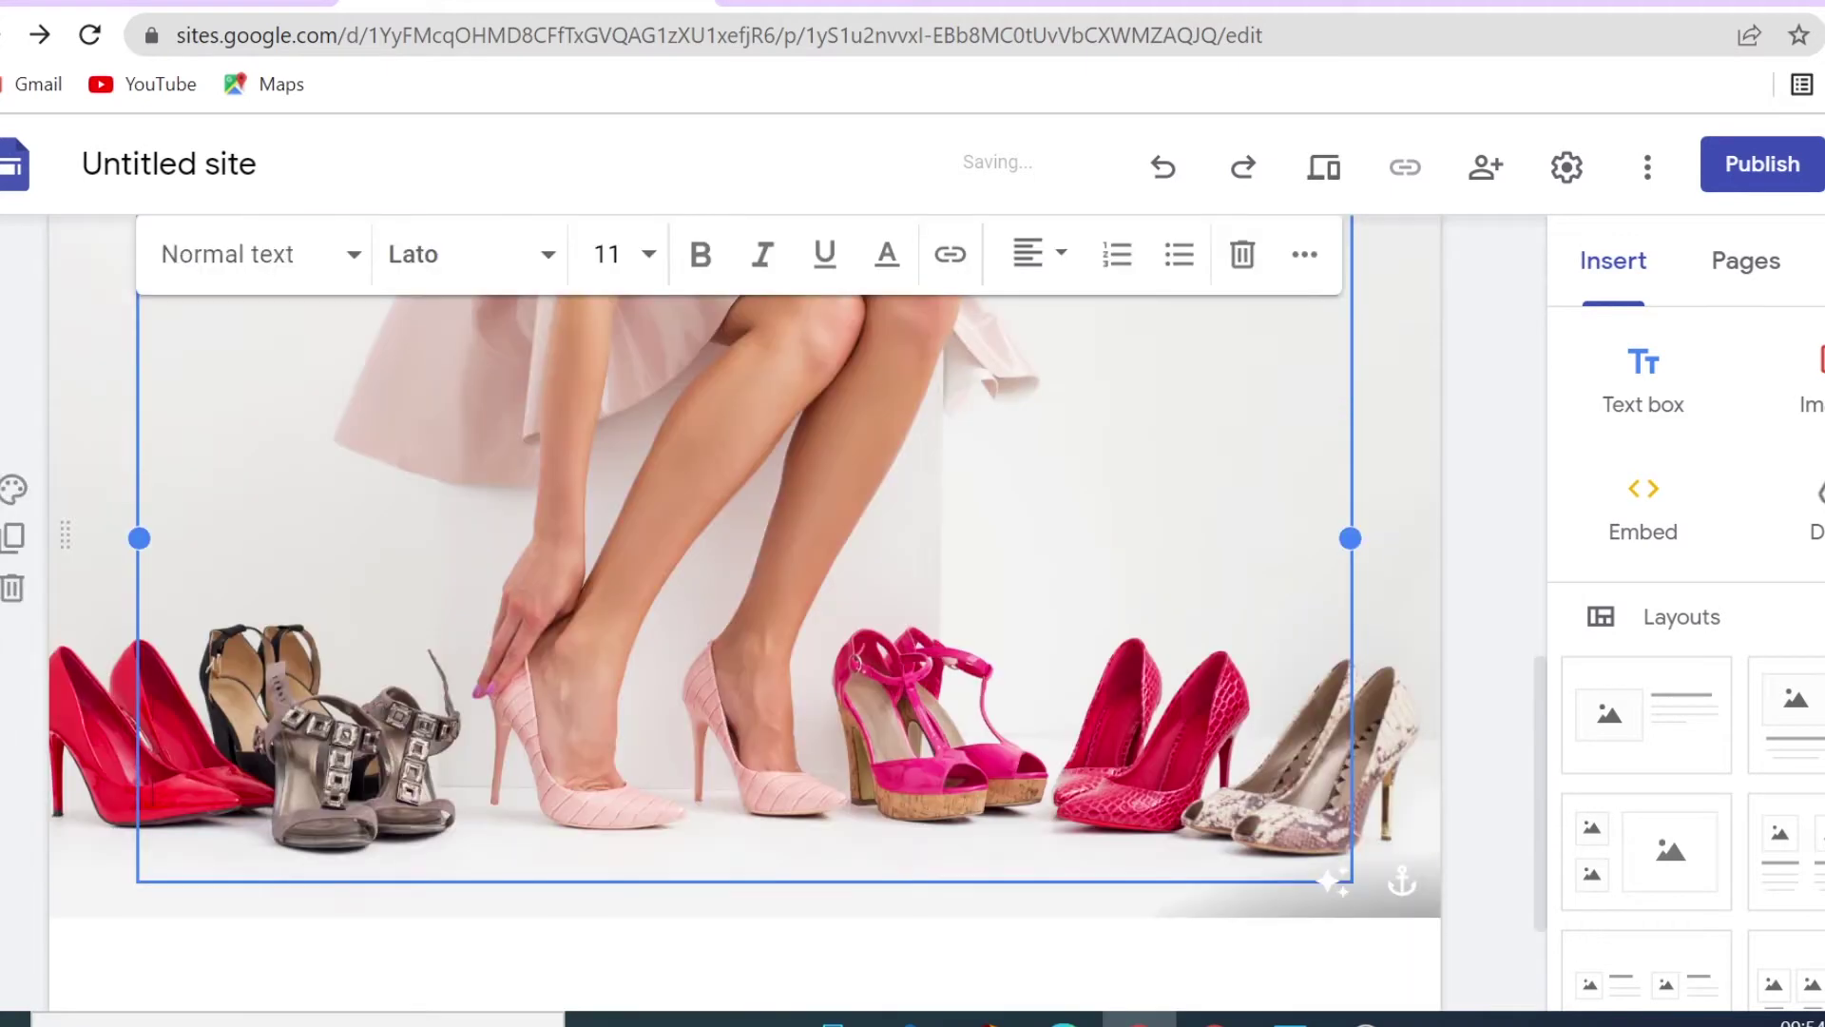
{"action": "key", "text": "BackSpace"}
{"action": "key", "text": "BackSpace"}
{"action": "key", "text": "BackSpace"}
{"action": "key", "text": "BackSpace"}
Turn off the section background image's readability adjustment and look at its anchor positions
{"action": "left_click", "coordinate": [1394, 738]}
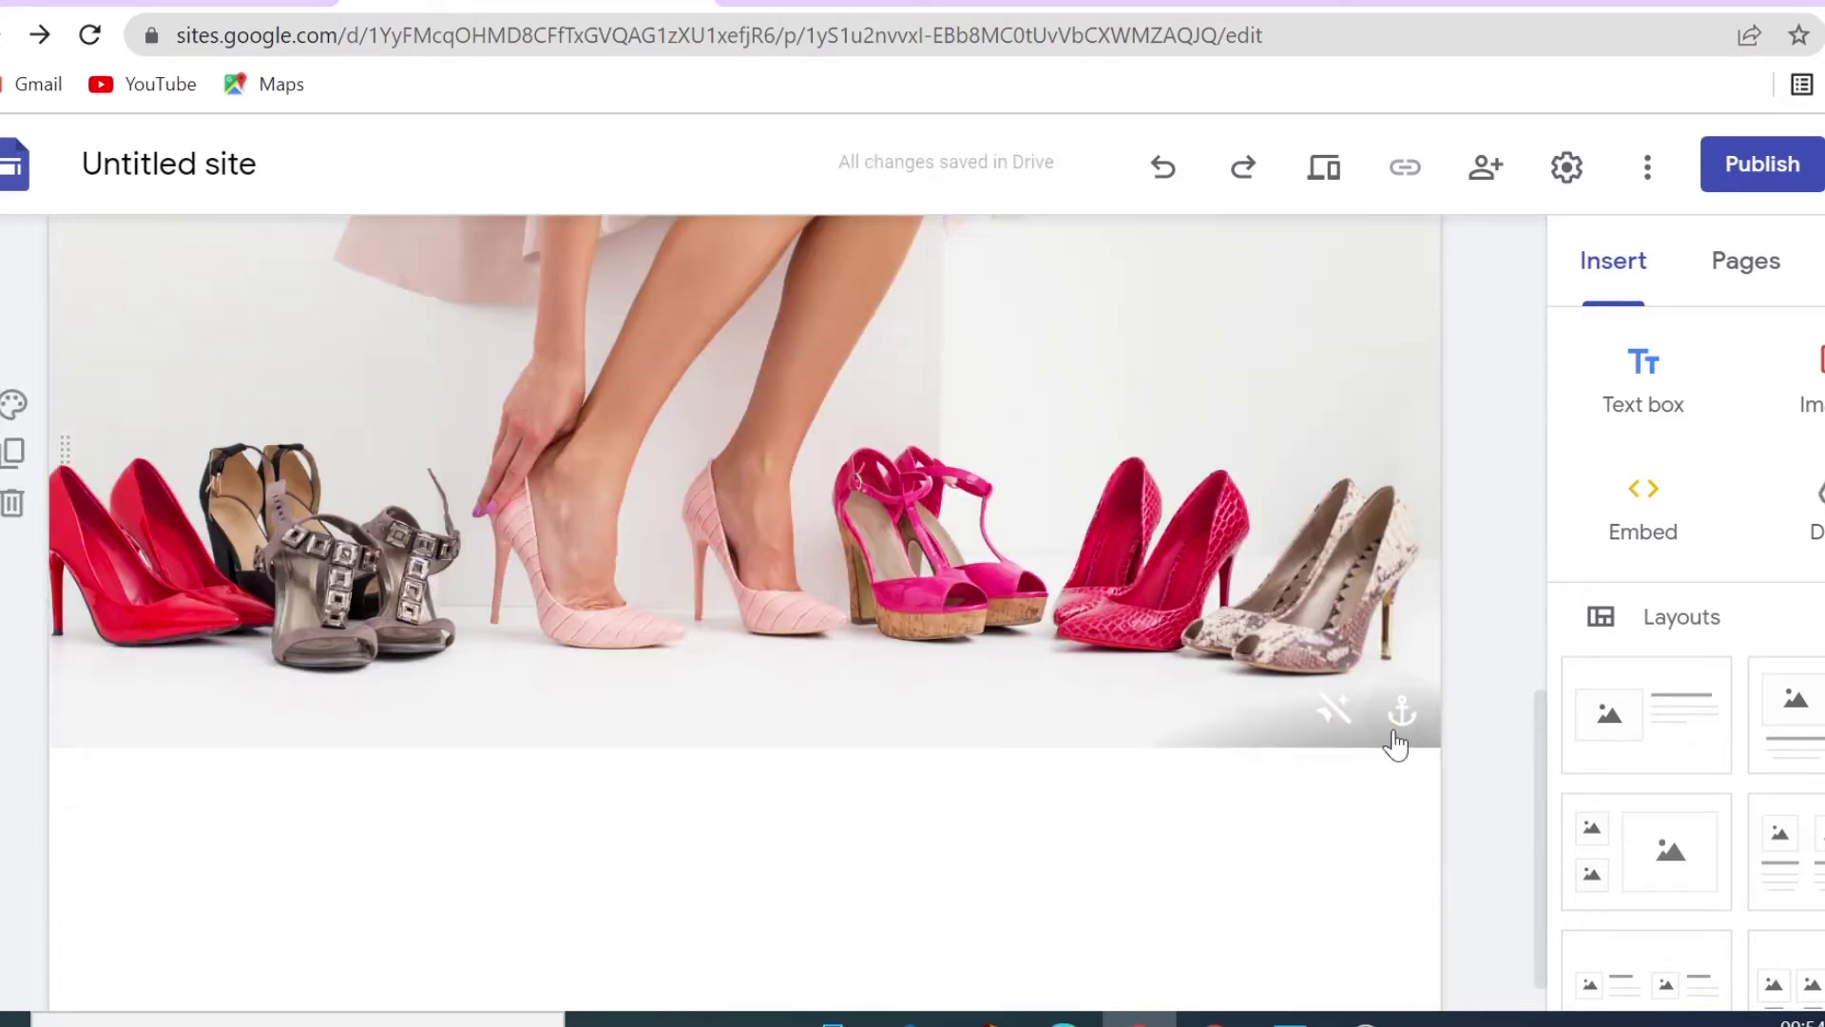
{"action": "left_click", "coordinate": [1399, 715]}
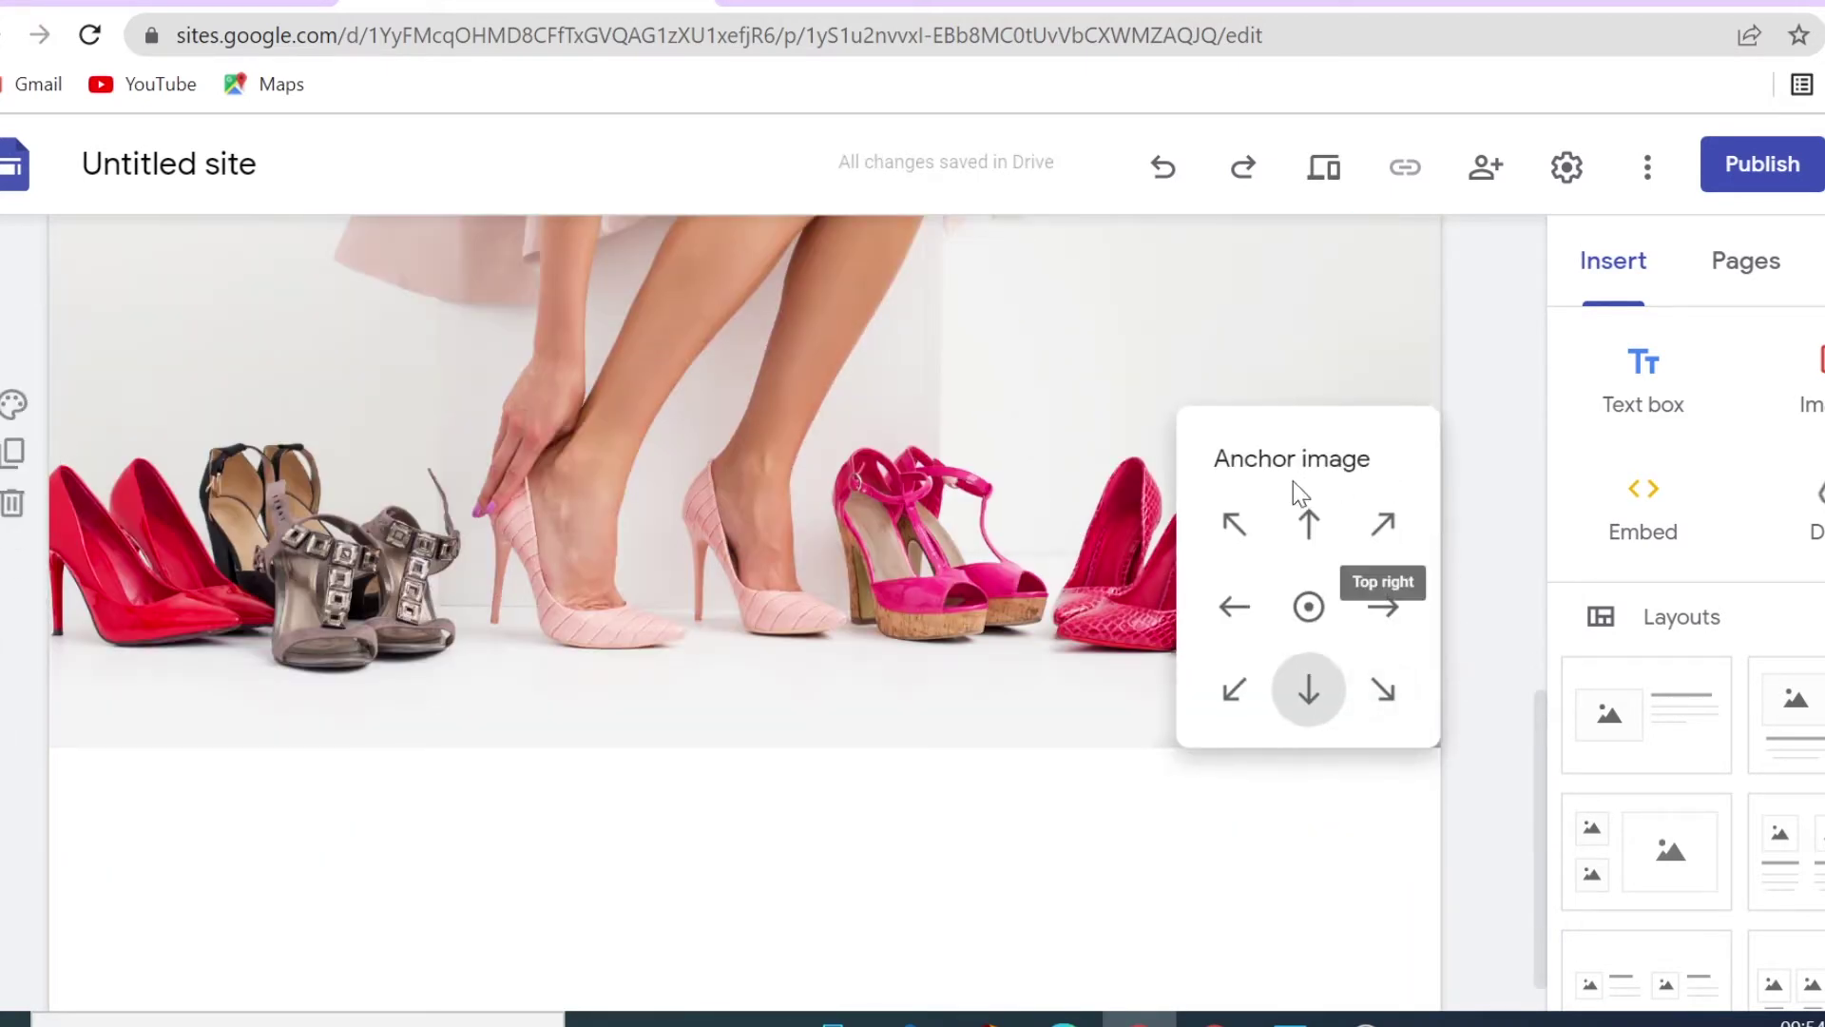
{"action": "left_click", "coordinate": [969, 847]}
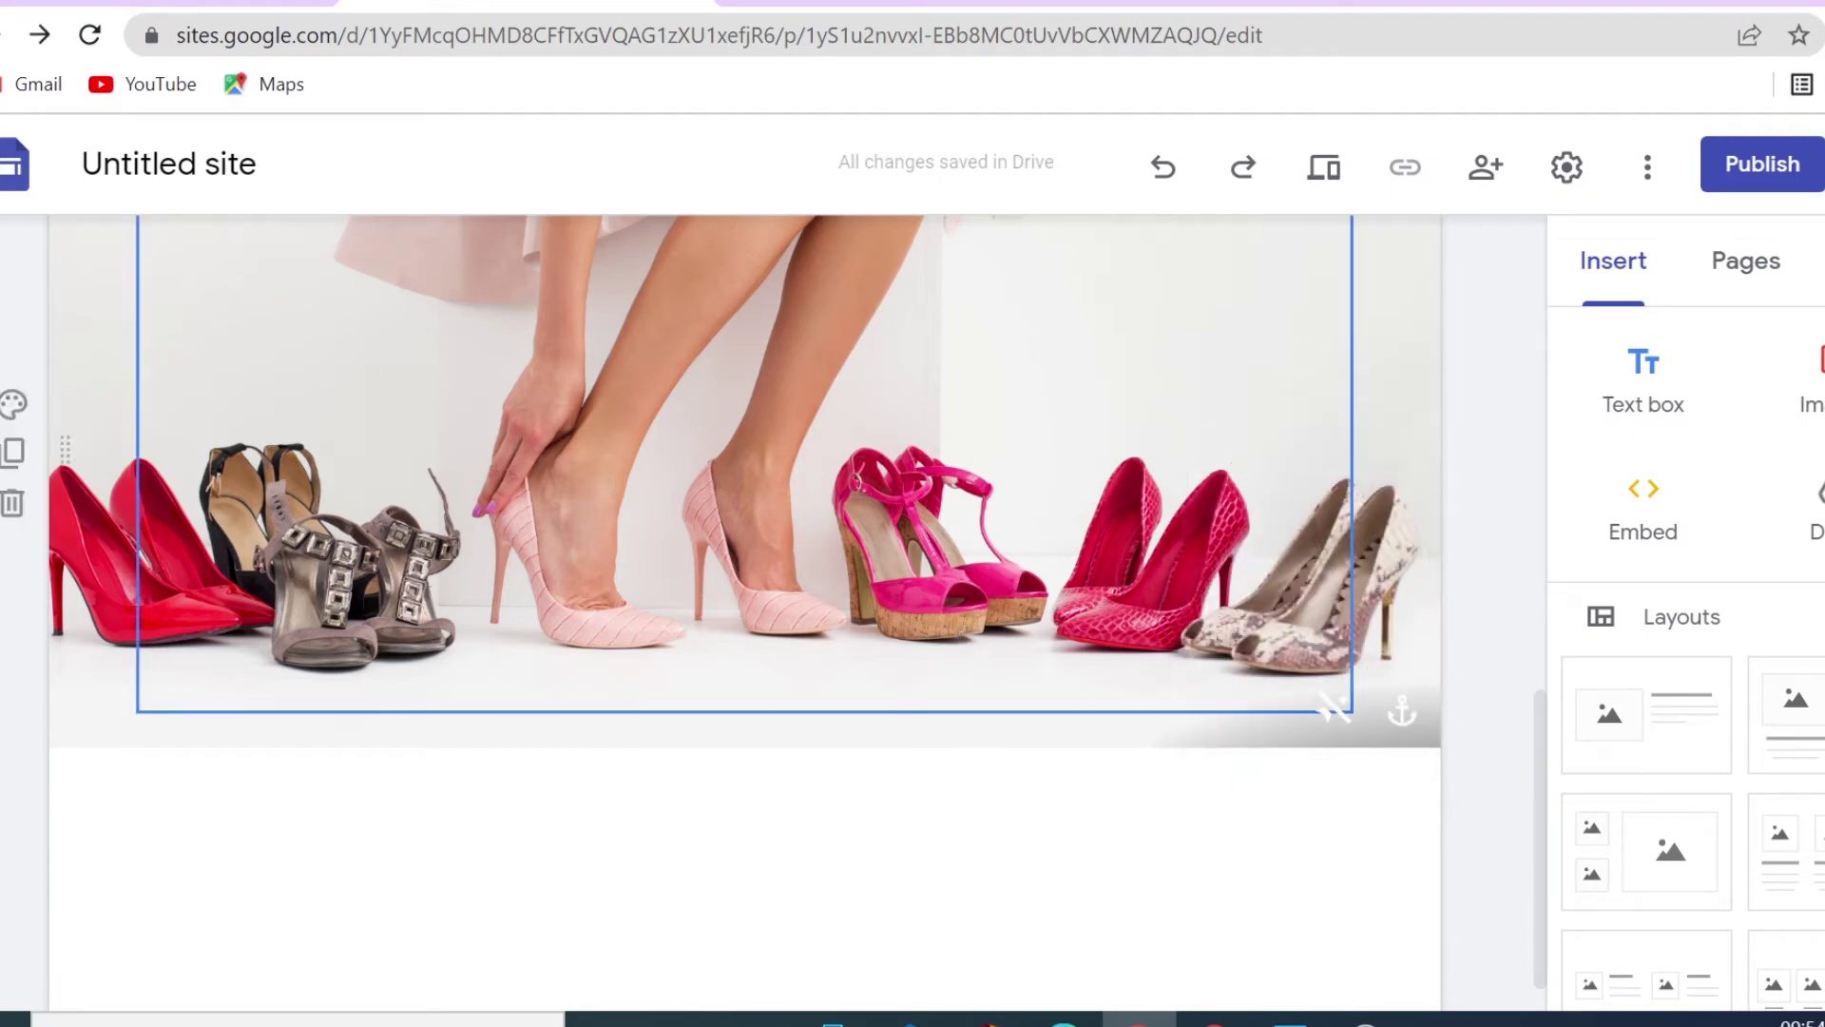
Duplicate the SHOP NOW button section and move the copy below the section with the shoe-row background image
{"action": "scroll", "coordinate": [744, 589], "scroll_direction": "down", "scroll_amount": 1}
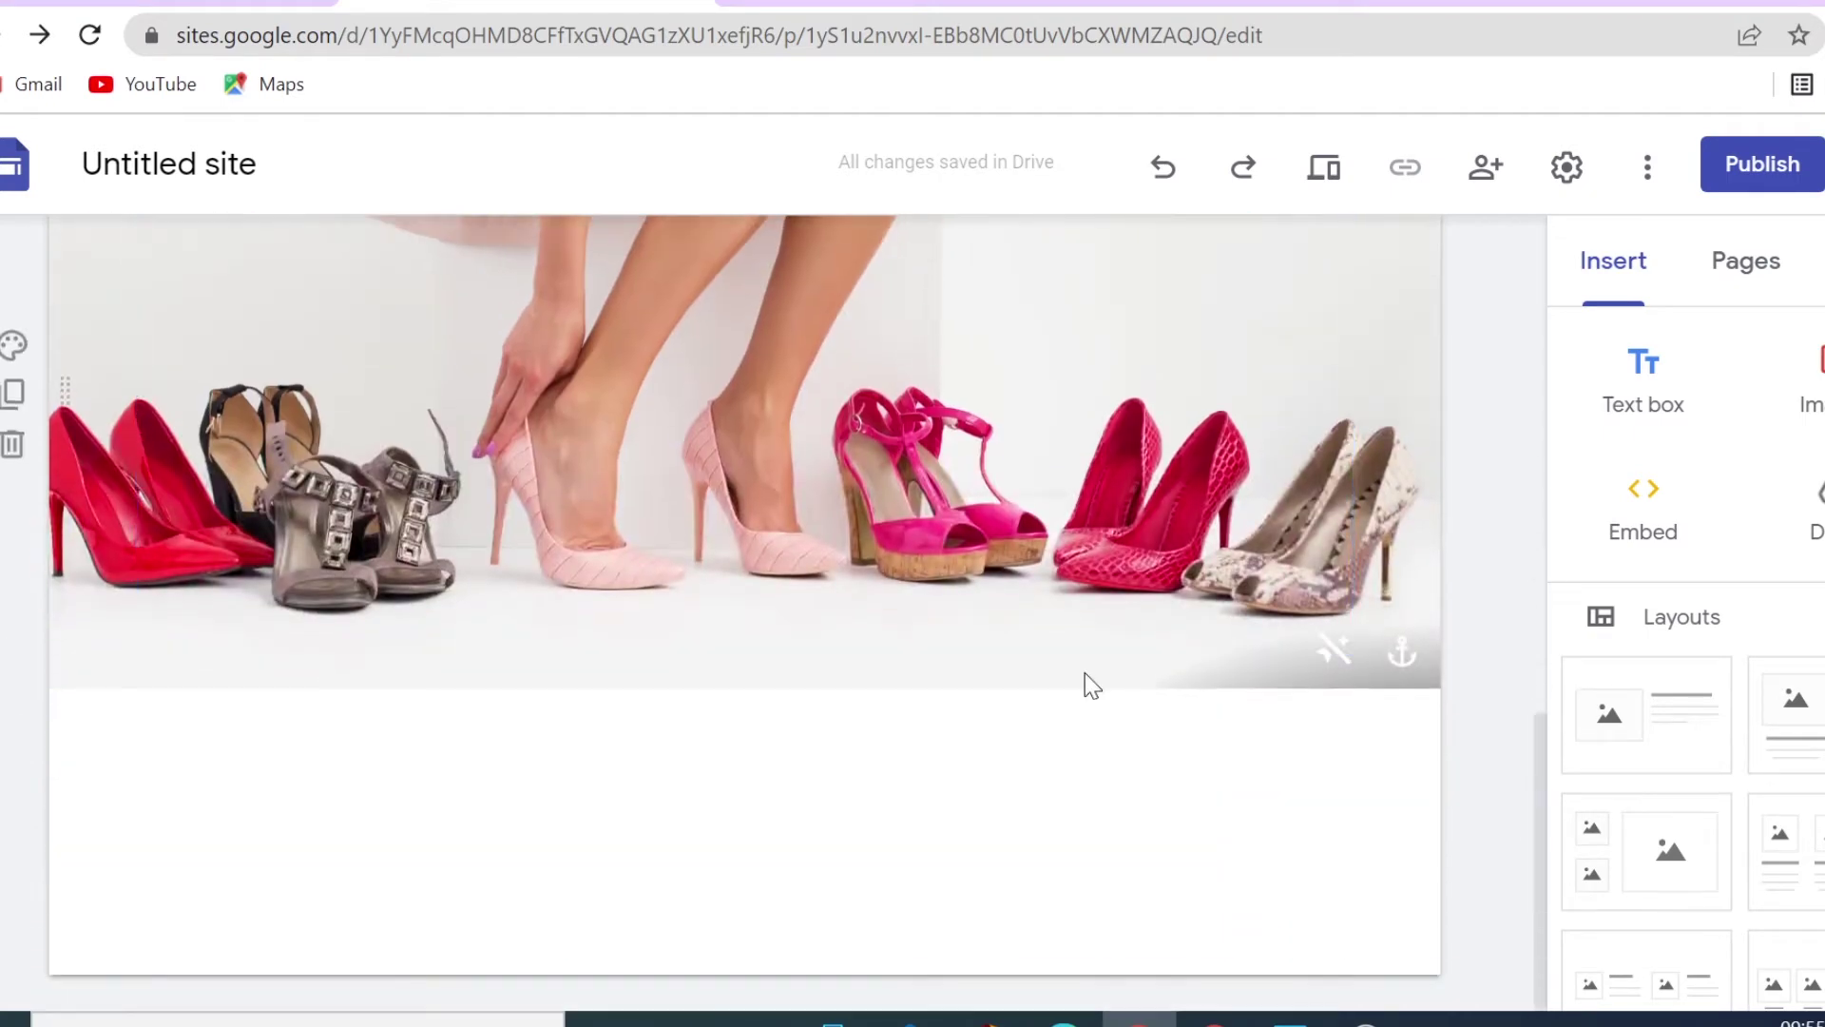
{"action": "scroll", "coordinate": [801, 773], "scroll_direction": "up", "scroll_amount": 5}
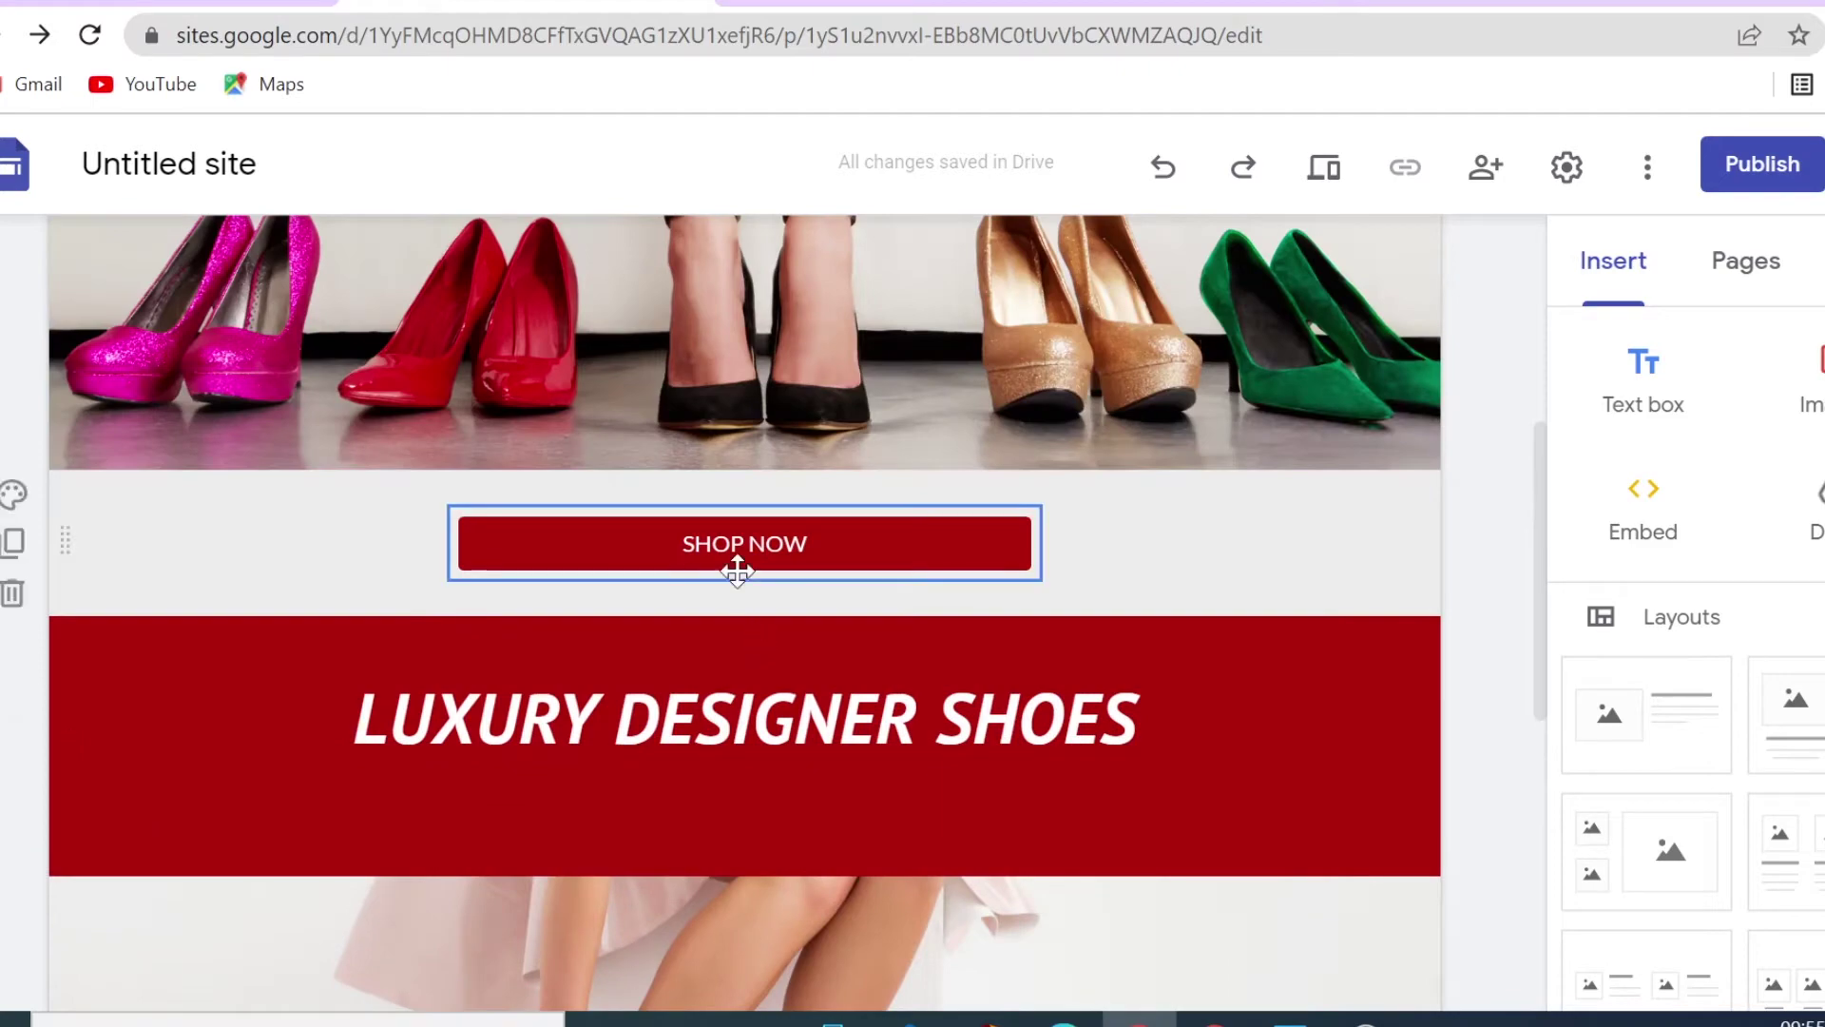
{"action": "left_click", "coordinate": [19, 554]}
{"action": "scroll", "coordinate": [19, 556], "scroll_direction": "down", "scroll_amount": 2}
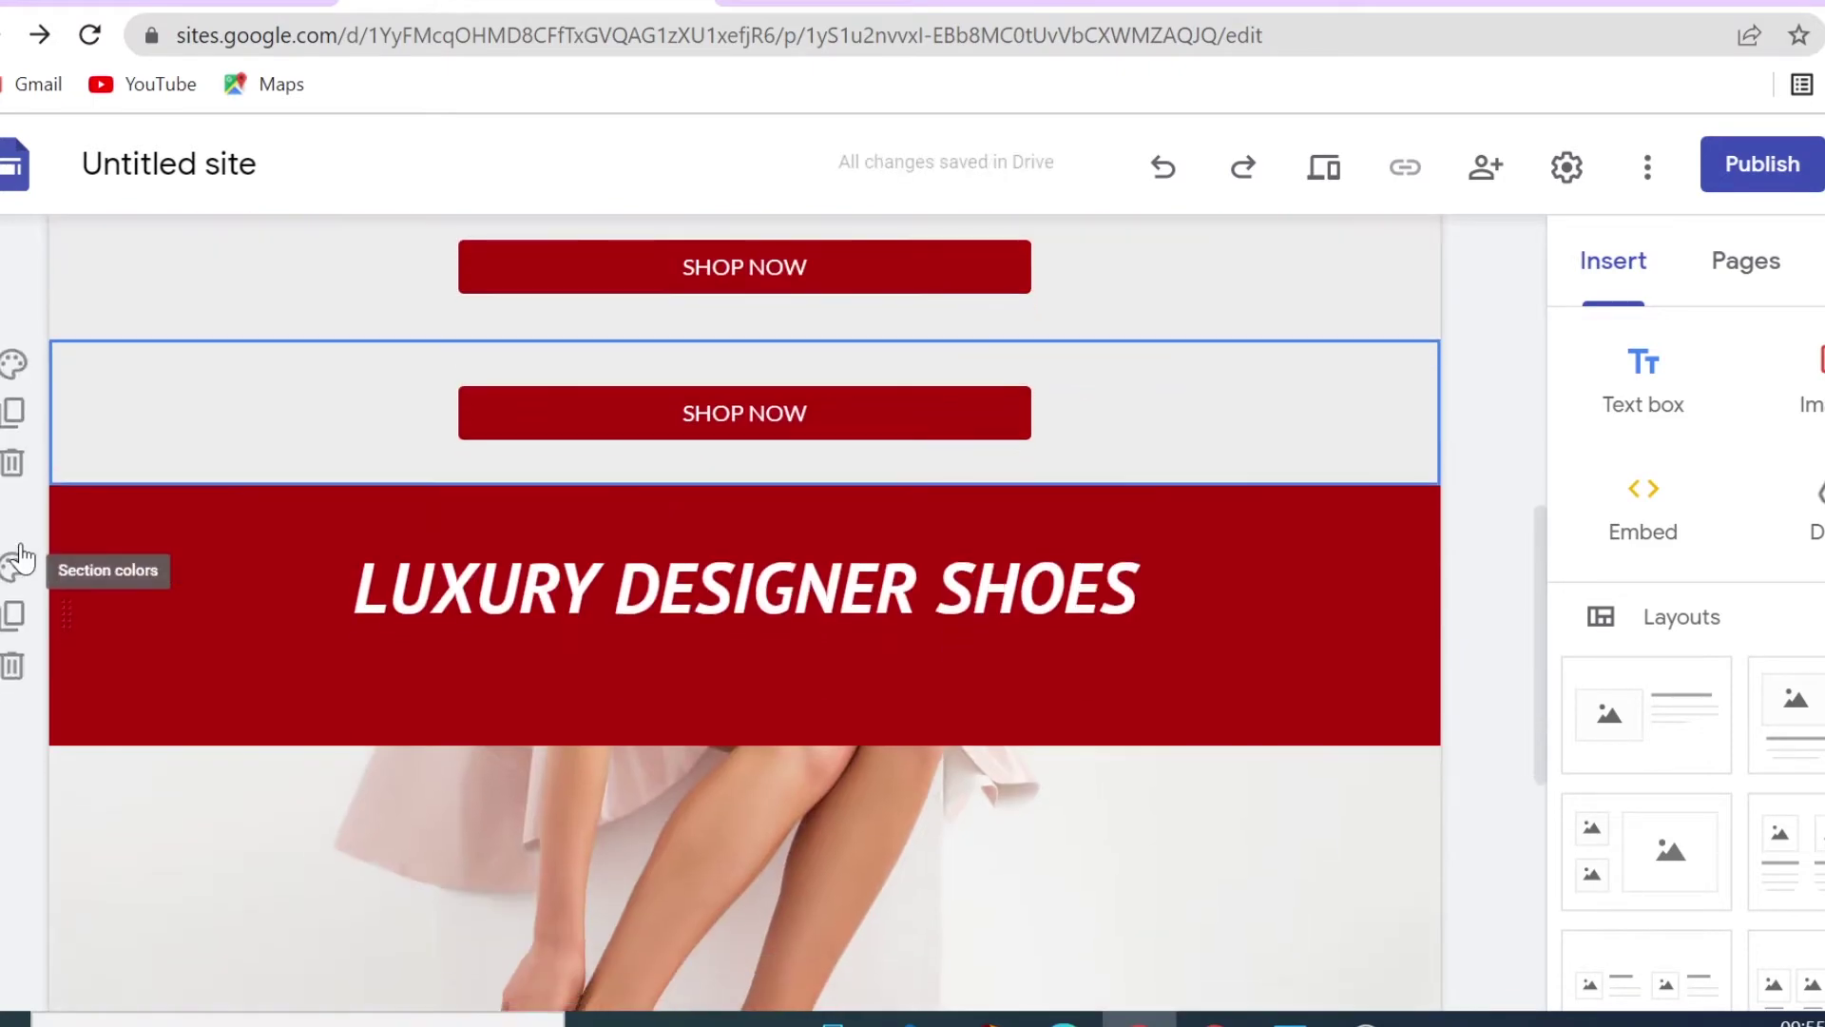
{"action": "left_click_drag", "start_coordinate": [70, 407], "coordinate": [80, 732]}
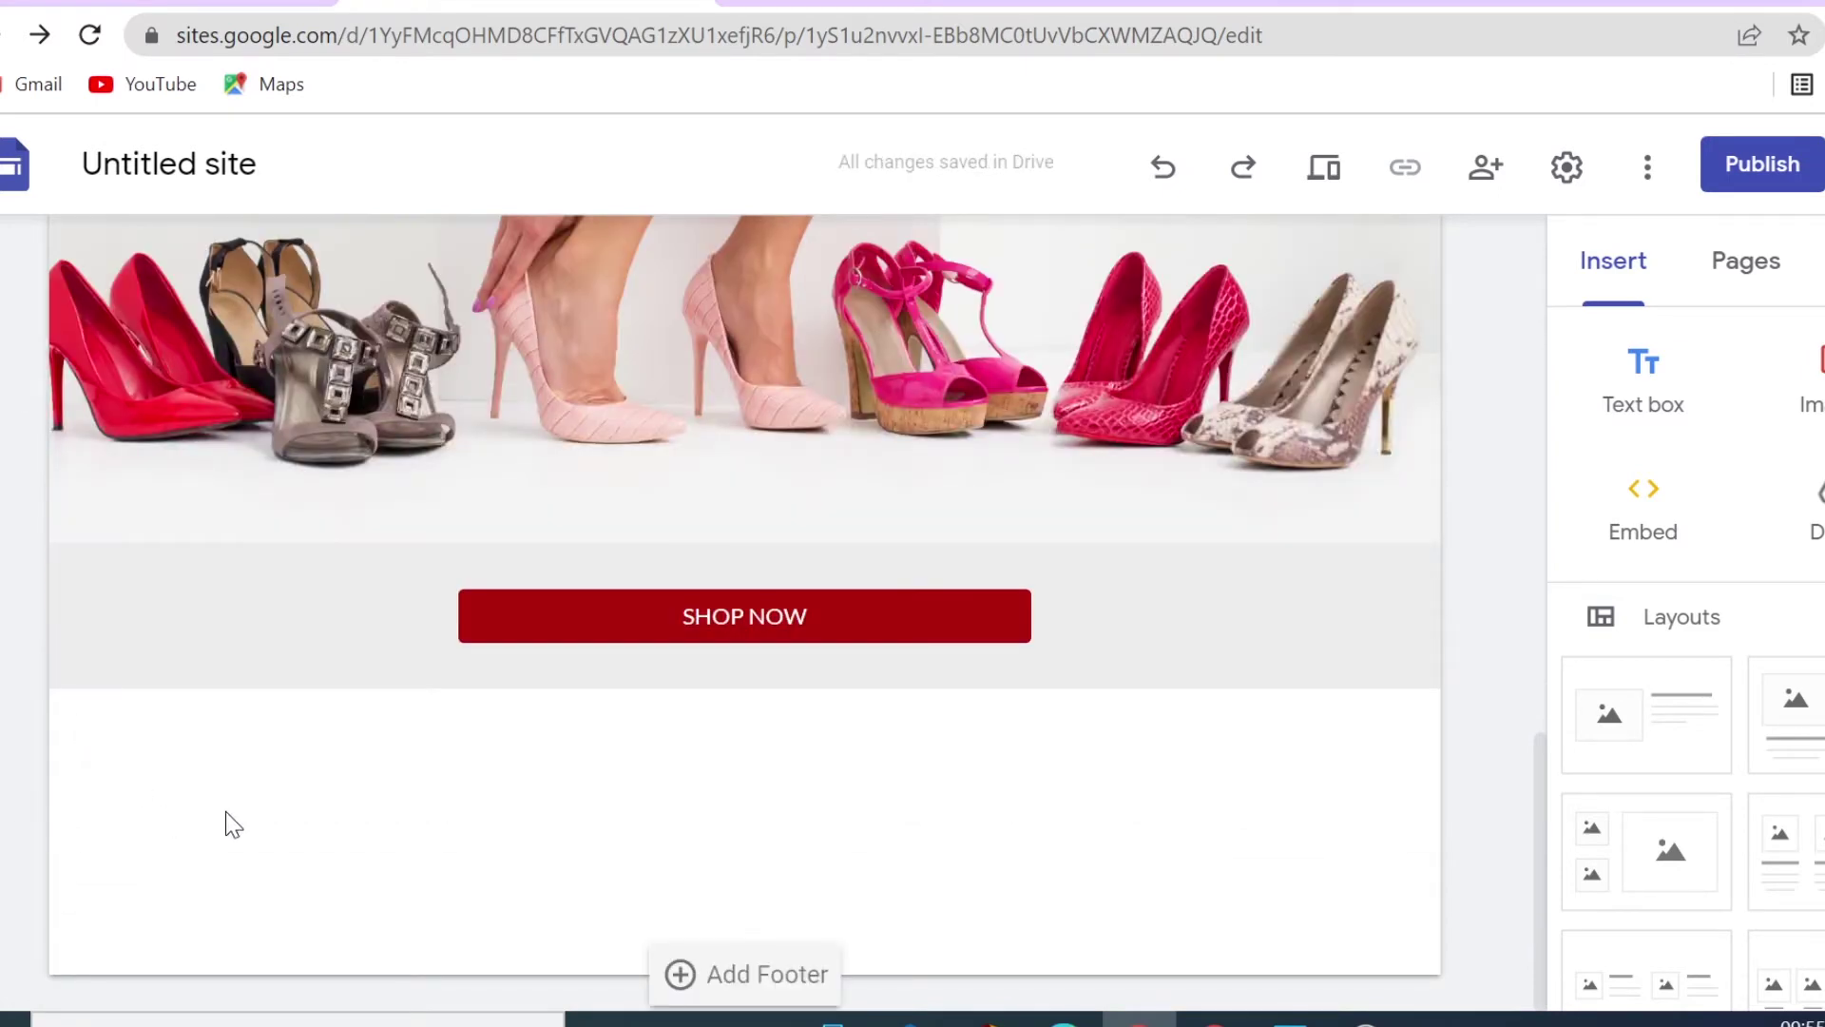
Insert a text box below the second SHOP NOW section, paste the "What is Lorem Ipsum?" text and narrow it to the section's left half
{"action": "double_click", "coordinate": [475, 830]}
{"action": "left_click", "coordinate": [468, 817]}
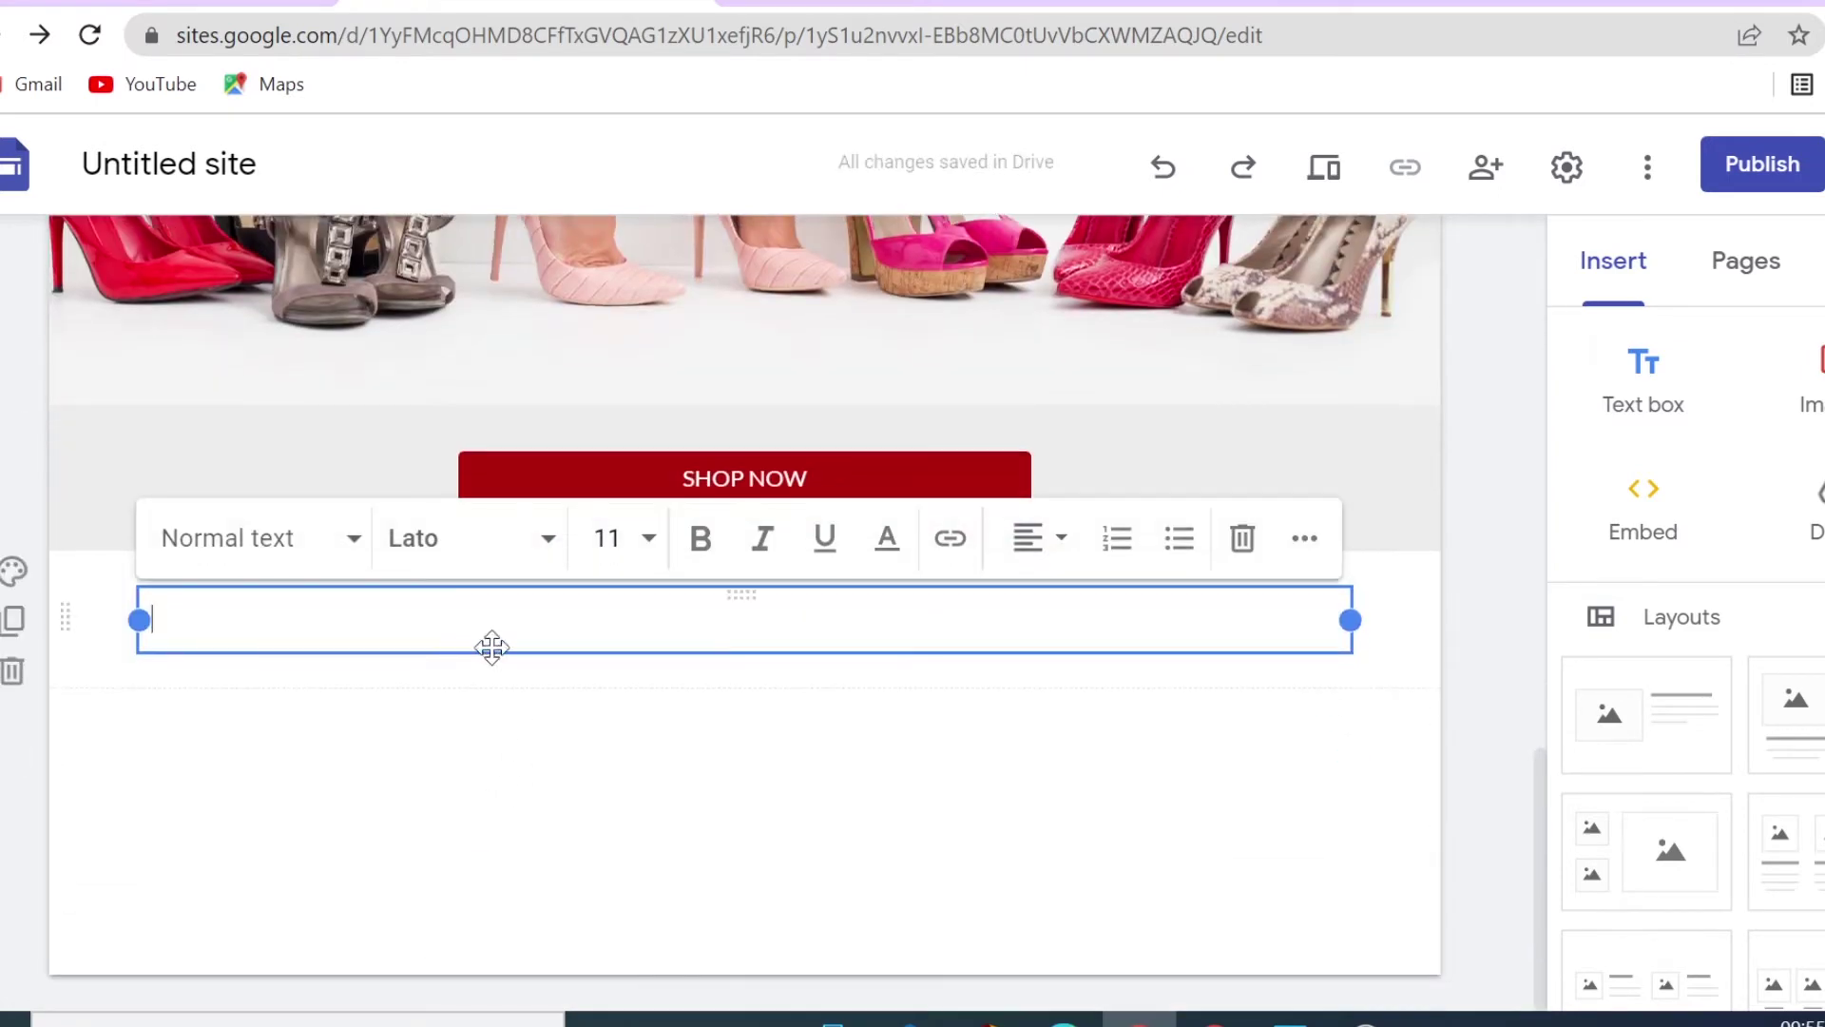
{"action": "right_click", "coordinate": [493, 635]}
{"action": "left_click", "coordinate": [538, 375]}
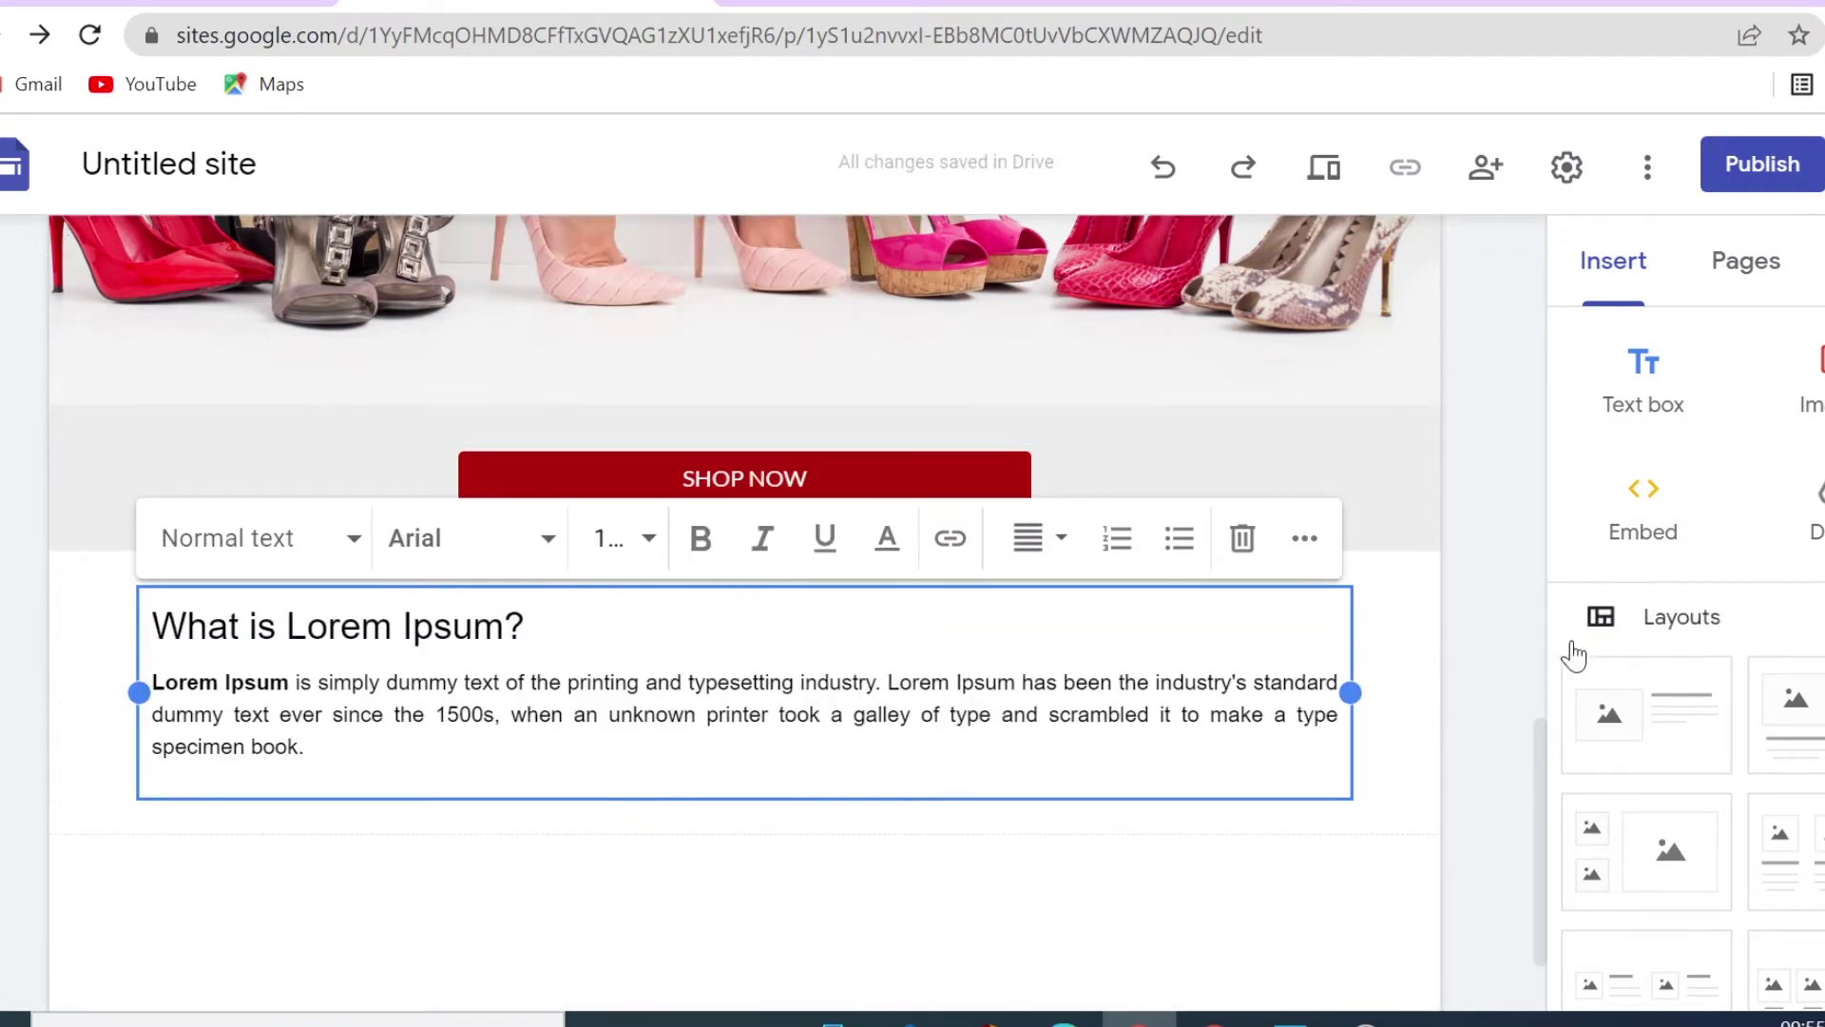
{"action": "left_click_drag", "start_coordinate": [1352, 681], "coordinate": [729, 723]}
{"action": "left_click", "coordinate": [1086, 773]}
Upload the image "Untitled design (65)" from the shoes folder beside the Lorem Ipsum text
{"action": "scroll", "coordinate": [1084, 761], "scroll_direction": "down", "scroll_amount": 2}
{"action": "double_click", "coordinate": [1062, 596]}
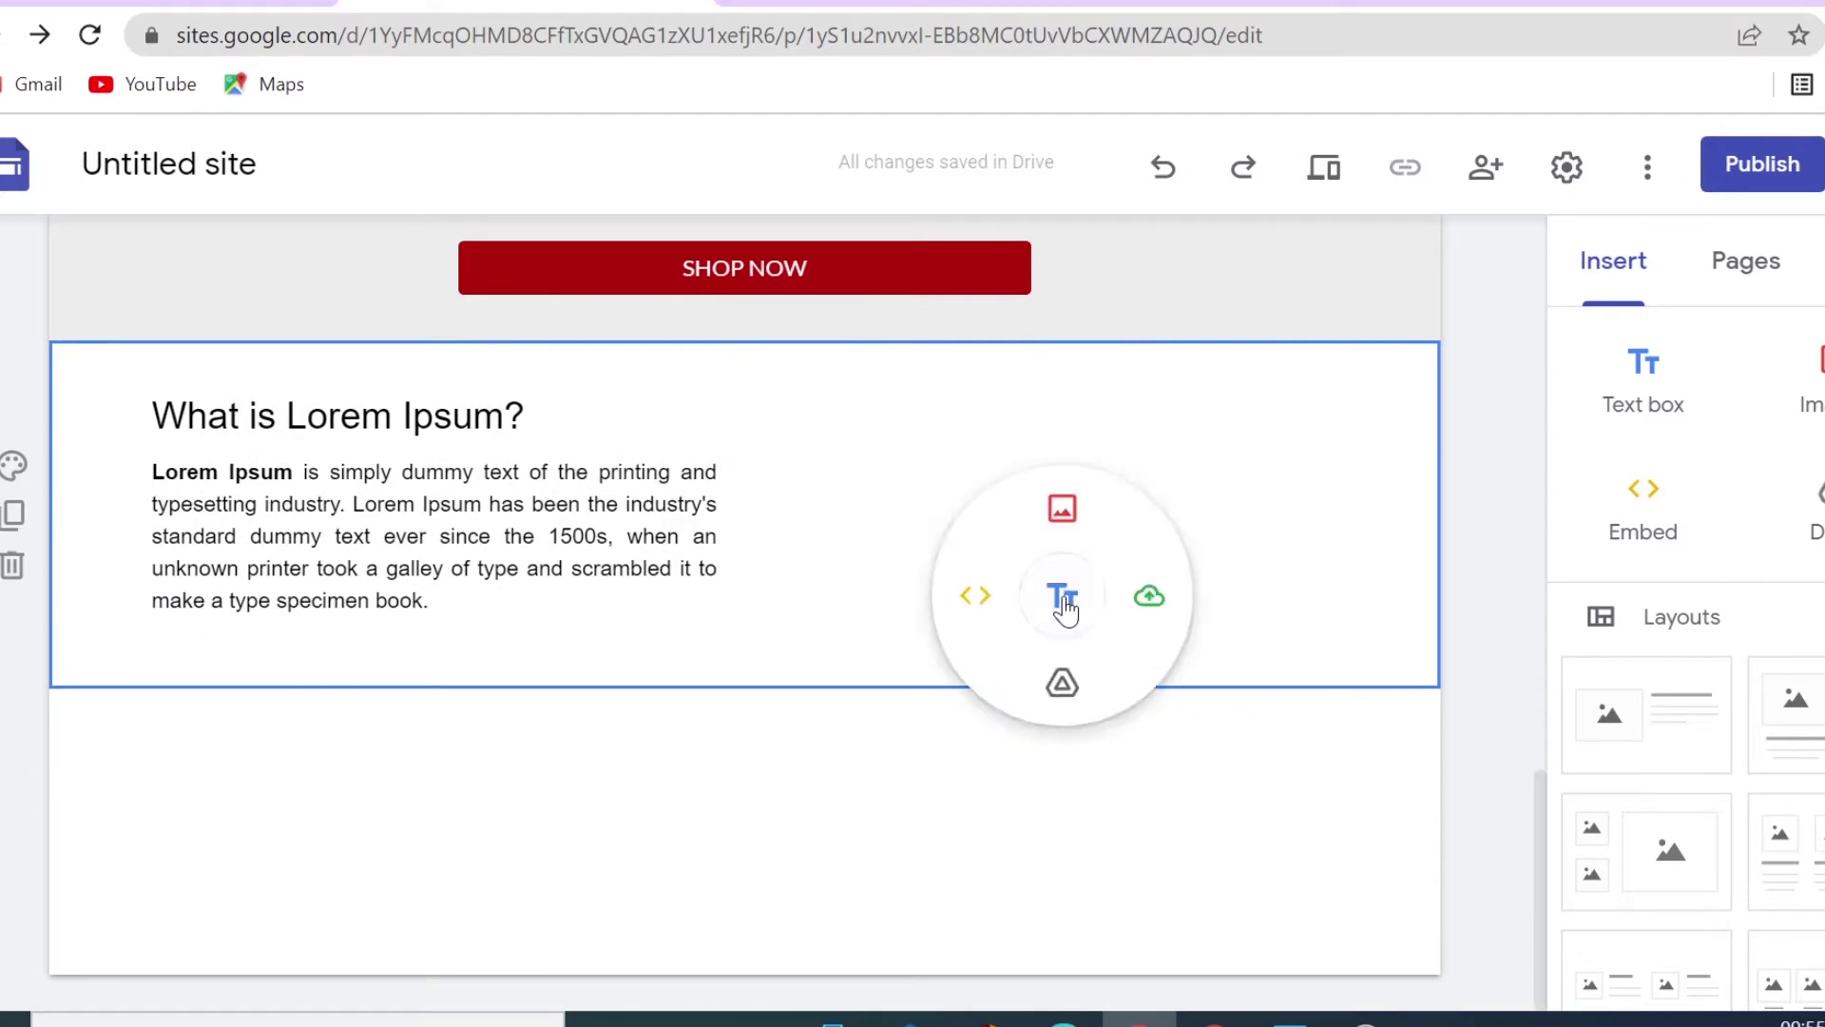
{"action": "left_click", "coordinate": [1162, 618]}
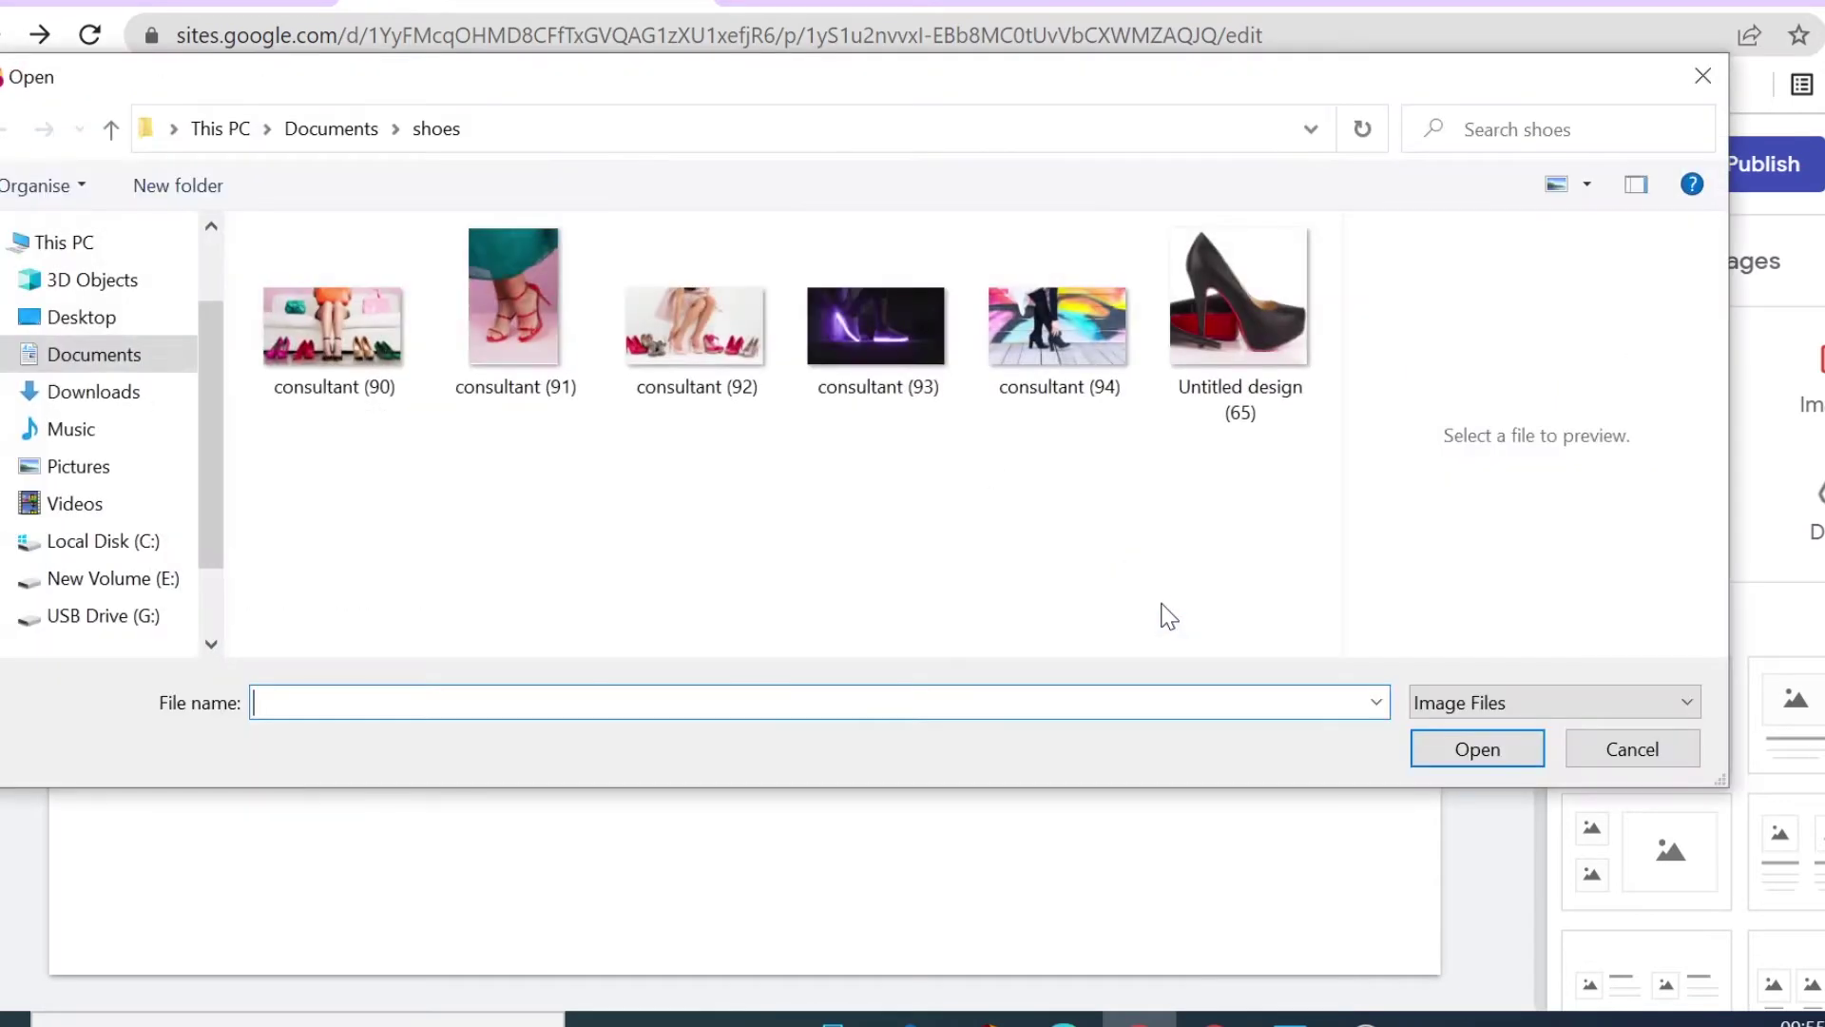
{"action": "left_click", "coordinate": [1223, 360]}
{"action": "left_click", "coordinate": [1462, 760]}
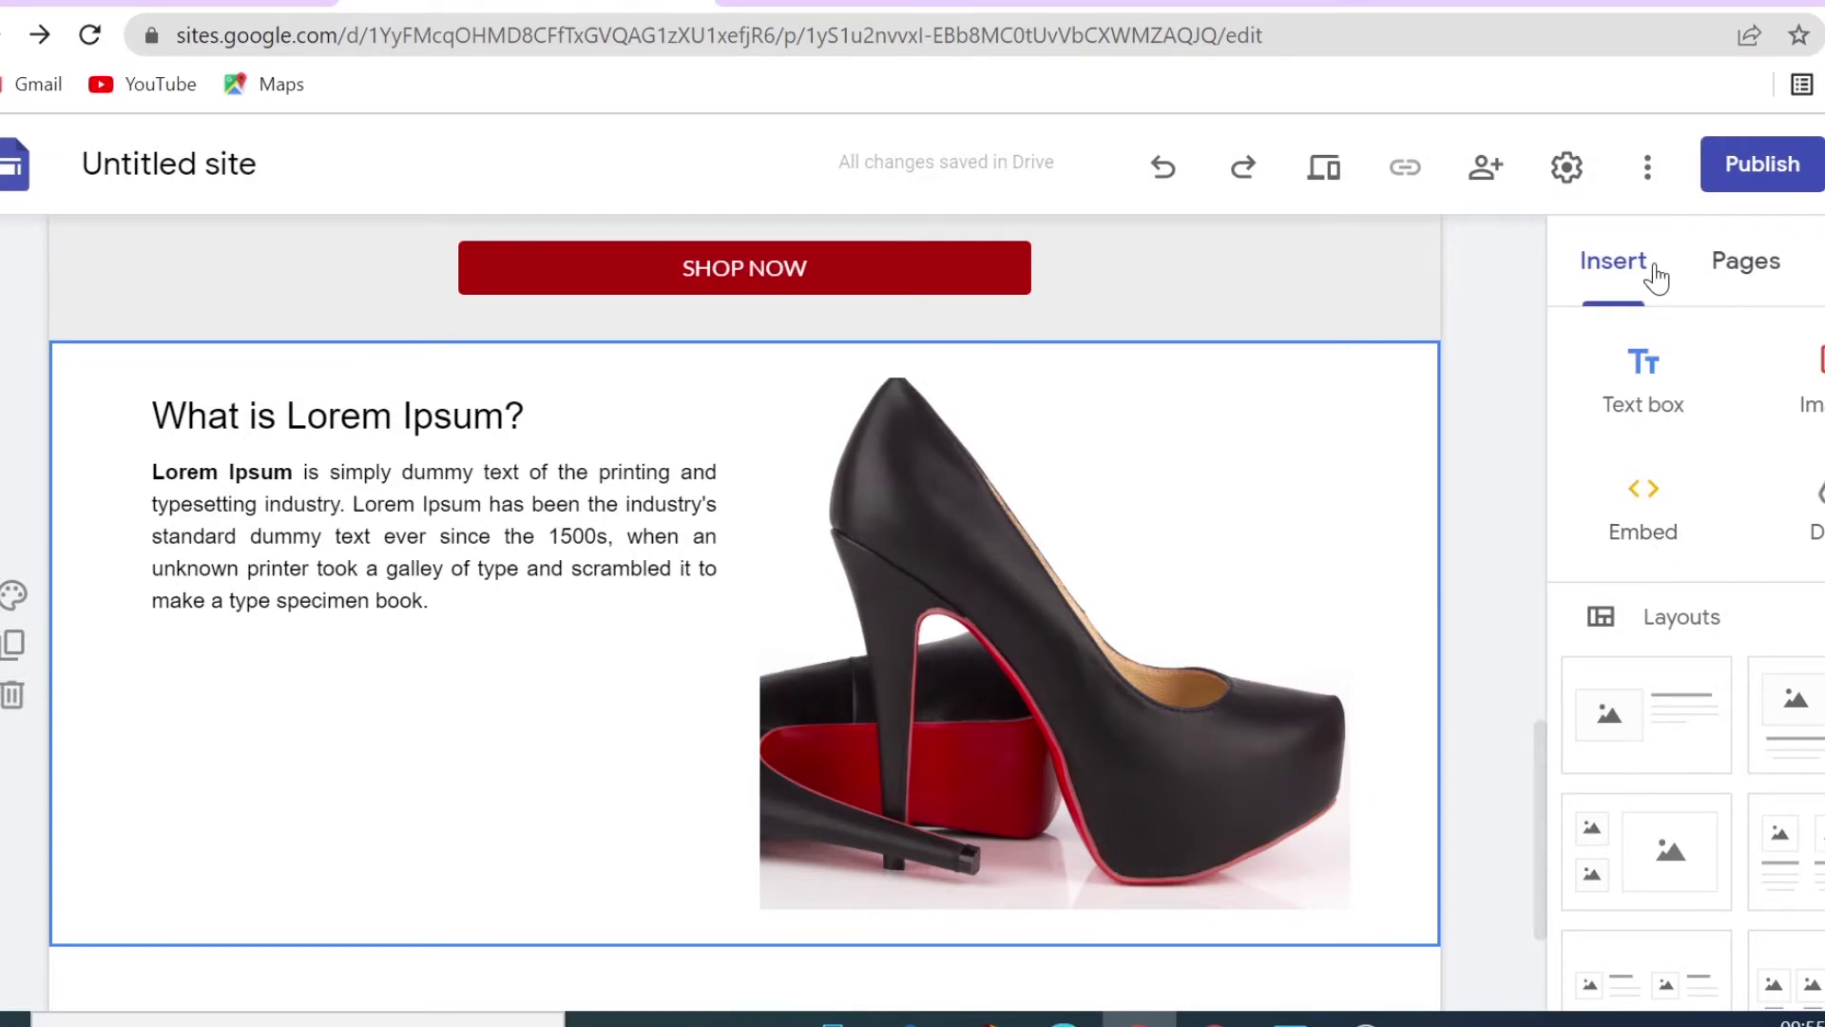
Start a web embed below the Lorem Ipsum text and paste the email signup form's HTML as its embed code
{"action": "double_click", "coordinate": [395, 775]}
{"action": "left_click", "coordinate": [298, 760]}
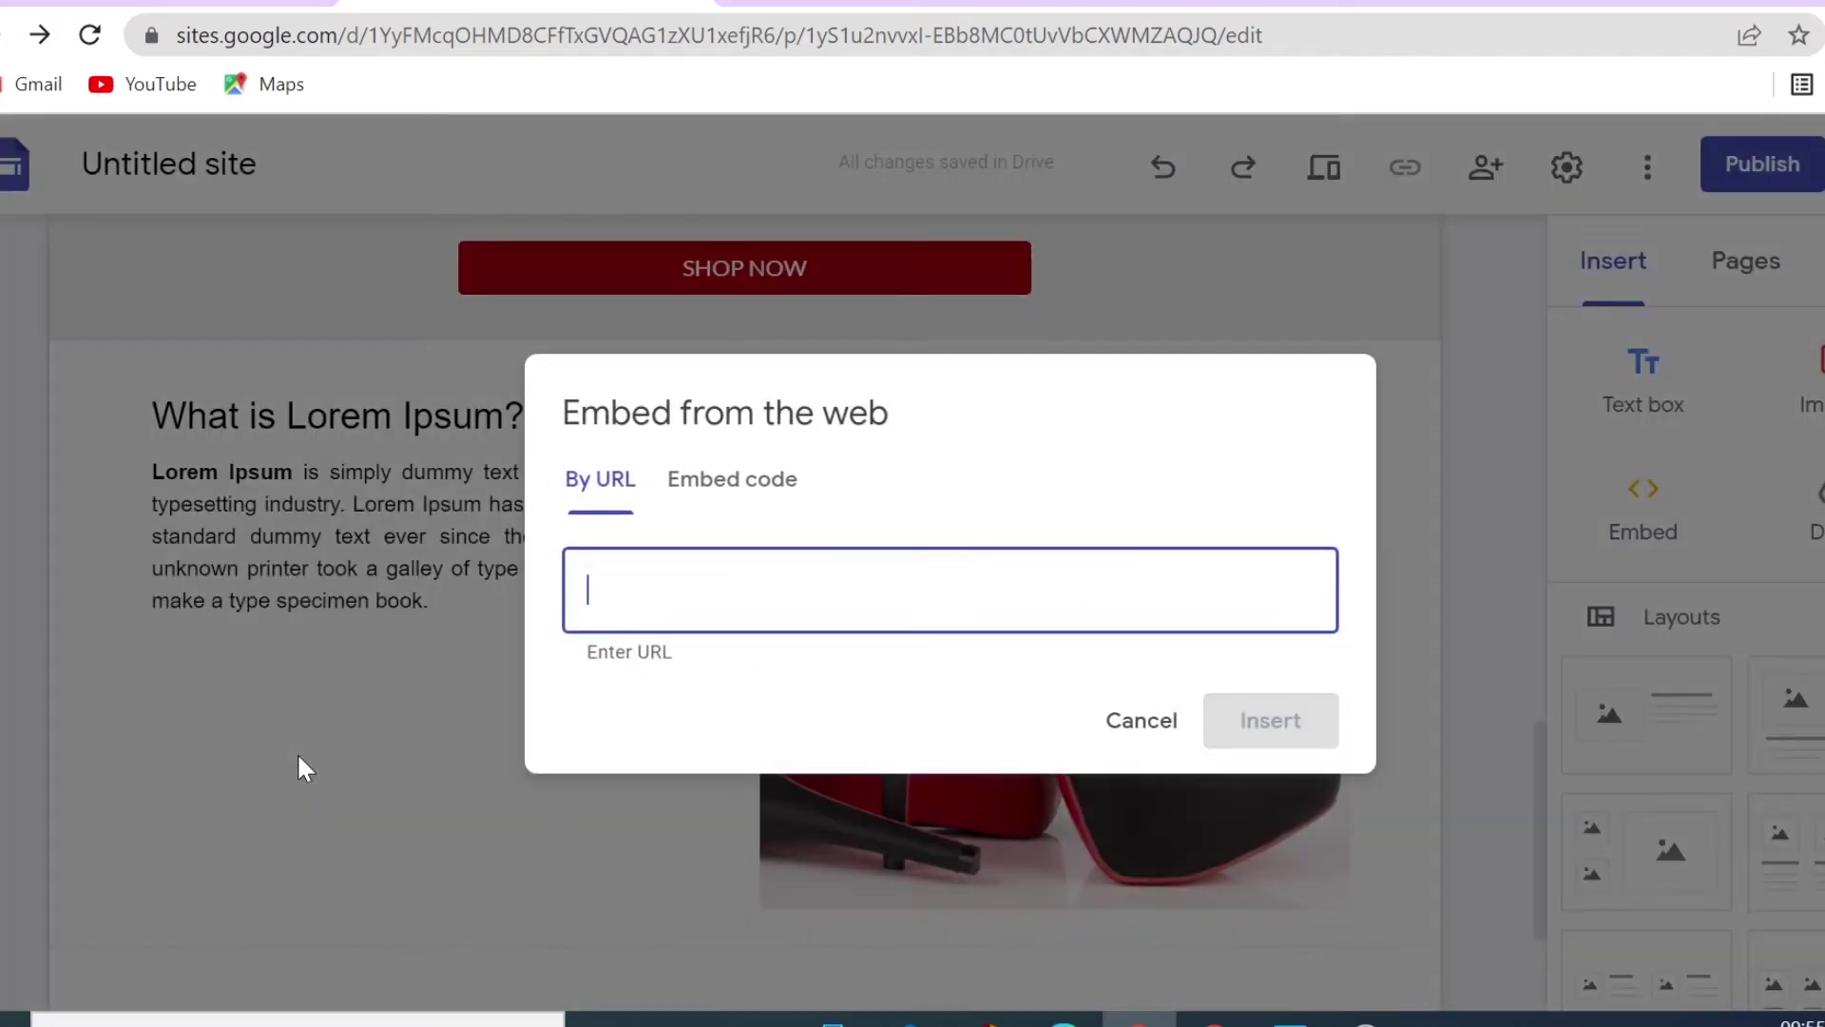
{"action": "left_click", "coordinate": [680, 481]}
{"action": "right_click", "coordinate": [622, 542]}
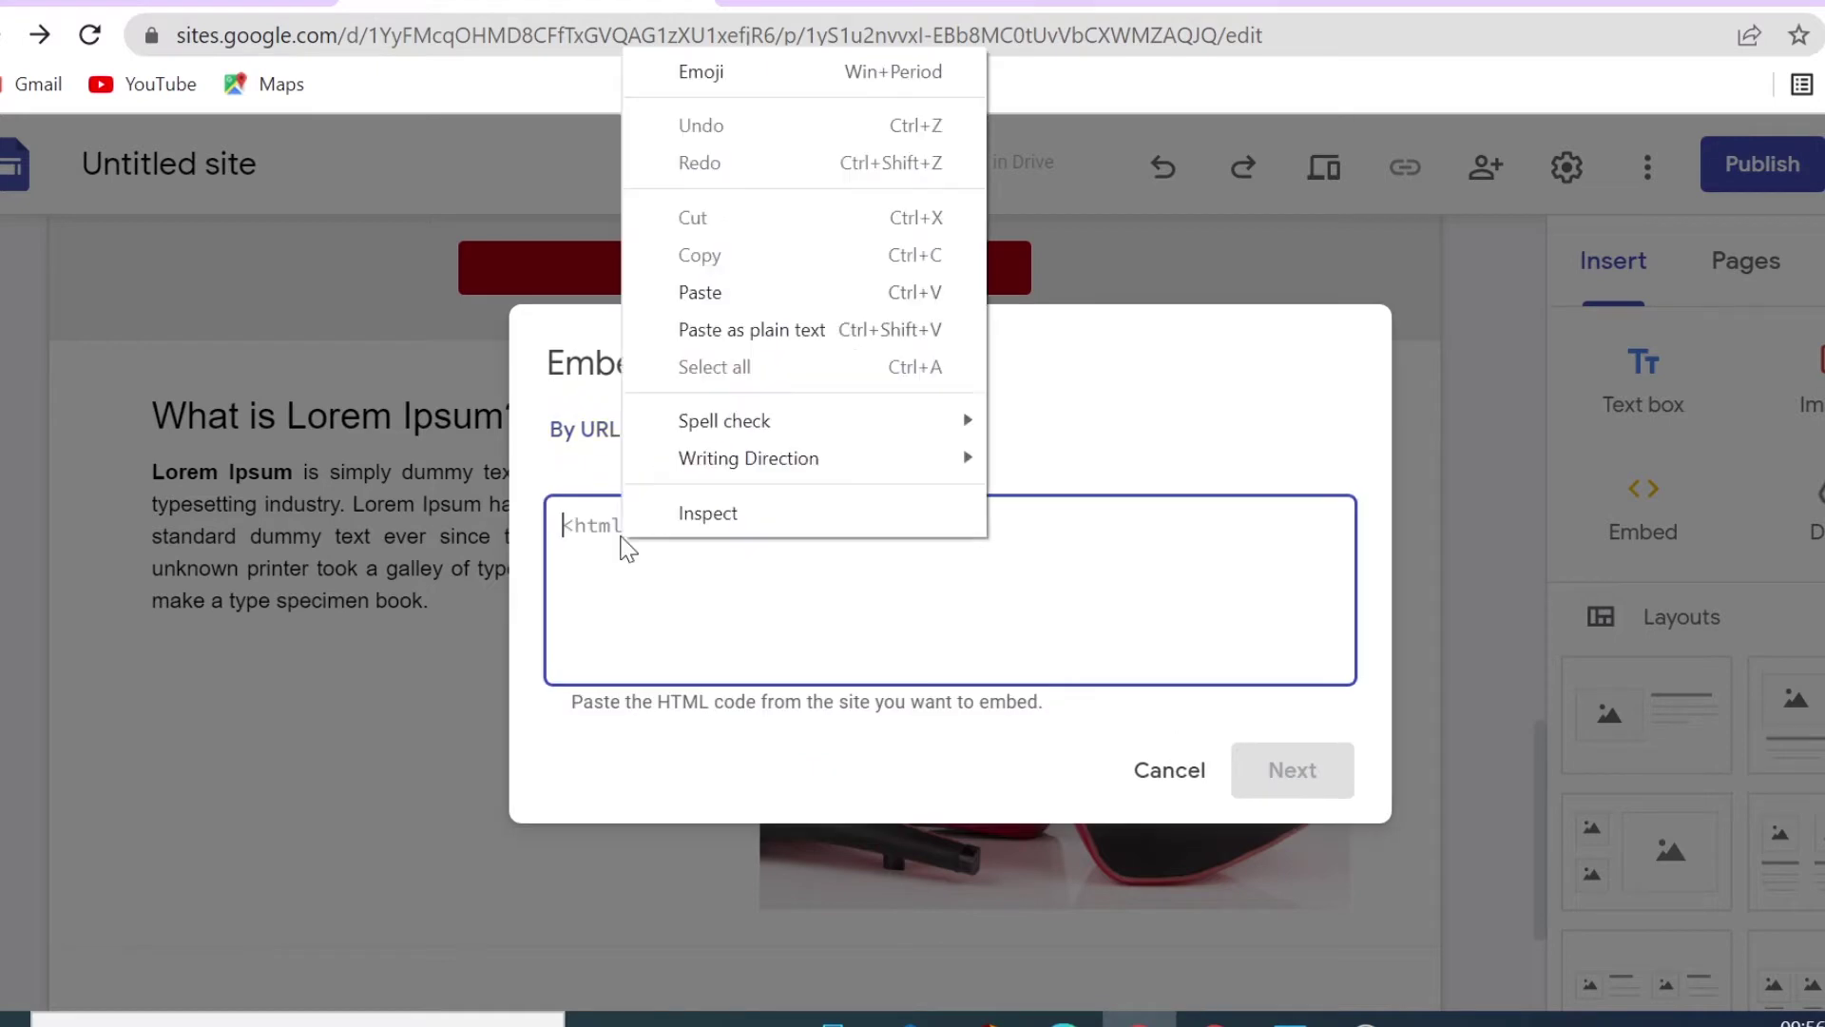
{"action": "left_click", "coordinate": [694, 295]}
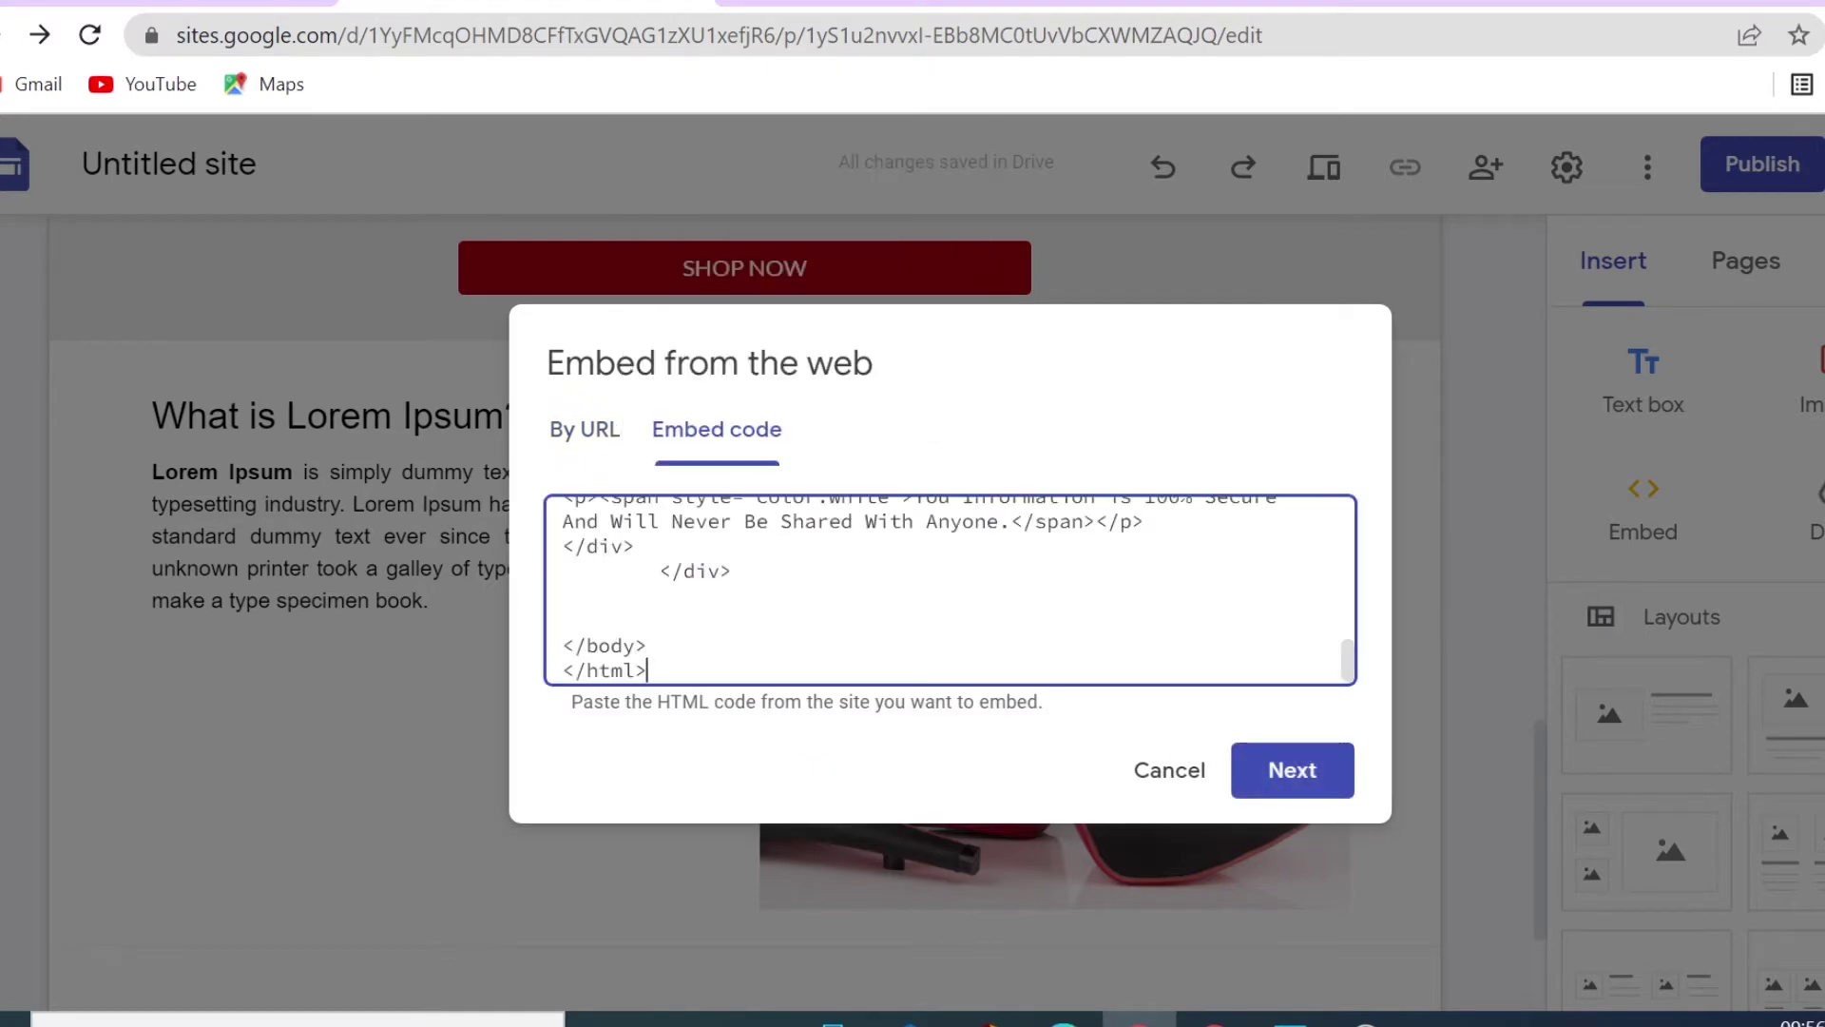
Review the "GET THE LATEST DEALS" button text and styling in the embed code and insert the email signup form
{"action": "scroll", "coordinate": [950, 590], "scroll_direction": "up", "scroll_amount": 2}
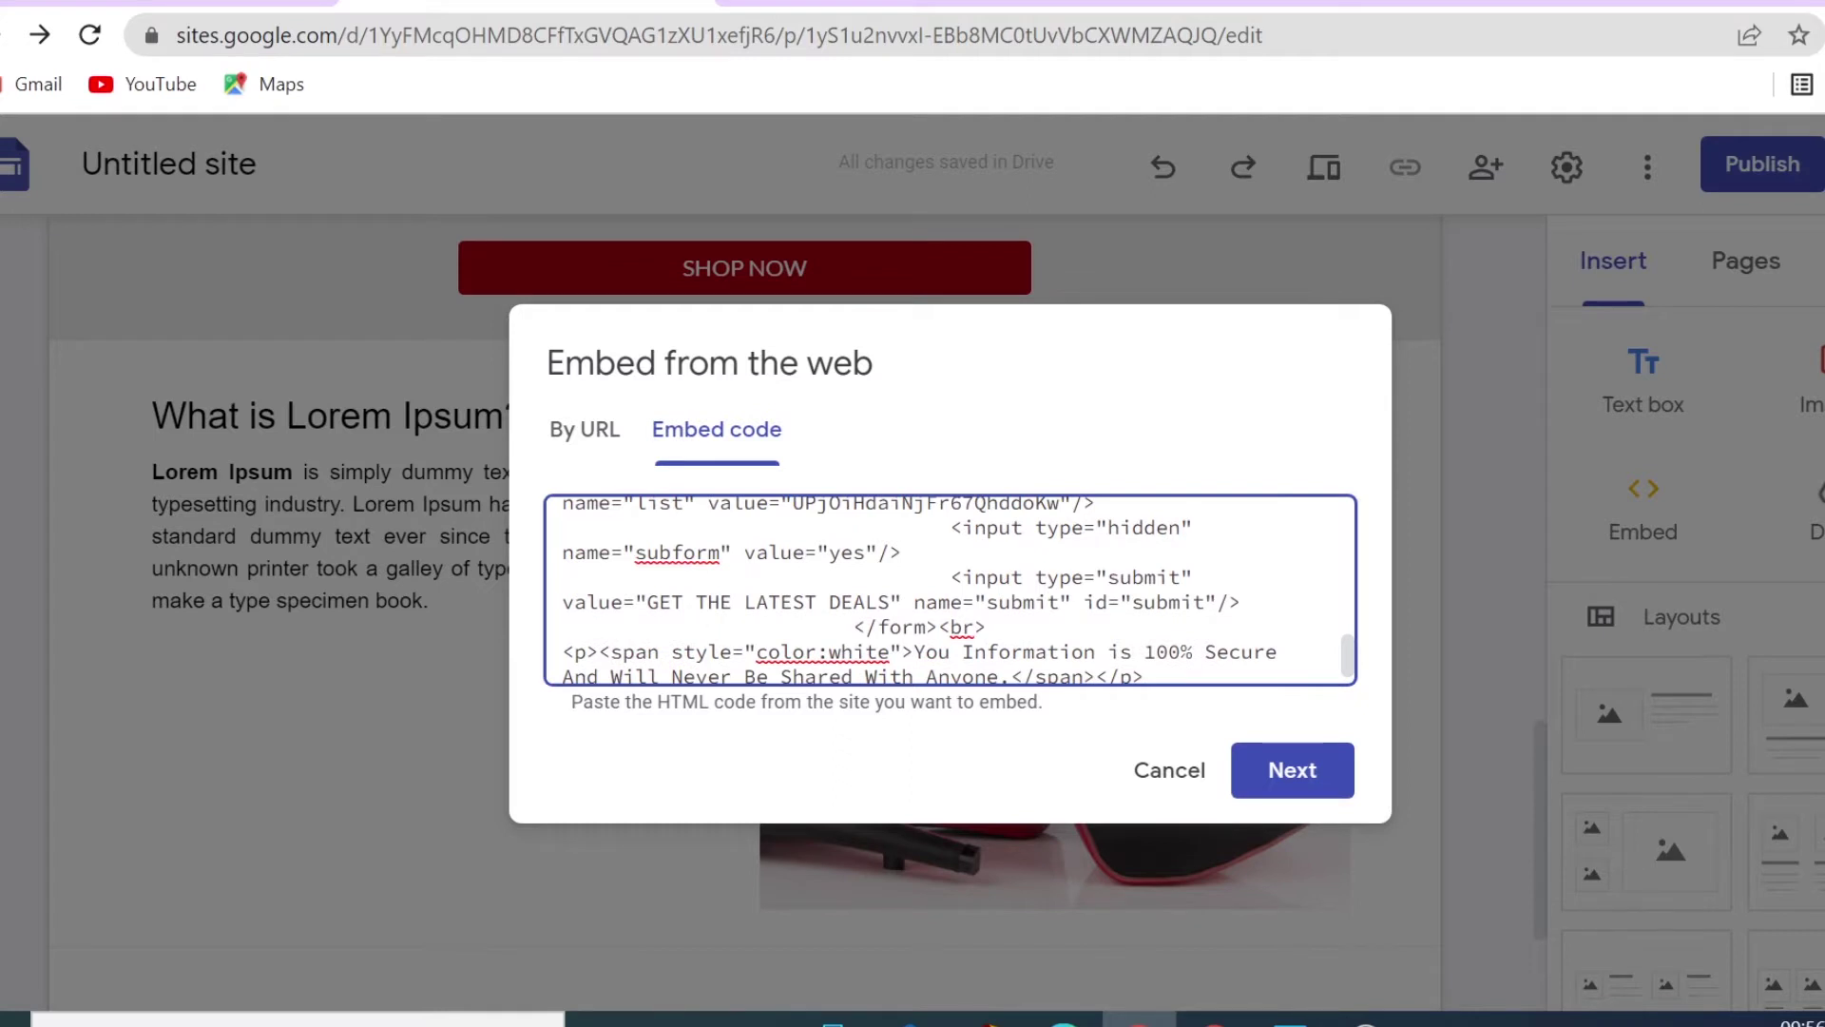
{"action": "left_click_drag", "start_coordinate": [648, 602], "coordinate": [890, 601]}
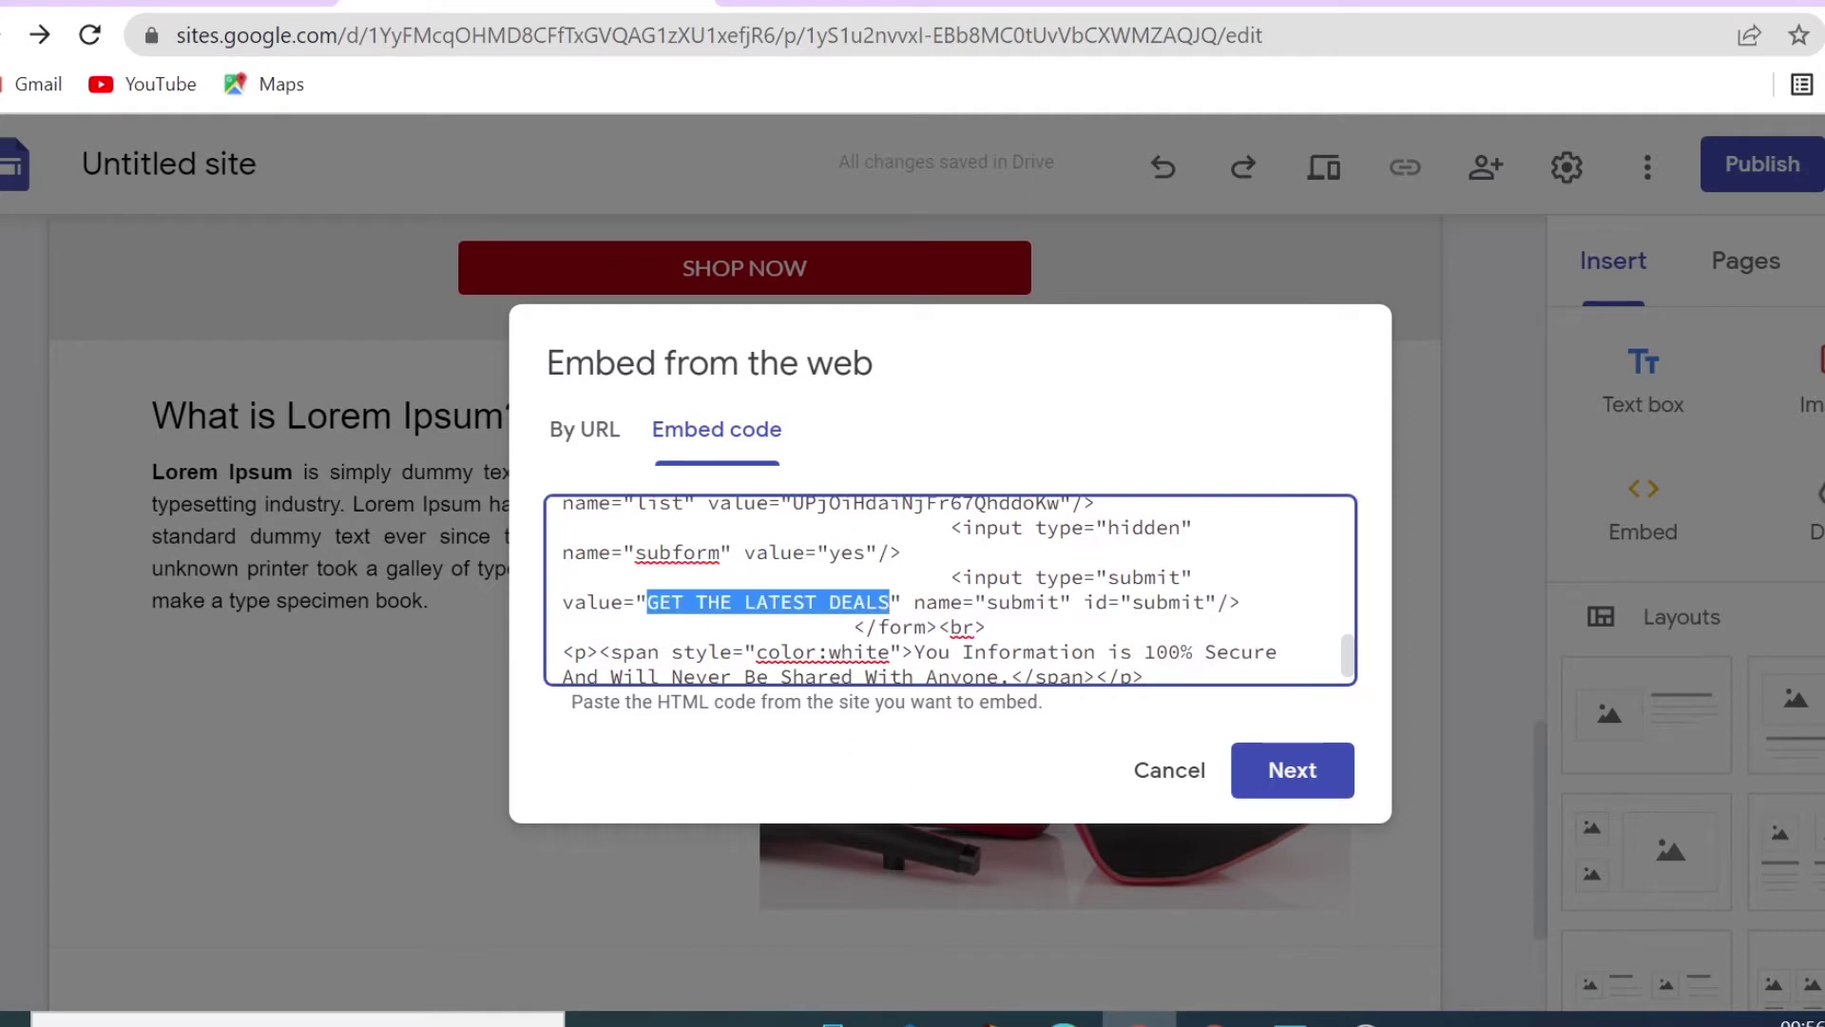
{"action": "scroll", "coordinate": [949, 589], "scroll_direction": "up", "scroll_amount": 8}
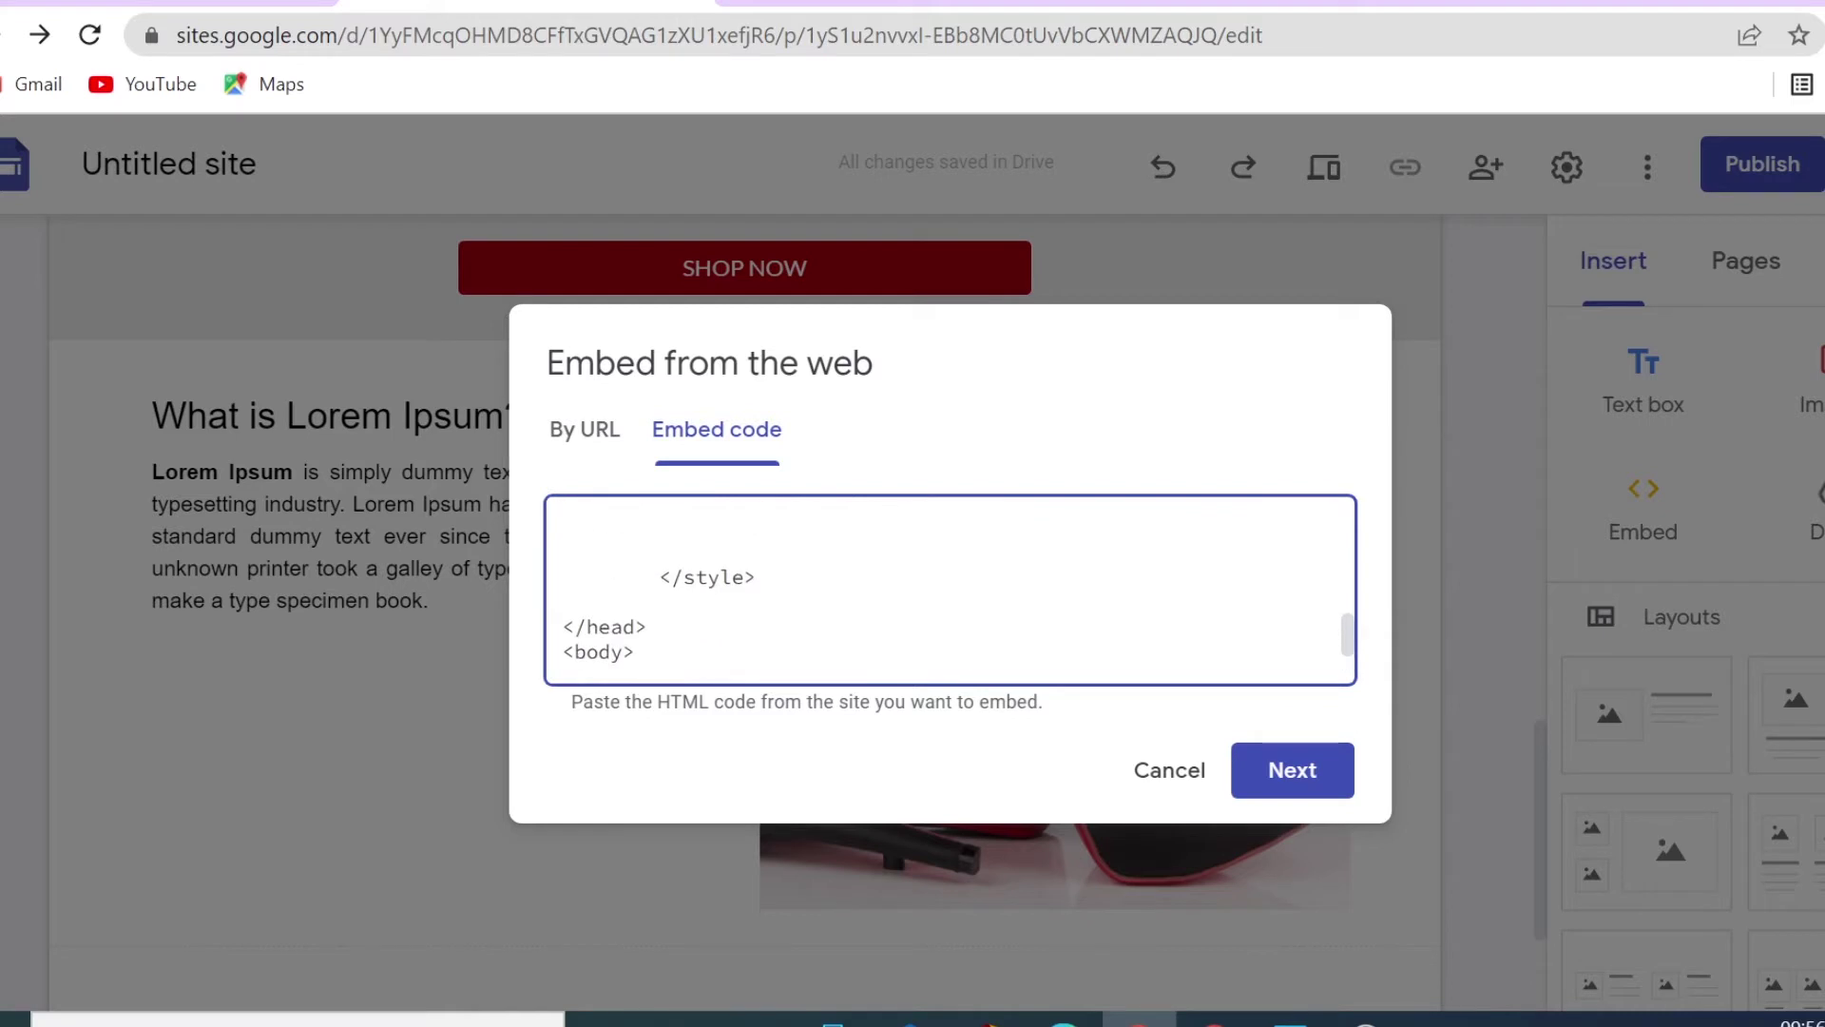
{"action": "scroll", "coordinate": [950, 589], "scroll_direction": "up", "scroll_amount": 2}
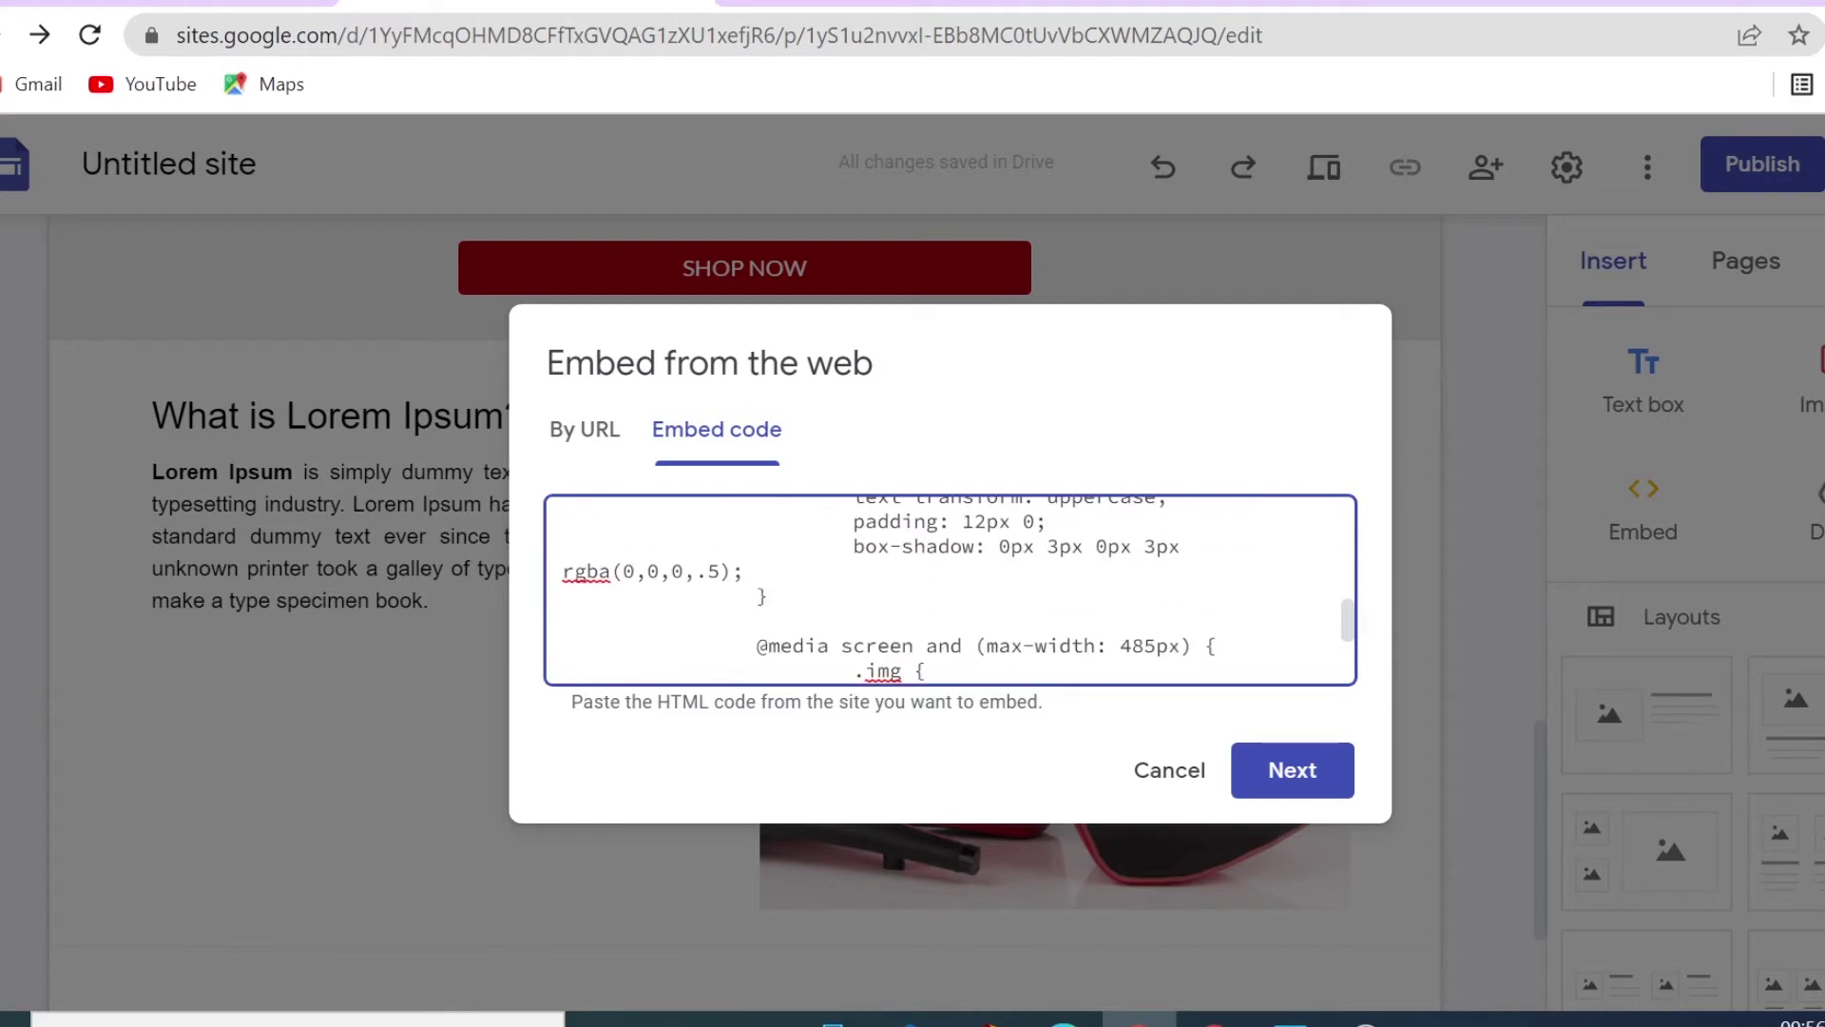
{"action": "scroll", "coordinate": [949, 589], "scroll_direction": "up", "scroll_amount": 2}
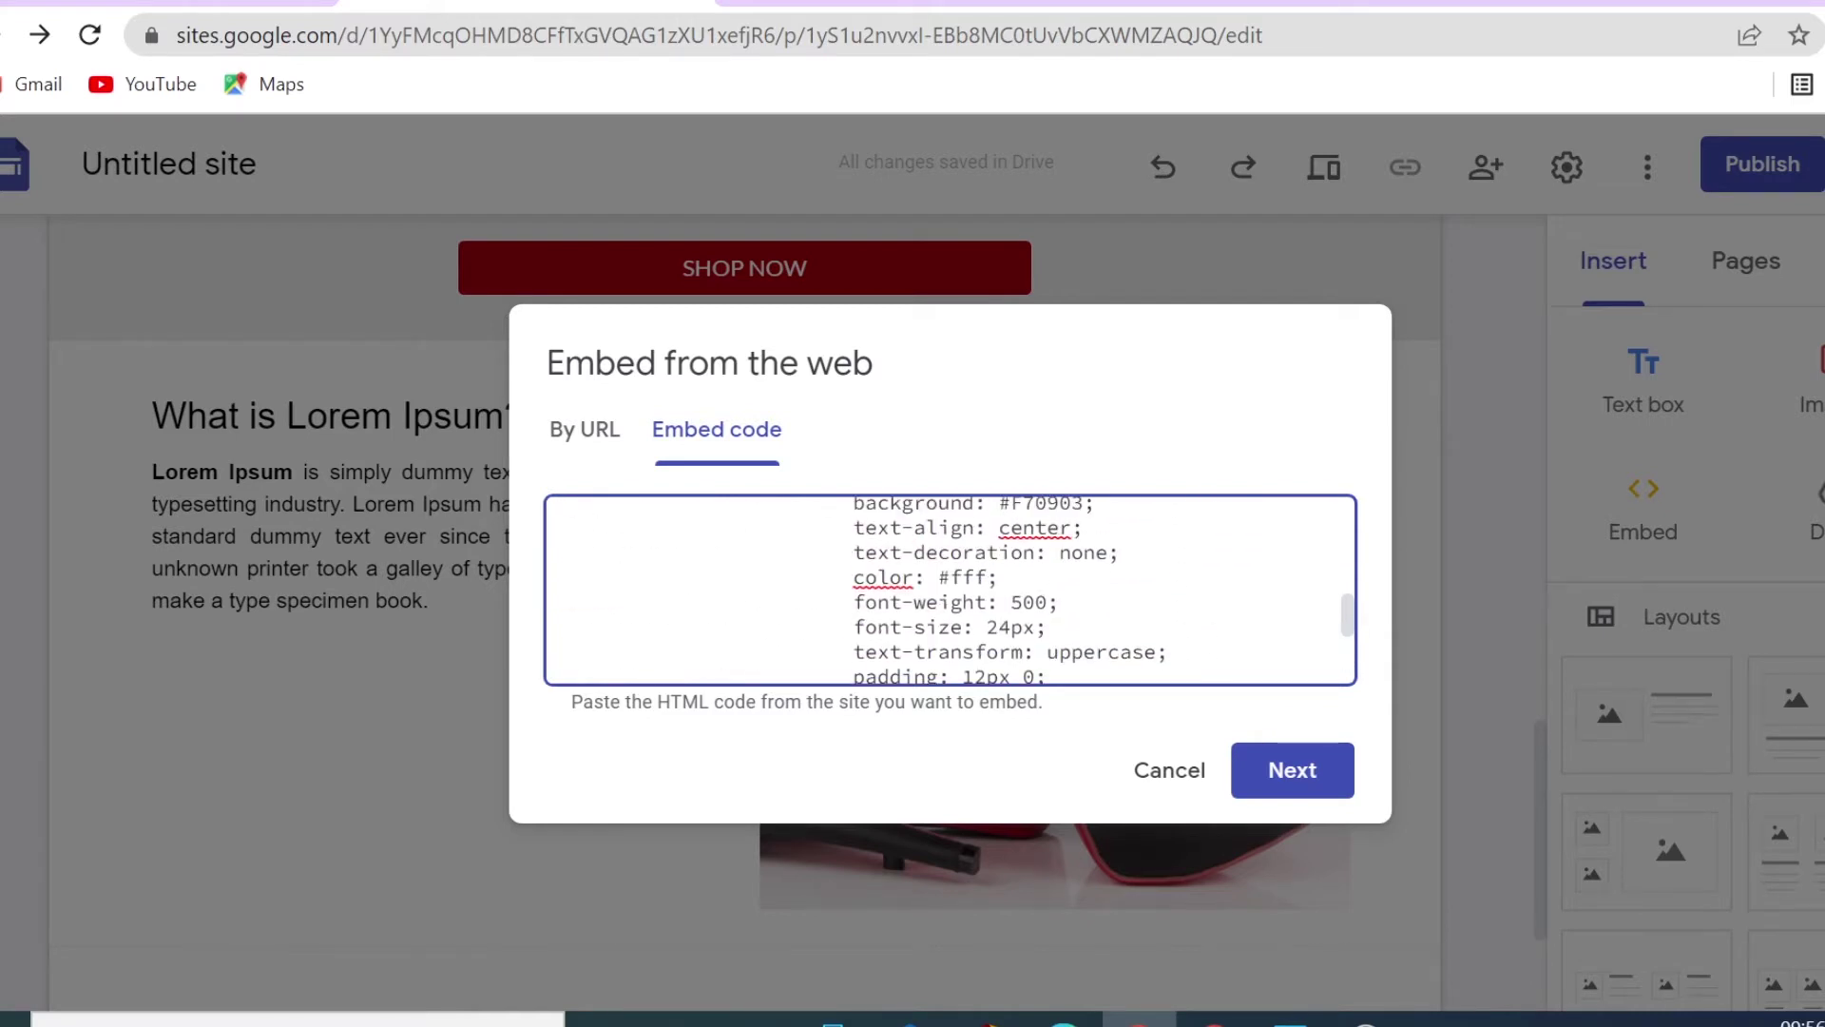
{"action": "scroll", "coordinate": [950, 590], "scroll_direction": "up", "scroll_amount": 2}
{"action": "left_click_drag", "start_coordinate": [999, 658], "coordinate": [1059, 658]}
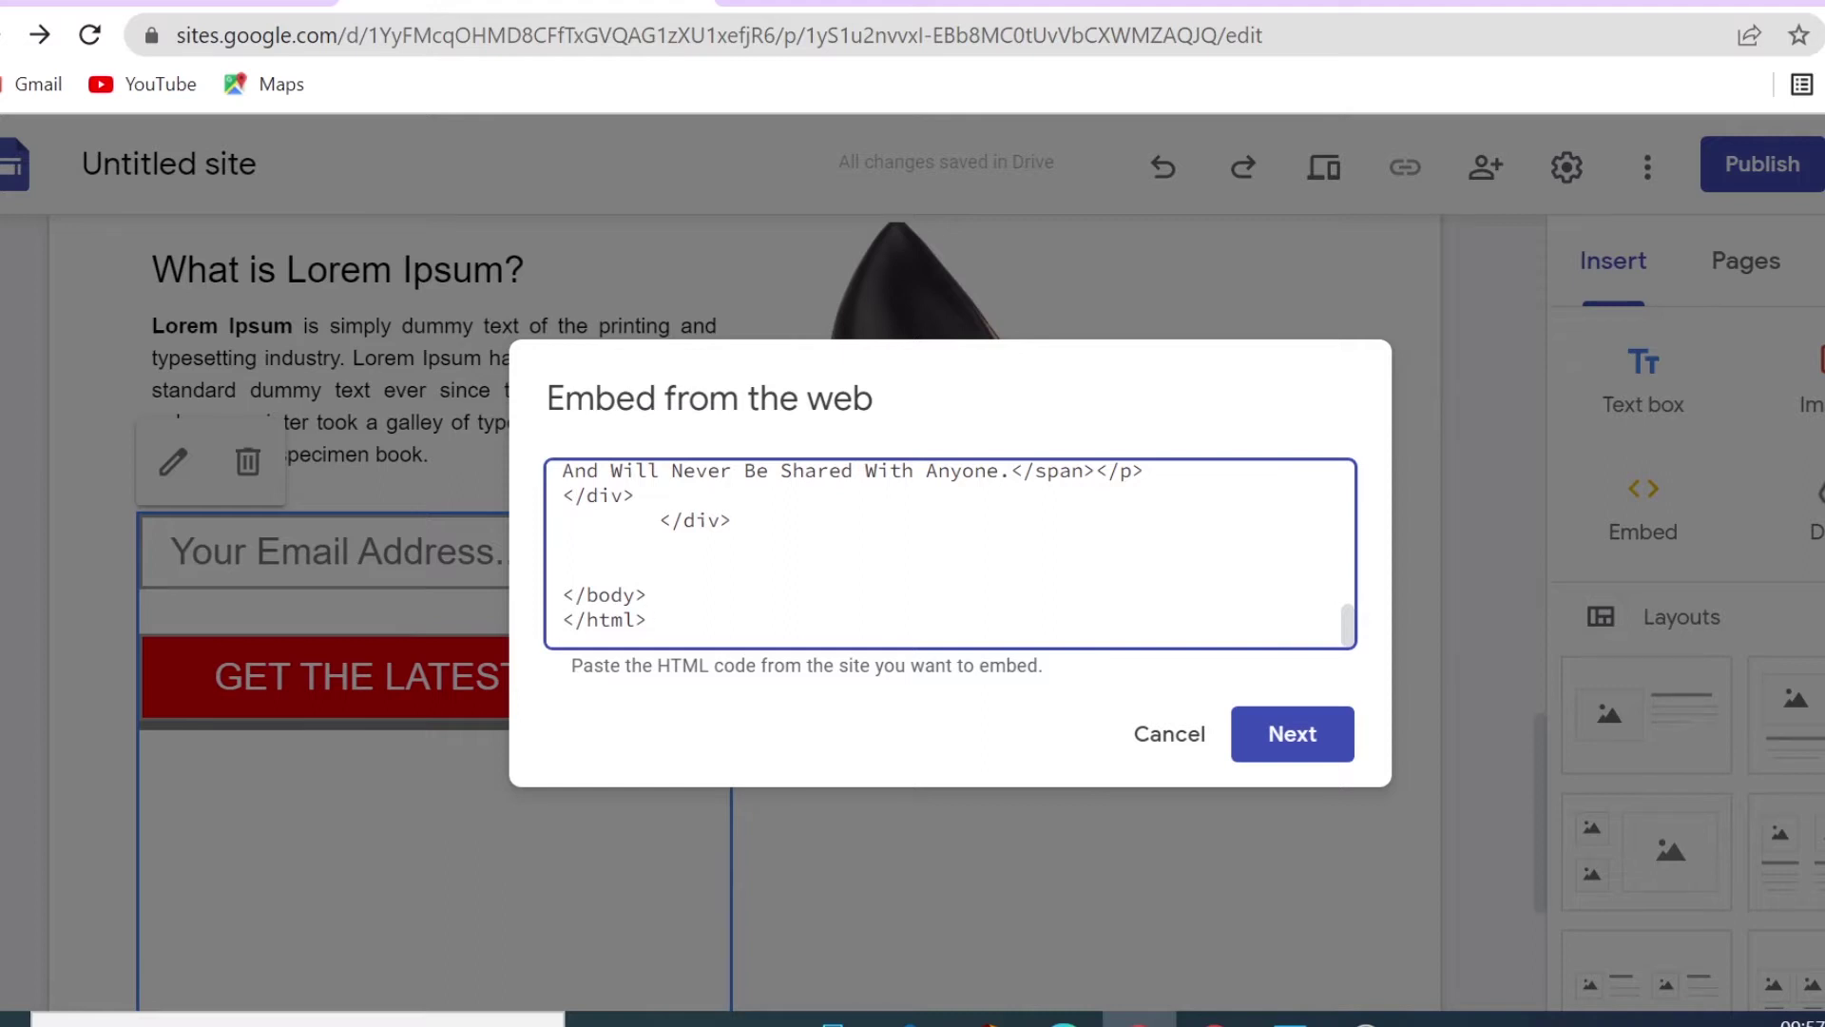
{"action": "left_click", "coordinate": [1291, 741]}
{"action": "left_click", "coordinate": [1310, 896]}
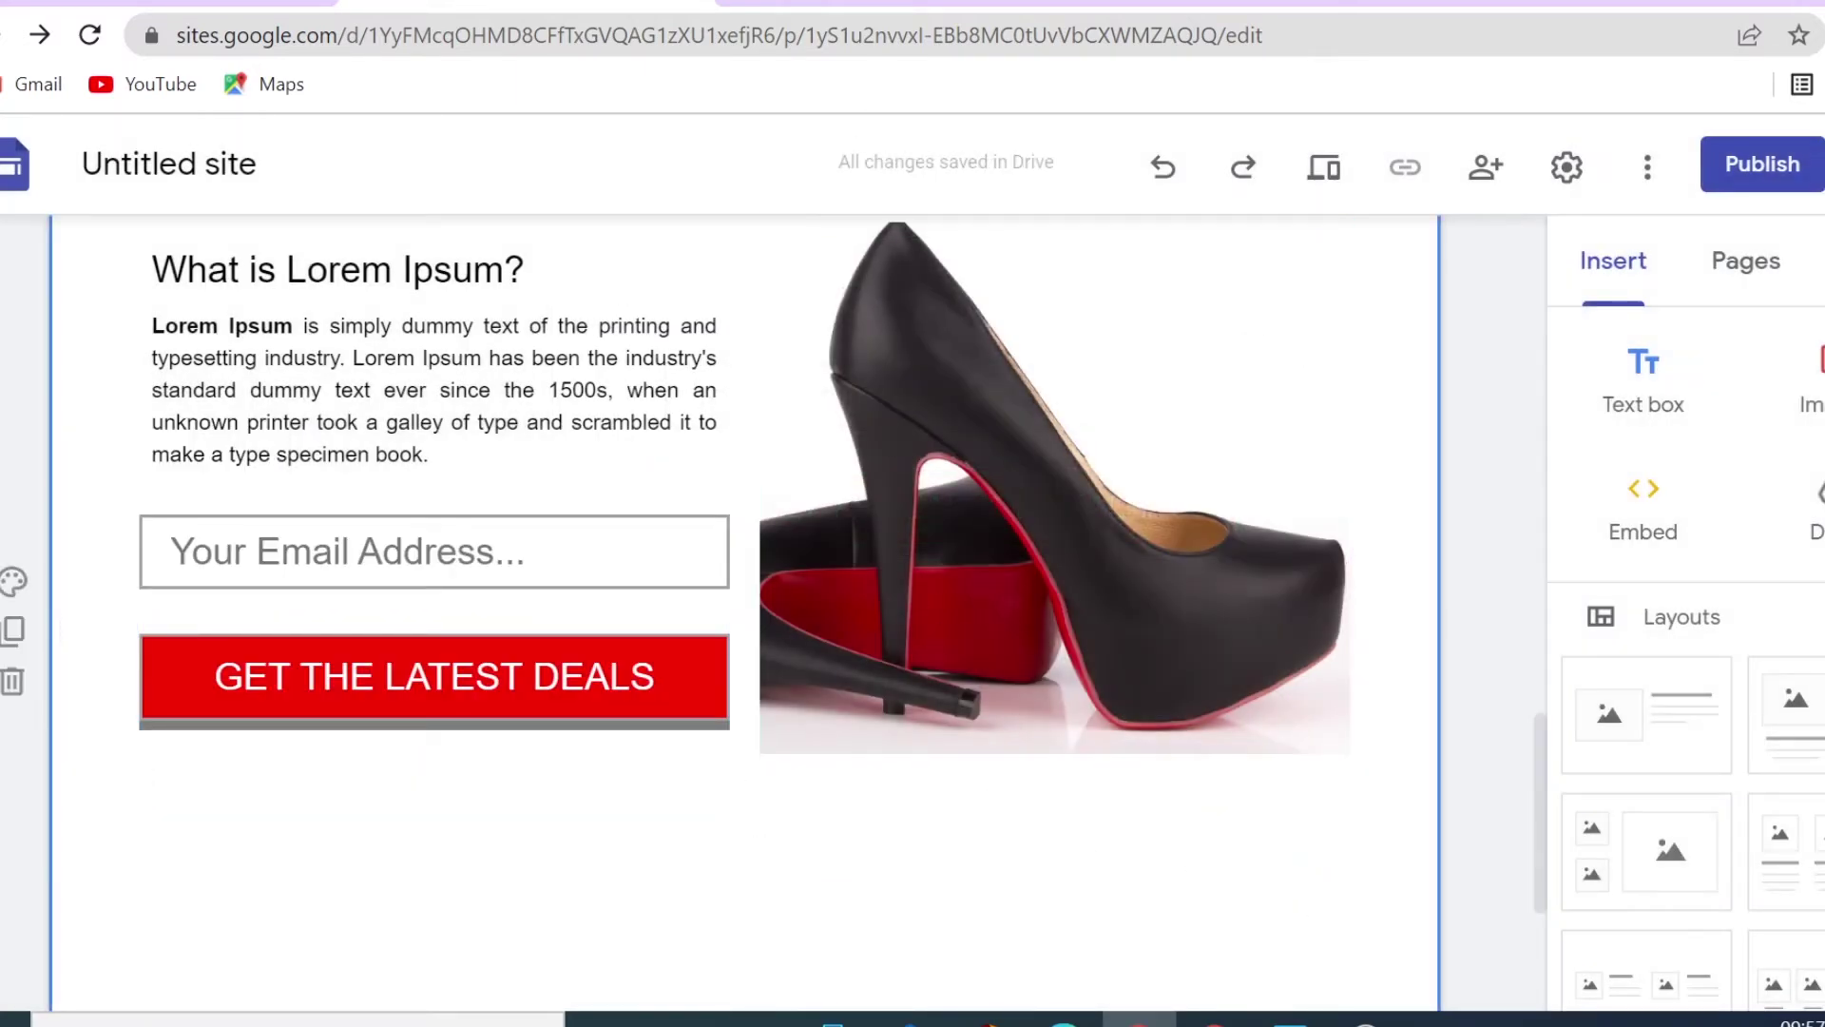
Switch to the Sendy website and set its savings comparison slider to about 160,904 emails
{"action": "left_click", "coordinate": [891, 6]}
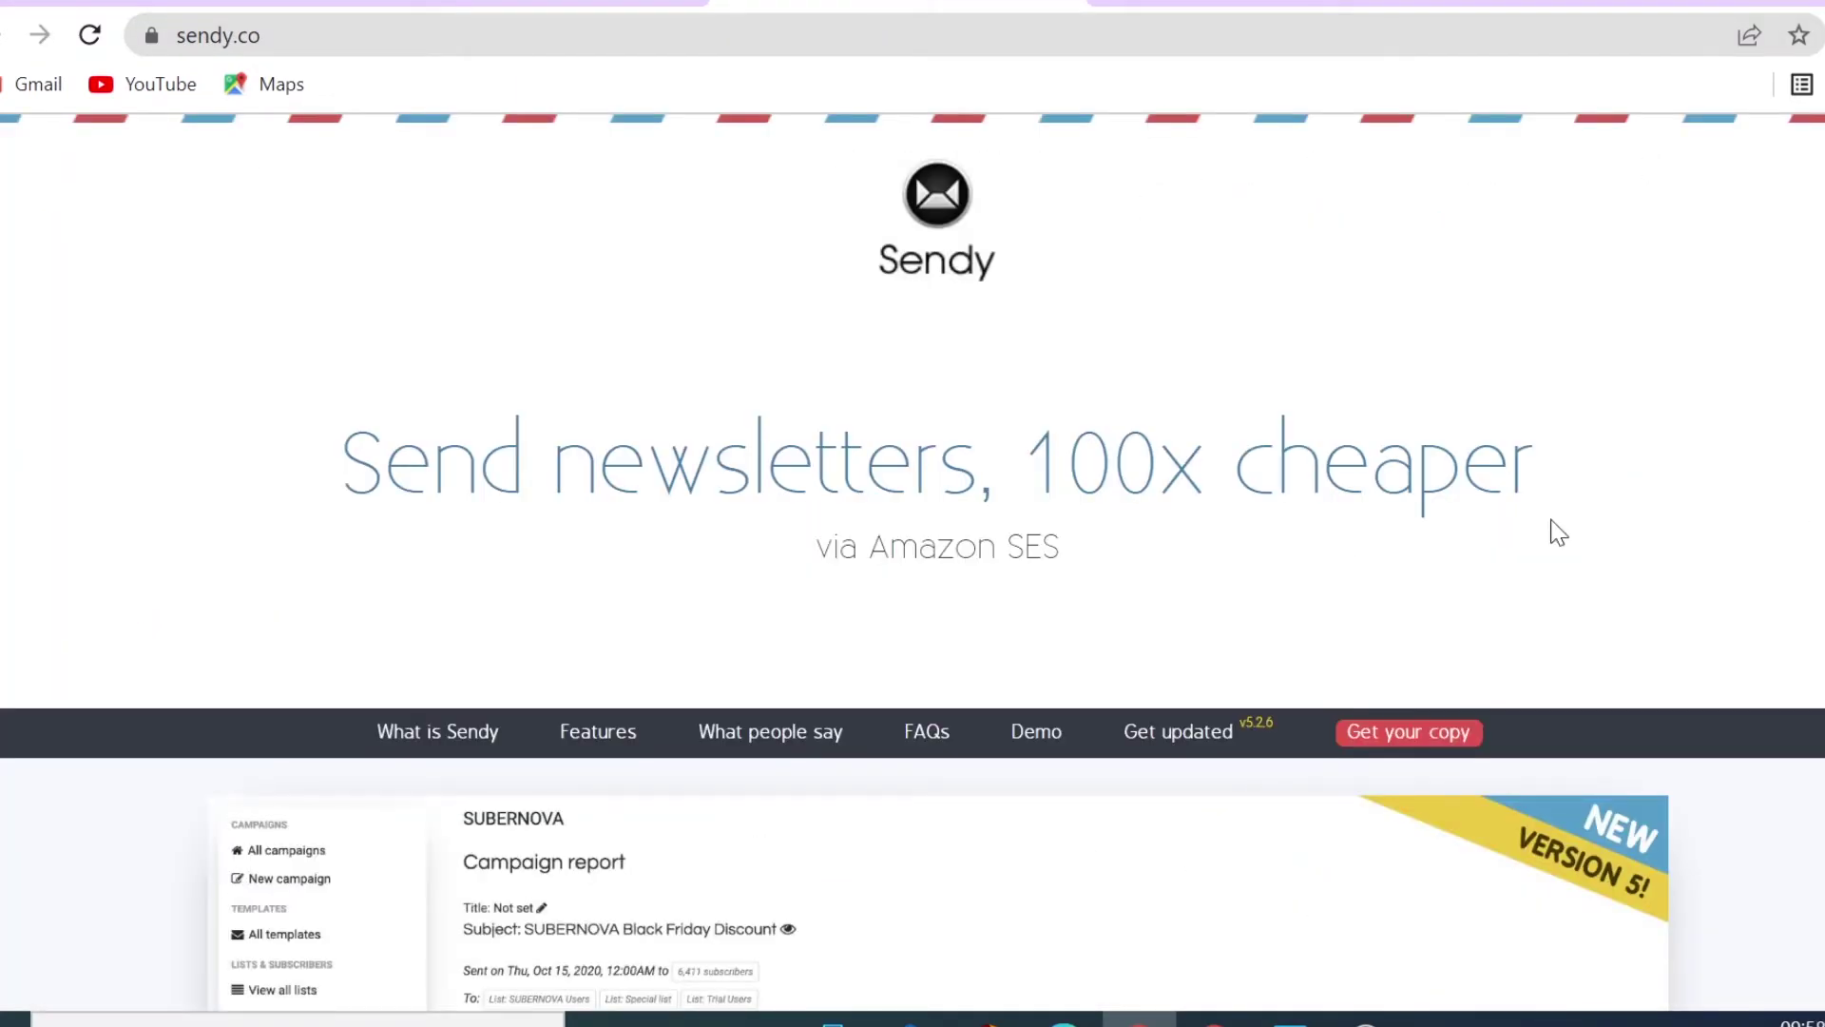
{"action": "scroll", "coordinate": [1557, 533], "scroll_direction": "down", "scroll_amount": 8}
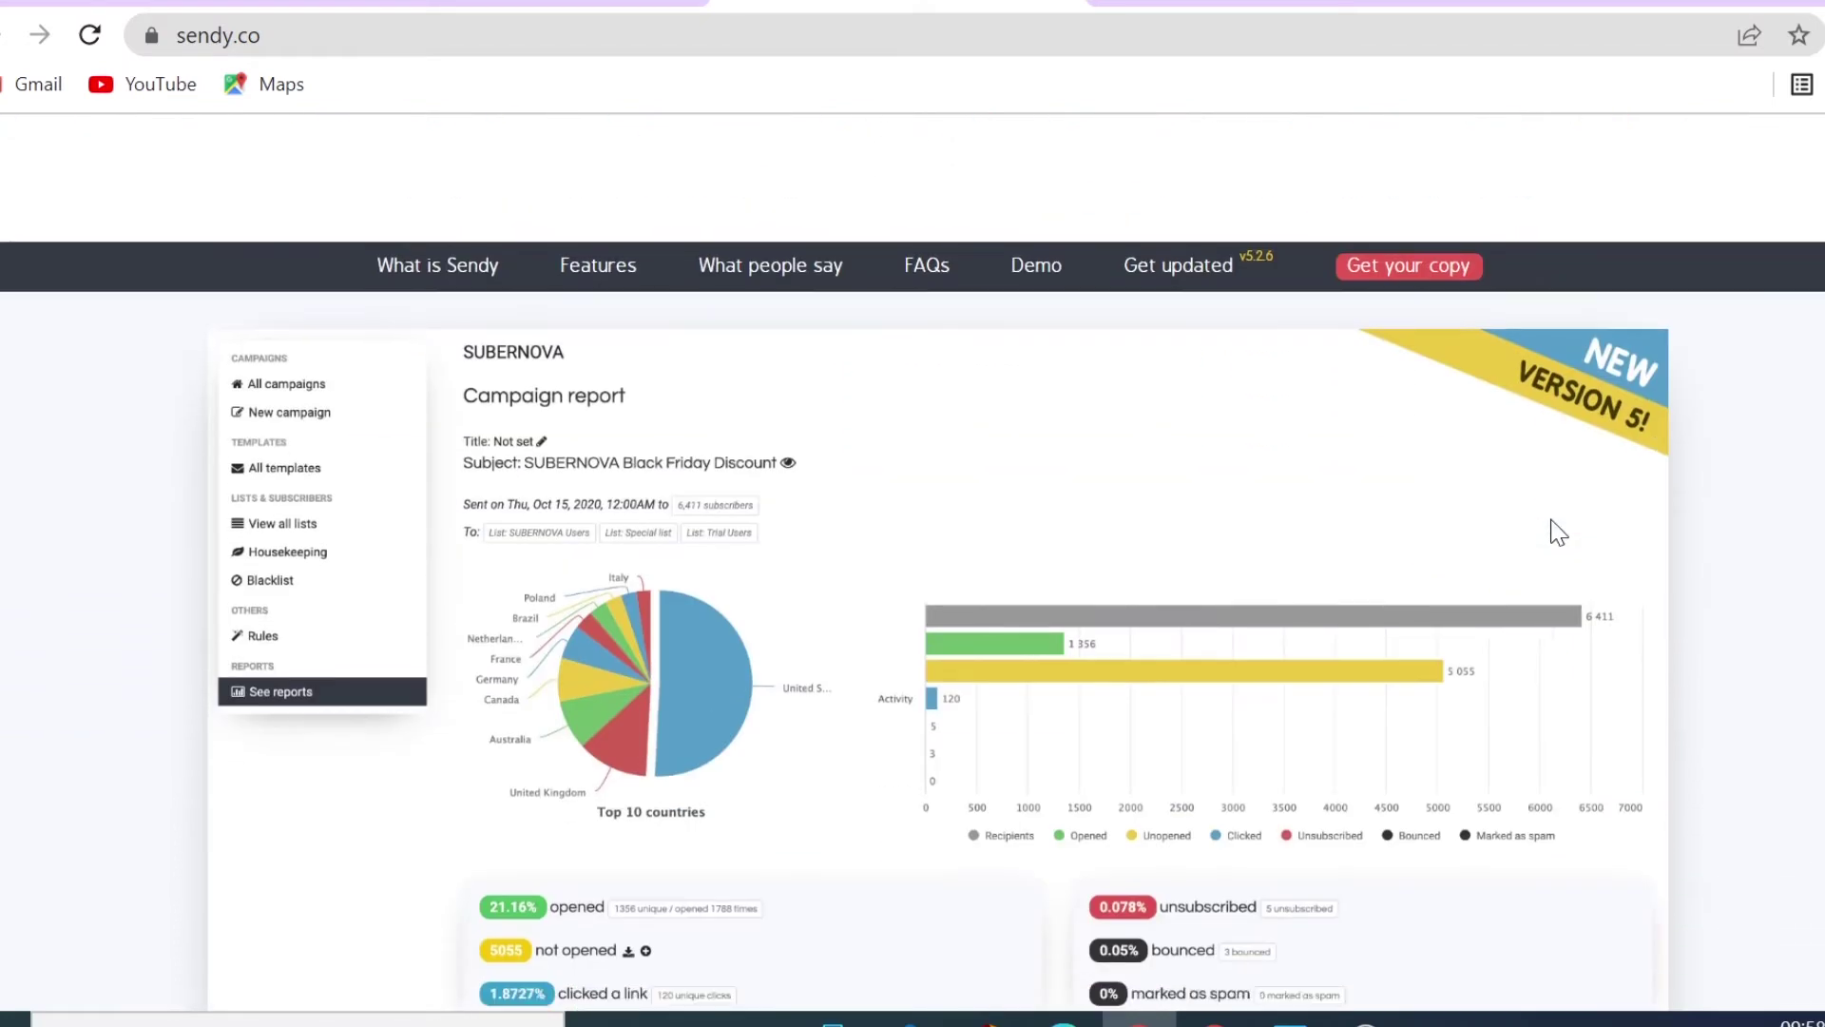
{"action": "scroll", "coordinate": [1557, 532], "scroll_direction": "down", "scroll_amount": 3}
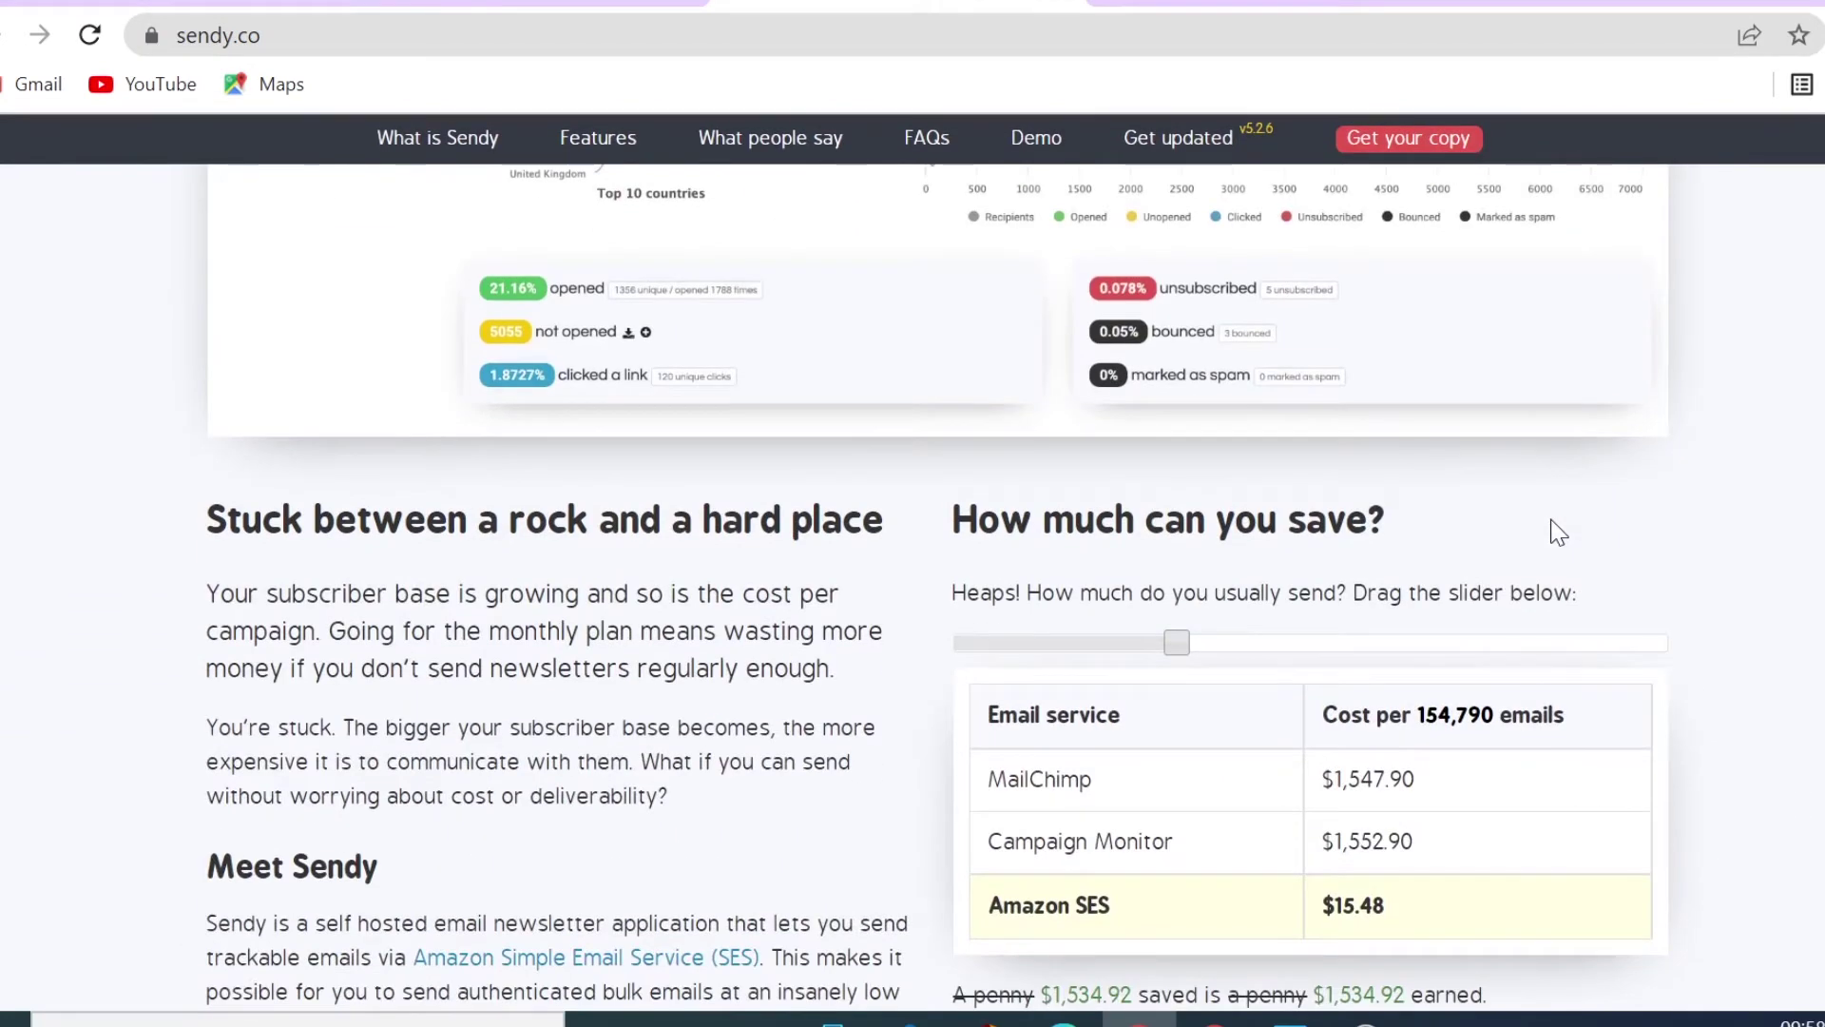
{"action": "scroll", "coordinate": [1557, 532], "scroll_direction": "down", "scroll_amount": 2}
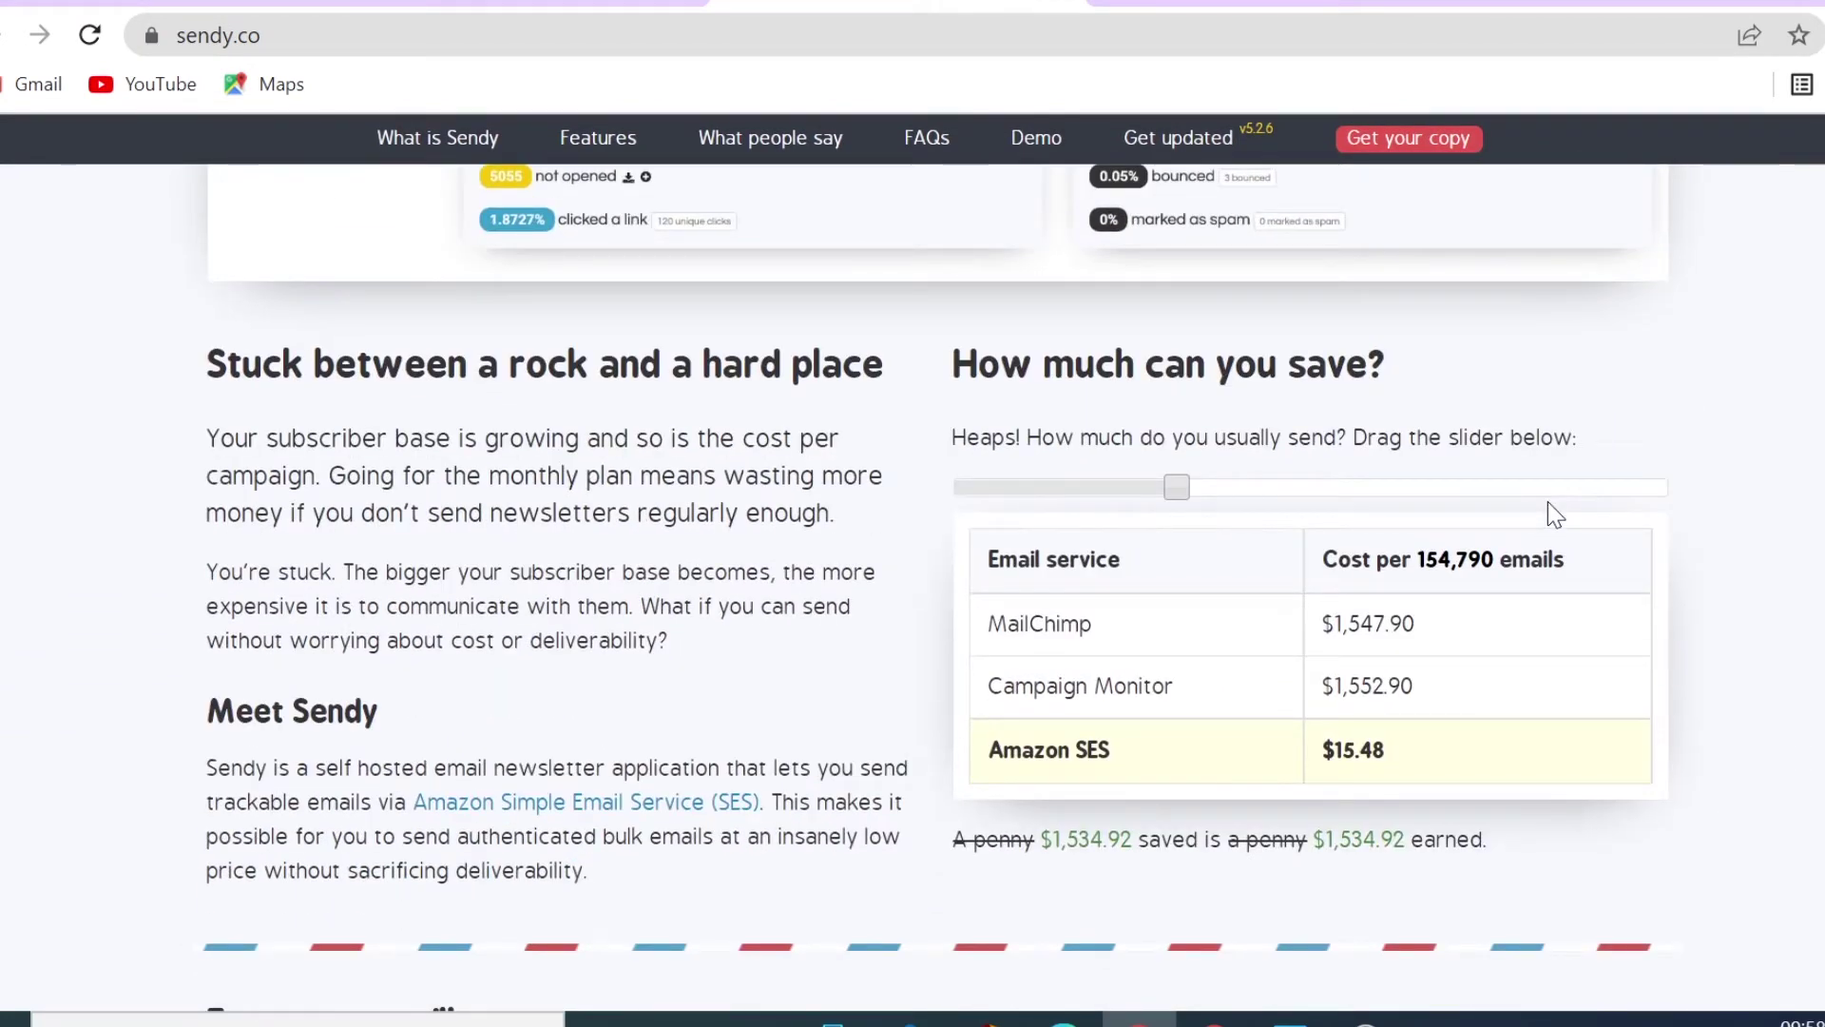
{"action": "mouse_move", "coordinate": [1177, 487]}
{"action": "left_mouse_down"}
{"action": "mouse_move", "coordinate": [949, 496]}
{"action": "mouse_move", "coordinate": [1184, 504]}
{"action": "left_mouse_up"}
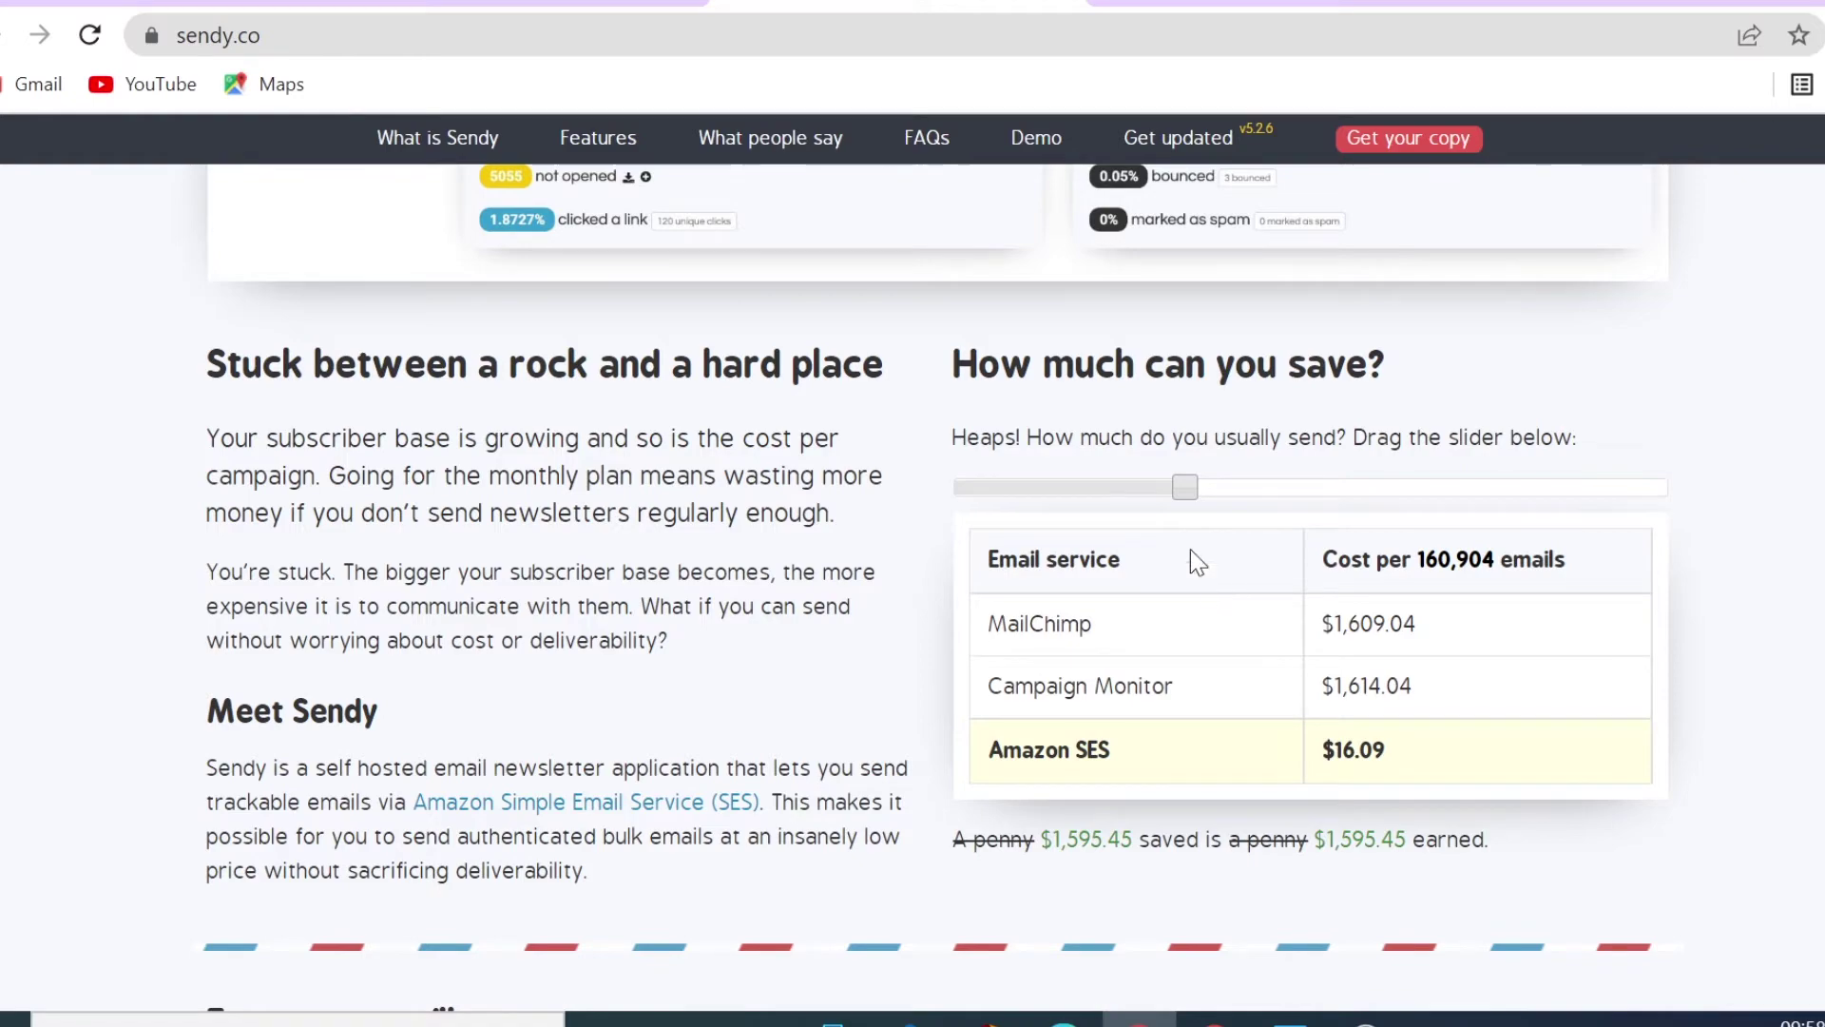
Examine Sendy's features, integrations and customer testimonials
{"action": "scroll", "coordinate": [1536, 738], "scroll_direction": "down", "scroll_amount": 4}
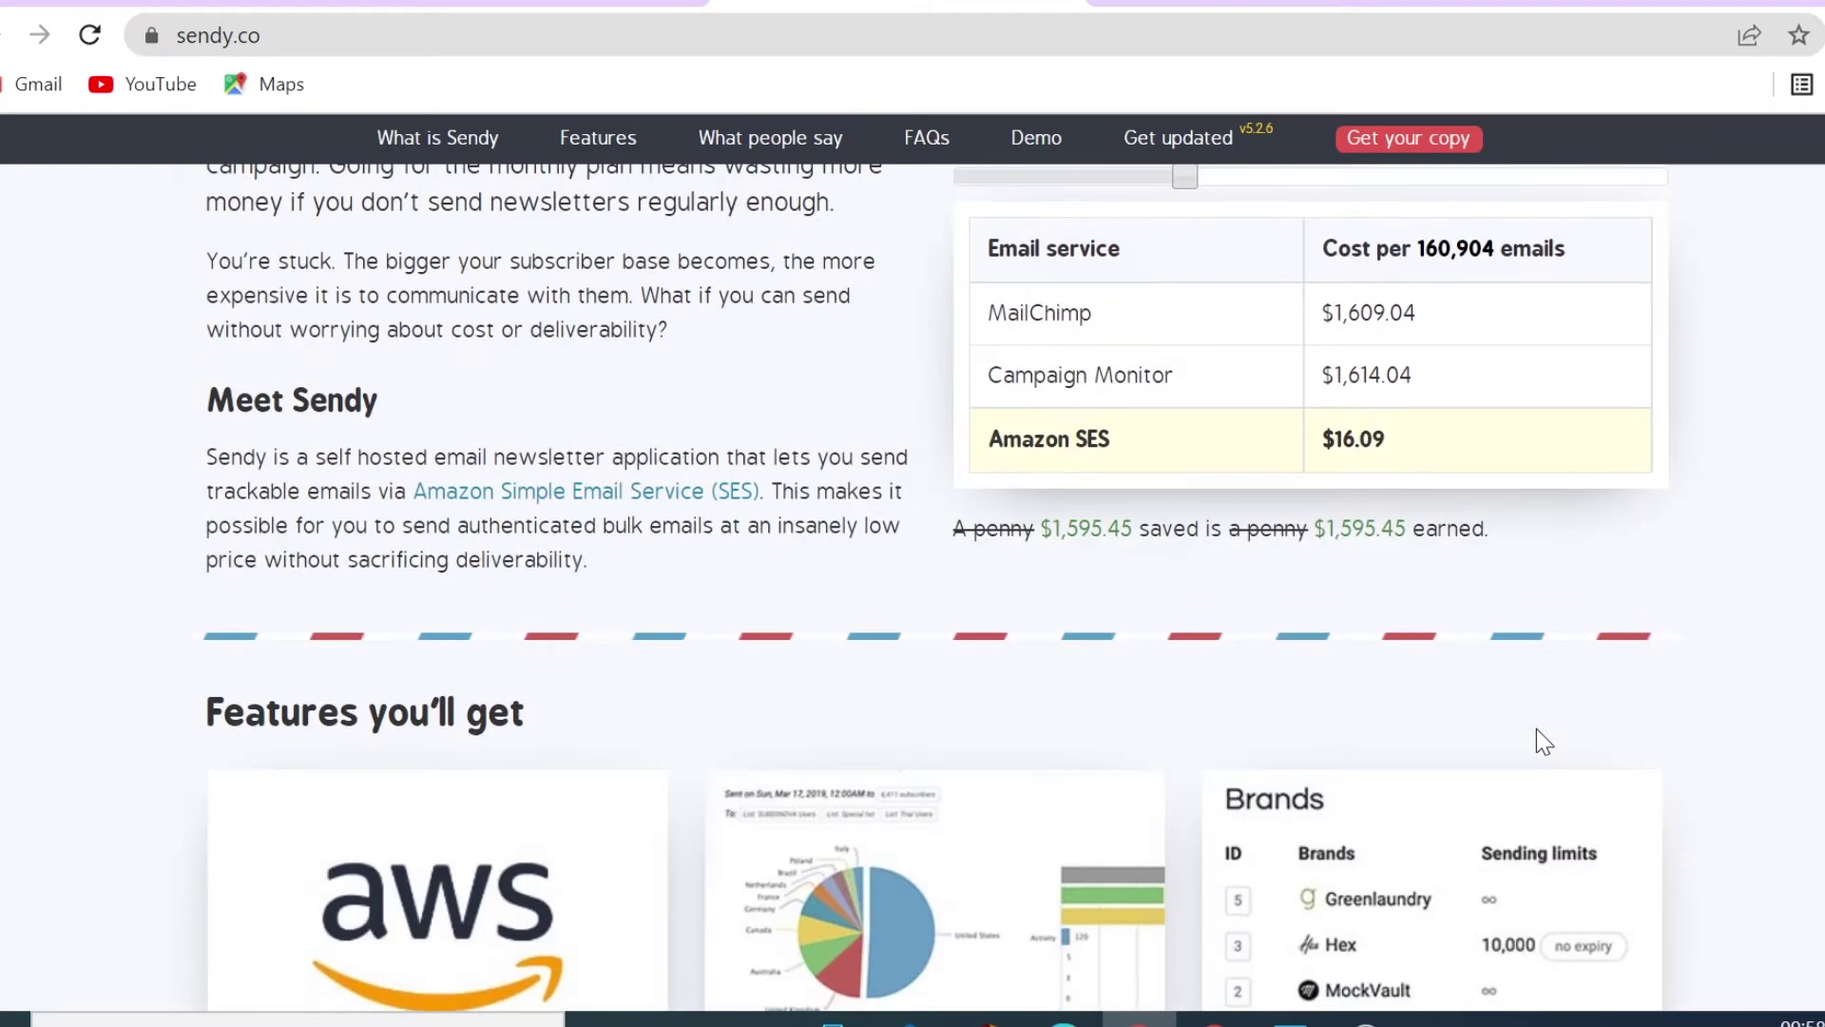
{"action": "scroll", "coordinate": [1538, 732], "scroll_direction": "down", "scroll_amount": 5}
{"action": "scroll", "coordinate": [1537, 732], "scroll_direction": "down", "scroll_amount": 2}
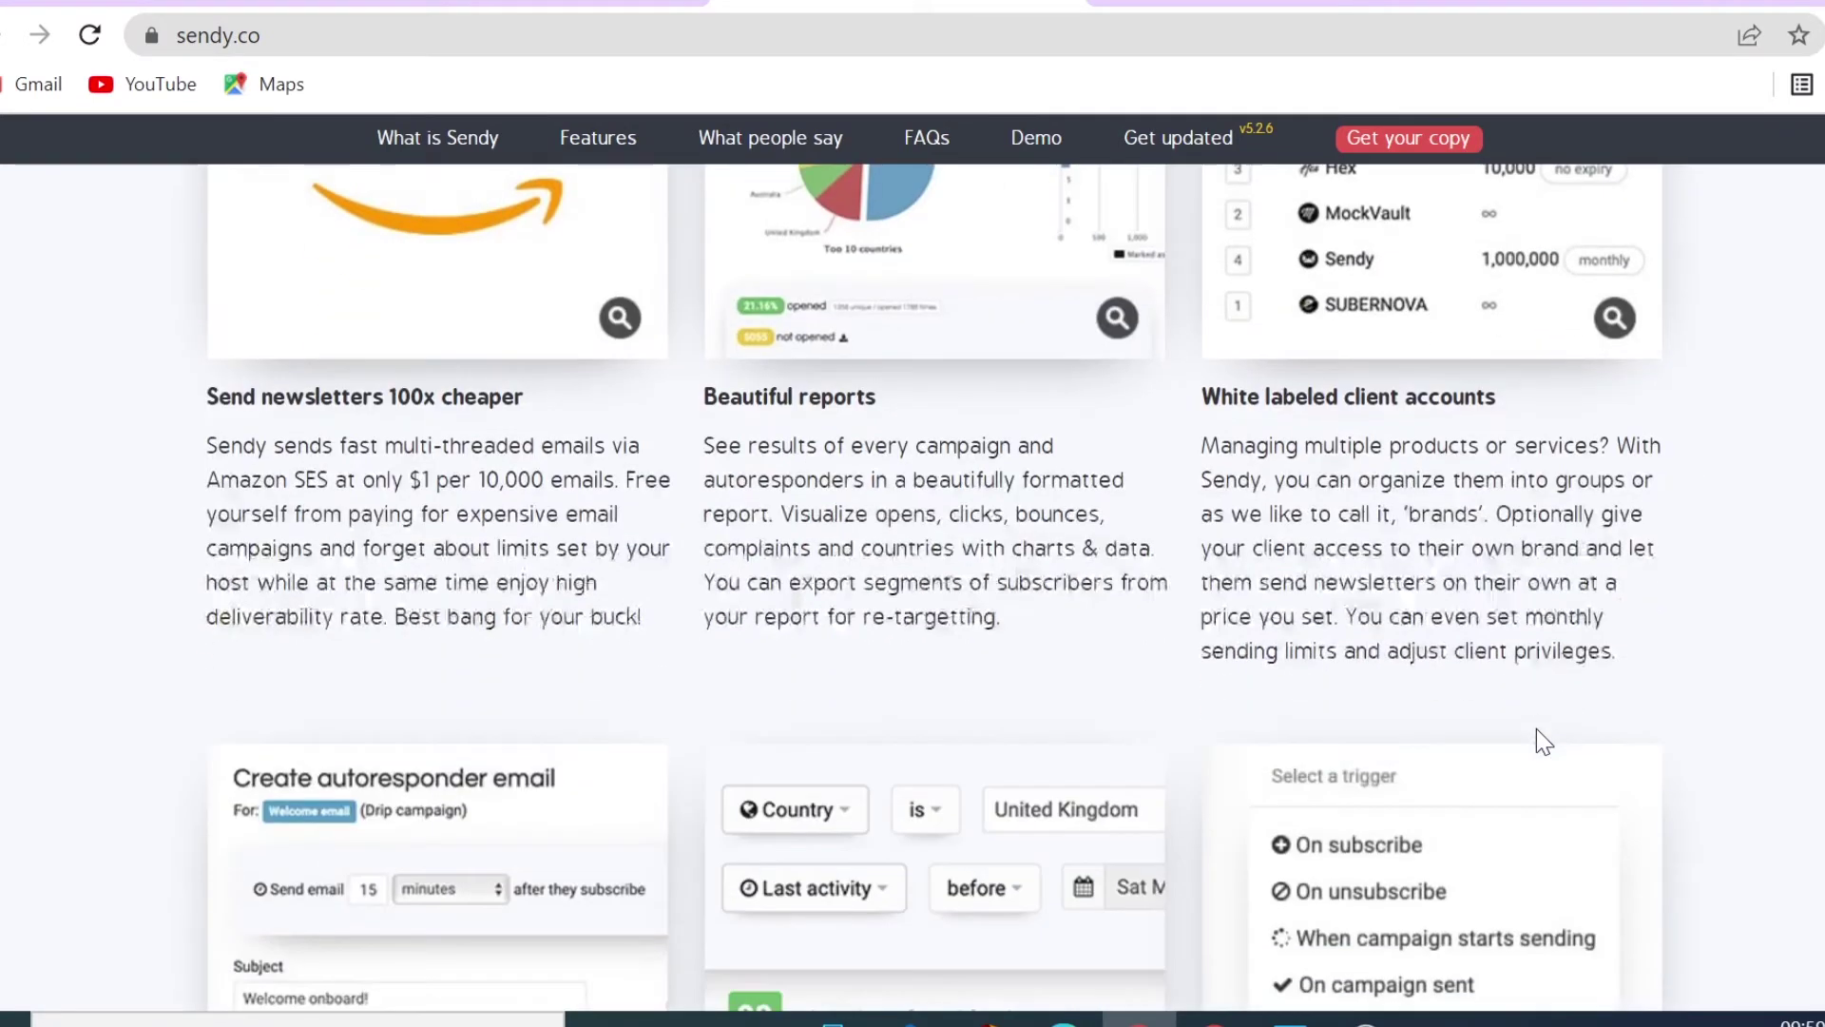
{"action": "scroll", "coordinate": [1542, 740], "scroll_direction": "down", "scroll_amount": 5}
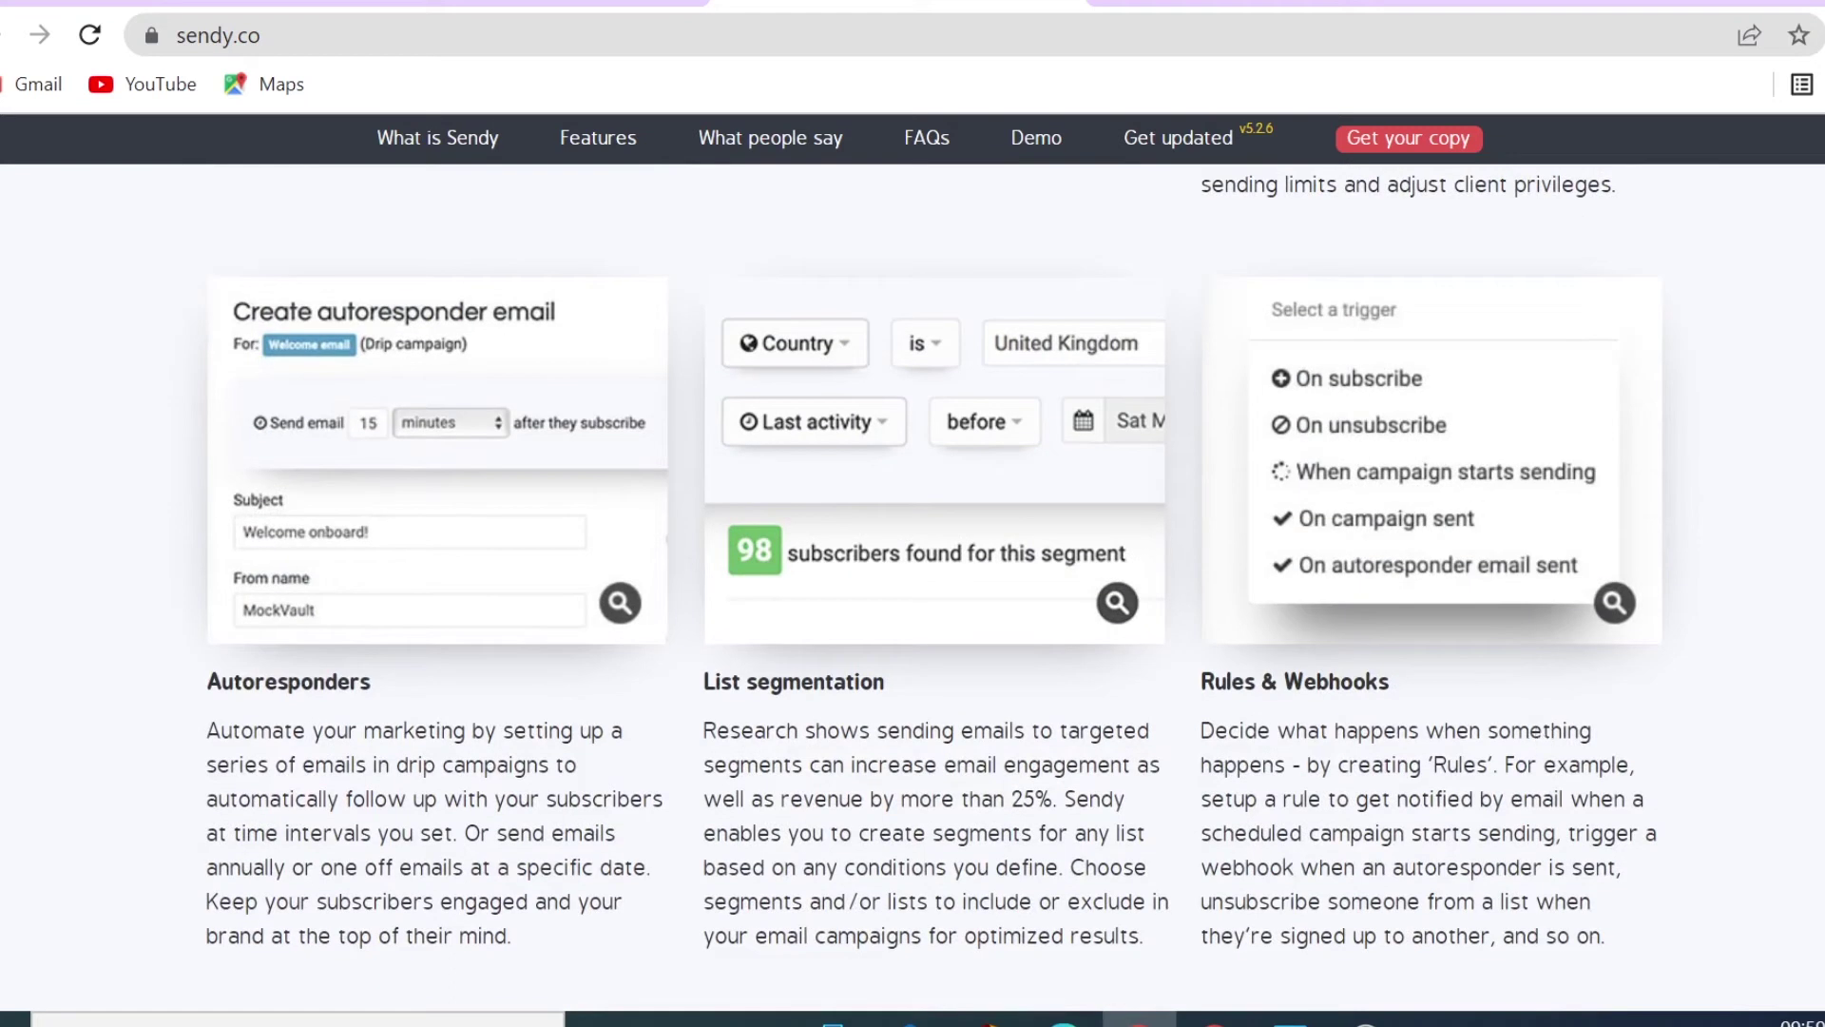
{"action": "scroll", "coordinate": [1539, 742], "scroll_direction": "down", "scroll_amount": 7}
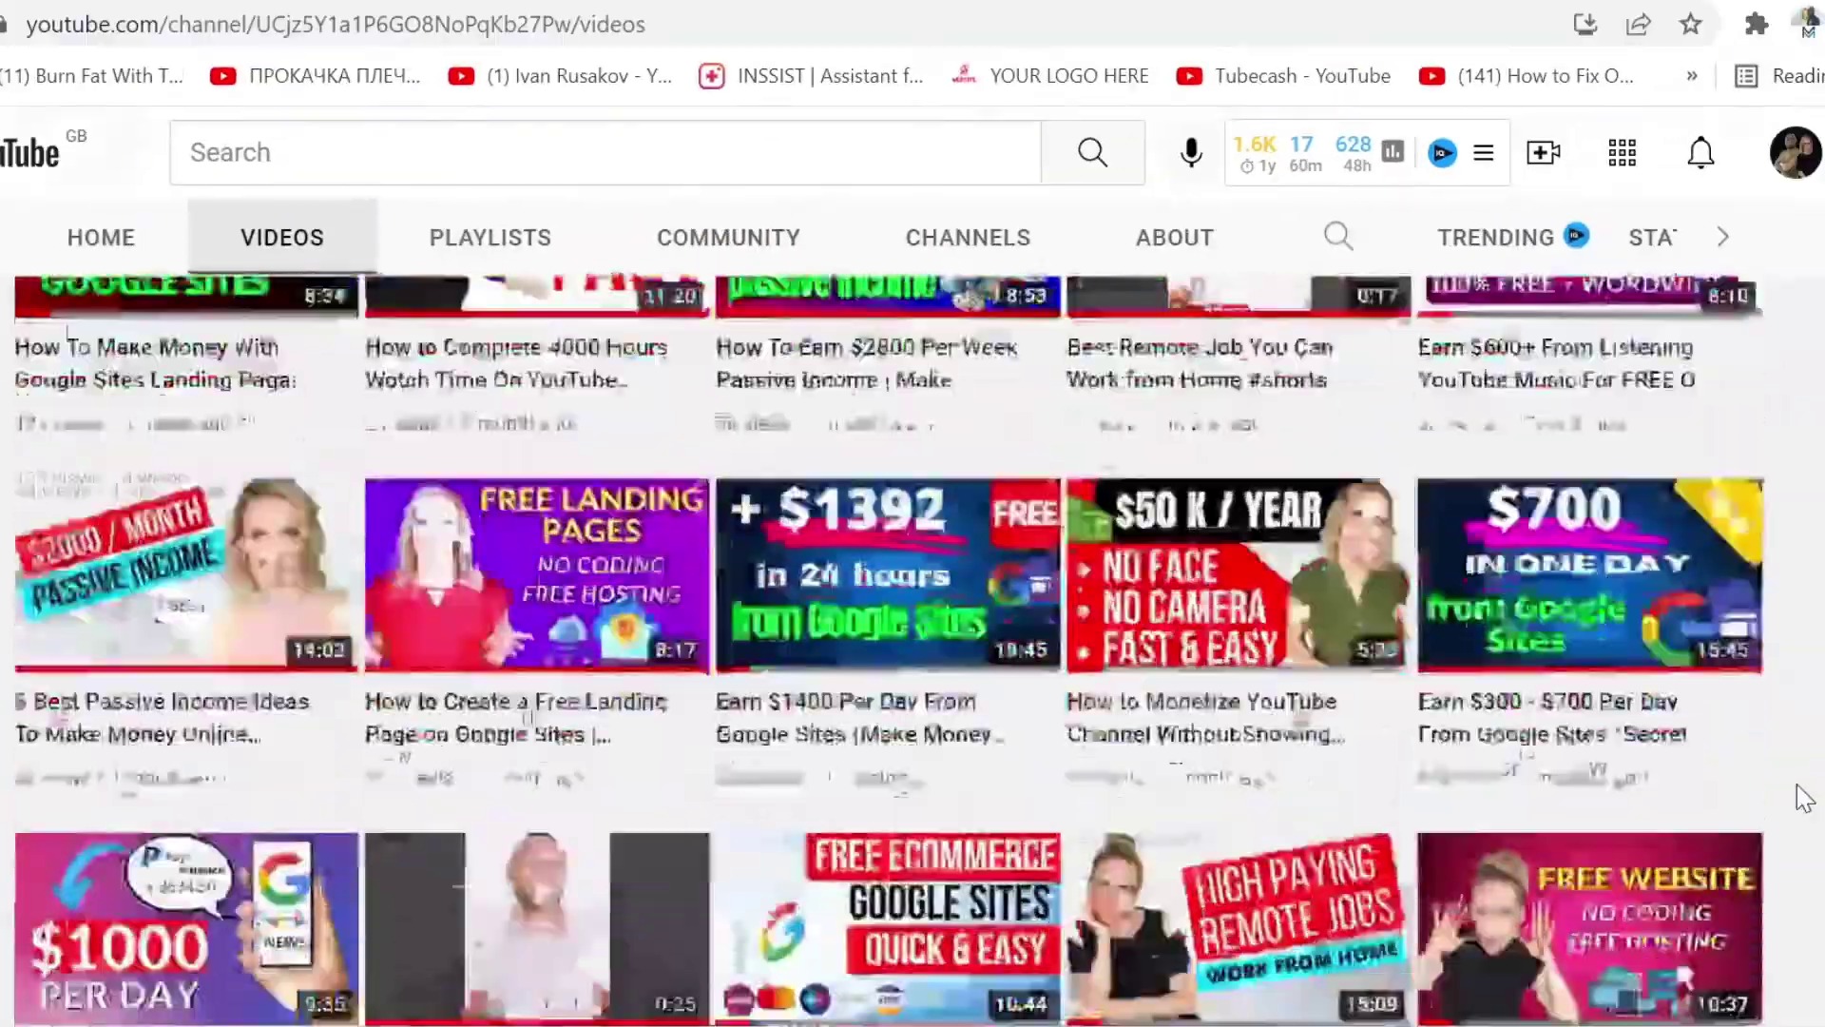
{"action": "scroll", "coordinate": [1804, 798], "scroll_direction": "down", "scroll_amount": 10}
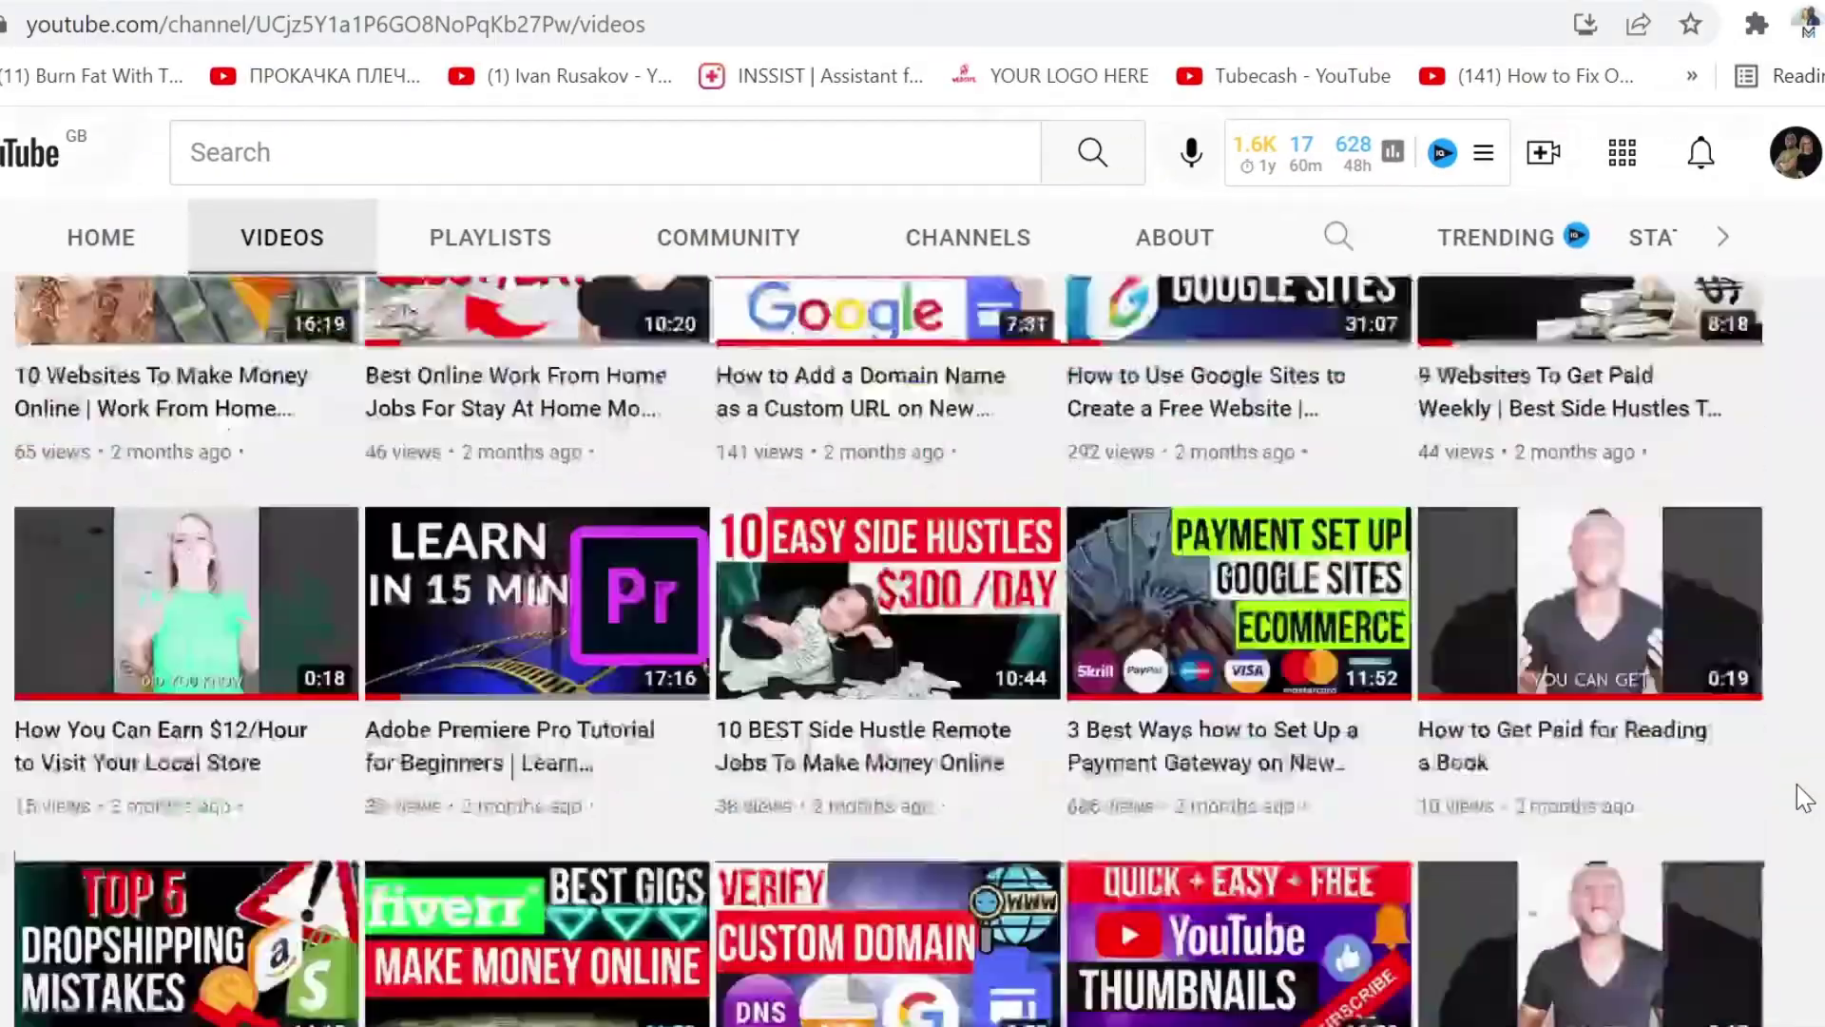
{"action": "scroll", "coordinate": [1803, 798], "scroll_direction": "down", "scroll_amount": 8}
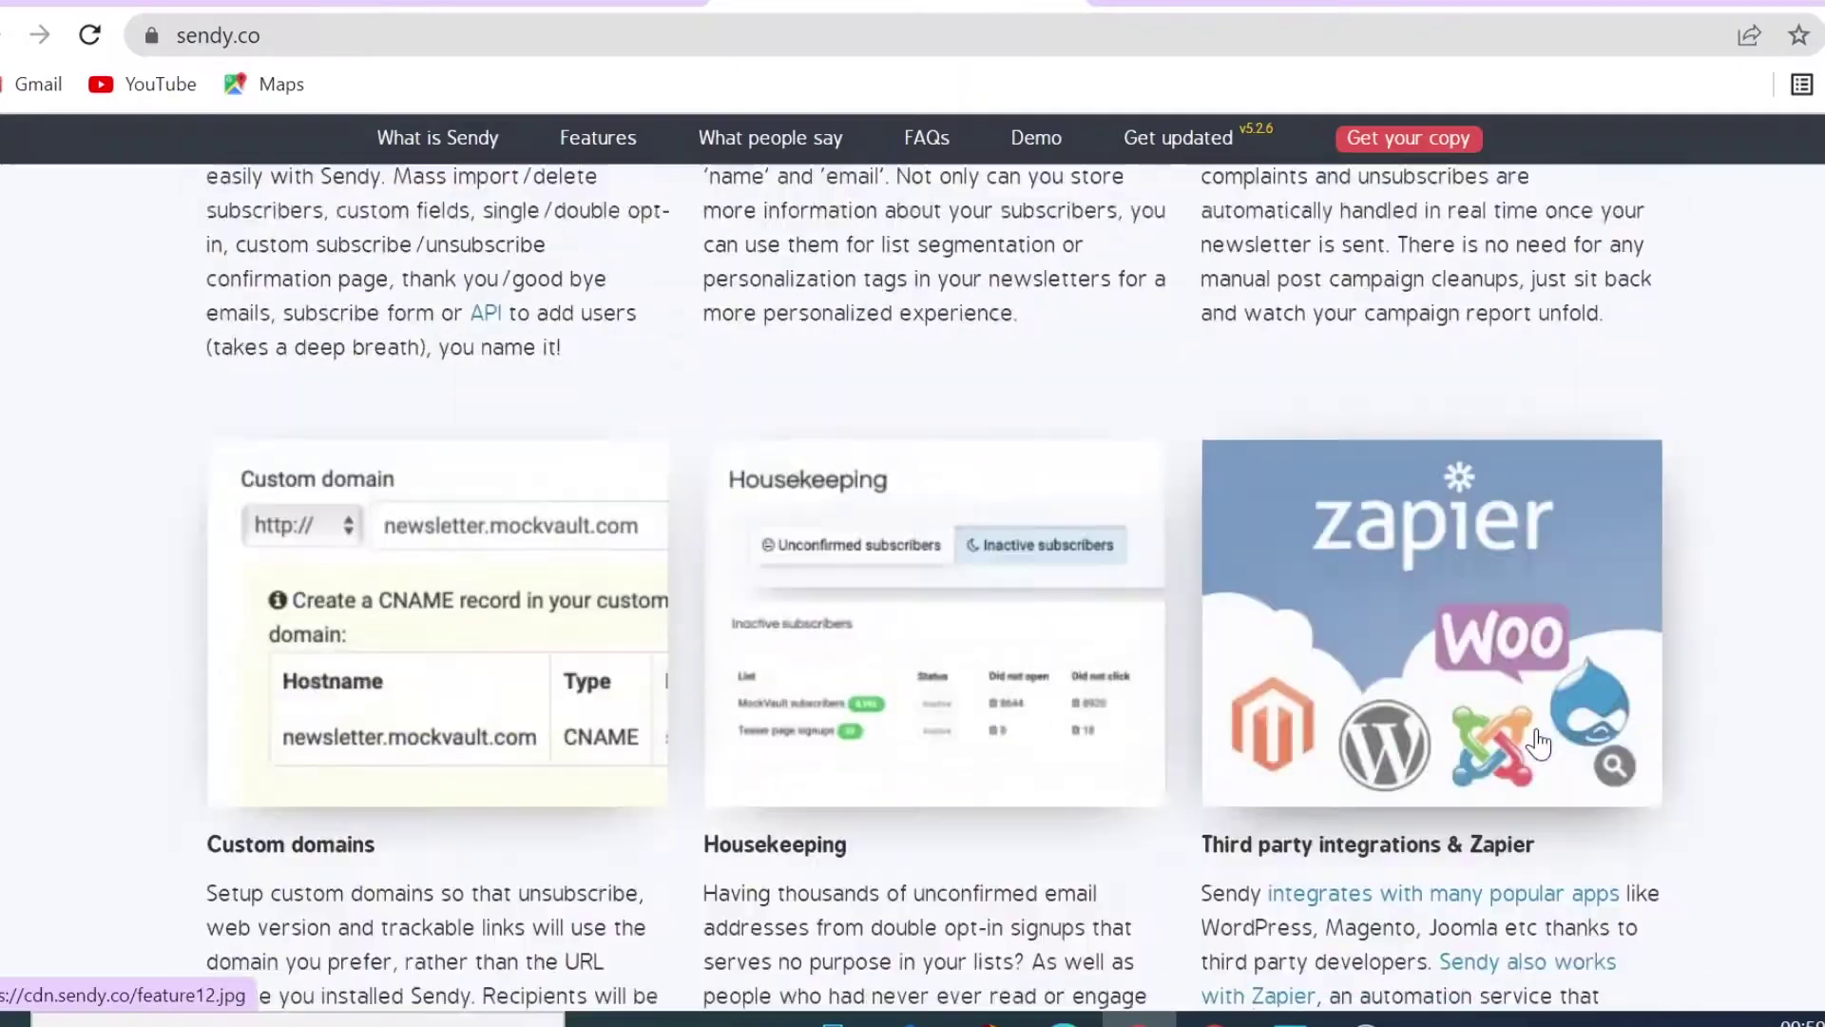
{"action": "scroll", "coordinate": [1673, 728], "scroll_direction": "down", "scroll_amount": 1}
{"action": "scroll", "coordinate": [1673, 728], "scroll_direction": "down", "scroll_amount": 5}
{"action": "scroll", "coordinate": [1676, 742], "scroll_direction": "down", "scroll_amount": 15}
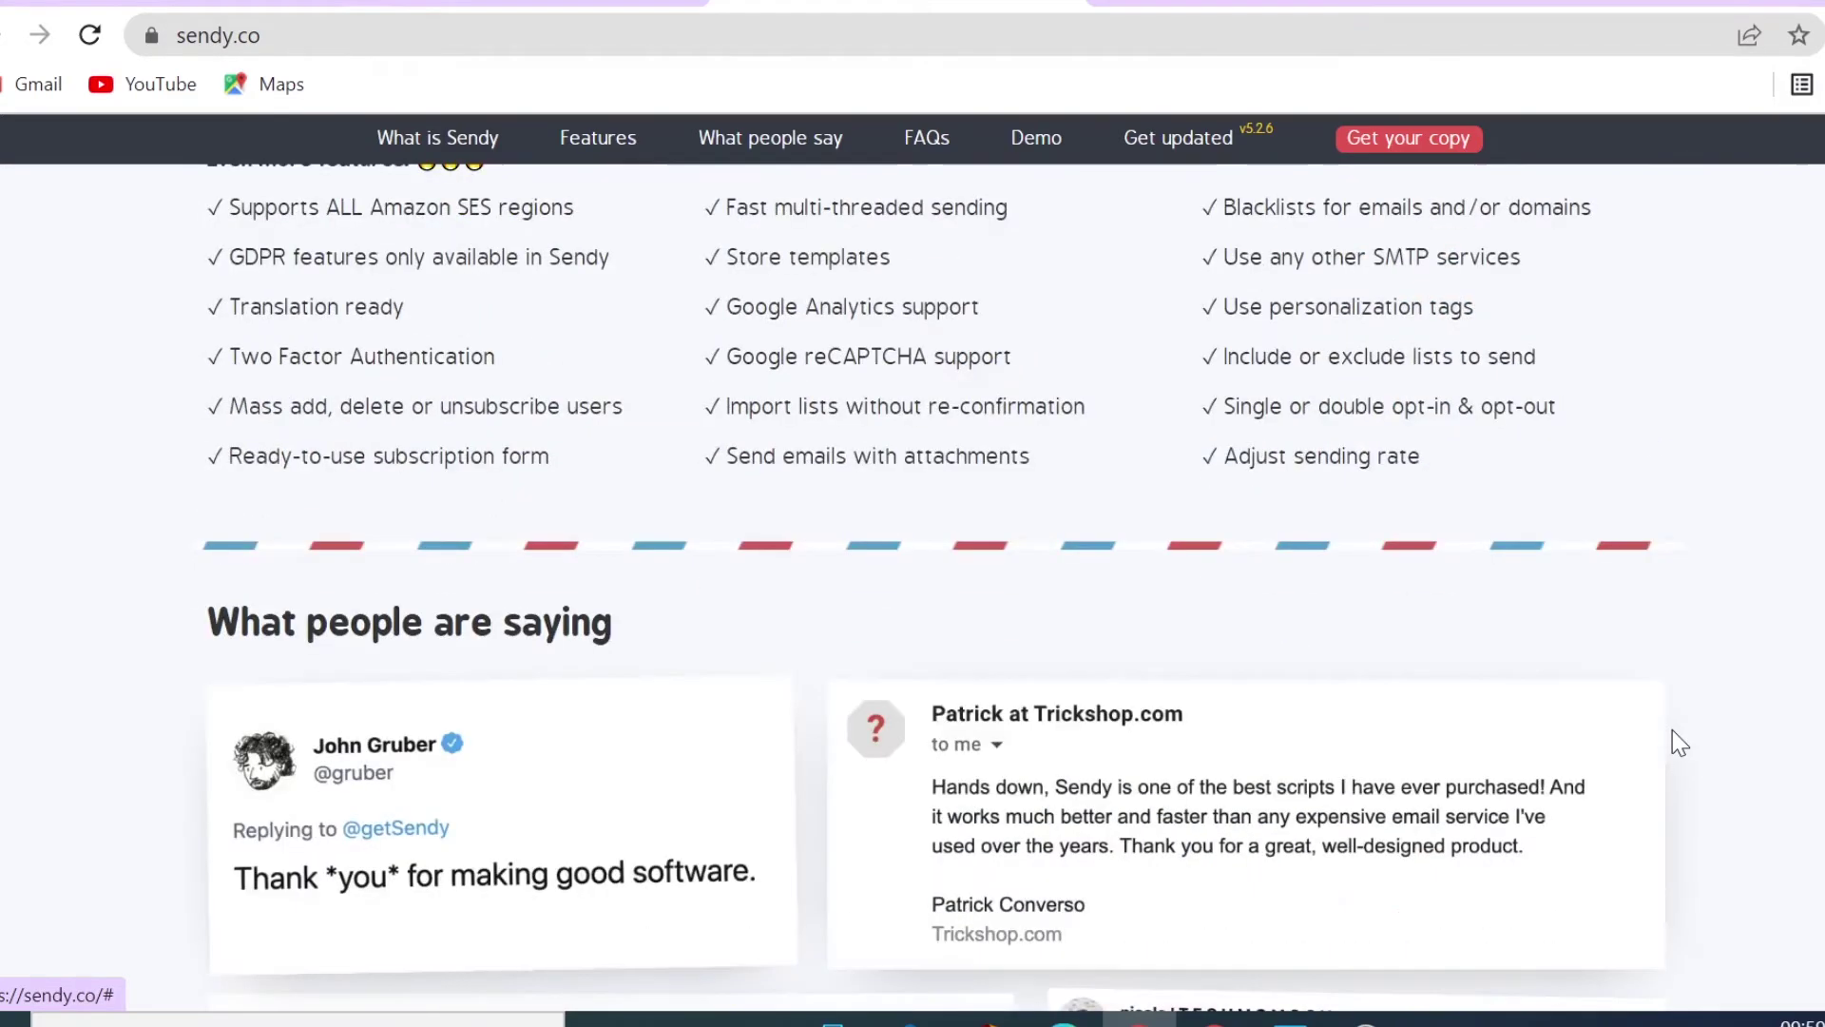
Return to the Google Sites editor and add a footer with the pasted text "© 2021 MeritMastering, Inc. All Rights Reserved." and "Terms | Policy"
{"action": "key", "text": "ctrl+shift+Tab"}
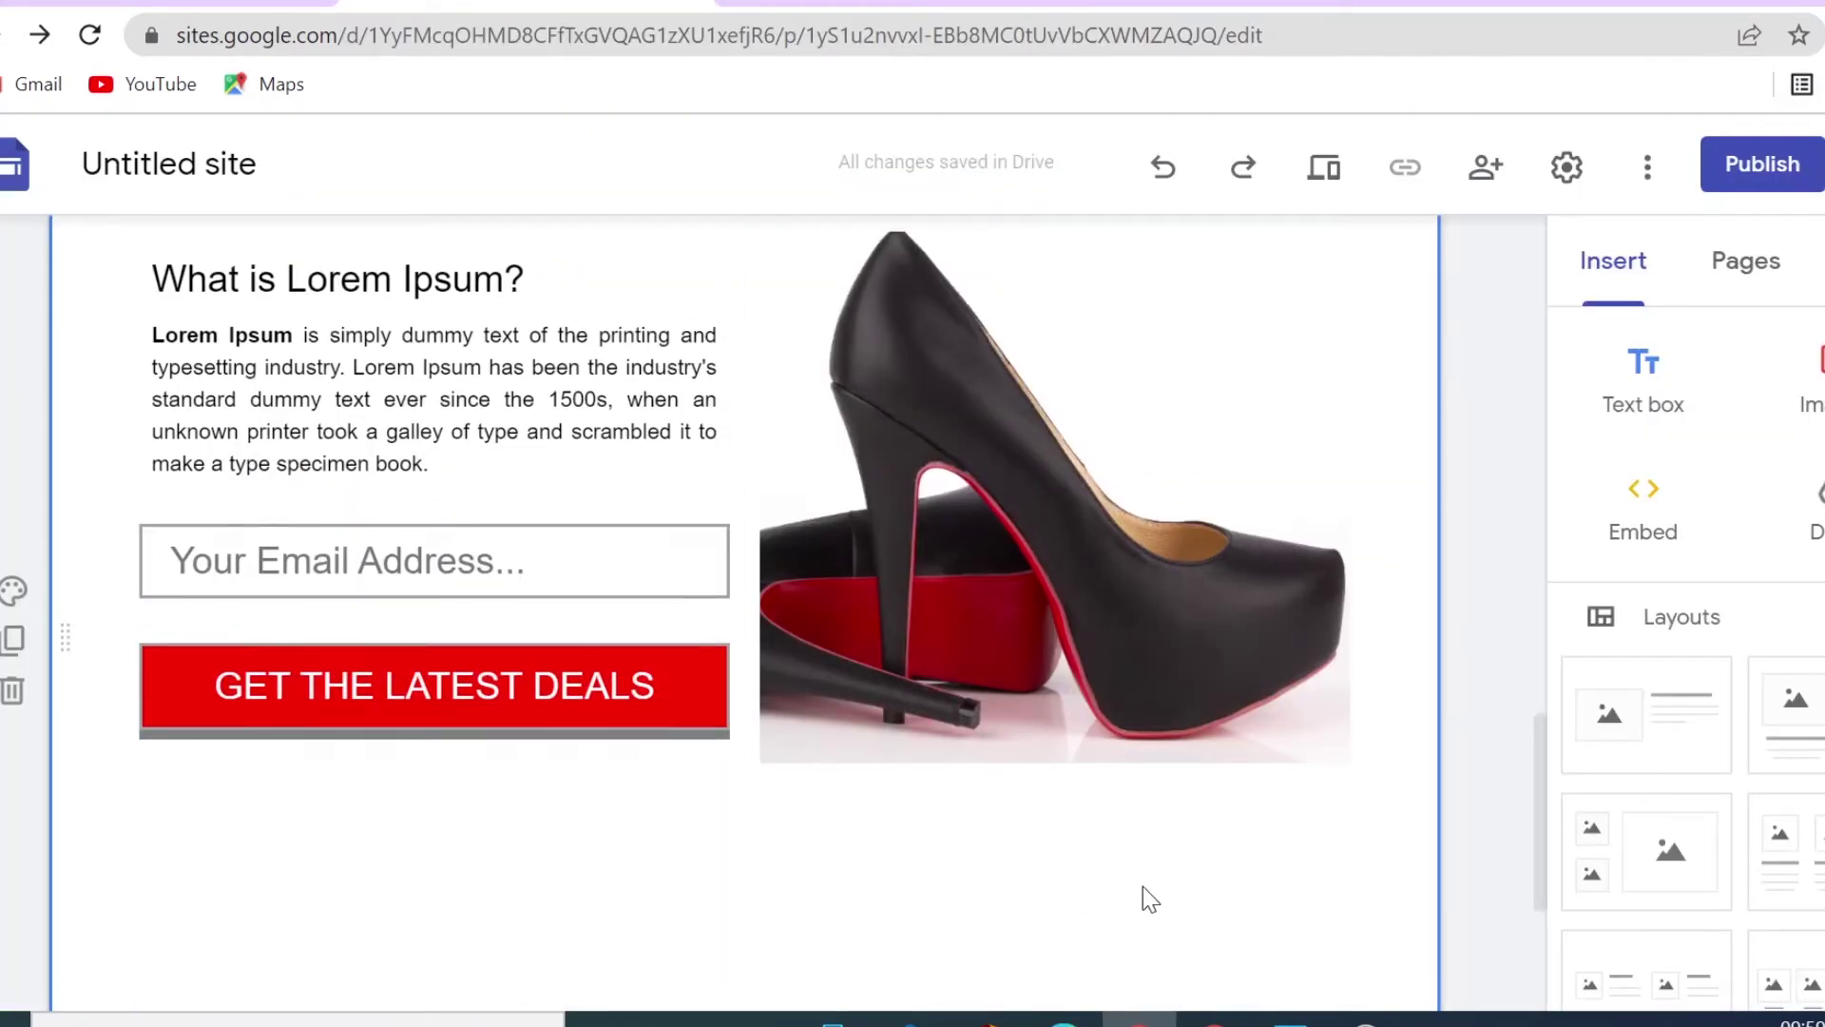
{"action": "left_click", "coordinate": [925, 750]}
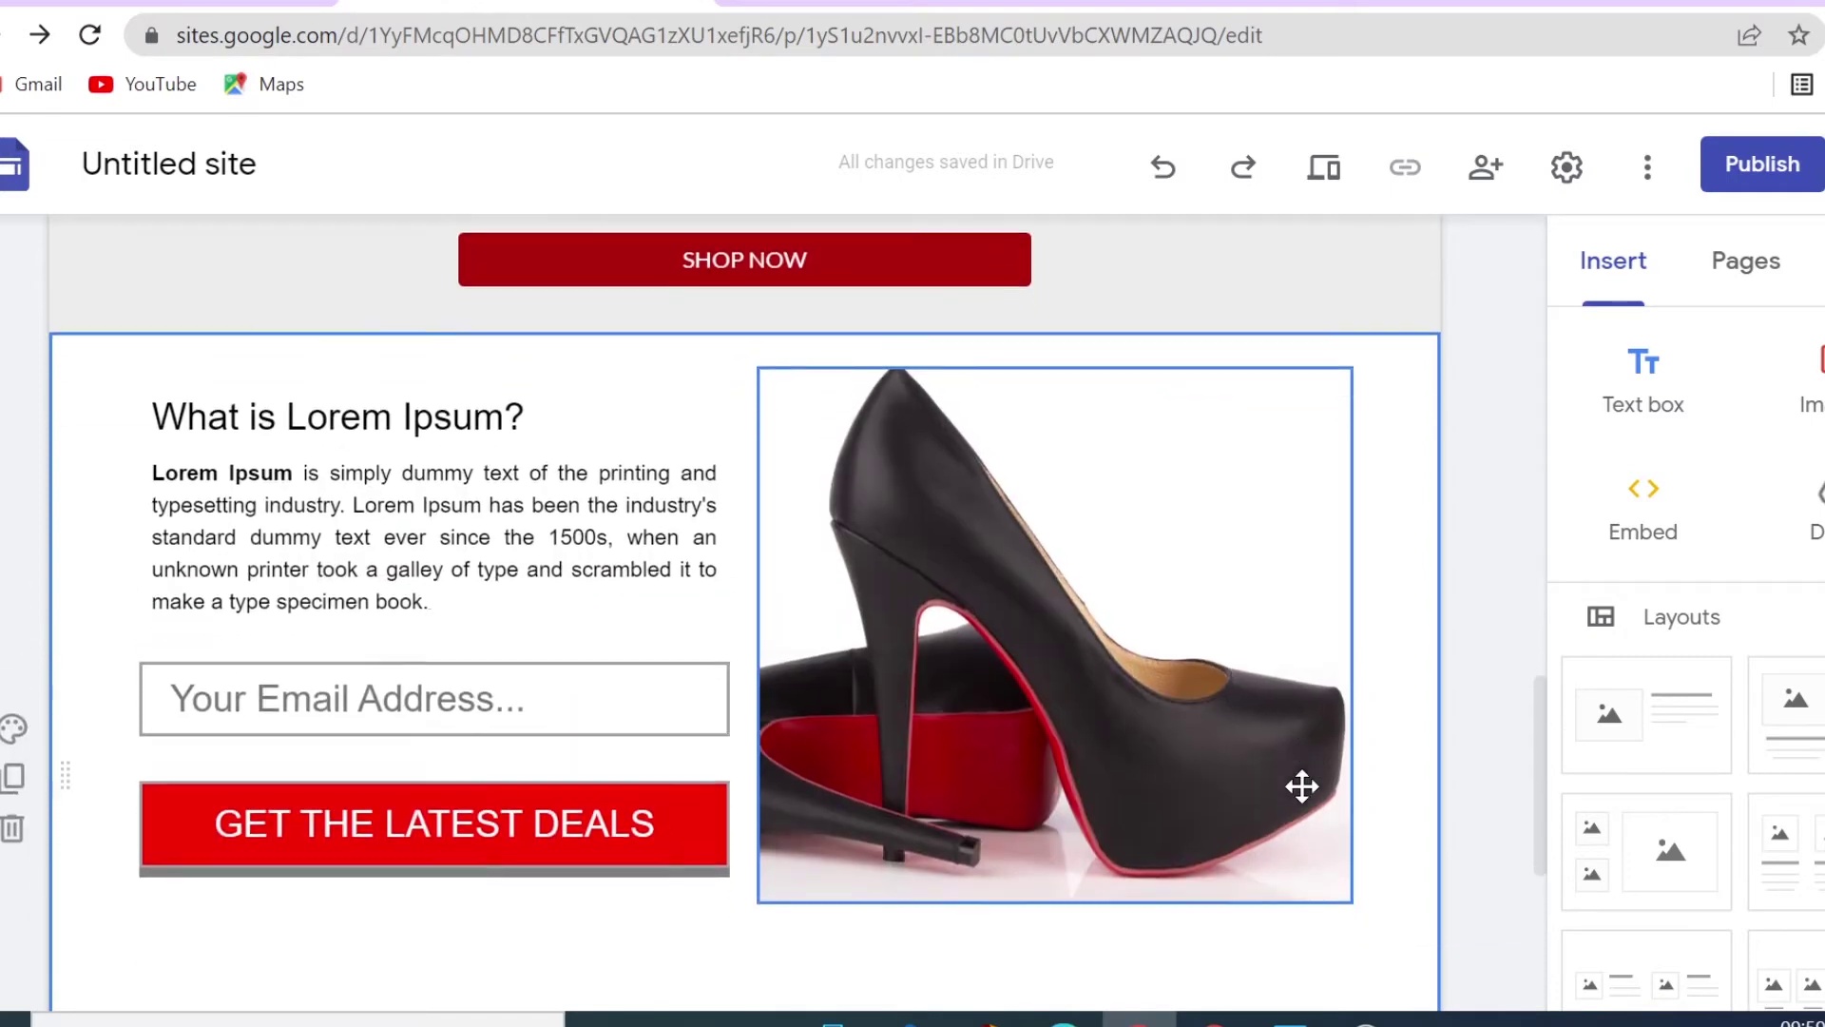
{"action": "scroll", "coordinate": [1299, 782], "scroll_direction": "down", "scroll_amount": 5}
{"action": "left_click", "coordinate": [766, 977]}
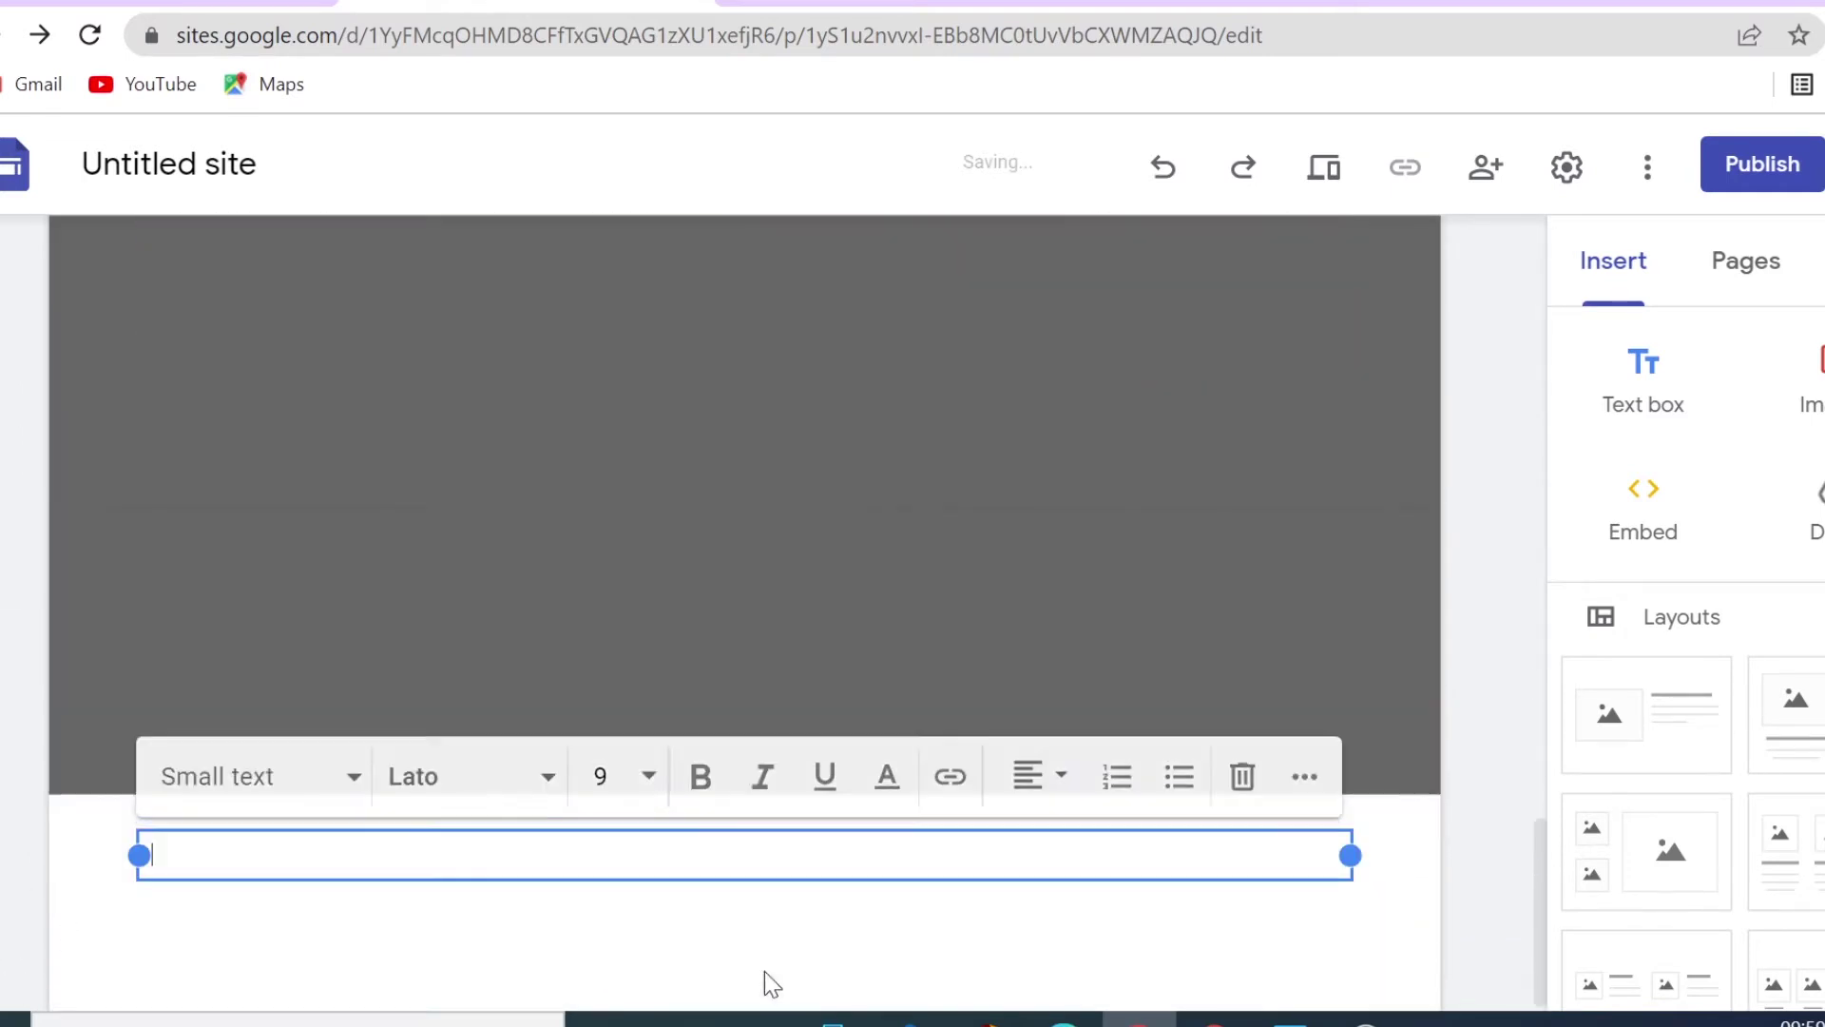
{"action": "right_click", "coordinate": [314, 855]}
{"action": "left_click", "coordinate": [406, 610]}
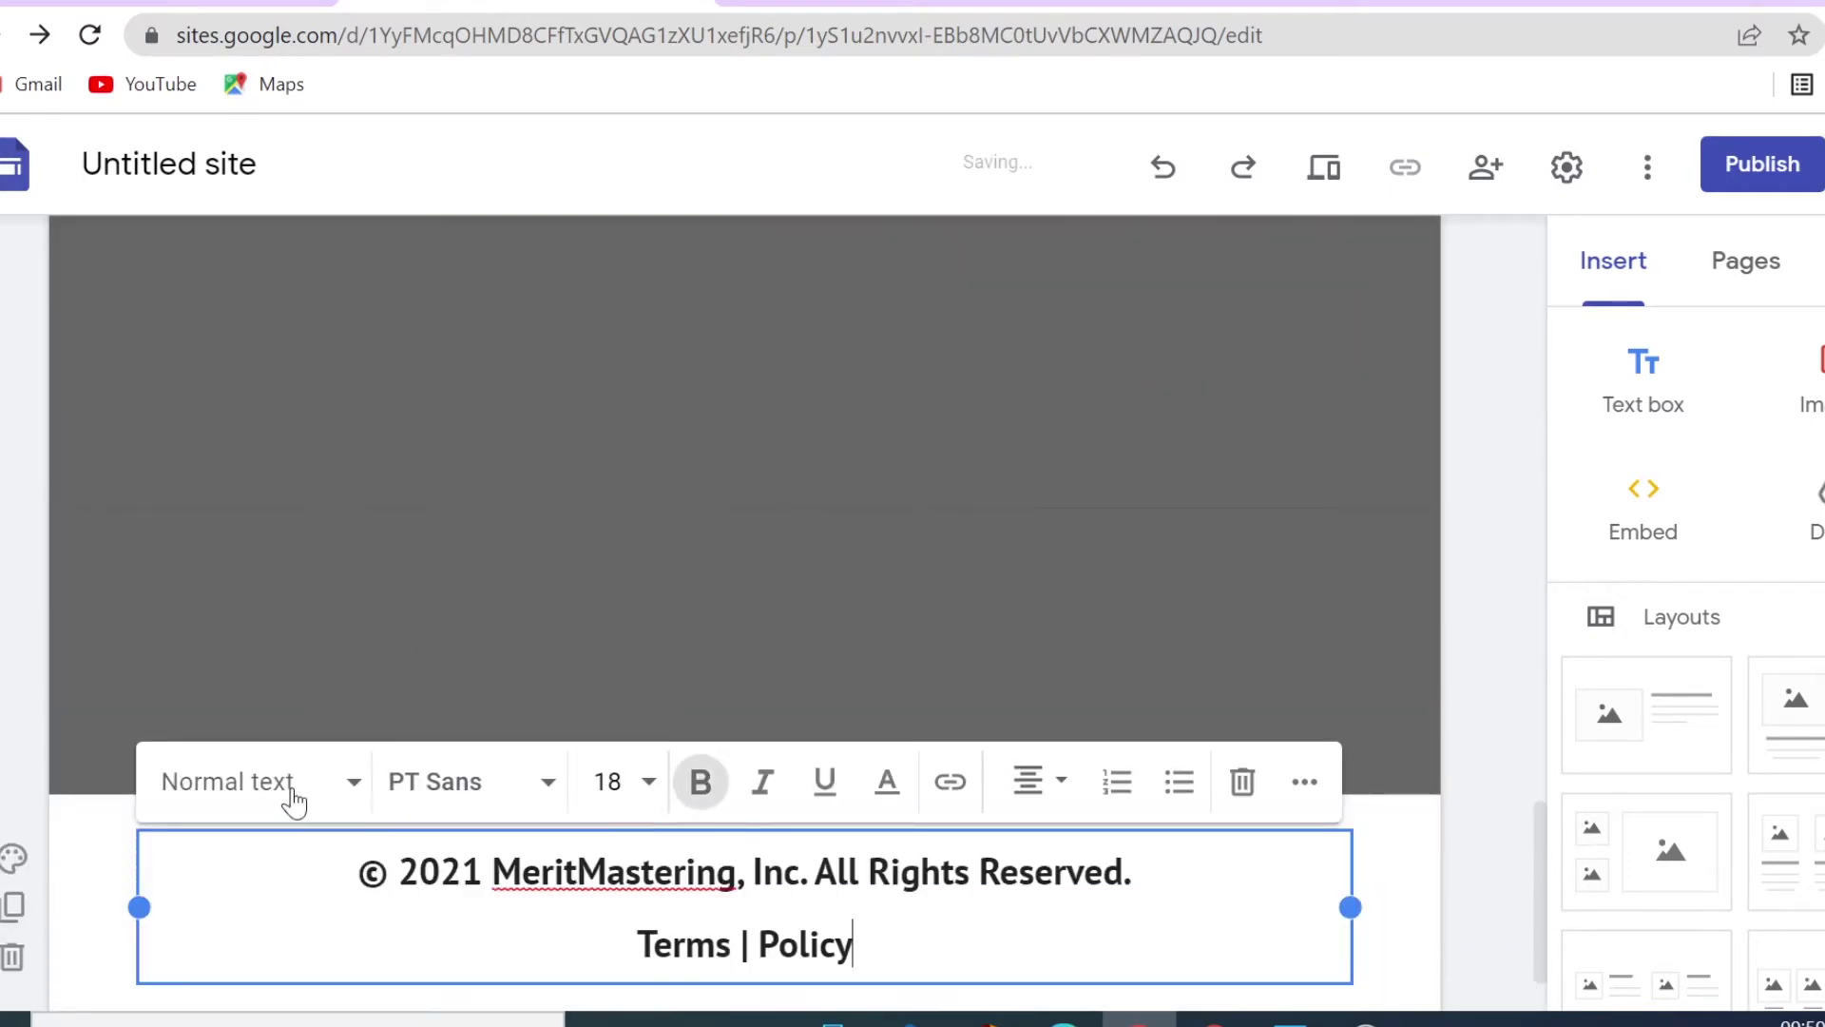
Narrow the footer's copyright text box to about two-thirds of its width, leaving empty space on its left
{"action": "left_click_drag", "start_coordinate": [143, 919], "coordinate": [658, 856]}
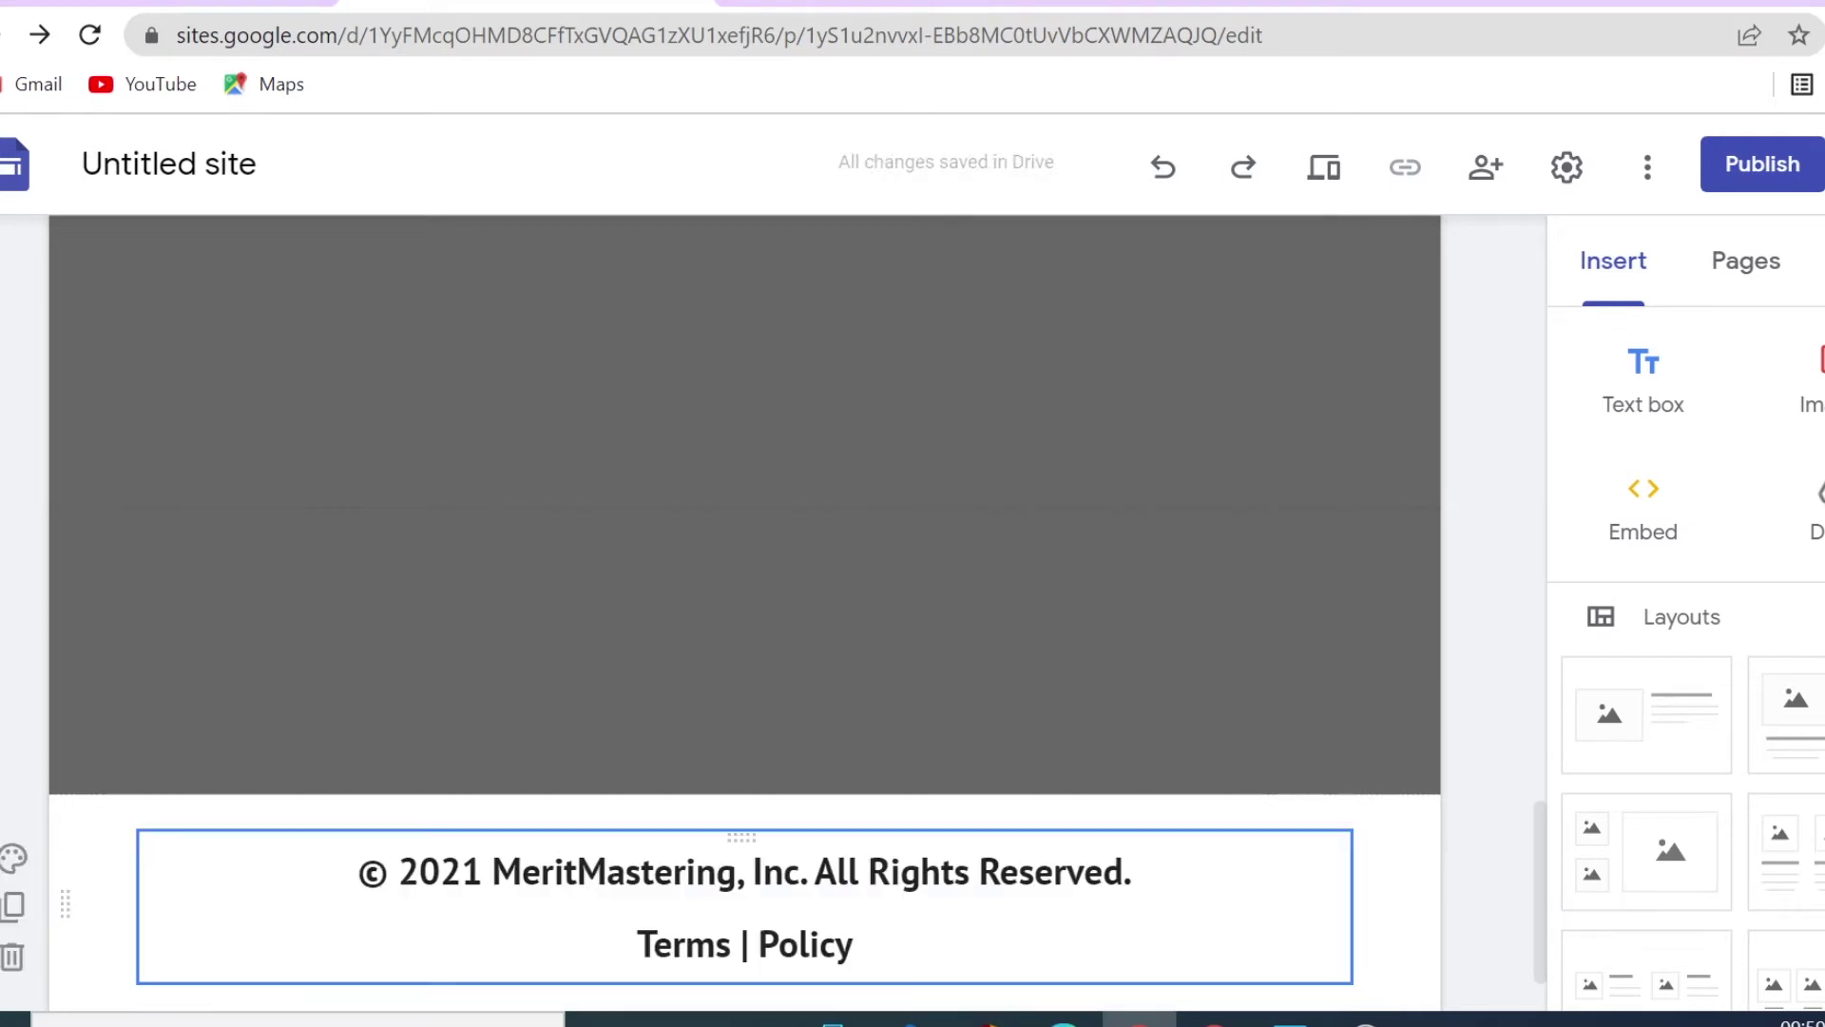
{"action": "left_click_drag", "start_coordinate": [140, 787], "coordinate": [548, 770]}
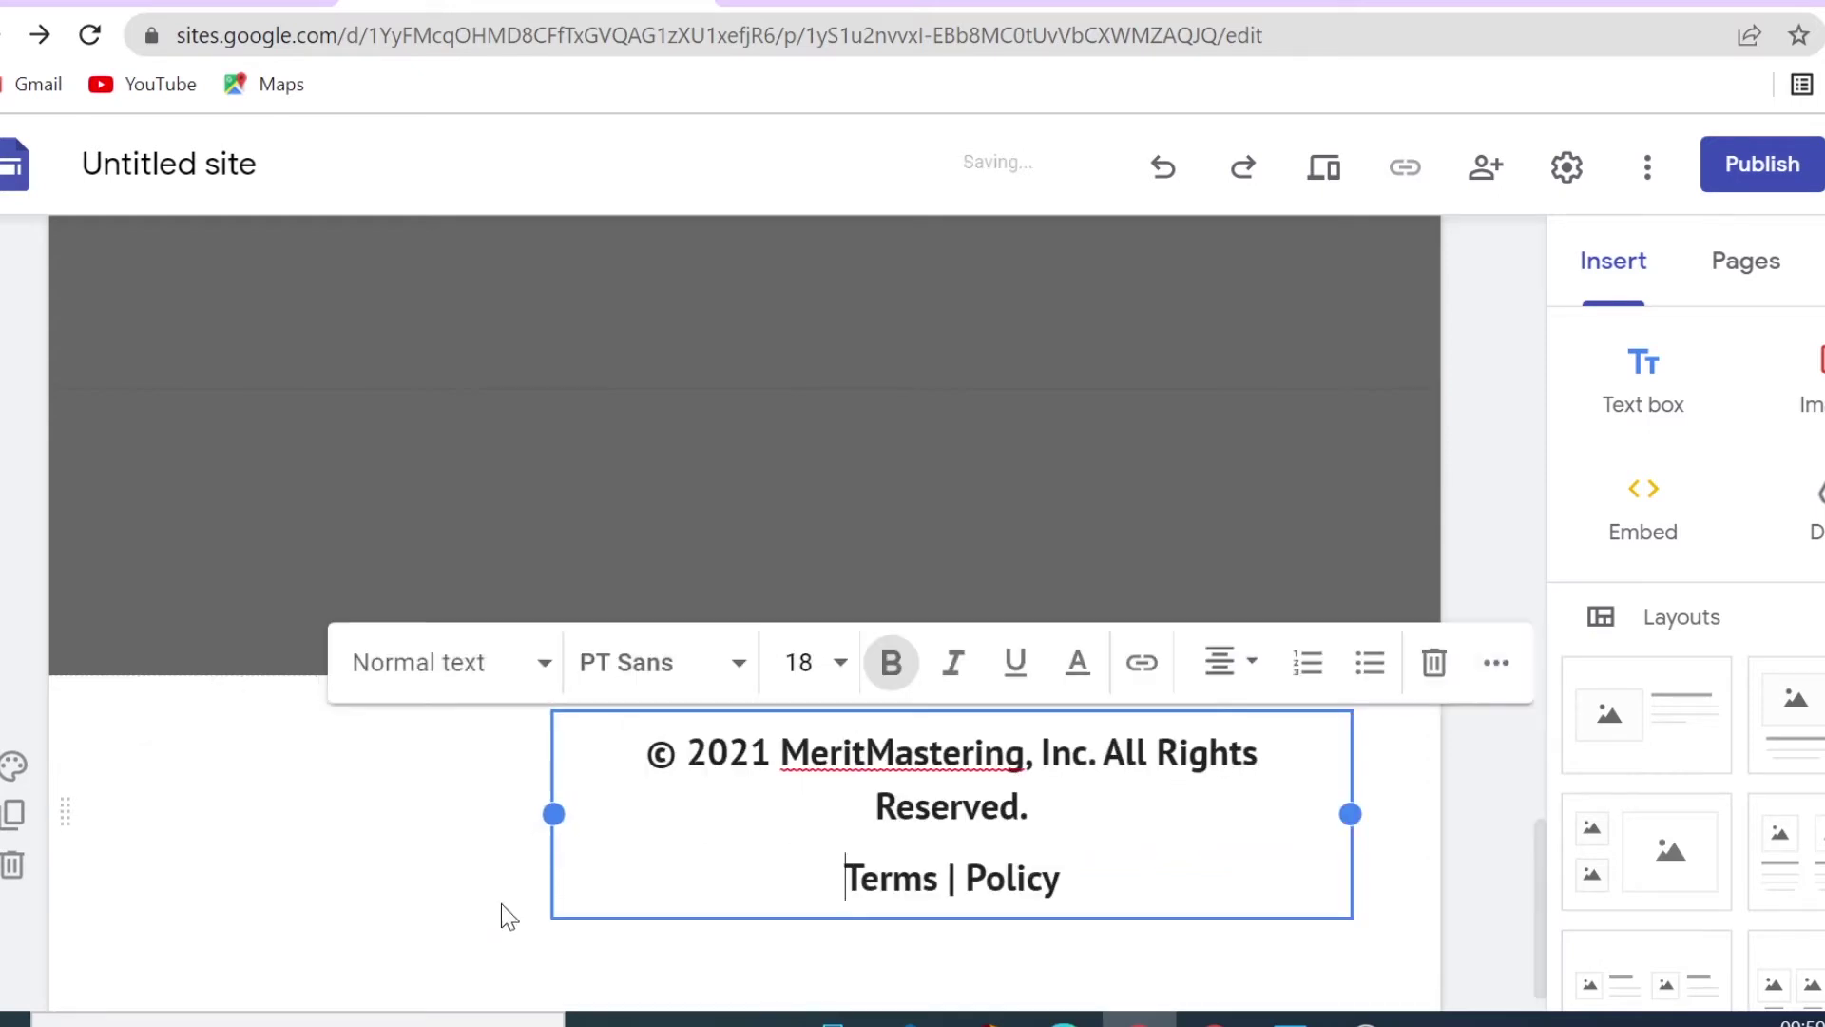
{"action": "left_click", "coordinate": [424, 909]}
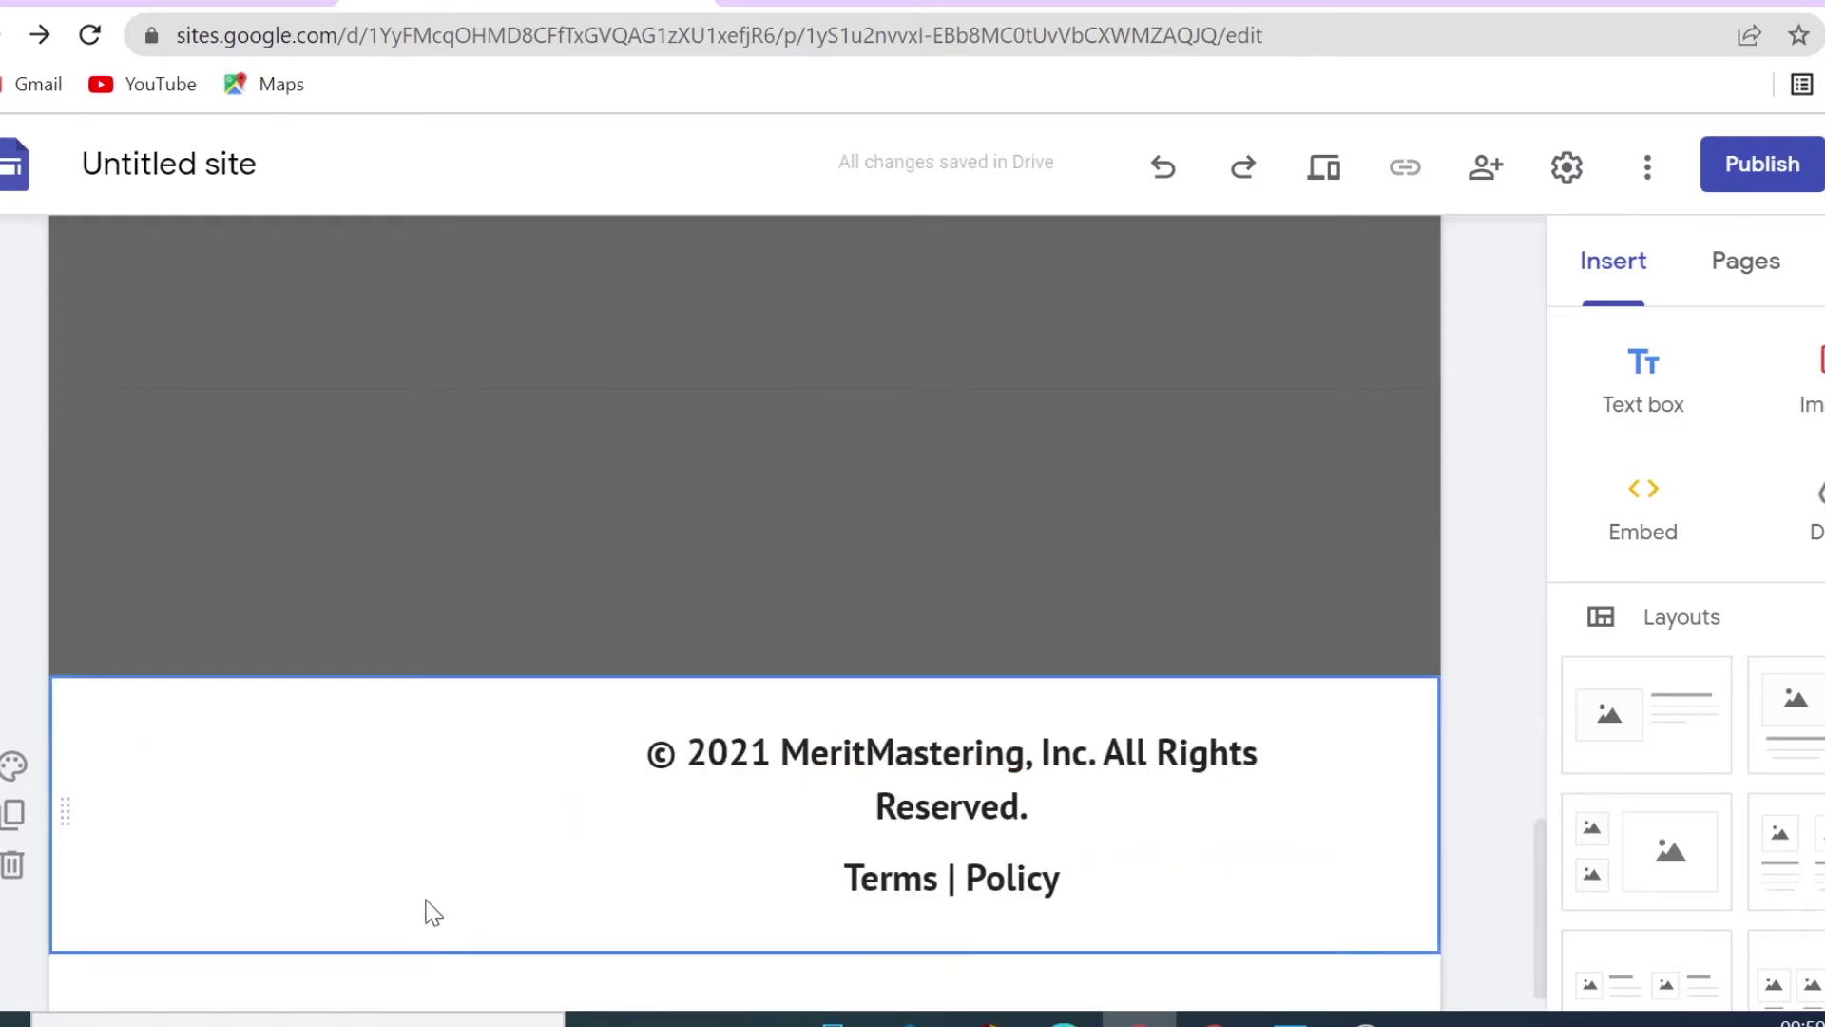
Embed the pasted HTML code for the social media icon links in the empty space of the footer
{"action": "double_click", "coordinate": [395, 738]}
{"action": "left_click", "coordinate": [305, 753]}
{"action": "left_click", "coordinate": [756, 466]}
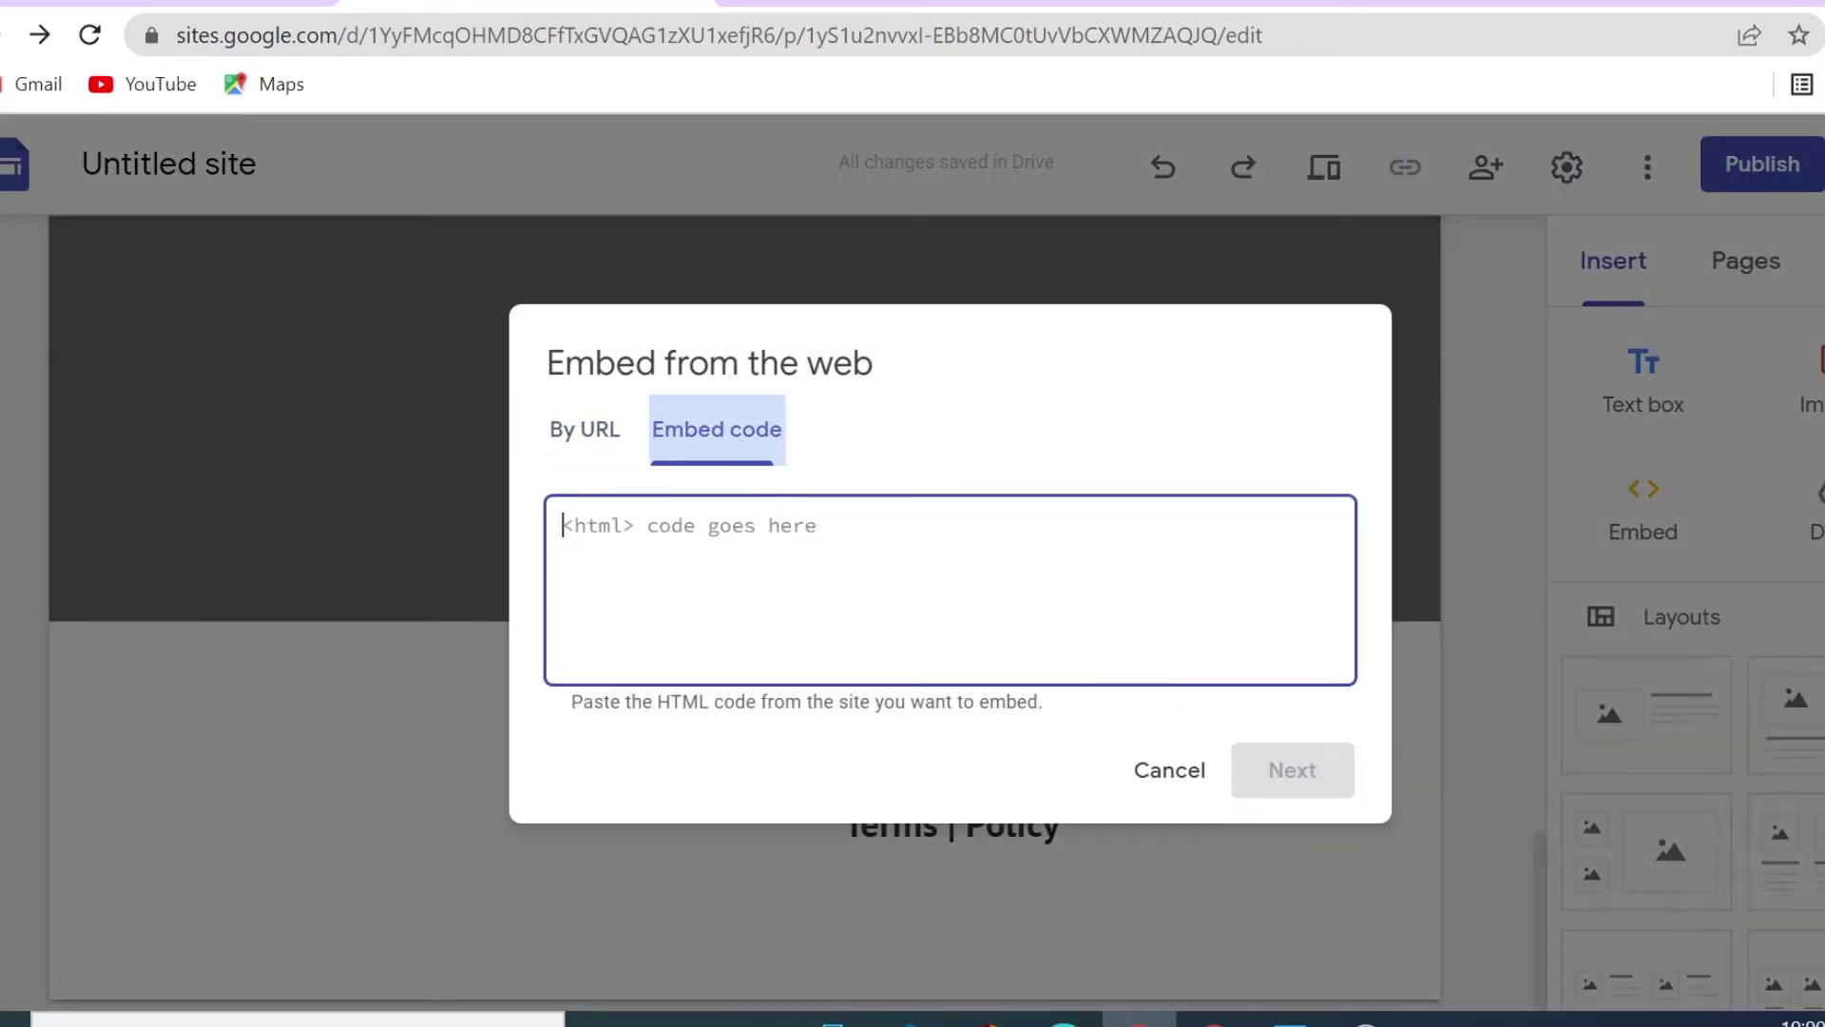
{"action": "right_click", "coordinate": [762, 529]}
{"action": "left_click", "coordinate": [781, 278]}
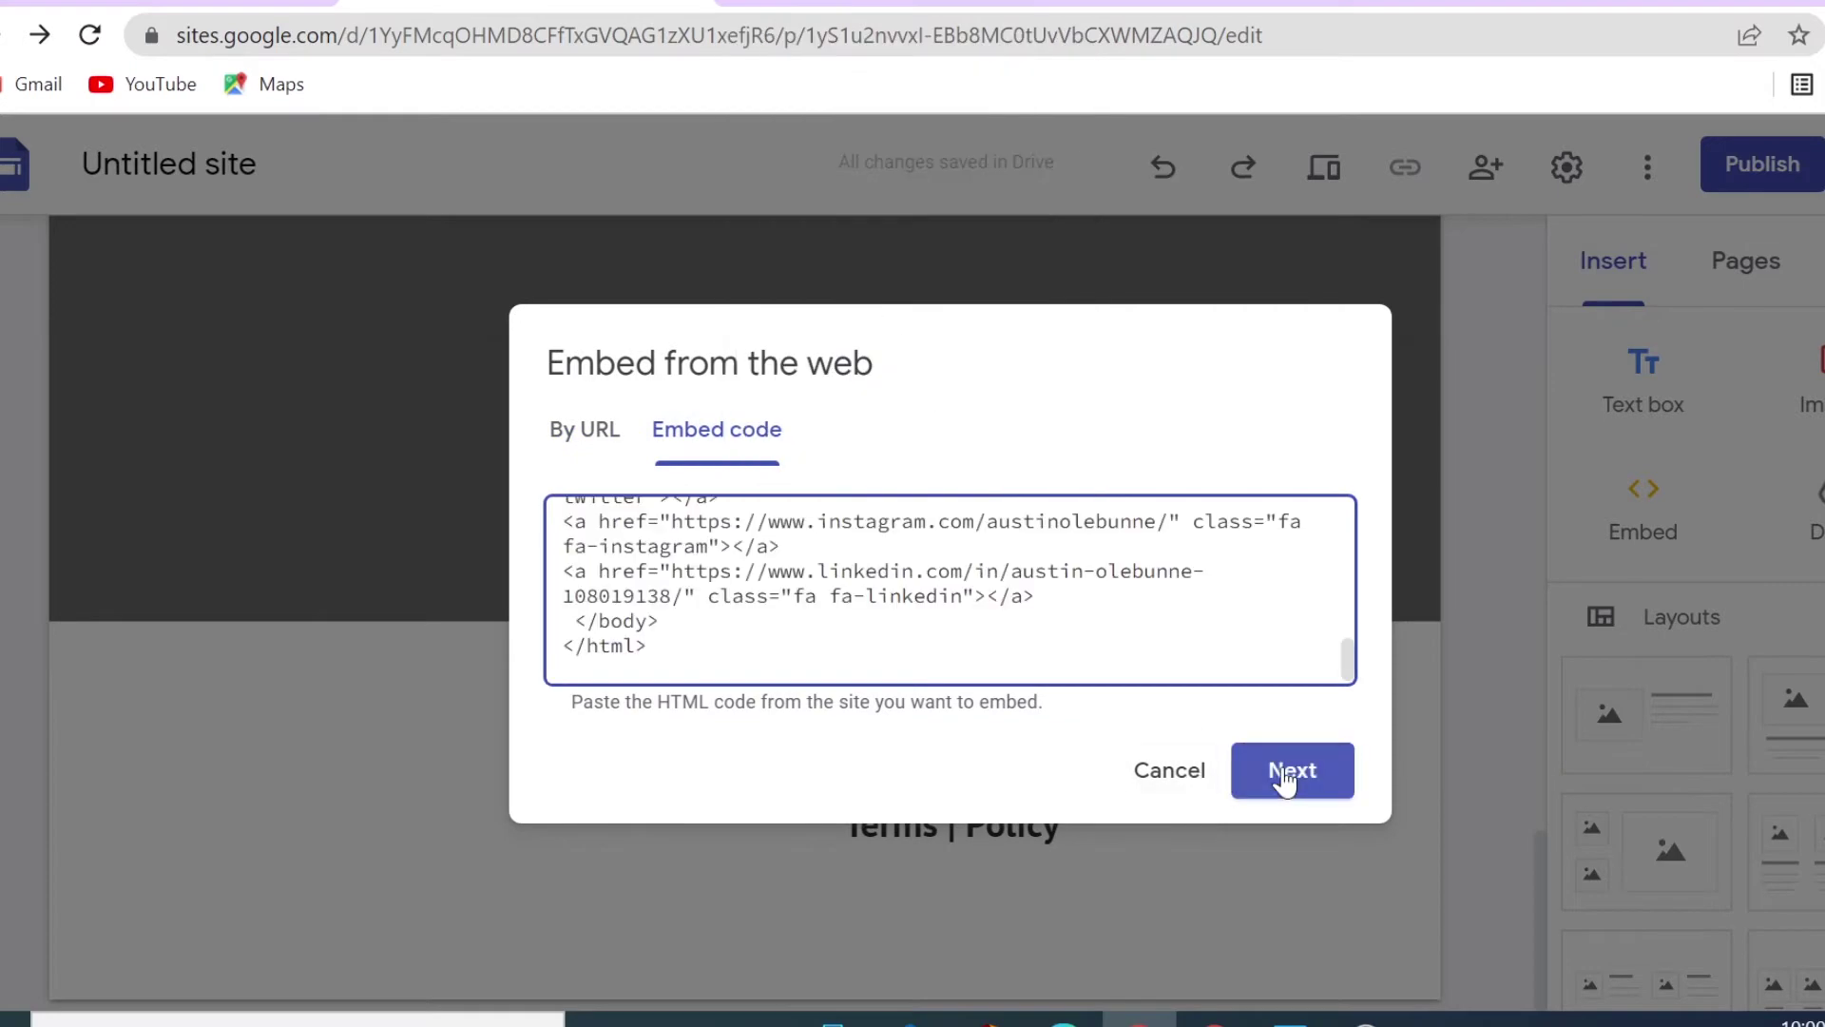
{"action": "left_click", "coordinate": [1285, 779]}
{"action": "left_click", "coordinate": [1284, 887]}
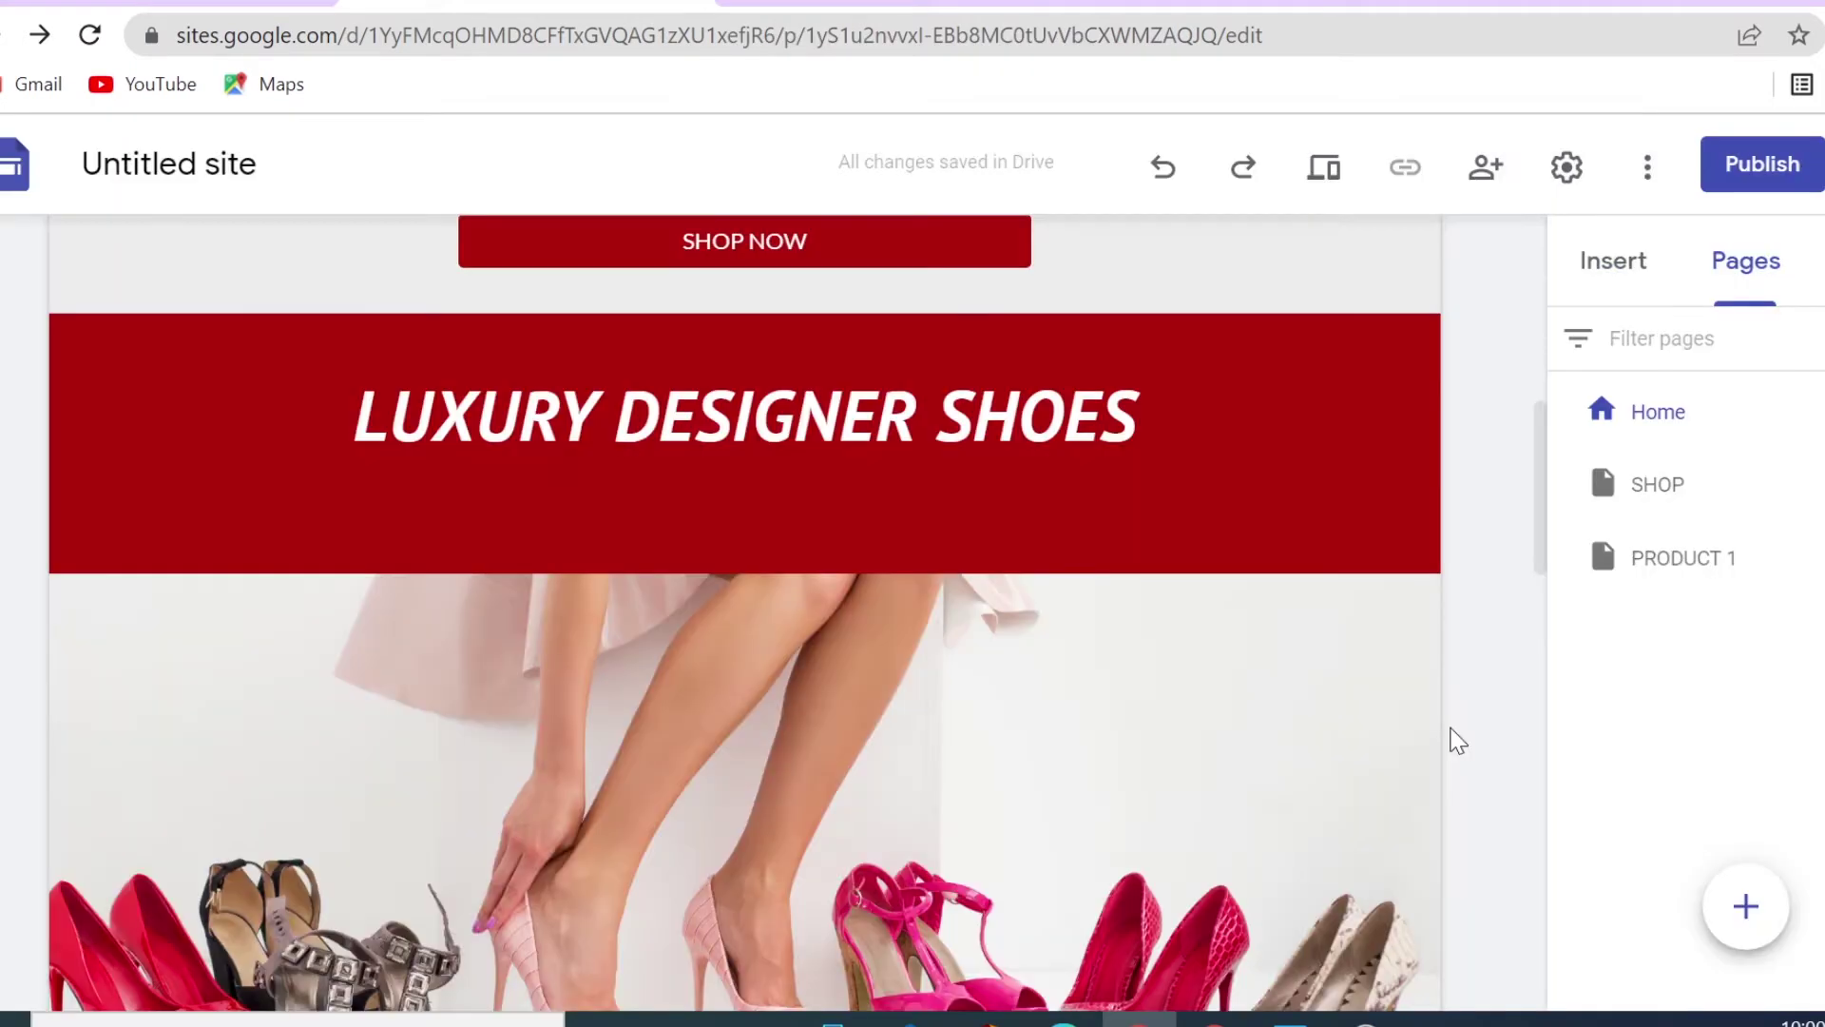
Open the SHOP page and insert a three-column layout with an image, heading and text in each column
{"action": "scroll", "coordinate": [1458, 740], "scroll_direction": "up", "scroll_amount": 6}
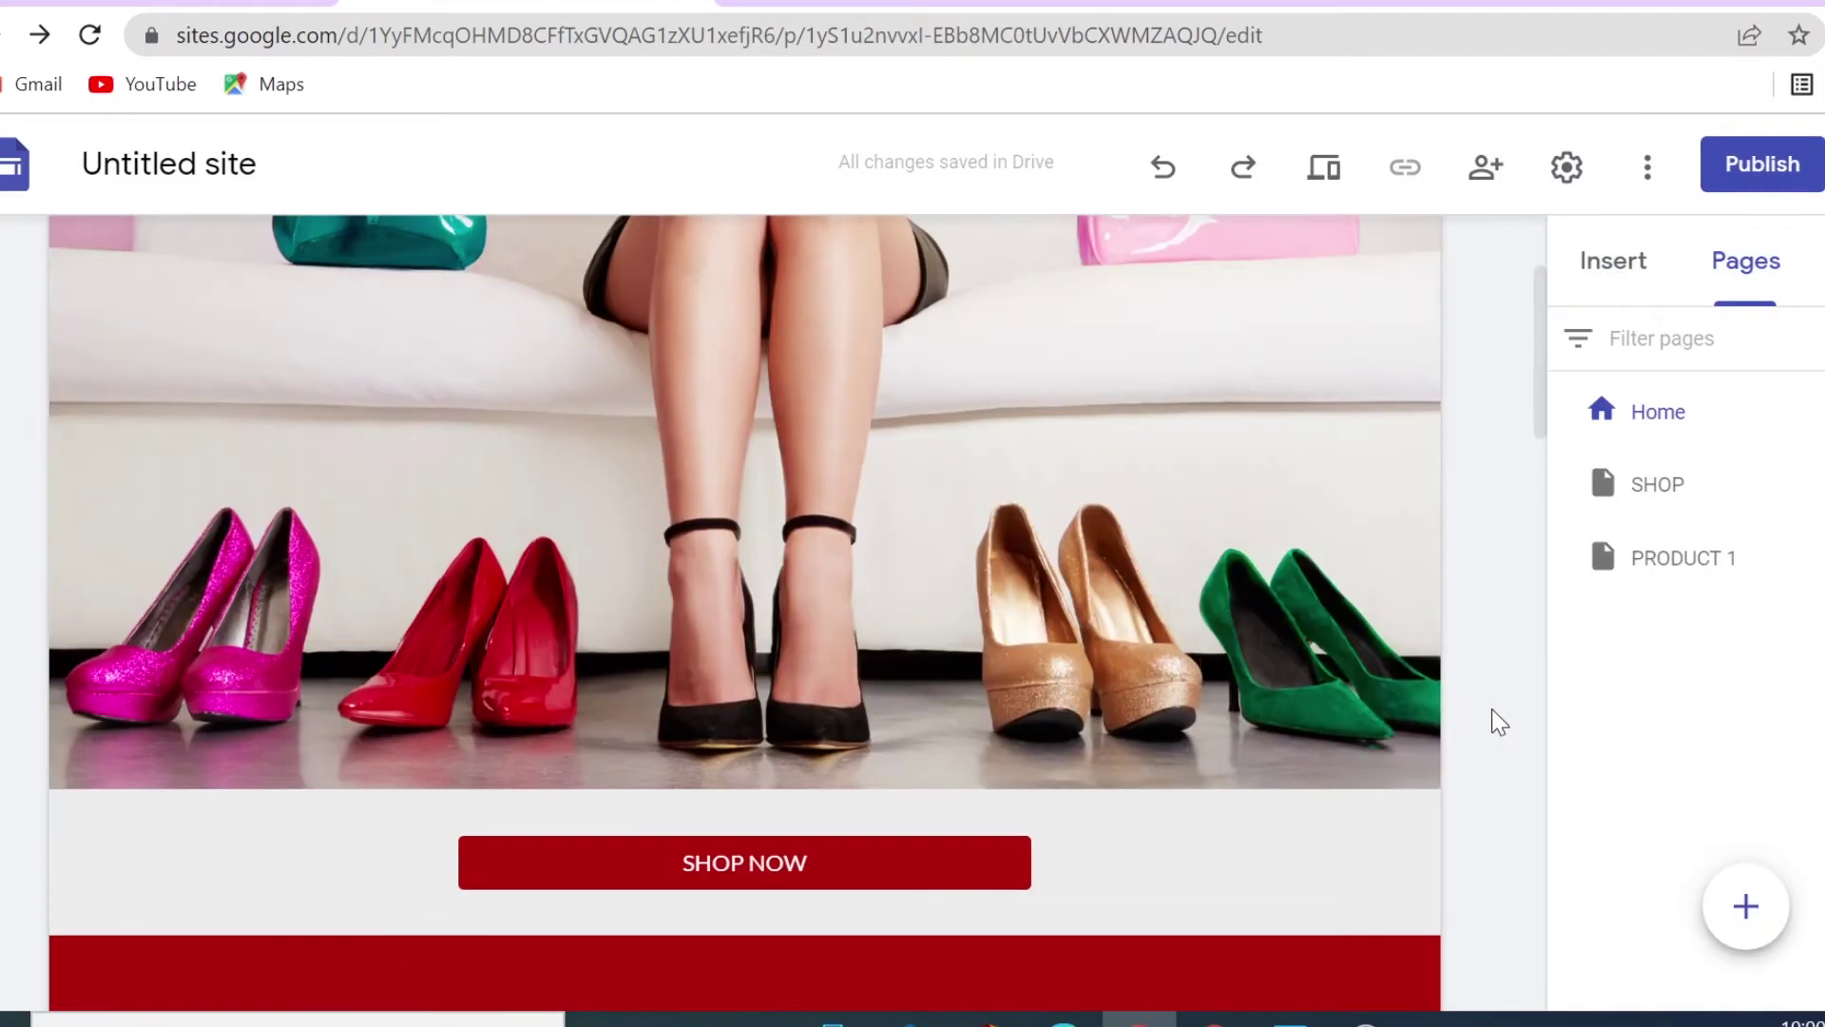
{"action": "left_click", "coordinate": [1638, 511]}
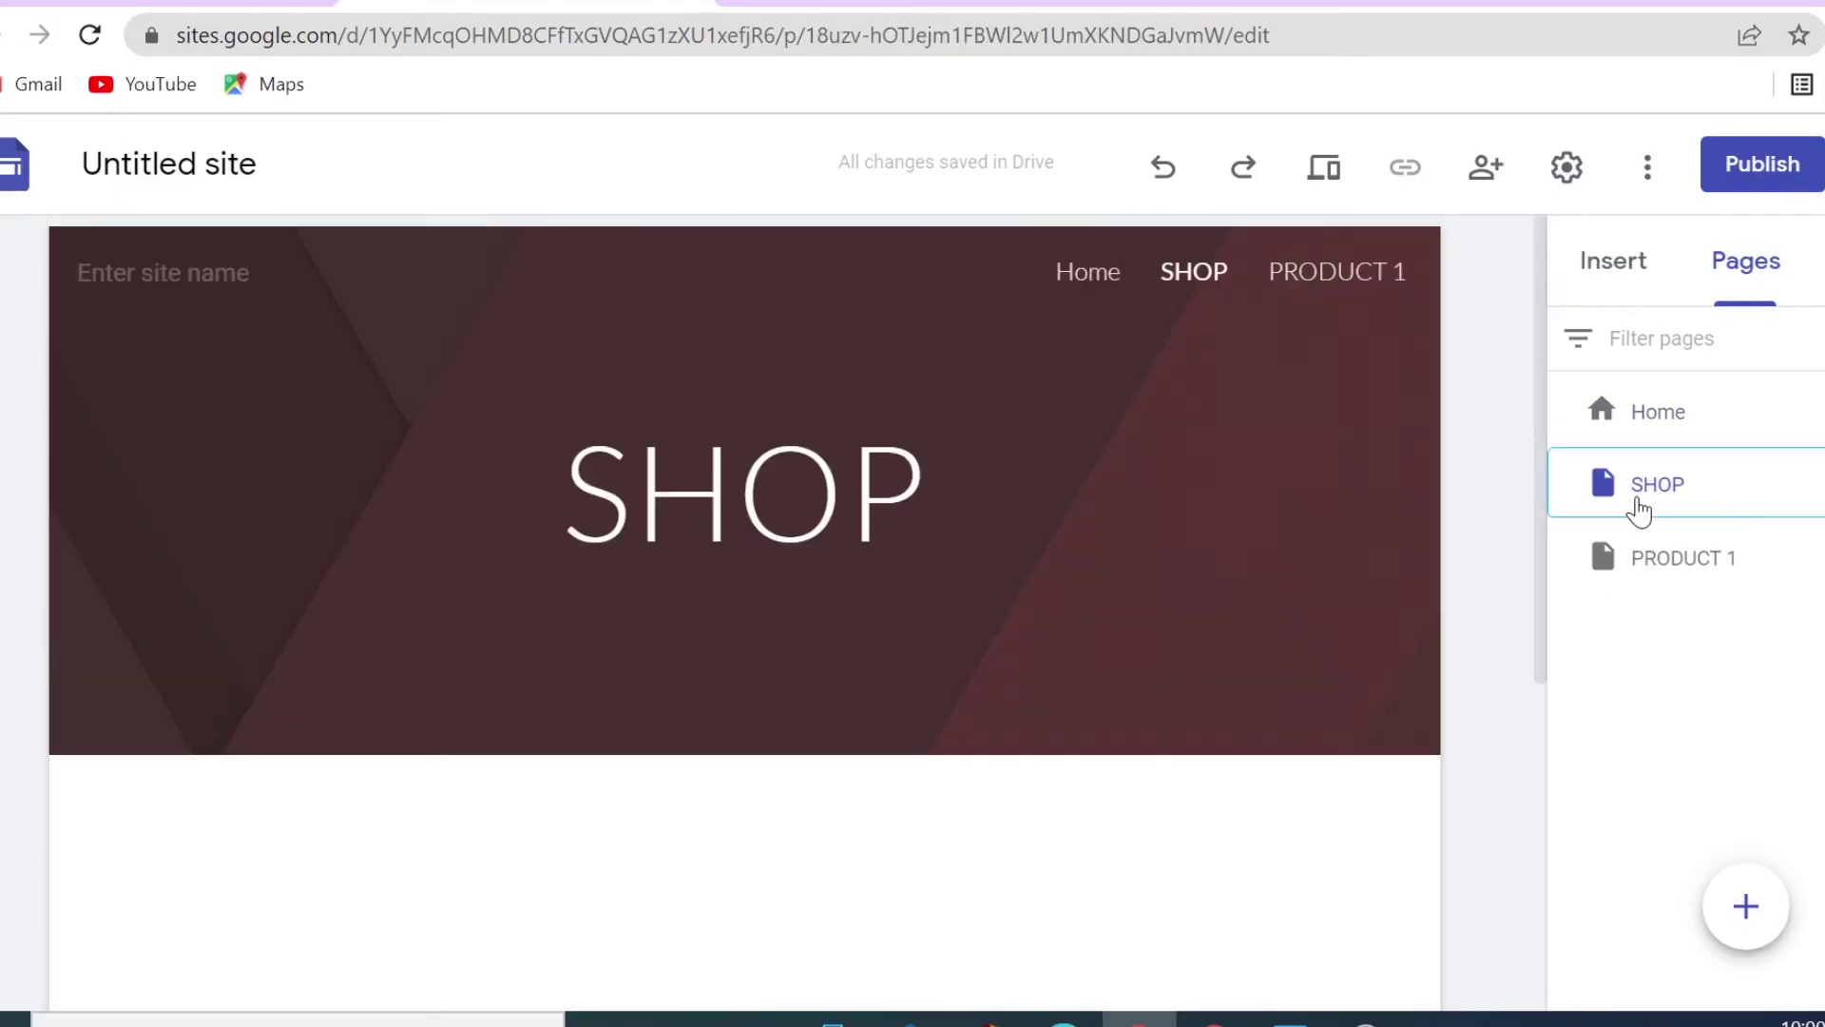
{"action": "scroll", "coordinate": [1447, 571], "scroll_direction": "down", "scroll_amount": 3}
{"action": "scroll", "coordinate": [603, 603], "scroll_direction": "up", "scroll_amount": 3}
{"action": "left_click", "coordinate": [518, 606]}
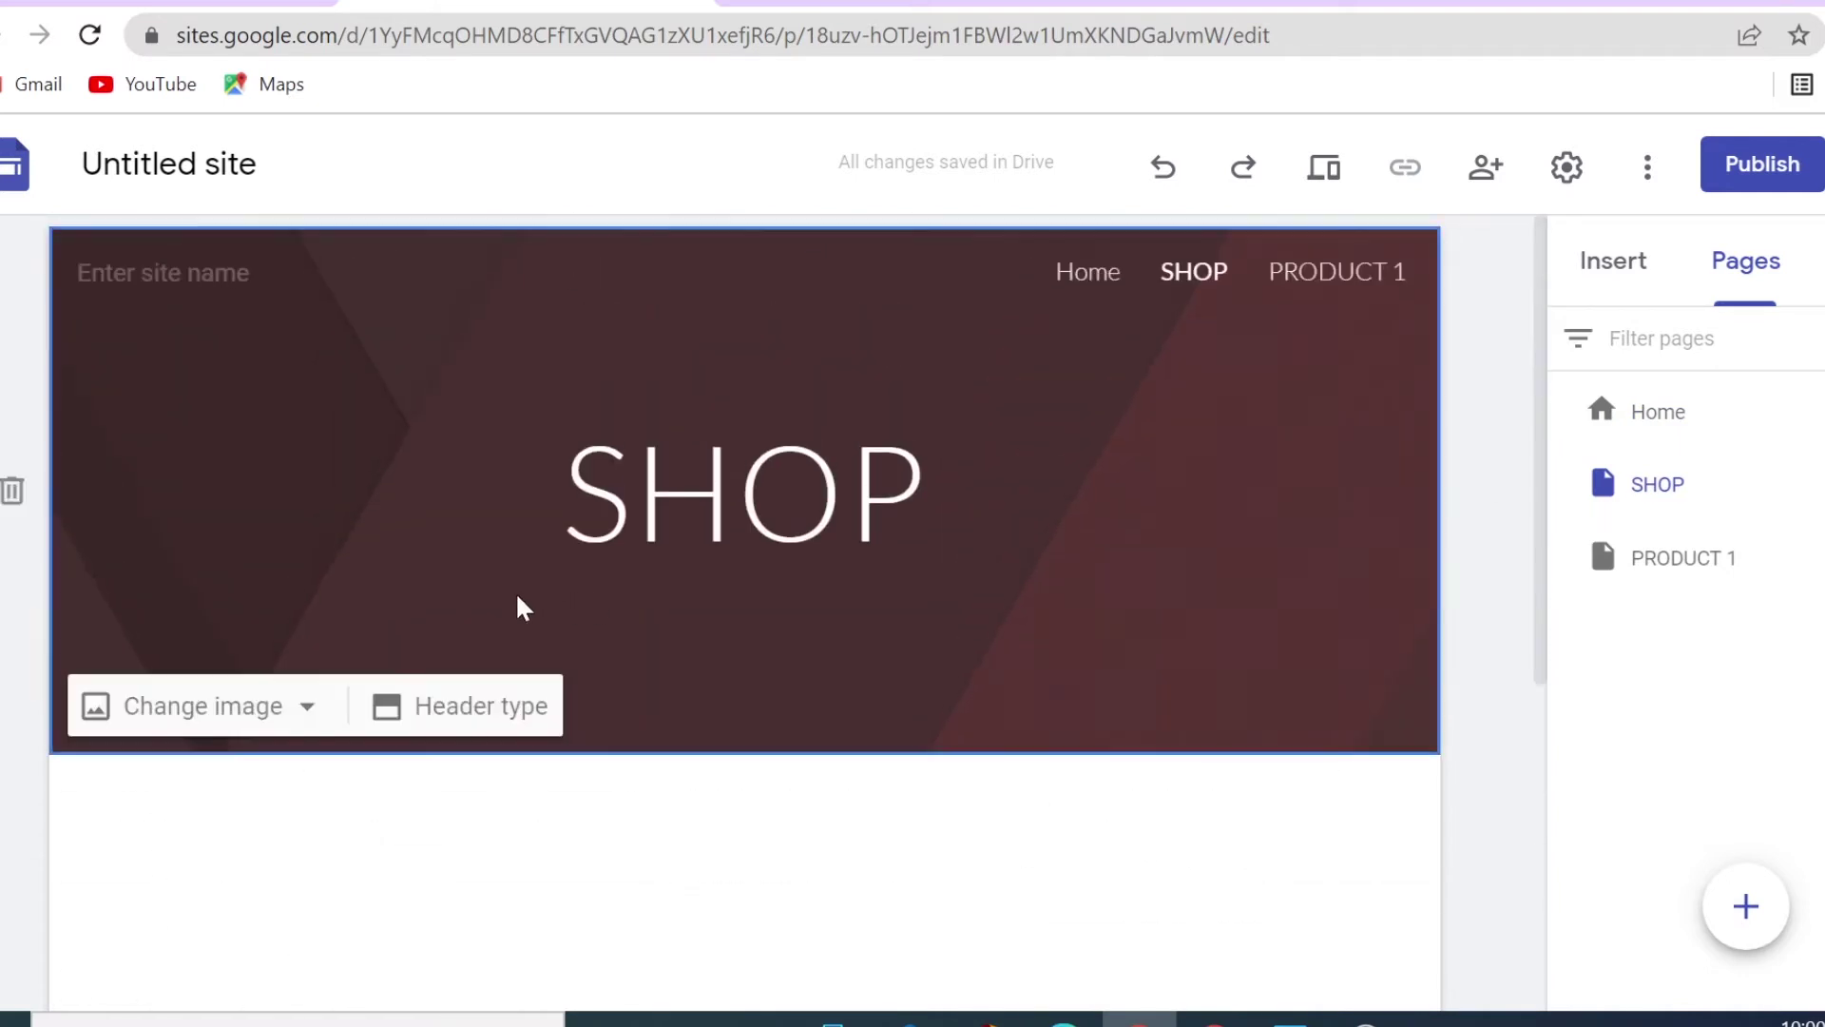
{"action": "scroll", "coordinate": [1097, 658], "scroll_direction": "down", "scroll_amount": 5}
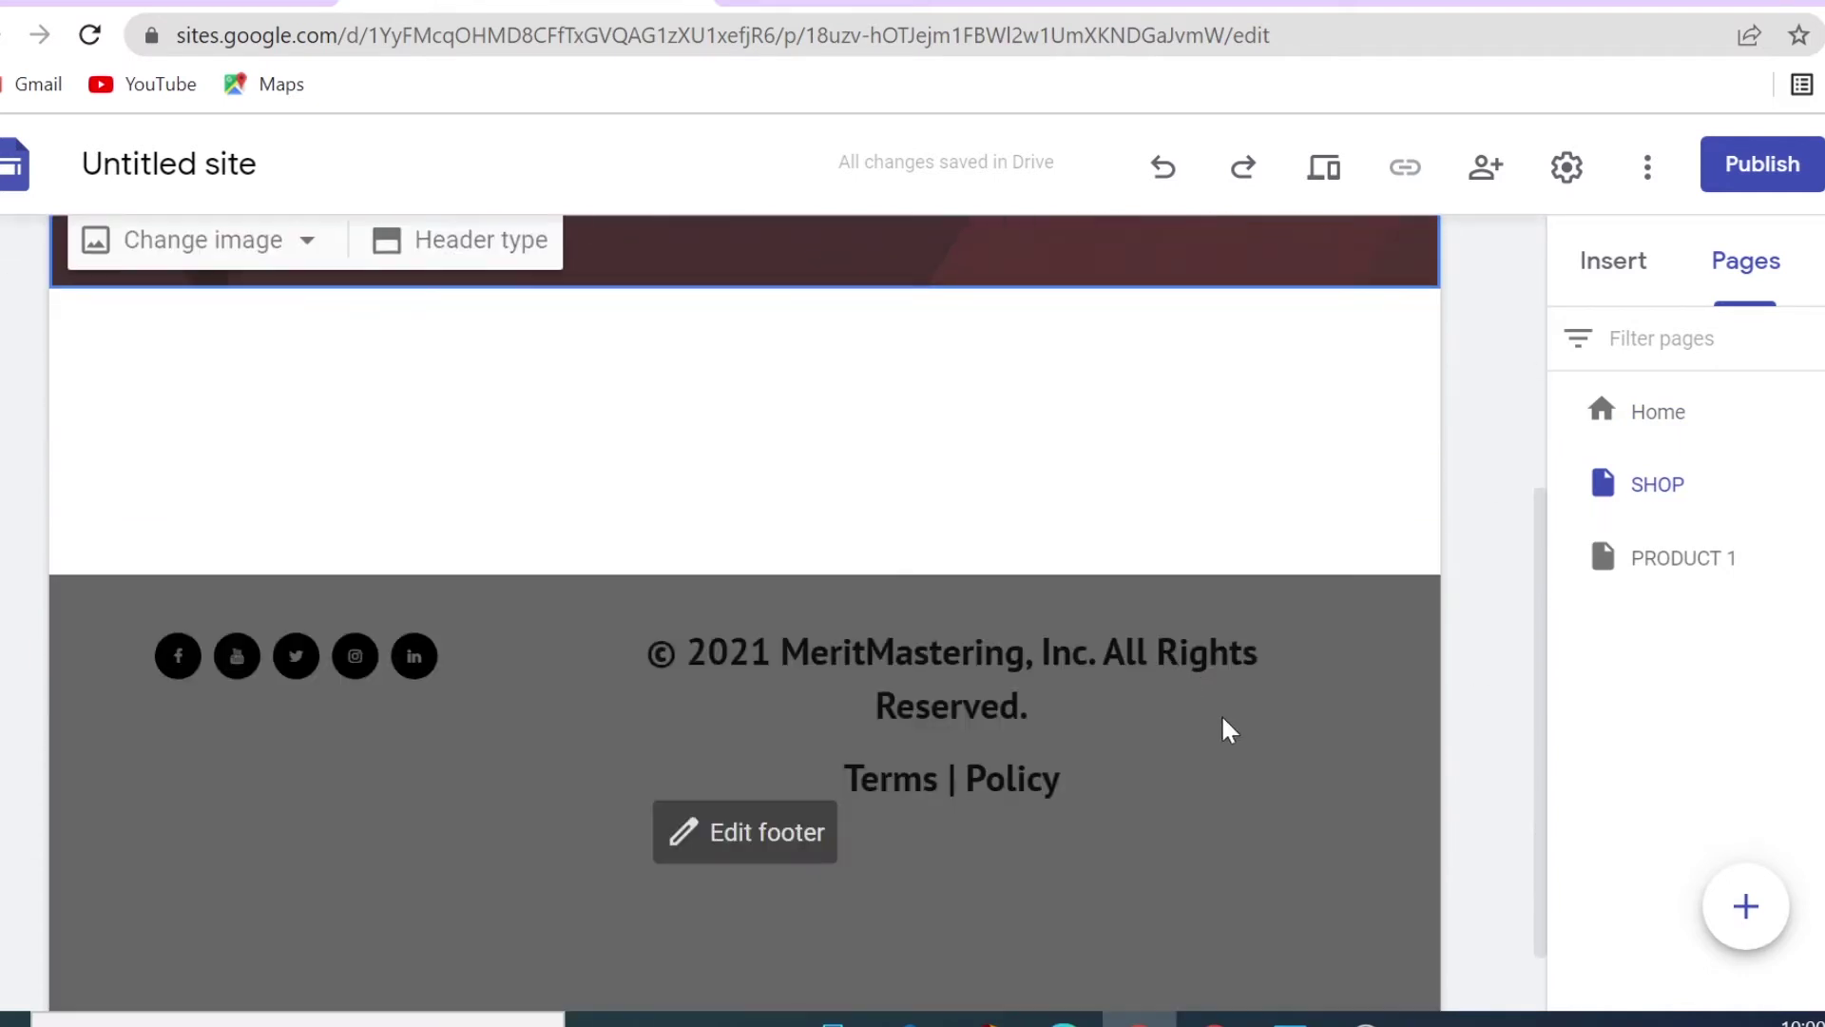
{"action": "scroll", "coordinate": [1222, 719], "scroll_direction": "up", "scroll_amount": 3}
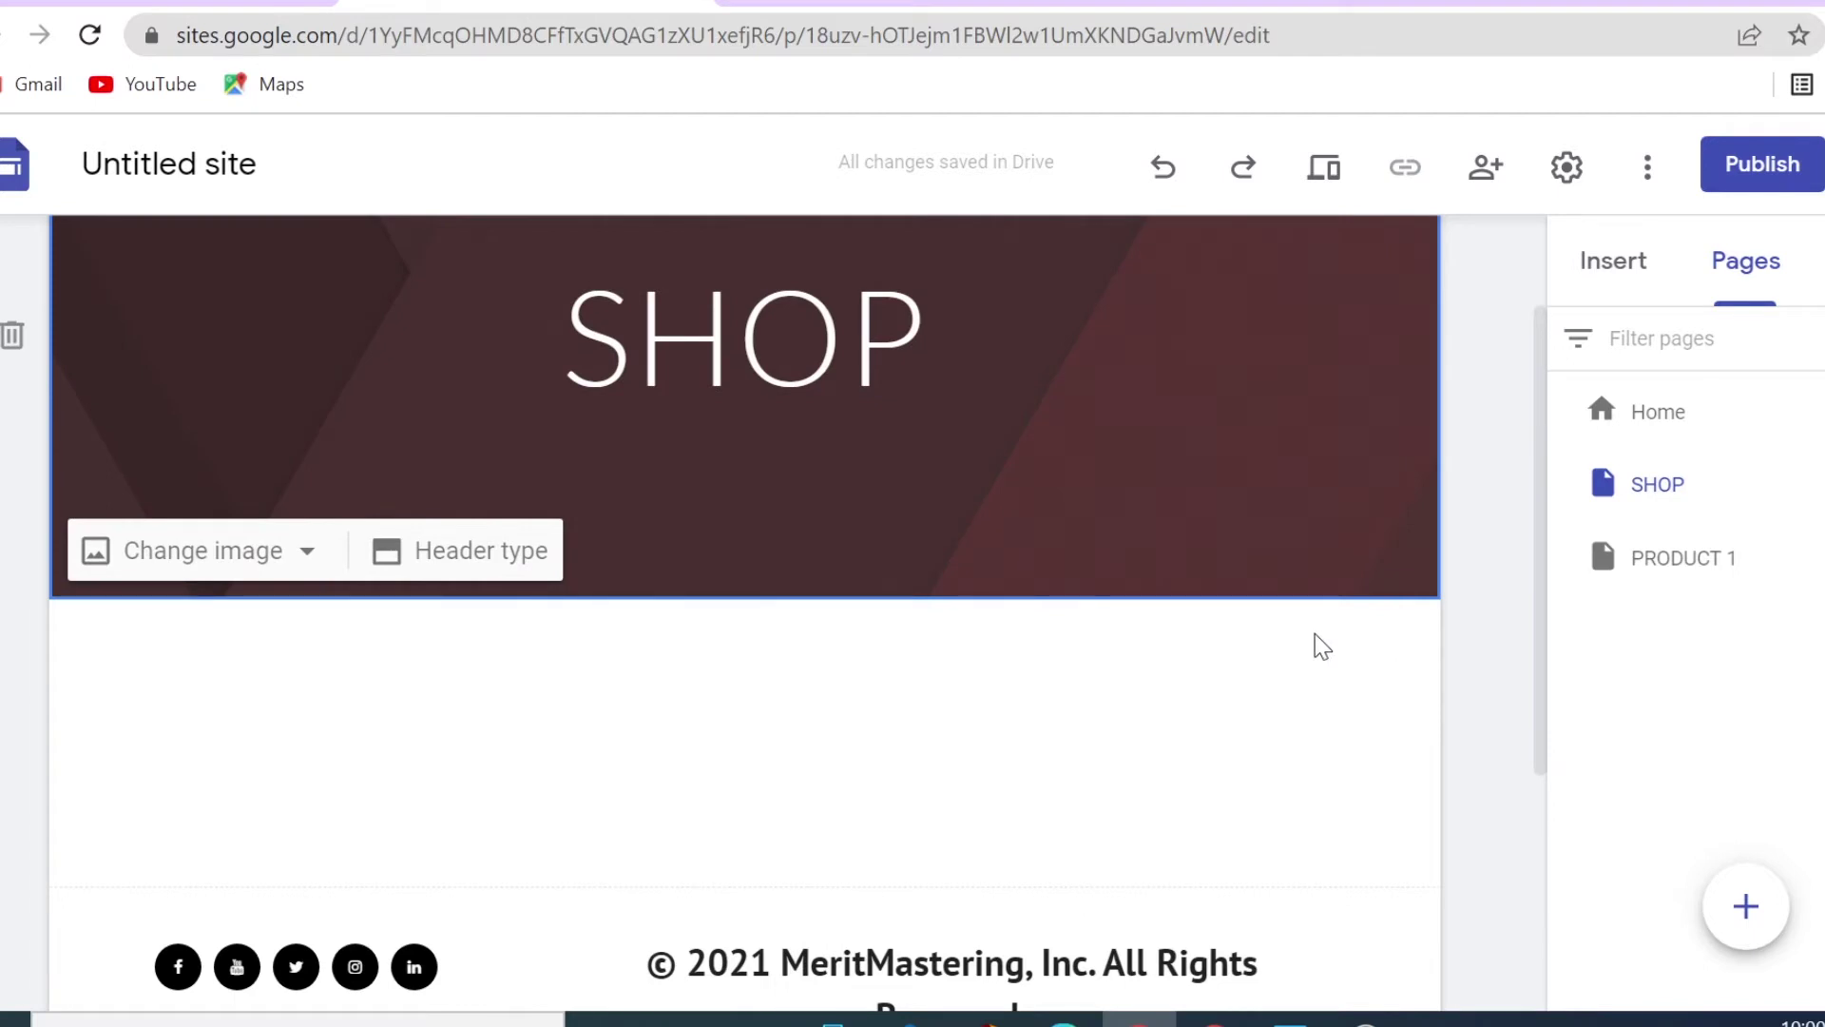
{"action": "left_click", "coordinate": [1605, 268]}
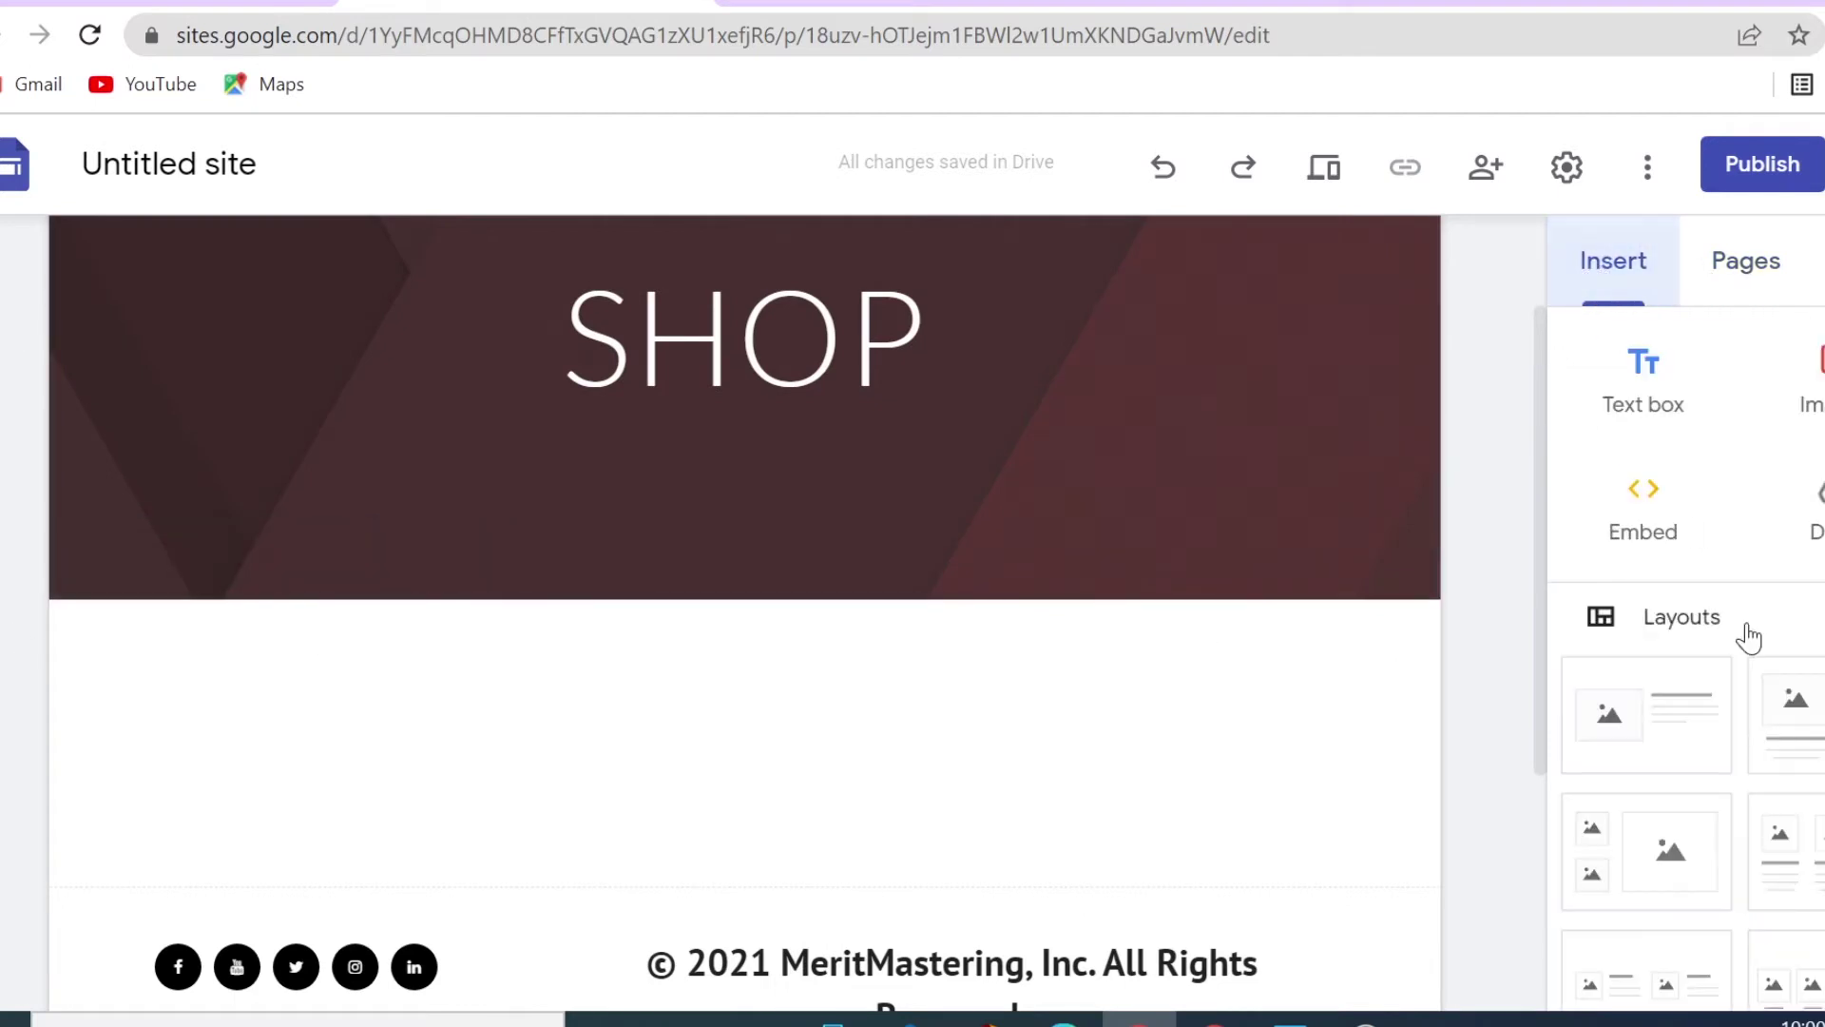
{"action": "scroll", "coordinate": [1752, 636], "scroll_direction": "down", "scroll_amount": 3}
{"action": "left_click", "coordinate": [1806, 558]}
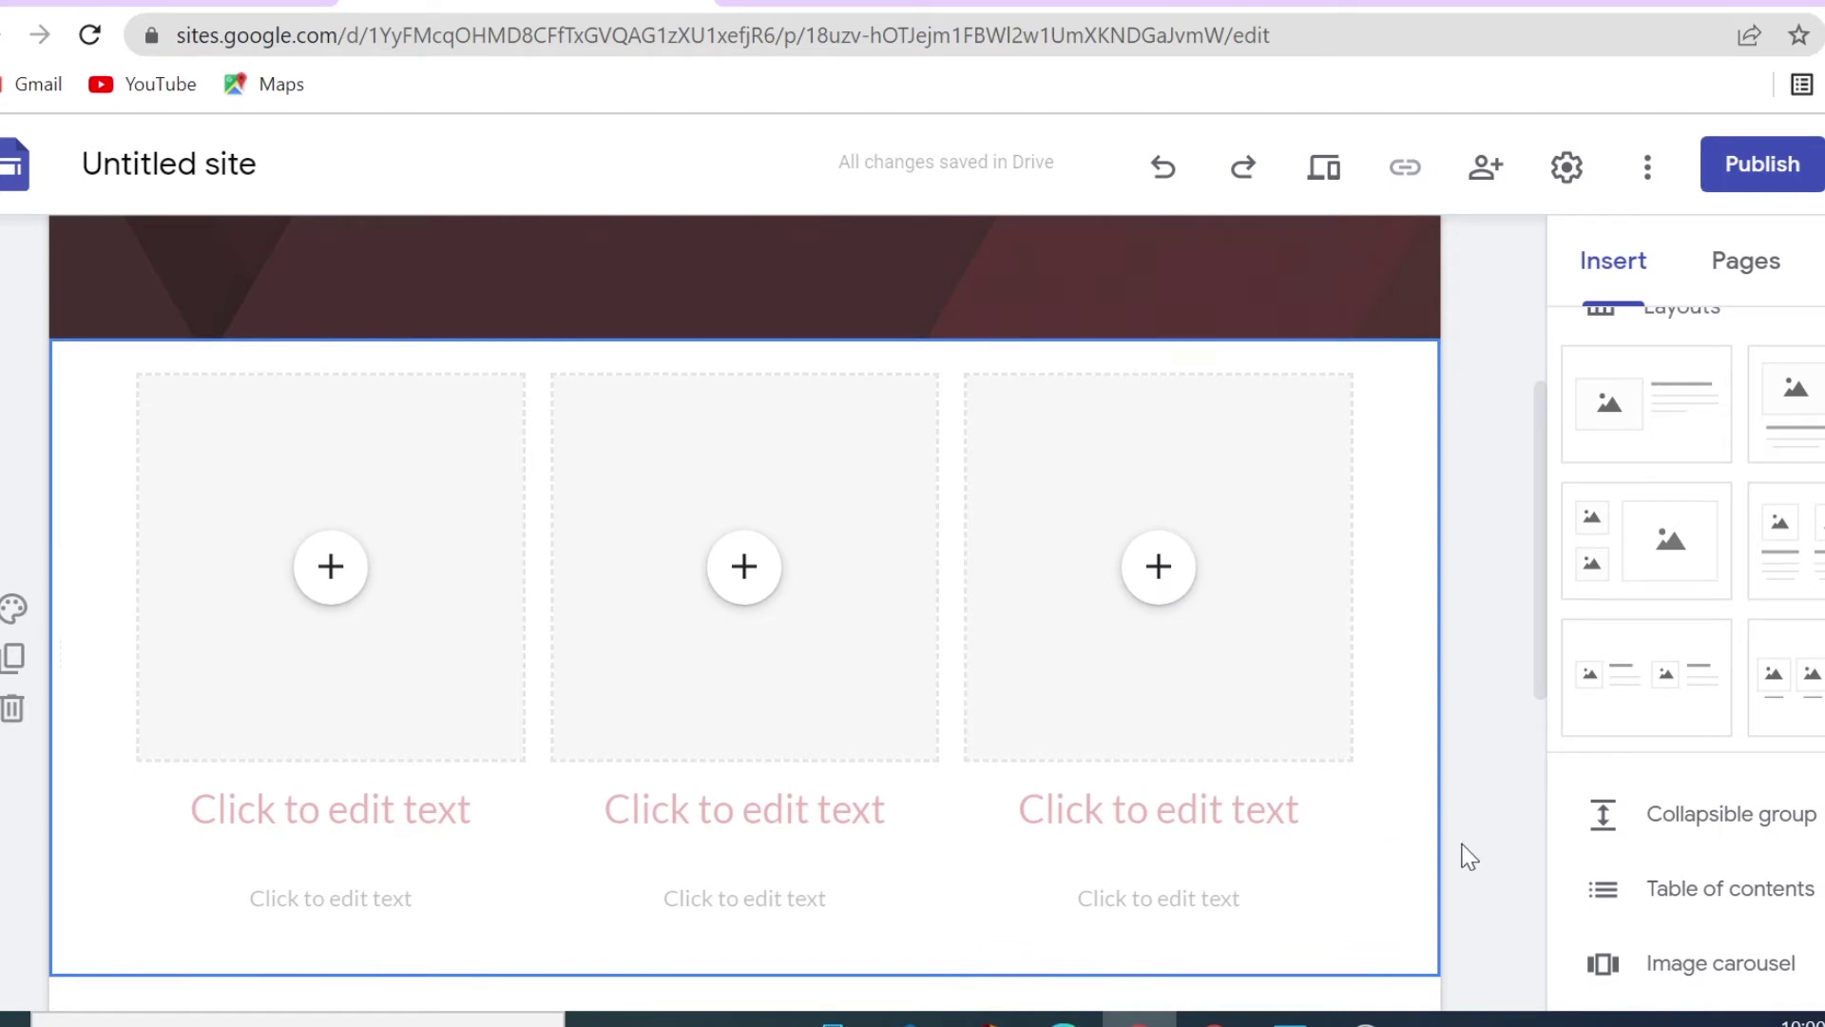
Title the first product in the SHOP page layout "Black Heels"
{"action": "scroll", "coordinate": [512, 720], "scroll_direction": "up", "scroll_amount": 4}
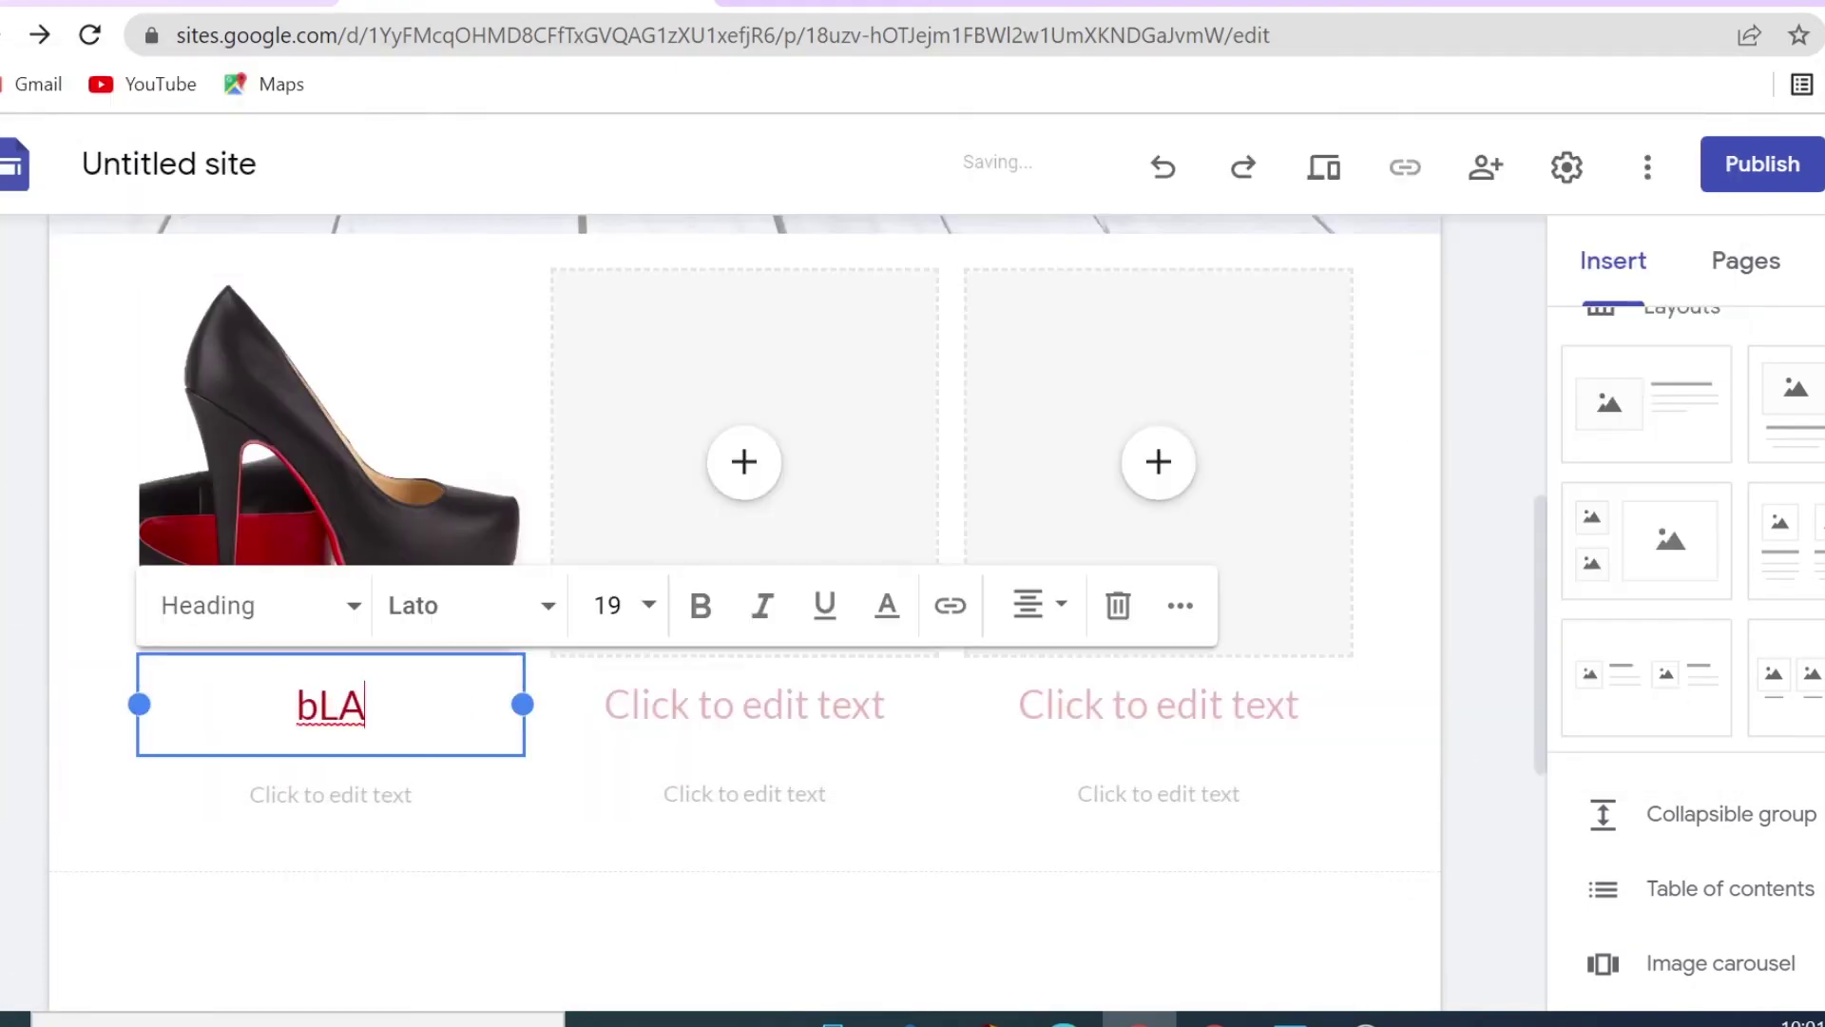
{"action": "key", "text": "BackSpace"}
{"action": "key", "text": "BackSpace"}
{"action": "key", "text": "BackSpace"}
{"action": "type", "text": "Black Heel"}
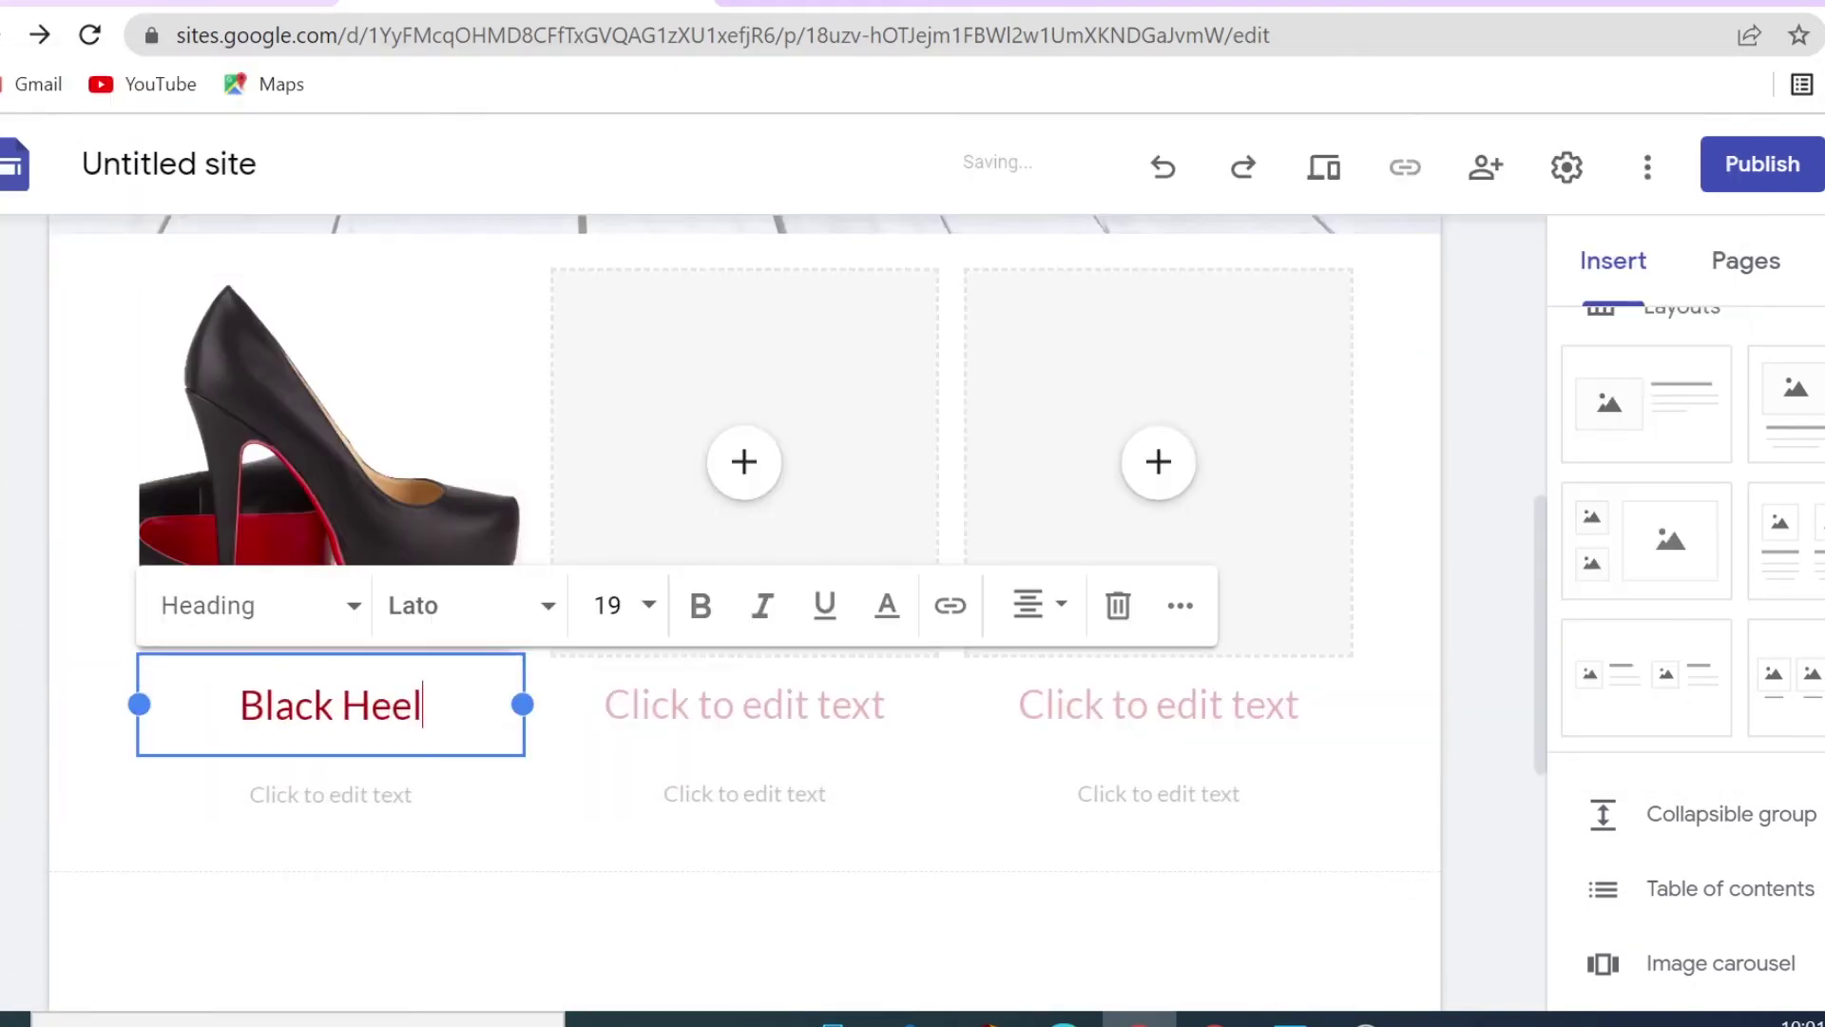
{"action": "type", "text": "s"}
{"action": "double_click", "coordinate": [376, 705]}
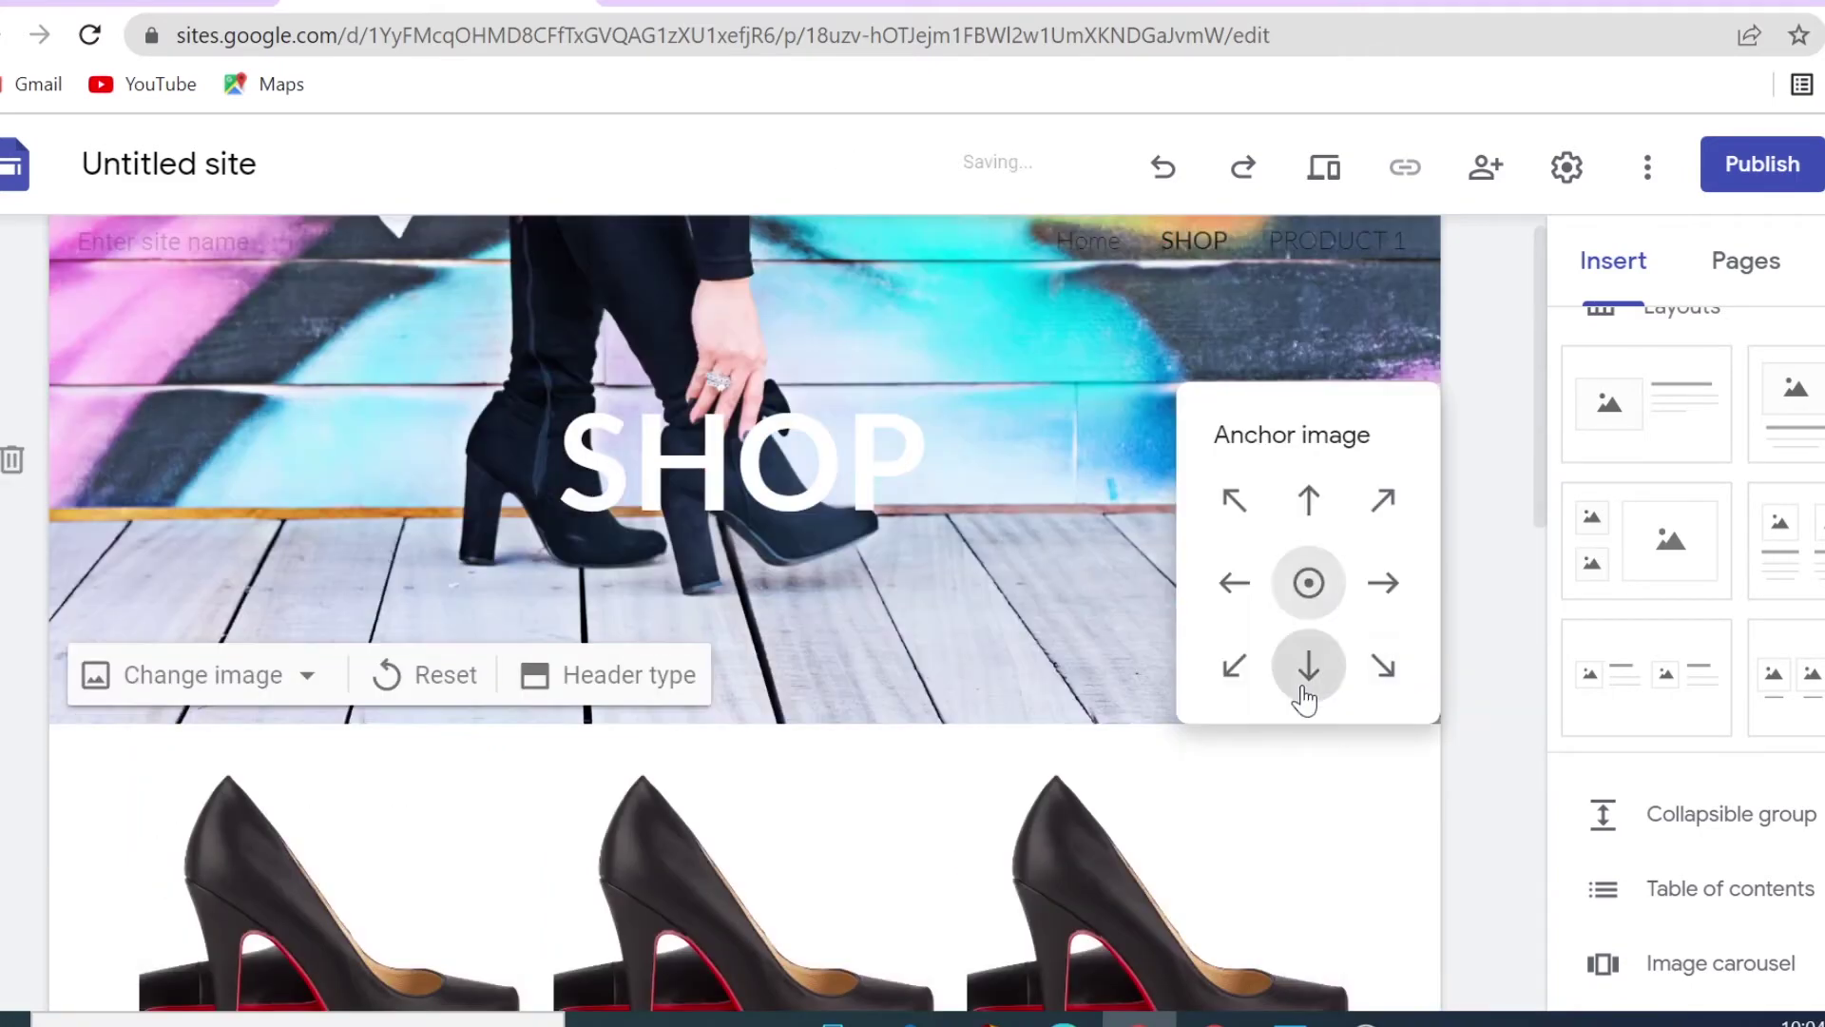
Give the section with the three Black Classic Pumps products the red background style
{"action": "scroll", "coordinate": [1441, 807], "scroll_direction": "down", "scroll_amount": 6}
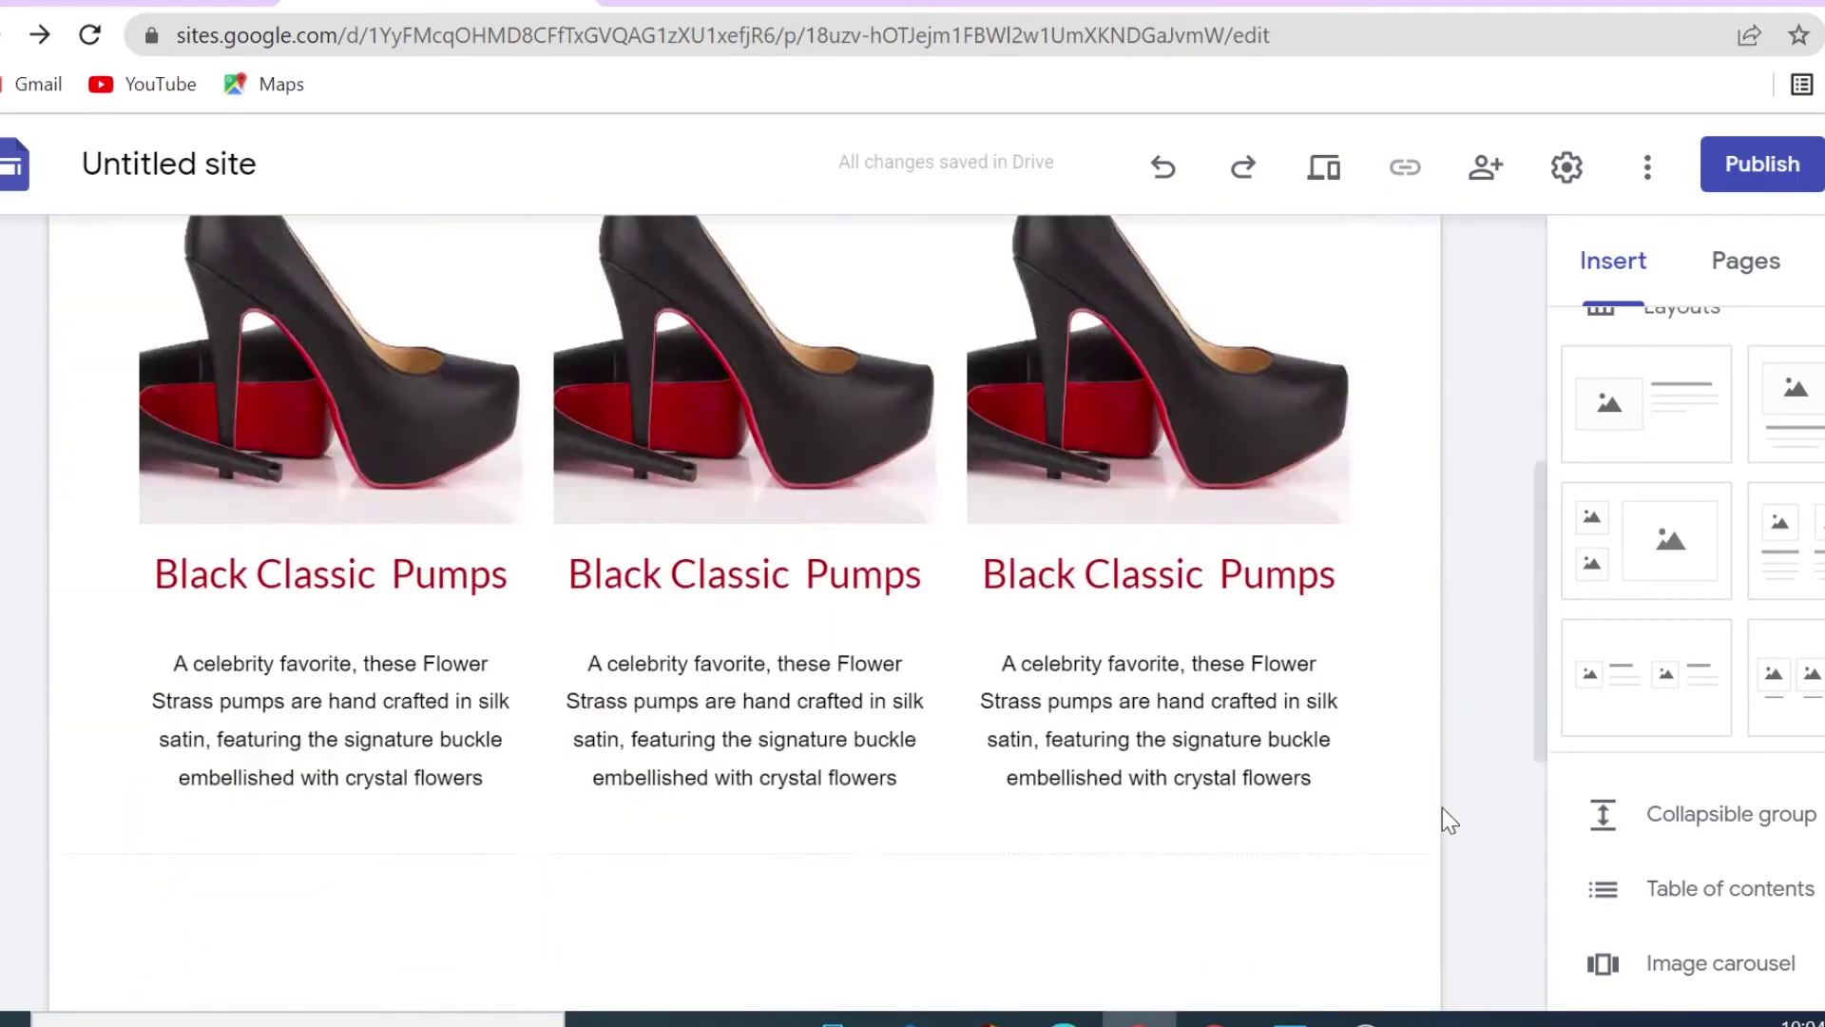
{"action": "scroll", "coordinate": [1442, 813], "scroll_direction": "up", "scroll_amount": 2}
{"action": "left_click", "coordinate": [13, 583]}
{"action": "left_click", "coordinate": [232, 765]}
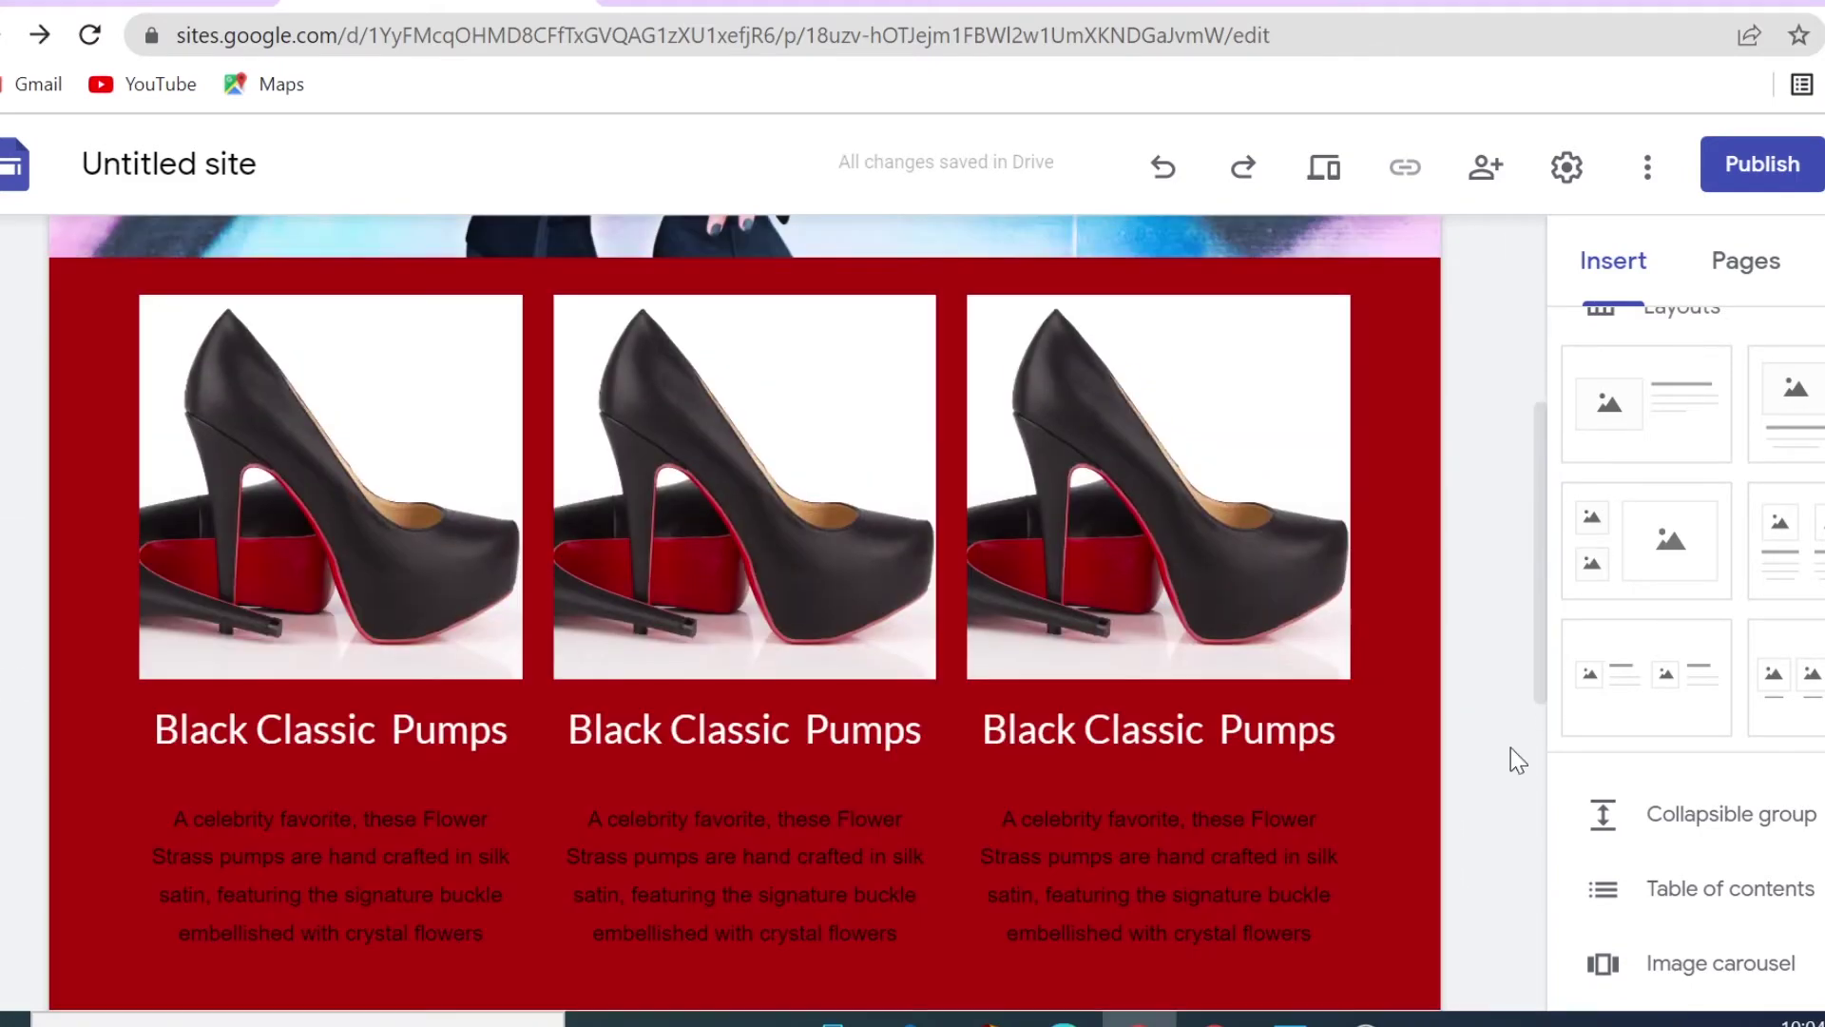
Duplicate the red three-product section to create another row of products on the SHOP page
{"action": "scroll", "coordinate": [1507, 744], "scroll_direction": "up", "scroll_amount": 5}
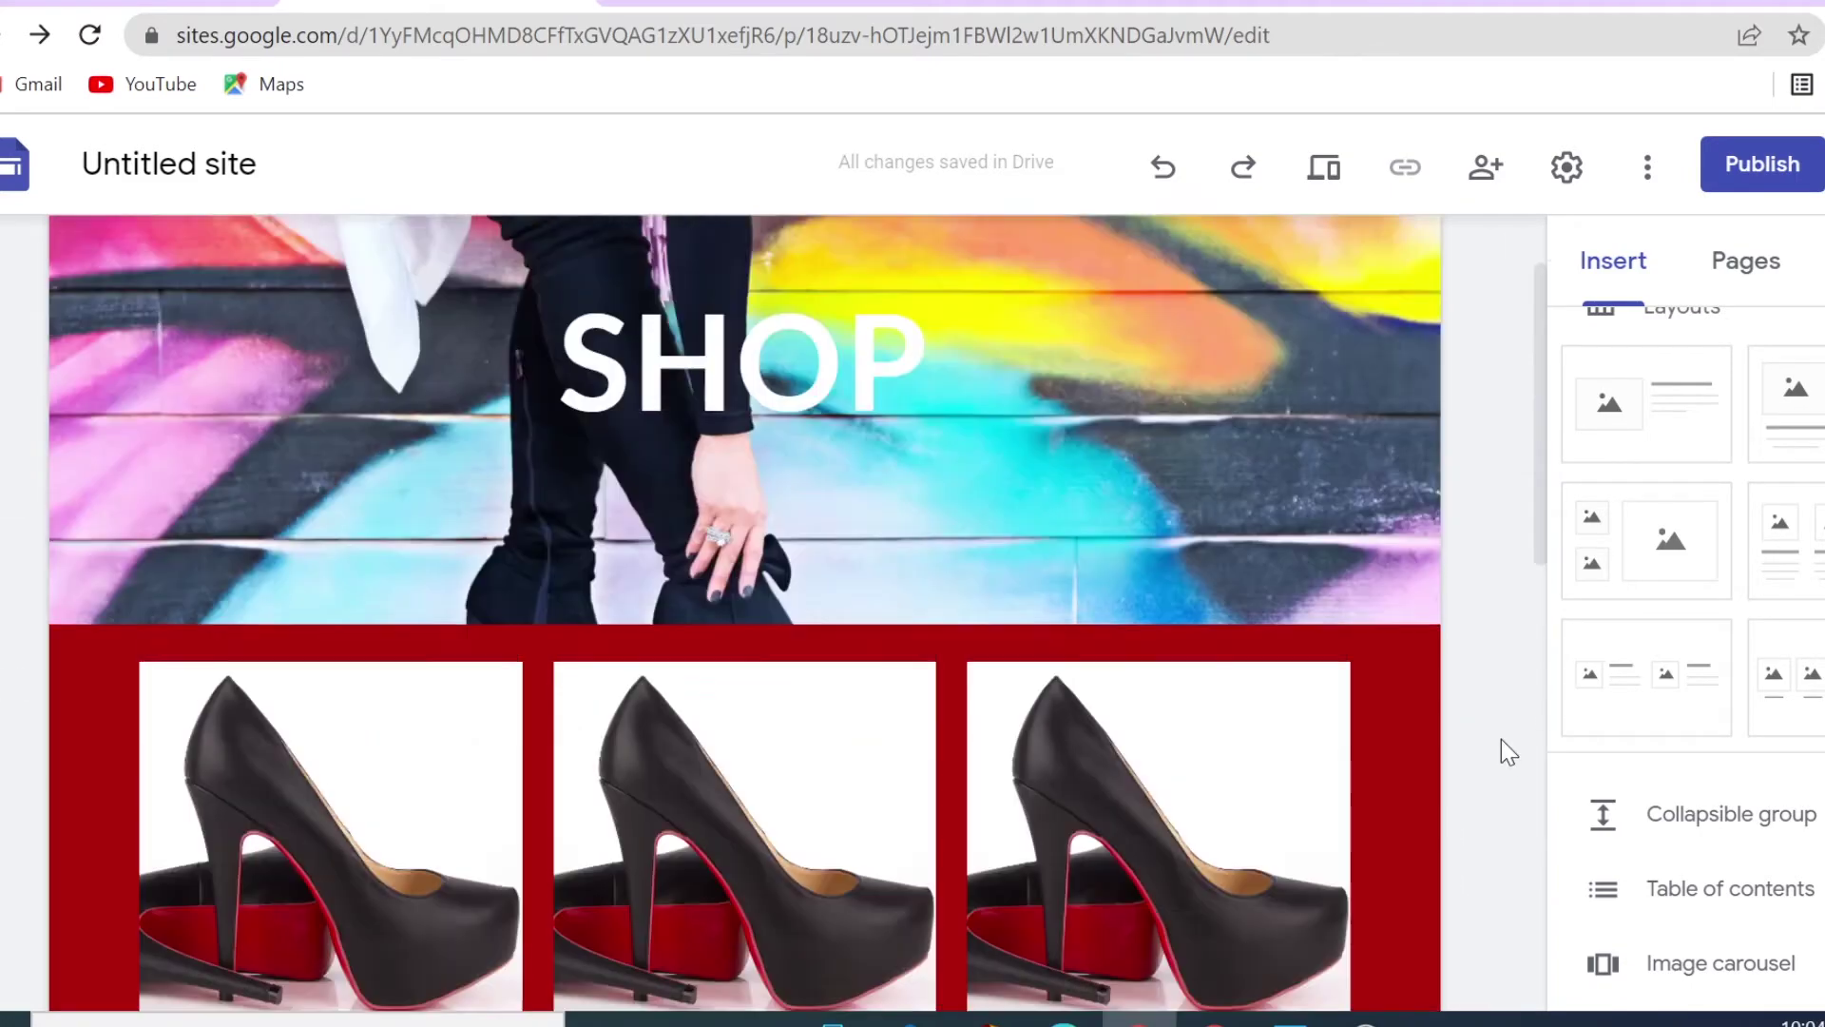
{"action": "scroll", "coordinate": [1167, 859], "scroll_direction": "down", "scroll_amount": 5}
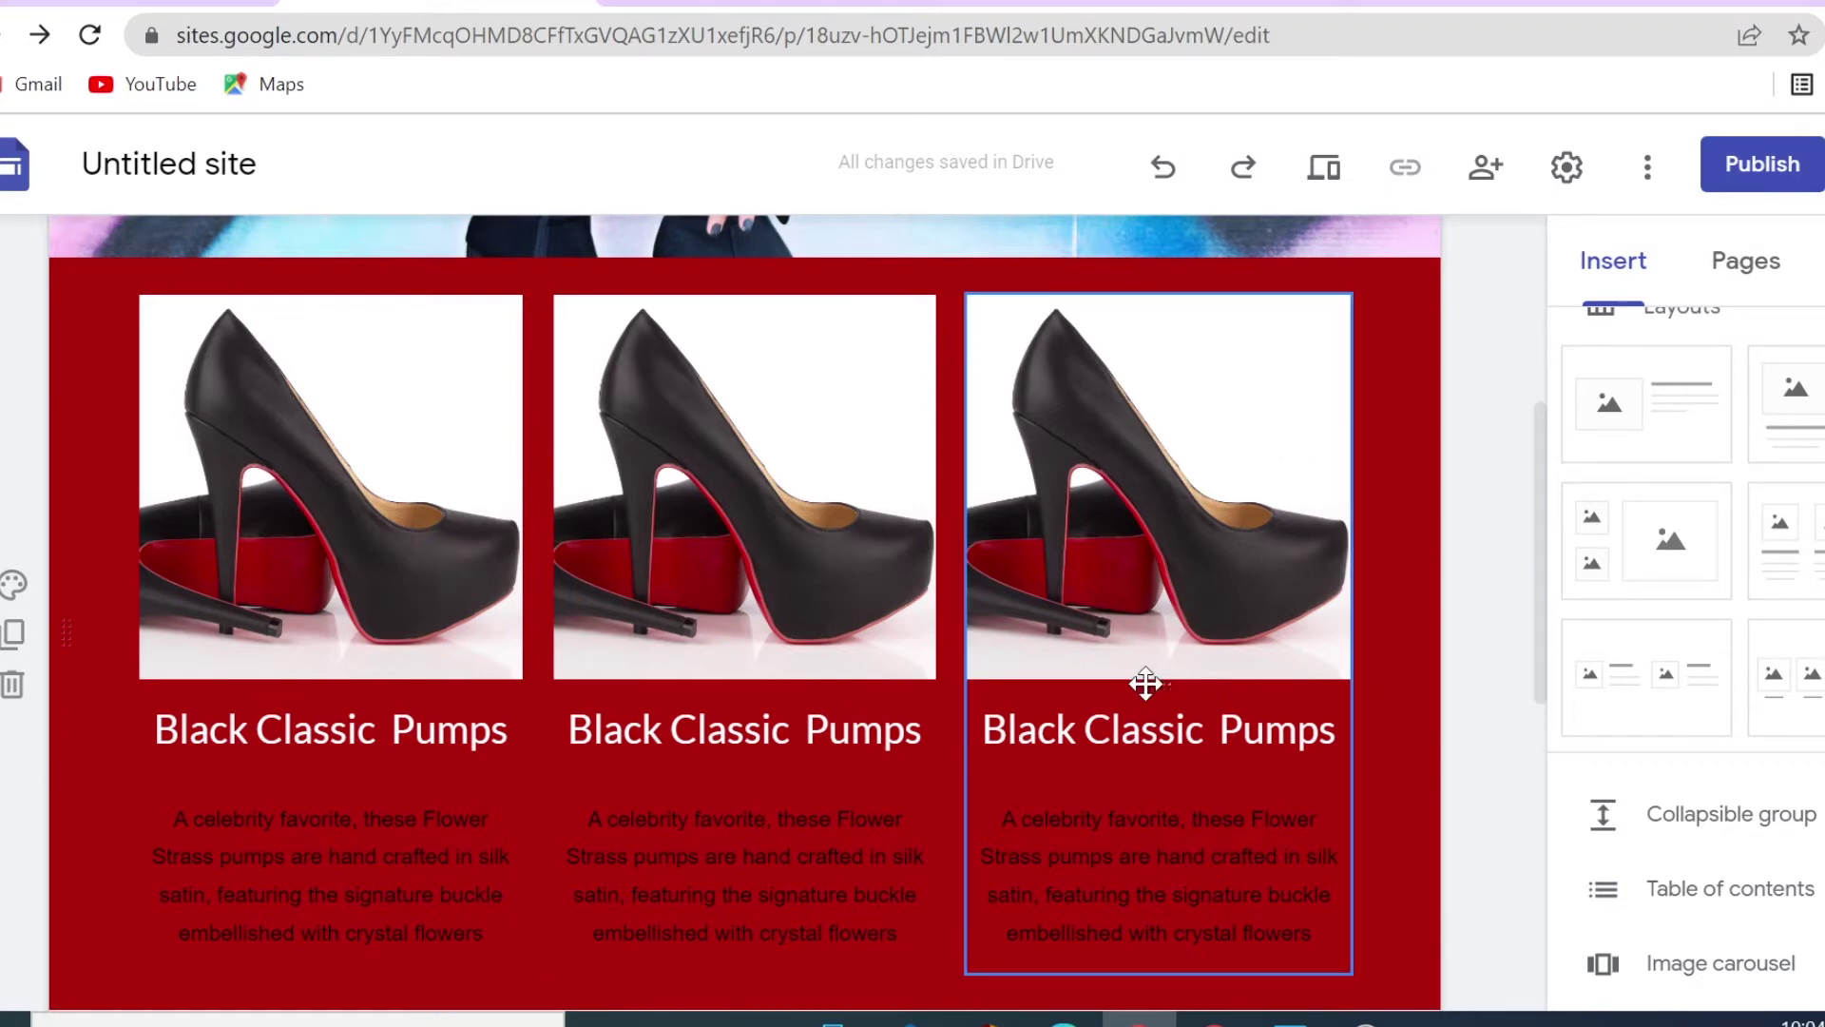
{"action": "scroll", "coordinate": [1144, 681], "scroll_direction": "down", "scroll_amount": 1}
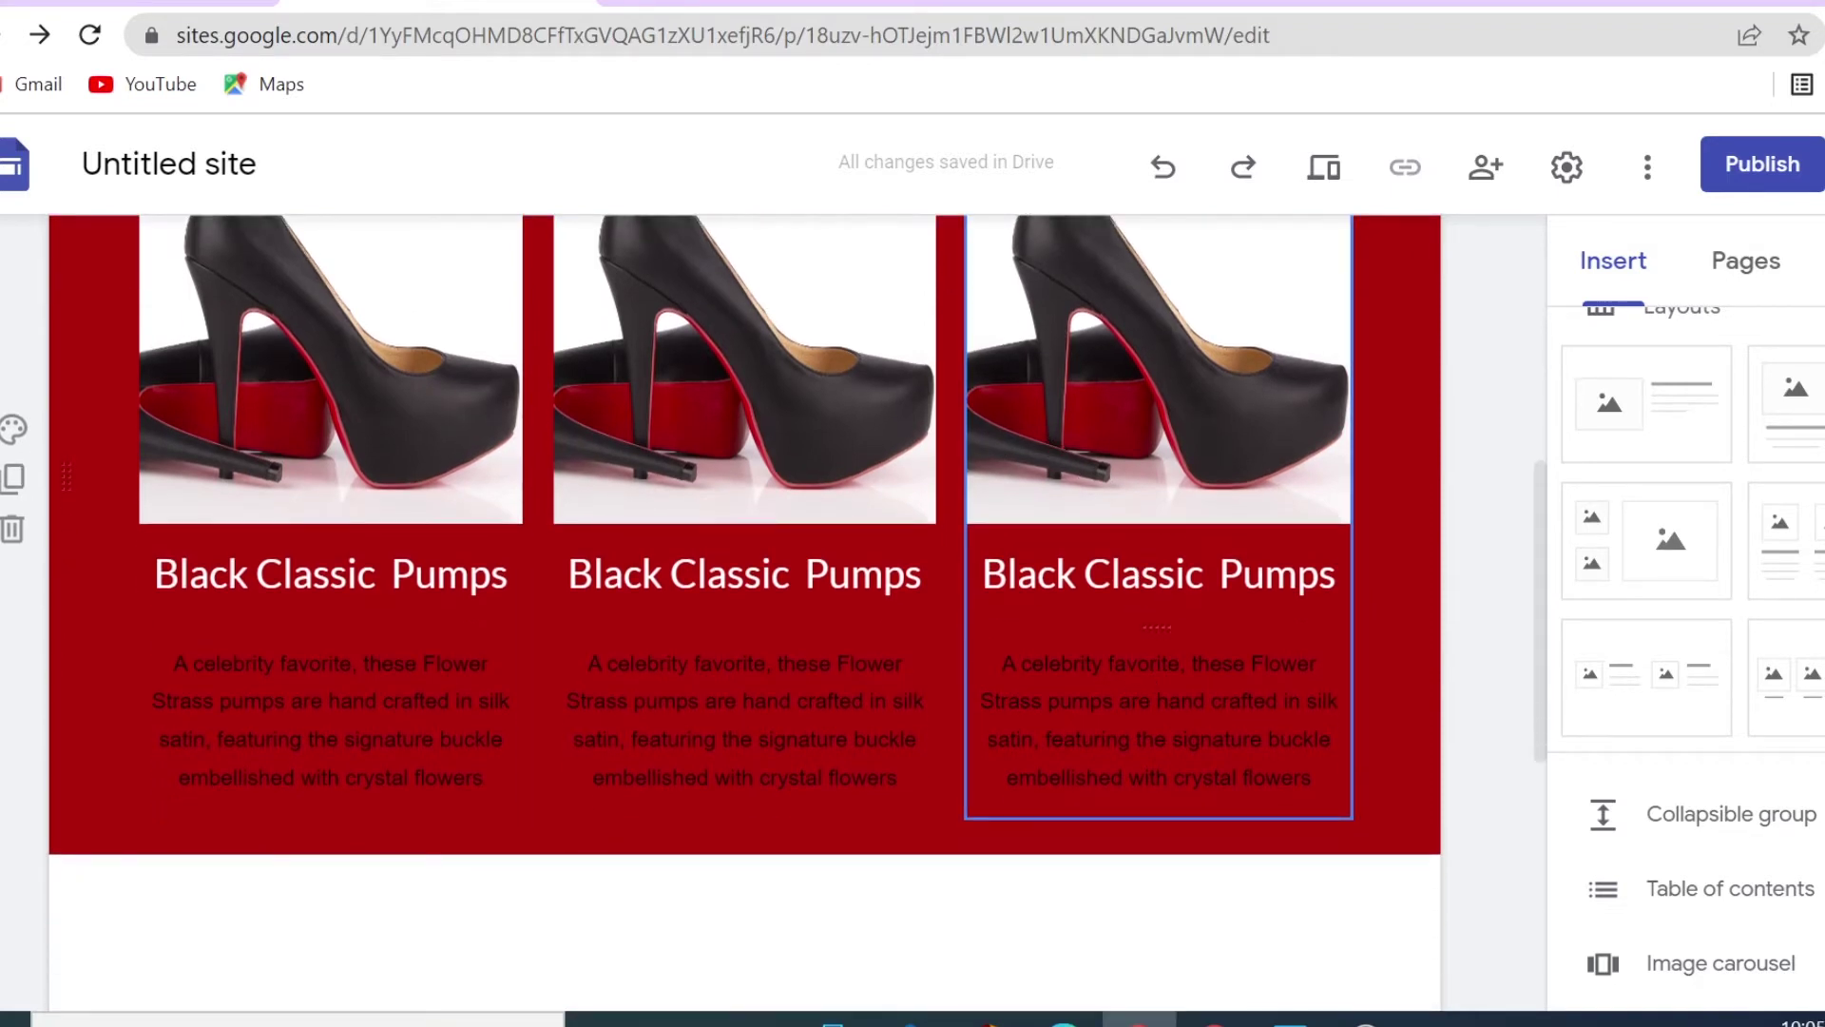
{"action": "scroll", "coordinate": [1144, 680], "scroll_direction": "up", "scroll_amount": 1}
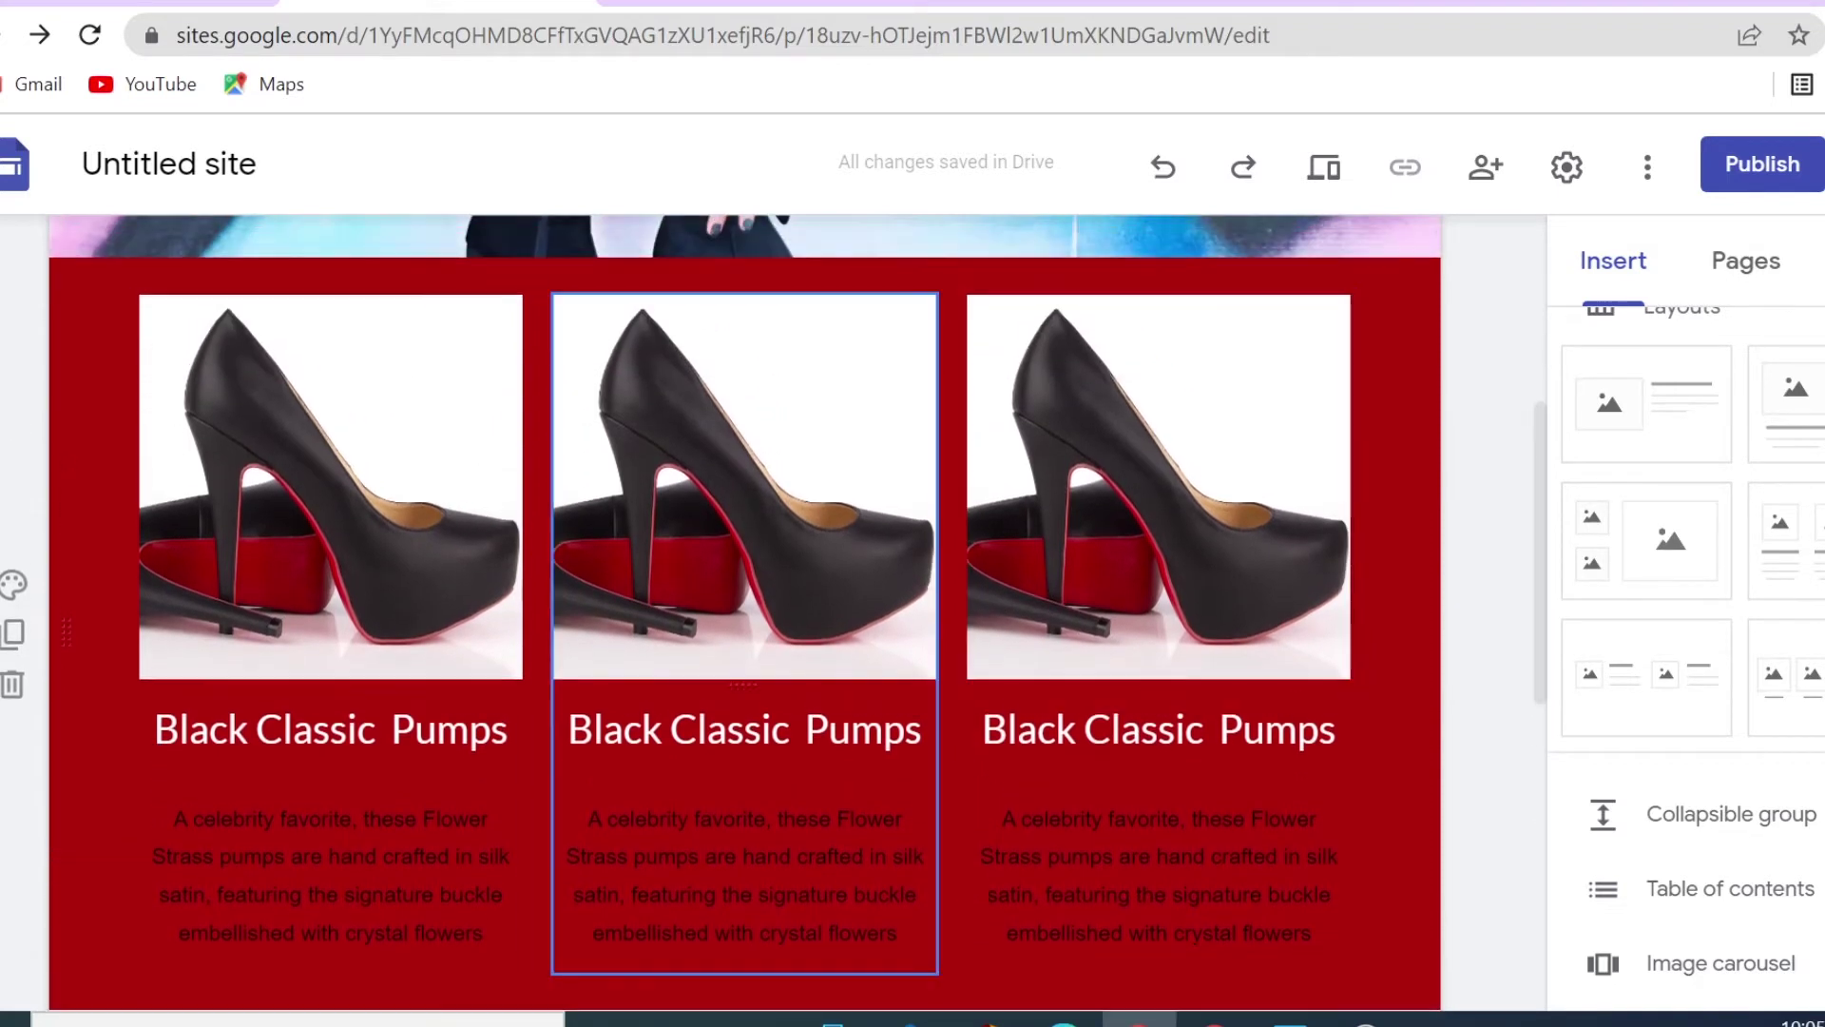
{"action": "left_click", "coordinate": [12, 643]}
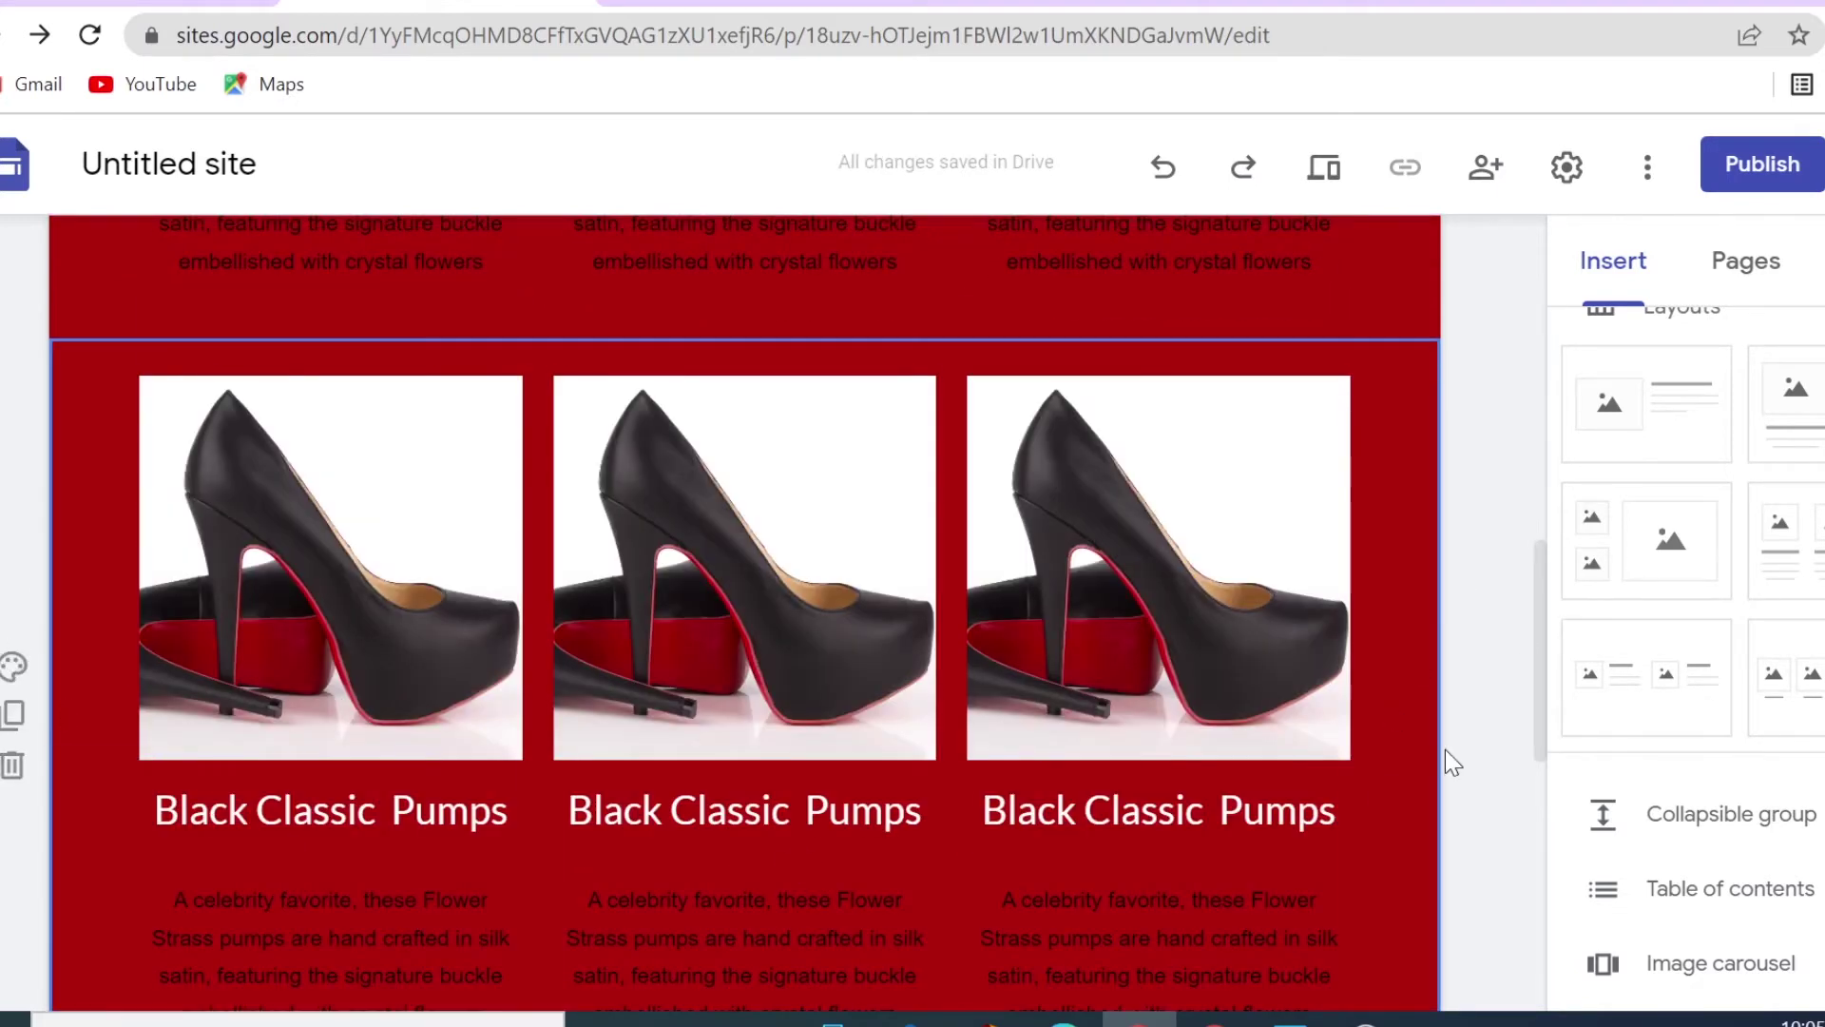
{"action": "scroll", "coordinate": [1445, 751], "scroll_direction": "down", "scroll_amount": 1}
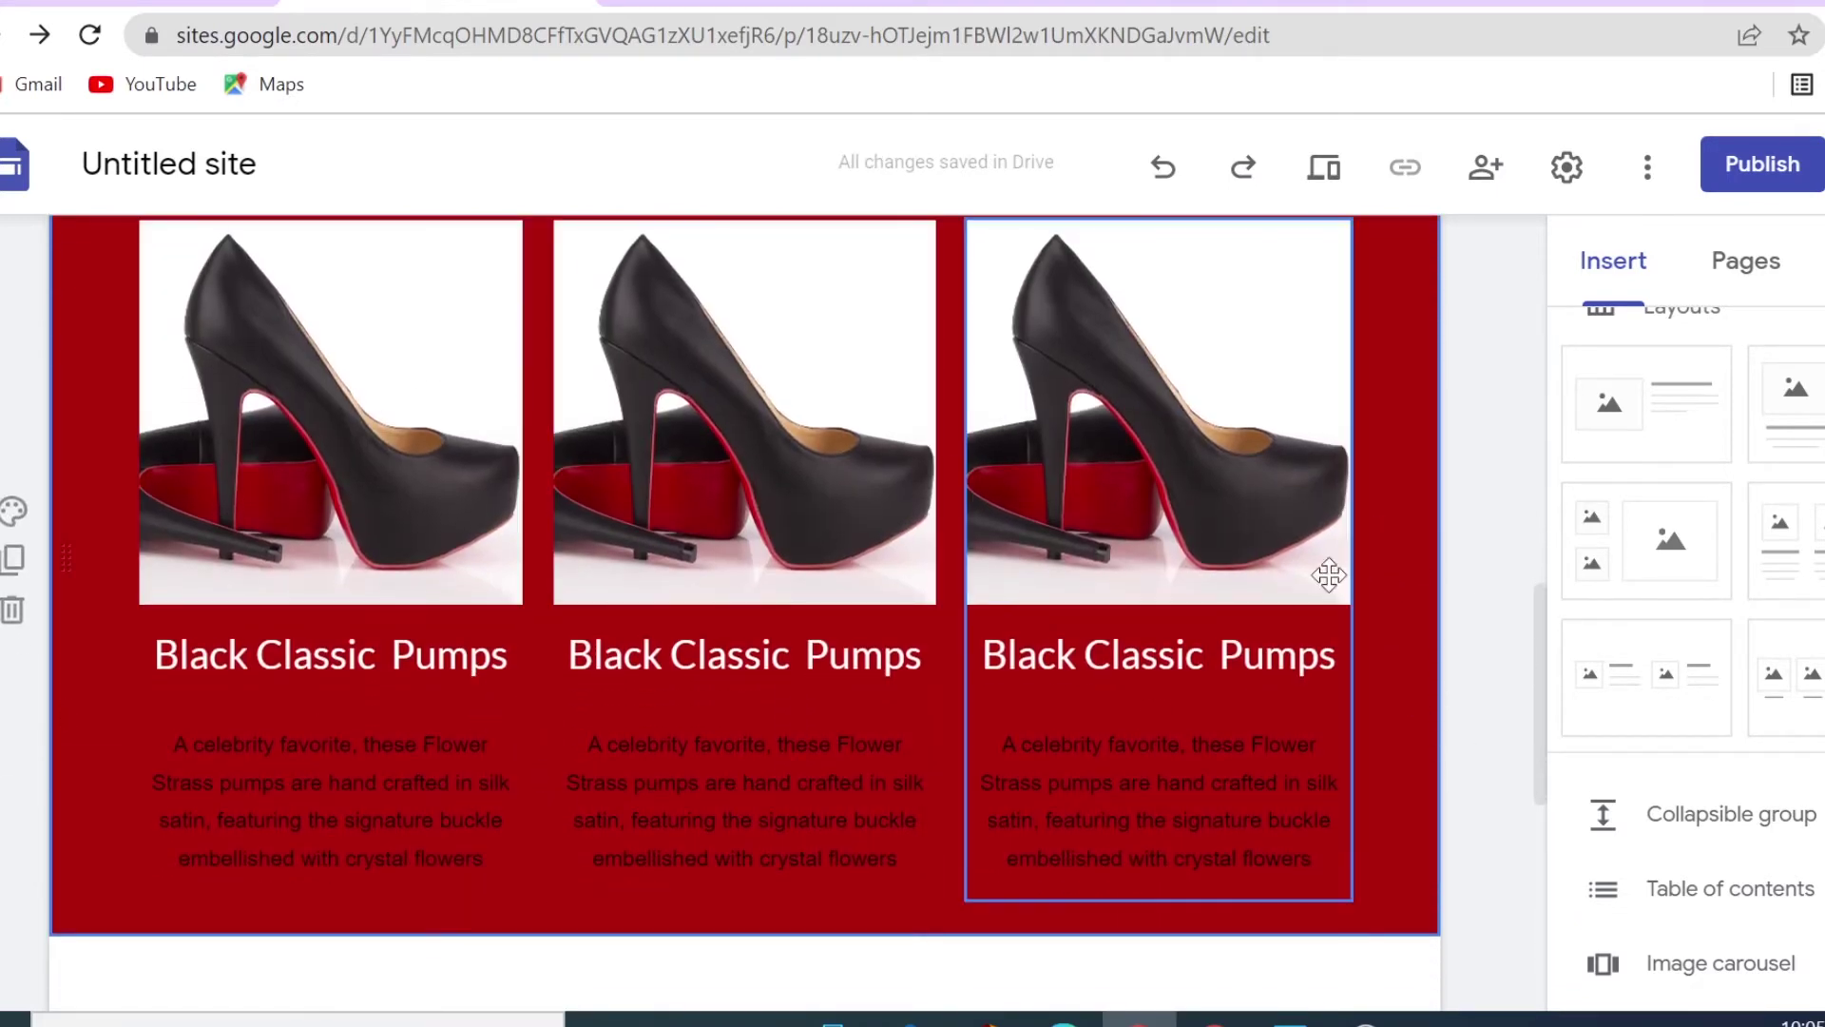
{"action": "scroll", "coordinate": [1412, 836], "scroll_direction": "down", "scroll_amount": 3}
{"action": "scroll", "coordinate": [1411, 831], "scroll_direction": "down", "scroll_amount": 2}
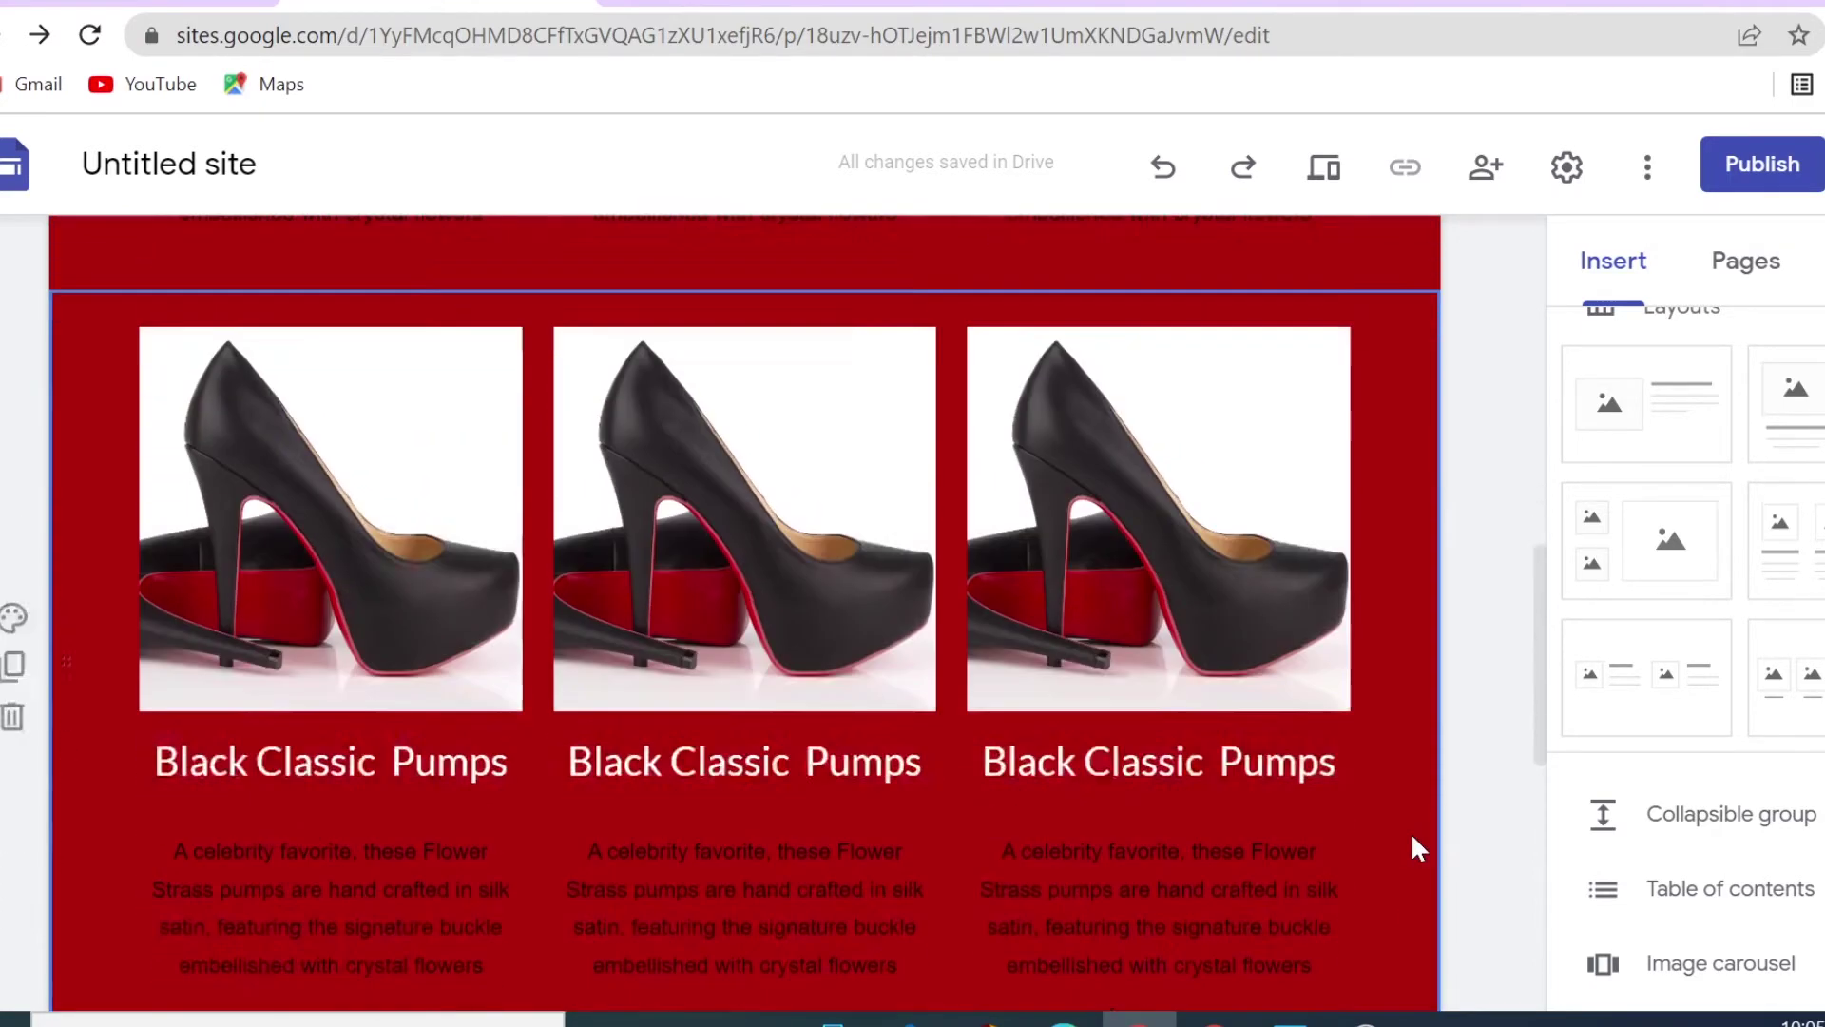
Insert a "SHOP NOW" button linked to the PRODUCT 1 page and move it beneath the first product's description
{"action": "scroll", "coordinate": [1721, 760], "scroll_direction": "down", "scroll_amount": 5}
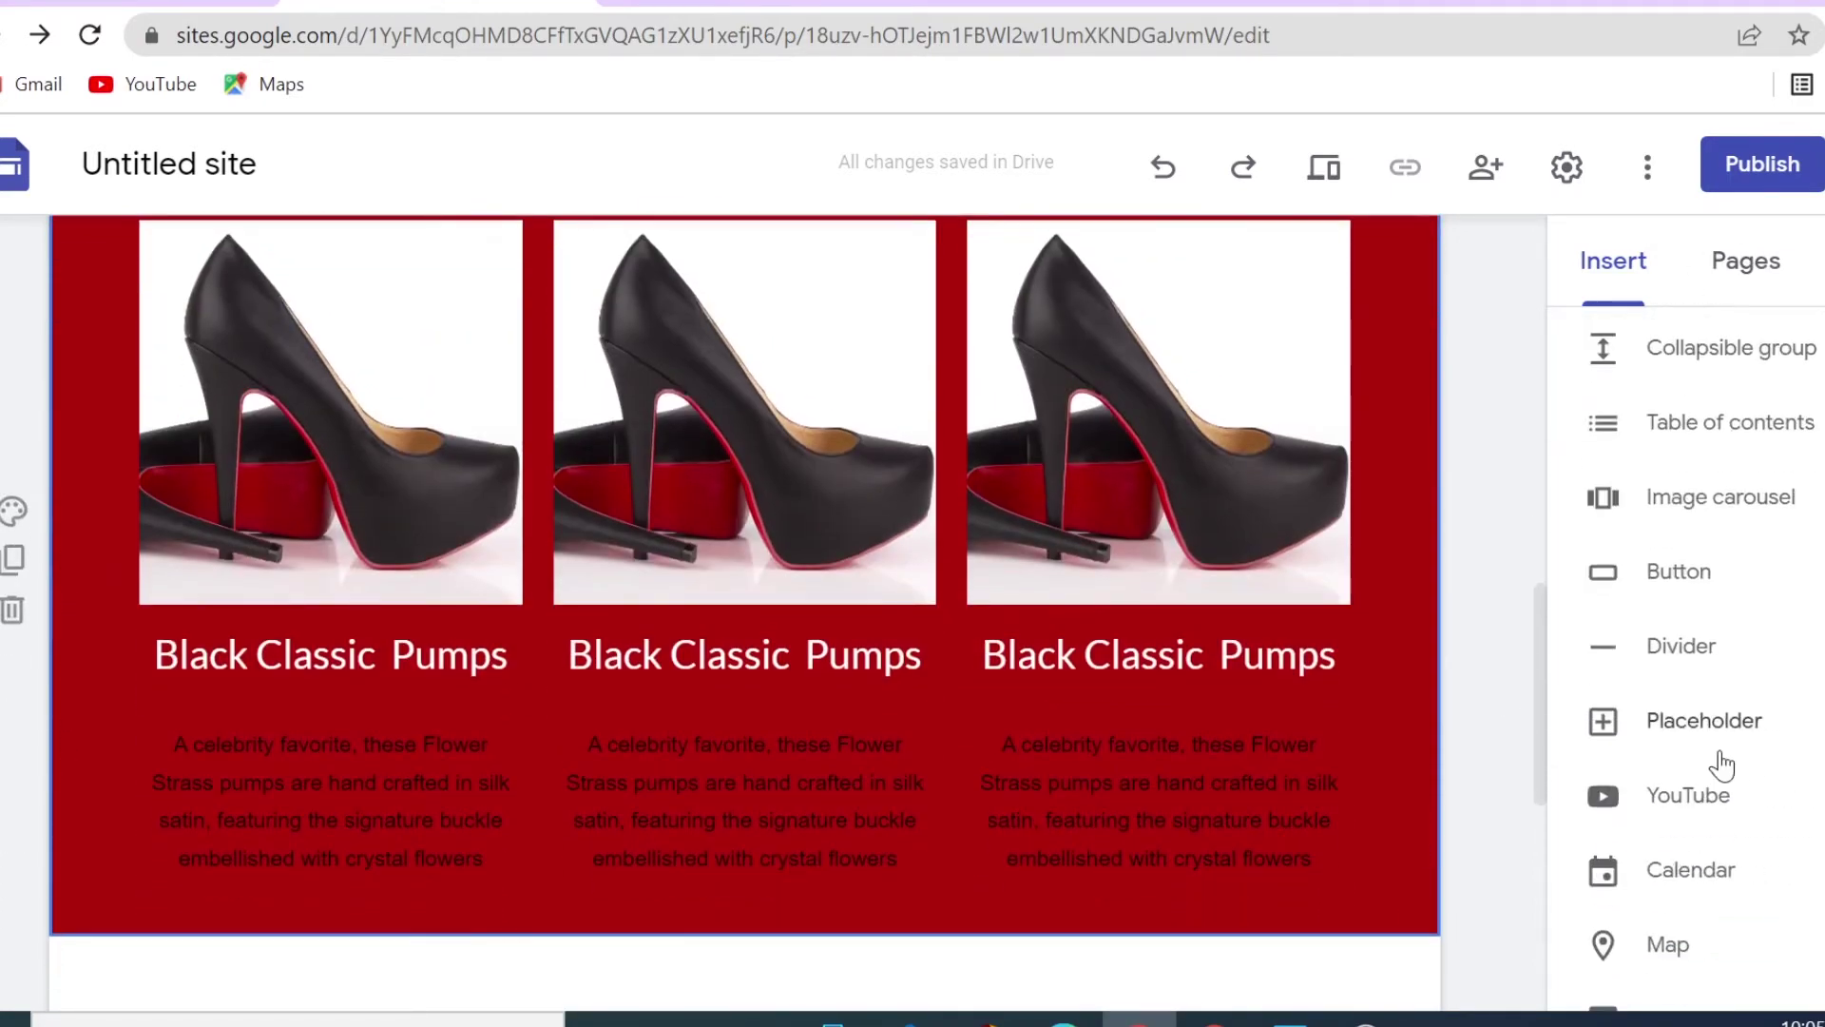
{"action": "left_click", "coordinate": [1663, 578]}
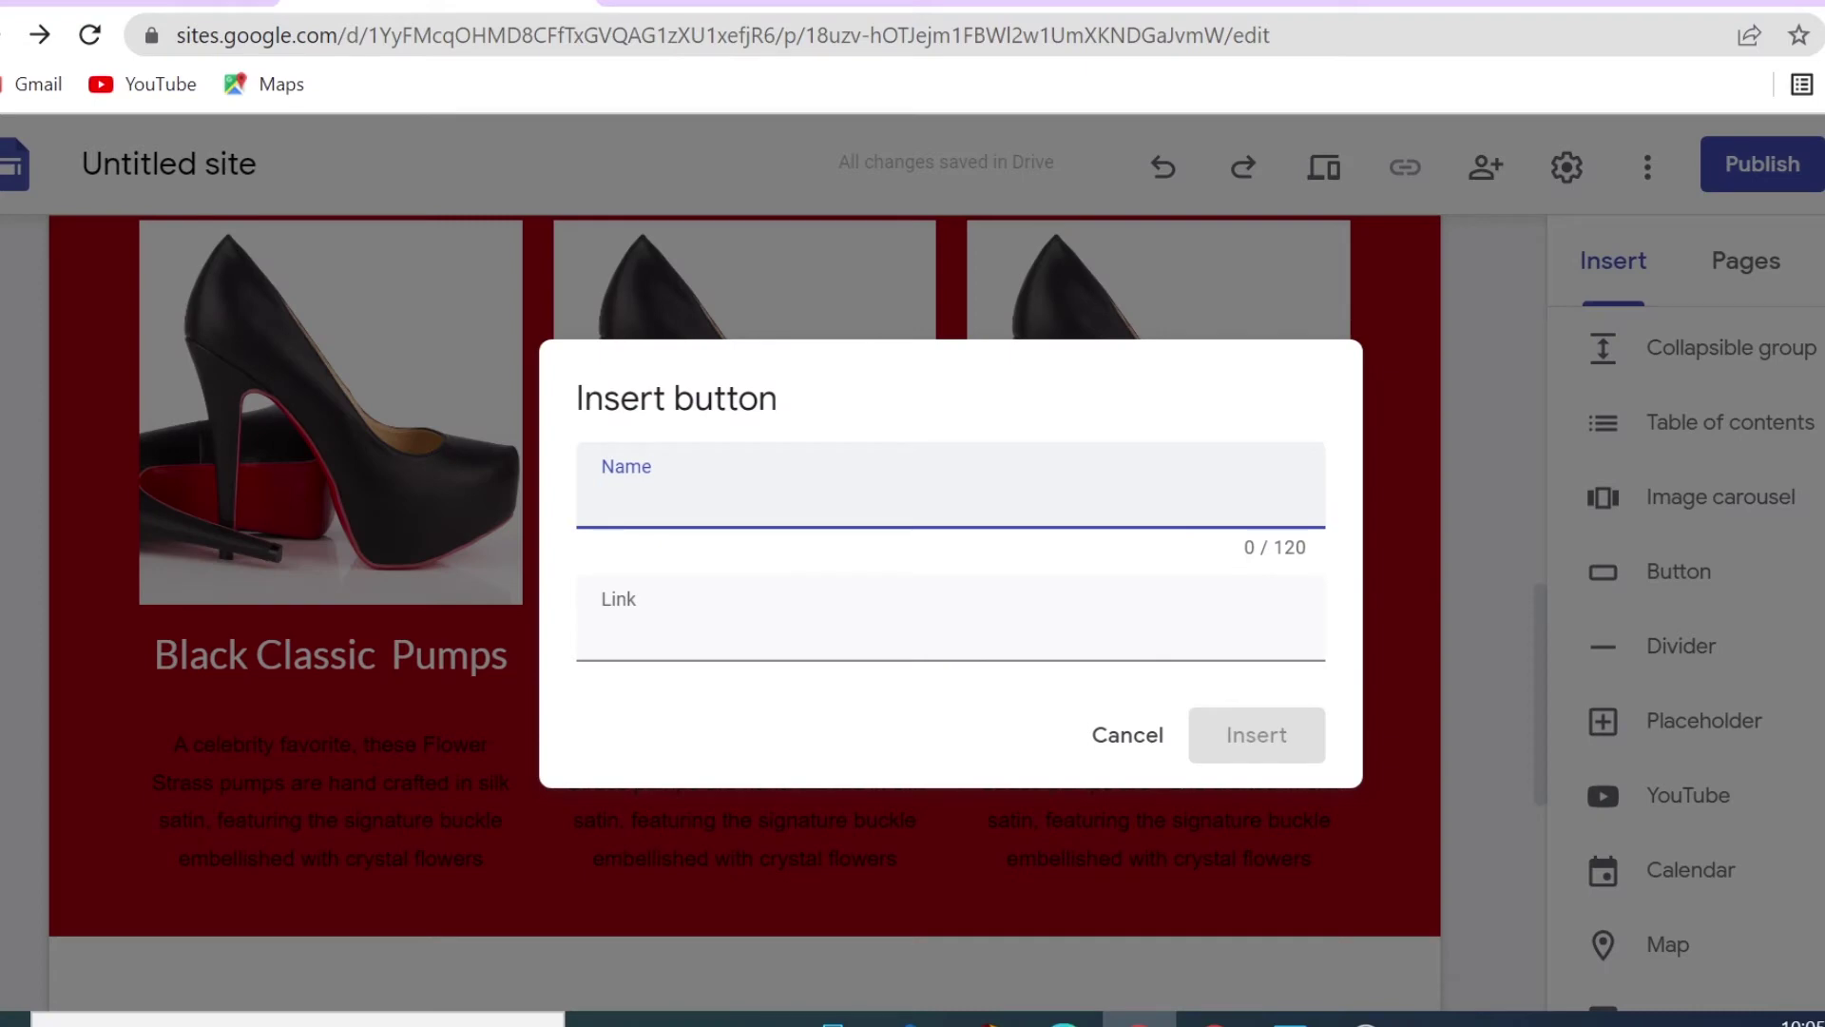
{"action": "type", "text": "SHOP NOW"}
{"action": "left_click", "coordinate": [647, 630]}
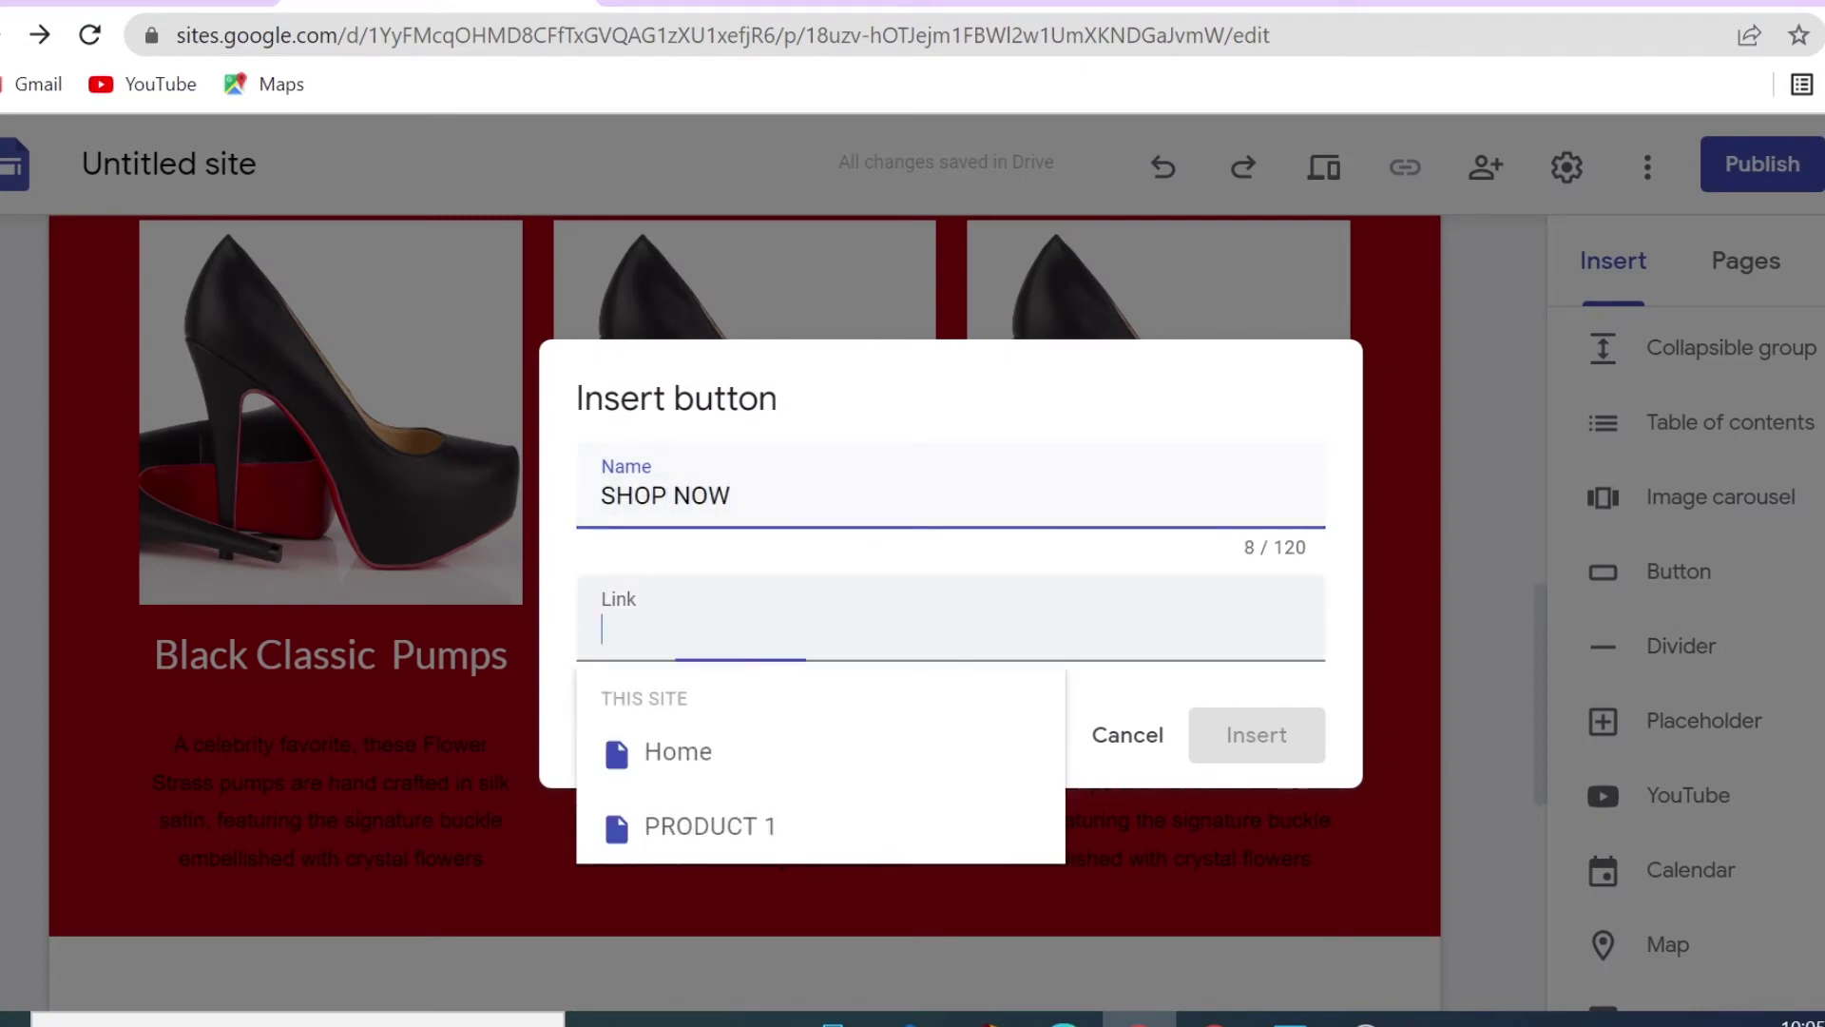
{"action": "left_click", "coordinate": [694, 820]}
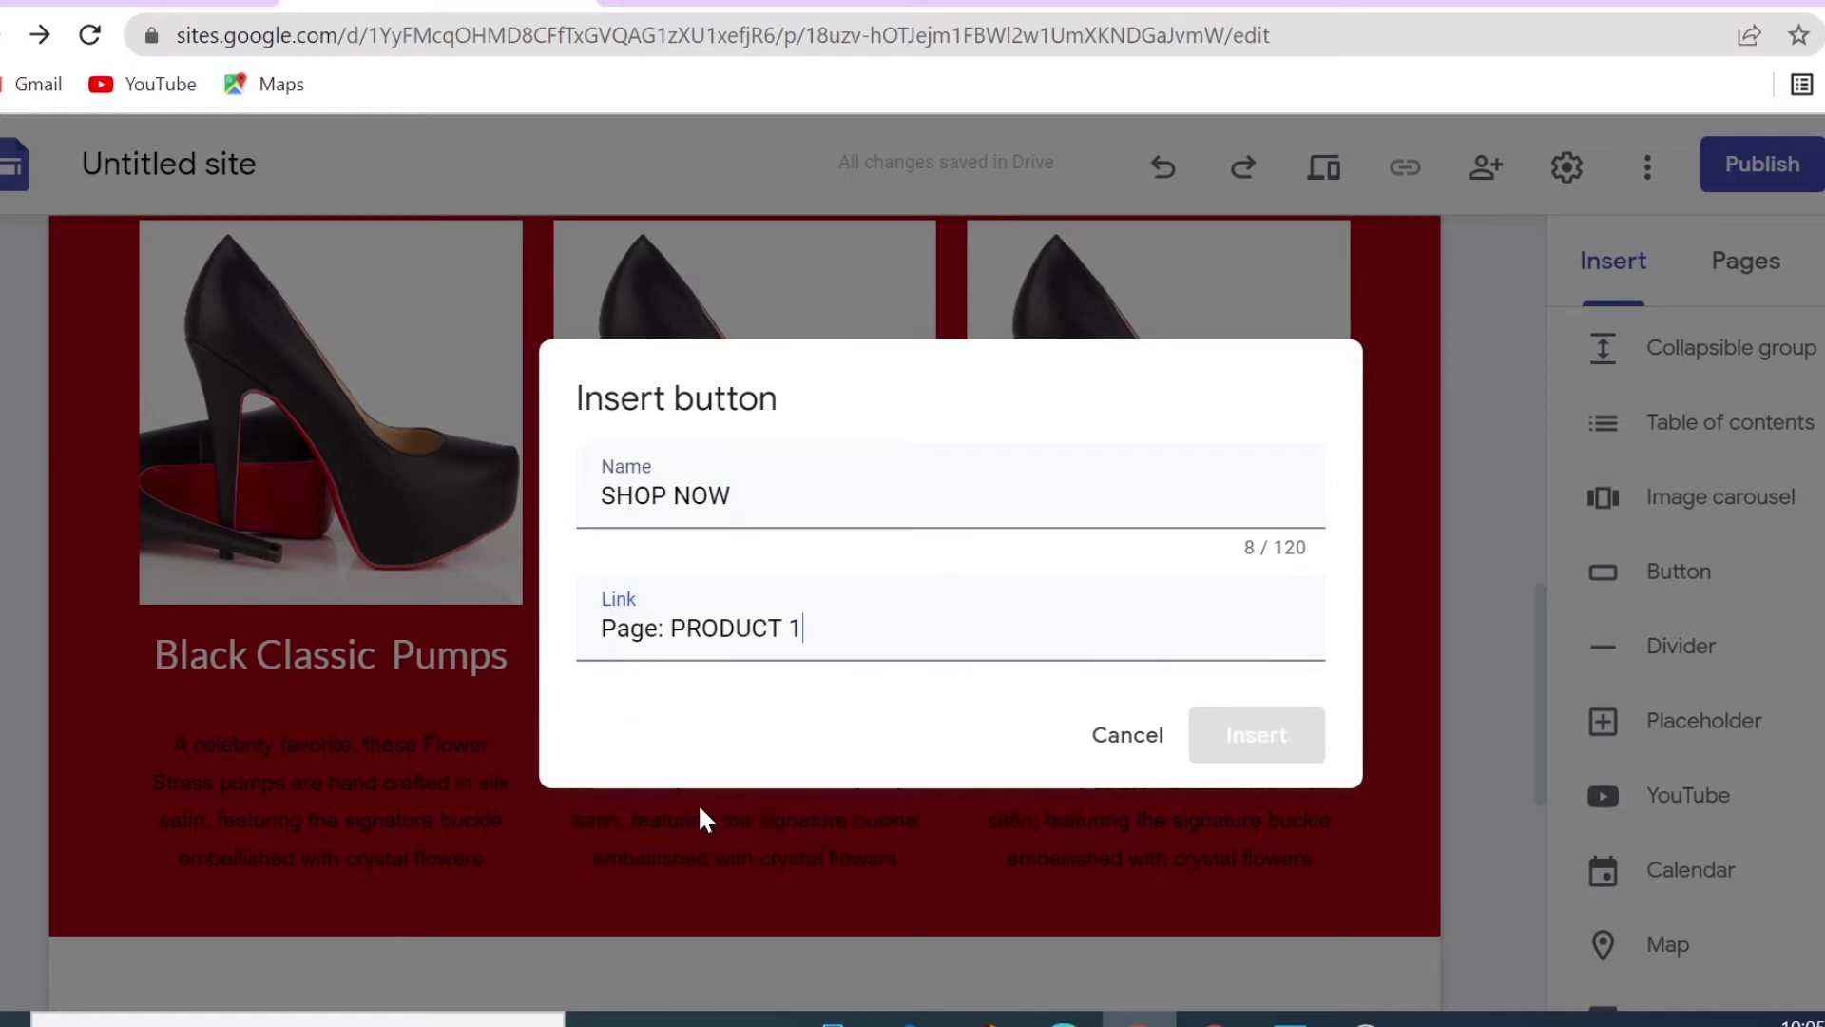
{"action": "left_click", "coordinate": [1256, 737]}
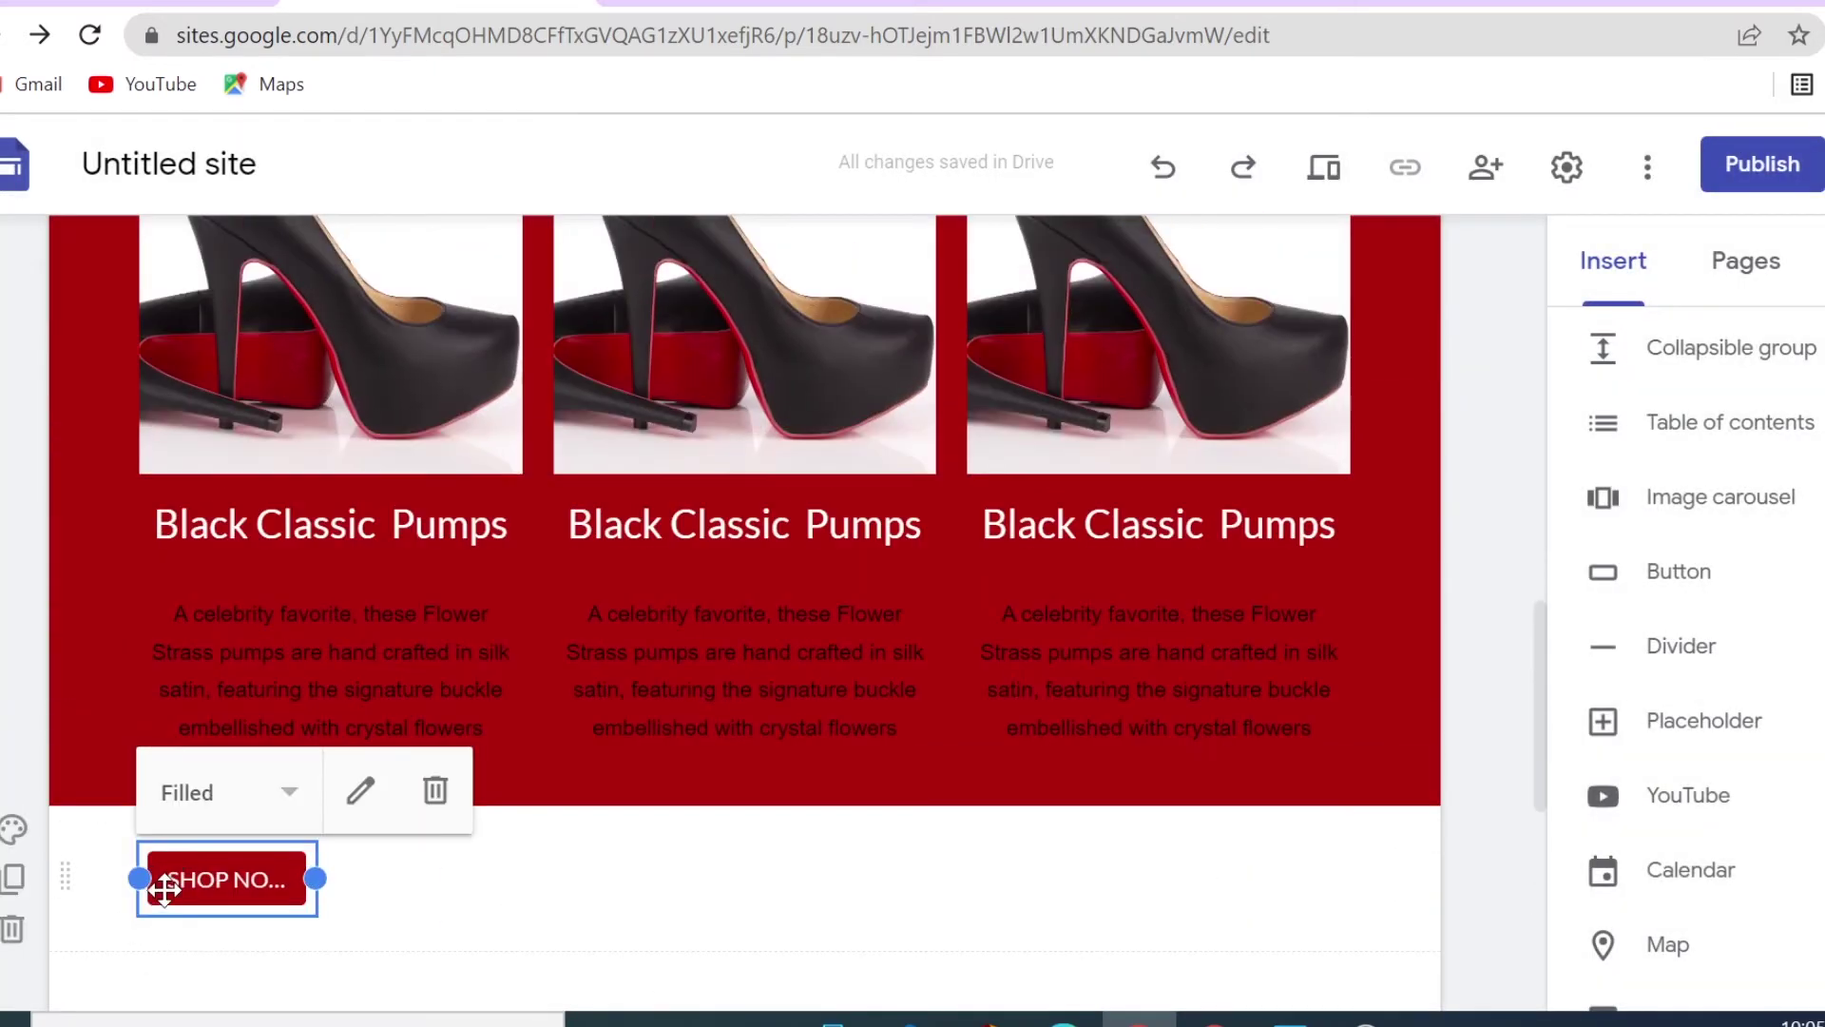
{"action": "left_click_drag", "start_coordinate": [151, 875], "coordinate": [253, 799]}
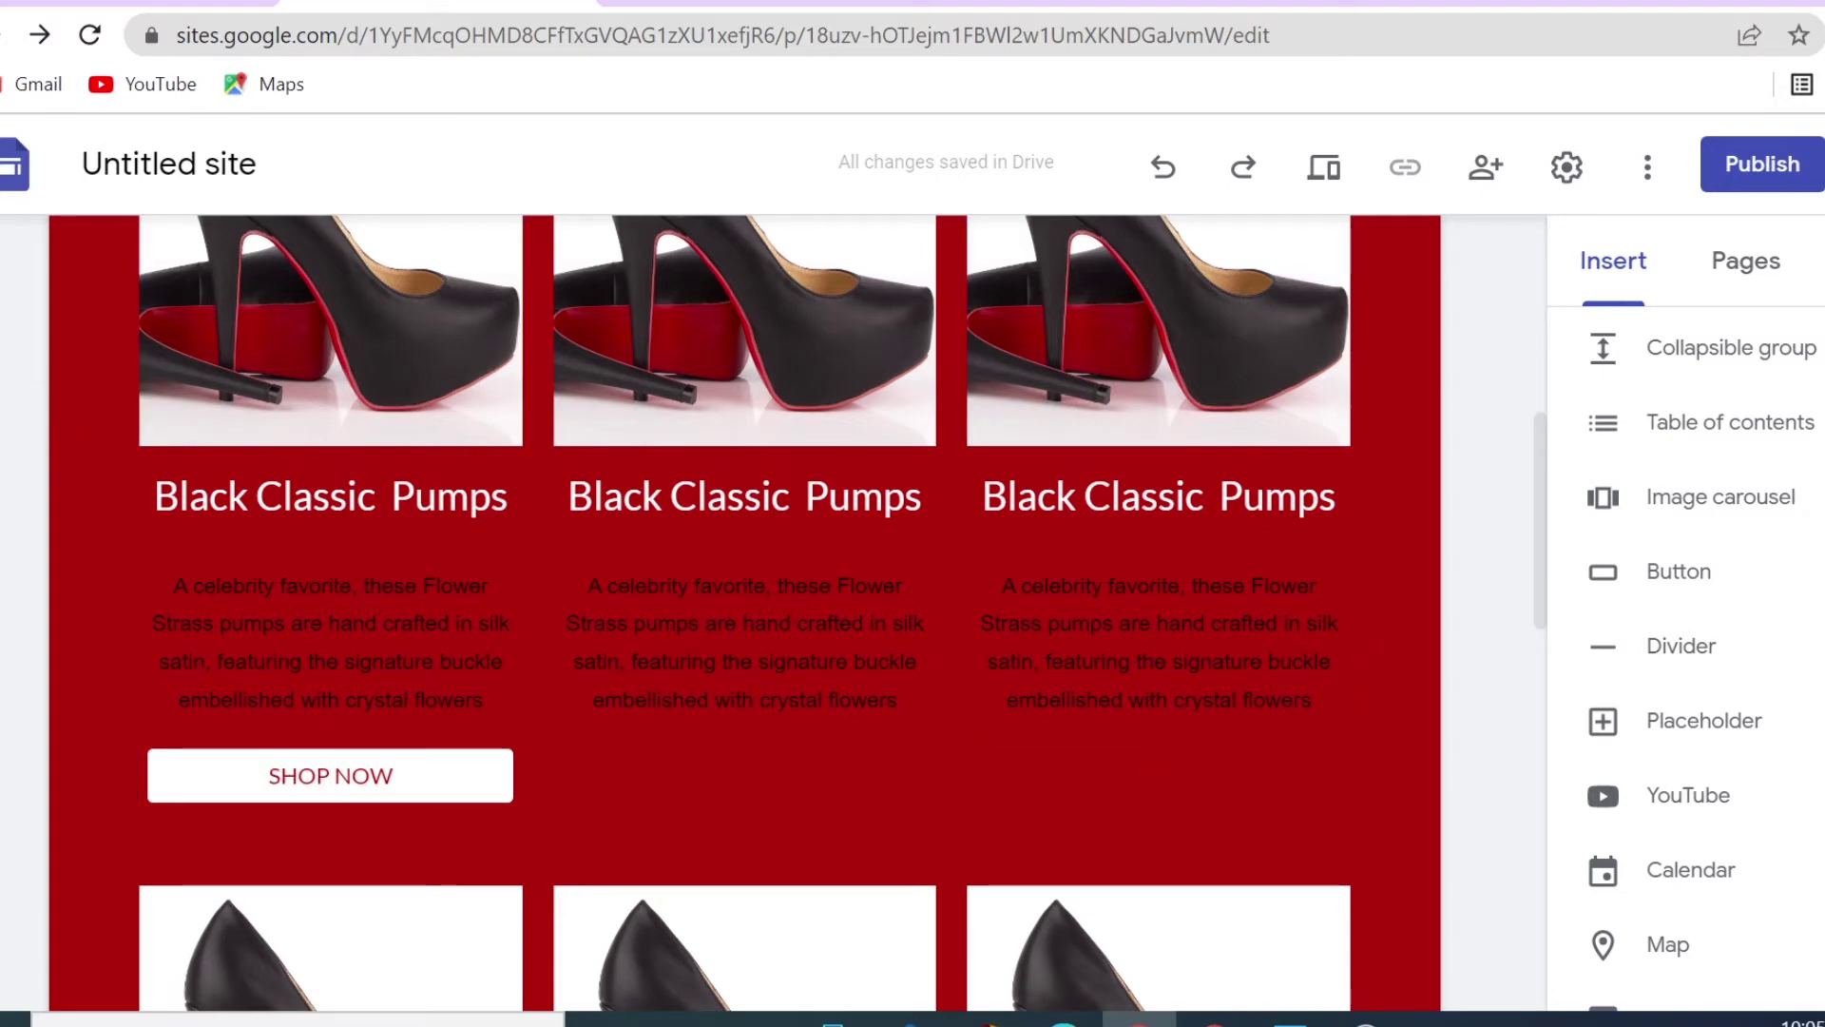
Open the PRODUCT 1 page for editing and go to the empty area below its header
{"action": "left_click", "coordinate": [1820, 261]}
{"action": "scroll", "coordinate": [1692, 656], "scroll_direction": "up", "scroll_amount": 5}
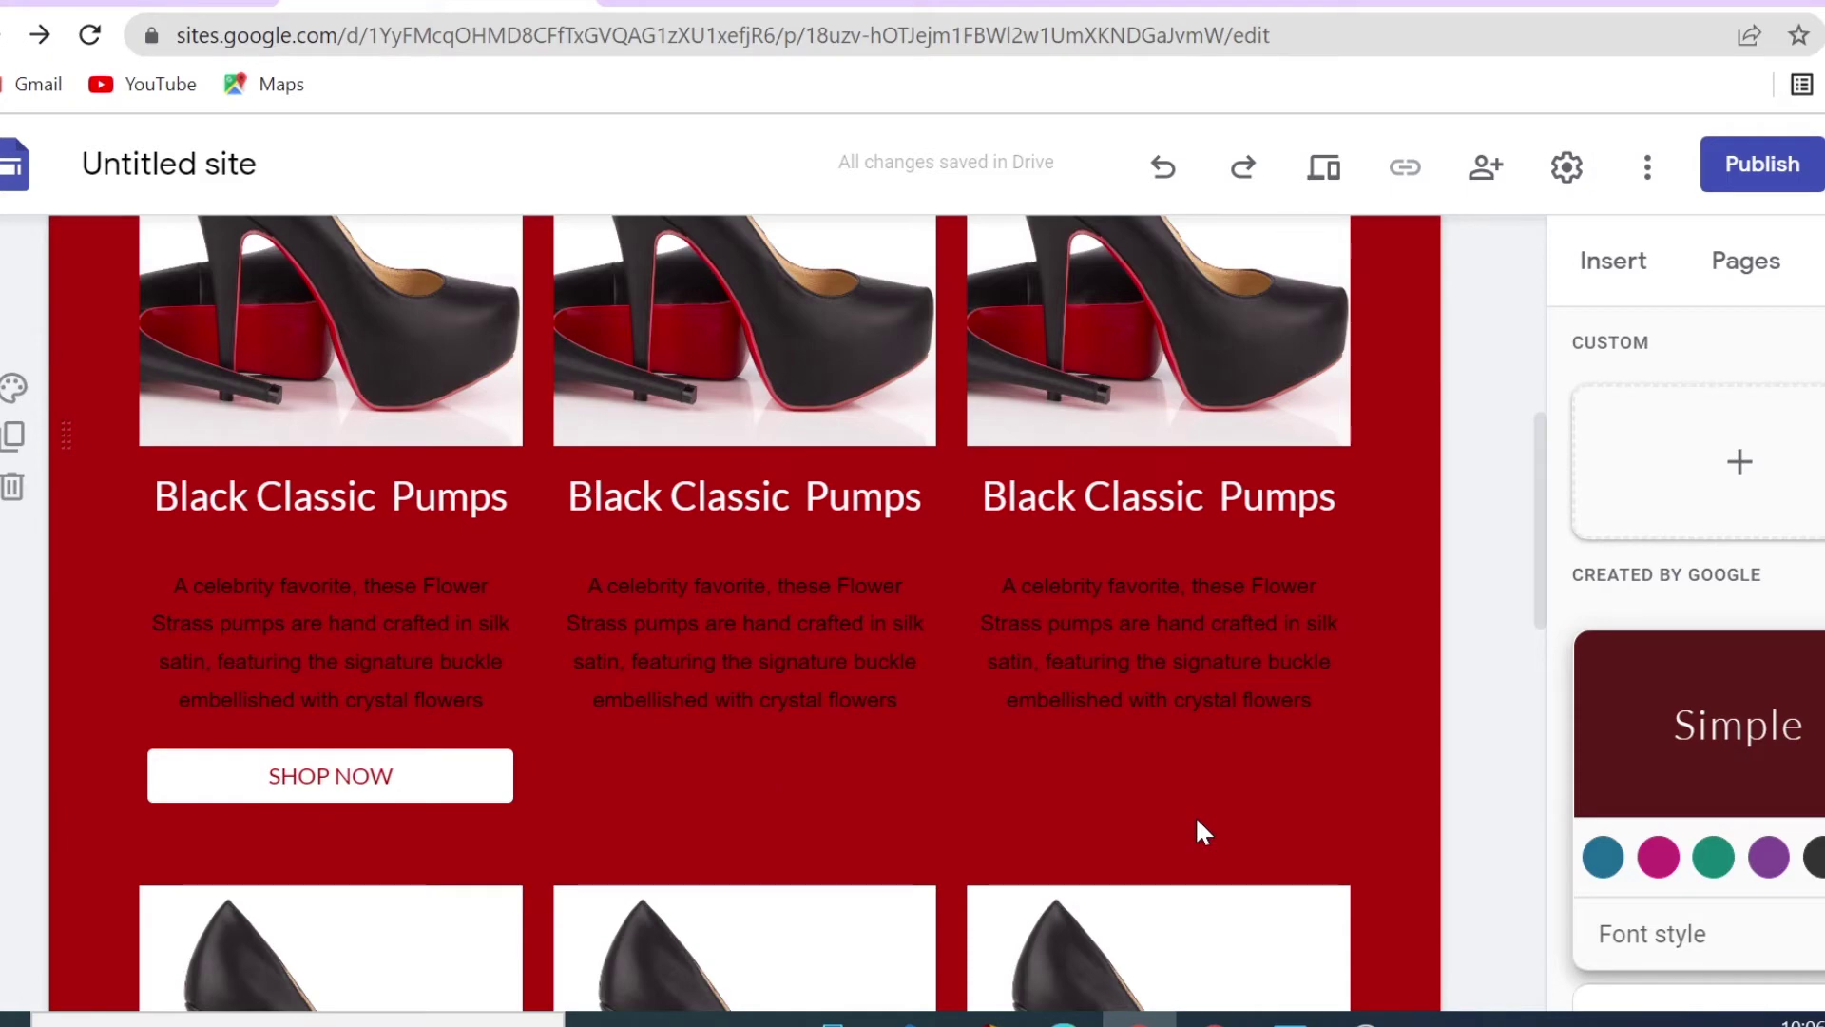
{"action": "scroll", "coordinate": [1195, 816], "scroll_direction": "up", "scroll_amount": 3}
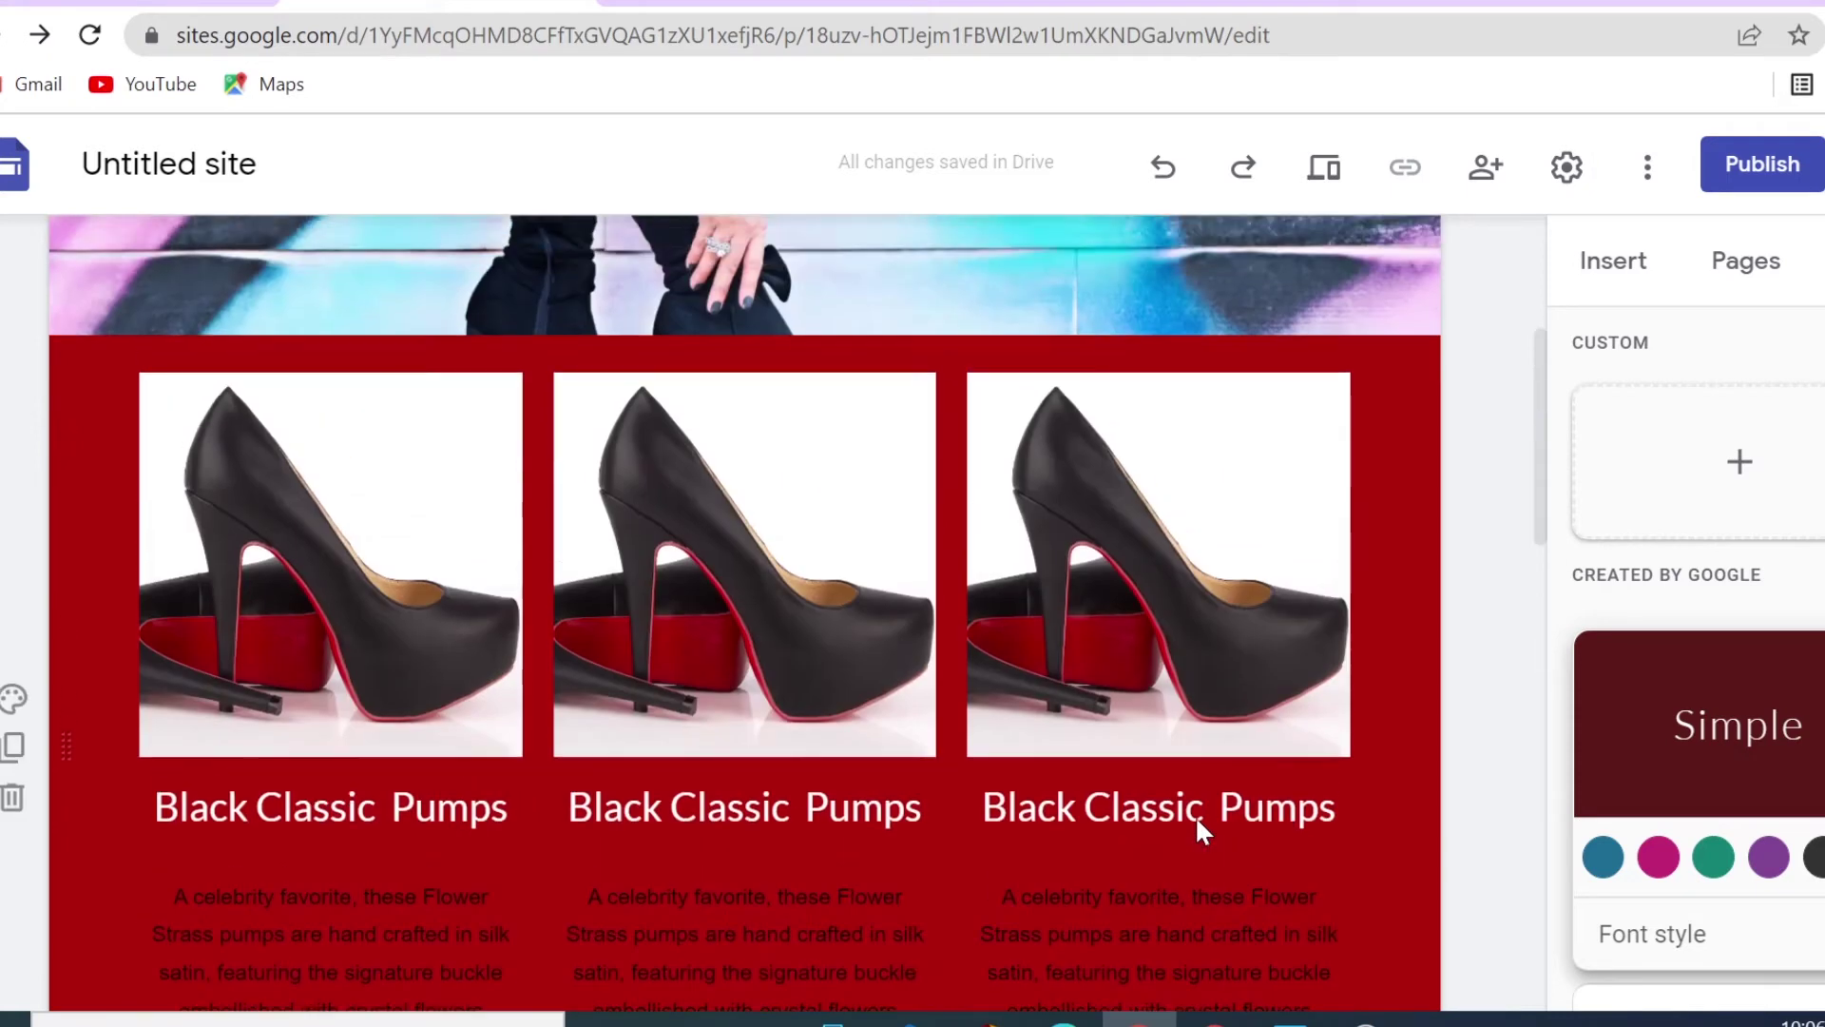
{"action": "left_click", "coordinate": [1754, 266]}
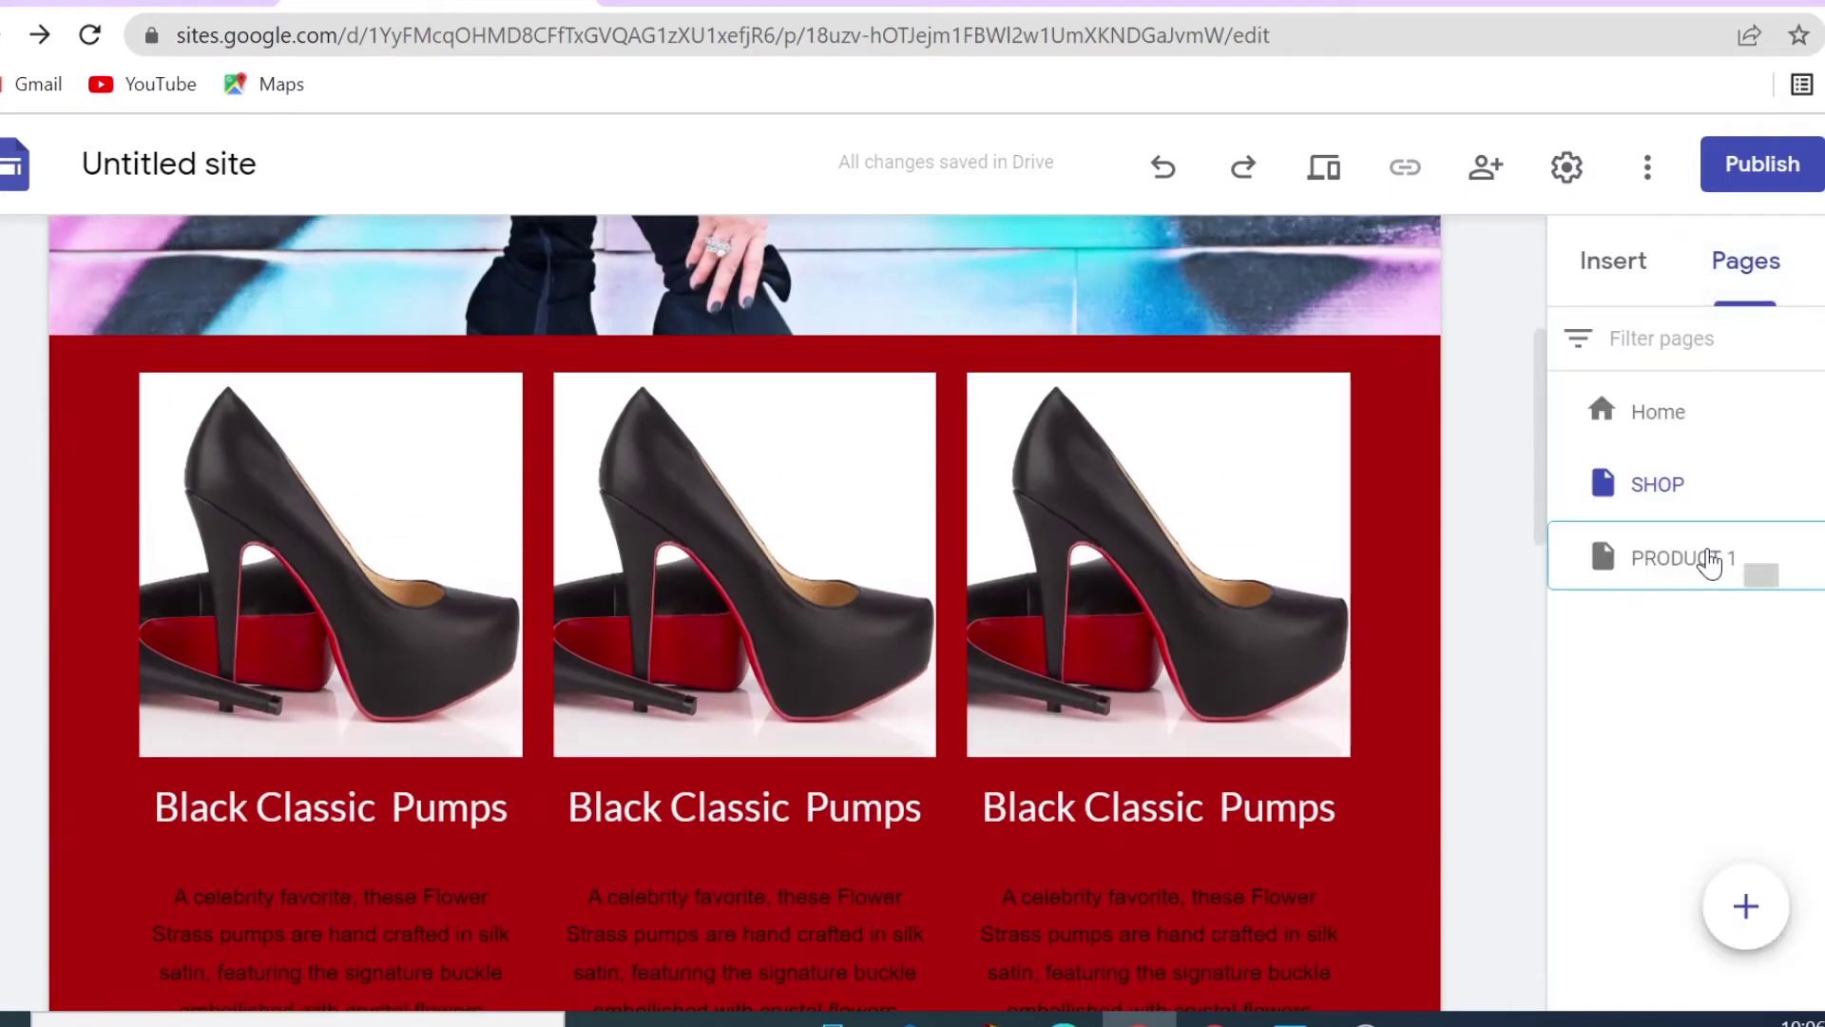
{"action": "left_click", "coordinate": [1708, 559]}
{"action": "scroll", "coordinate": [1219, 682], "scroll_direction": "down", "scroll_amount": 3}
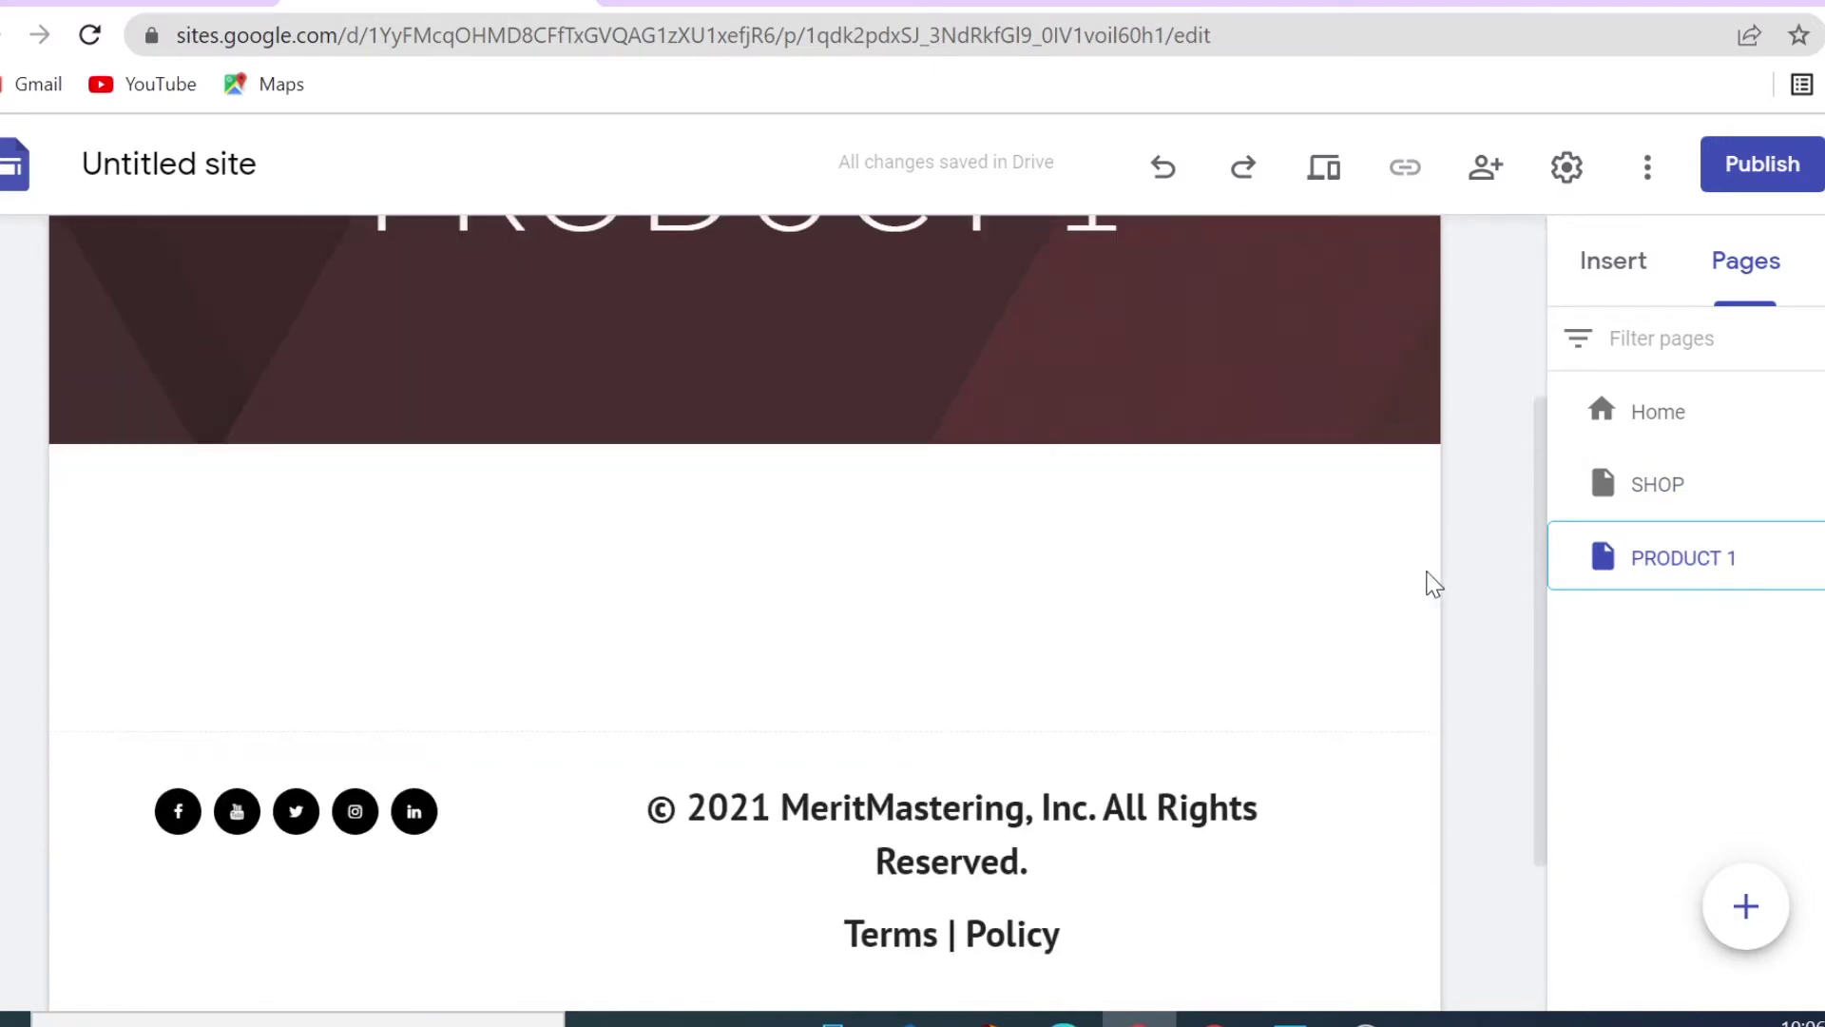
Replace the PRODUCT 1 page's header image with an upload of consultant (93) from the shoes folder
{"action": "scroll", "coordinate": [1130, 694], "scroll_direction": "up", "scroll_amount": 3}
{"action": "mouse_move", "coordinate": [1129, 701]}
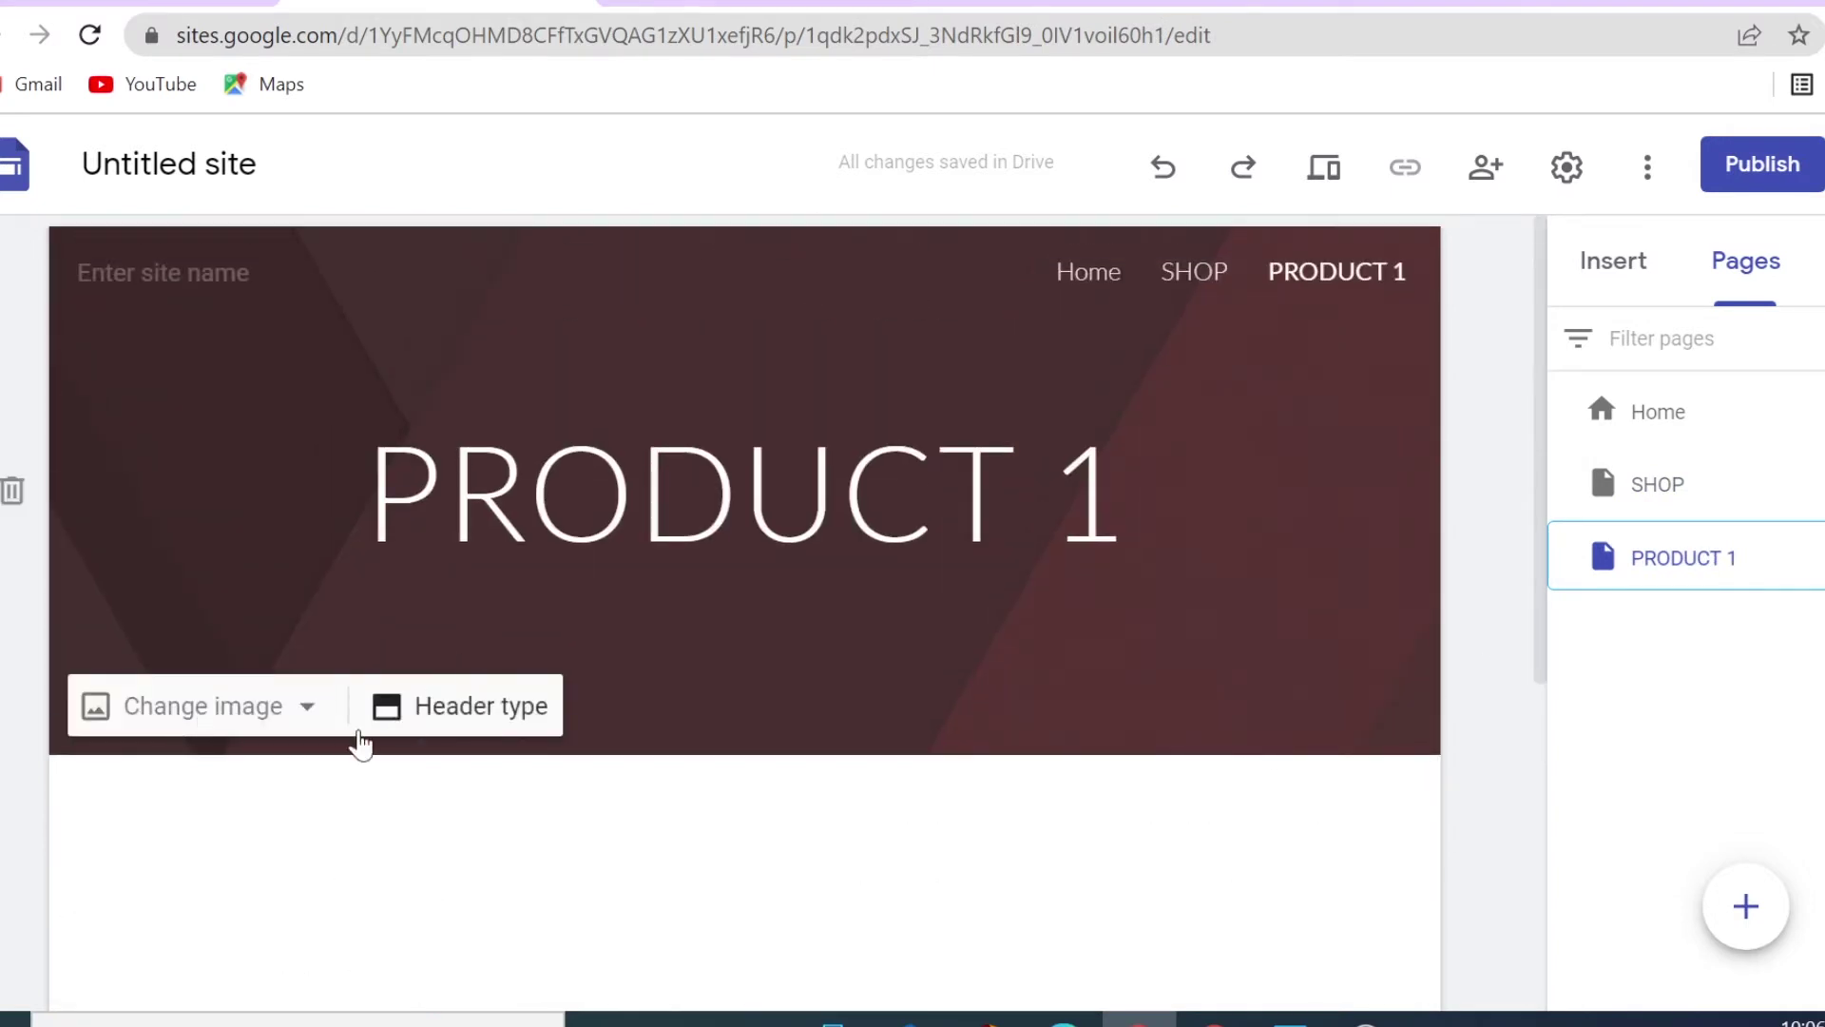
{"action": "left_click", "coordinate": [311, 708]}
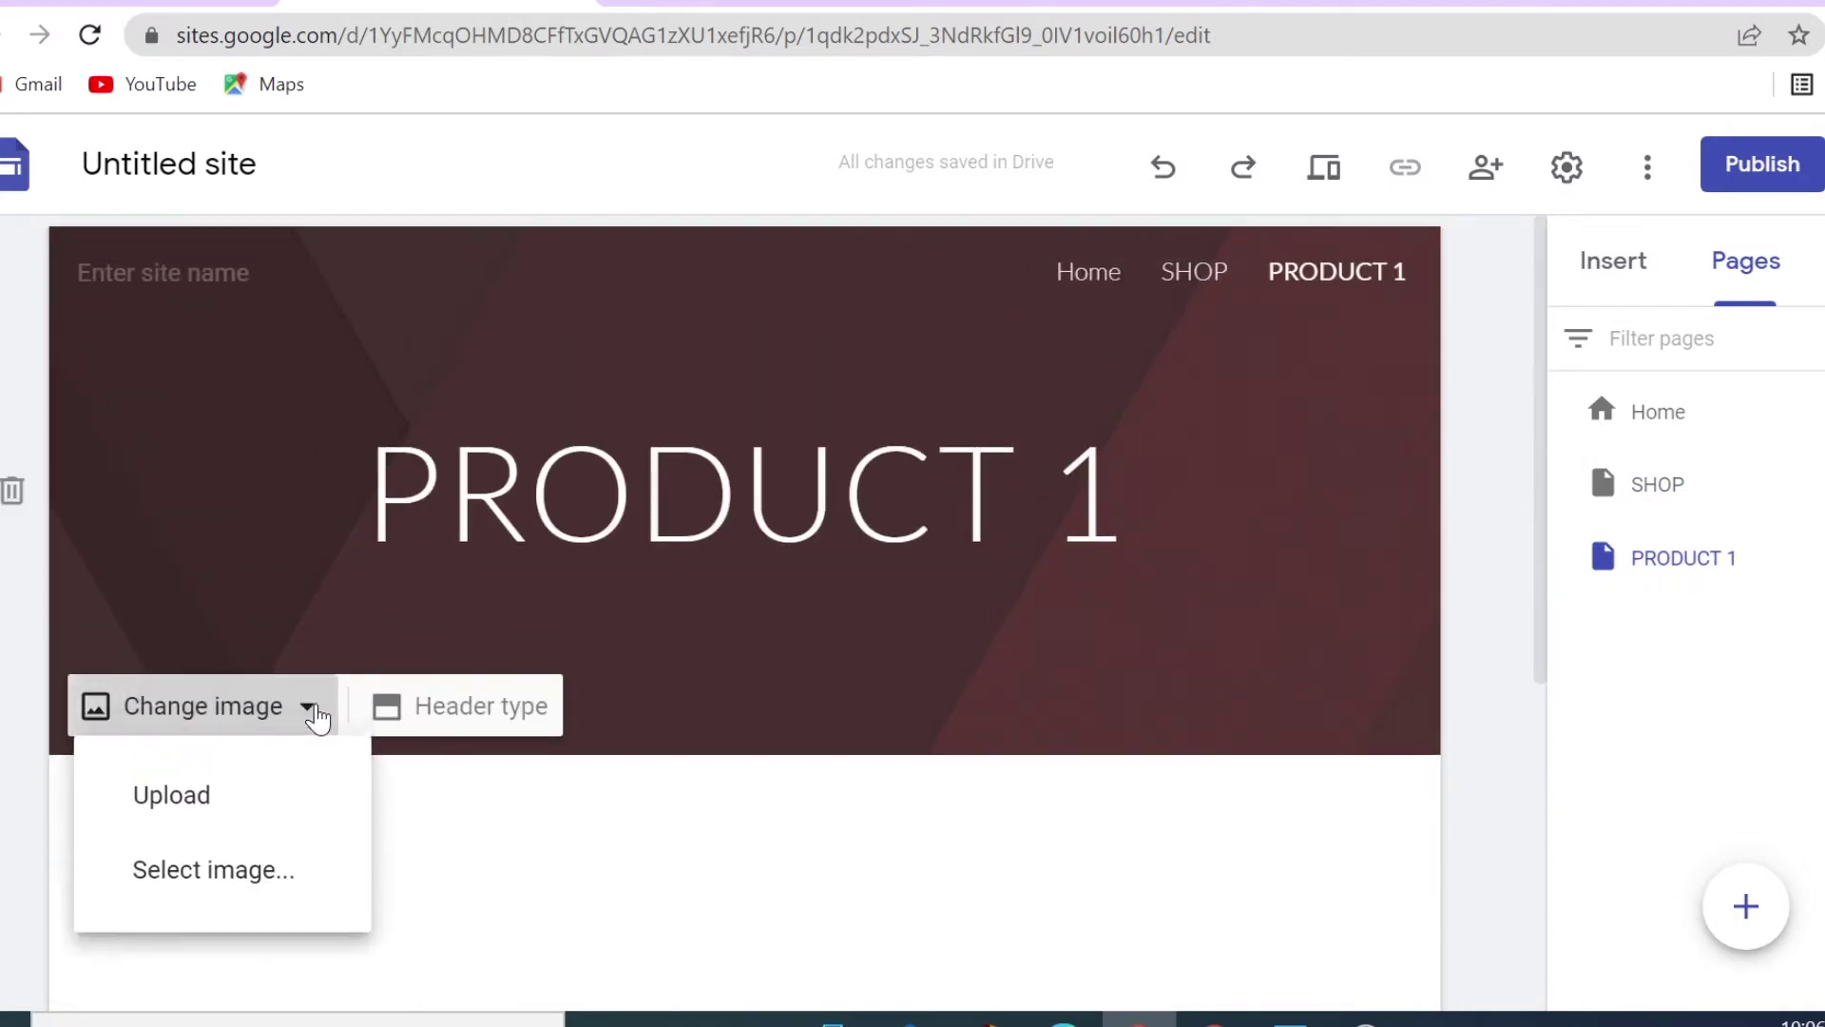
{"action": "left_click", "coordinate": [237, 817]}
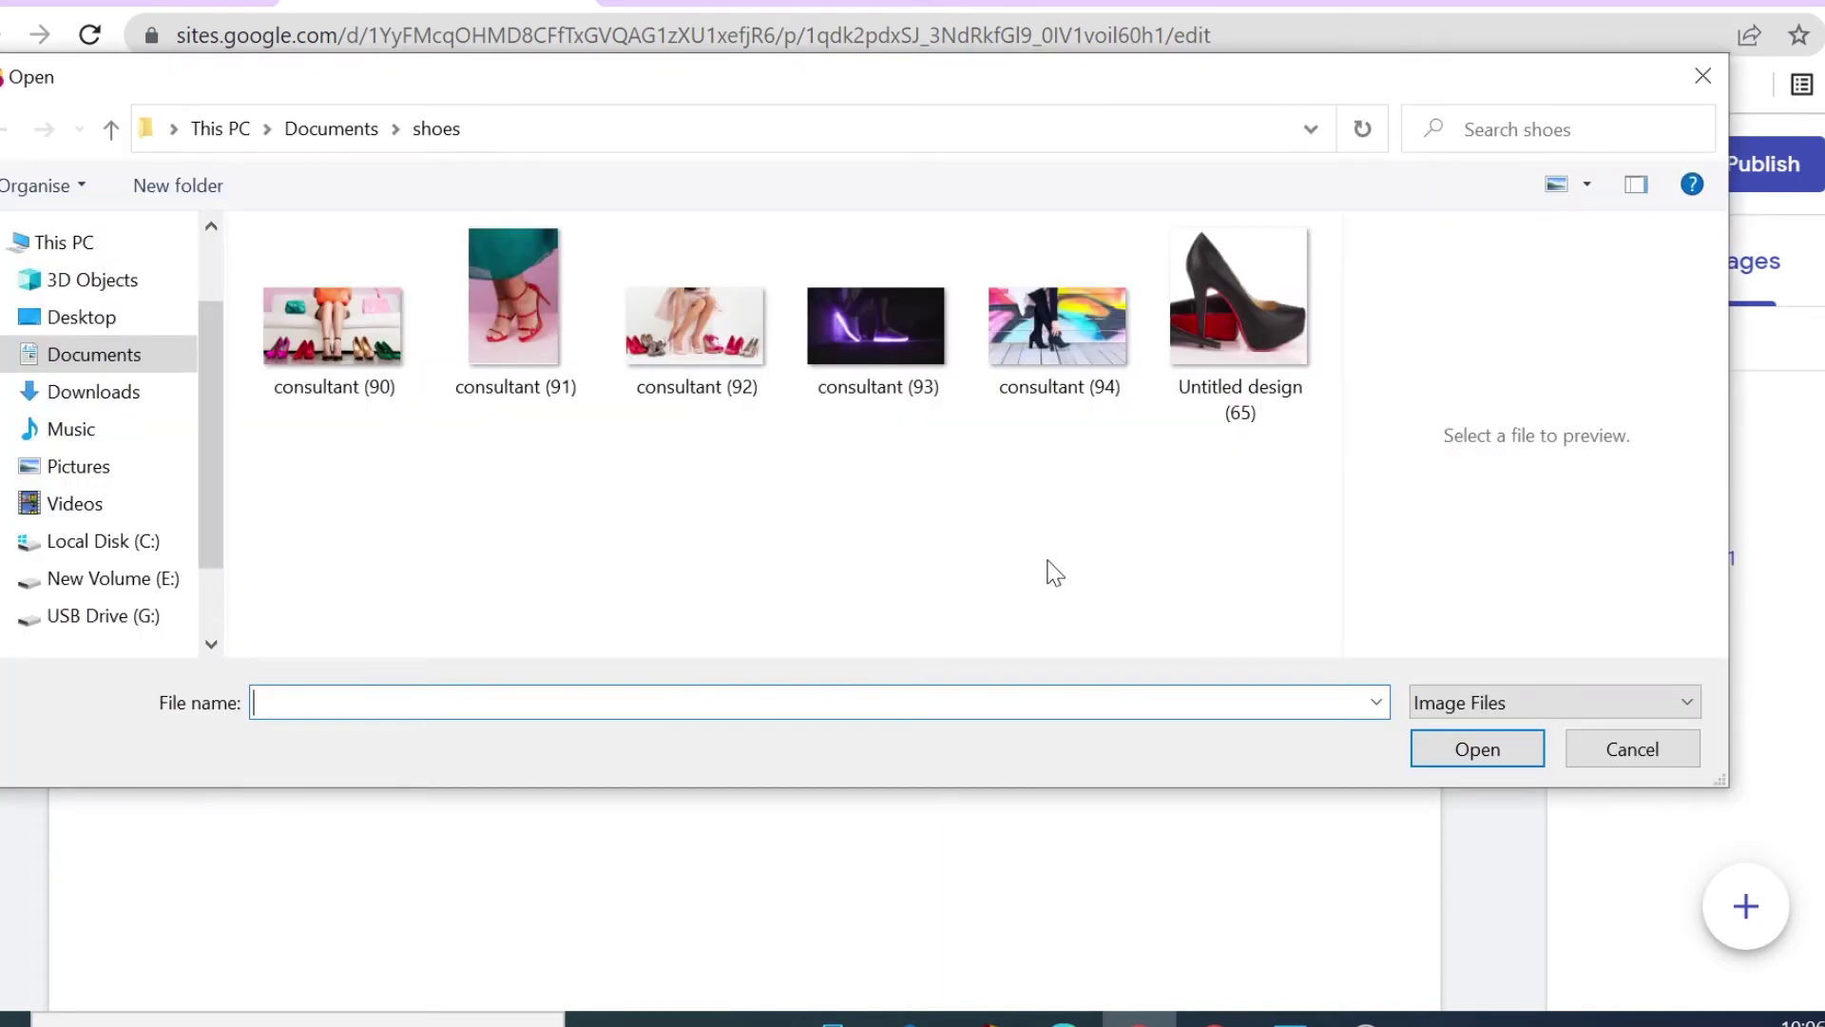
{"action": "left_click", "coordinate": [875, 325]}
{"action": "left_click", "coordinate": [1504, 740]}
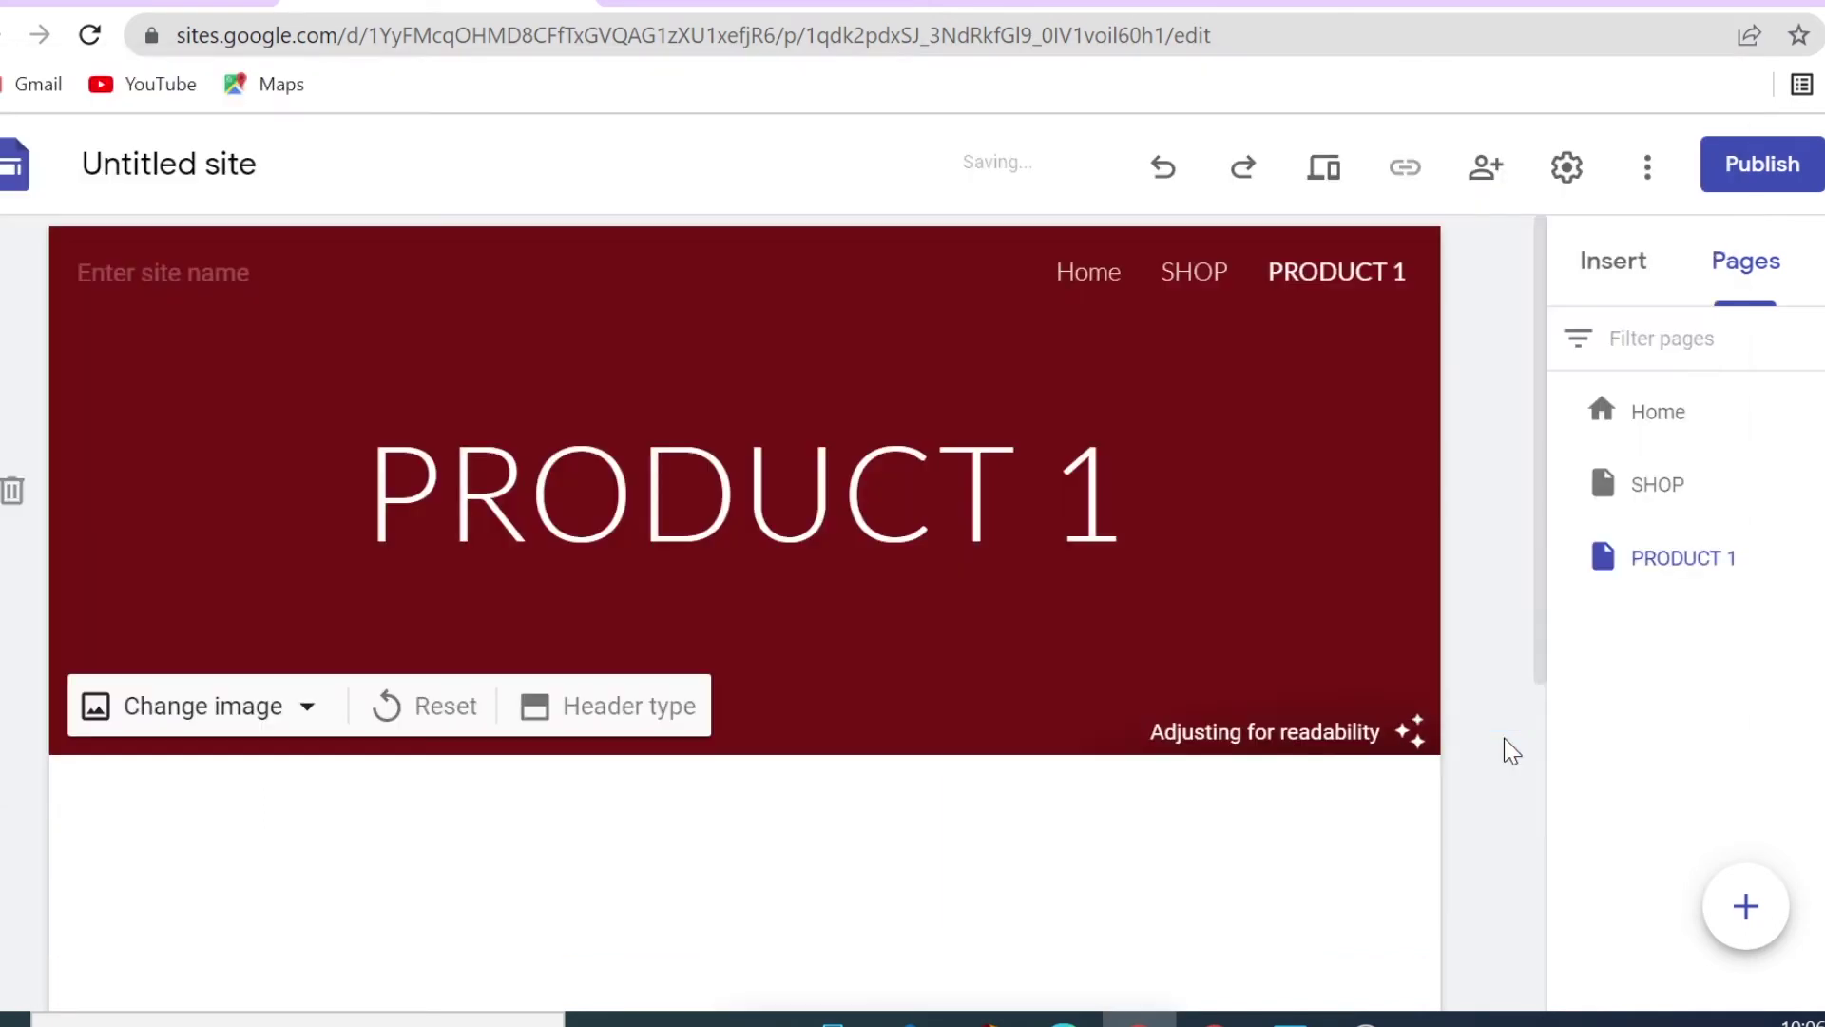
Delete the PRODUCT 1 title text from the page header
{"action": "left_click", "coordinate": [1016, 494]}
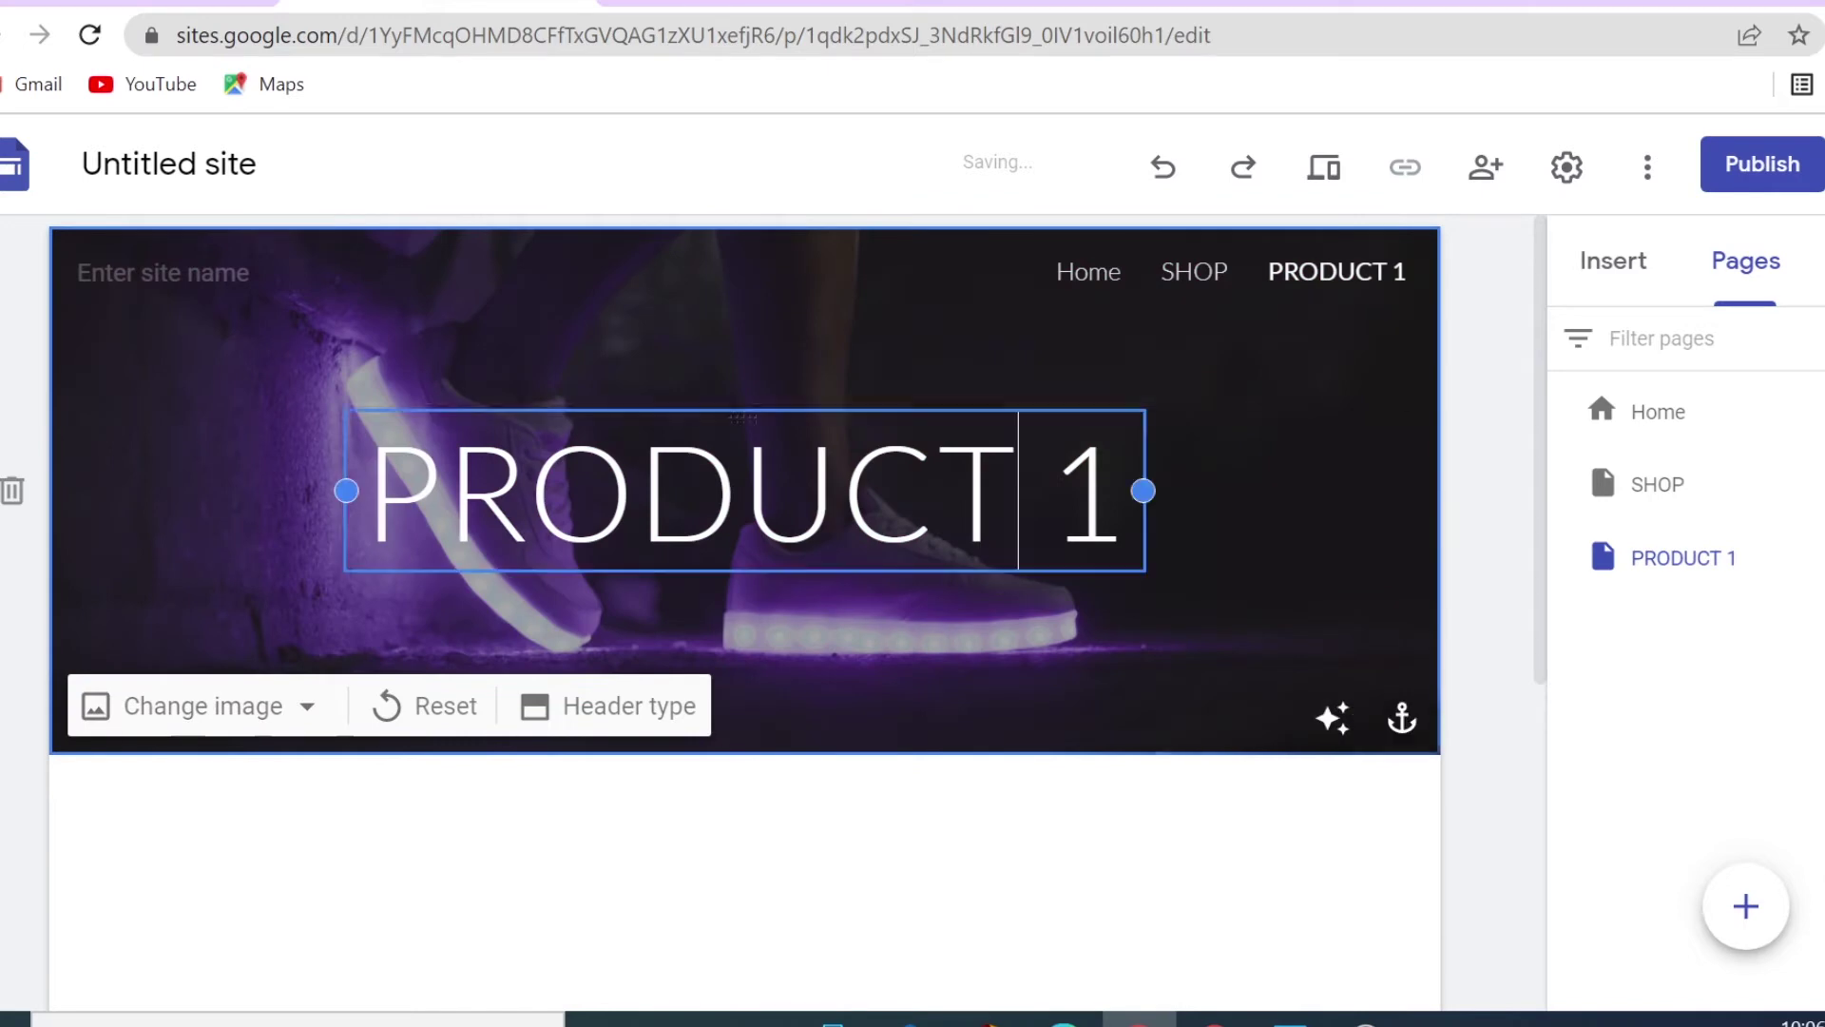
{"action": "left_click", "coordinate": [1326, 367]}
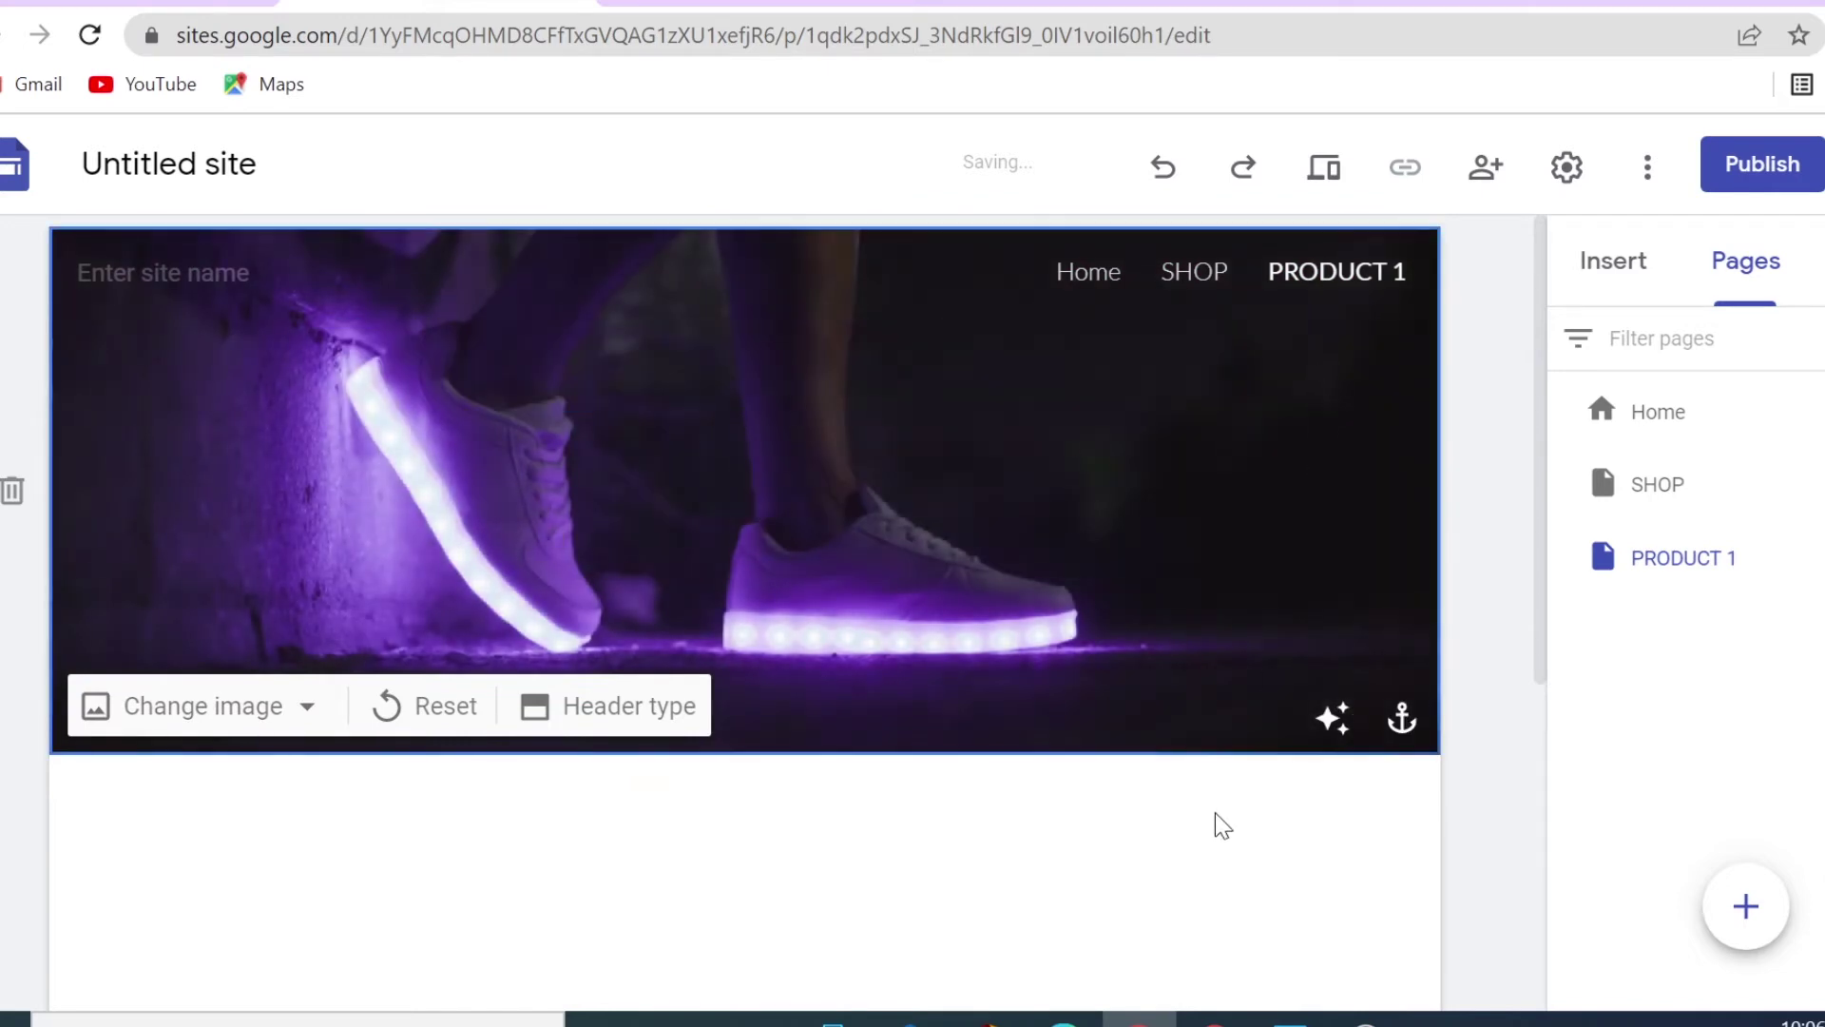
{"action": "scroll", "coordinate": [765, 583], "scroll_direction": "down", "scroll_amount": 5}
{"action": "scroll", "coordinate": [798, 684], "scroll_direction": "up", "scroll_amount": 3}
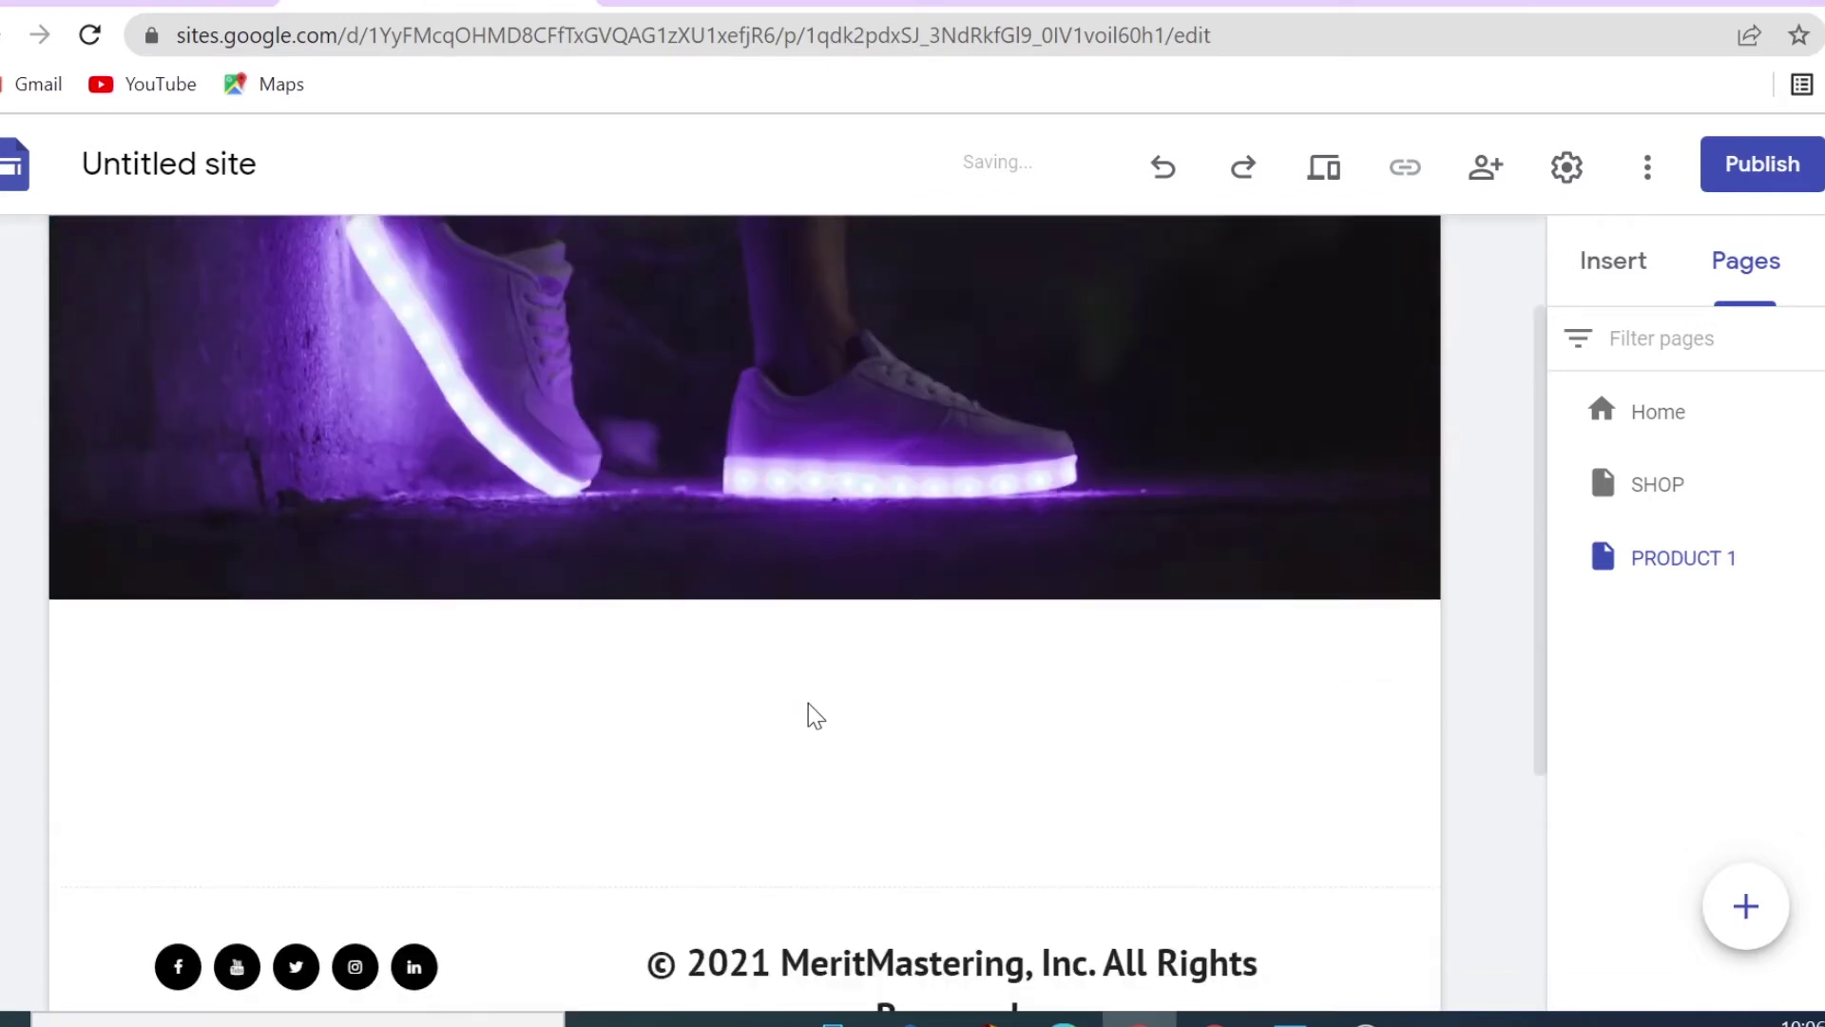
{"action": "scroll", "coordinate": [816, 715], "scroll_direction": "up", "scroll_amount": 2}
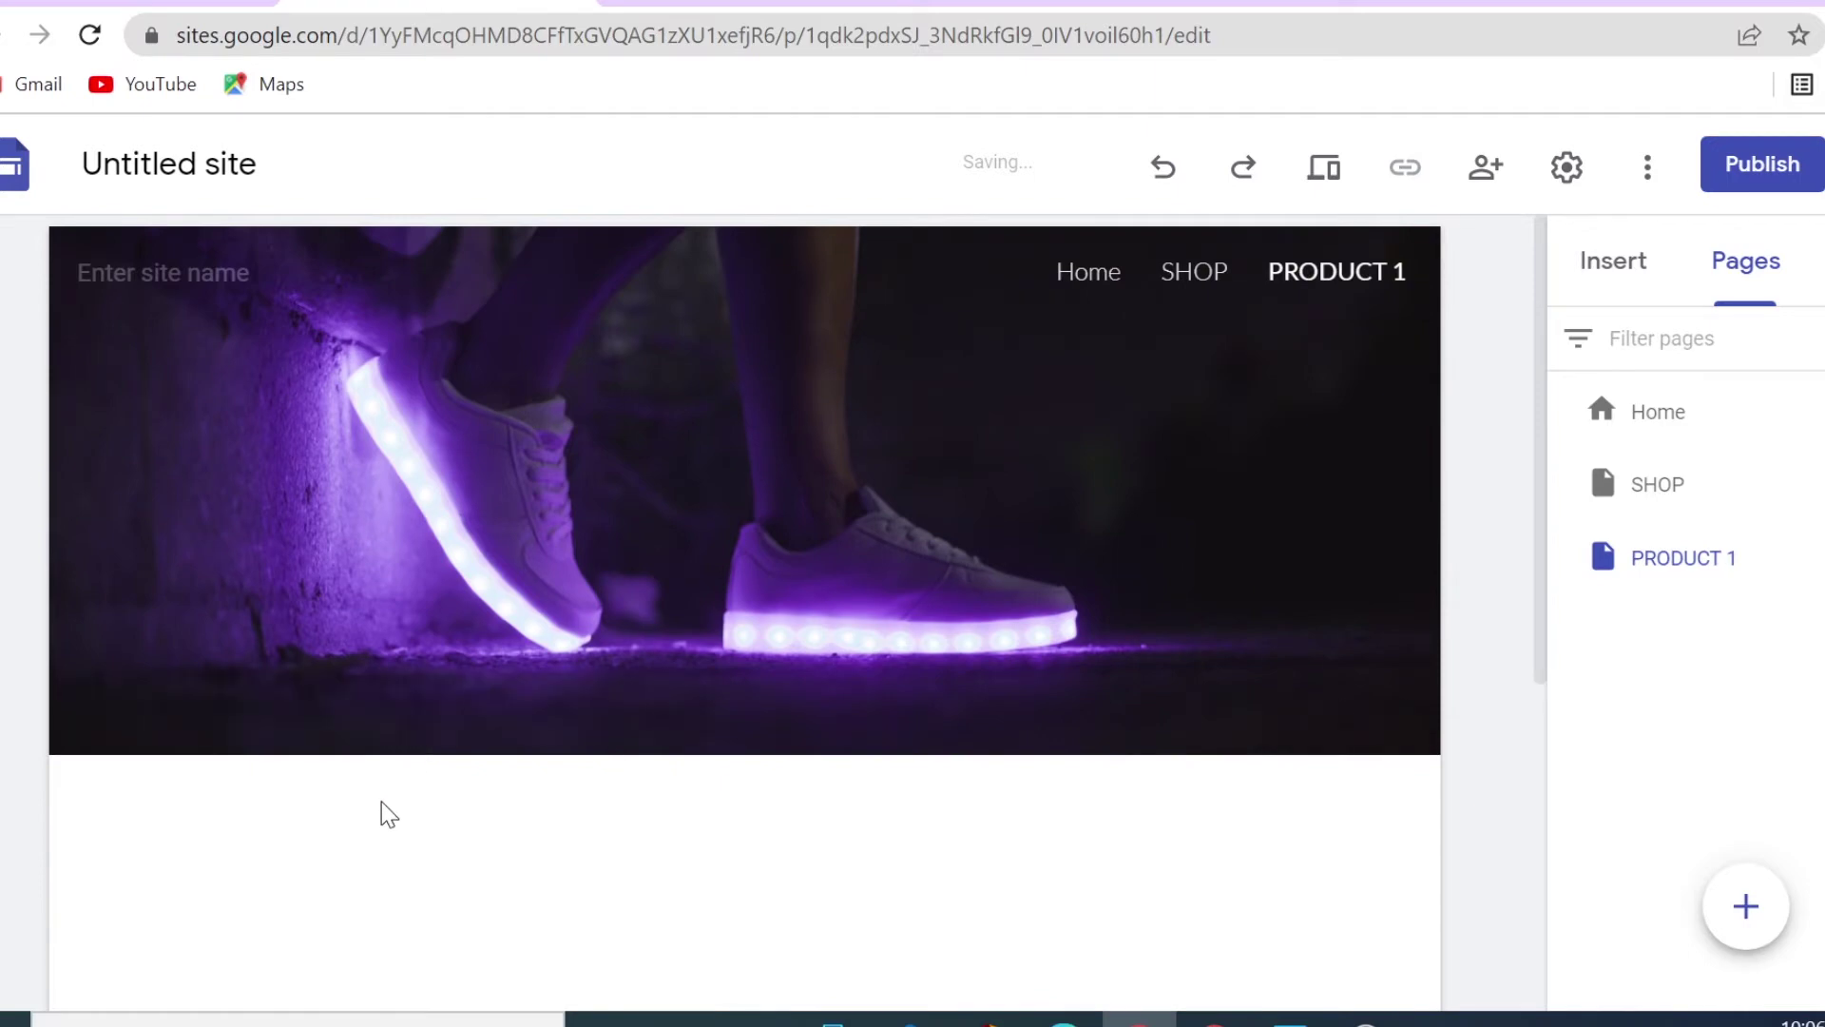
{"action": "scroll", "coordinate": [668, 868], "scroll_direction": "down", "scroll_amount": 2}
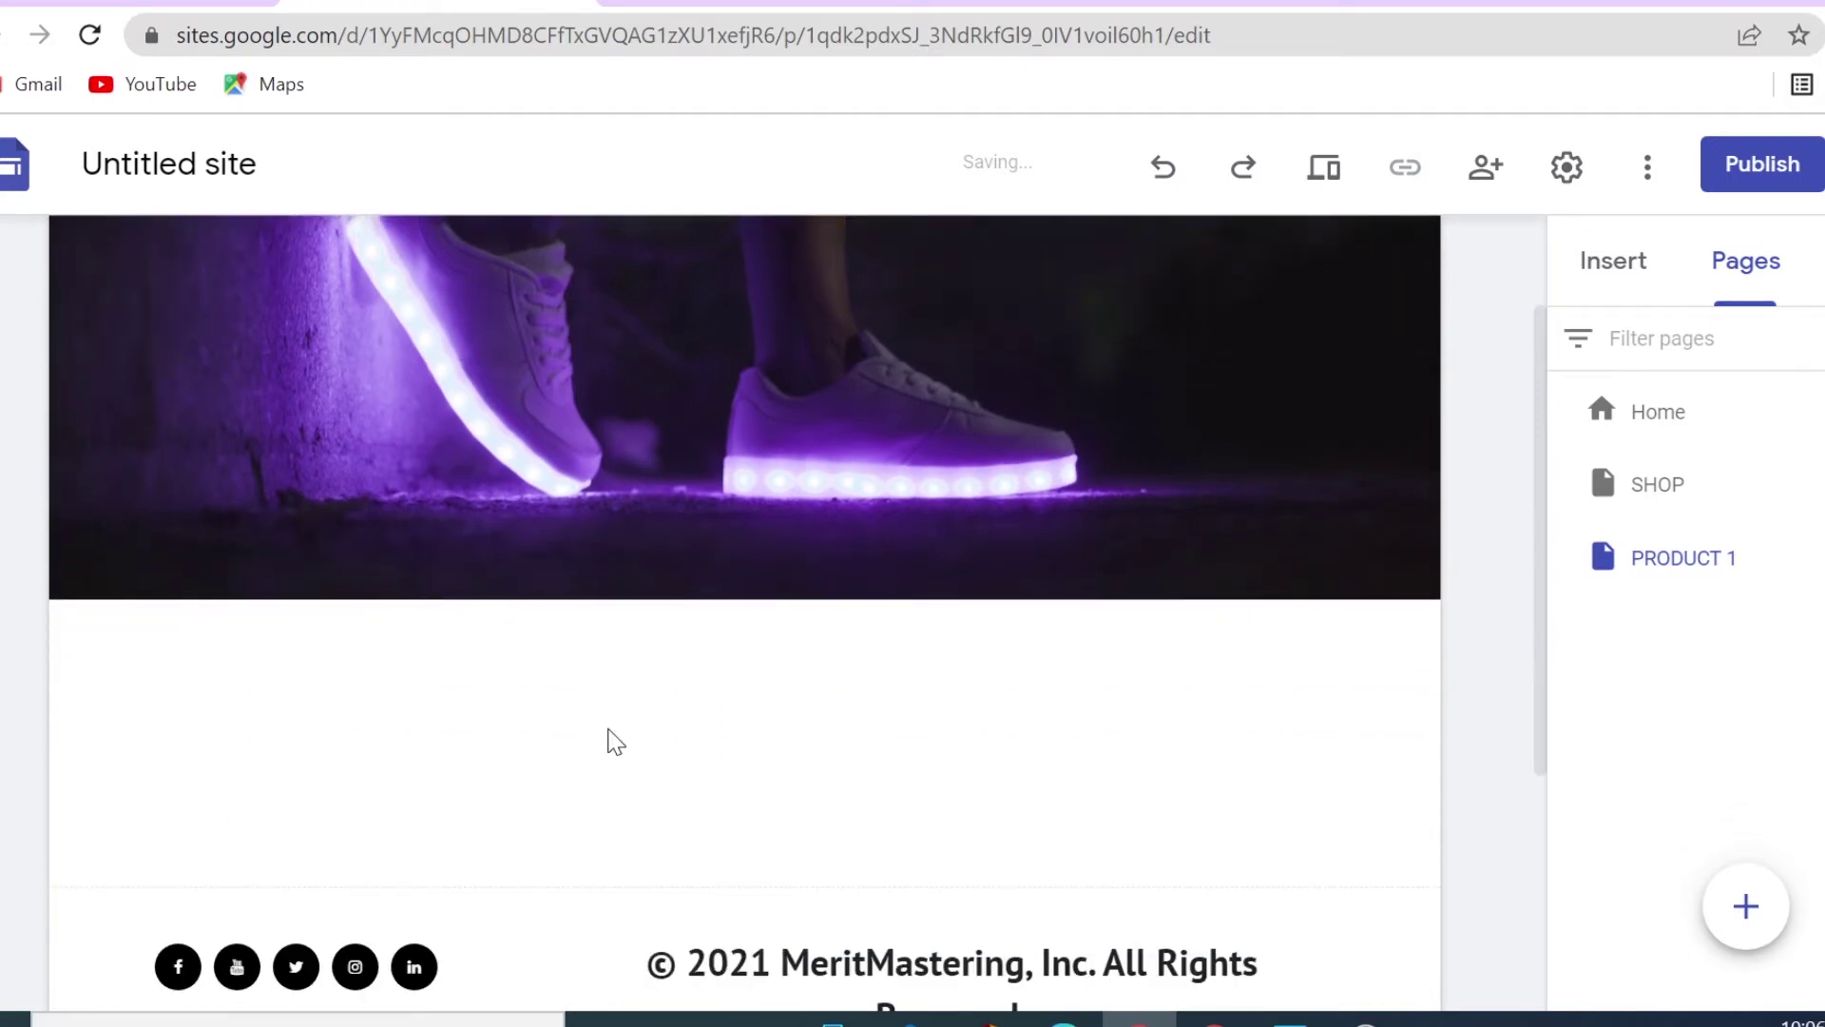
{"action": "scroll", "coordinate": [616, 741], "scroll_direction": "up", "scroll_amount": 2}
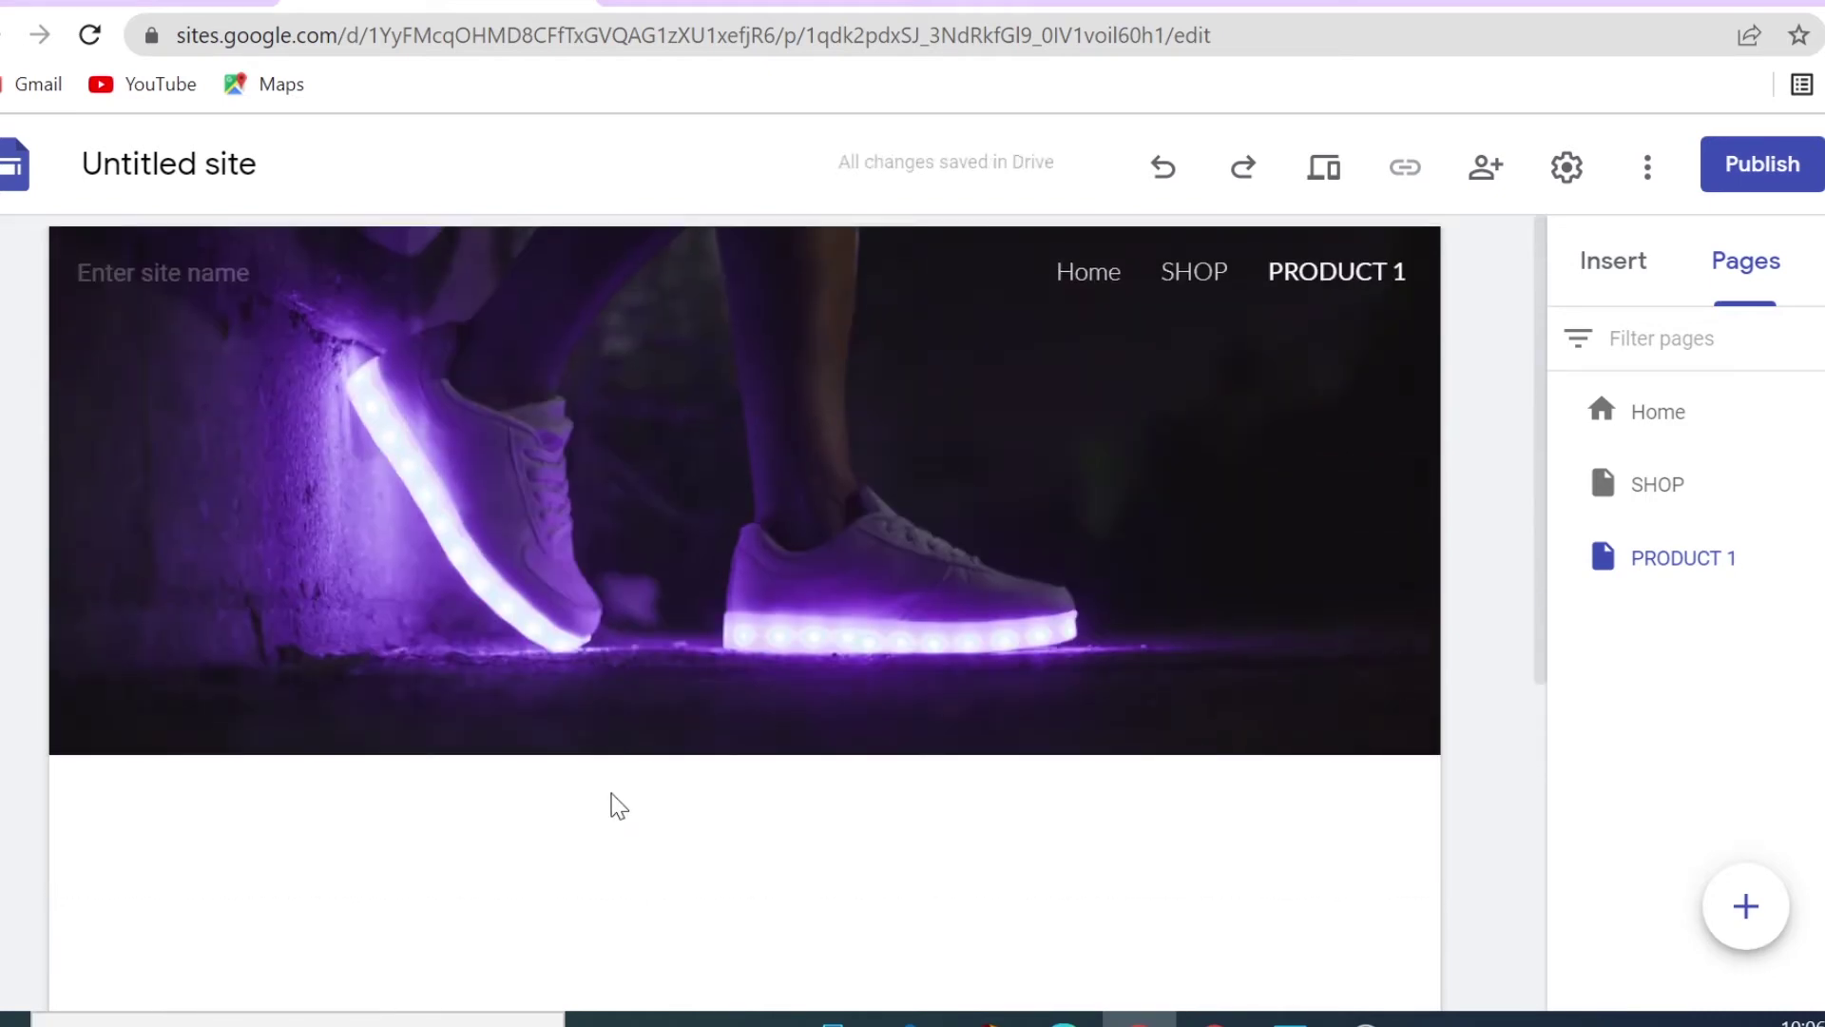
Switch to the Payhip website and open the sign-up form for a free account
{"action": "left_click", "coordinate": [896, 2]}
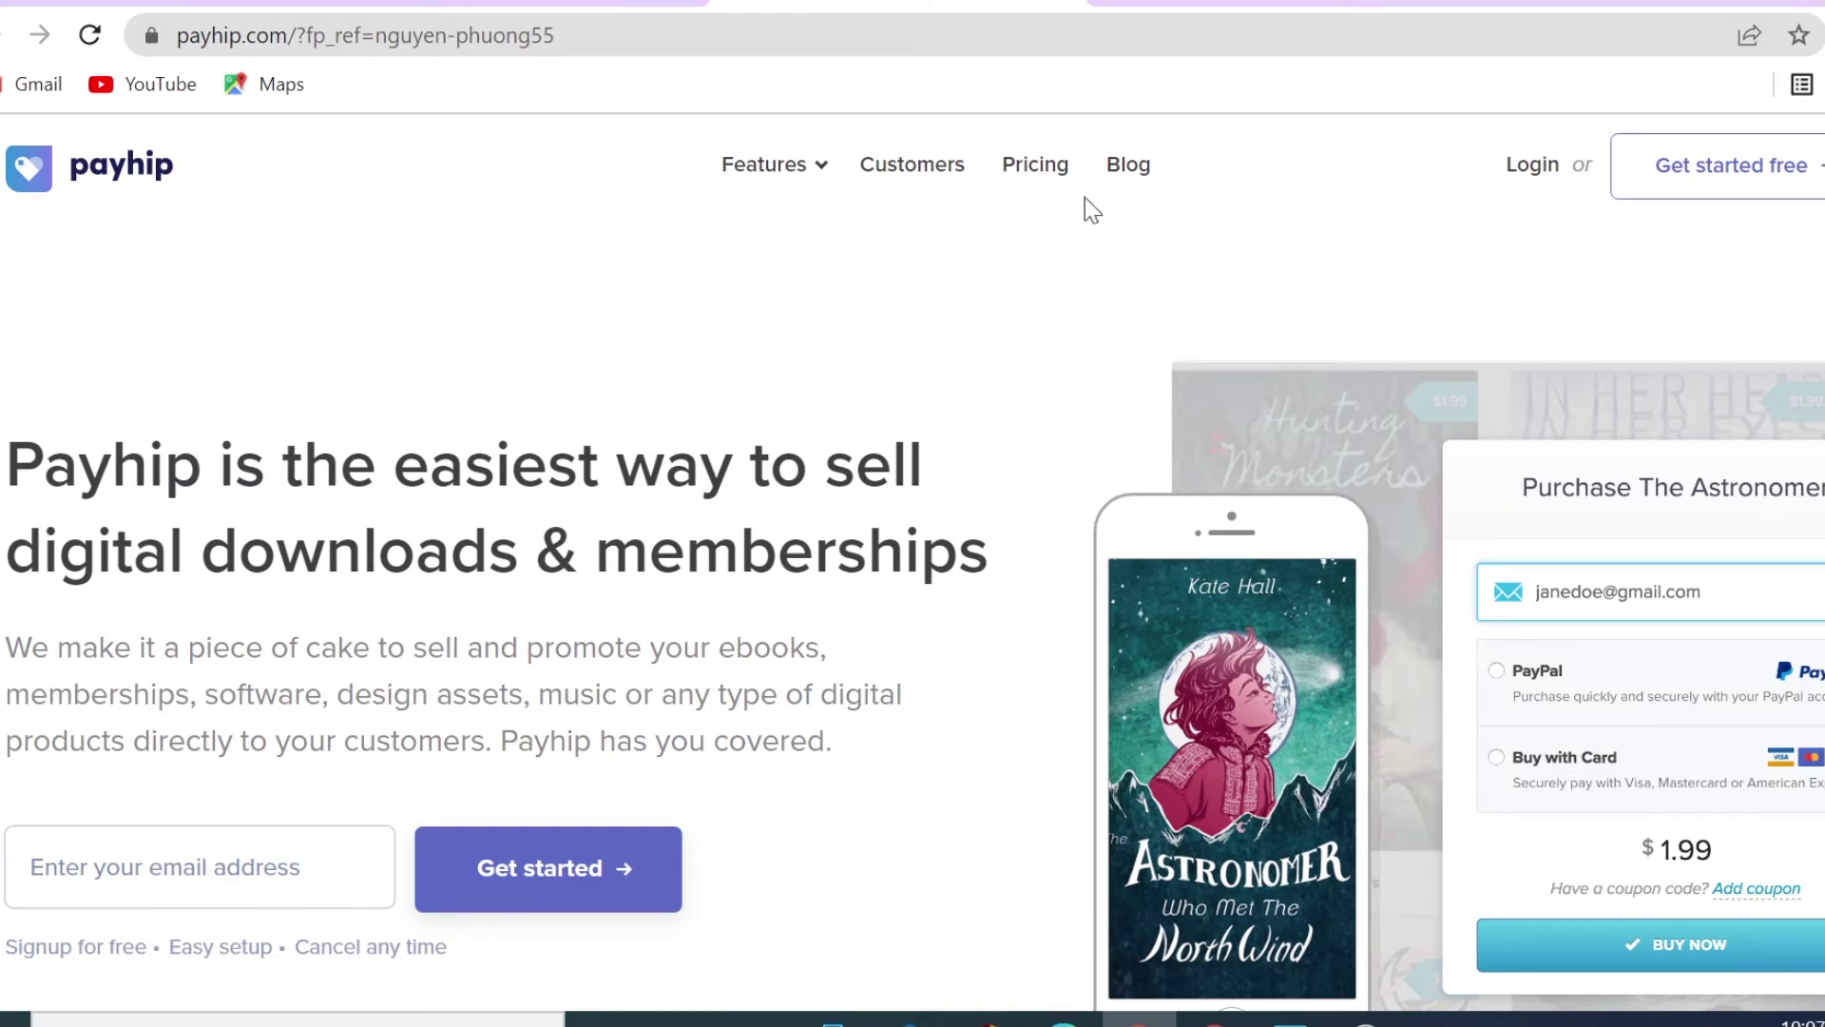
{"action": "left_click", "coordinate": [1675, 186]}
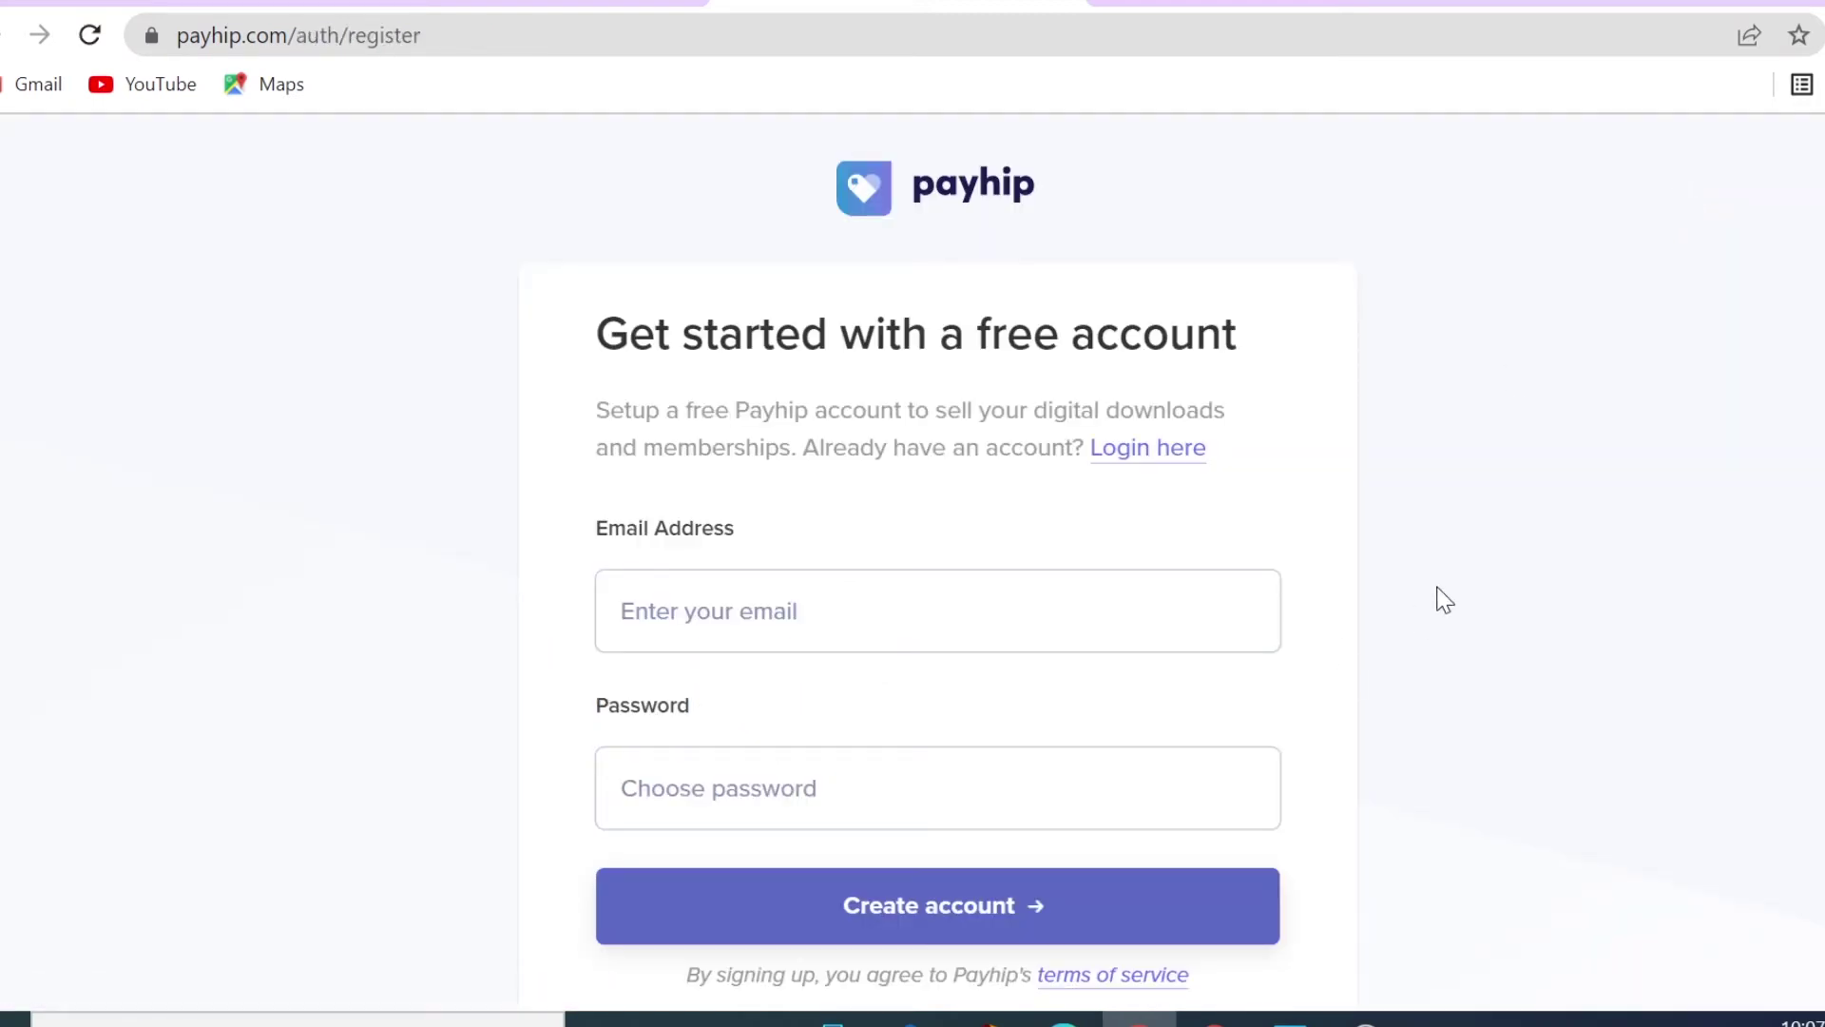
{"action": "scroll", "coordinate": [1445, 598], "scroll_direction": "down", "scroll_amount": 2}
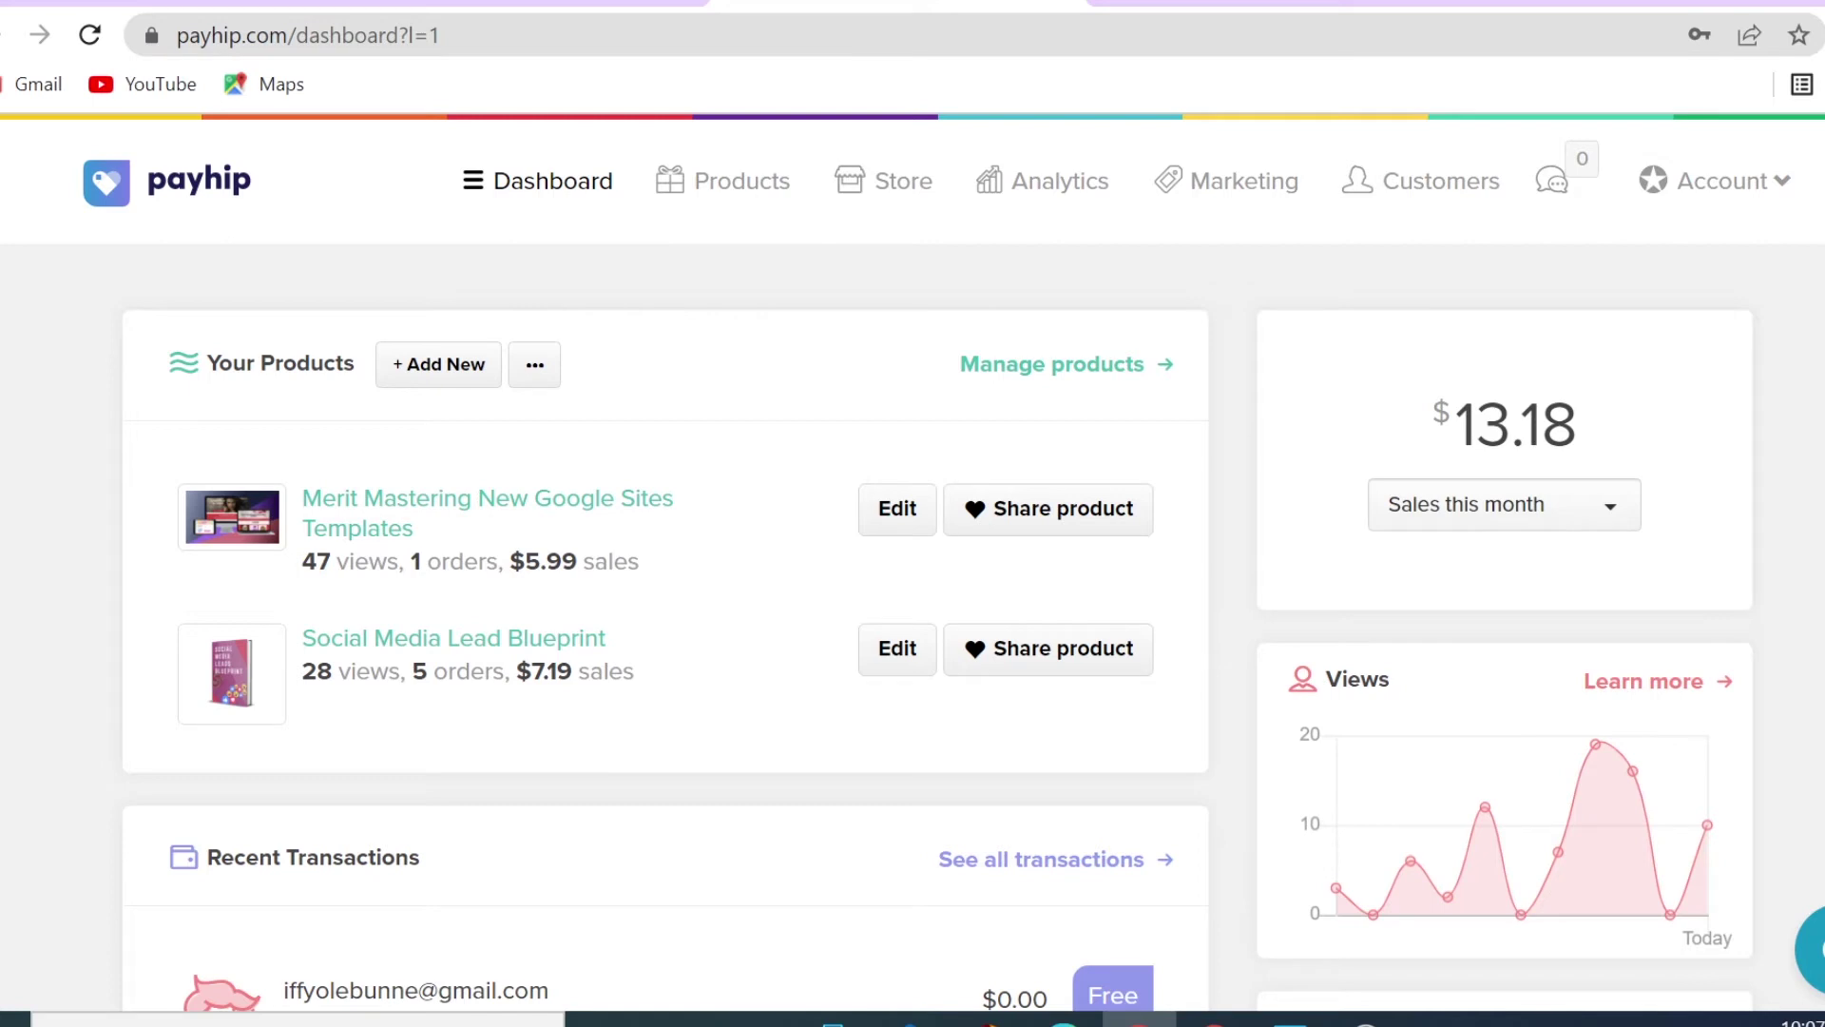
Start a new product from the Payhip dashboard and choose Physical Product as its type
{"action": "left_click", "coordinate": [413, 371]}
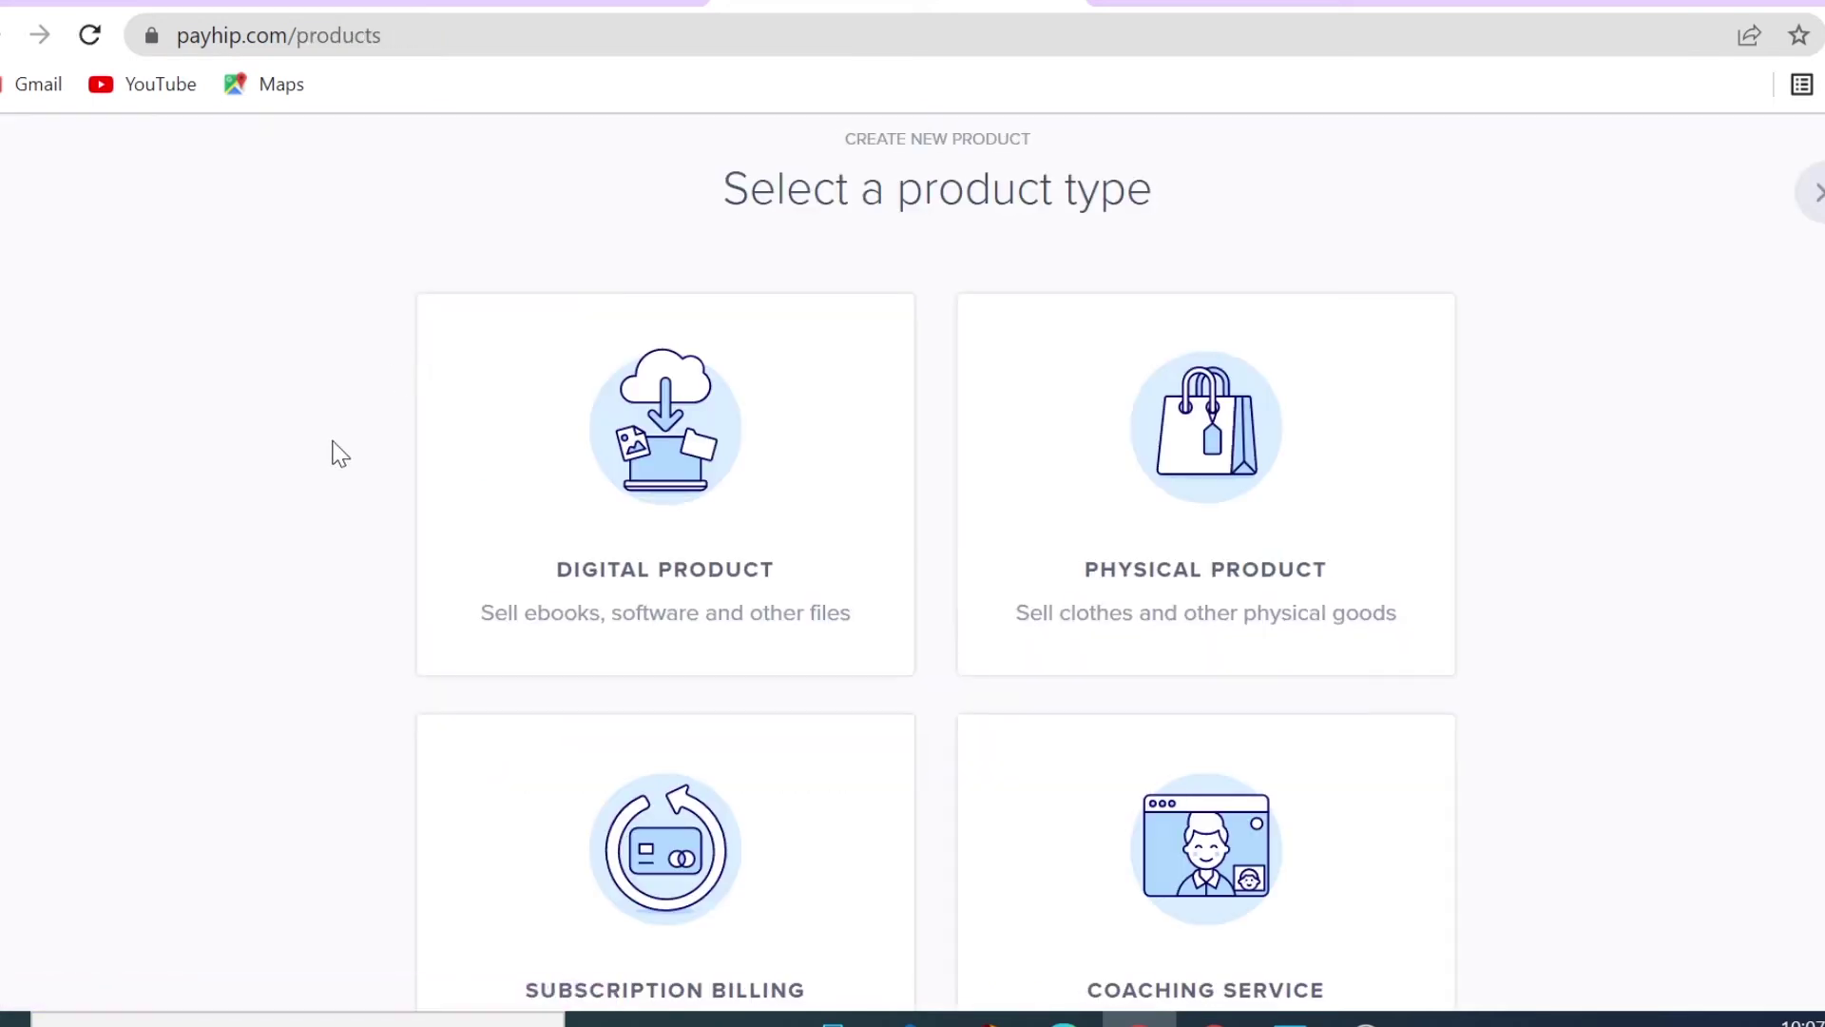
{"action": "scroll", "coordinate": [334, 453], "scroll_direction": "down", "scroll_amount": 1}
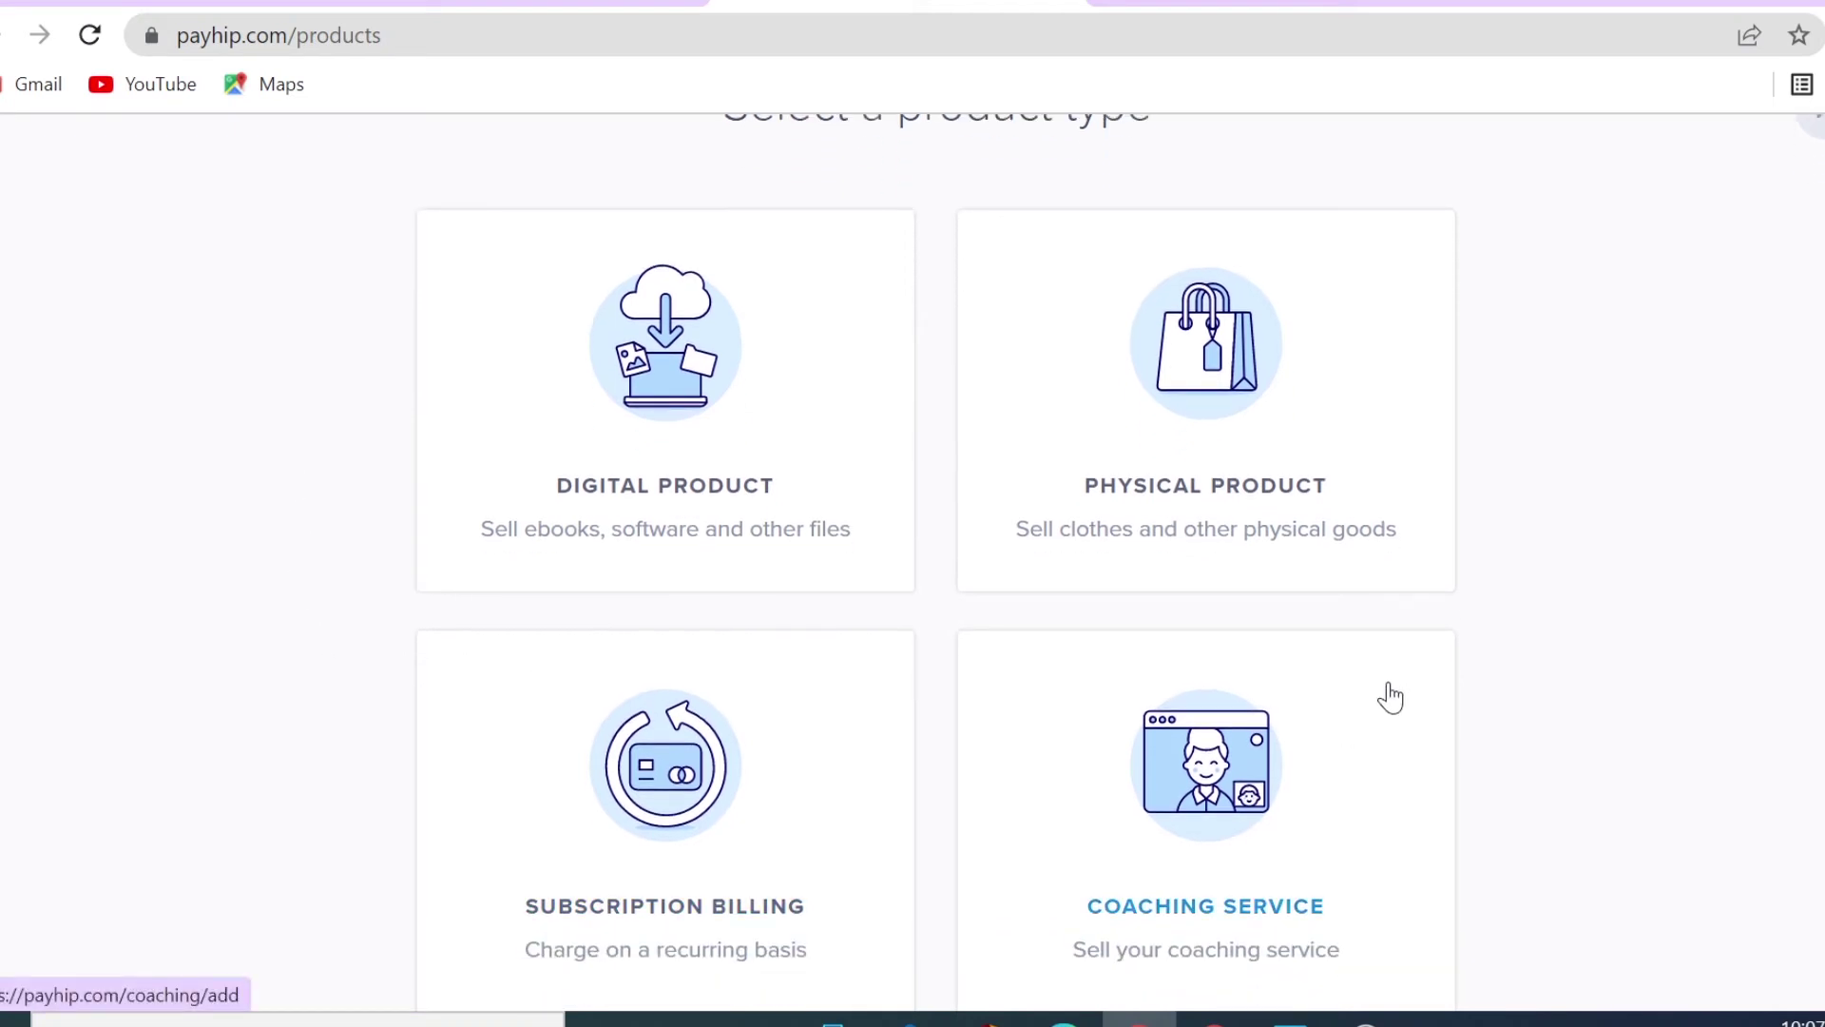
{"action": "scroll", "coordinate": [1390, 699], "scroll_direction": "up", "scroll_amount": 1}
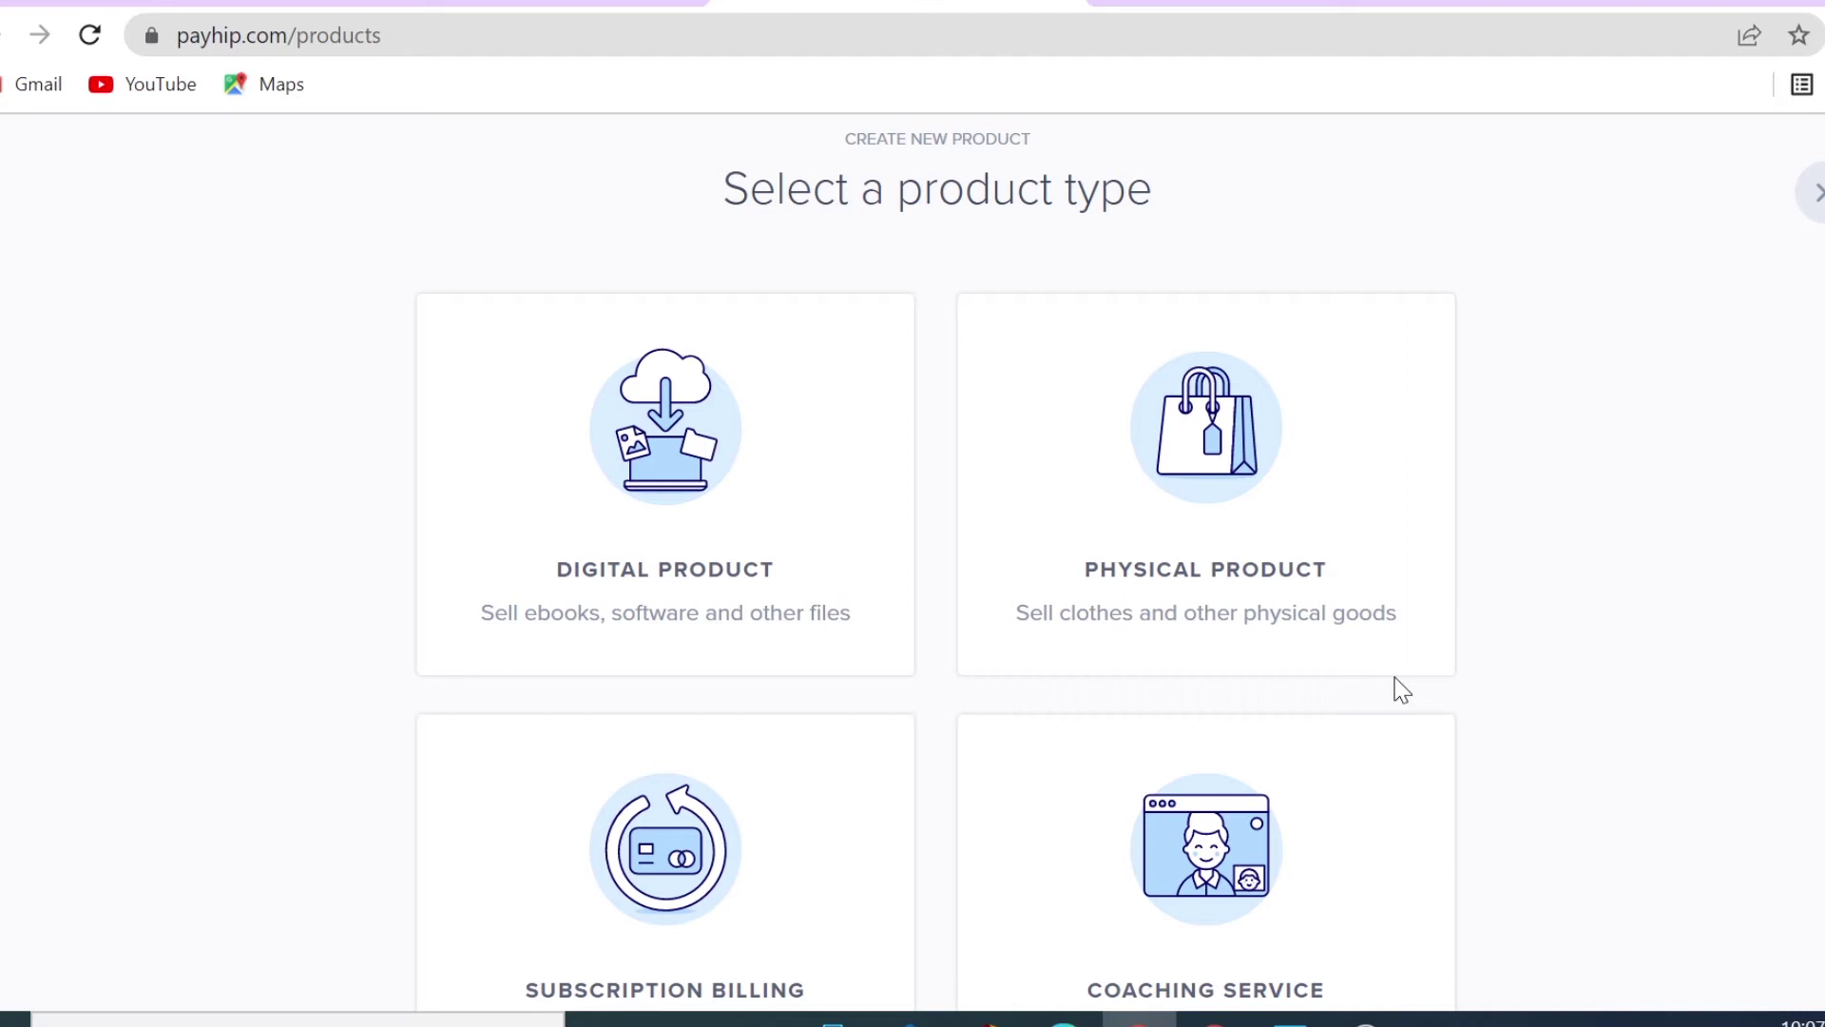
{"action": "left_click", "coordinate": [1259, 486]}
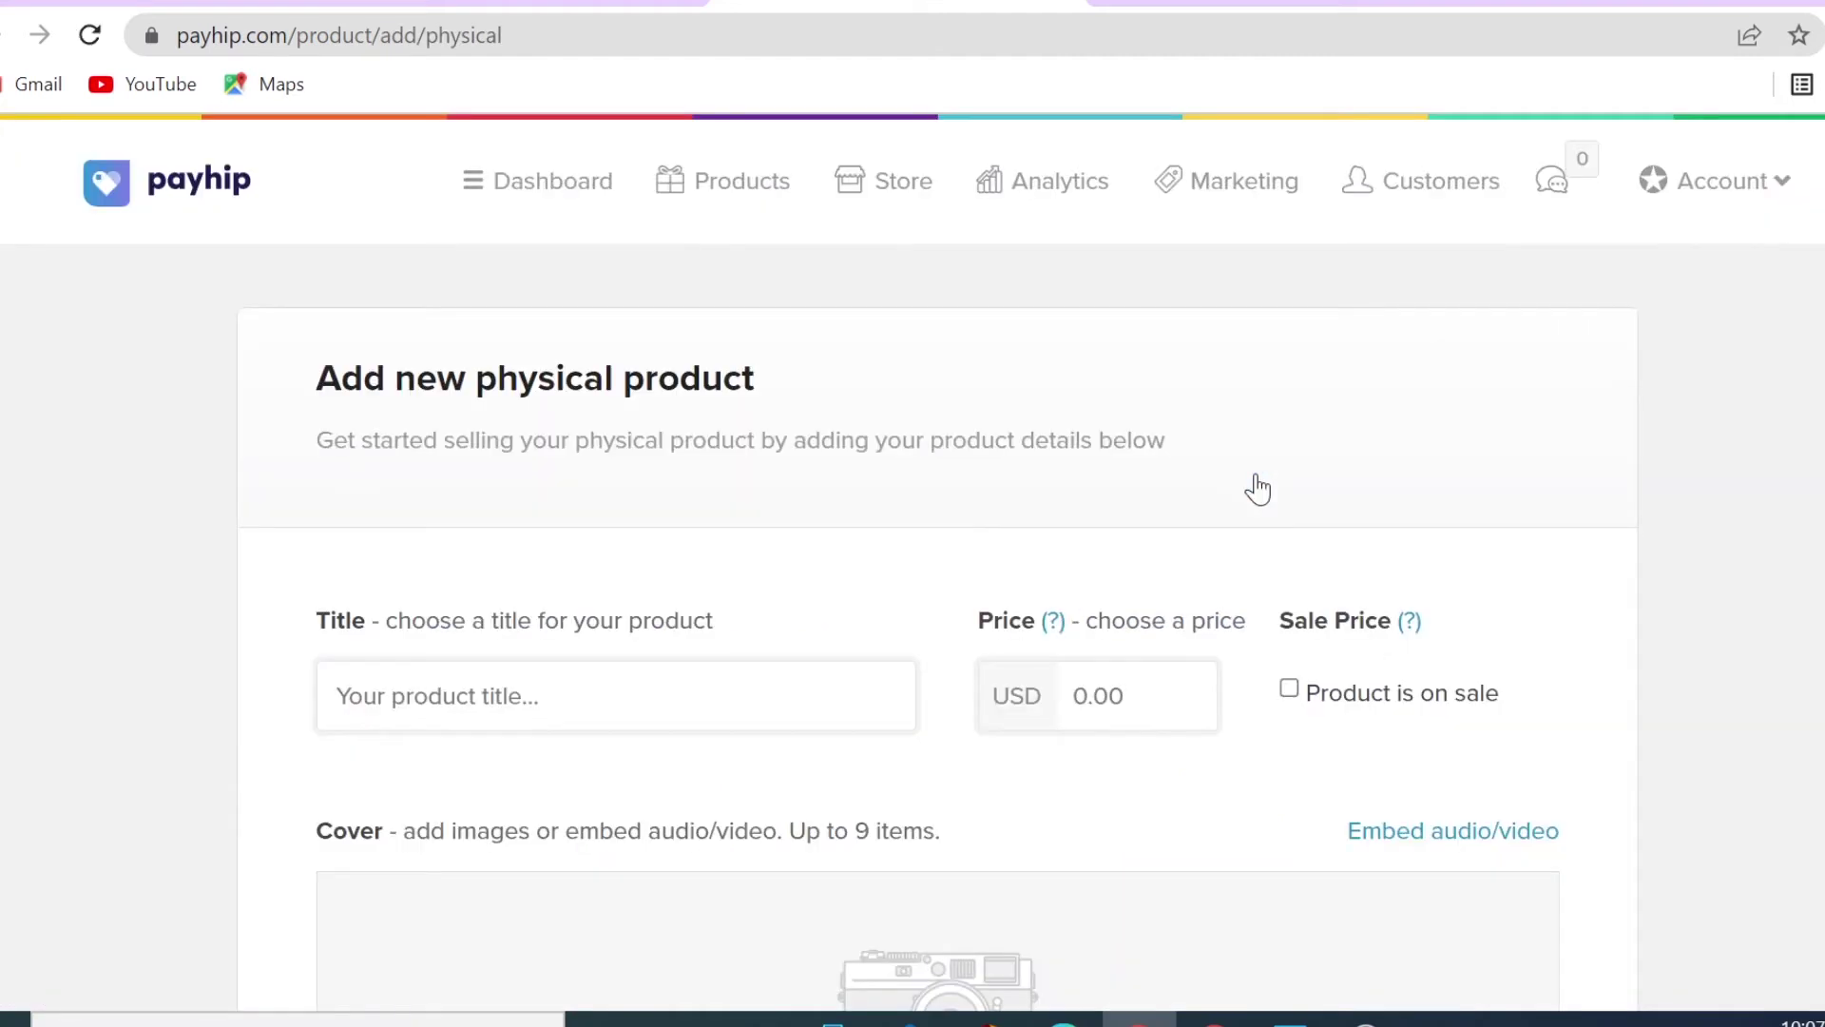
Examine the physical product form's title, price, cover image, description, product ID and weight fields
{"action": "scroll", "coordinate": [529, 632], "scroll_direction": "down", "scroll_amount": 2}
{"action": "left_click", "coordinate": [530, 540]}
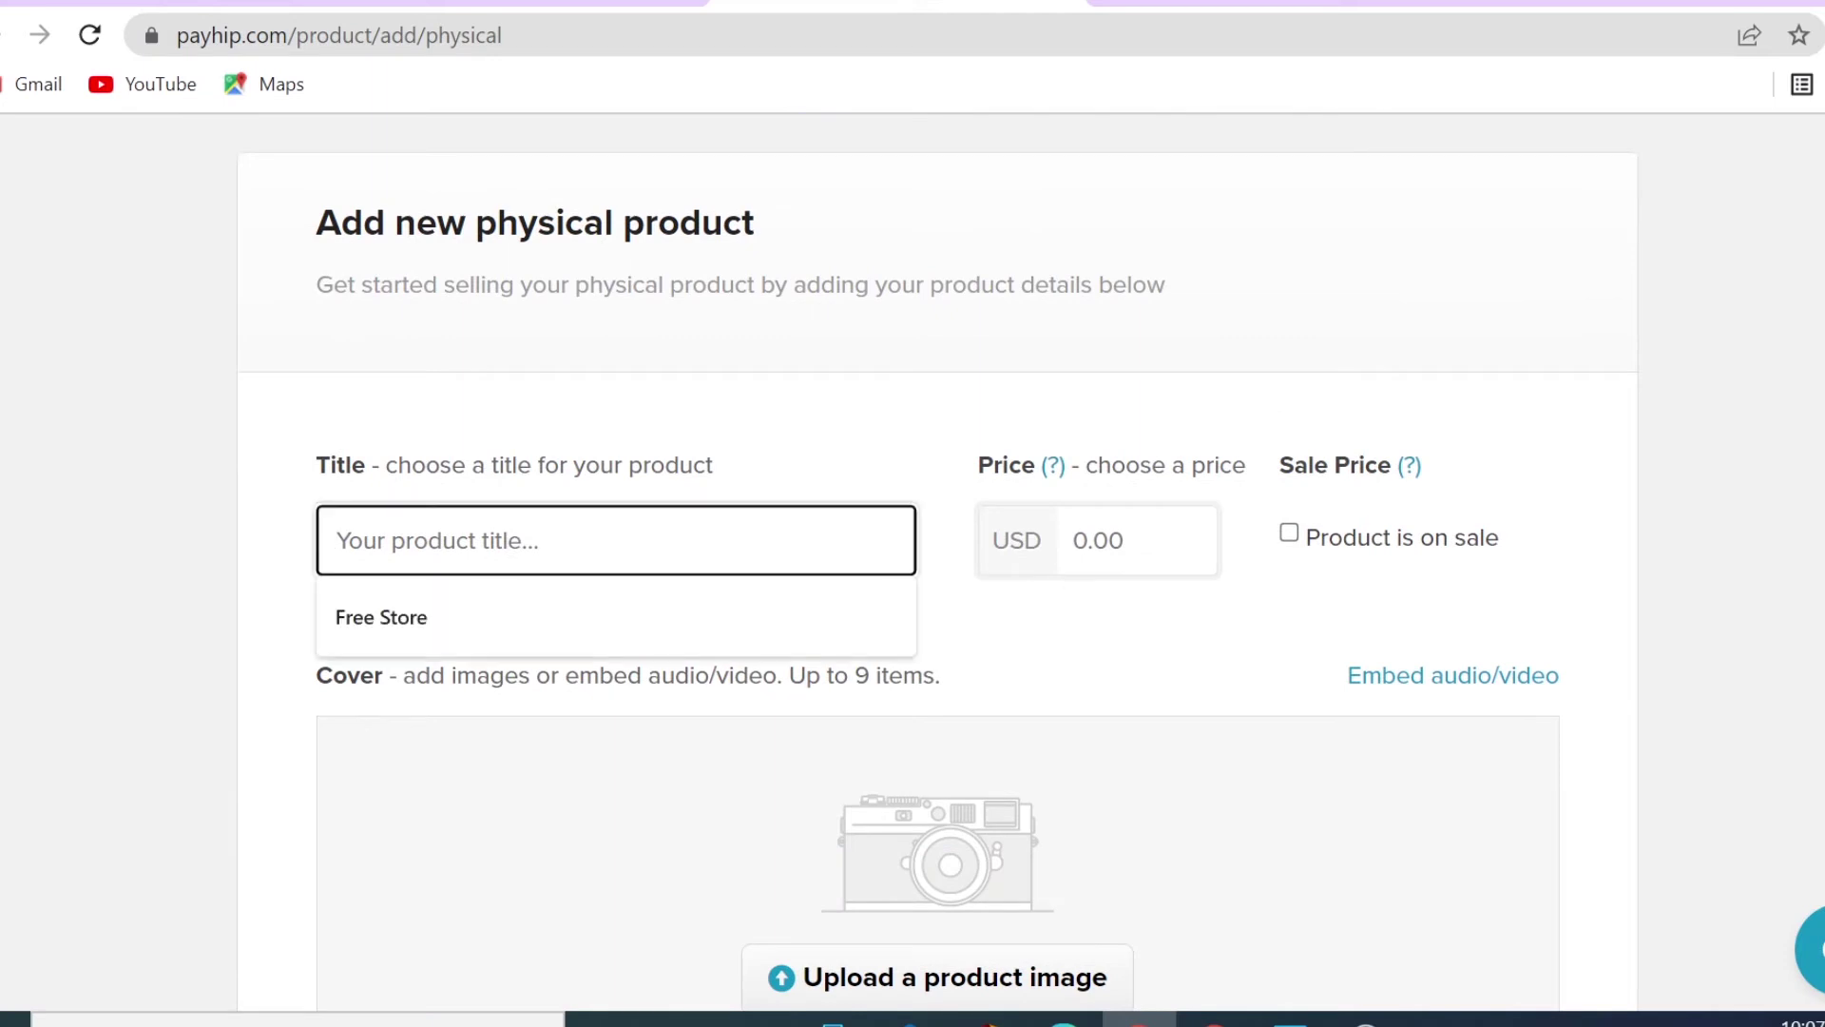
{"action": "left_click", "coordinate": [1106, 540]}
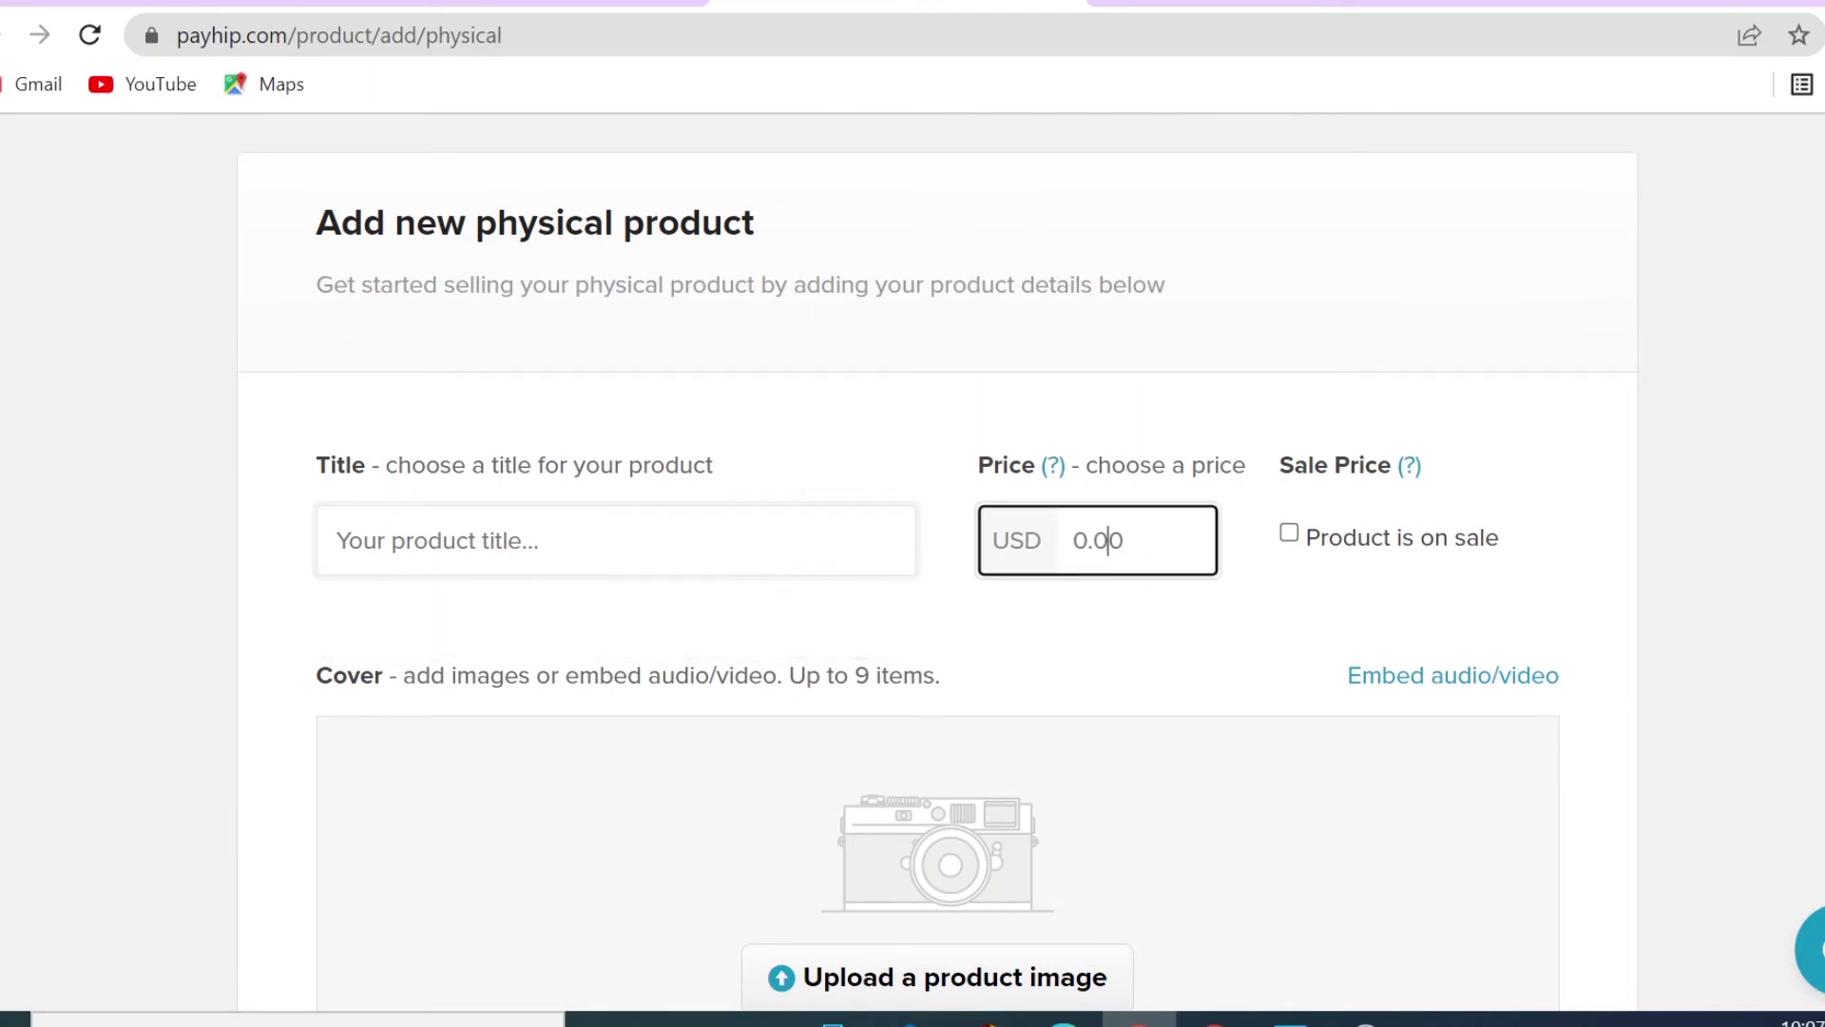
{"action": "scroll", "coordinate": [1168, 661], "scroll_direction": "down", "scroll_amount": 4}
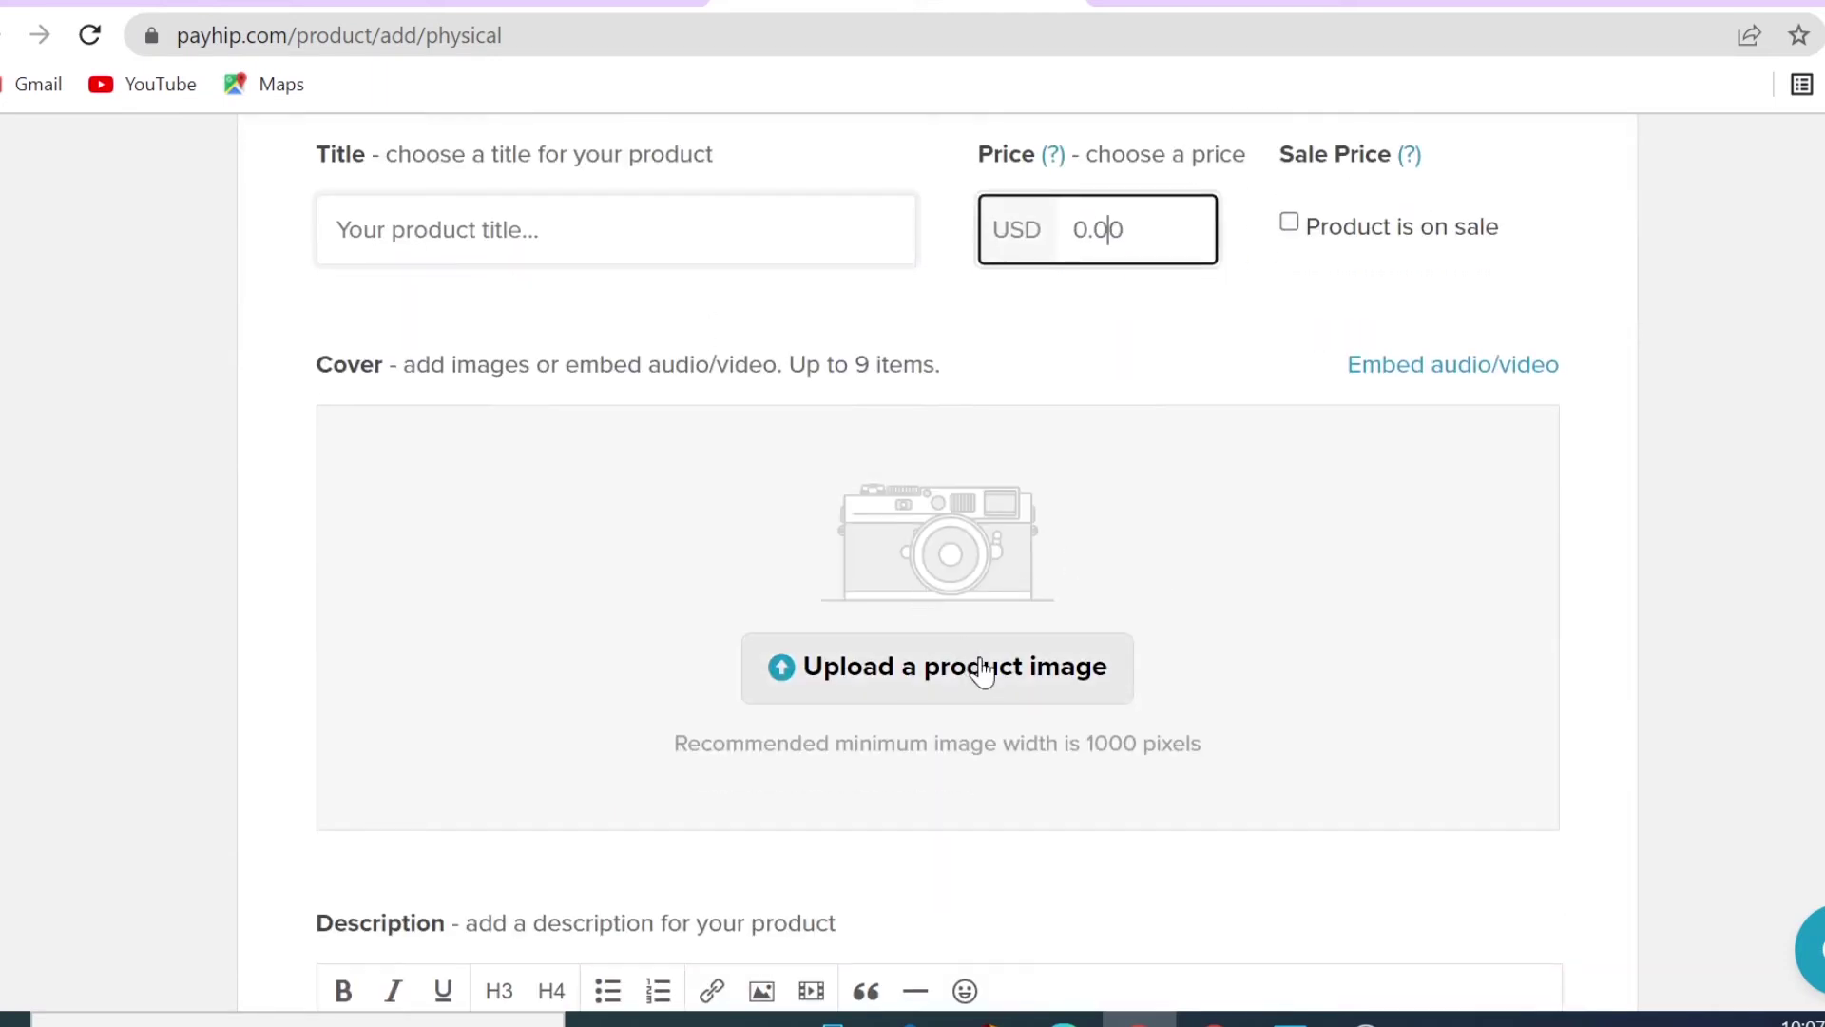
{"action": "scroll", "coordinate": [983, 672], "scroll_direction": "down", "scroll_amount": 5}
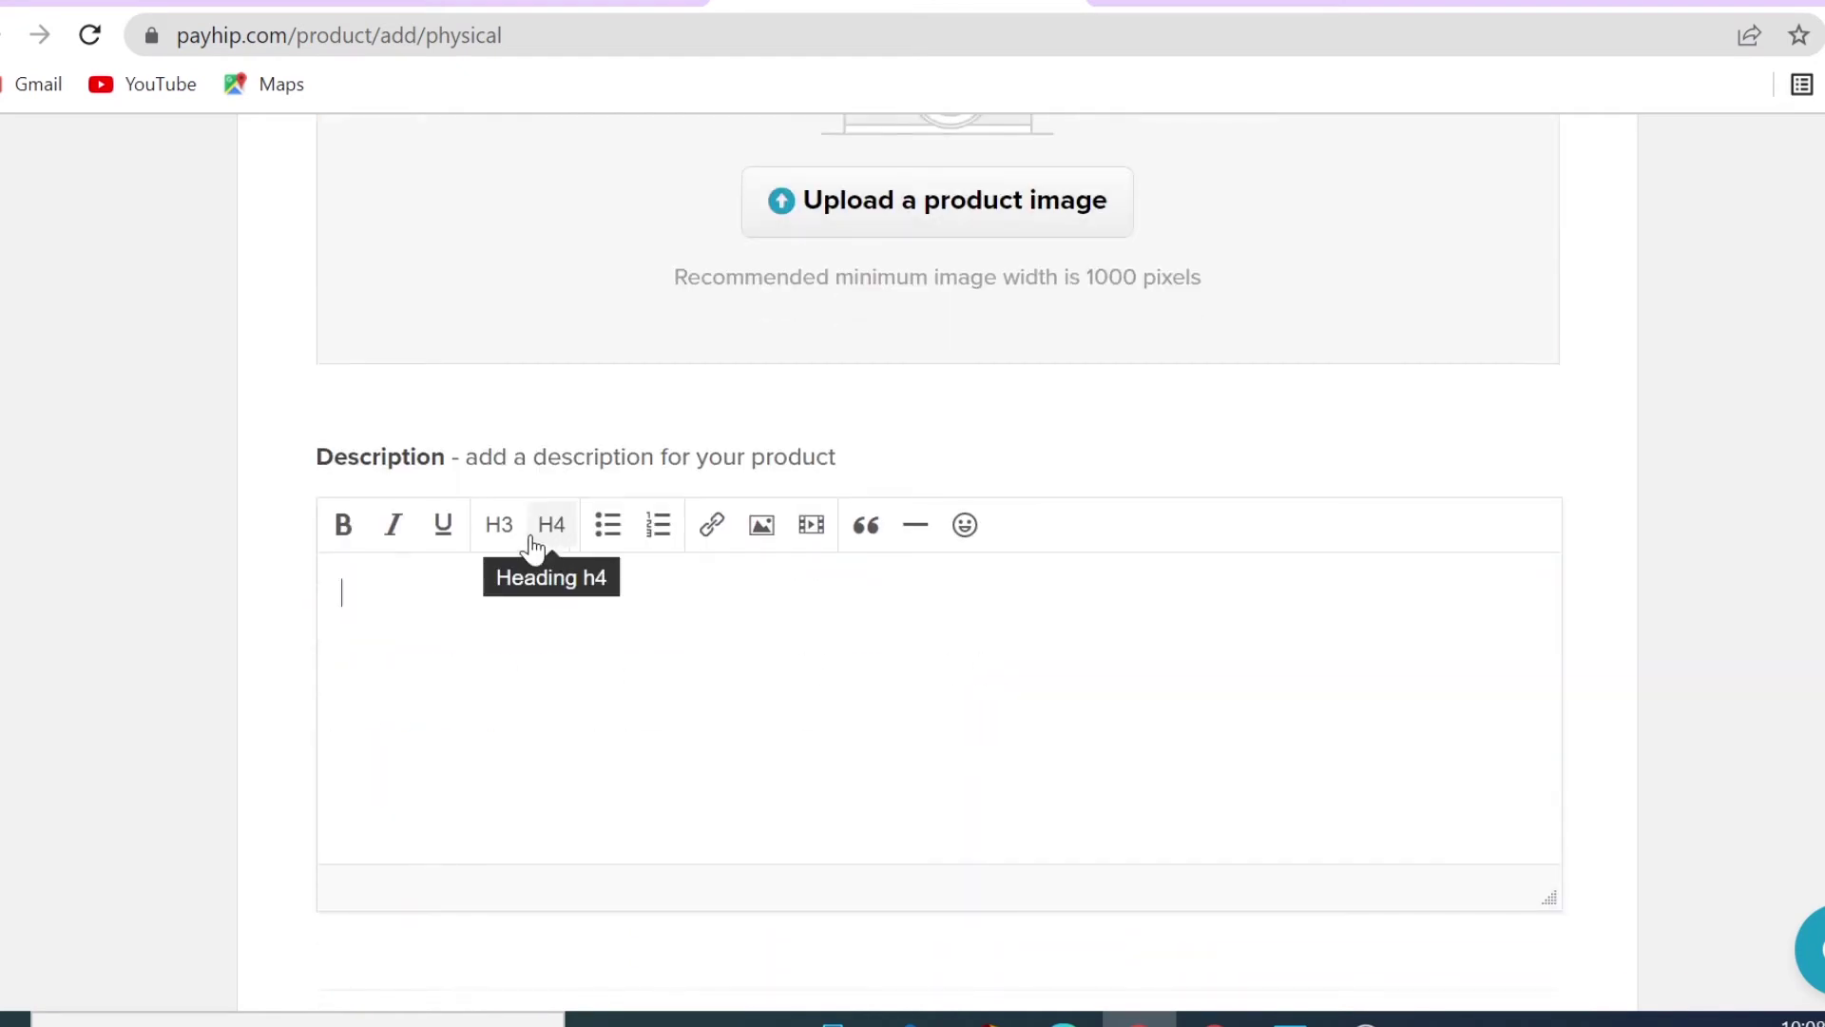
{"action": "scroll", "coordinate": [987, 733], "scroll_direction": "down", "scroll_amount": 1}
{"action": "scroll", "coordinate": [988, 740], "scroll_direction": "down", "scroll_amount": 4}
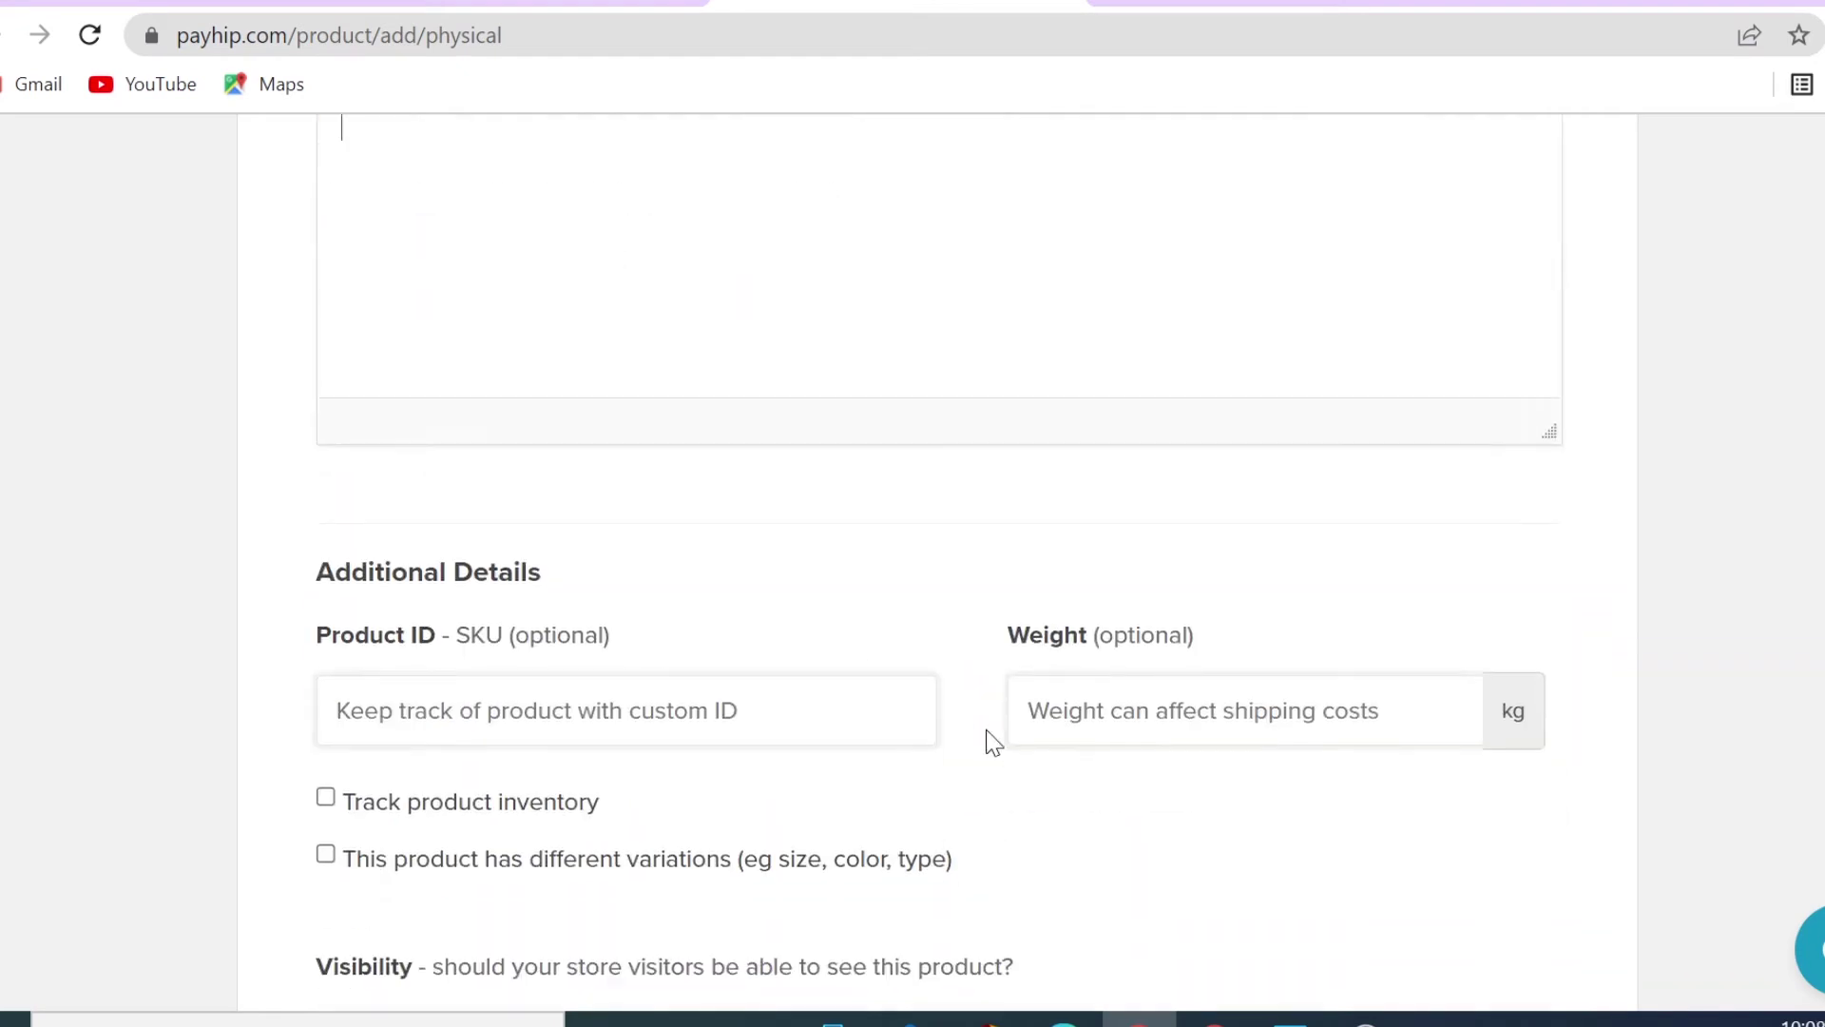
{"action": "scroll", "coordinate": [989, 740], "scroll_direction": "down", "scroll_amount": 3}
{"action": "left_click", "coordinate": [1236, 399]}
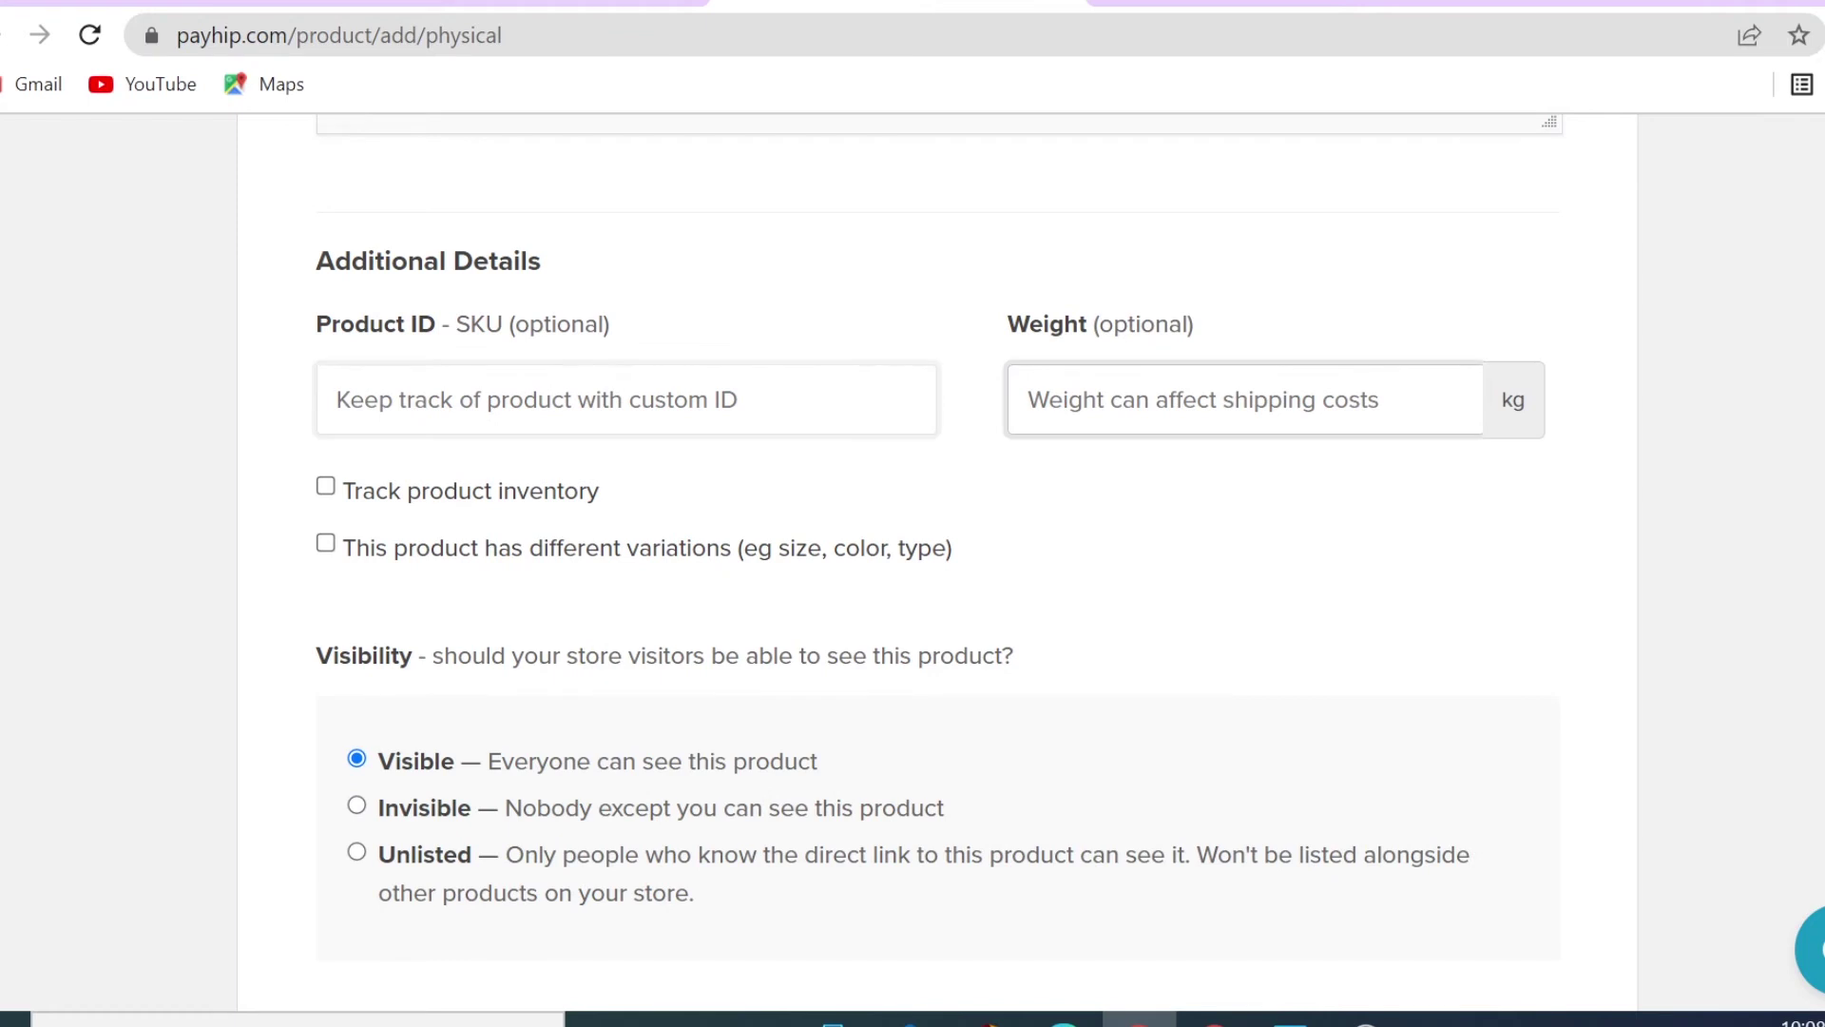
Try the Invisible visibility option, restore it to Visible, and look over the rest of the product form
{"action": "scroll", "coordinate": [433, 457], "scroll_direction": "down", "scroll_amount": 2}
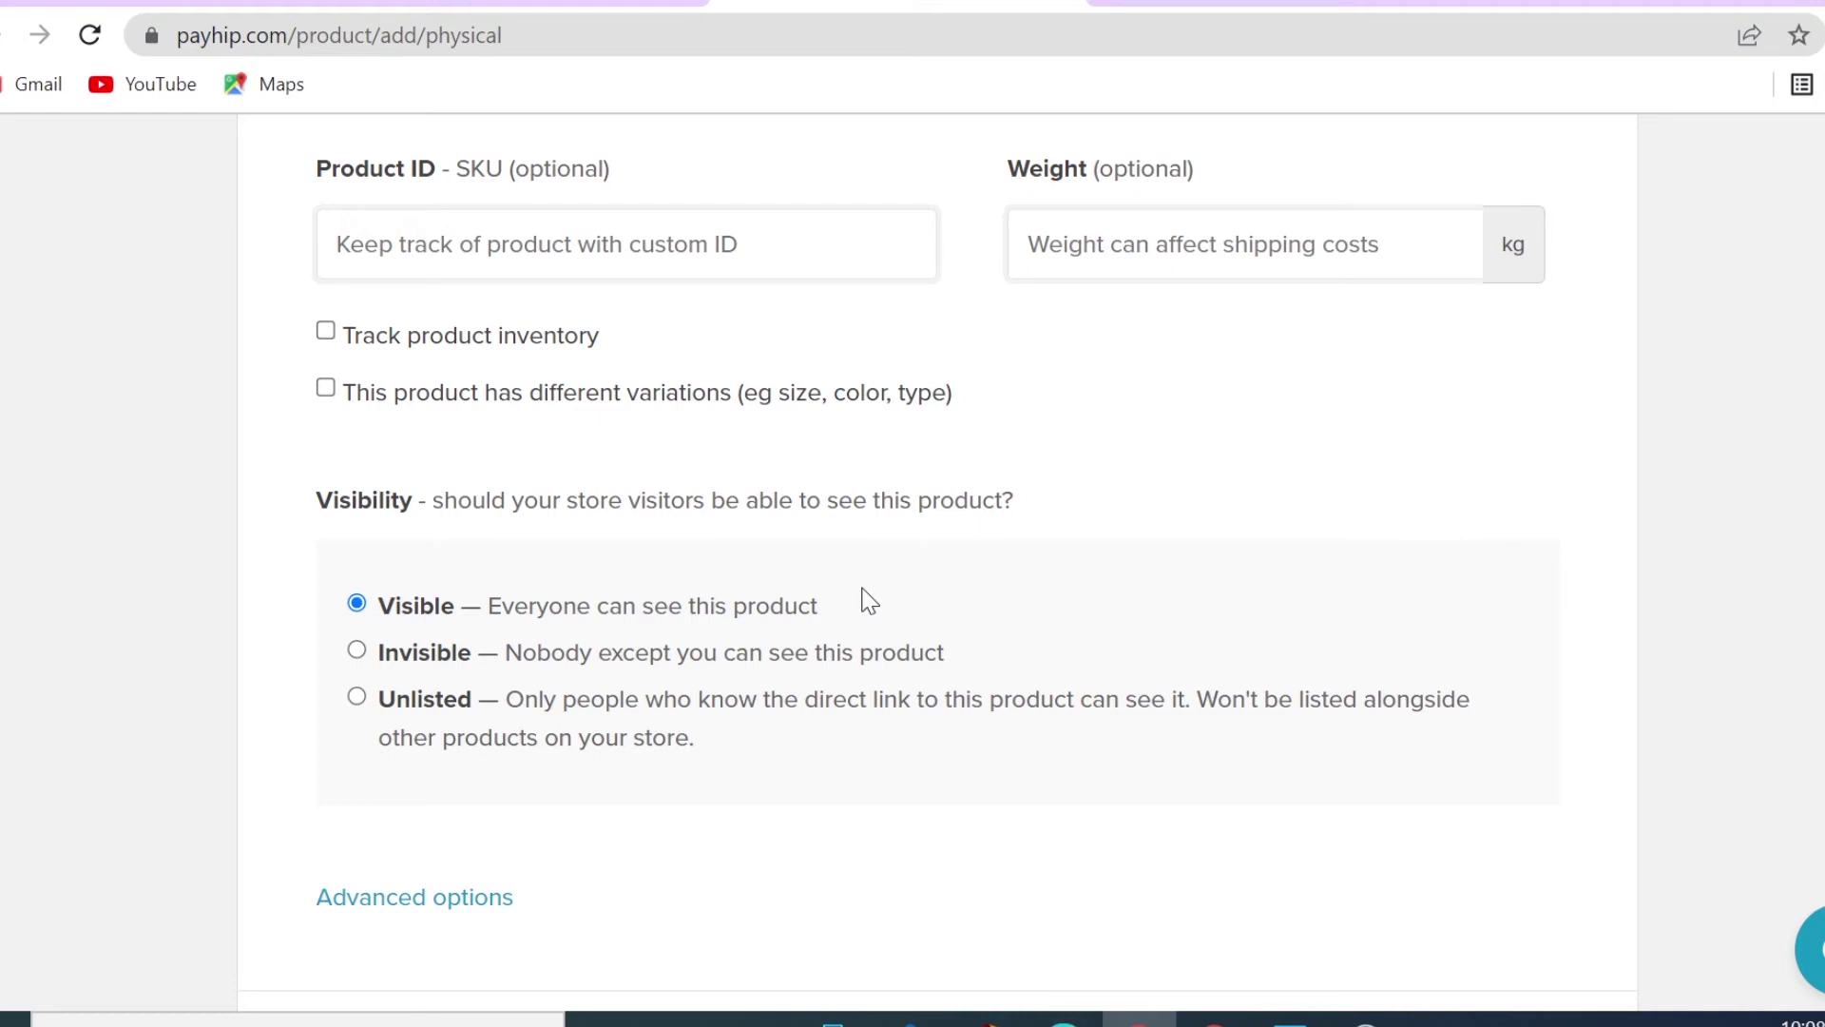
{"action": "left_click", "coordinate": [358, 651]}
{"action": "left_click", "coordinate": [356, 605]}
{"action": "scroll", "coordinate": [1372, 659], "scroll_direction": "up", "scroll_amount": 15}
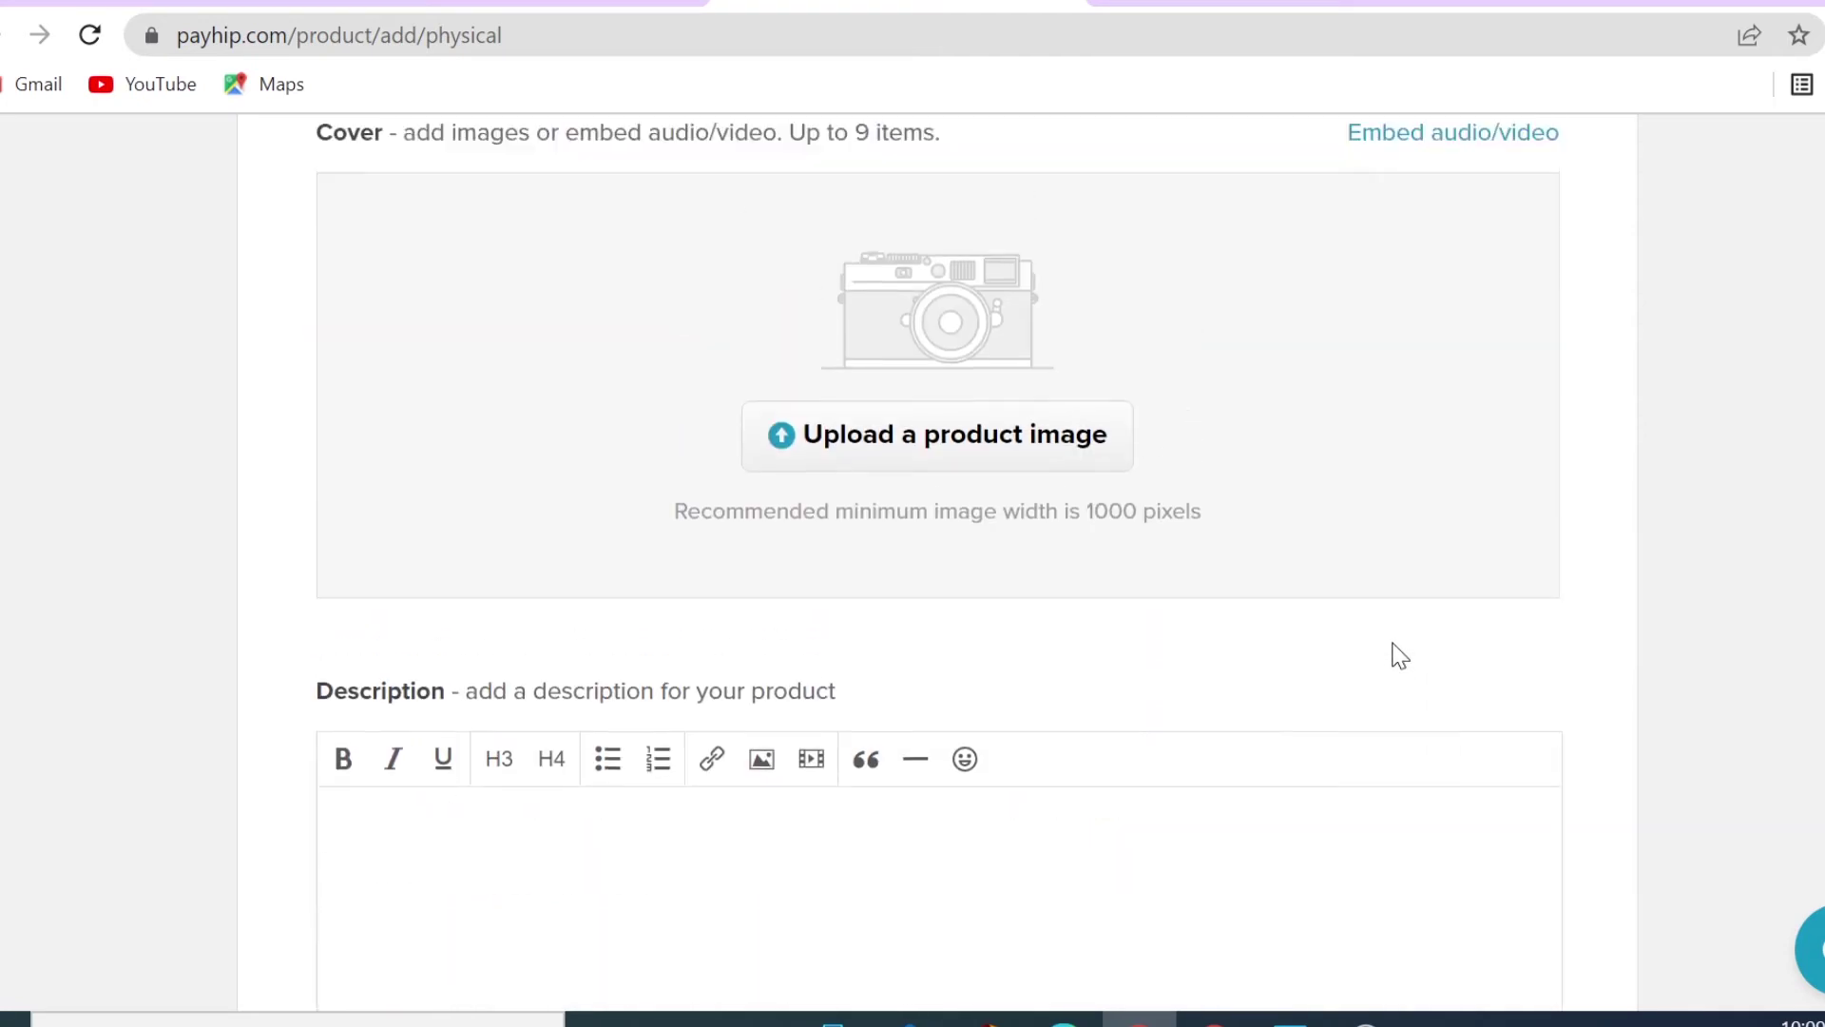
{"action": "scroll", "coordinate": [1569, 508], "scroll_direction": "down", "scroll_amount": 15}
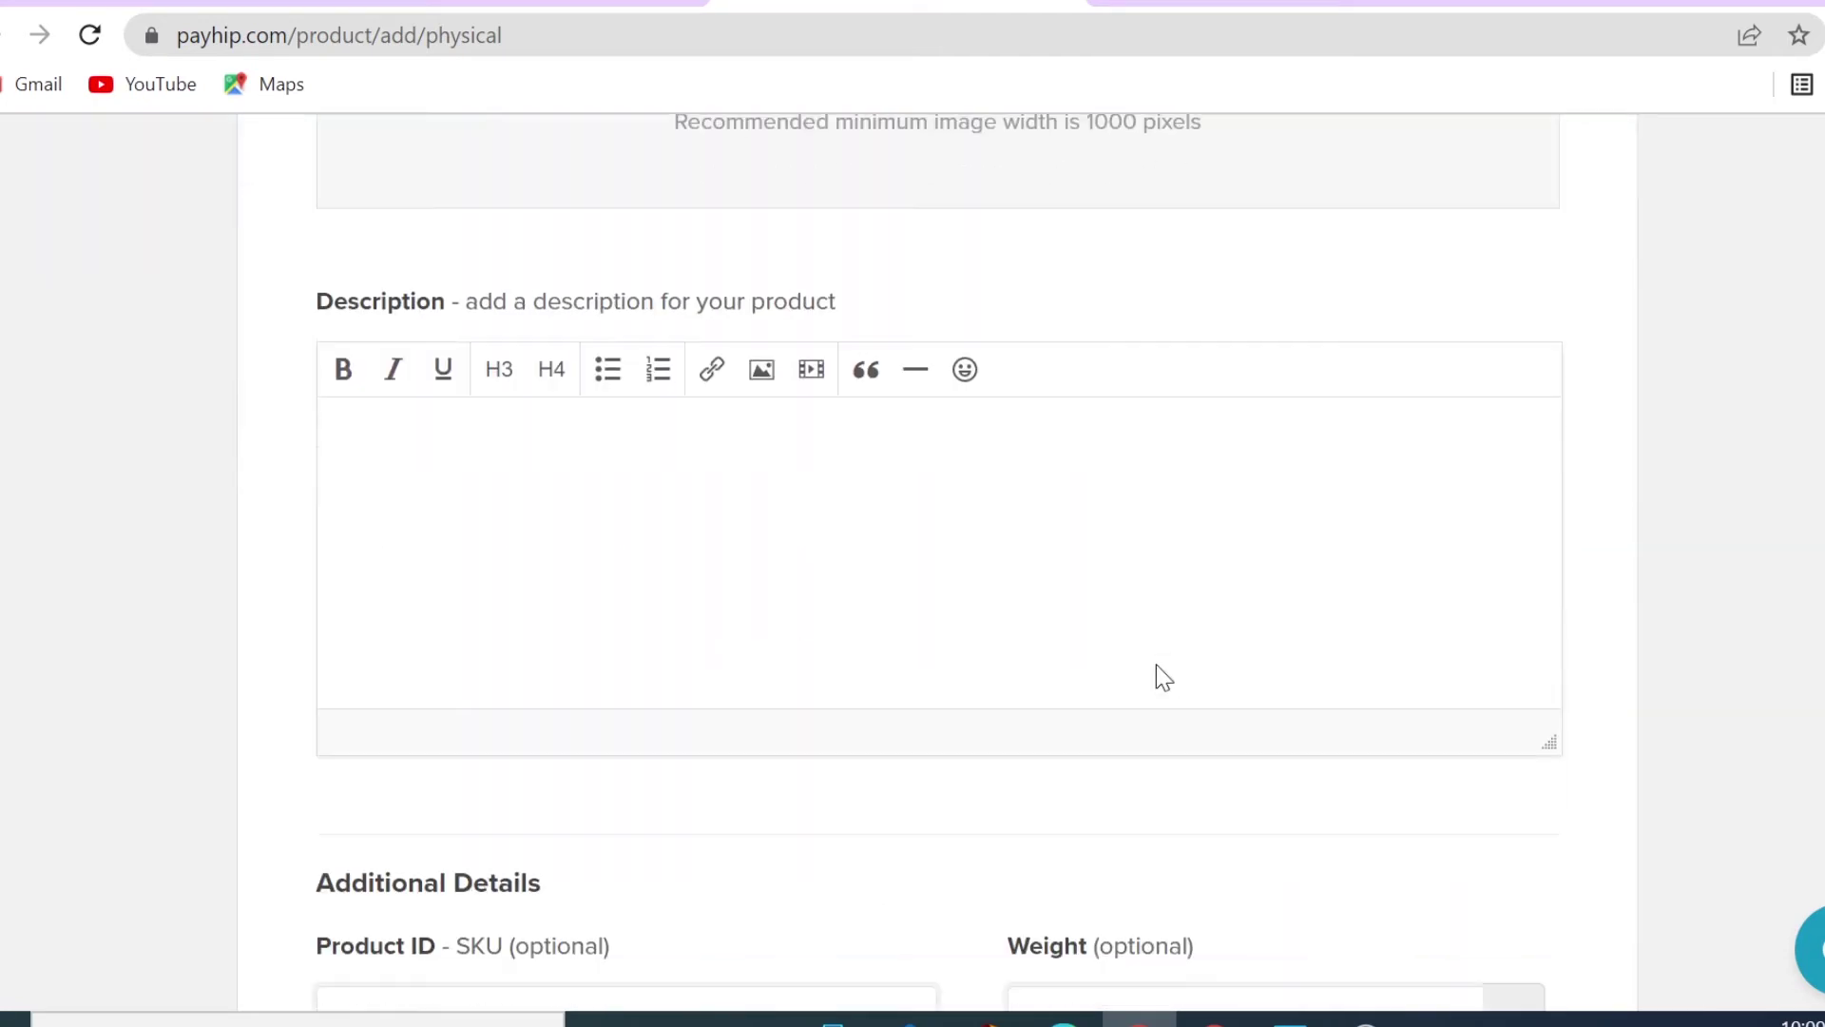
{"action": "scroll", "coordinate": [1168, 666], "scroll_direction": "down", "scroll_amount": 3}
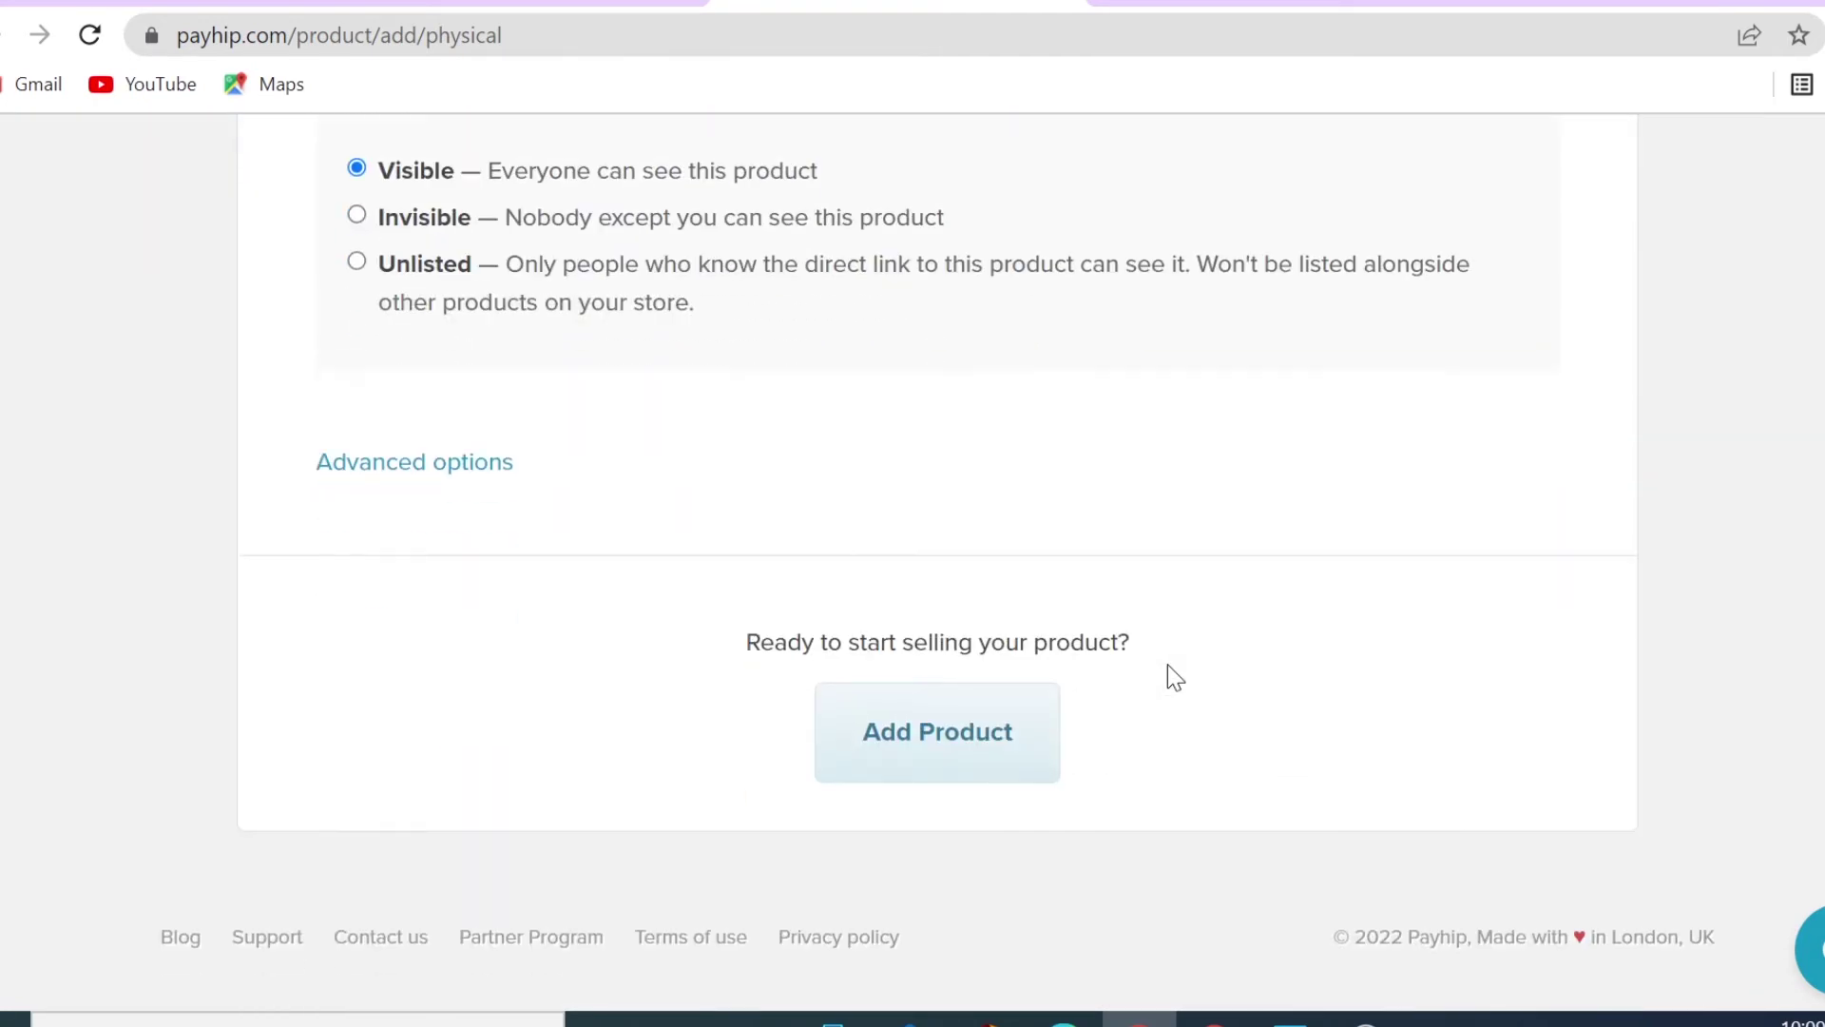
Add the physical product "Black Classic Pumps" with a price of USD 89.99 and a sale price of USD 65.99
{"action": "left_click", "coordinate": [993, 746]}
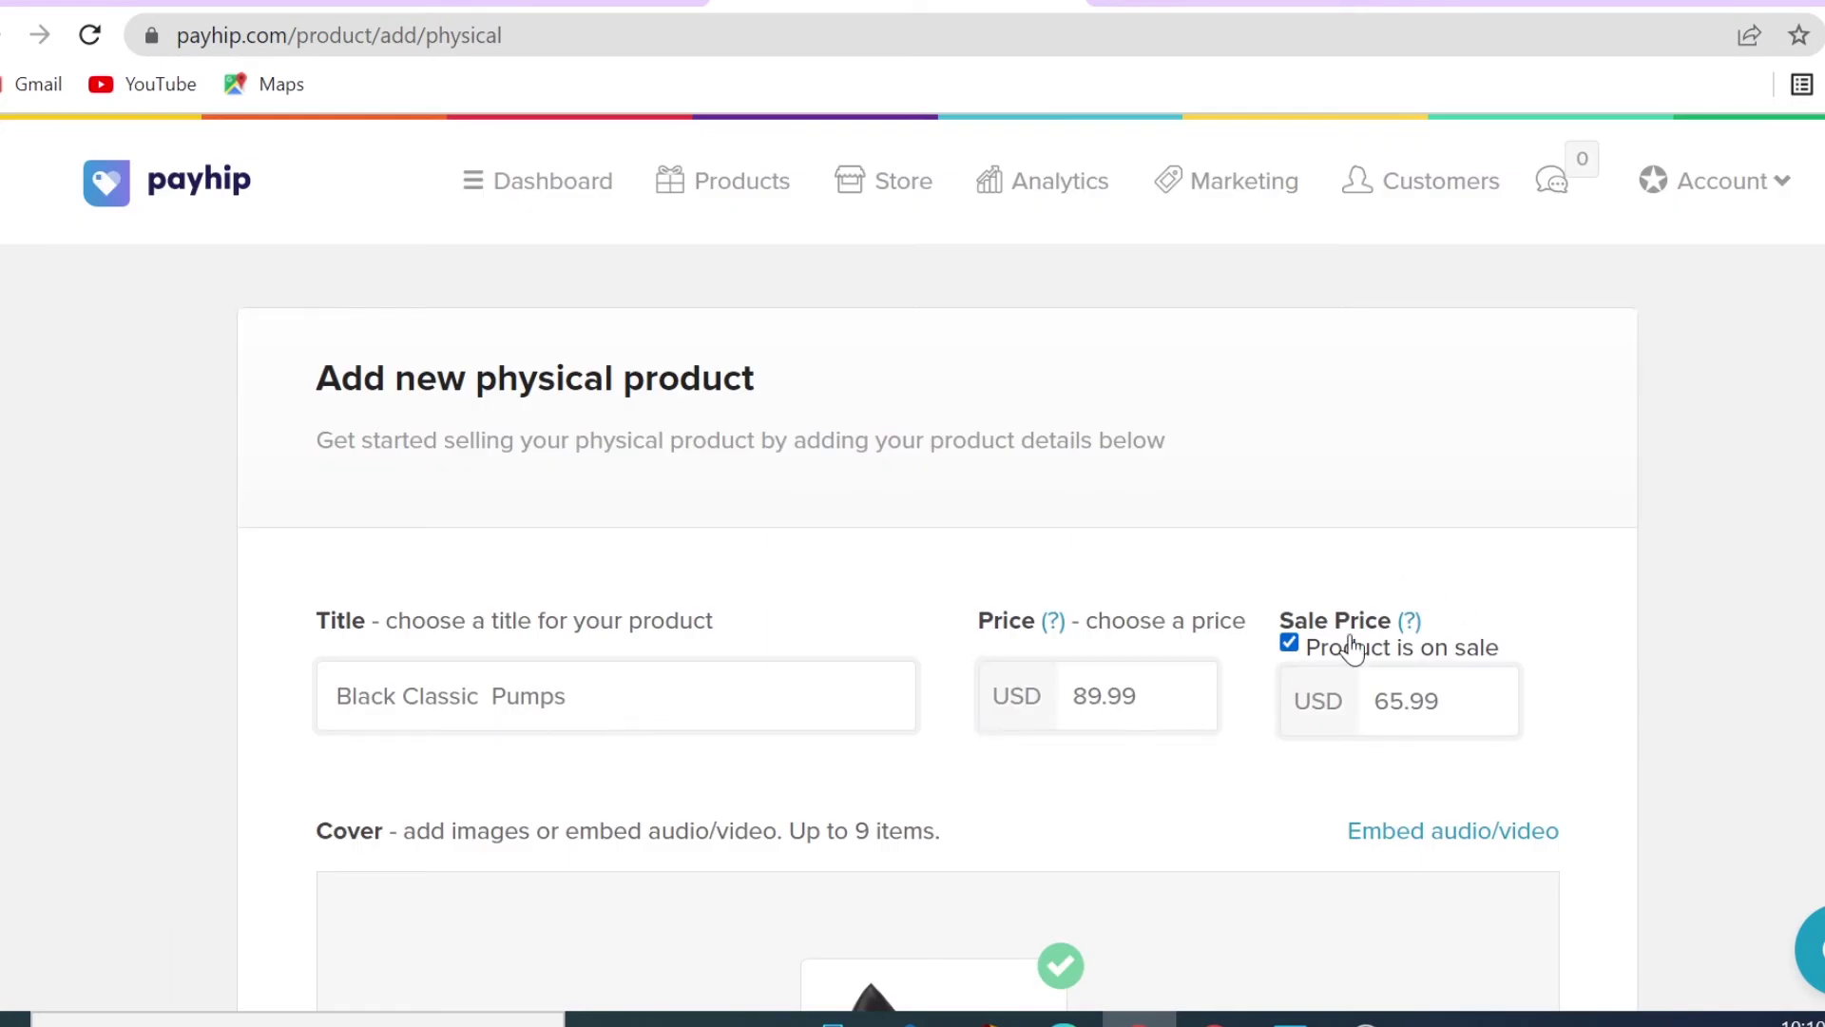
{"action": "left_click", "coordinate": [1179, 708]}
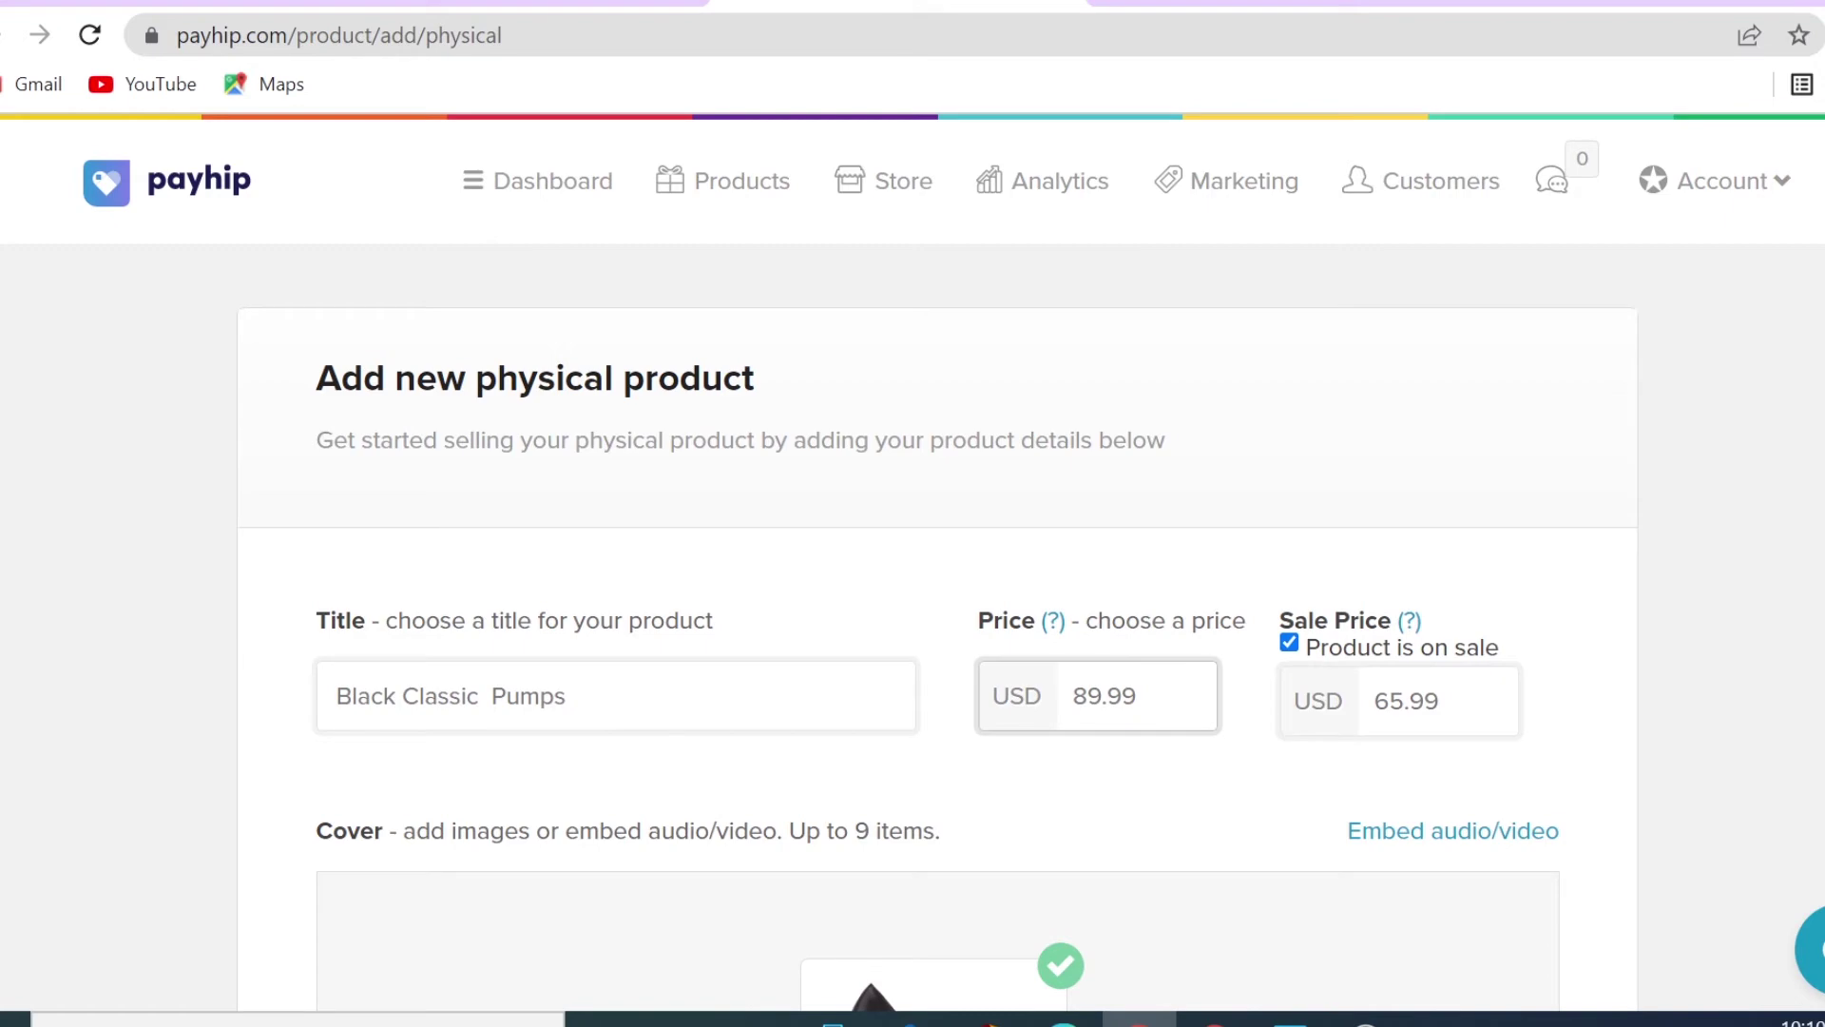
{"action": "left_click_drag", "start_coordinate": [1141, 696], "coordinate": [1072, 695]}
{"action": "left_click", "coordinate": [1141, 696]}
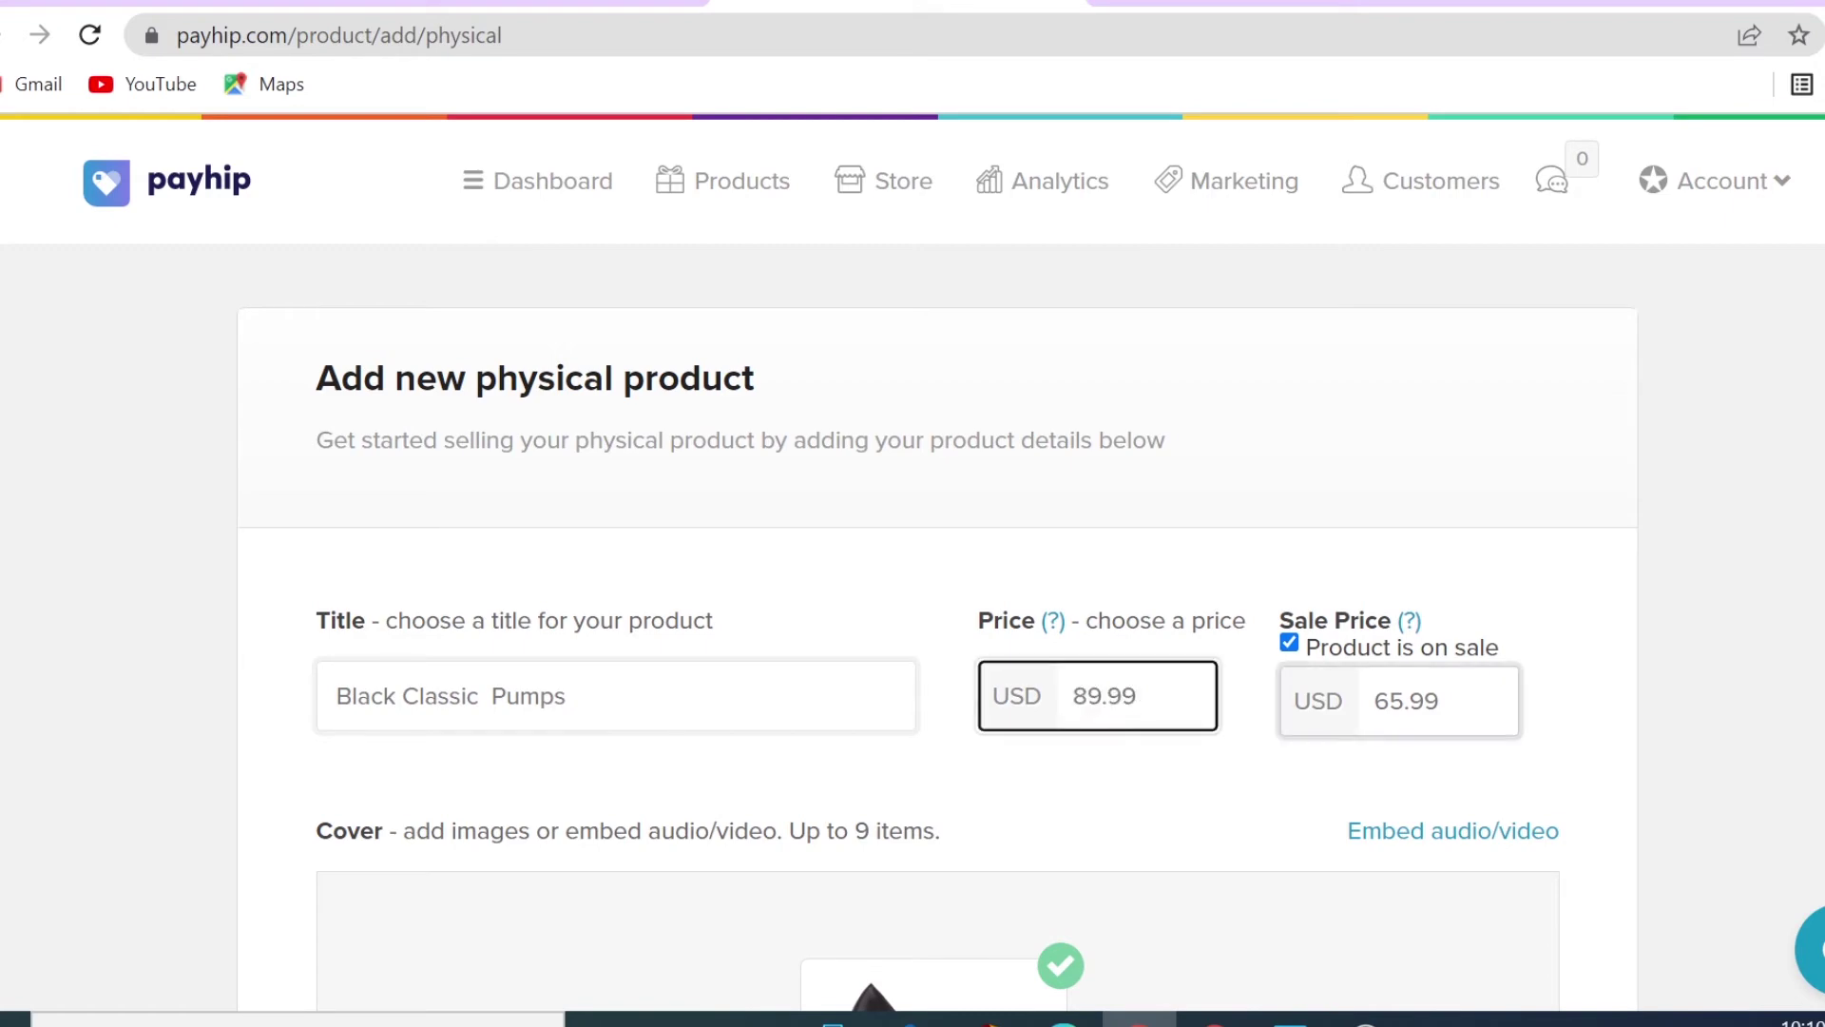
{"action": "left_click_drag", "start_coordinate": [1440, 703], "coordinate": [1352, 713]}
{"action": "left_click", "coordinate": [1227, 770]}
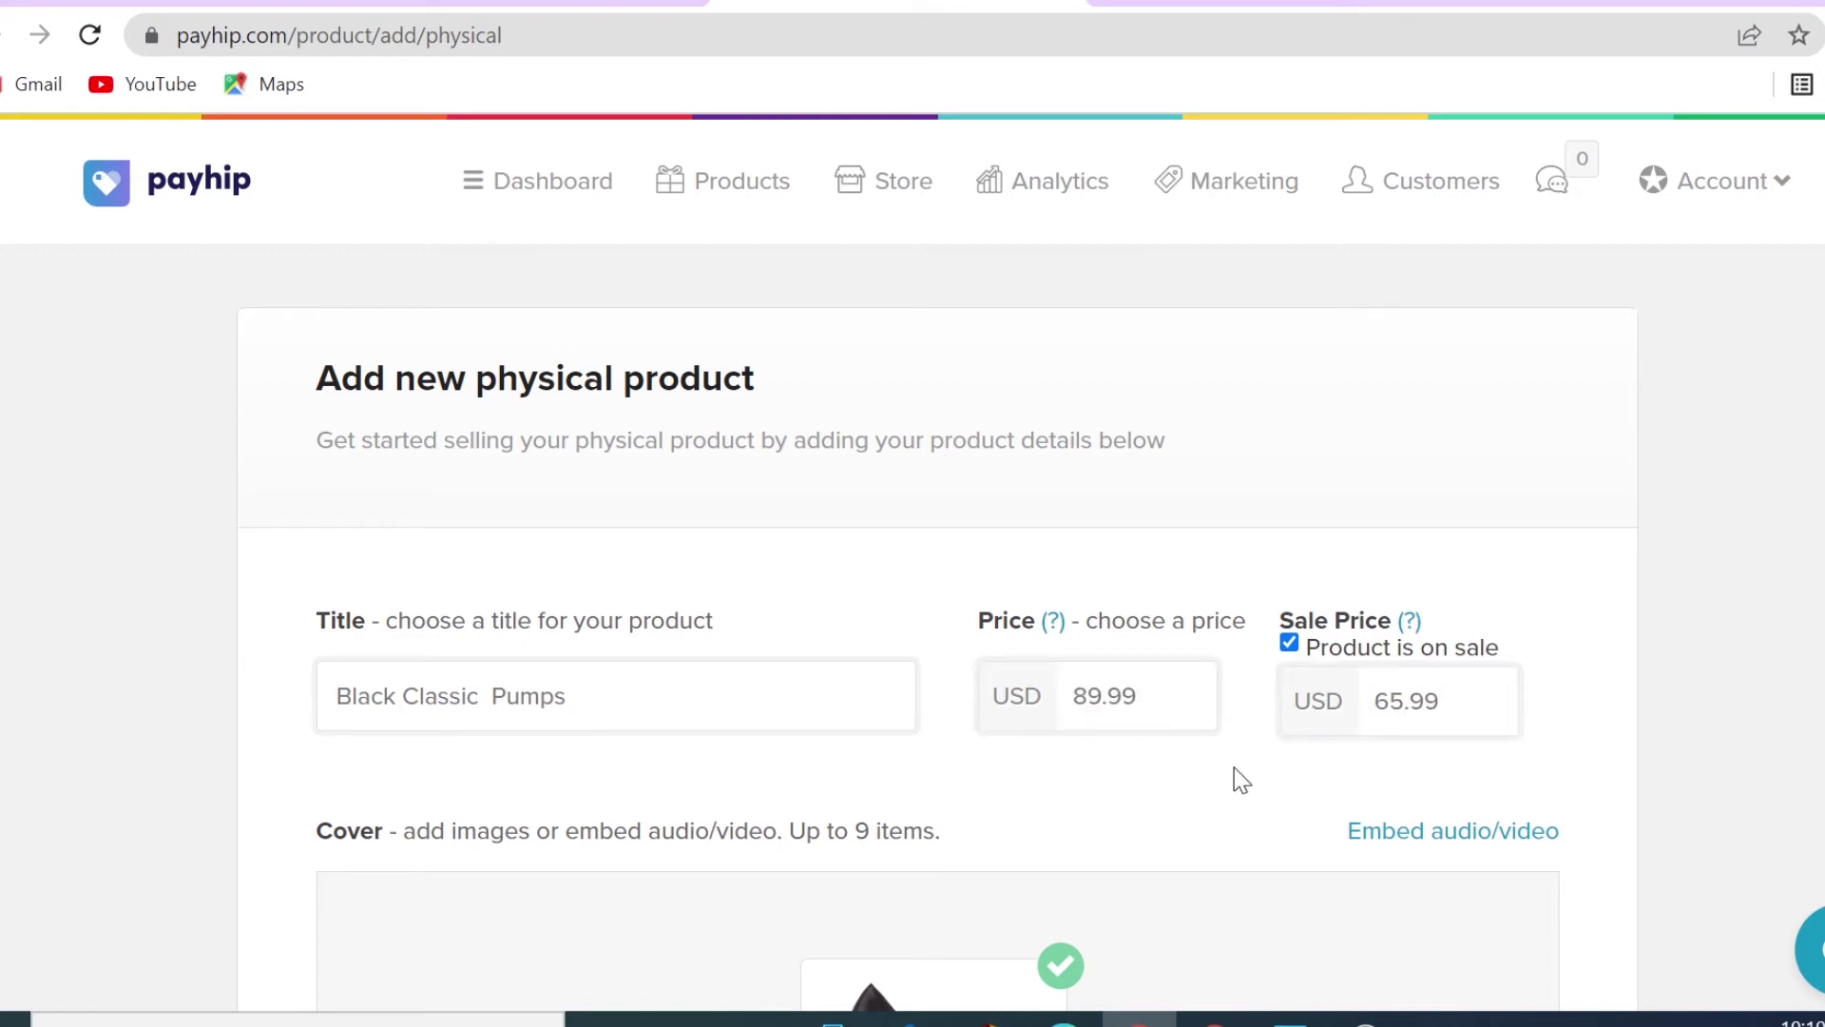
{"action": "scroll", "coordinate": [1233, 769], "scroll_direction": "down", "scroll_amount": 20}
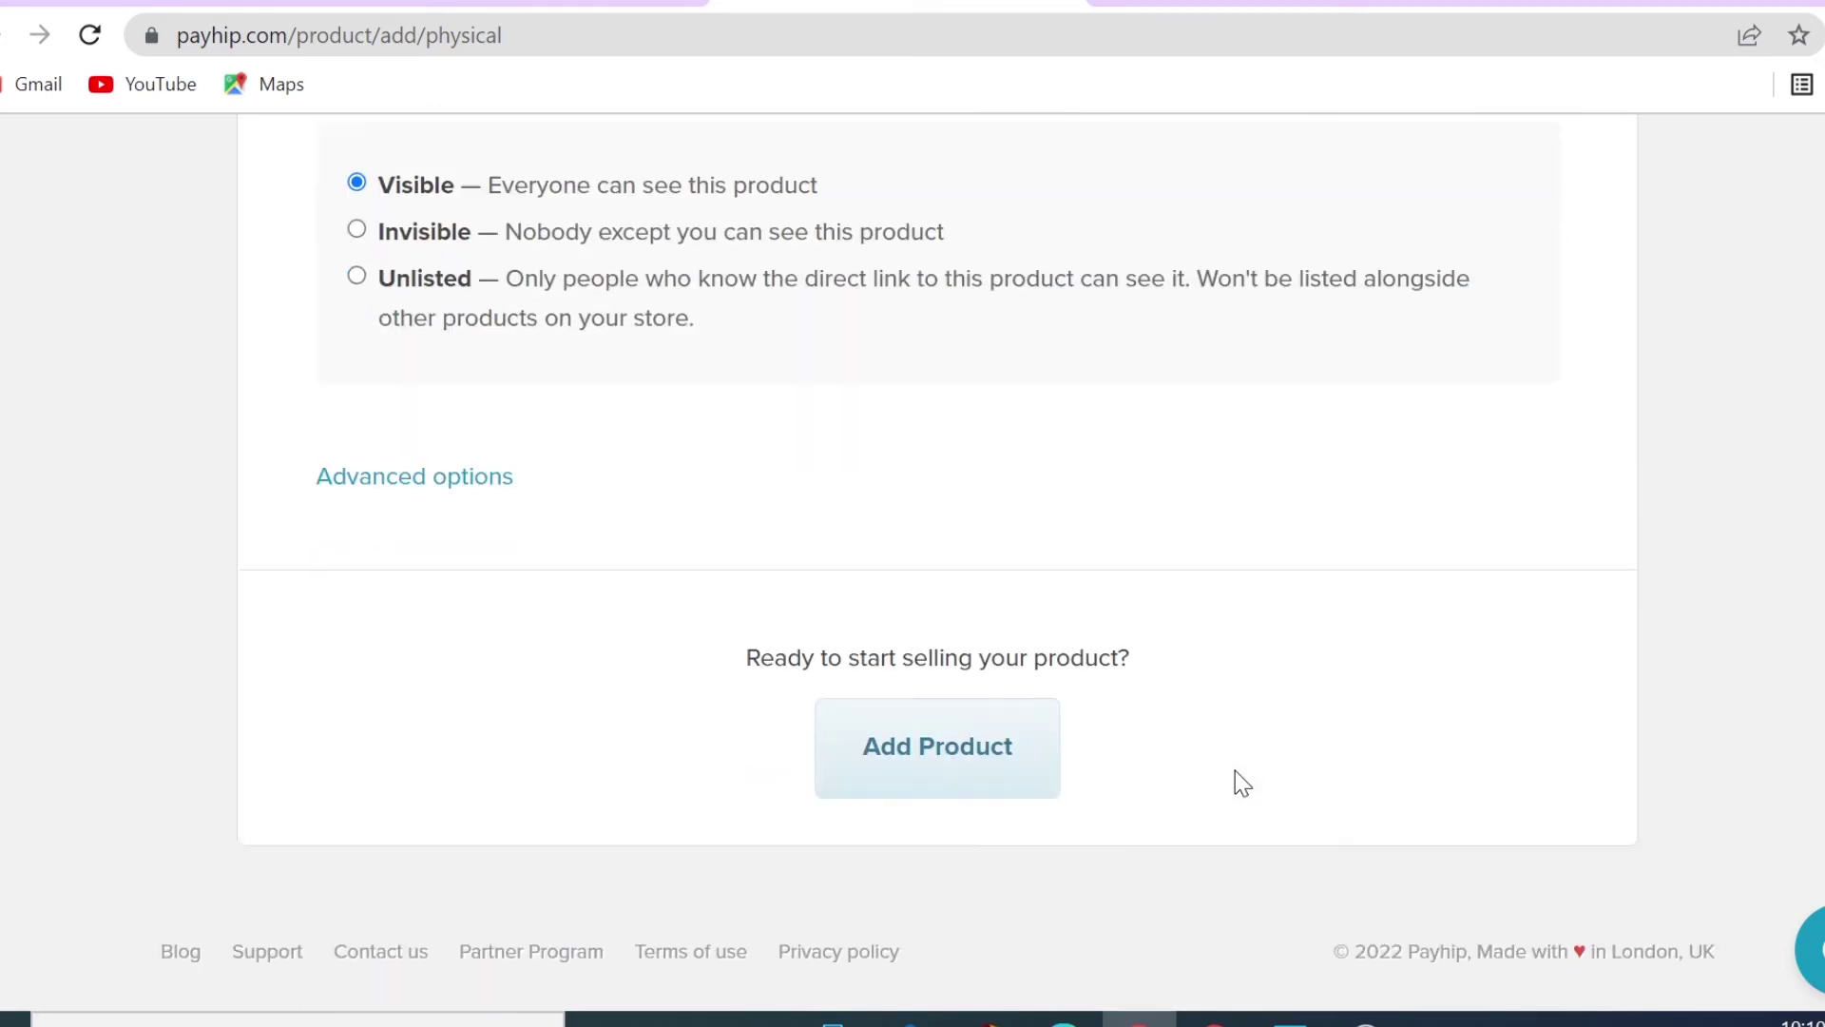
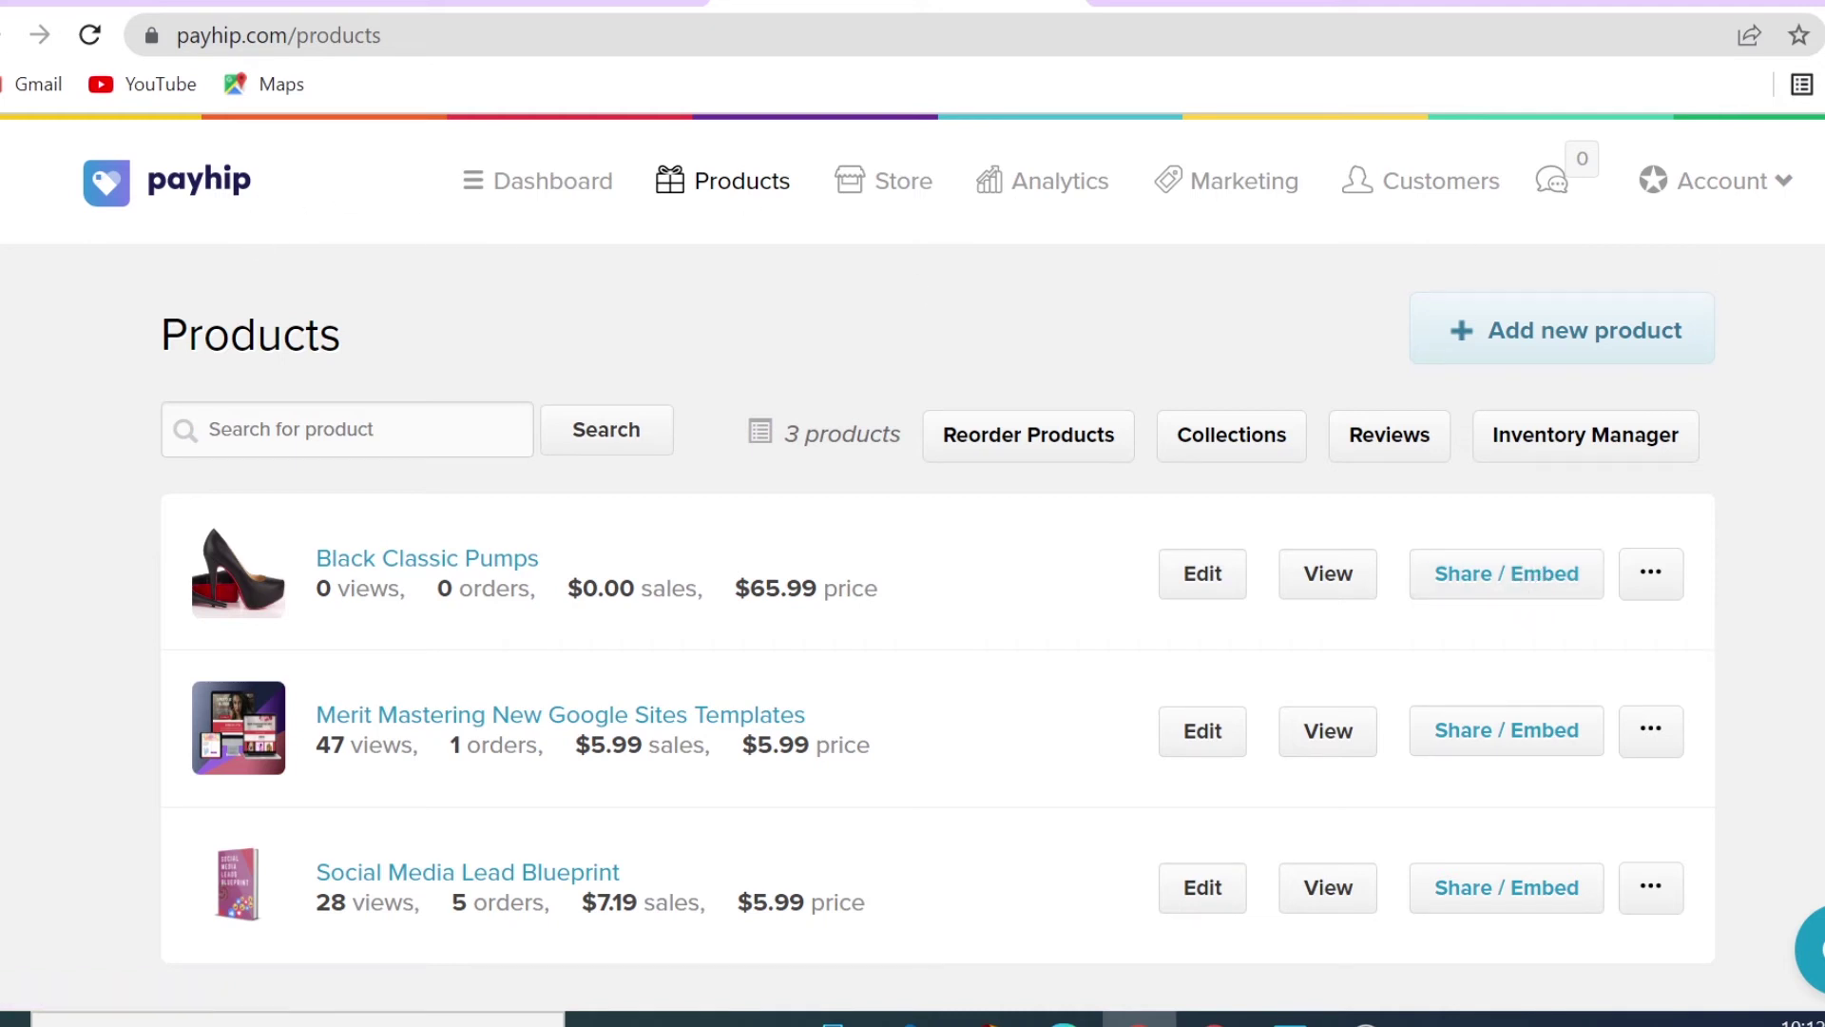
Open the Payhip account settings
{"action": "left_click", "coordinate": [1759, 190]}
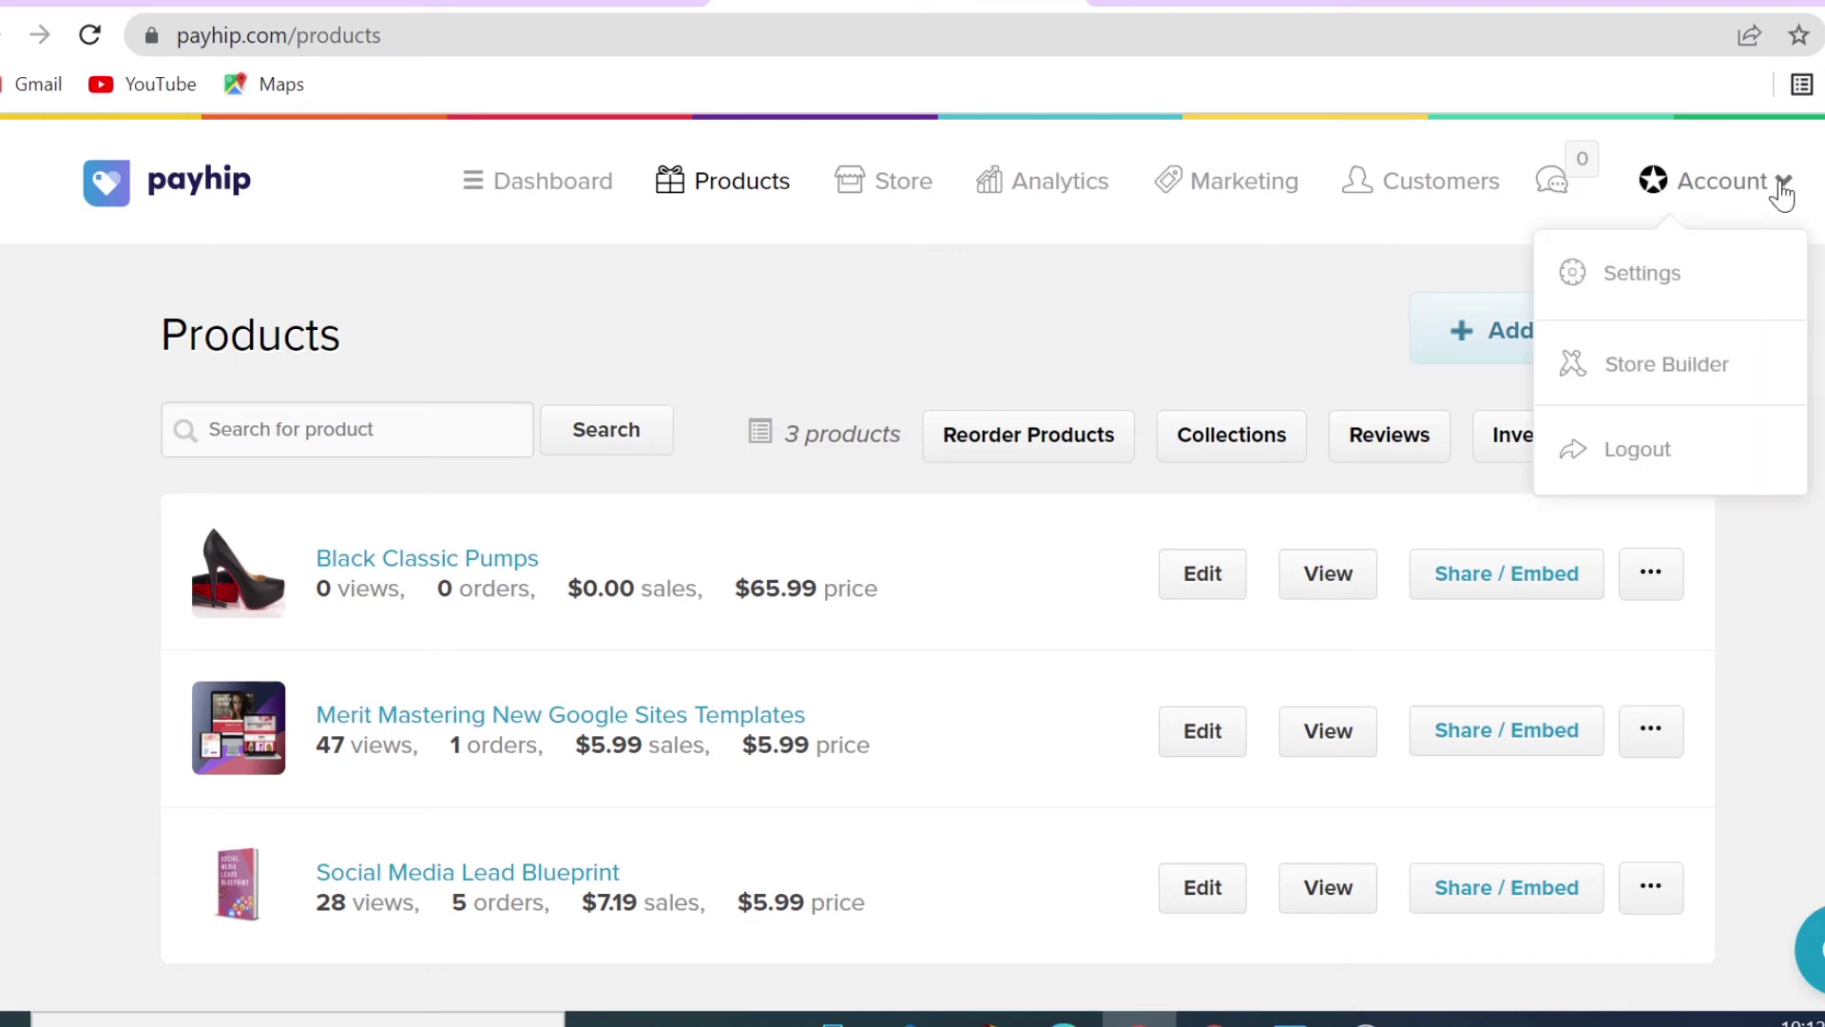
{"action": "left_click", "coordinate": [1679, 278]}
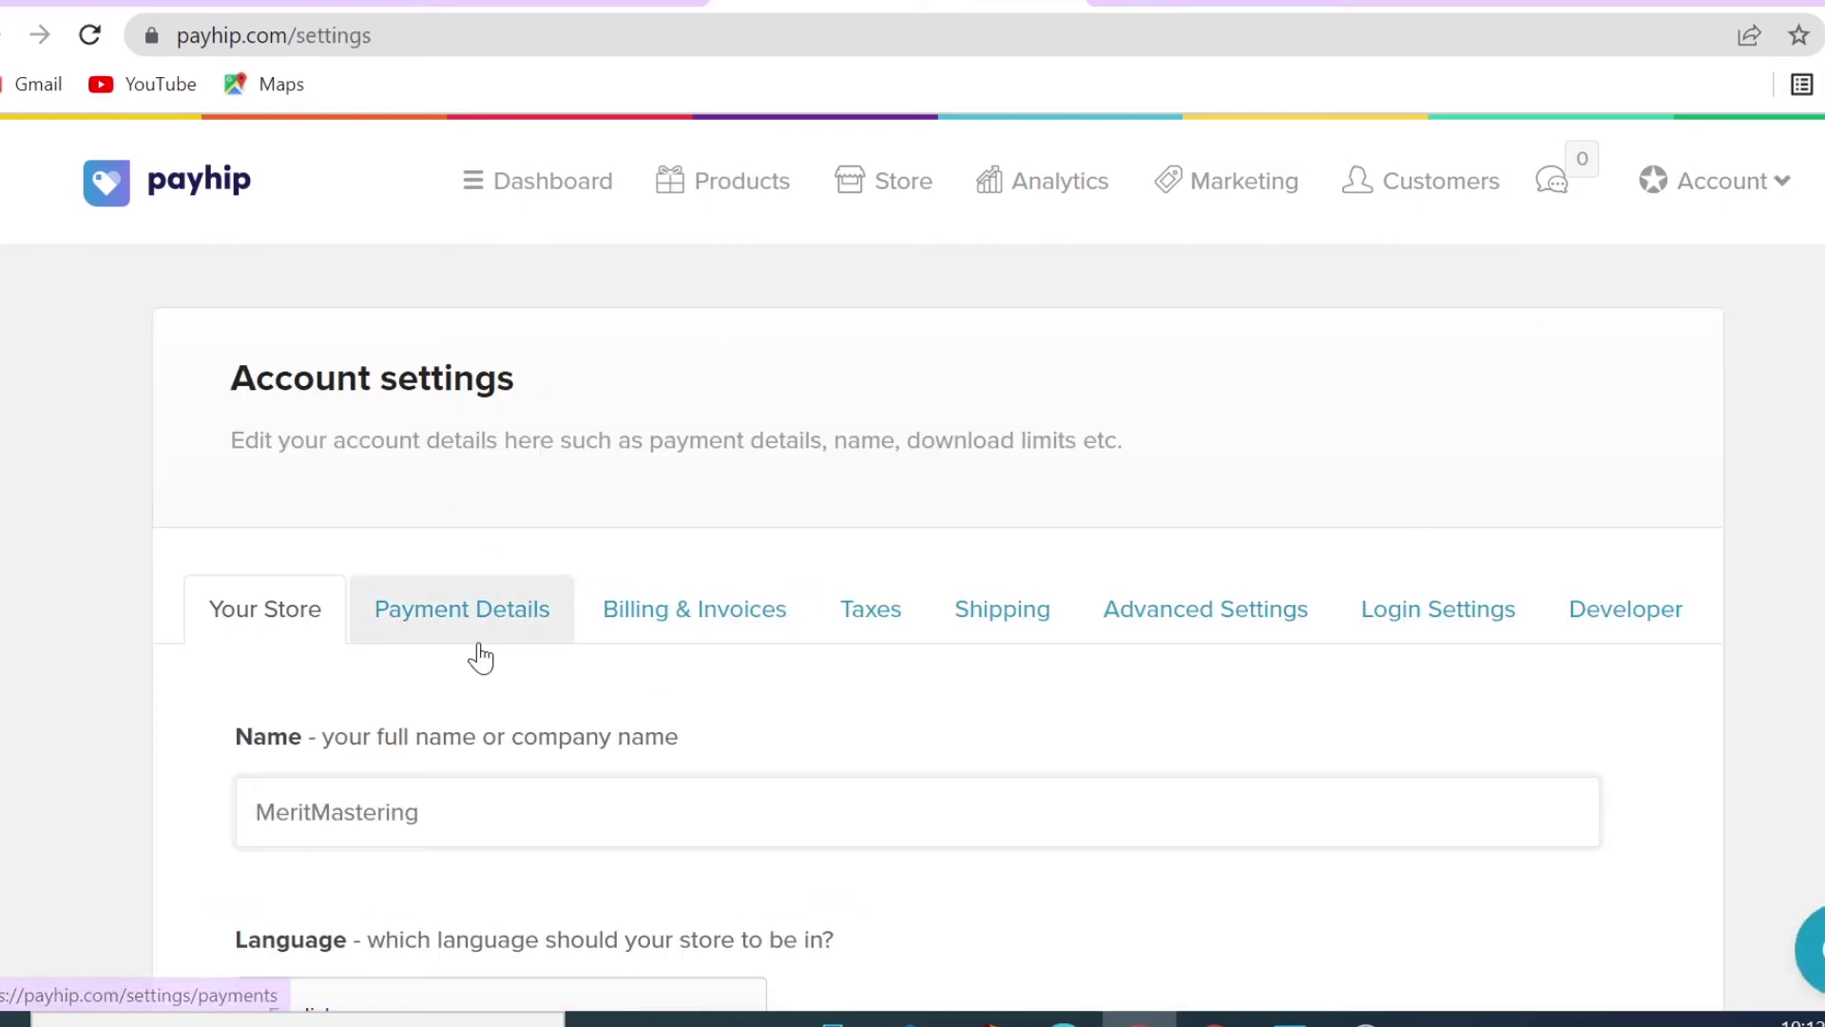
Look over the PayPal connection, Stripe connection and default currency in the account's payment details
{"action": "left_click", "coordinate": [488, 627]}
{"action": "scroll", "coordinate": [480, 628], "scroll_direction": "down", "scroll_amount": 3}
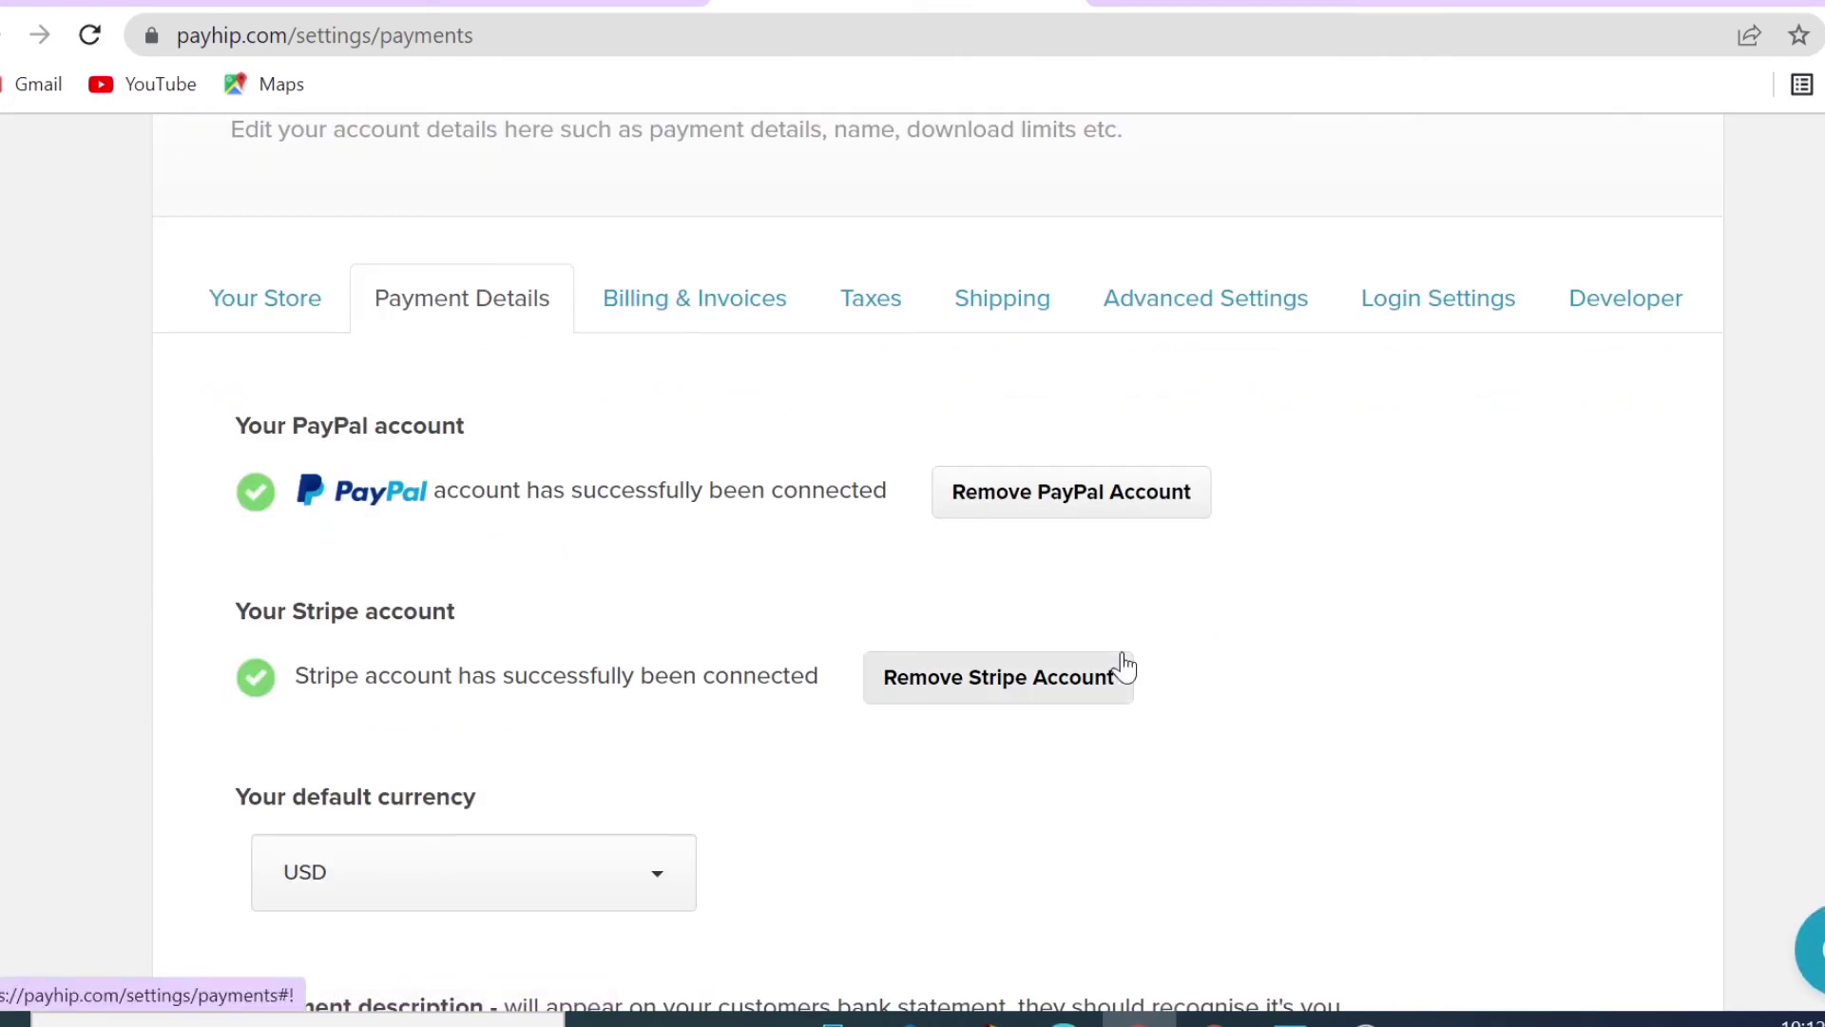
{"action": "scroll", "coordinate": [1125, 666], "scroll_direction": "up", "scroll_amount": 2}
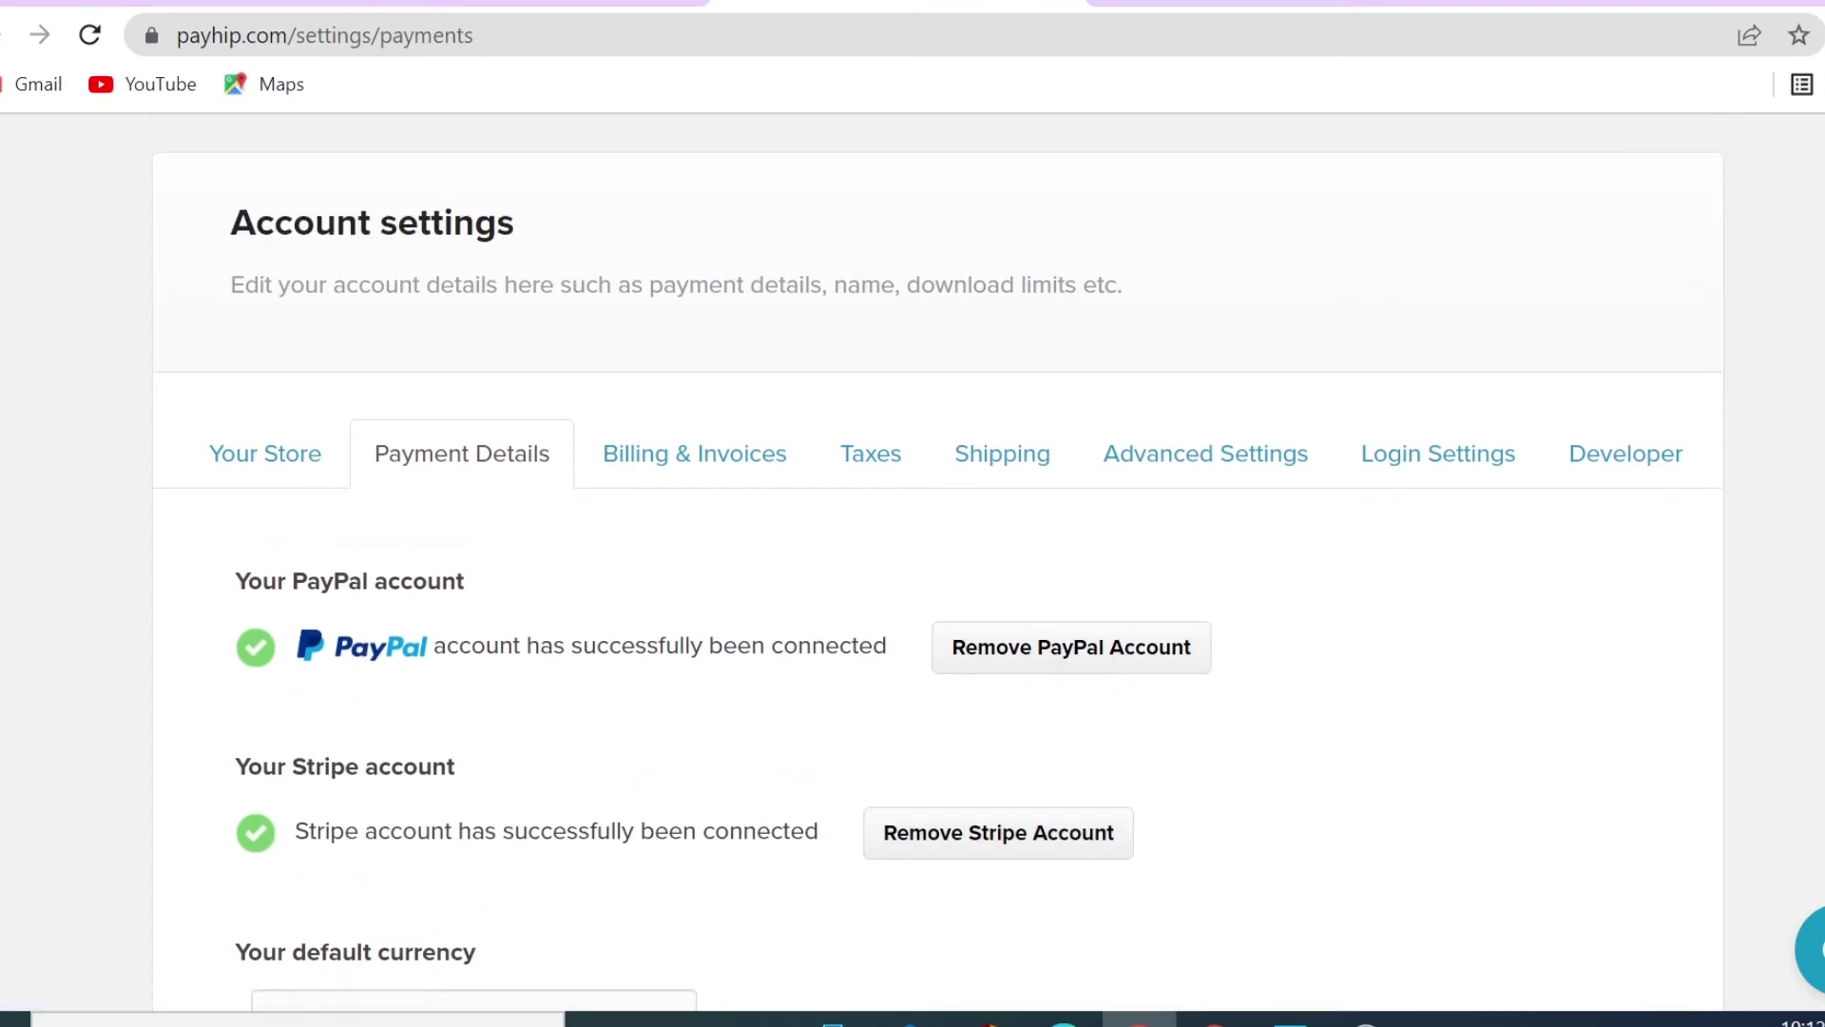
{"action": "scroll", "coordinate": [497, 823], "scroll_direction": "up", "scroll_amount": 2}
Copy the page embed code of the "Black Classic Pumps" product from its share and embed options
{"action": "left_click", "coordinate": [742, 183]}
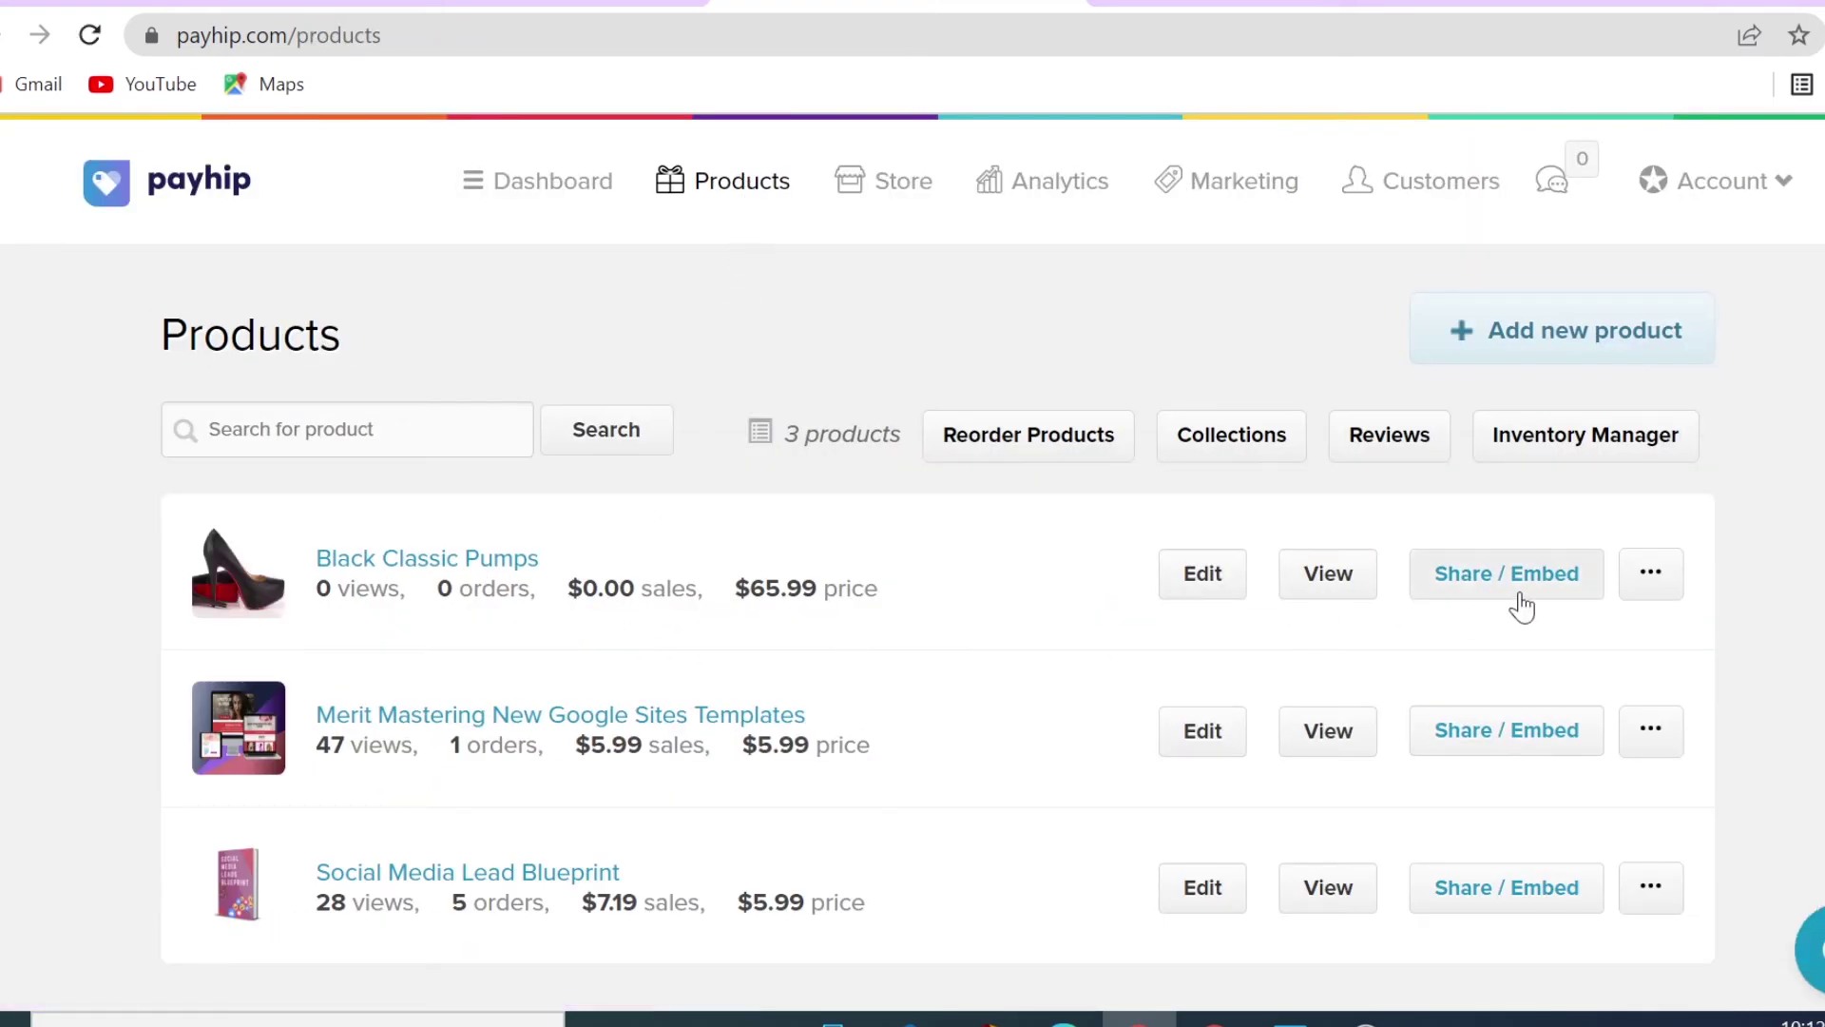
{"action": "left_click", "coordinate": [1519, 597]}
{"action": "left_click", "coordinate": [816, 344]}
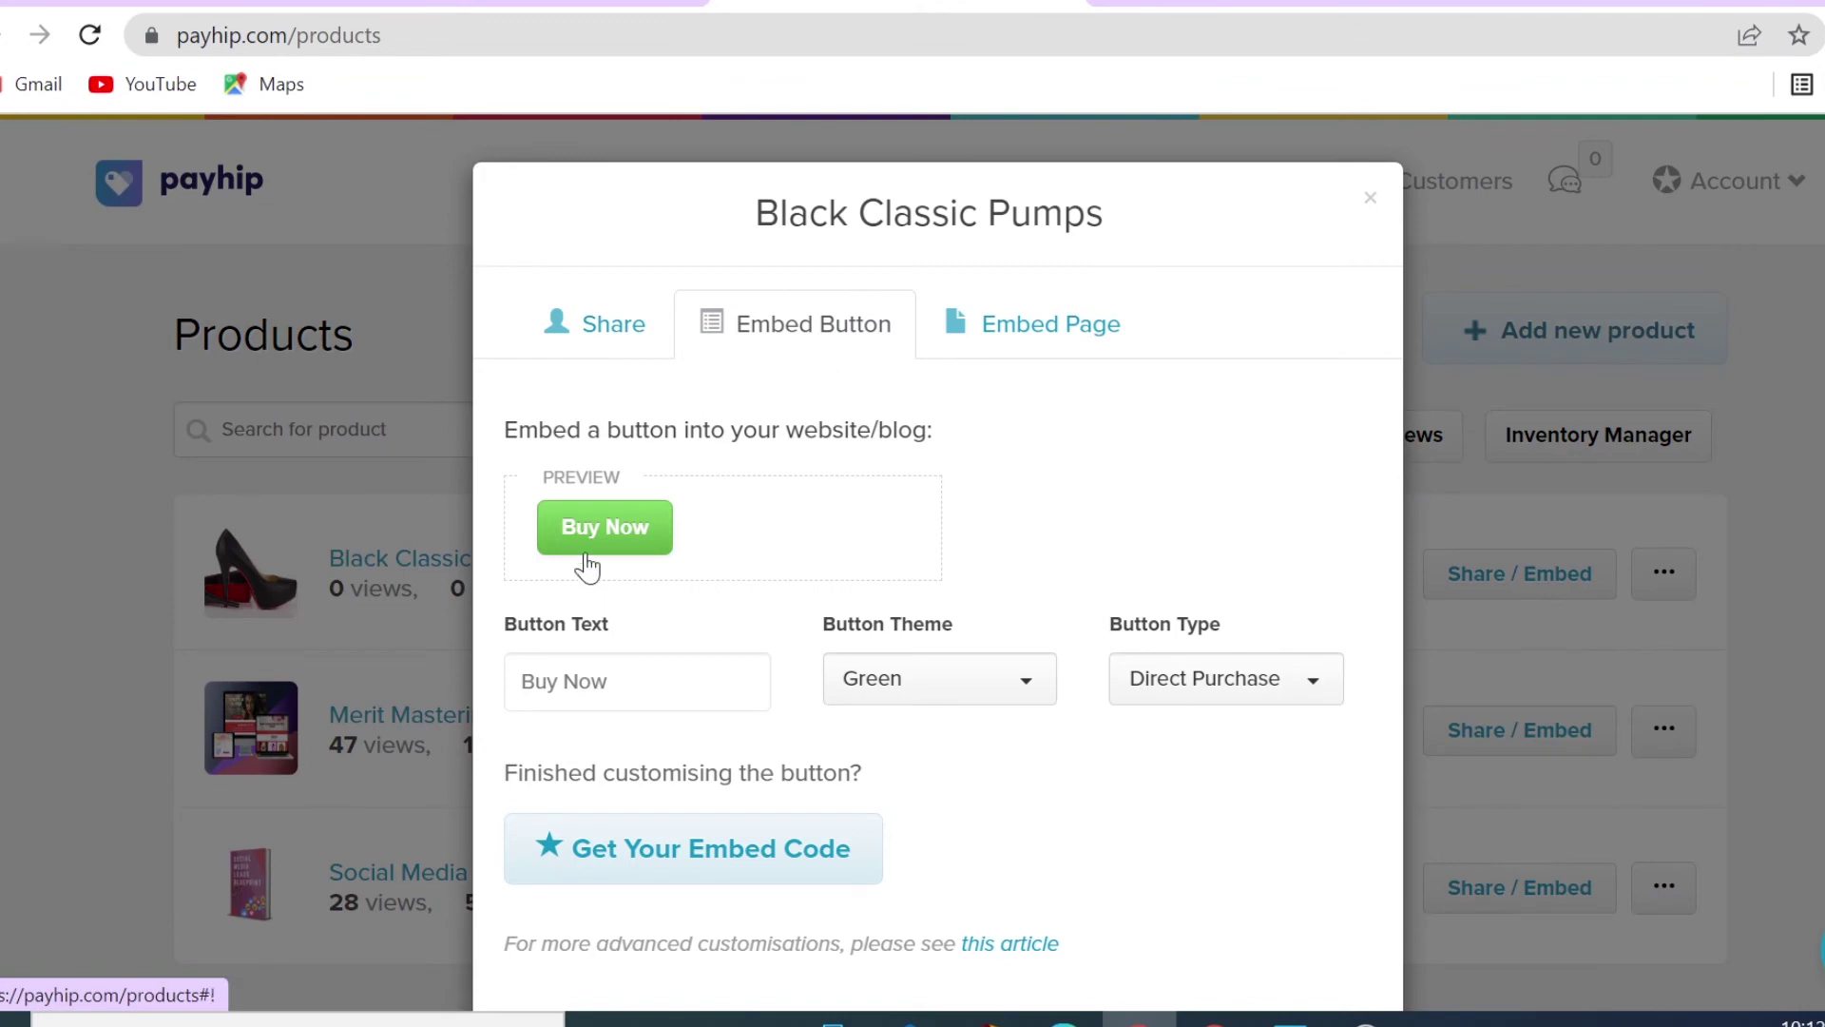
{"action": "left_click", "coordinate": [1093, 322]}
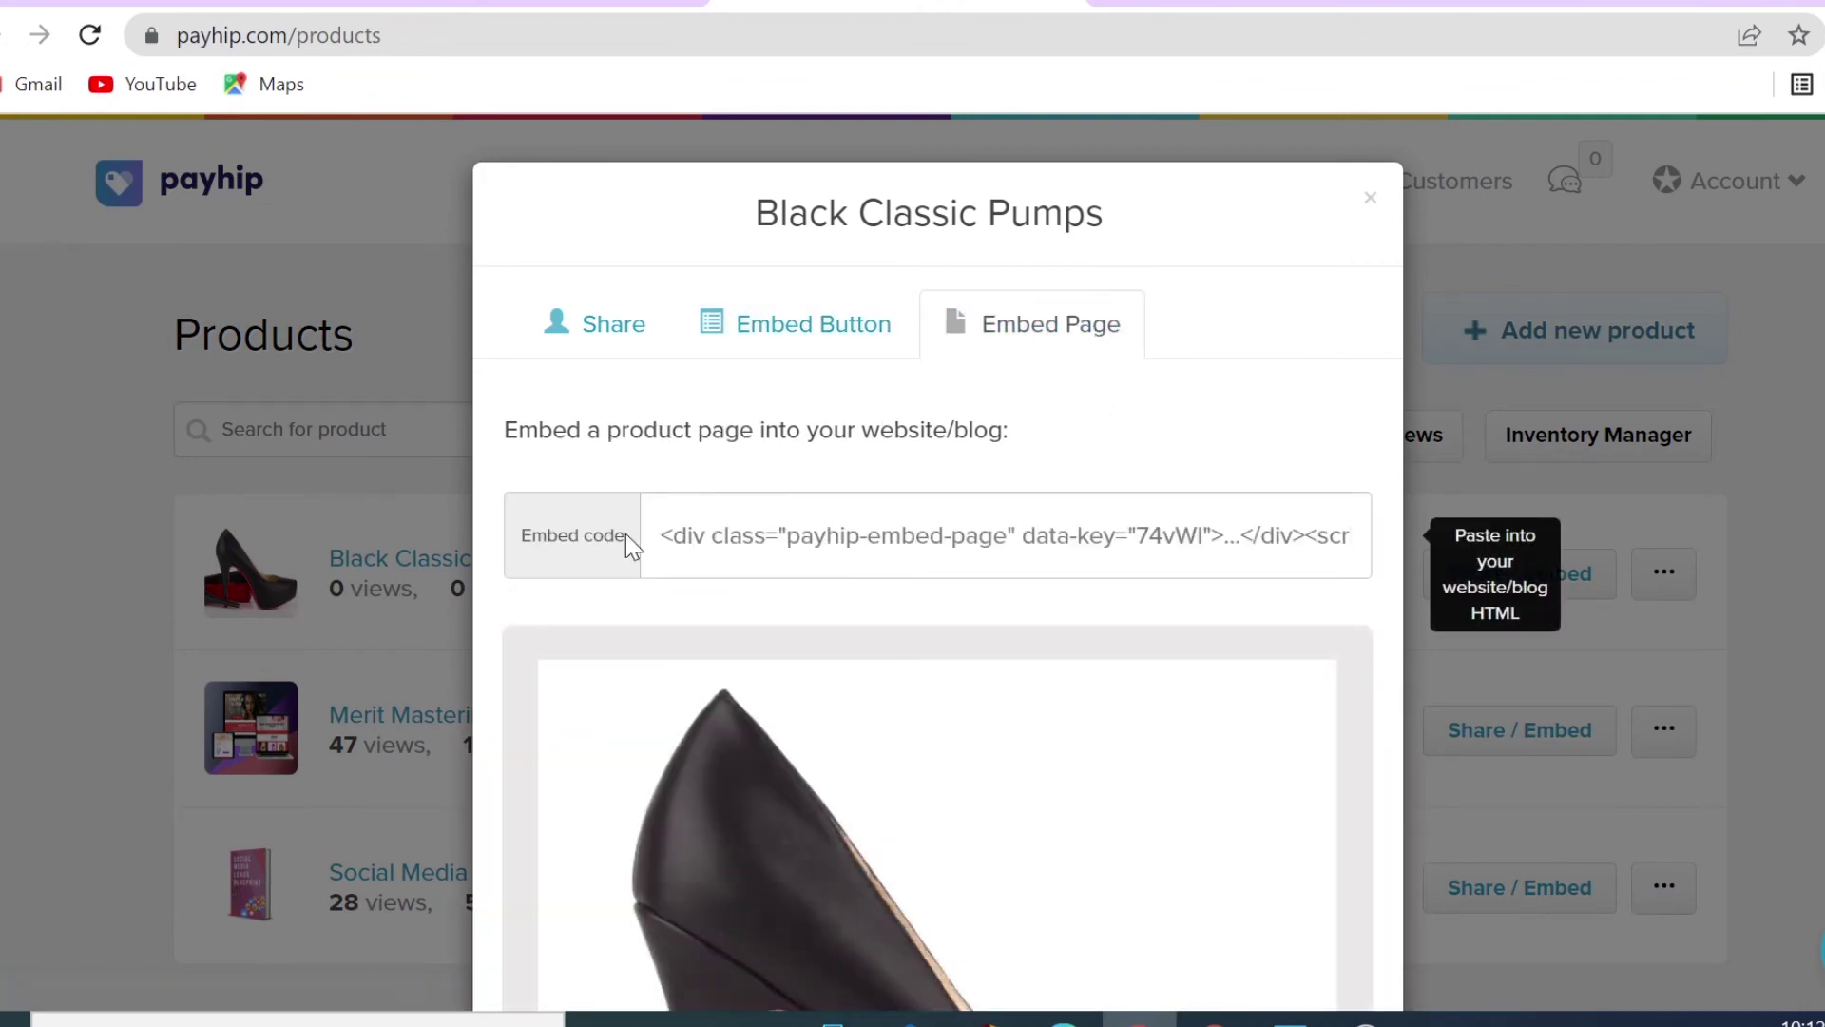
{"action": "left_click", "coordinate": [998, 535]}
{"action": "right_click", "coordinate": [860, 552]}
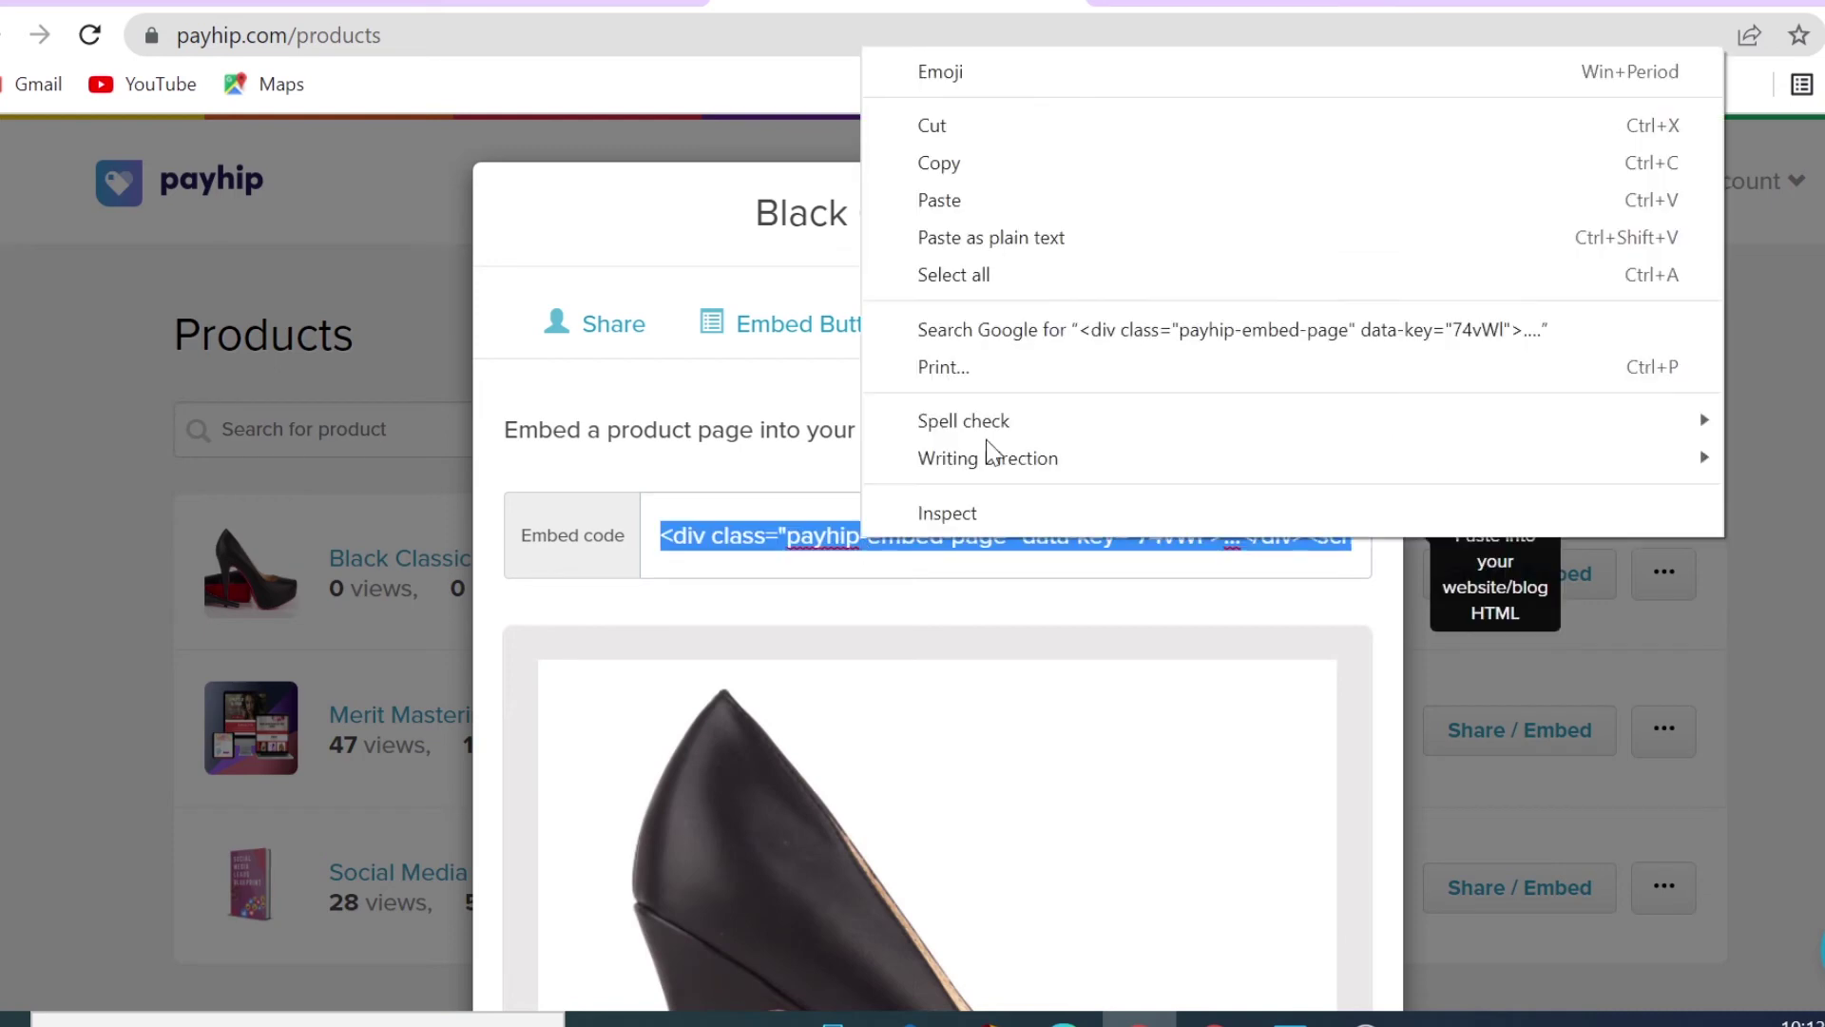
{"action": "left_click", "coordinate": [990, 171]}
Switch to Google Sites and embed the copied product code in the empty area below the banner of the PRODUCT 1 page
{"action": "left_click", "coordinate": [556, 5]}
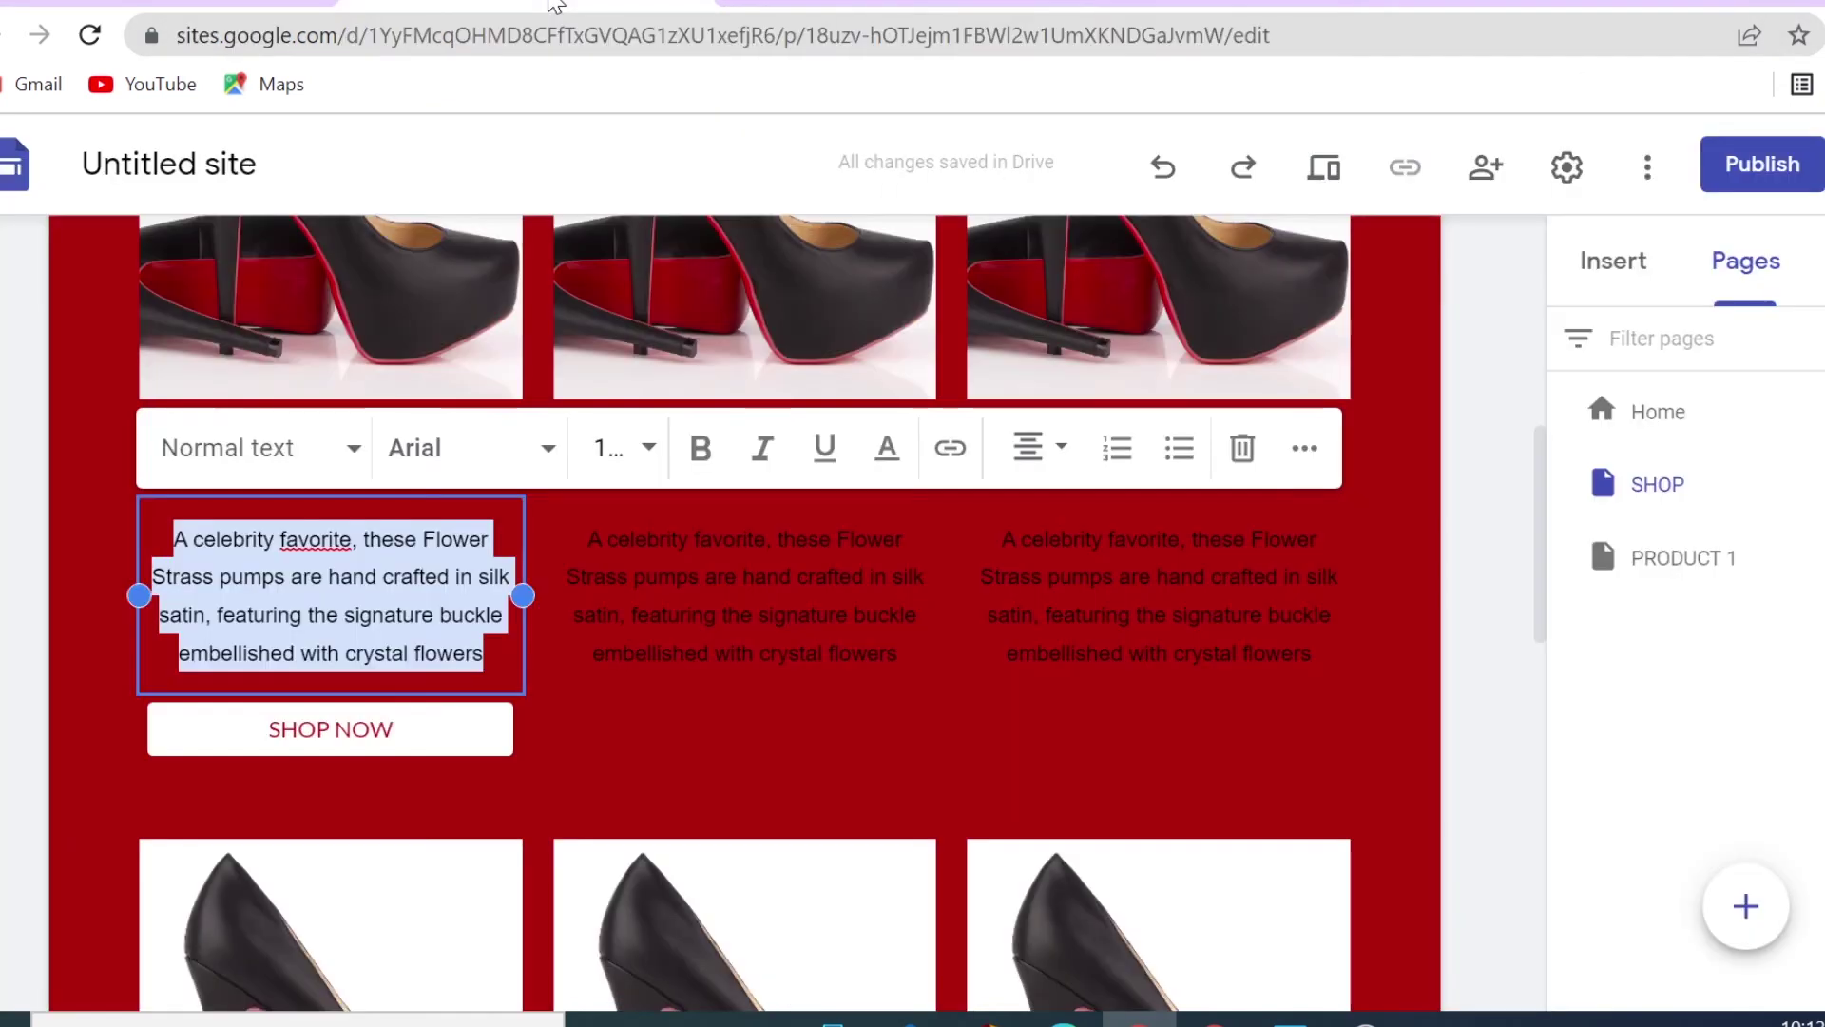
{"action": "left_click", "coordinate": [1695, 557]}
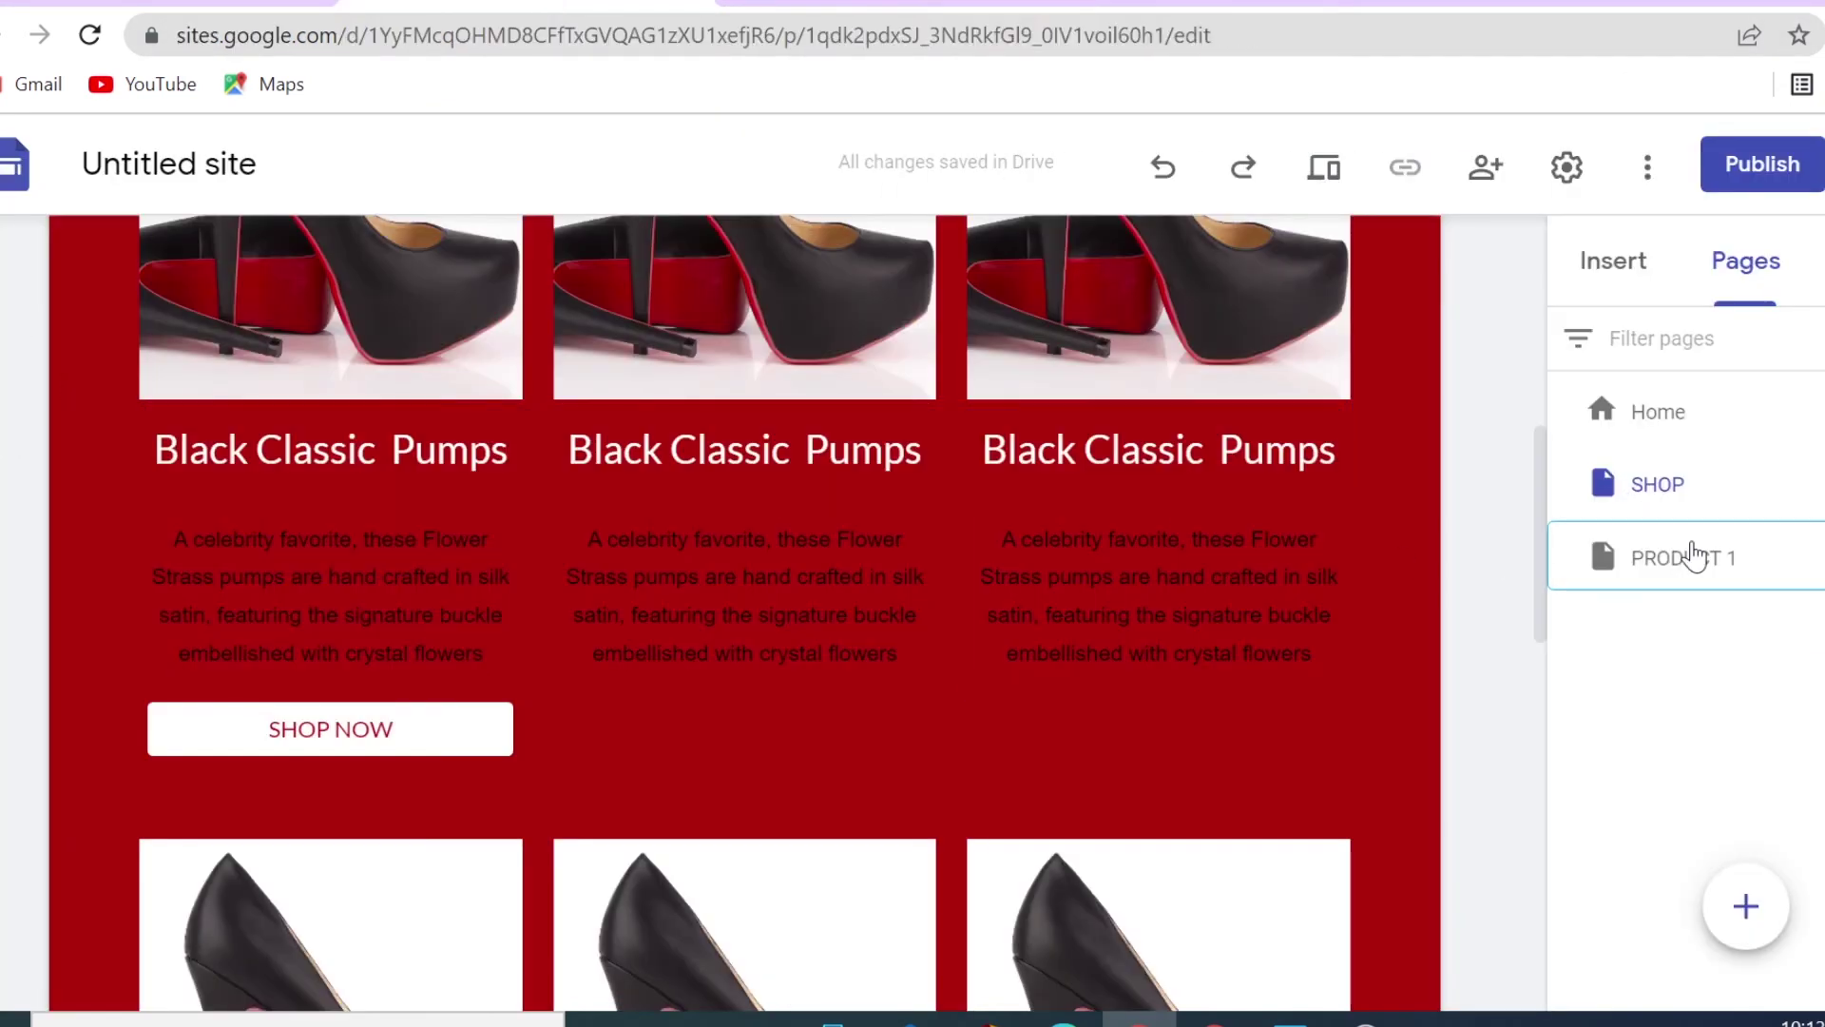
{"action": "scroll", "coordinate": [656, 654], "scroll_direction": "down", "scroll_amount": 3}
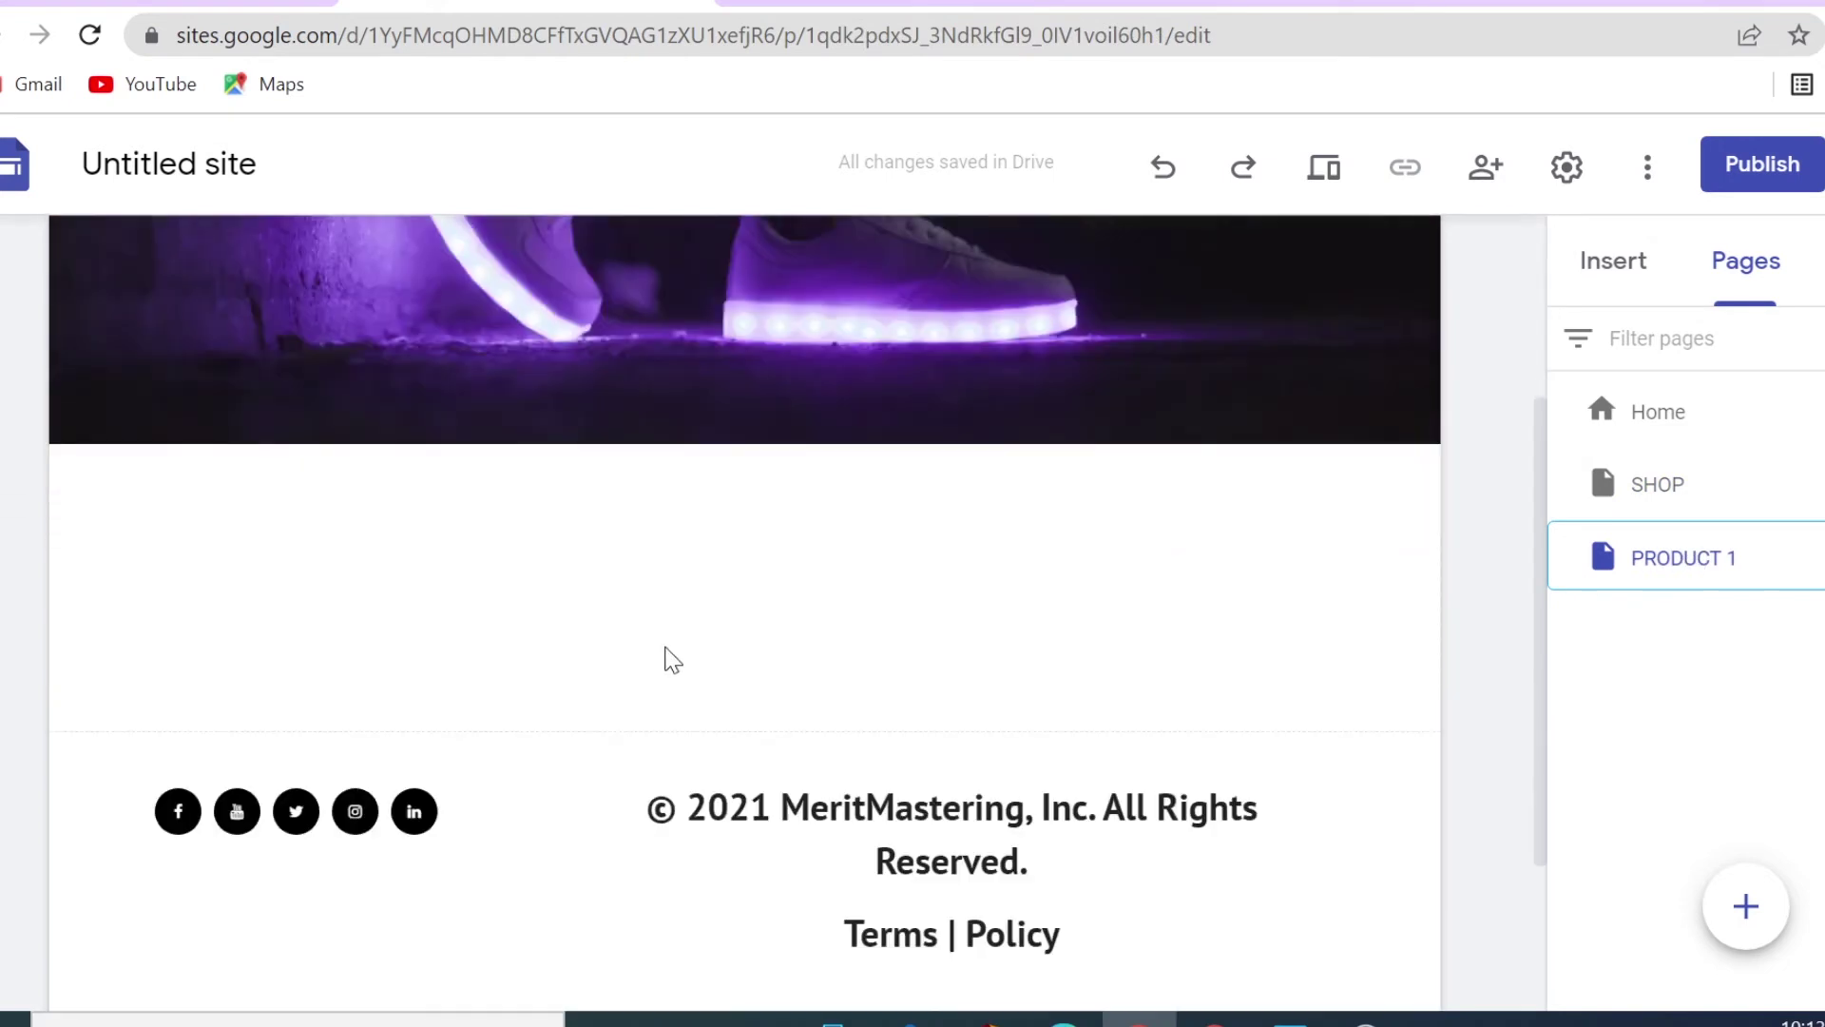
{"action": "double_click", "coordinate": [708, 588]}
{"action": "left_click", "coordinate": [613, 584]}
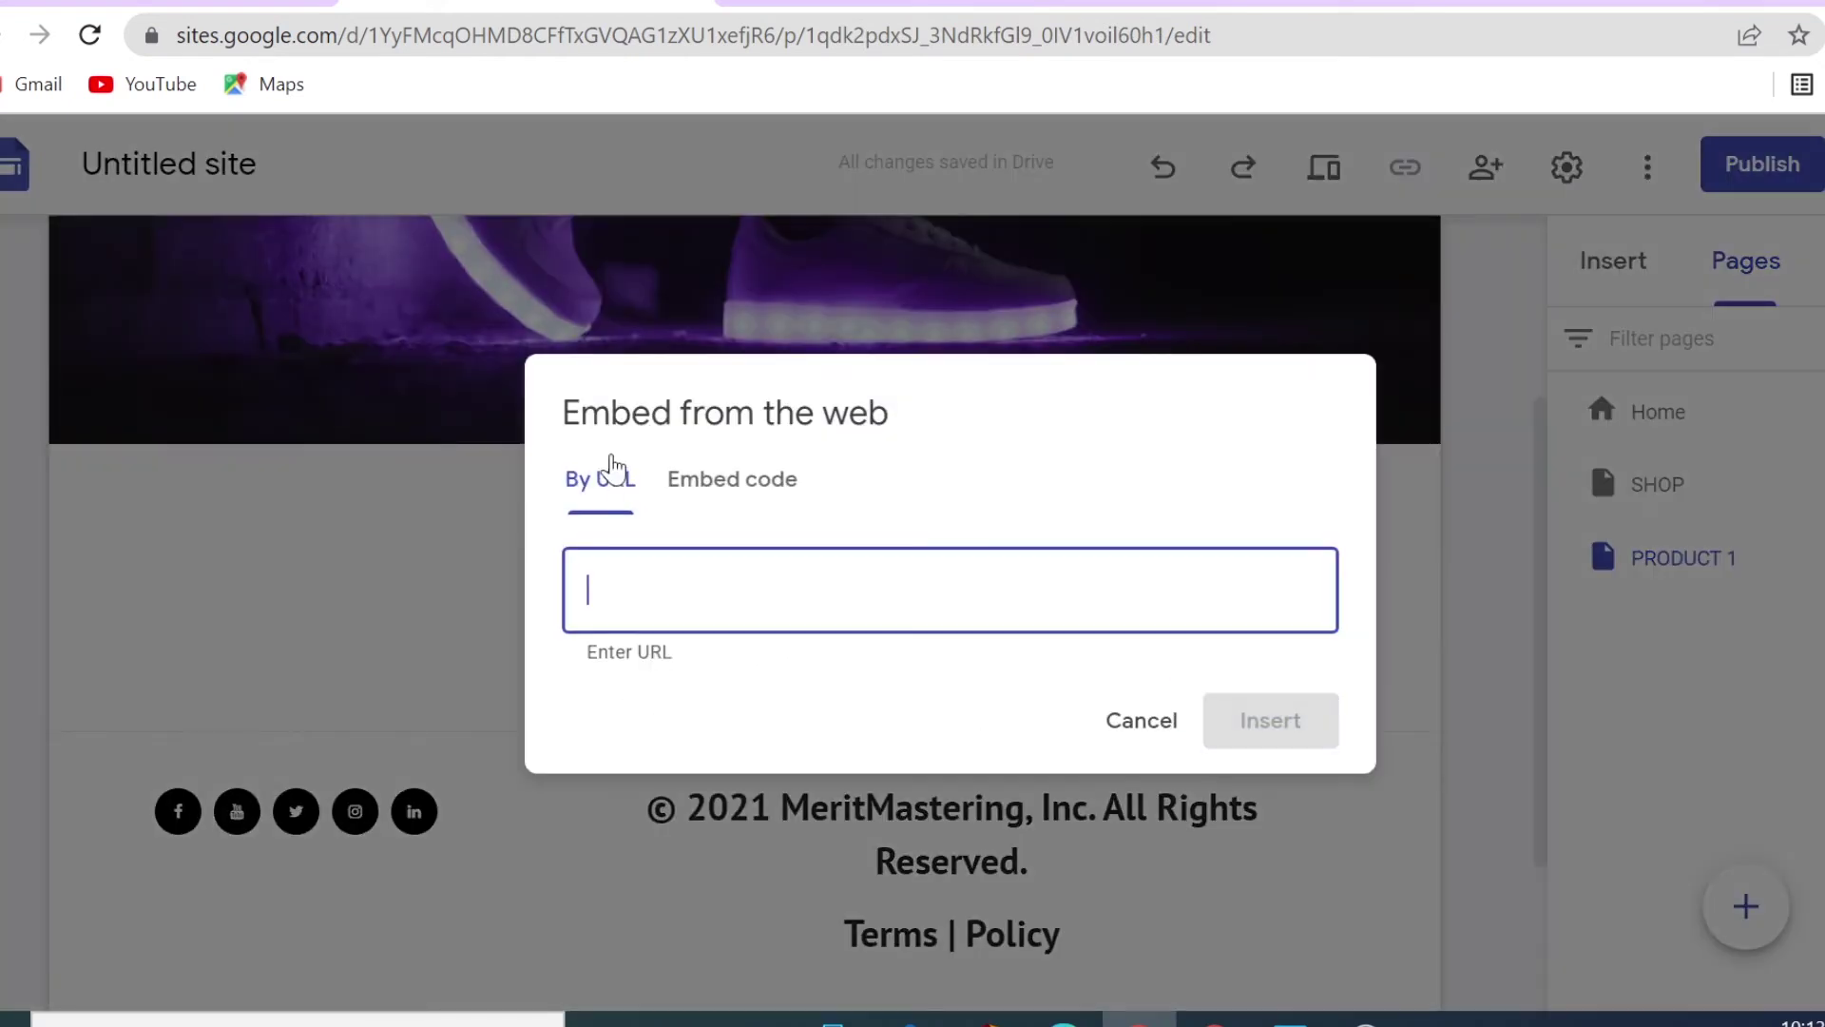
{"action": "left_click", "coordinate": [729, 468]}
{"action": "right_click", "coordinate": [754, 562]}
{"action": "left_click", "coordinate": [836, 310]}
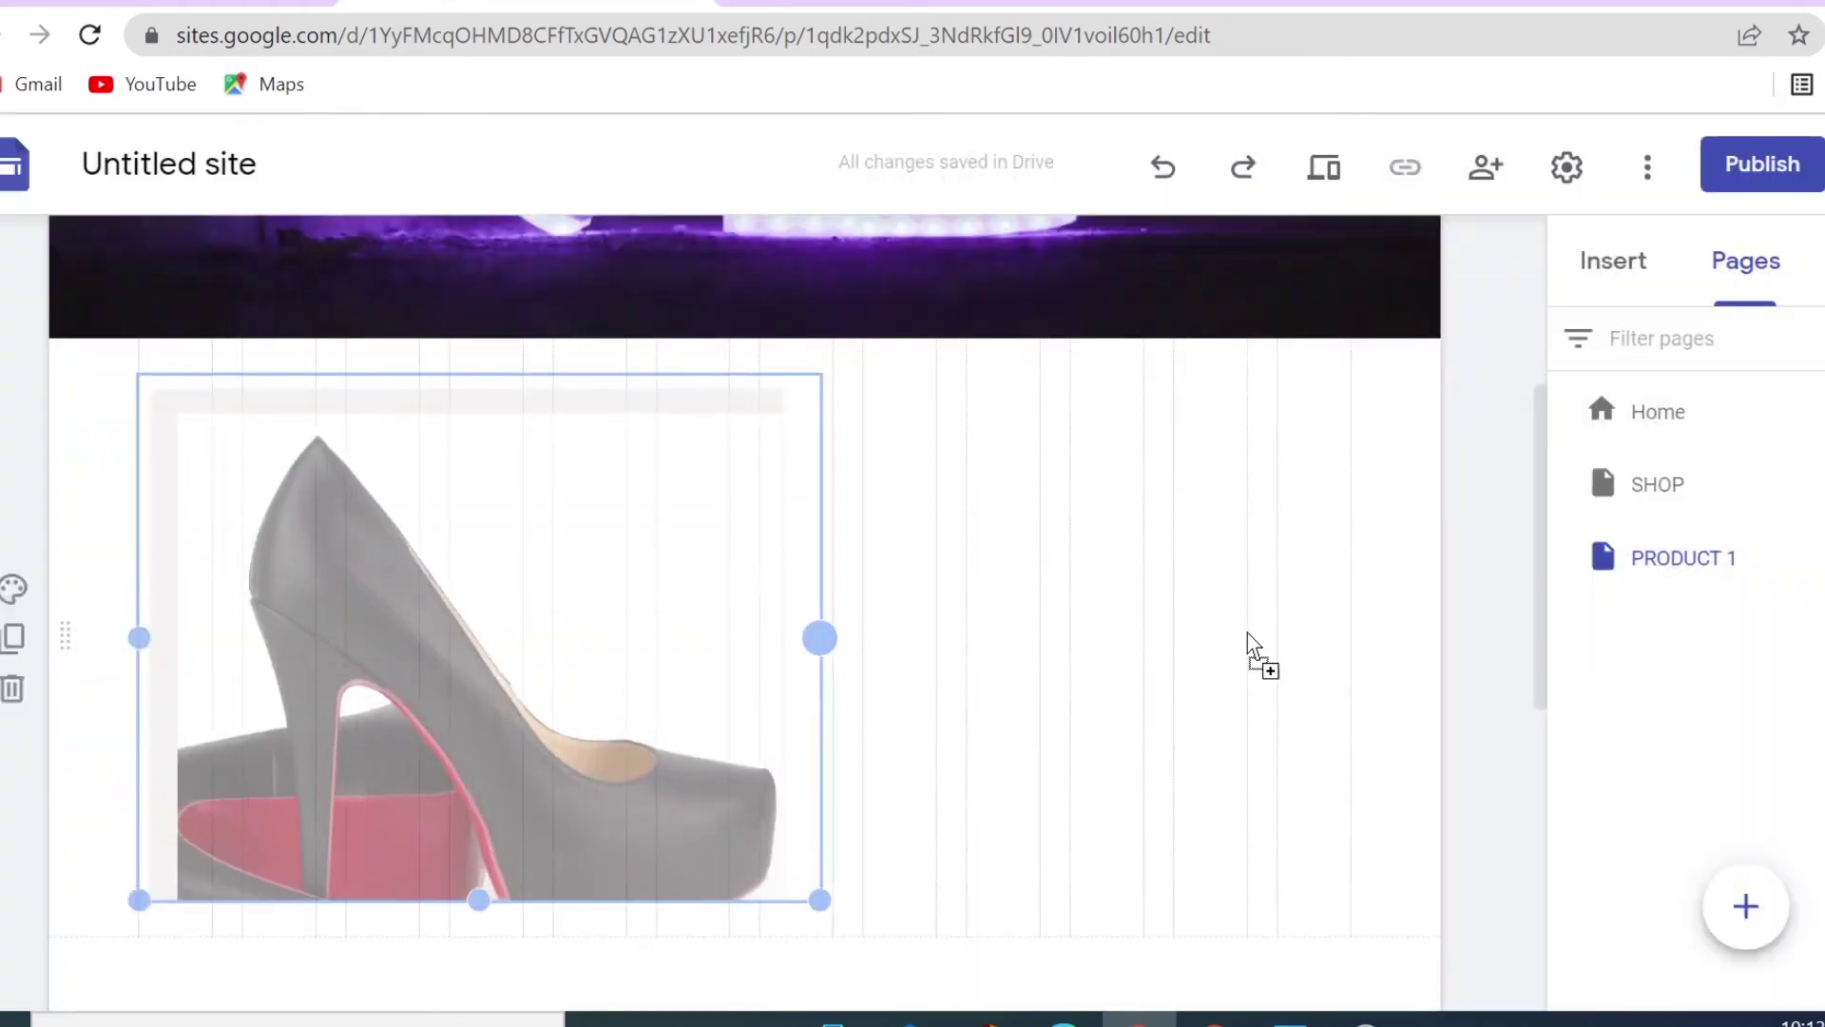
Resize the embedded product block to about two thirds of the content width and extend its height to show the full description
{"action": "left_click_drag", "start_coordinate": [1317, 646], "coordinate": [1359, 646]}
{"action": "scroll", "coordinate": [1360, 647], "scroll_direction": "down", "scroll_amount": 3}
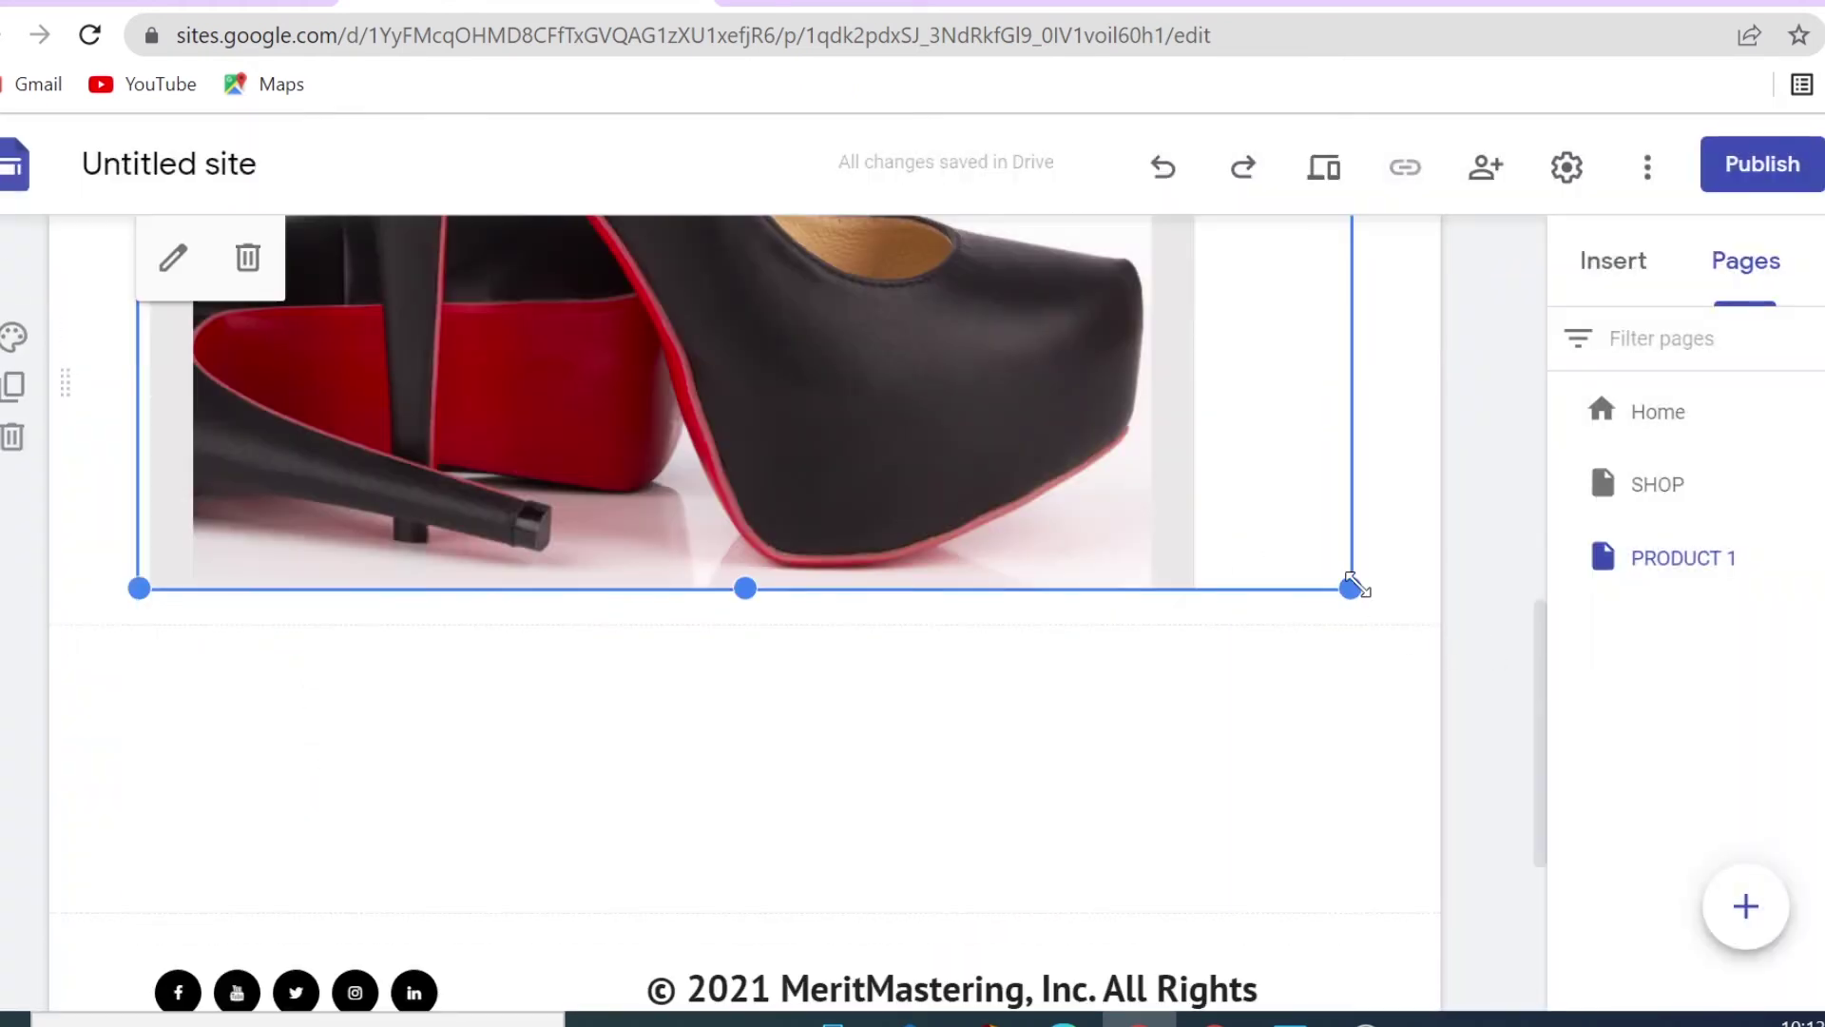
{"action": "left_click_drag", "start_coordinate": [1309, 542], "coordinate": [856, 419]}
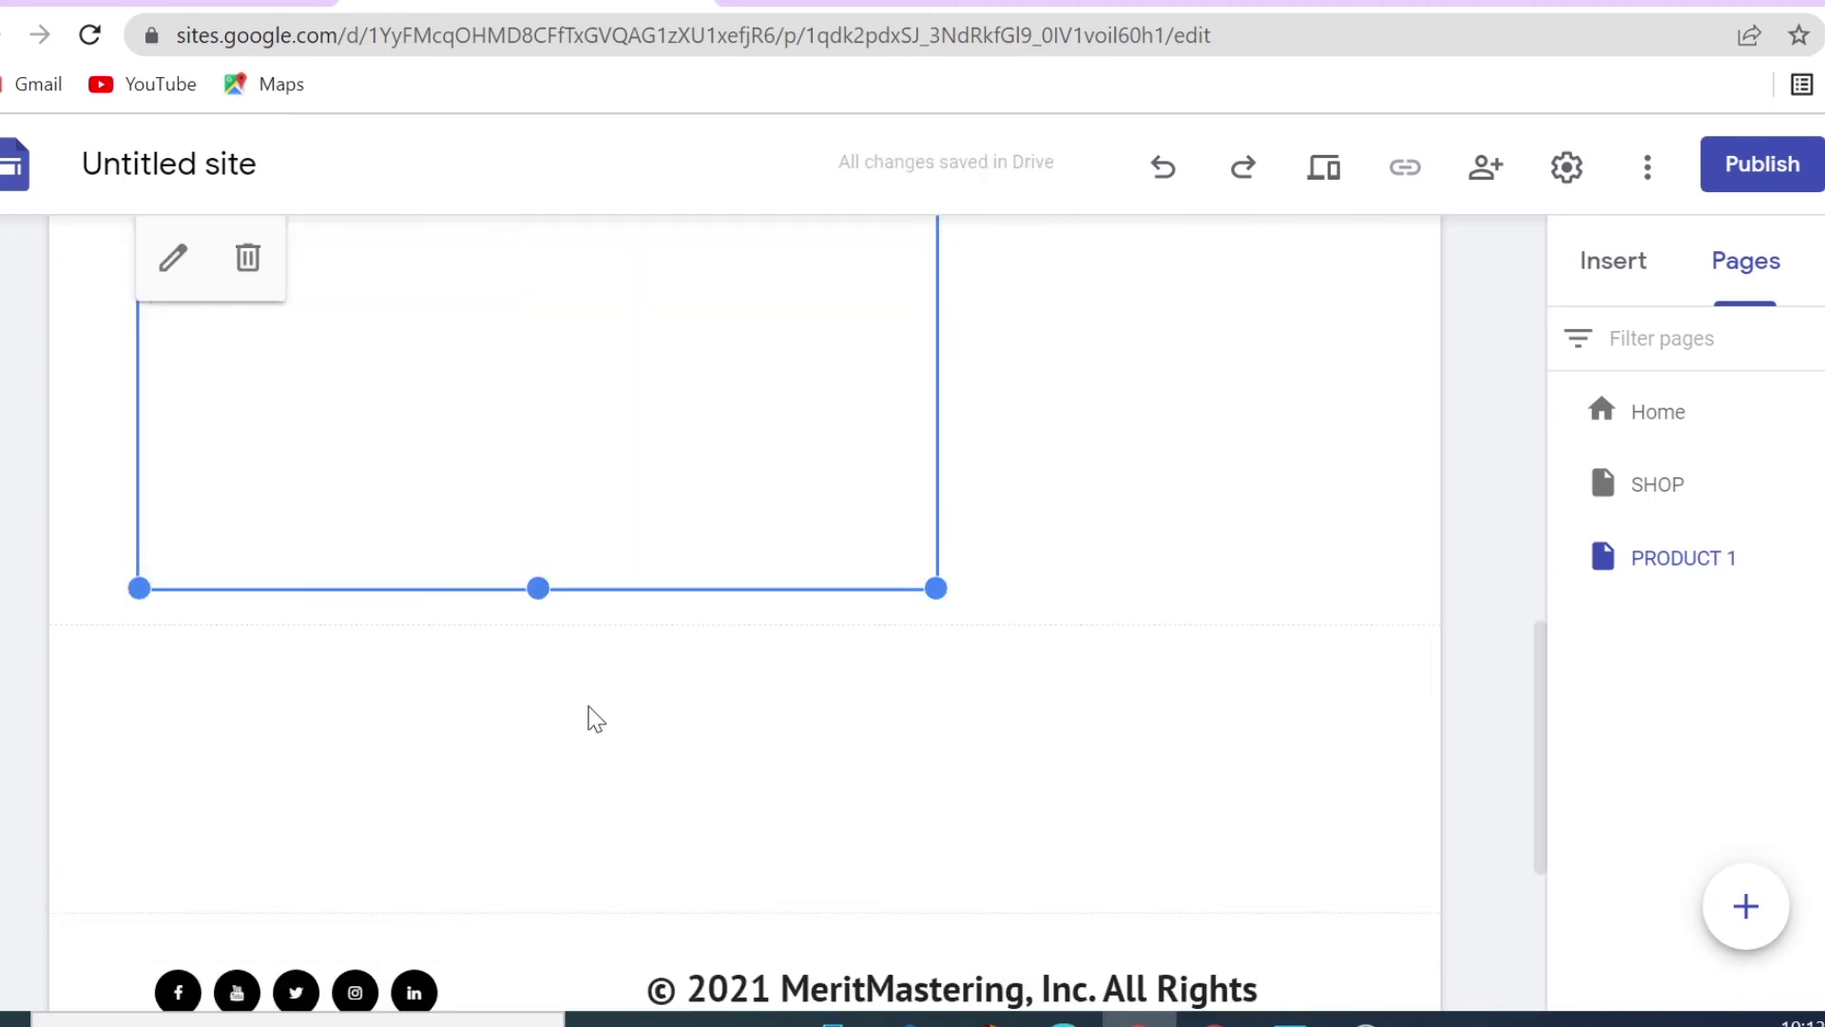
{"action": "scroll", "coordinate": [582, 706], "scroll_direction": "up", "scroll_amount": 5}
{"action": "scroll", "coordinate": [571, 605], "scroll_direction": "down", "scroll_amount": 5}
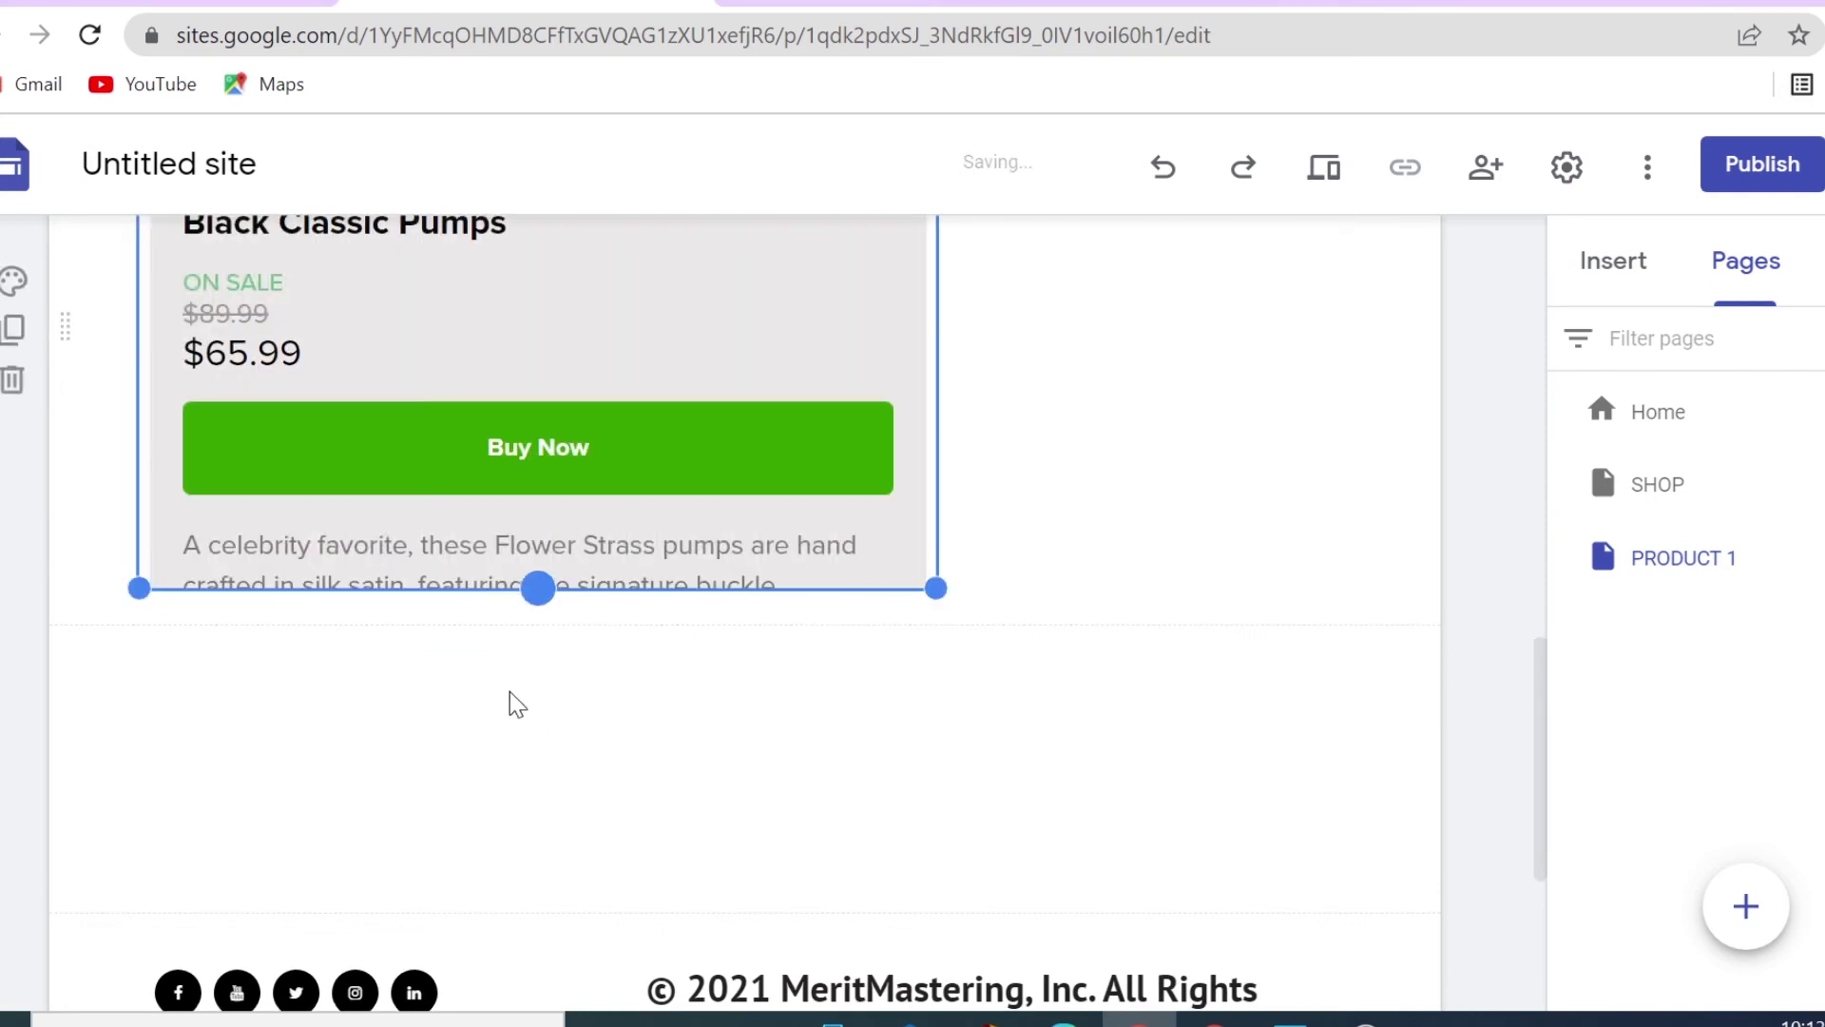
{"action": "left_click_drag", "start_coordinate": [538, 589], "coordinate": [519, 889]}
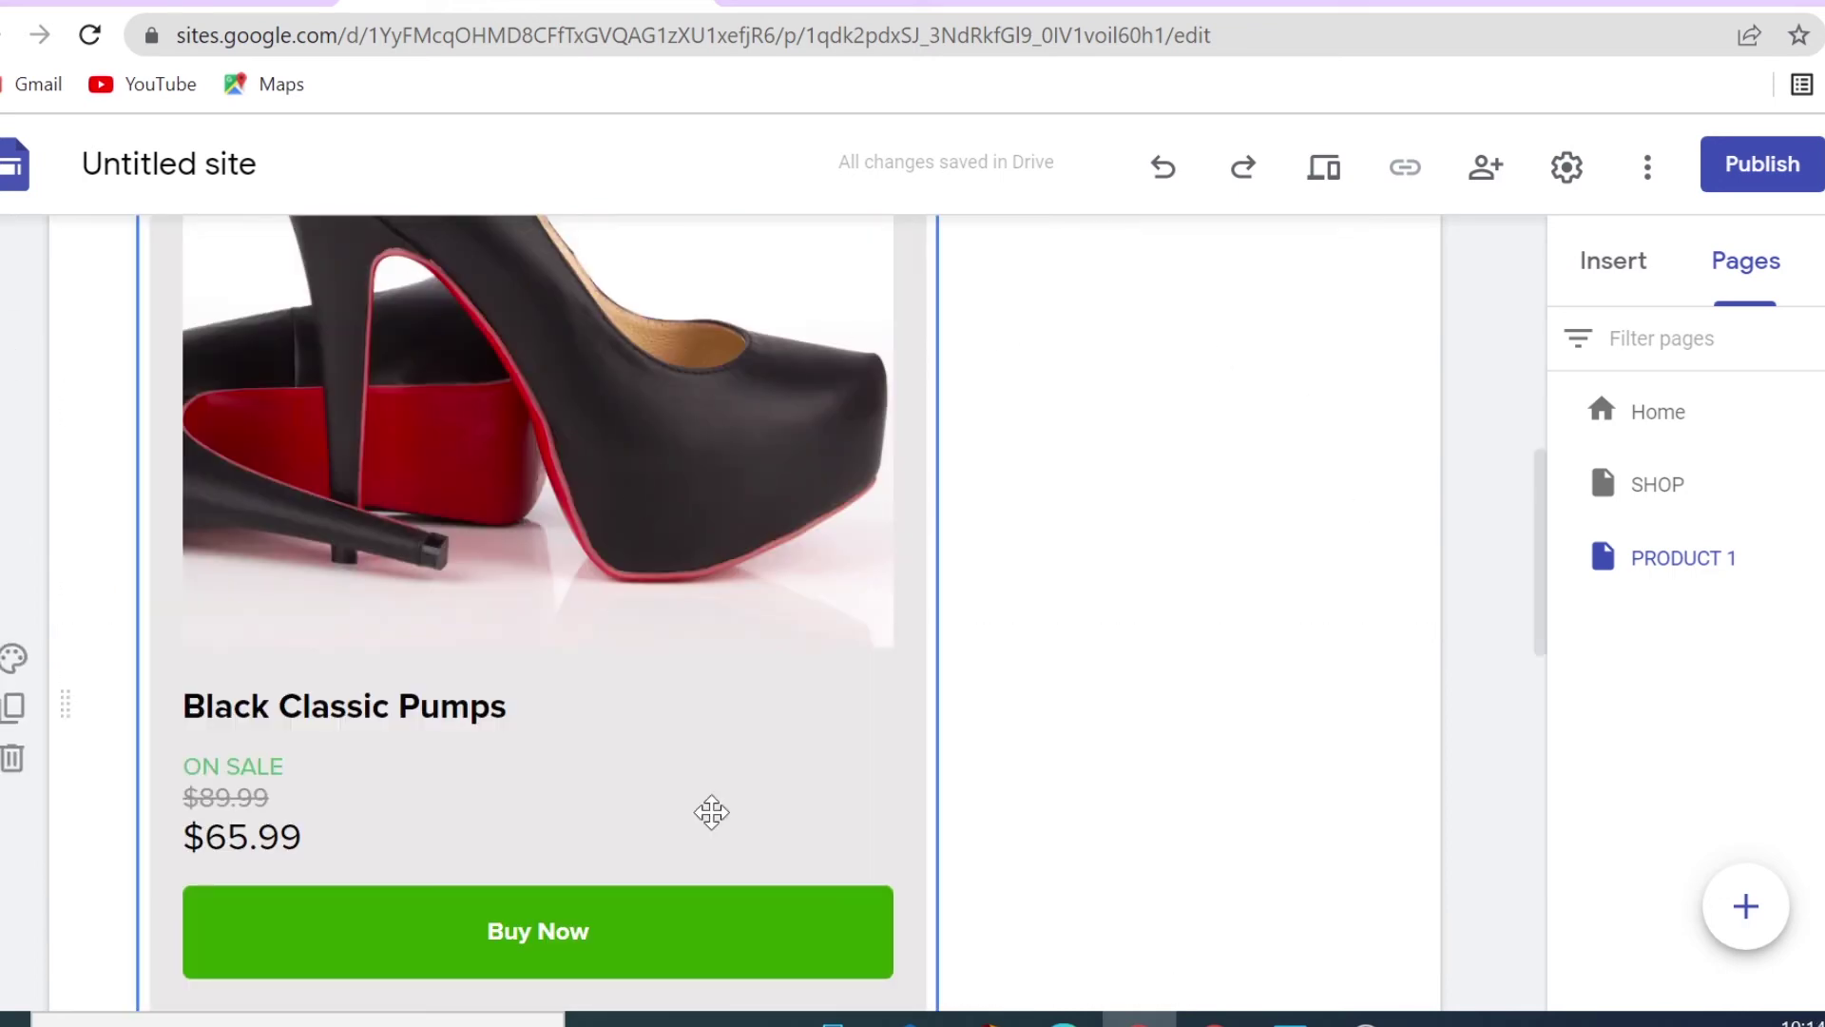
Center the embedded Black Classic Pumps block horizontally on the PRODUCT 1 page and check its layout
{"action": "scroll", "coordinate": [711, 812], "scroll_direction": "down", "scroll_amount": 2}
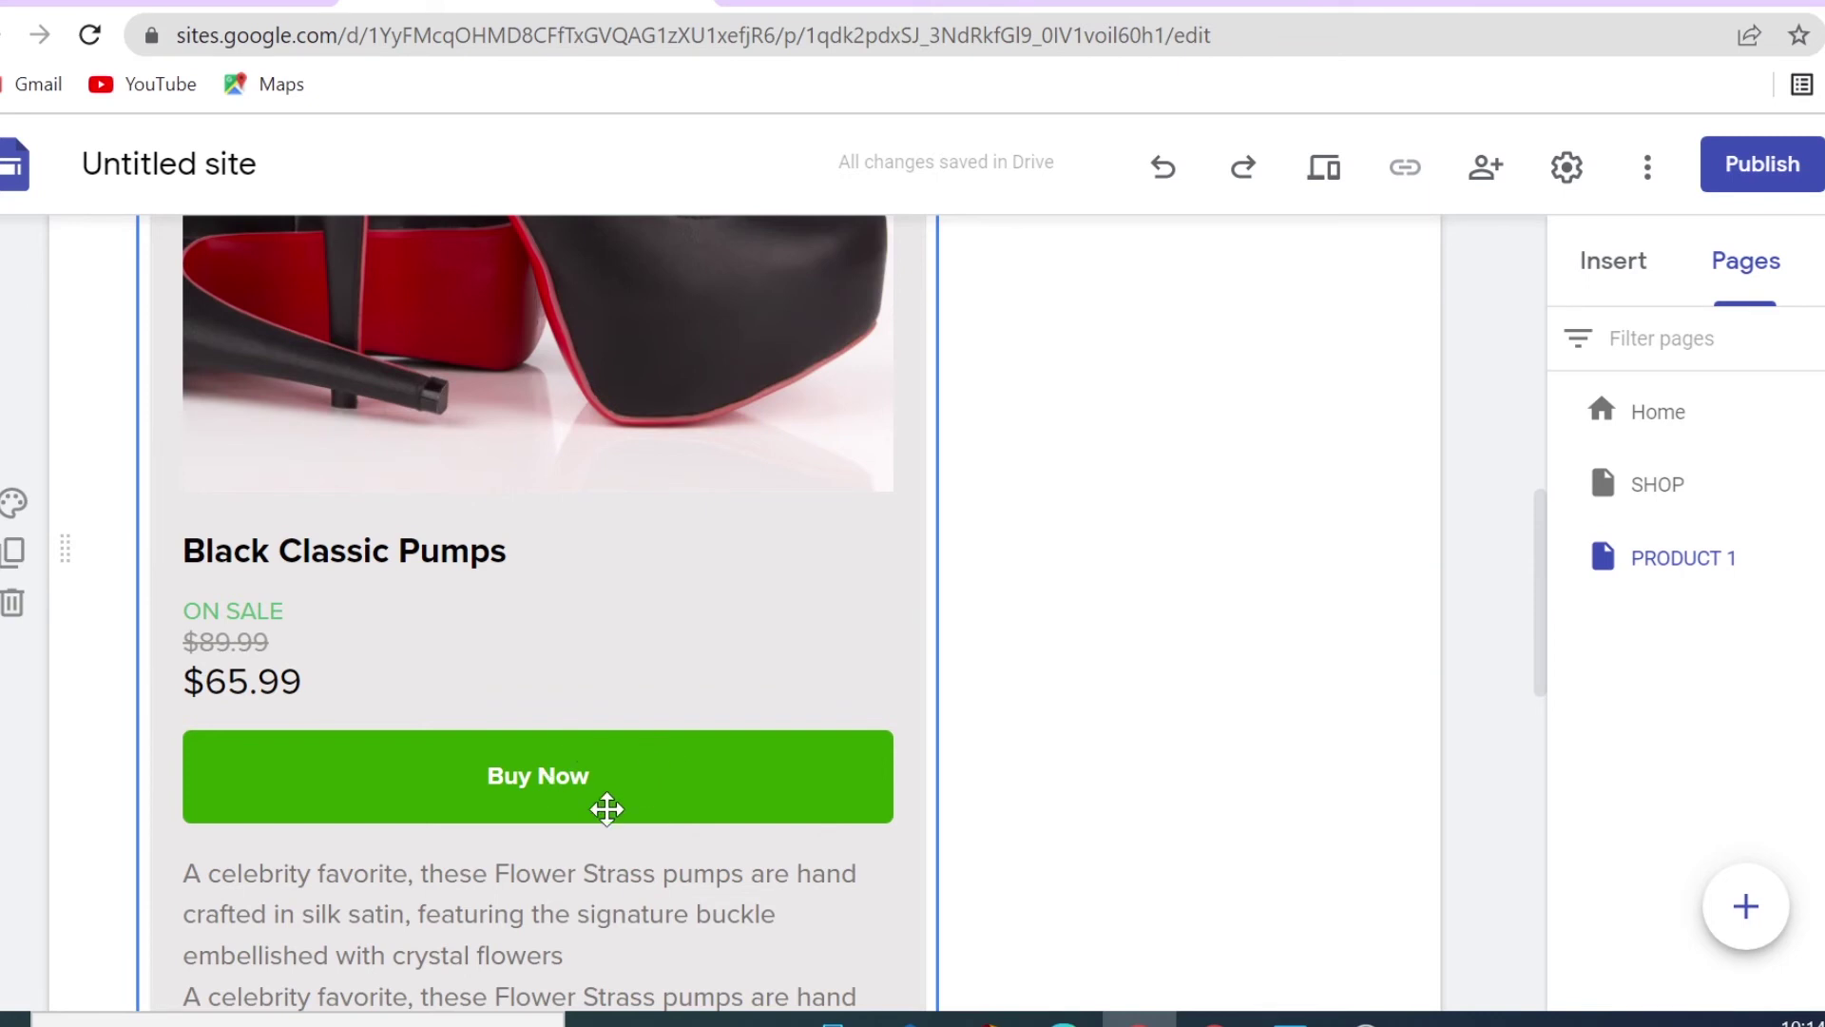
{"action": "scroll", "coordinate": [606, 809], "scroll_direction": "down", "scroll_amount": 2}
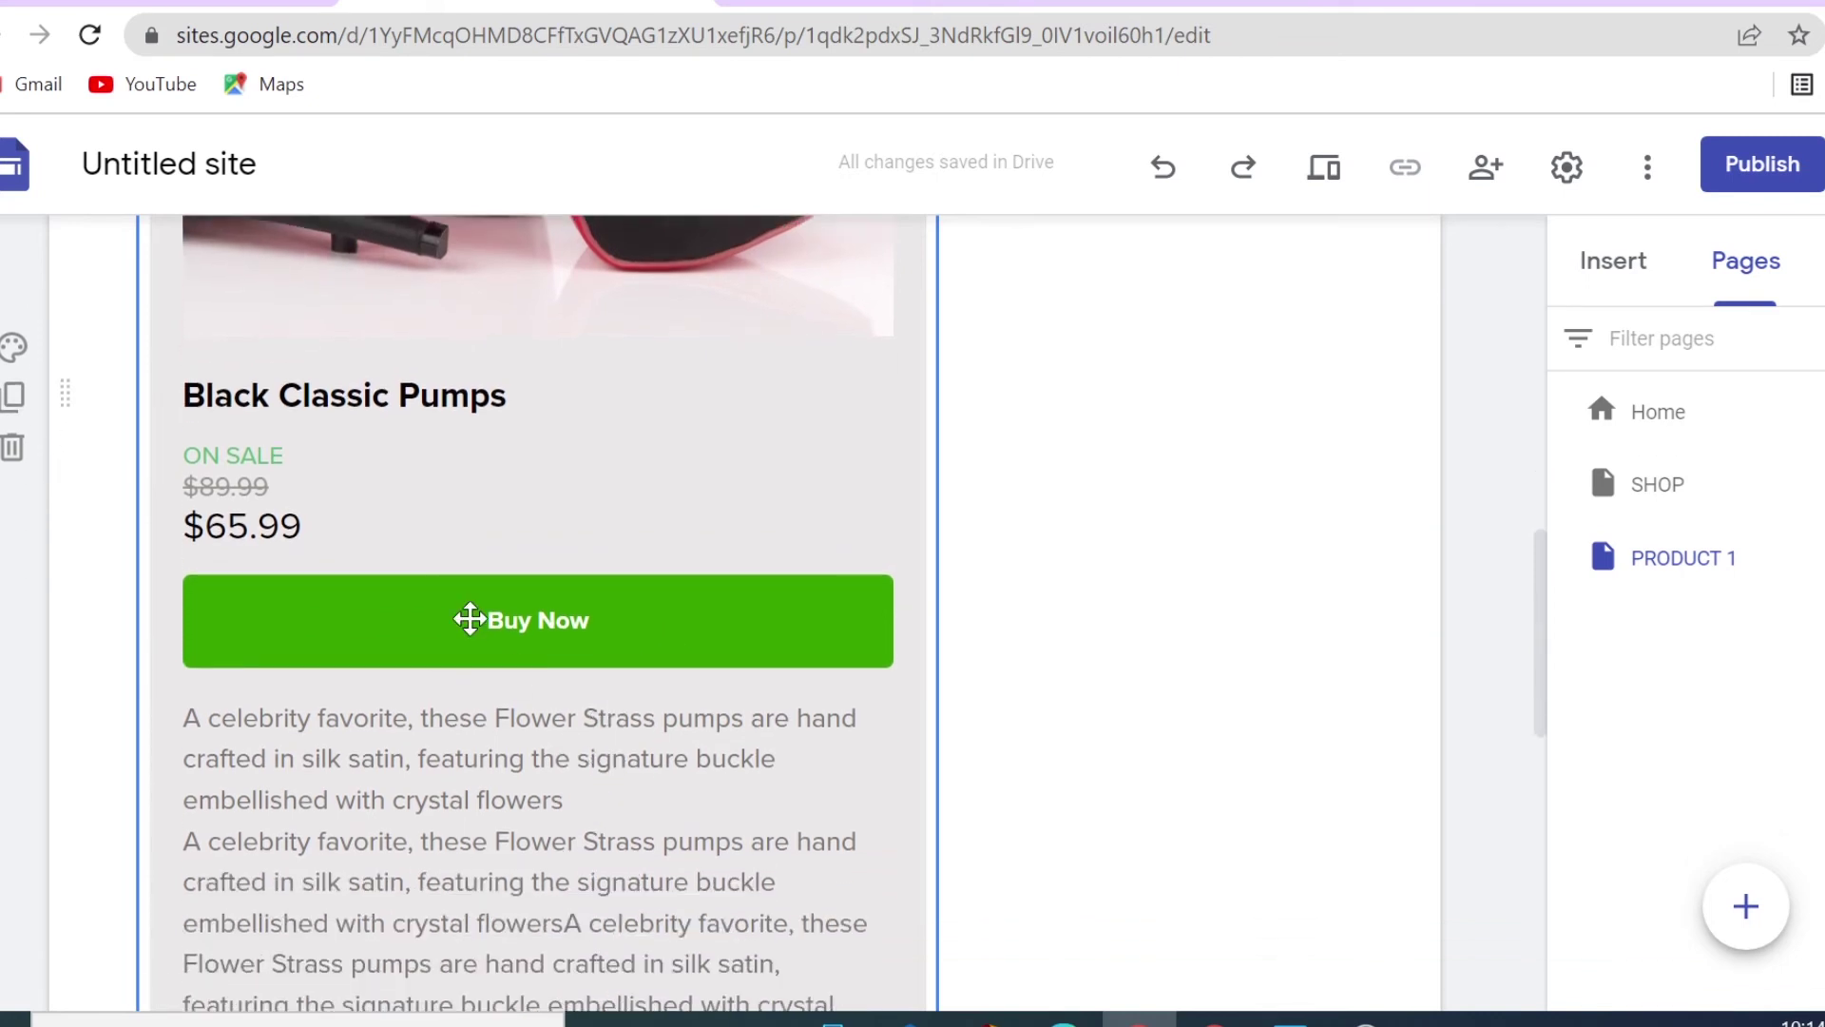
{"action": "scroll", "coordinate": [1011, 782], "scroll_direction": "up", "scroll_amount": 5}
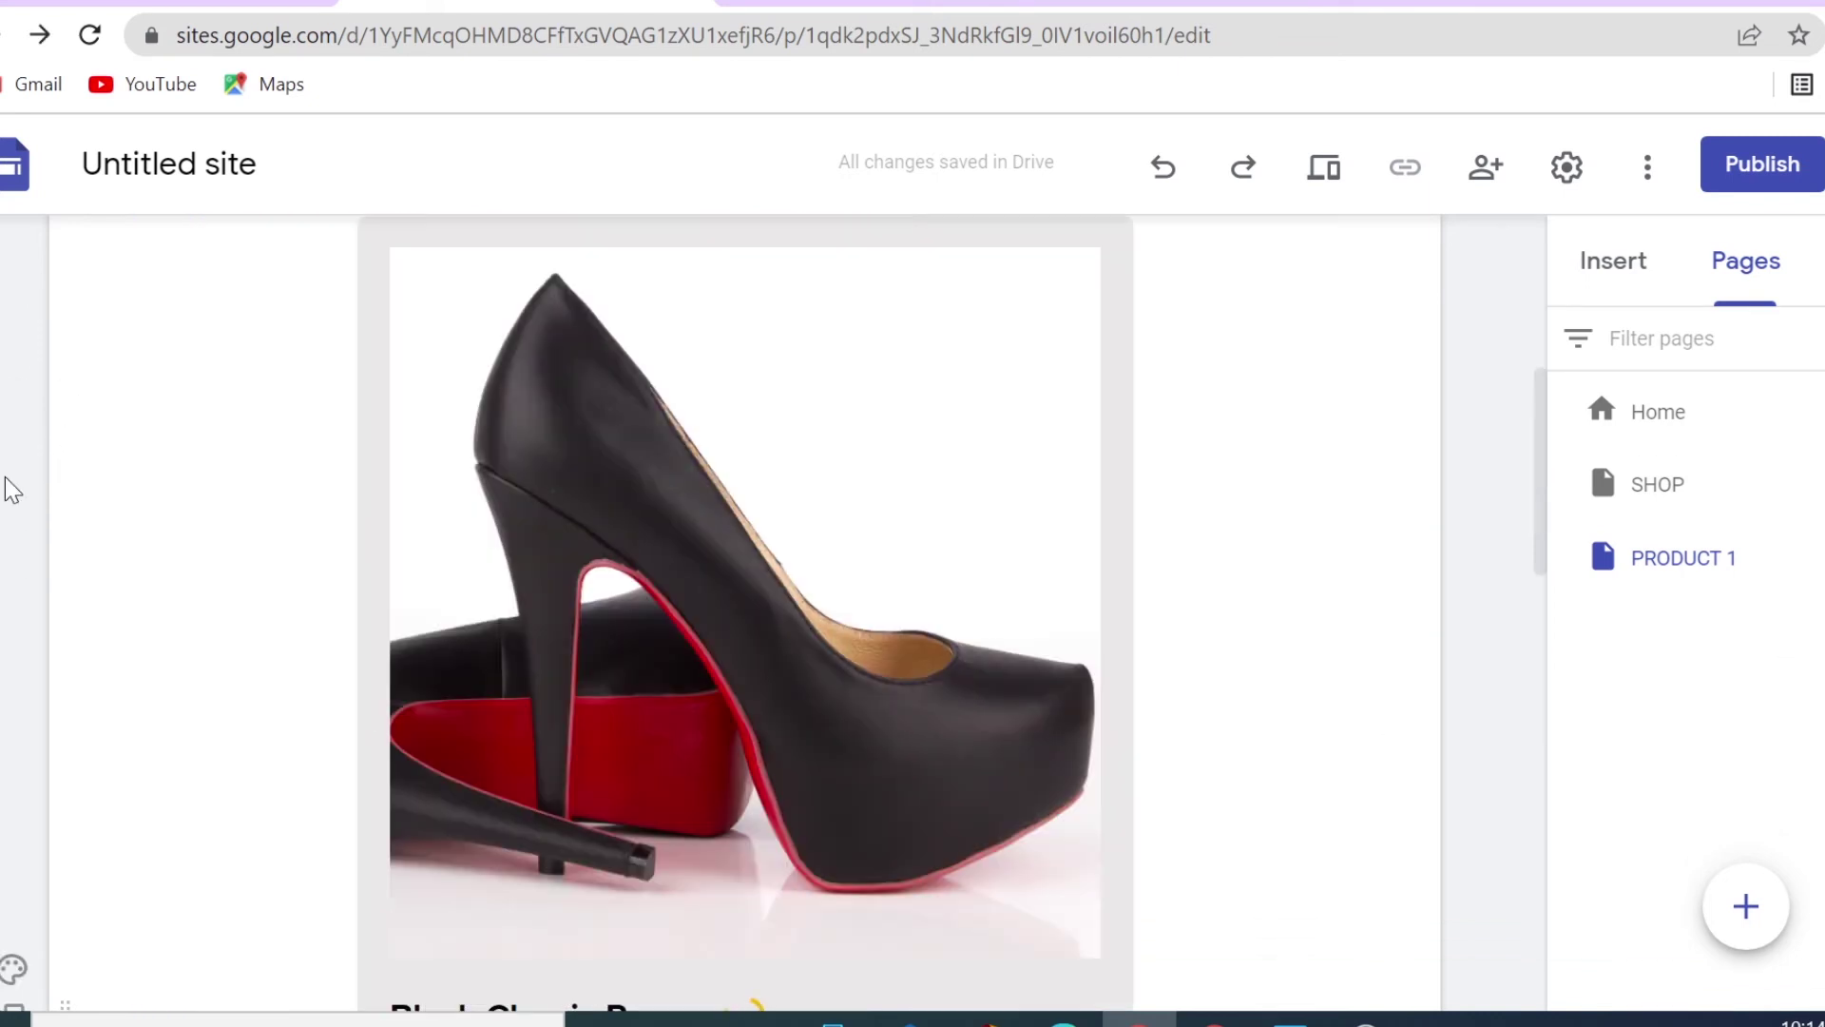
{"action": "scroll", "coordinate": [94, 675], "scroll_direction": "up", "scroll_amount": 6}
{"action": "scroll", "coordinate": [95, 675], "scroll_direction": "down", "scroll_amount": 10}
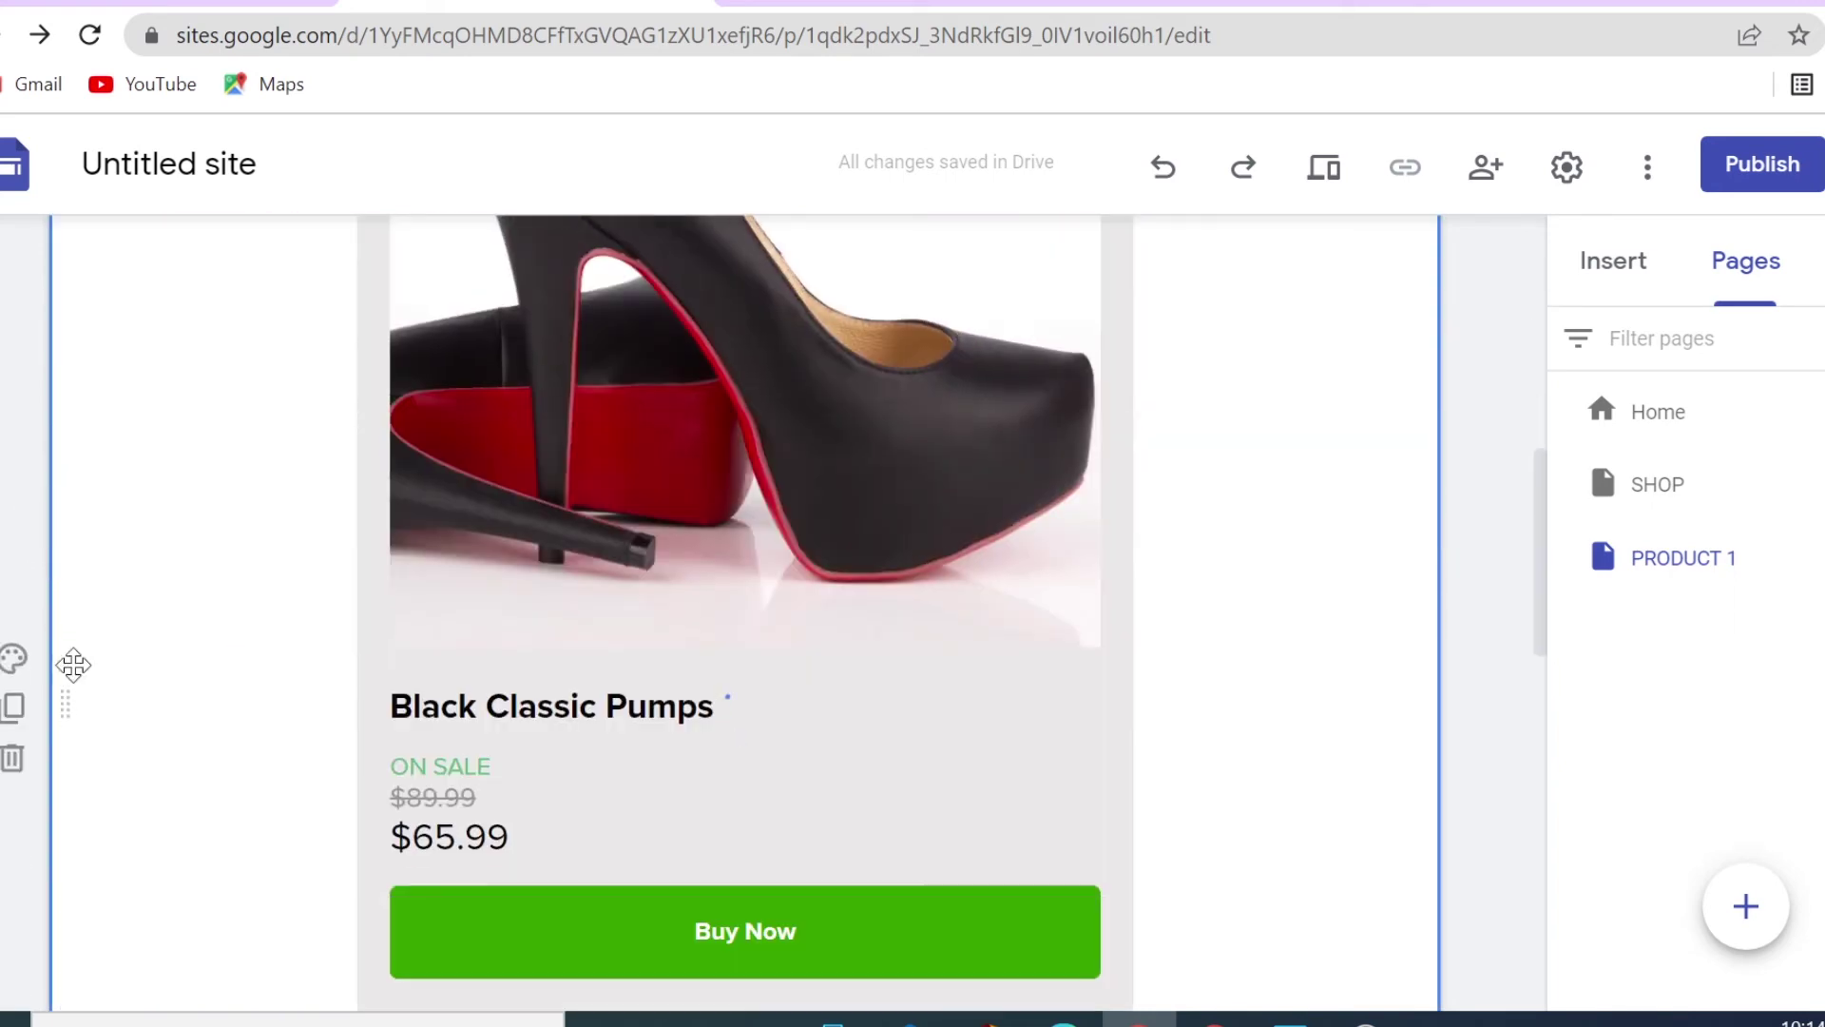
Set the product section's background to the consultant (90) image of handbags and heels
{"action": "left_click", "coordinate": [14, 658]}
{"action": "left_click", "coordinate": [300, 903]}
{"action": "scroll", "coordinate": [300, 842], "scroll_direction": "down", "scroll_amount": 3}
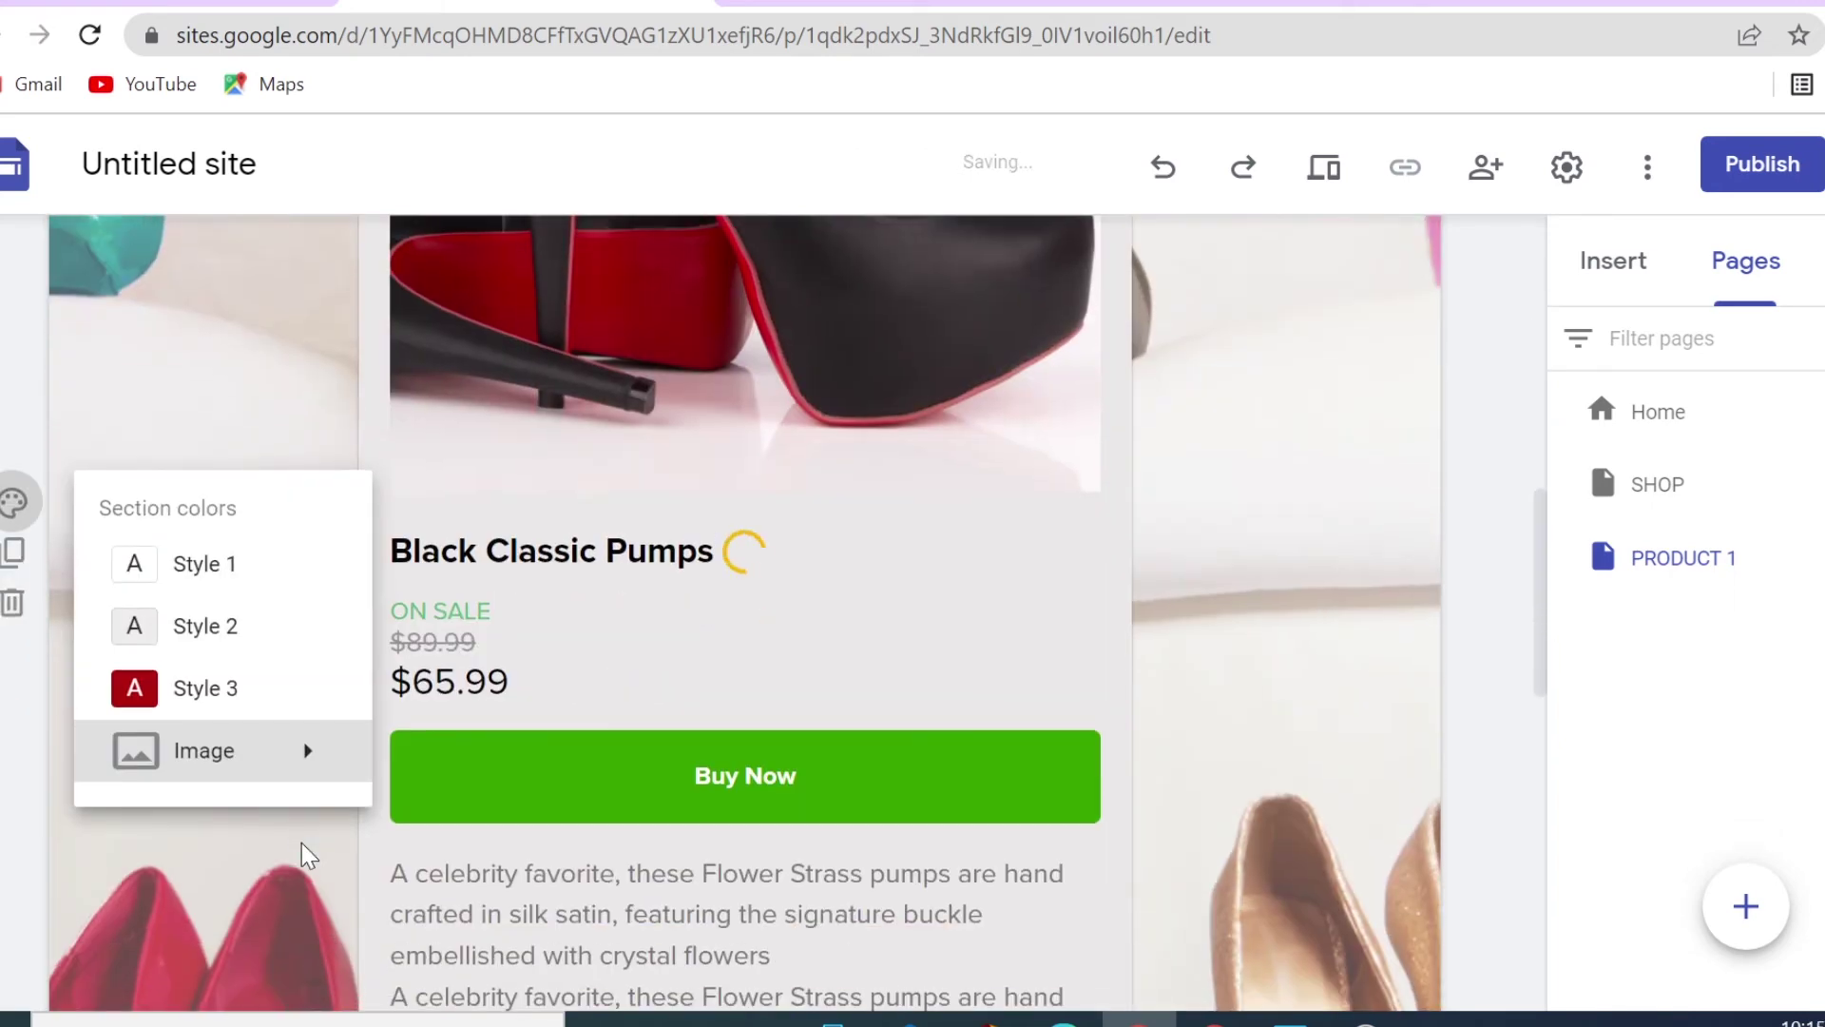
{"action": "mouse_move", "coordinate": [212, 774]}
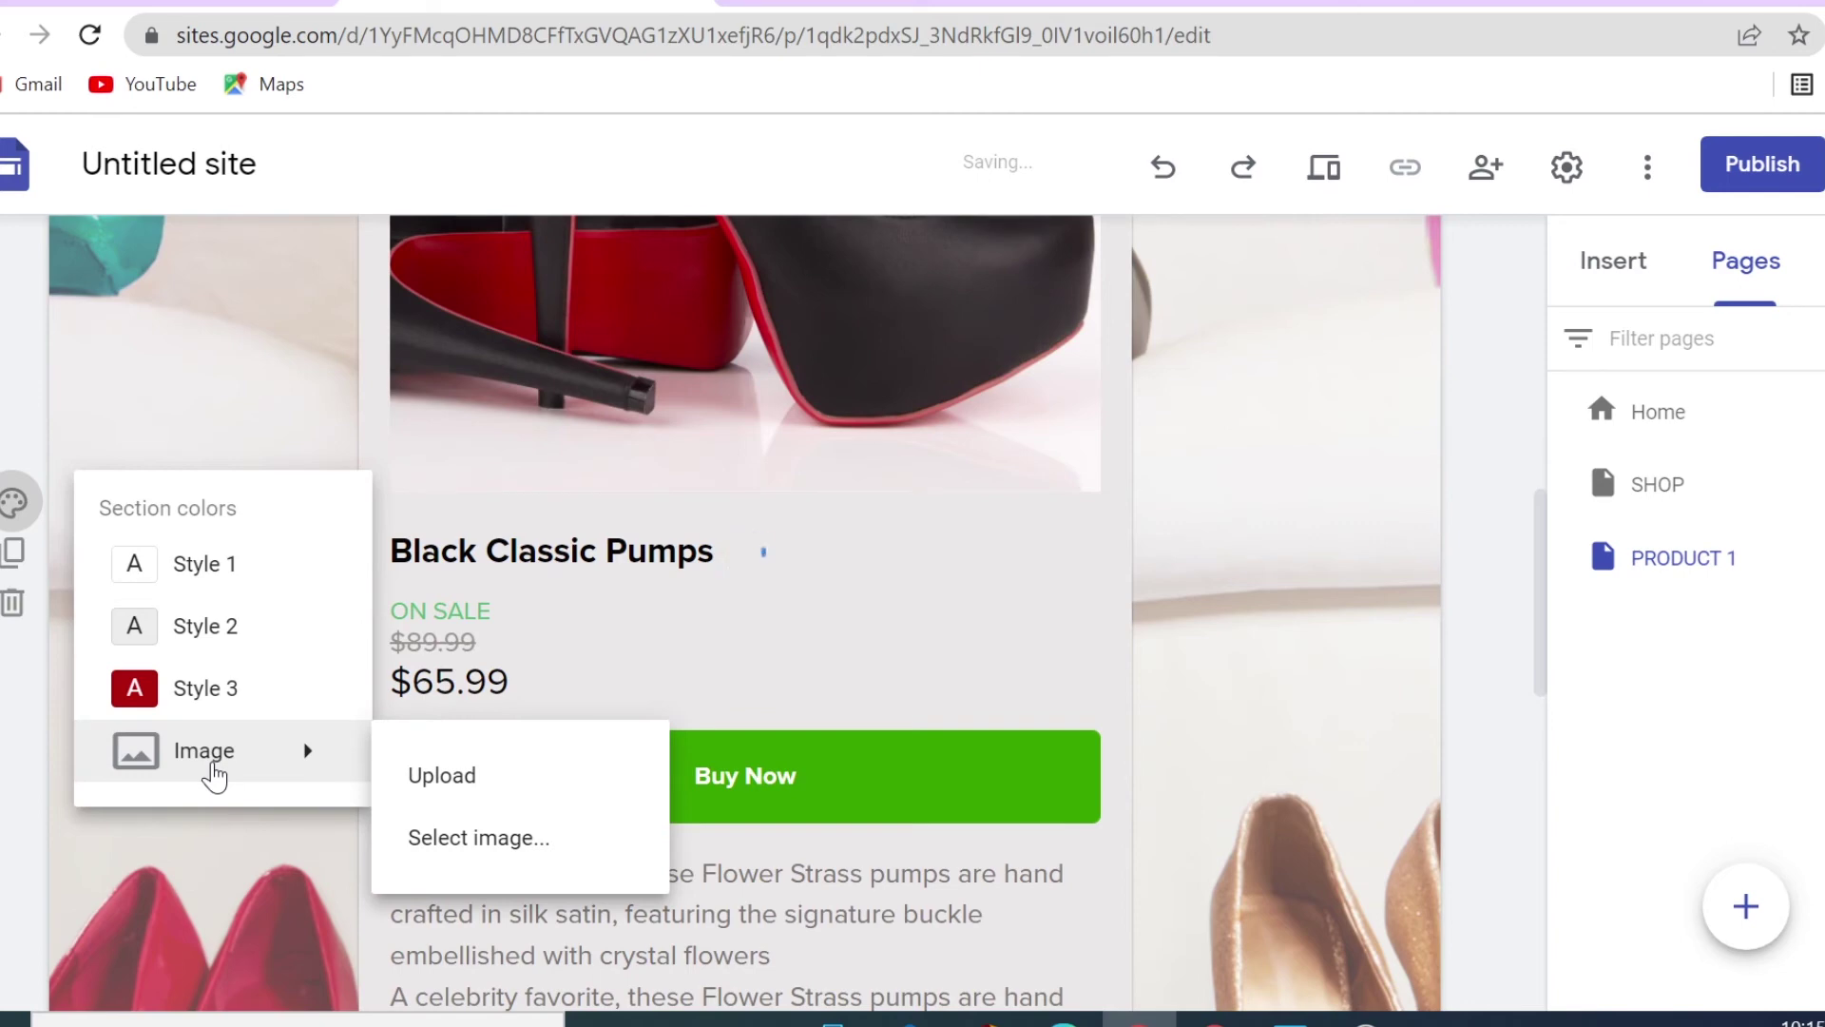
{"action": "left_click", "coordinate": [455, 778]}
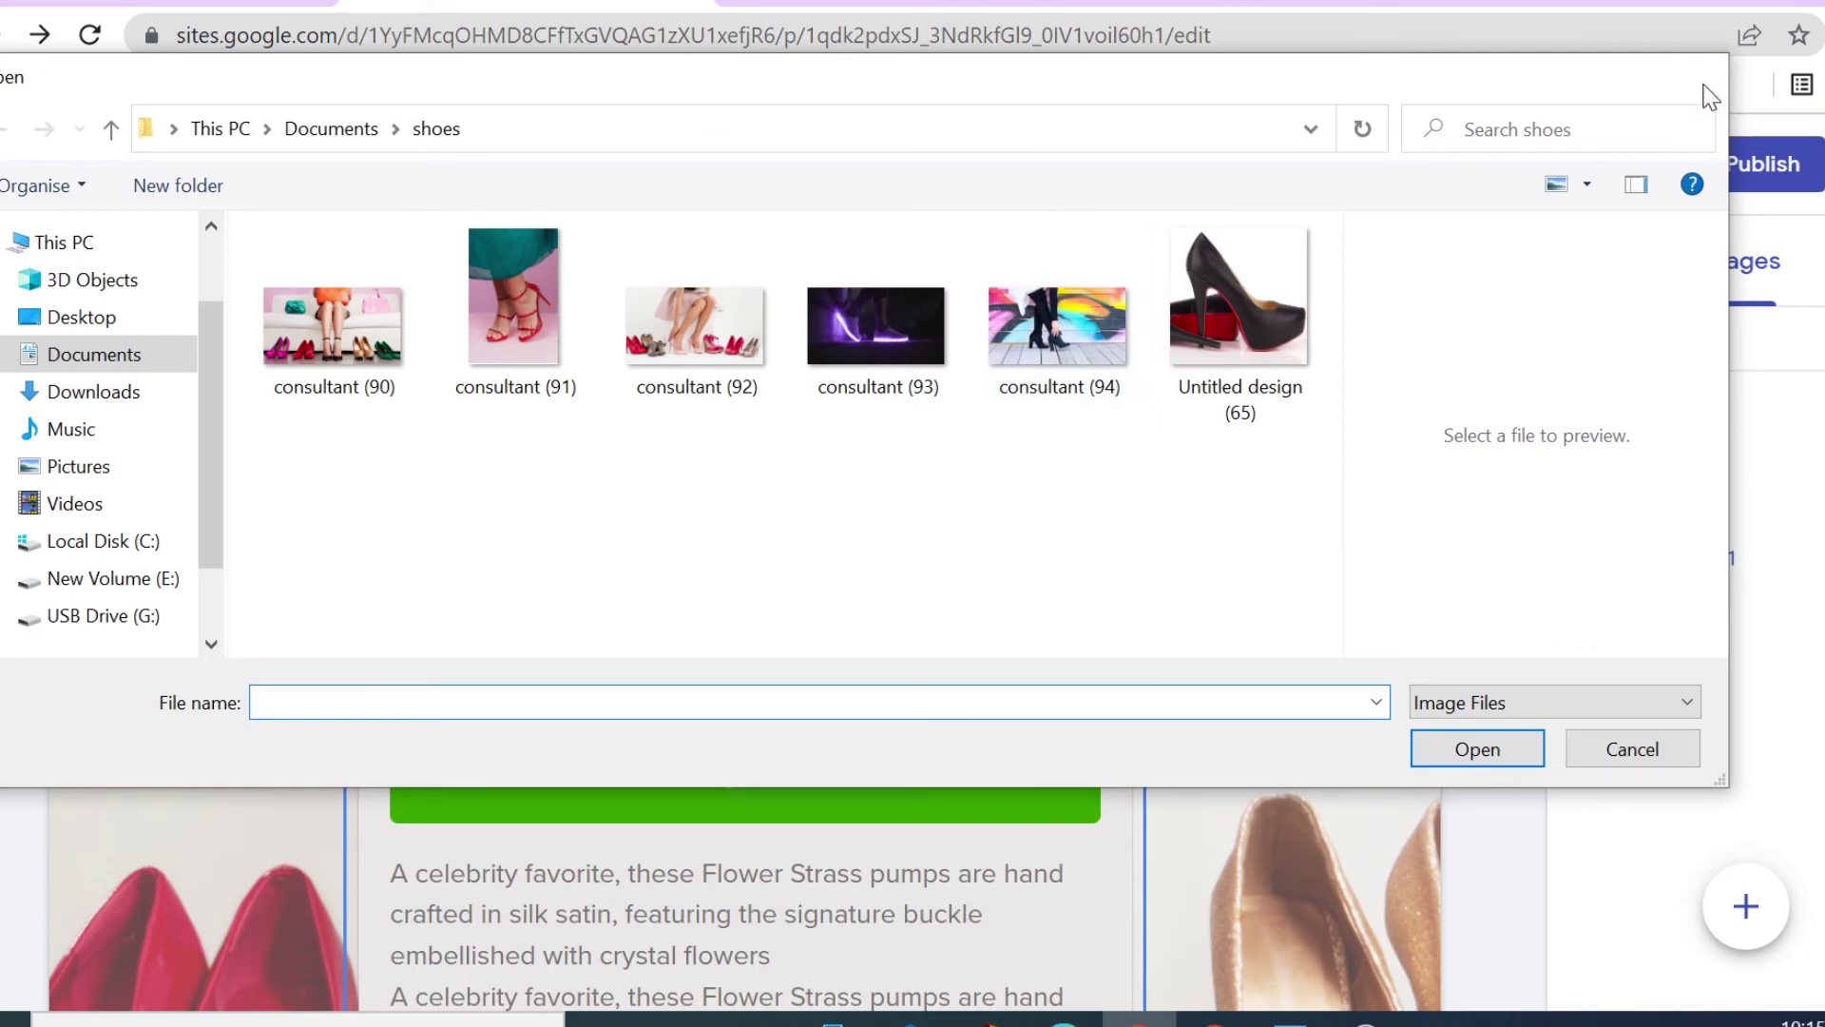
{"action": "left_click", "coordinate": [1704, 85]}
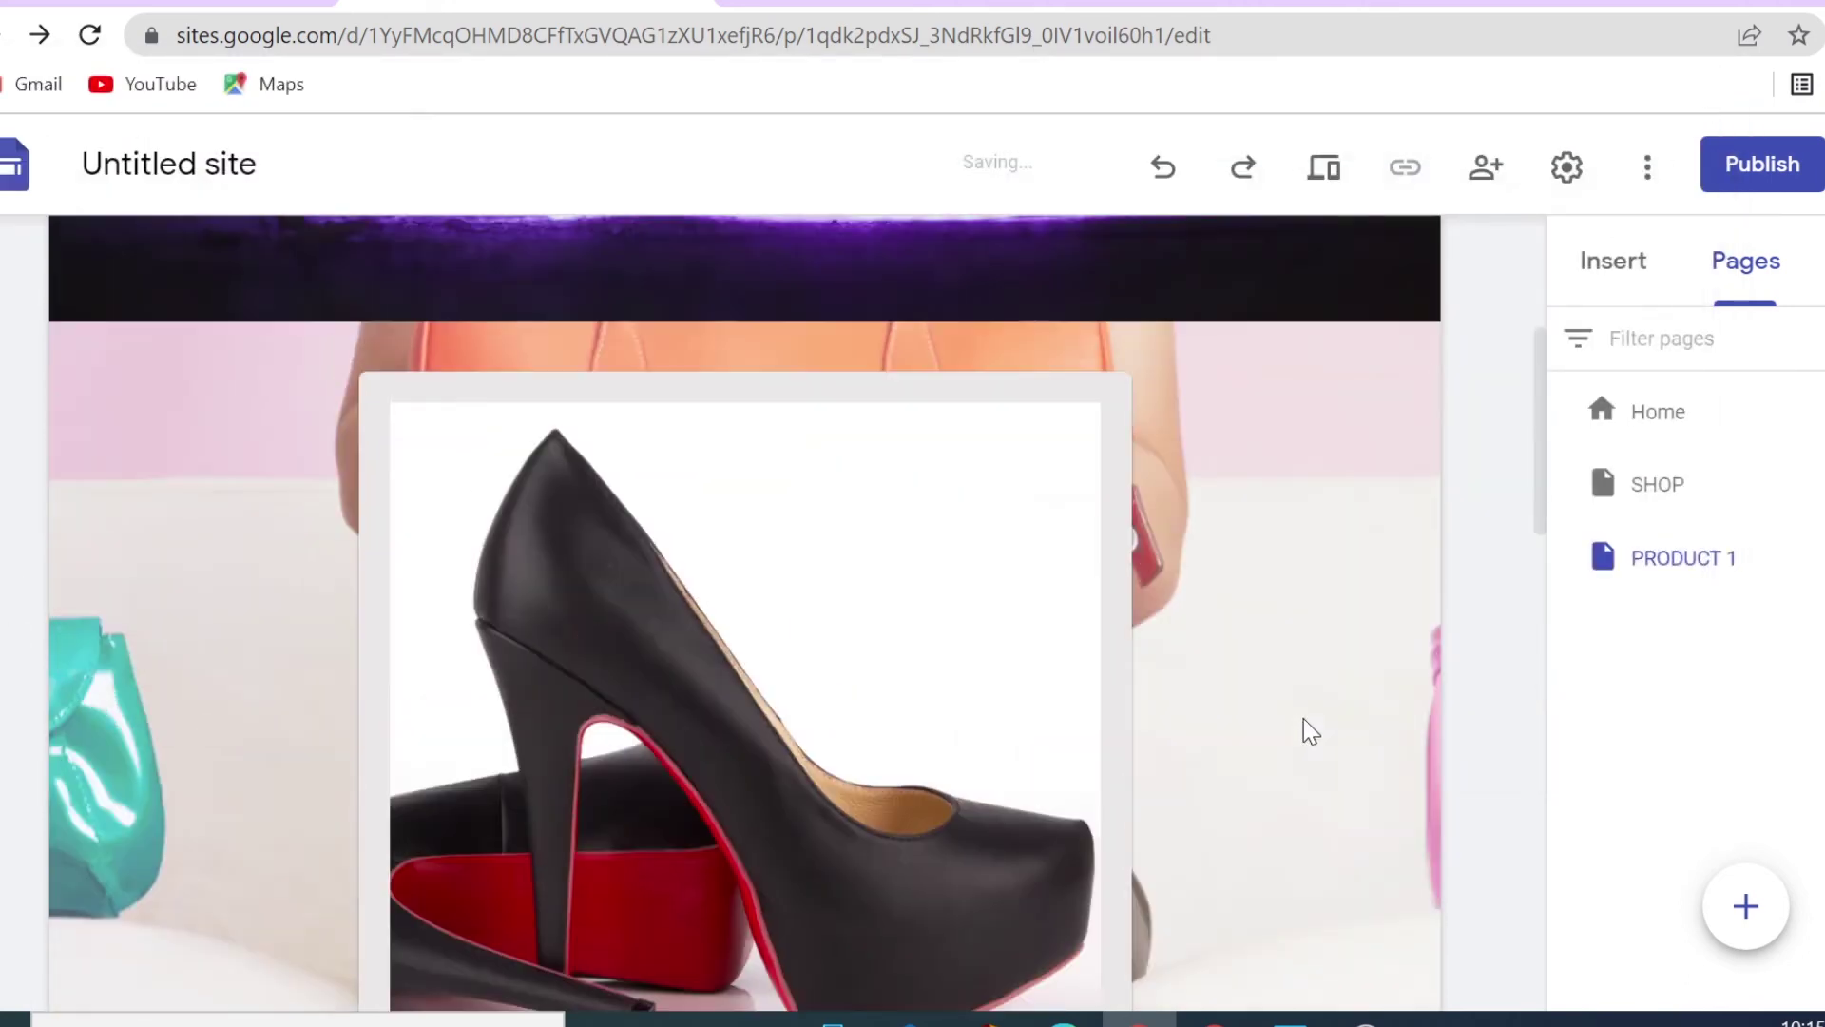
{"action": "scroll", "coordinate": [1274, 732], "scroll_direction": "up", "scroll_amount": 5}
Switch to Canva and look through its template gallery, then the design editor's heels photos and other asset categories
{"action": "left_click", "coordinate": [1215, 1019]}
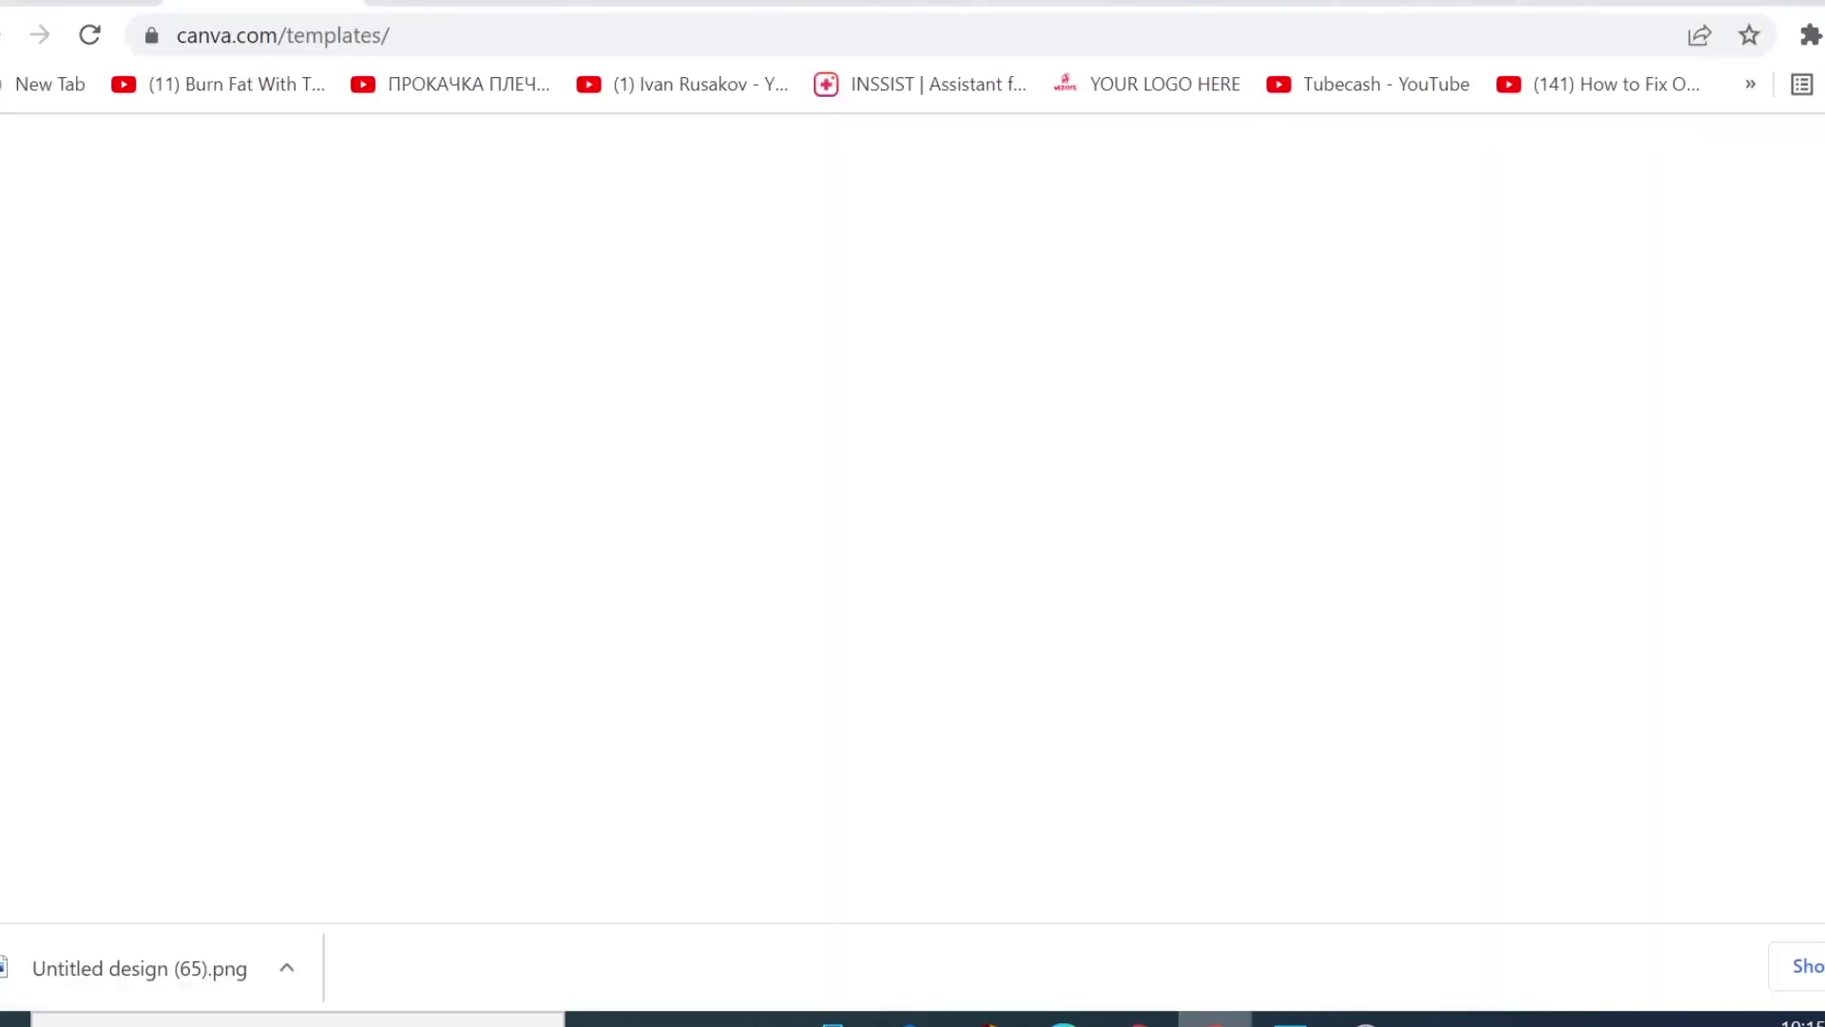
{"action": "scroll", "coordinate": [1385, 595], "scroll_direction": "down", "scroll_amount": 15}
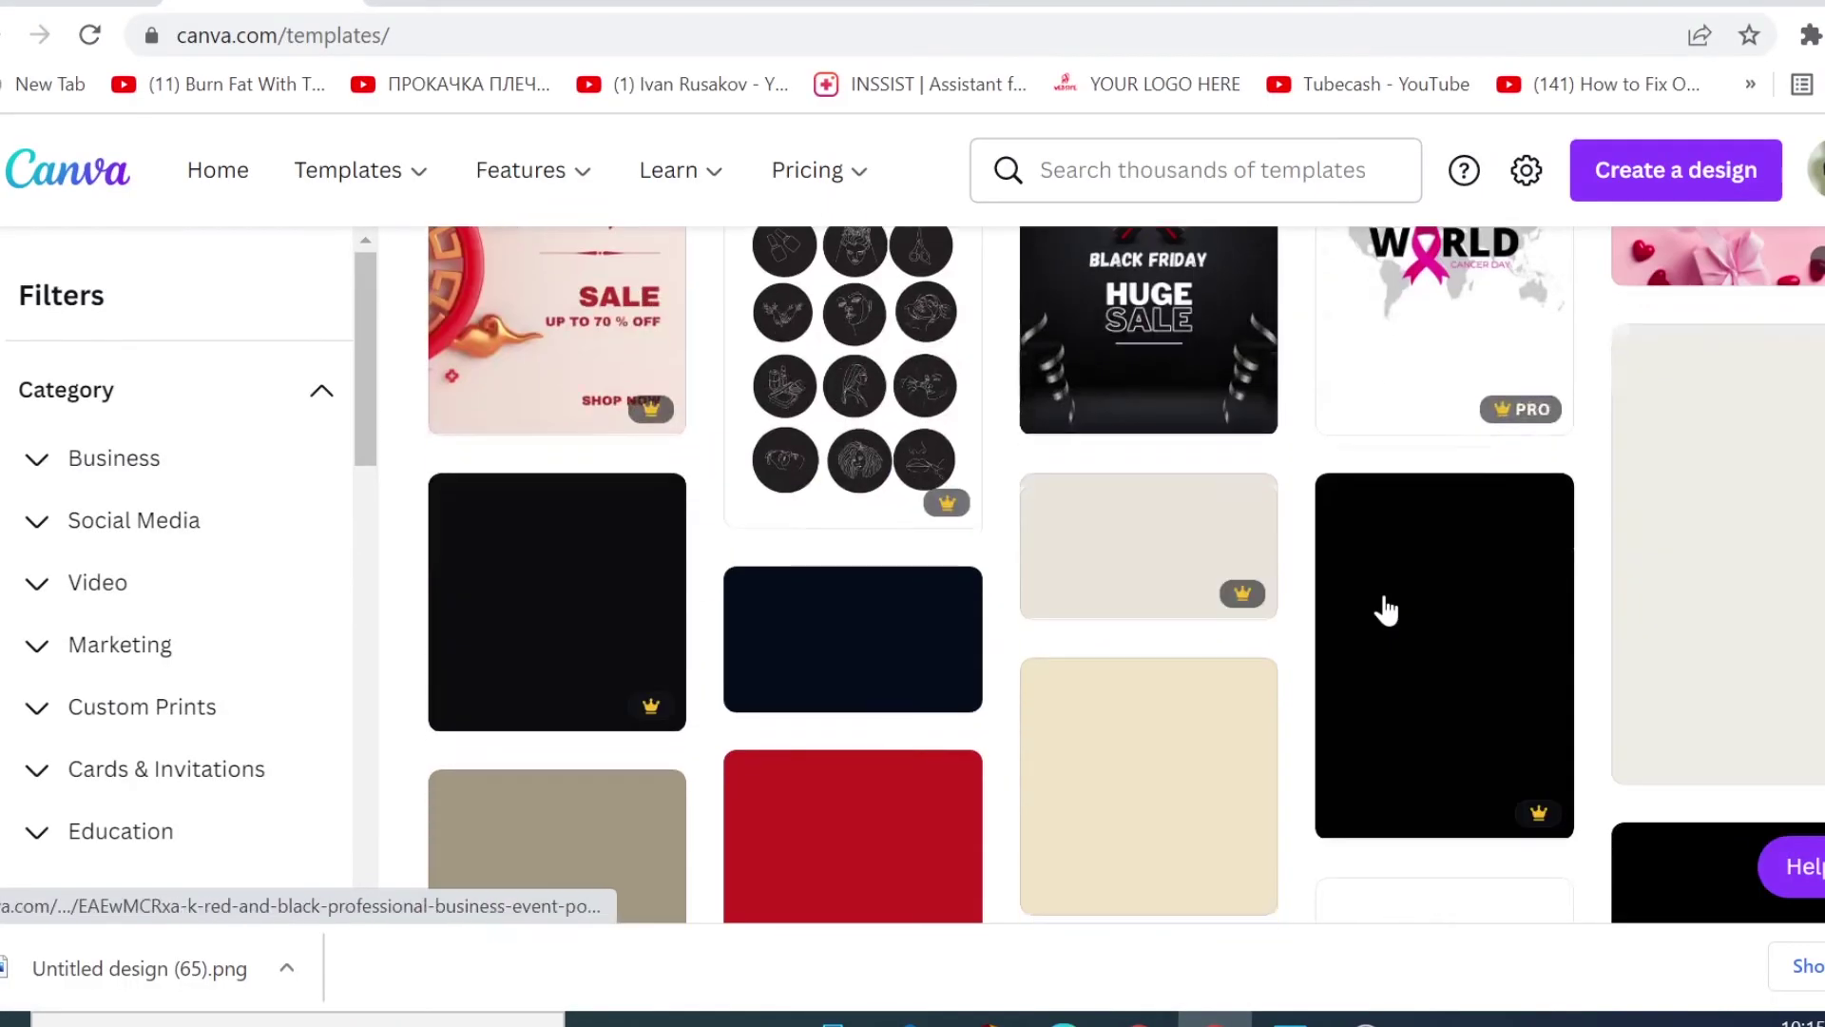
{"action": "scroll", "coordinate": [1397, 608], "scroll_direction": "down", "scroll_amount": 5}
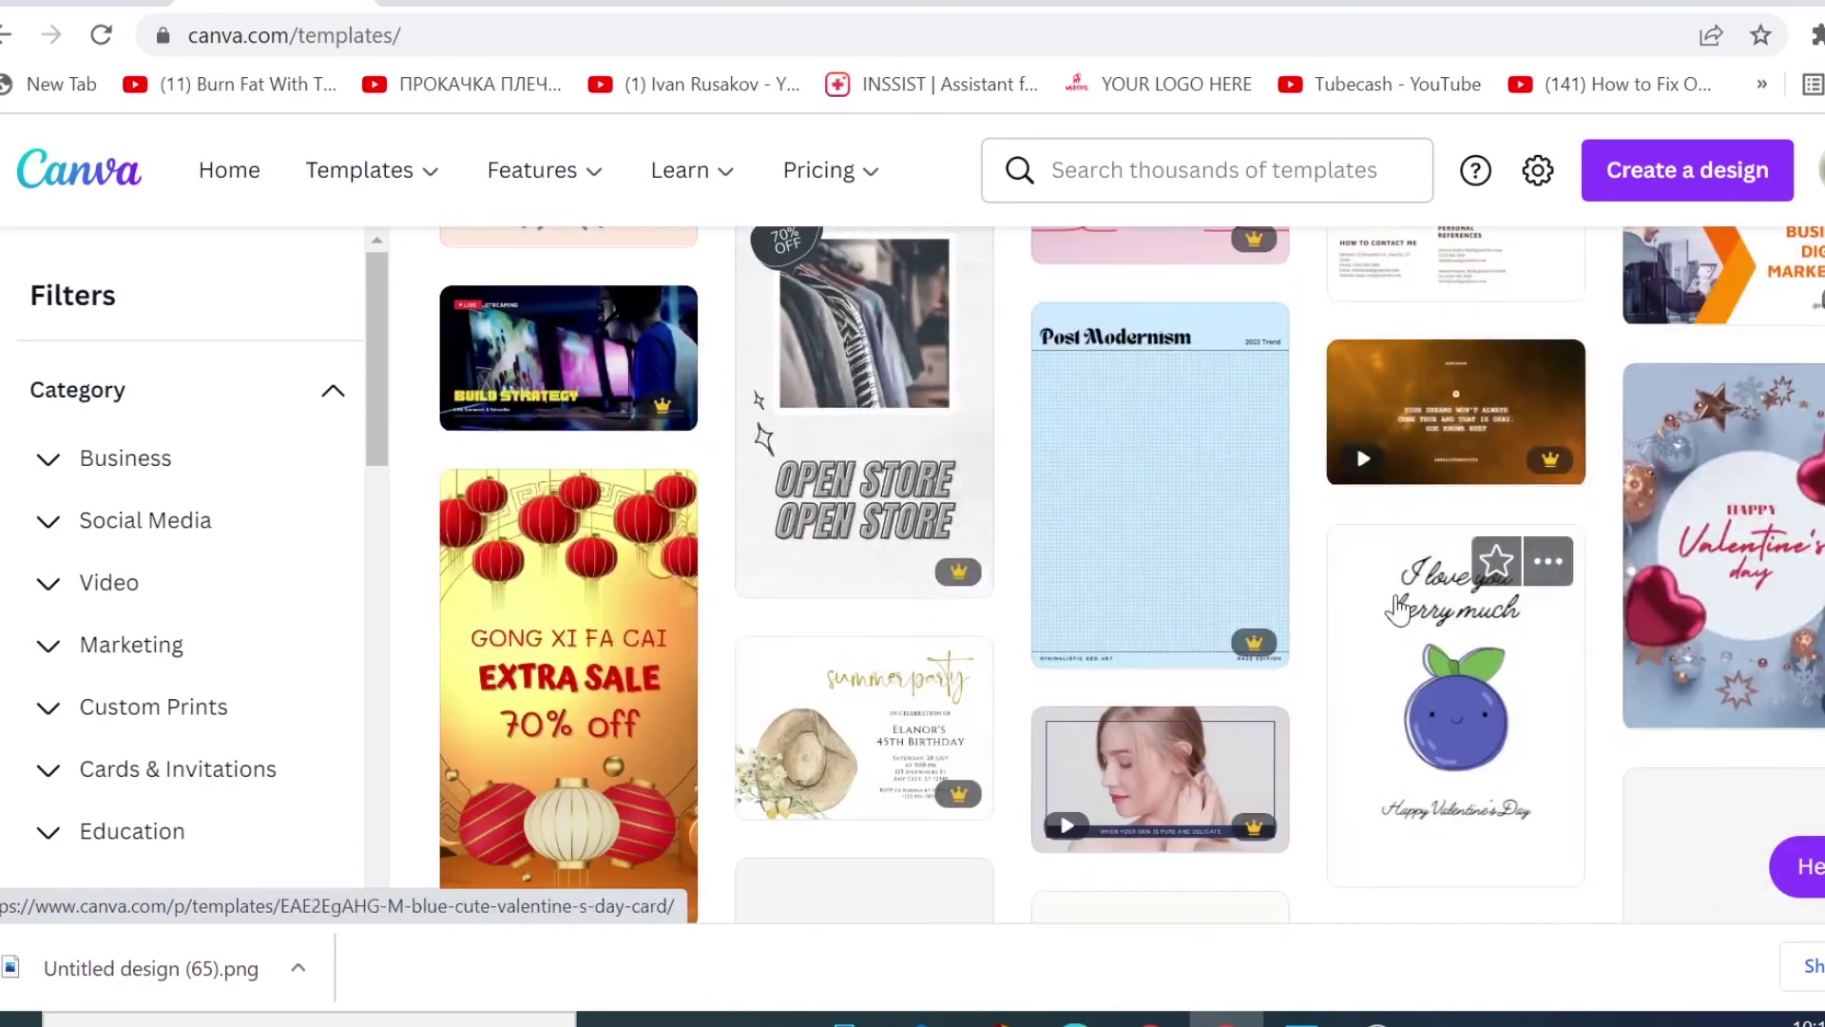
{"action": "scroll", "coordinate": [1397, 608], "scroll_direction": "down", "scroll_amount": 5}
{"action": "scroll", "coordinate": [1397, 611], "scroll_direction": "down", "scroll_amount": 3}
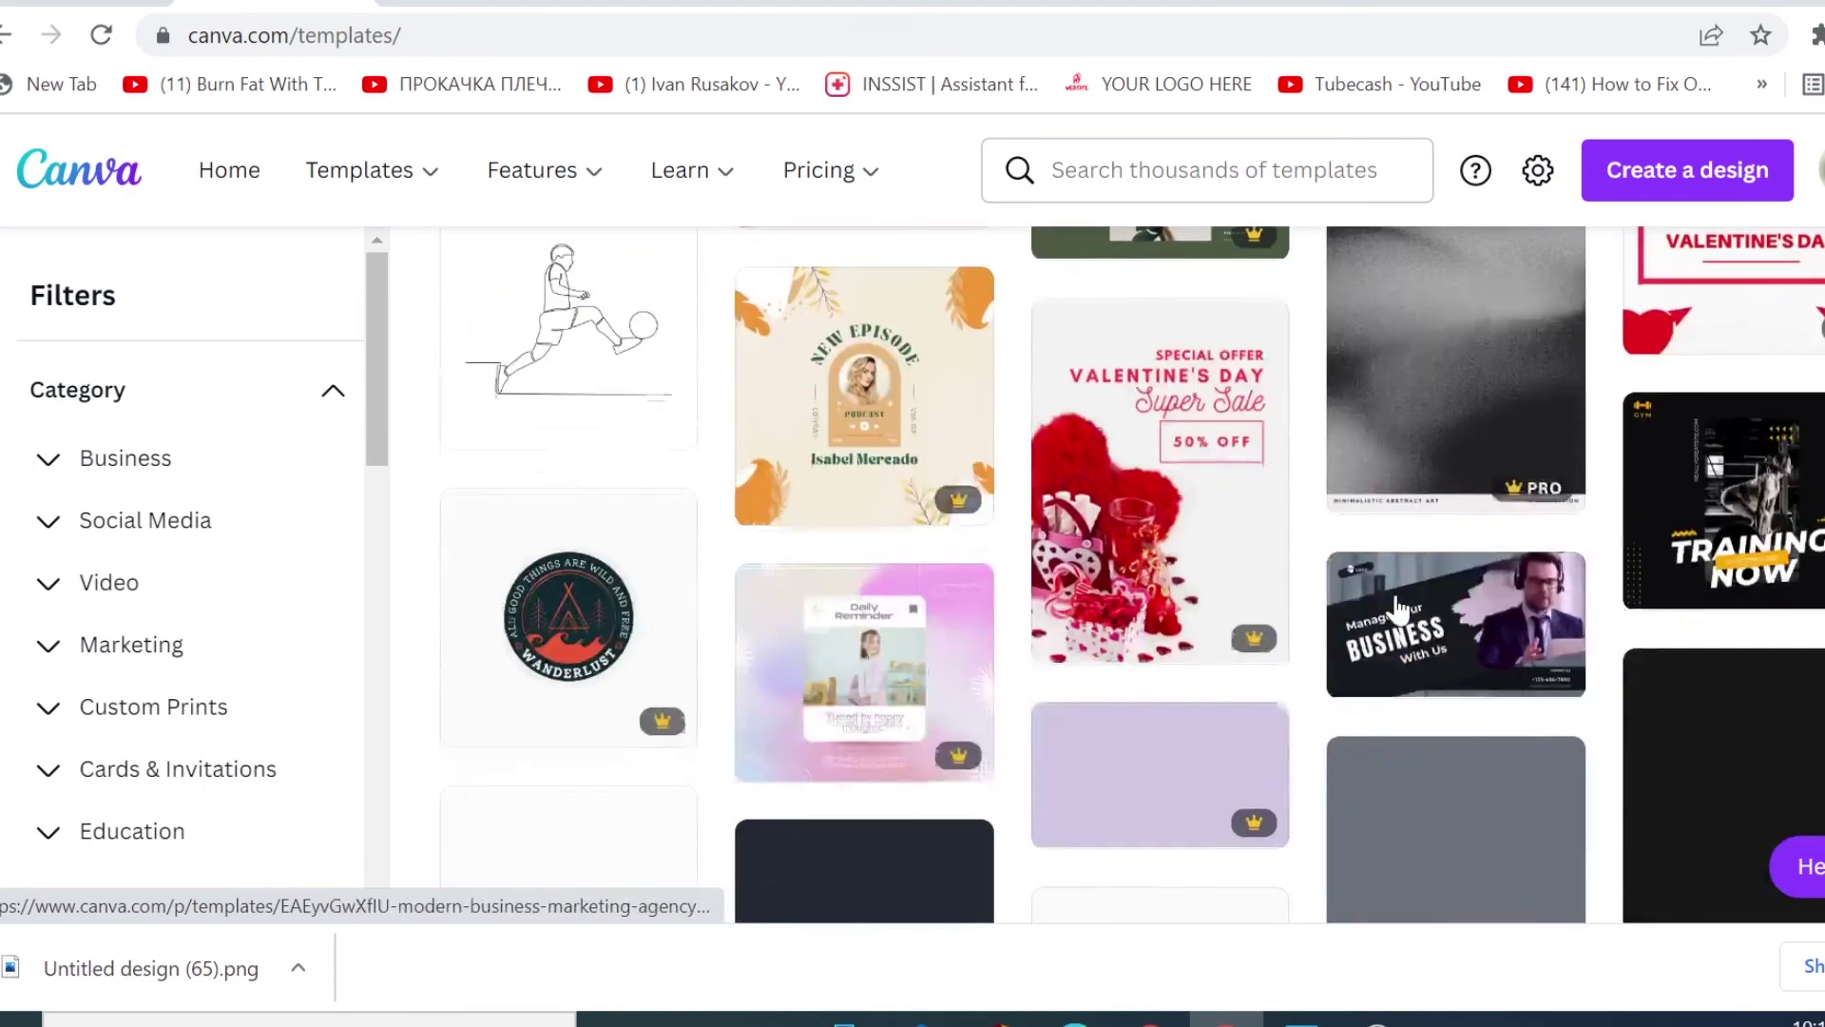
{"action": "left_click", "coordinate": [480, 8]}
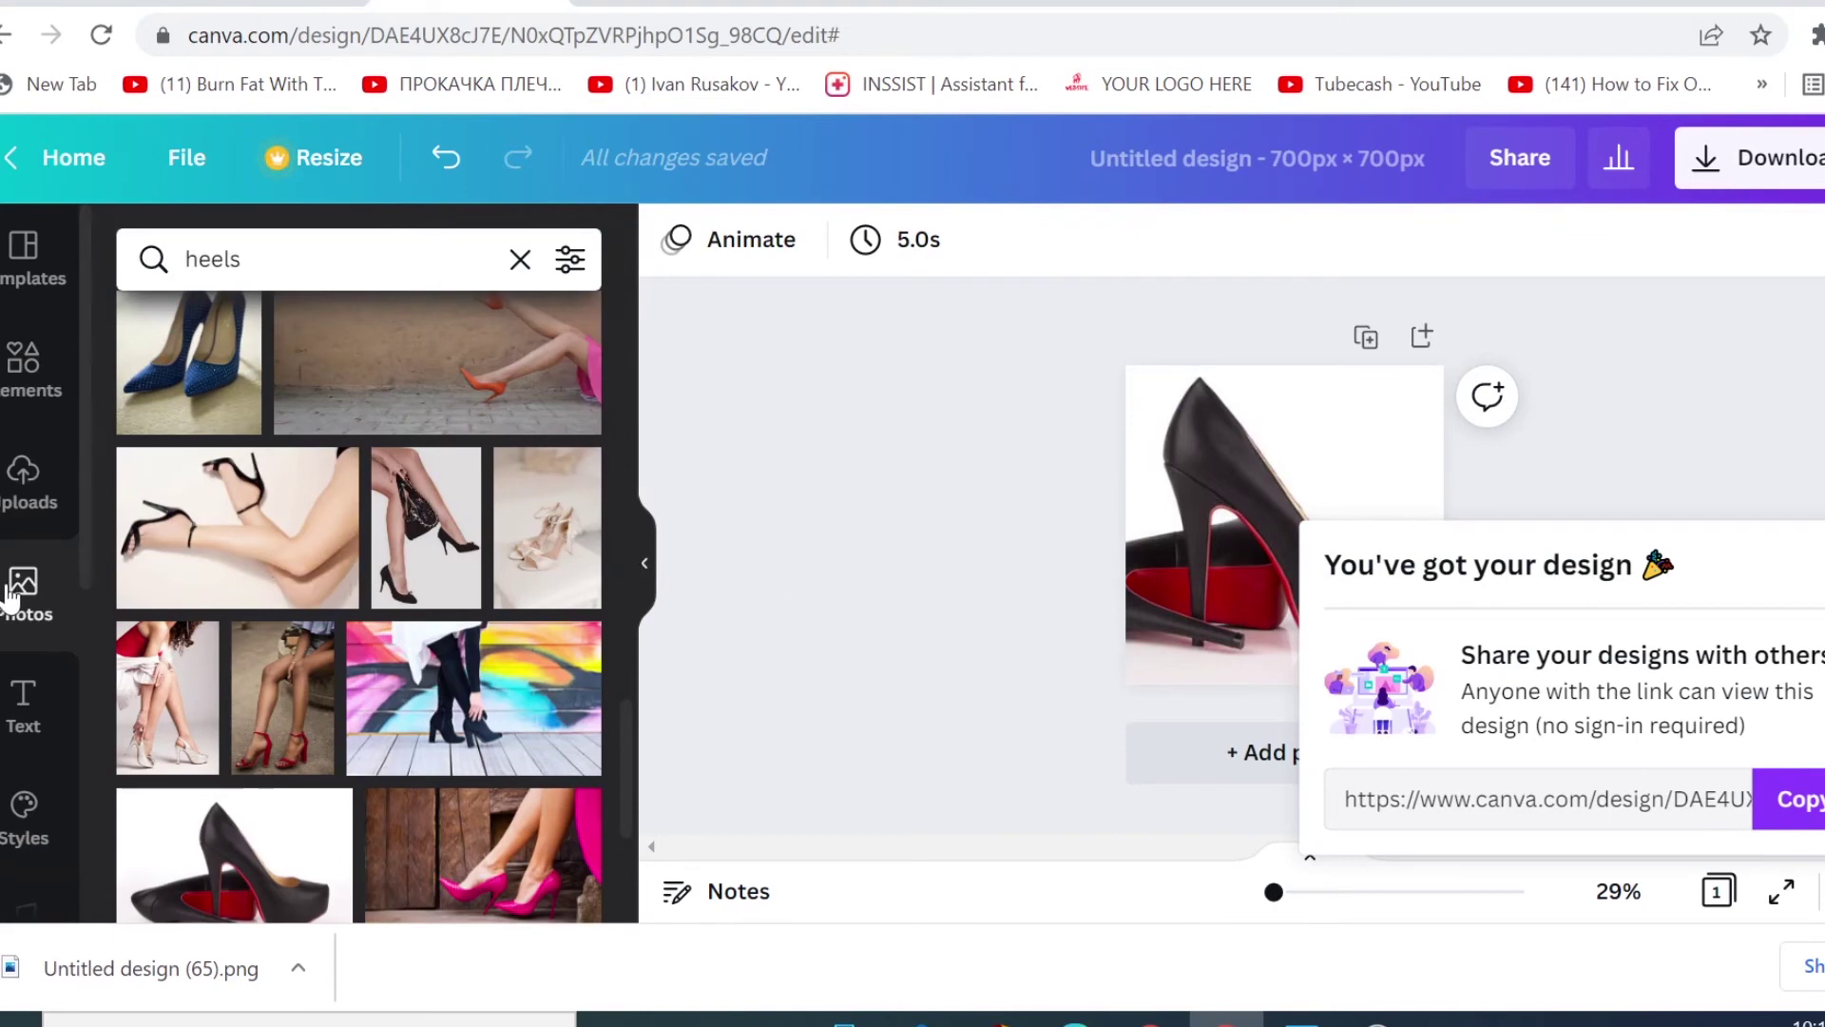
{"action": "scroll", "coordinate": [17, 583], "scroll_direction": "down", "scroll_amount": 3}
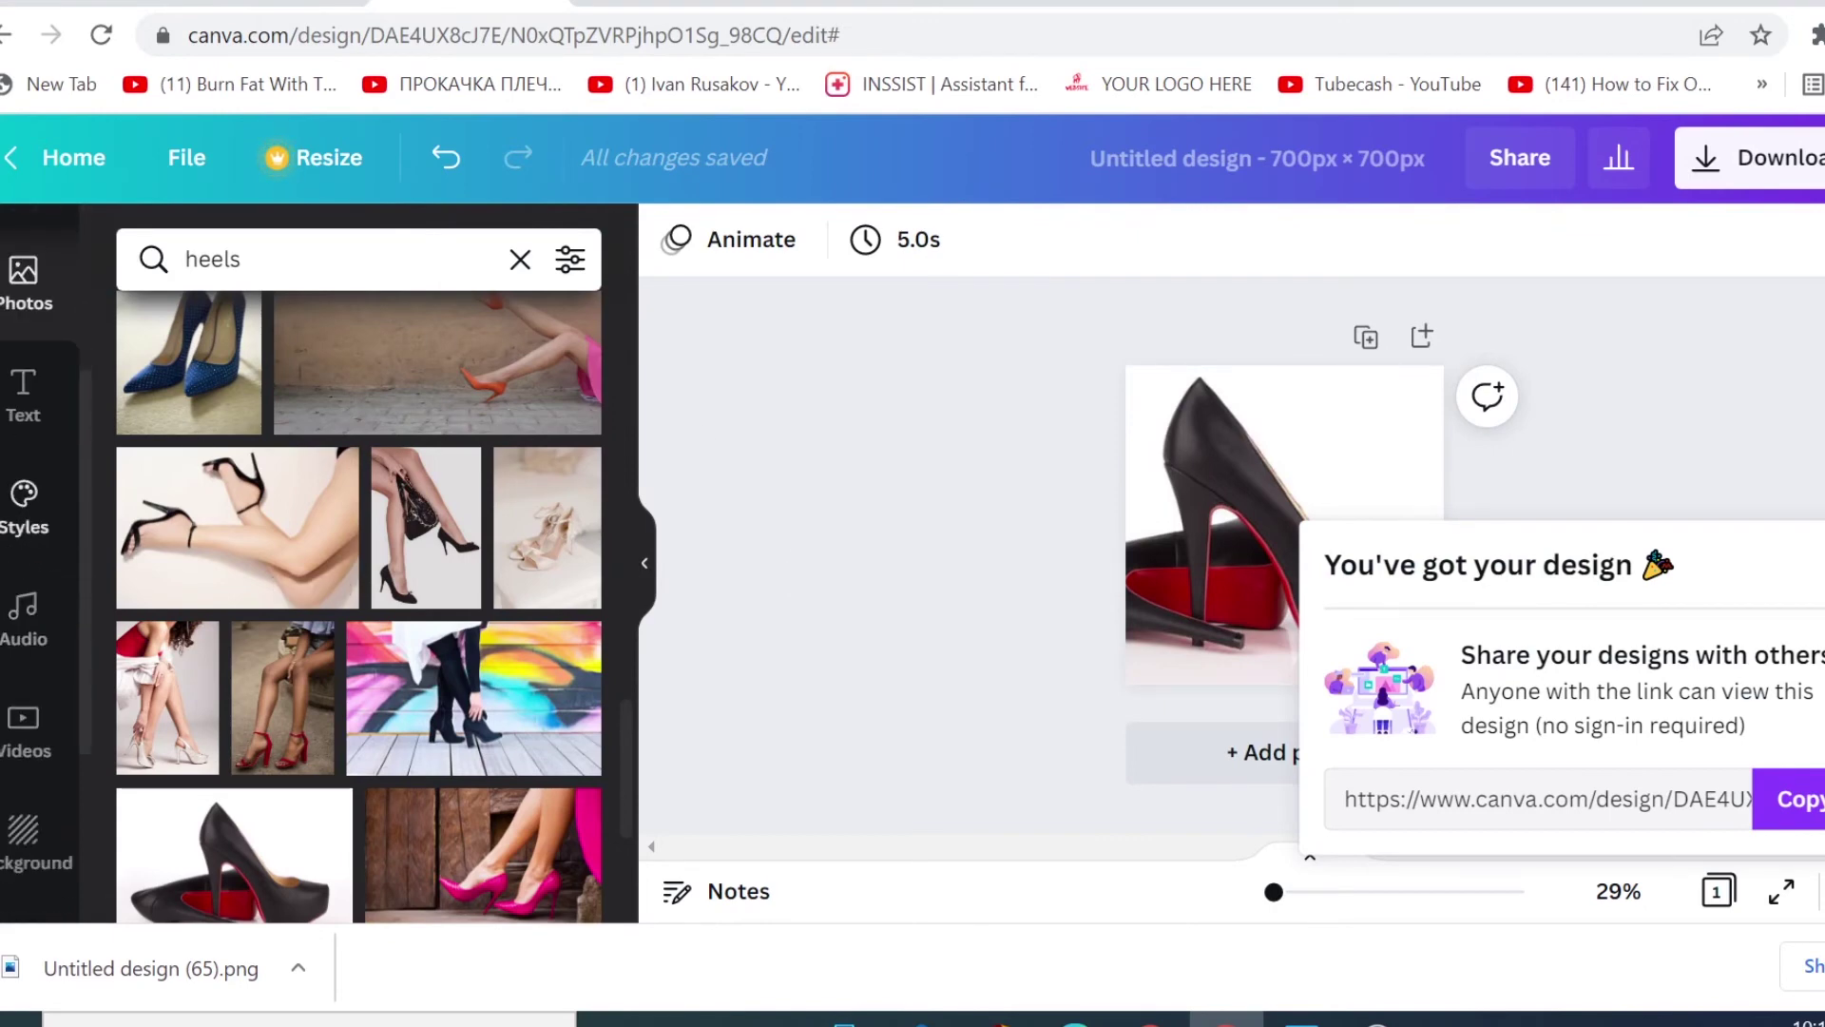
{"action": "scroll", "coordinate": [31, 751], "scroll_direction": "down", "scroll_amount": 3}
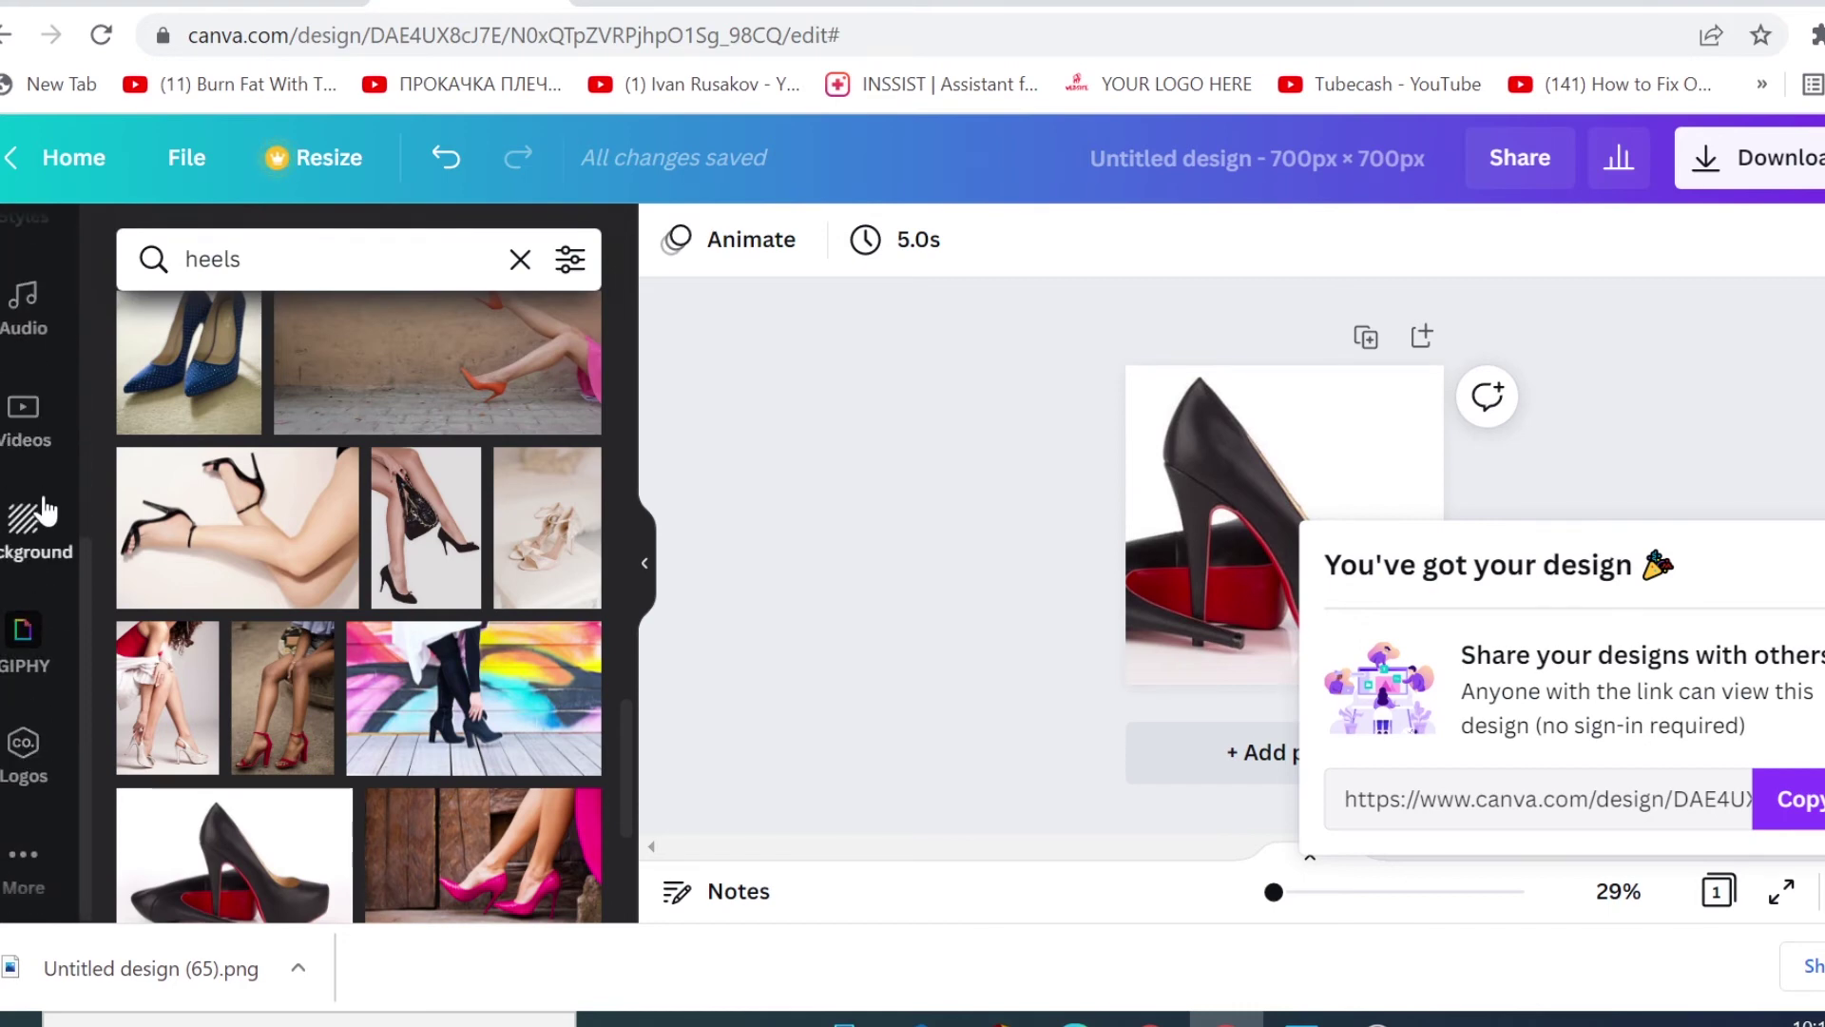
{"action": "scroll", "coordinate": [33, 609], "scroll_direction": "up", "scroll_amount": 6}
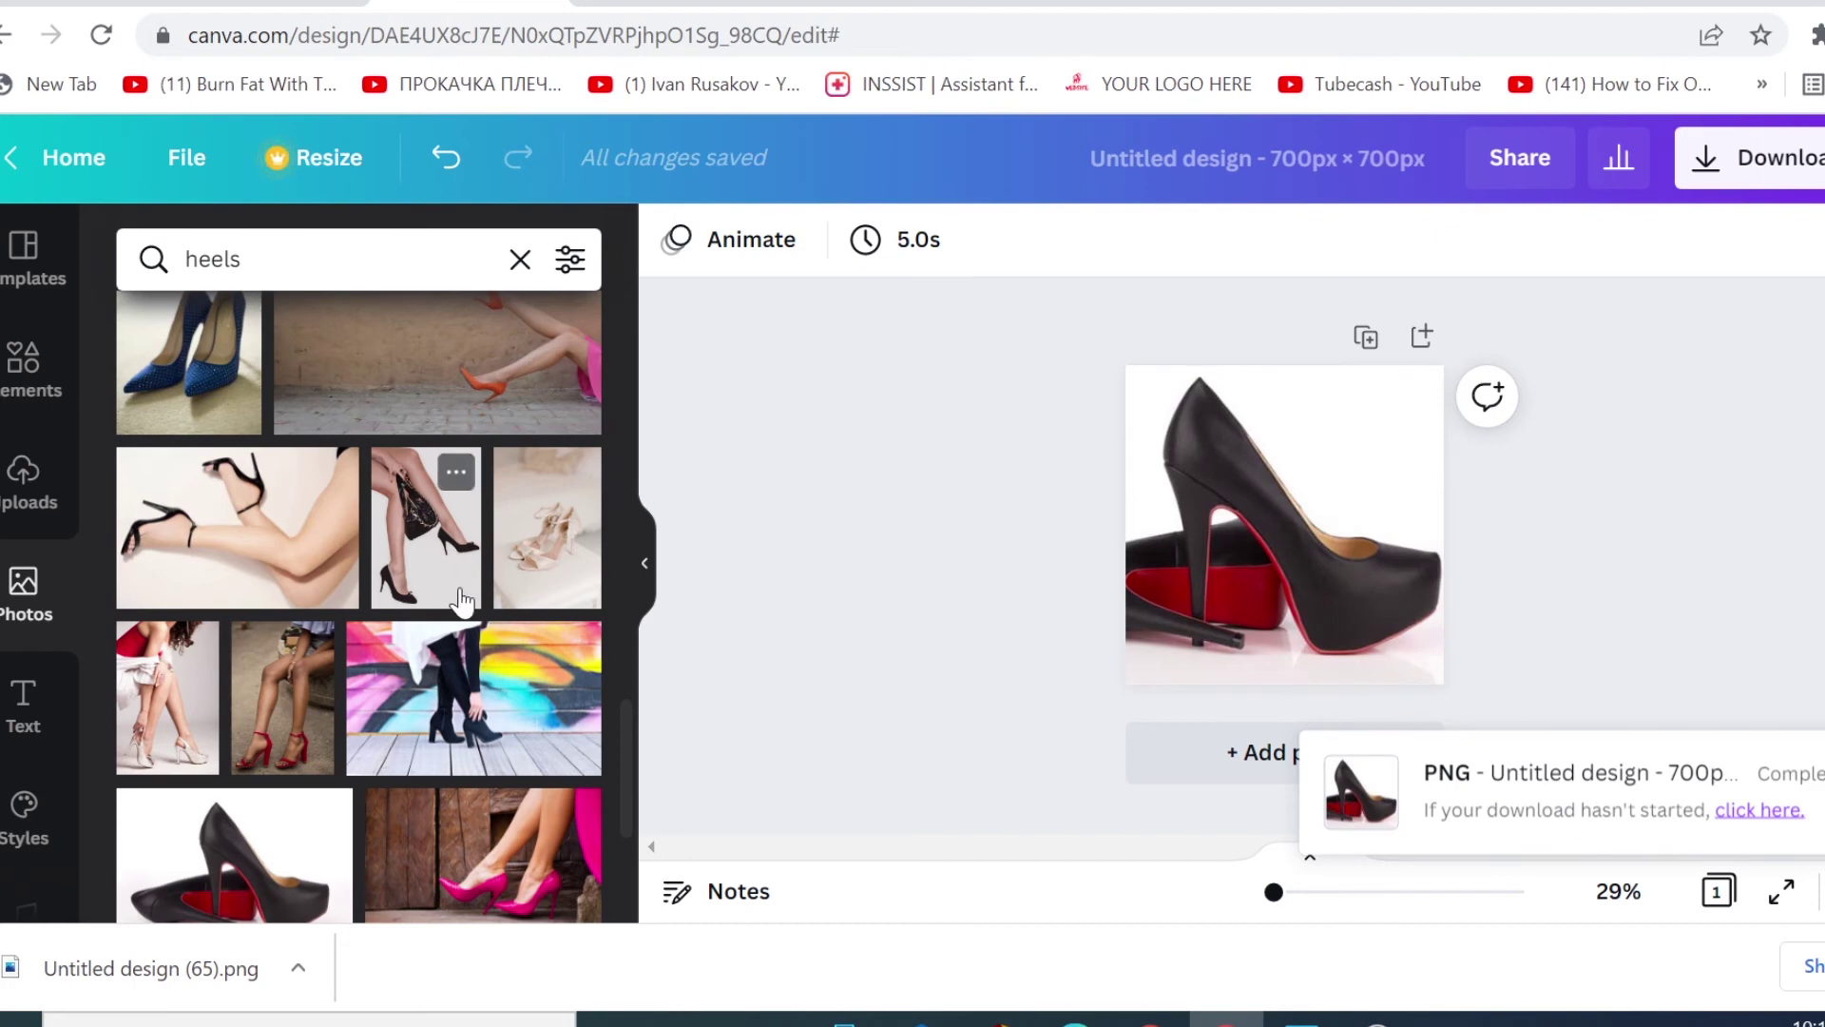
Switch back to the Google Sites editor and publish the site with the web address fashiondesignershoes
{"action": "scroll", "coordinate": [463, 601], "scroll_direction": "down", "scroll_amount": 2}
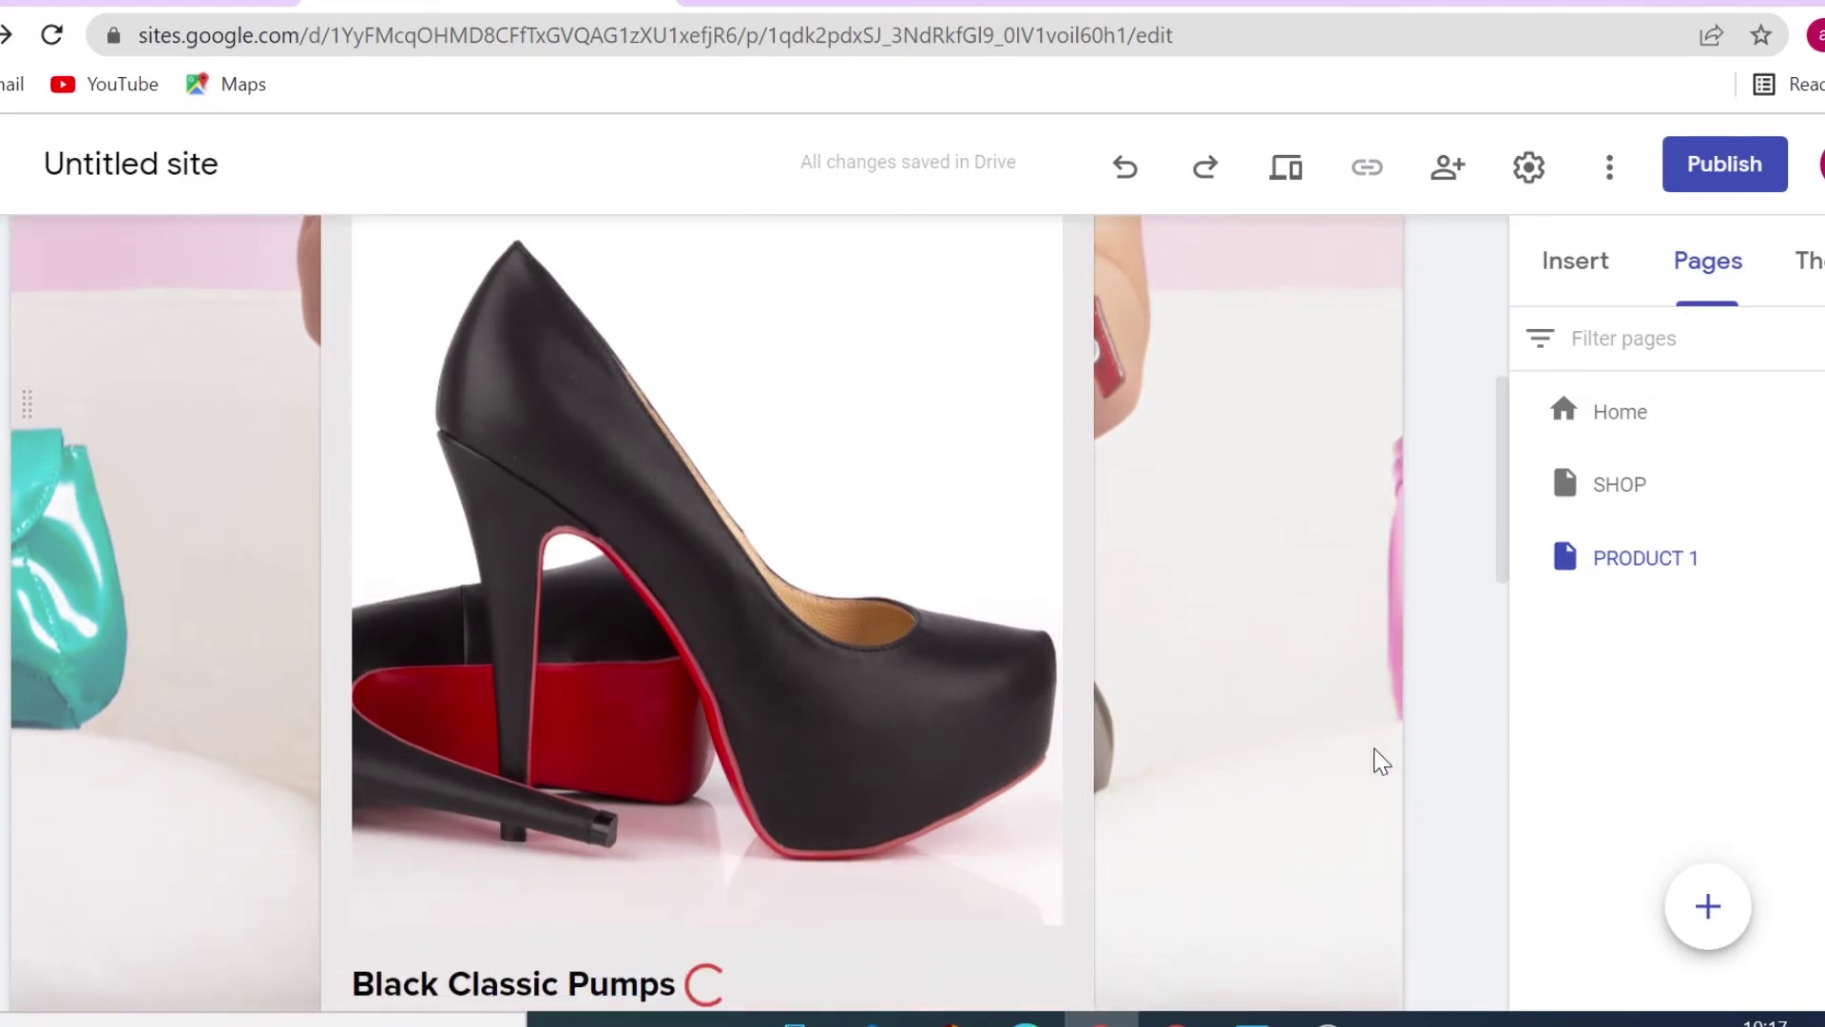
{"action": "scroll", "coordinate": [1381, 761], "scroll_direction": "down", "scroll_amount": 2}
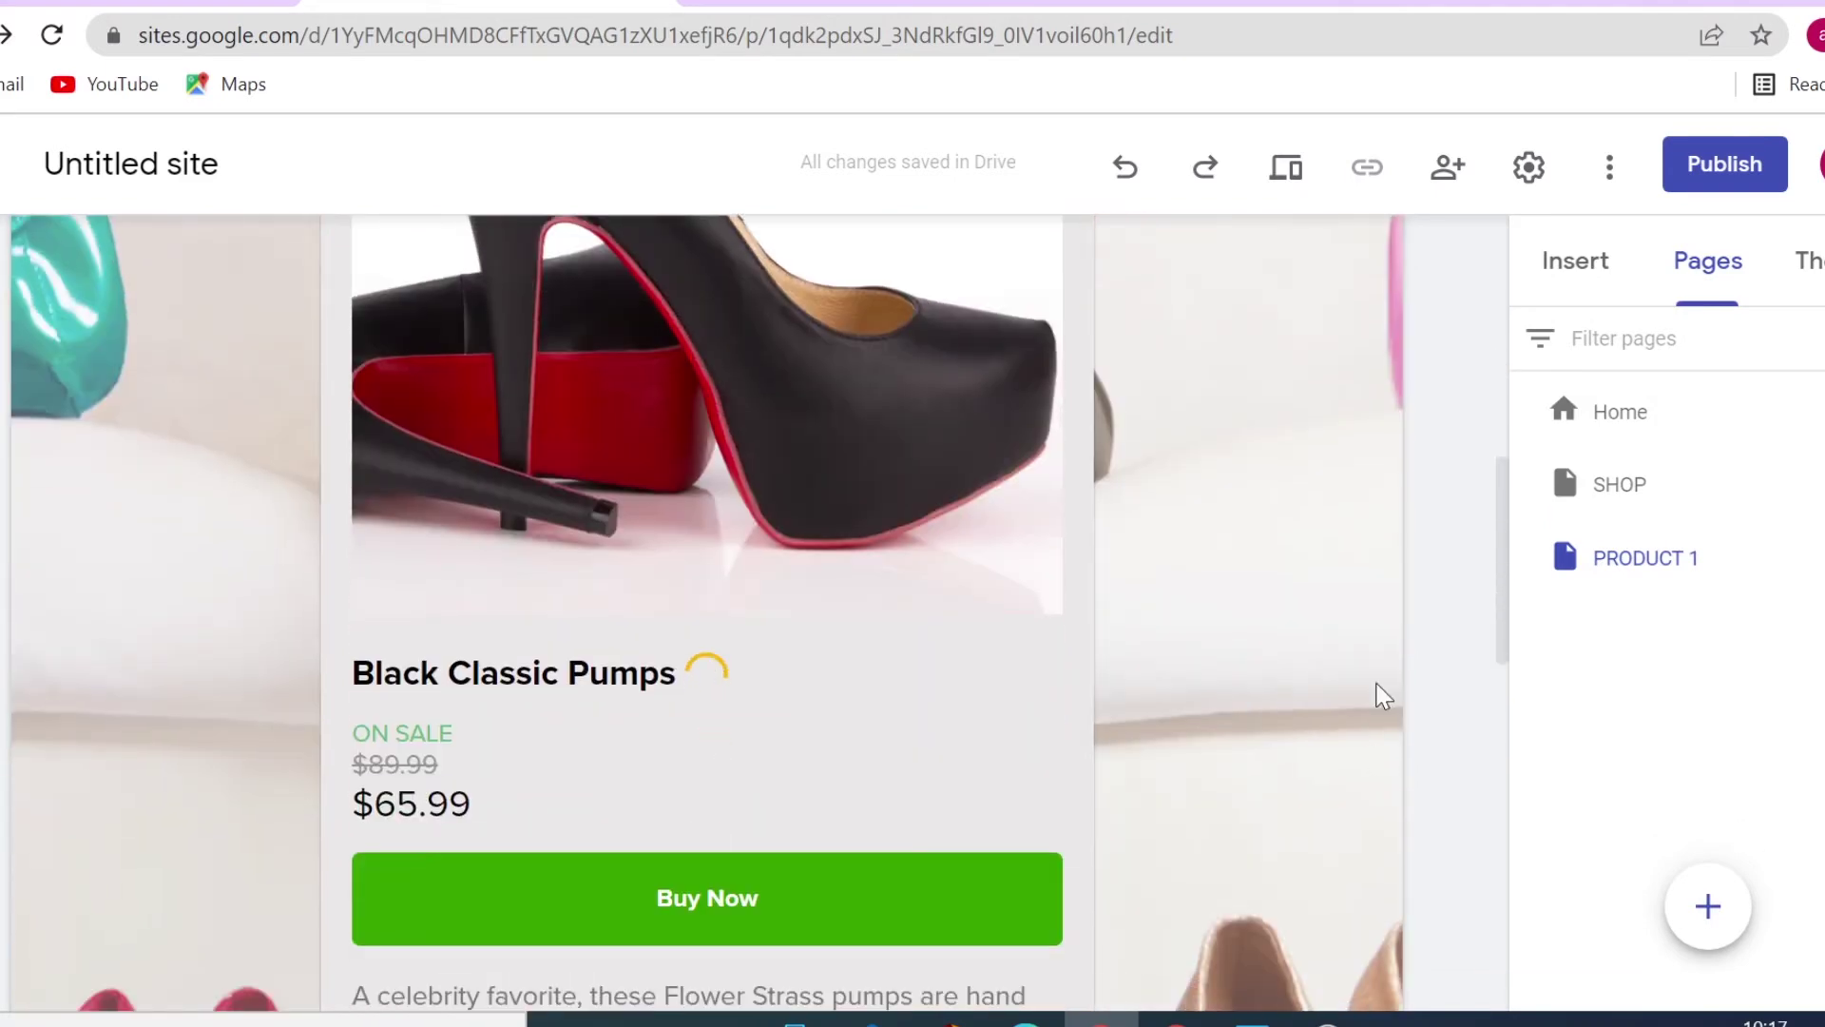
{"action": "left_click", "coordinate": [1717, 171]}
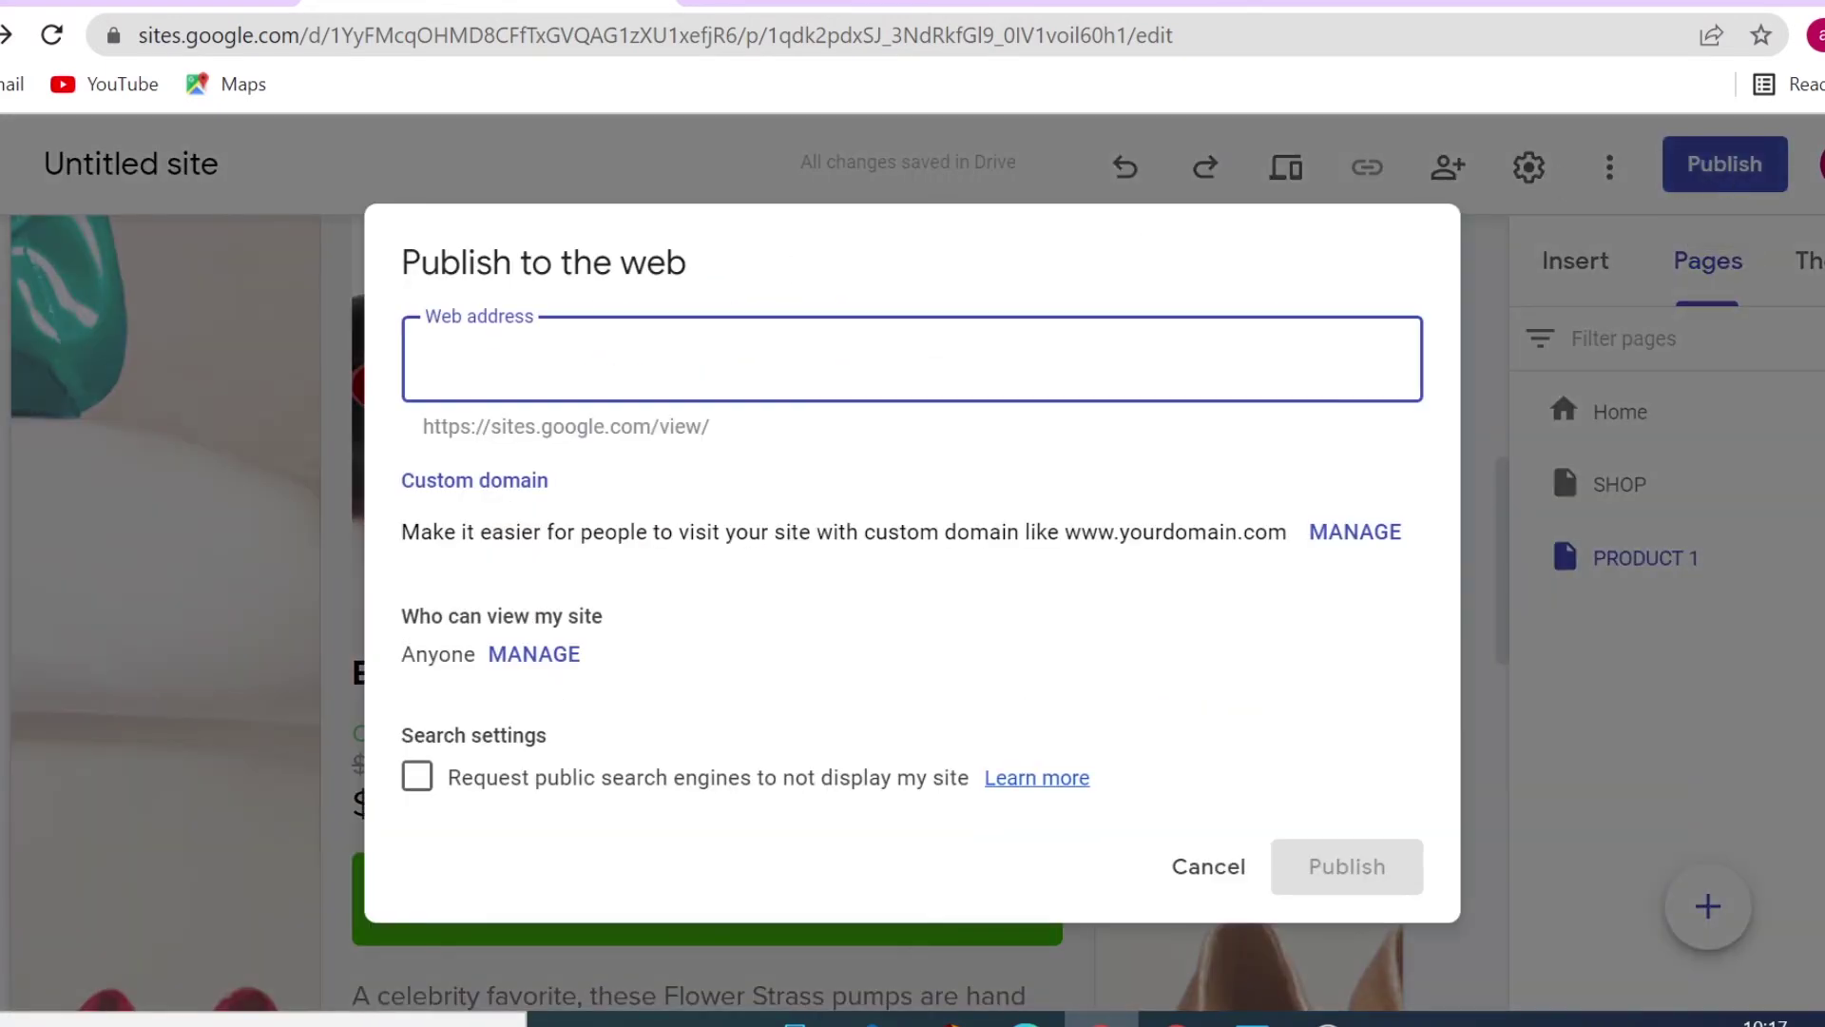
{"action": "type", "text": "fashiondes"}
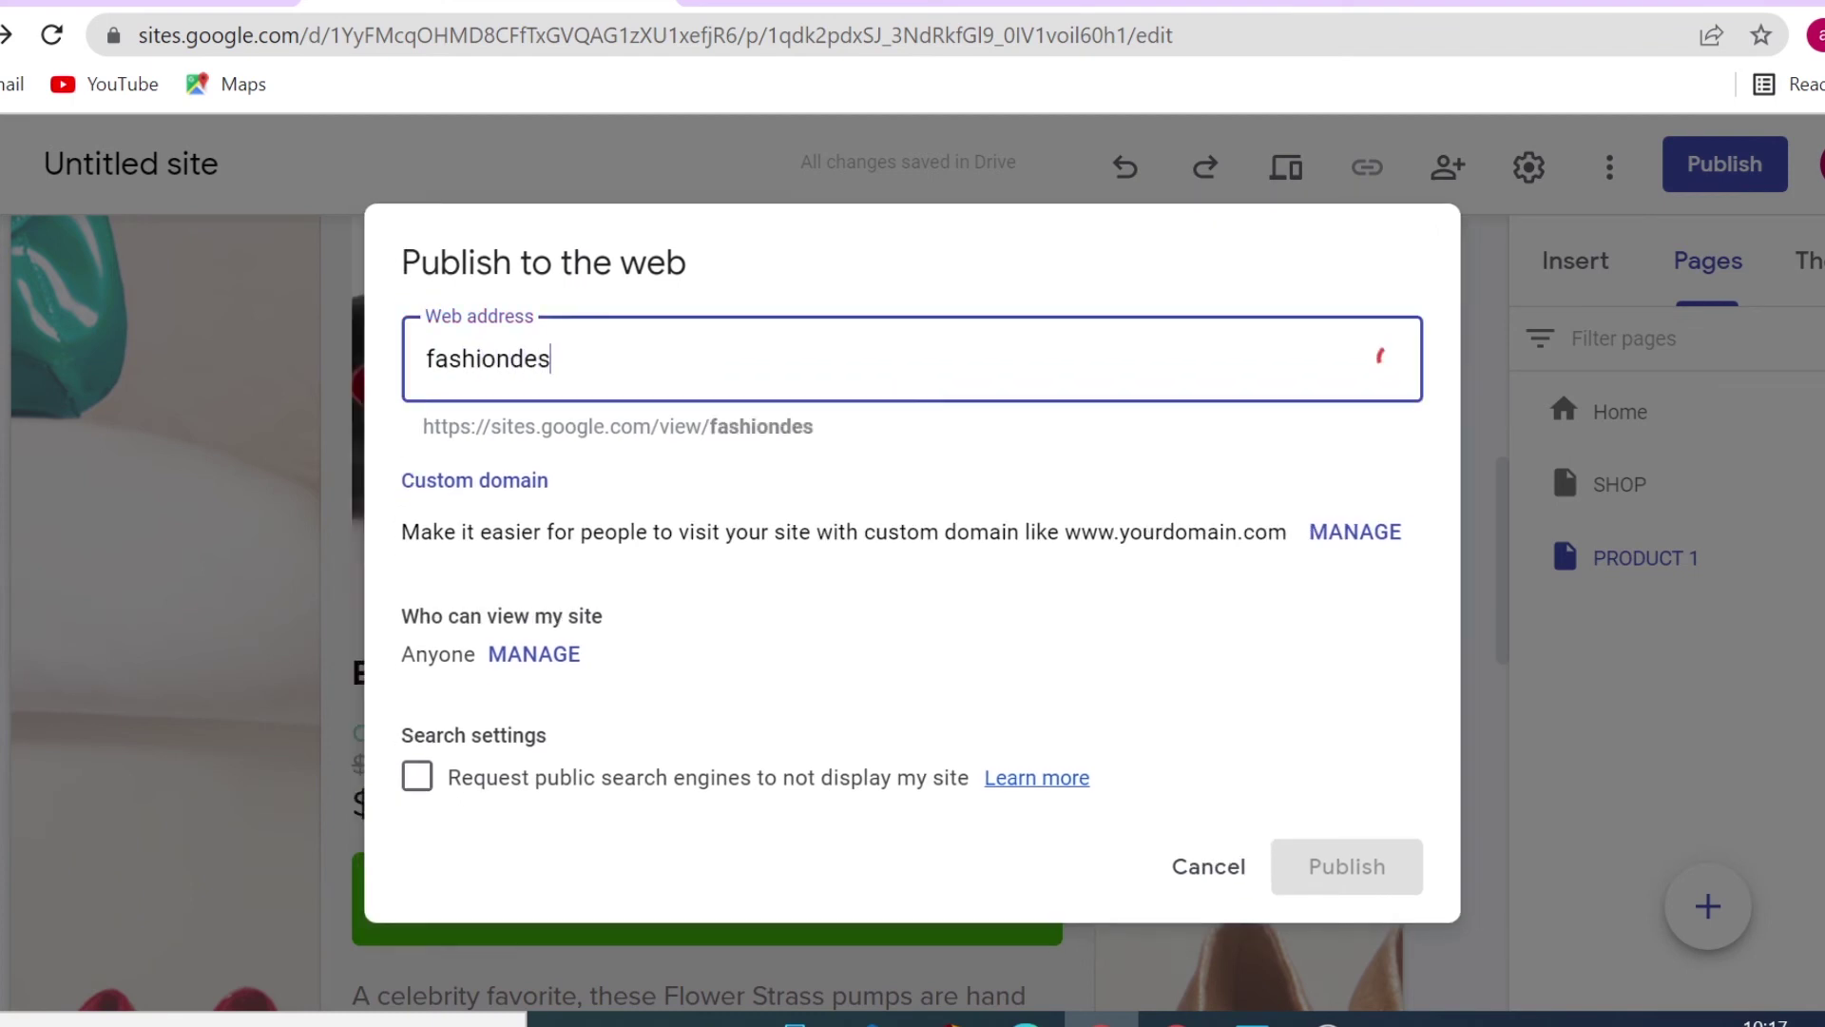
{"action": "type", "text": "ignershoes"}
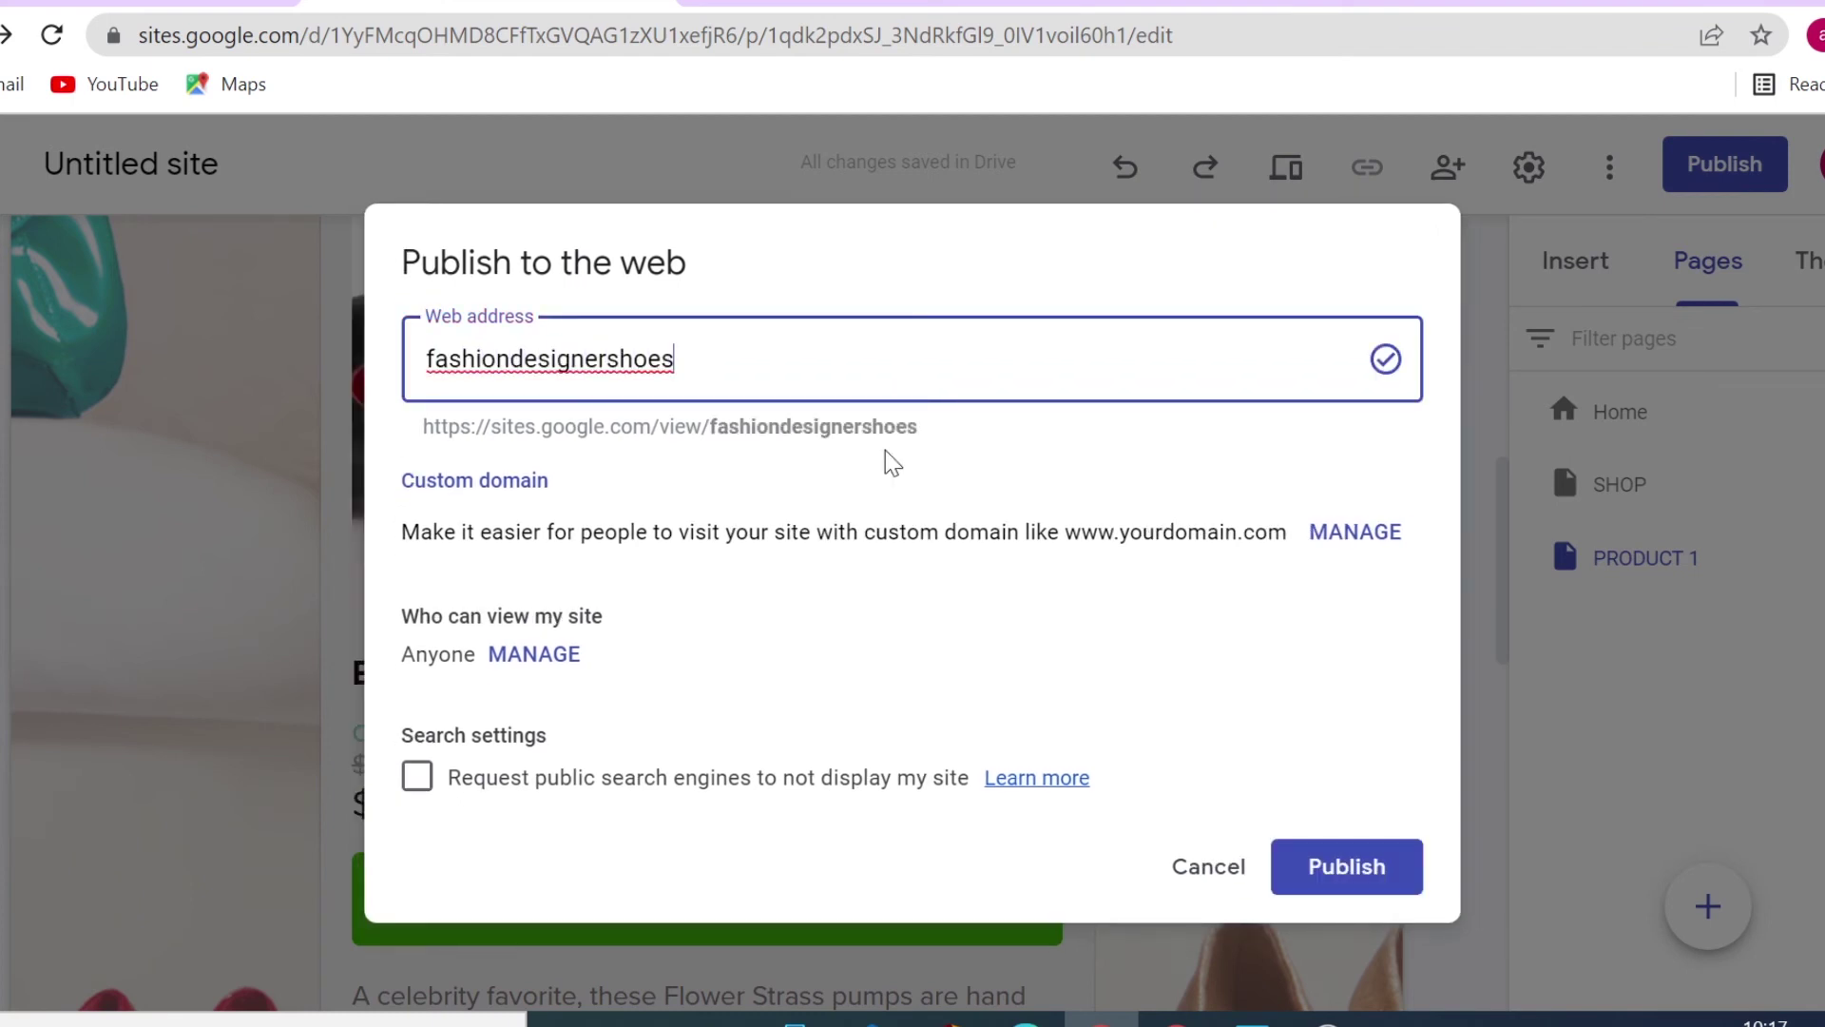
{"action": "mouse_move", "coordinate": [935, 439]}
{"action": "left_mouse_down"}
{"action": "mouse_move", "coordinate": [448, 428]}
{"action": "mouse_move", "coordinate": [958, 438]}
{"action": "mouse_move", "coordinate": [924, 463]}
{"action": "left_mouse_up"}
{"action": "left_click", "coordinate": [430, 444]}
{"action": "left_click", "coordinate": [953, 440]}
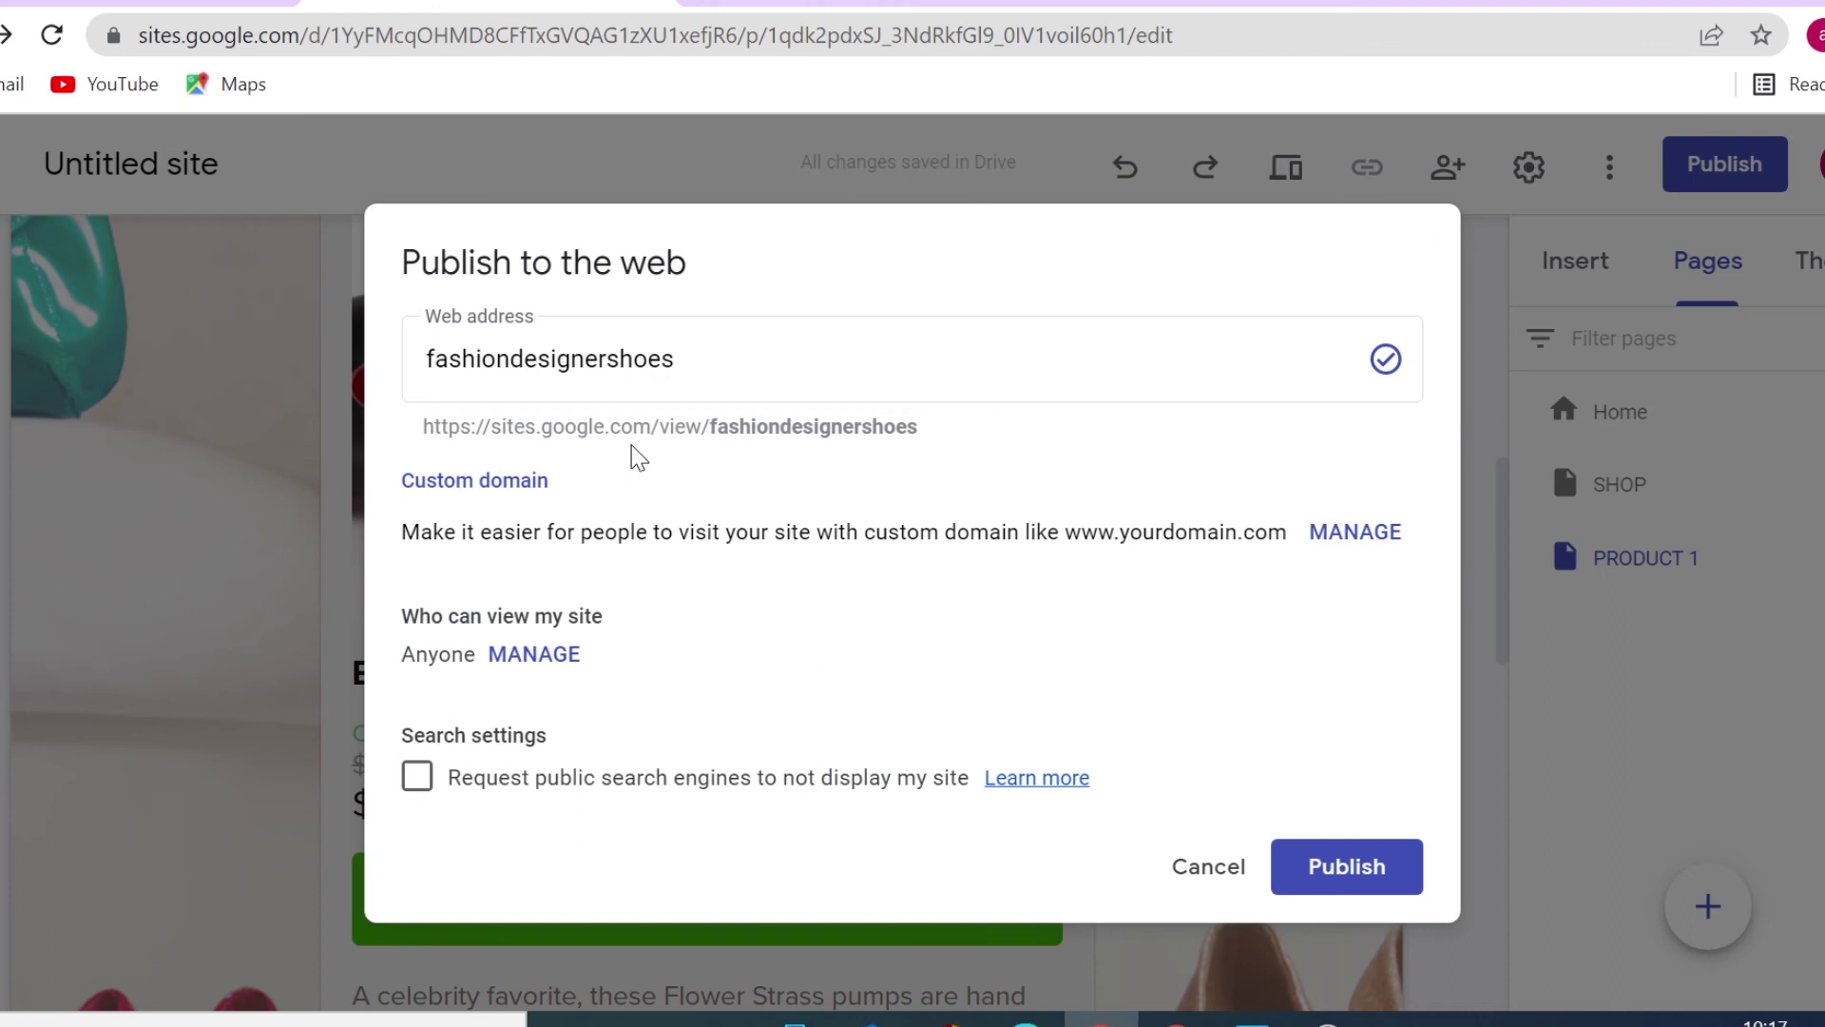
{"action": "left_click", "coordinate": [1344, 871]}
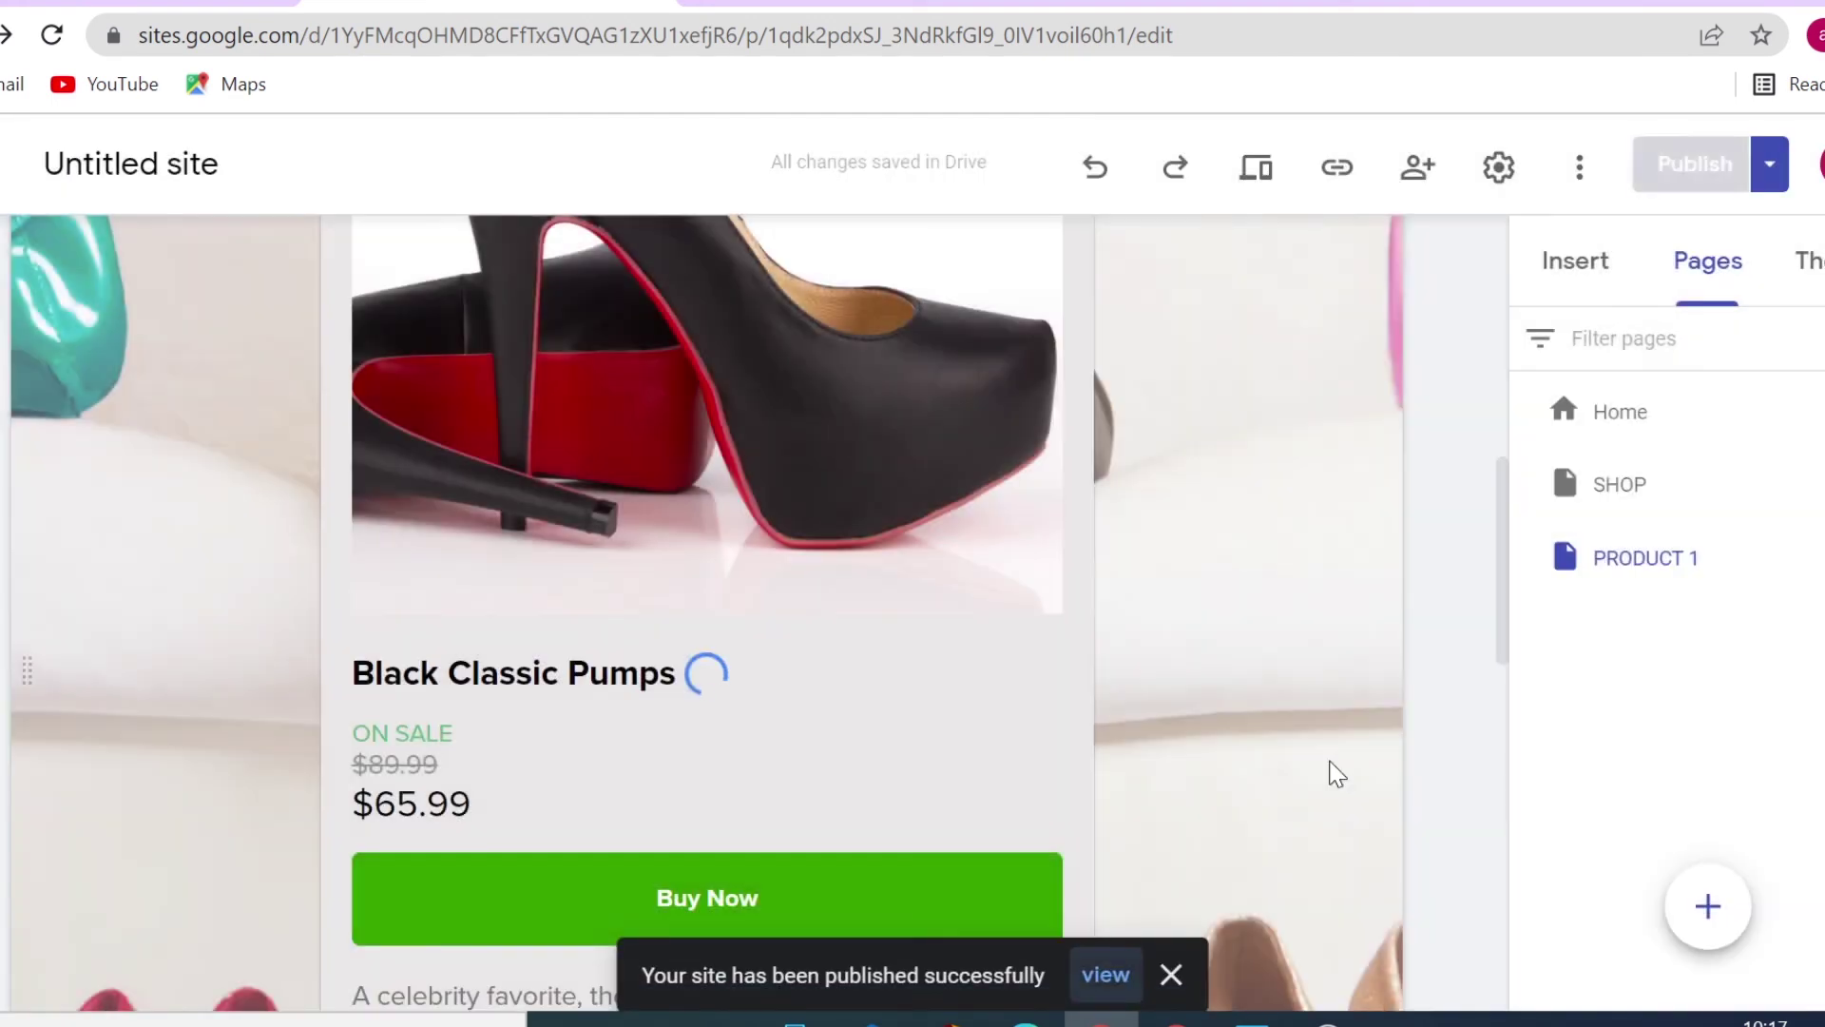
View the published PRODUCT 1 page and test the Buy Now checkout, looking through its shipping address form
{"action": "left_click", "coordinate": [1105, 976]}
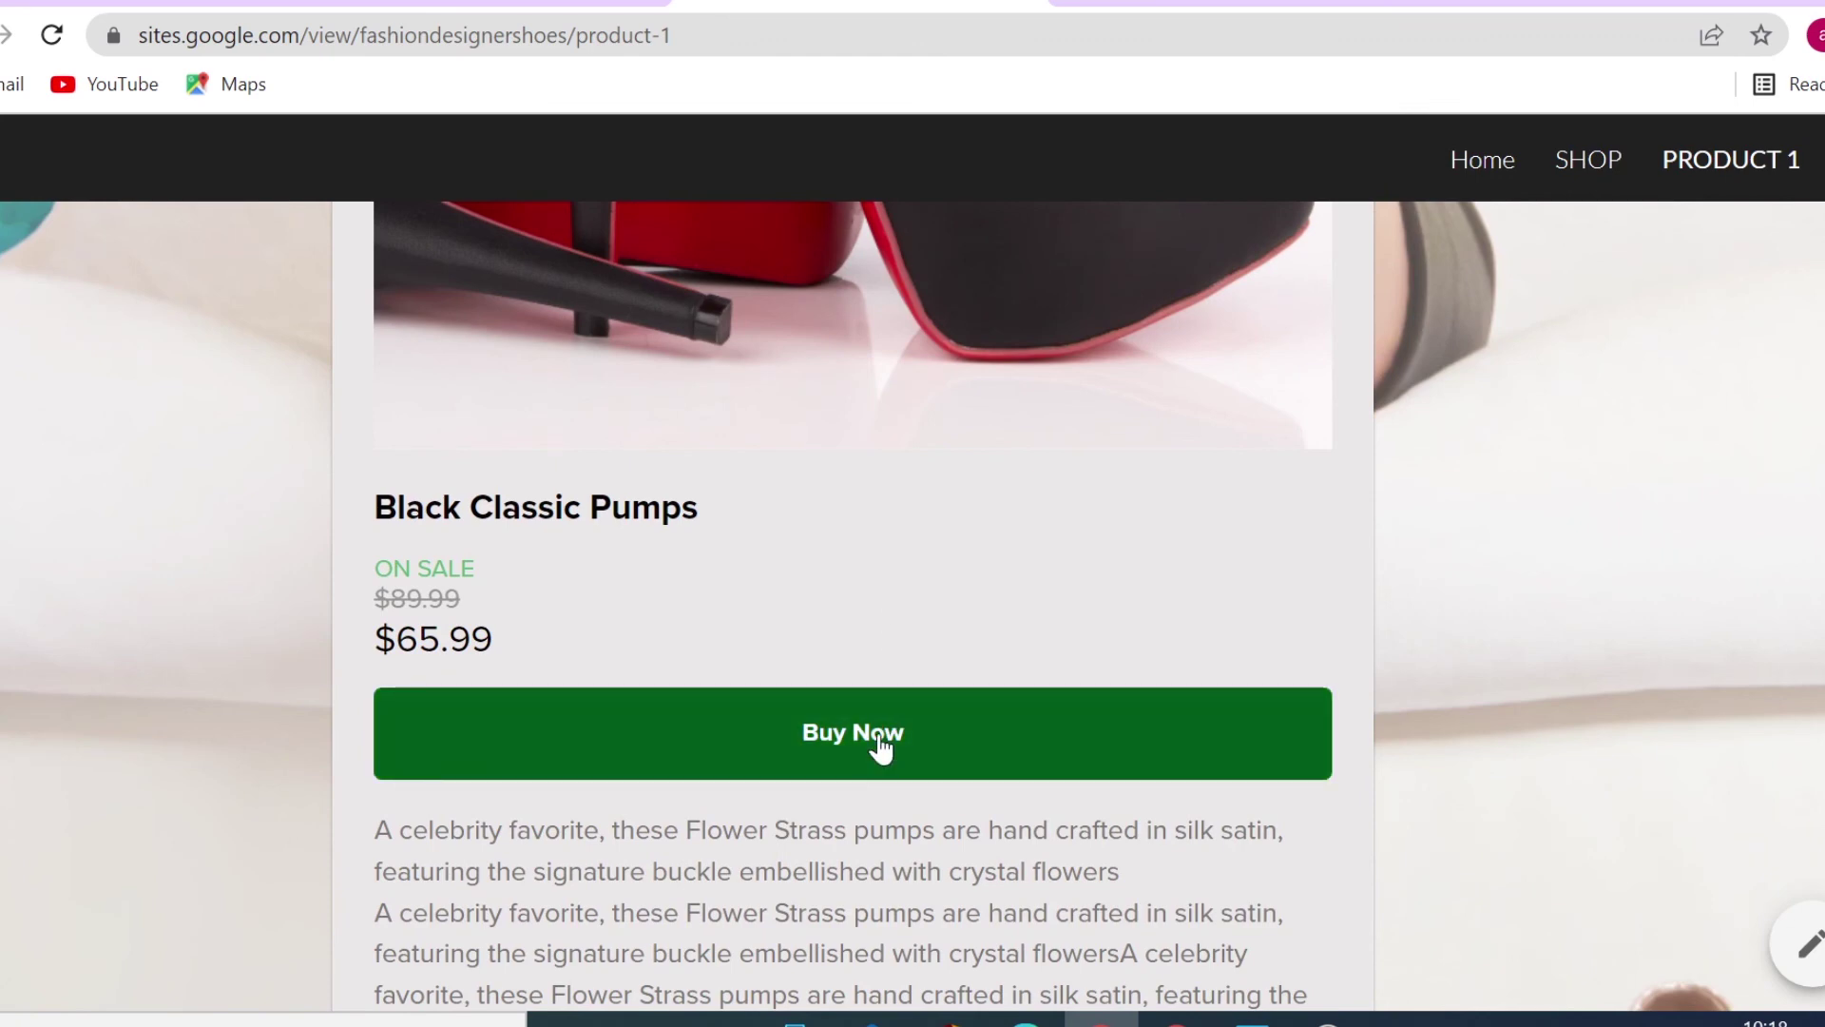
{"action": "left_click", "coordinate": [878, 736]}
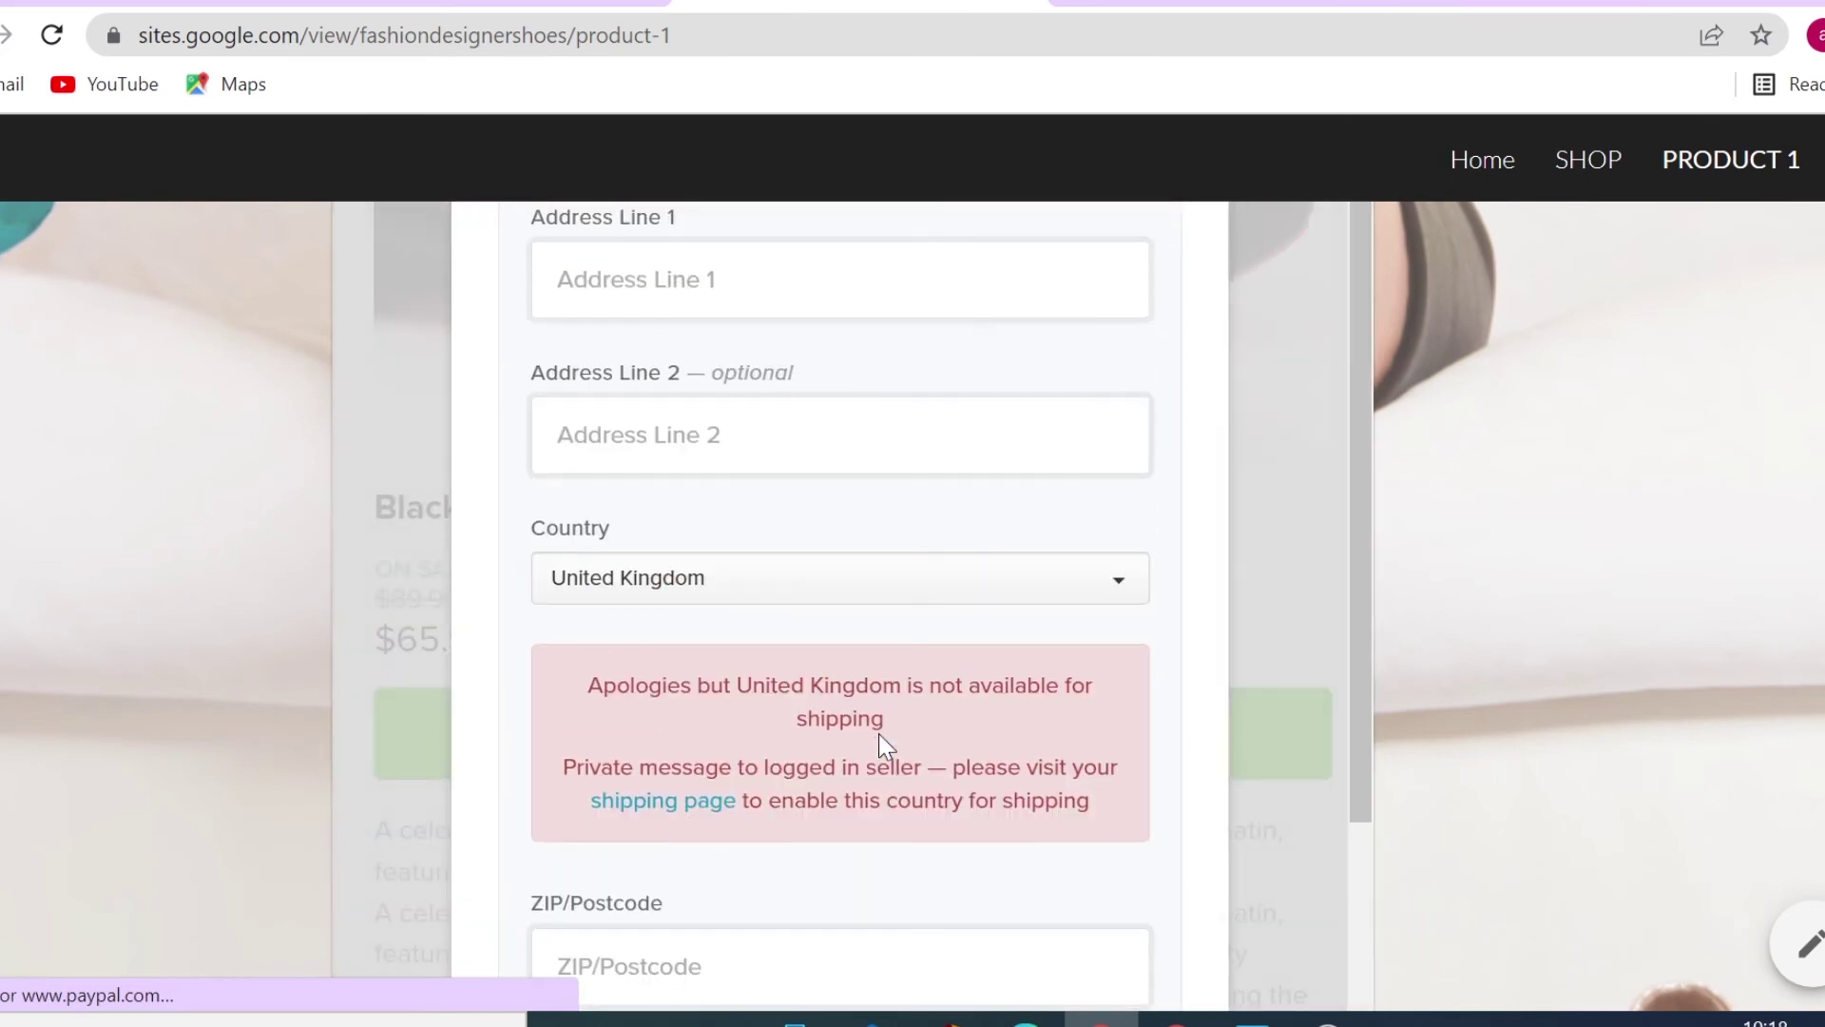
{"action": "scroll", "coordinate": [880, 736], "scroll_direction": "down", "scroll_amount": 1}
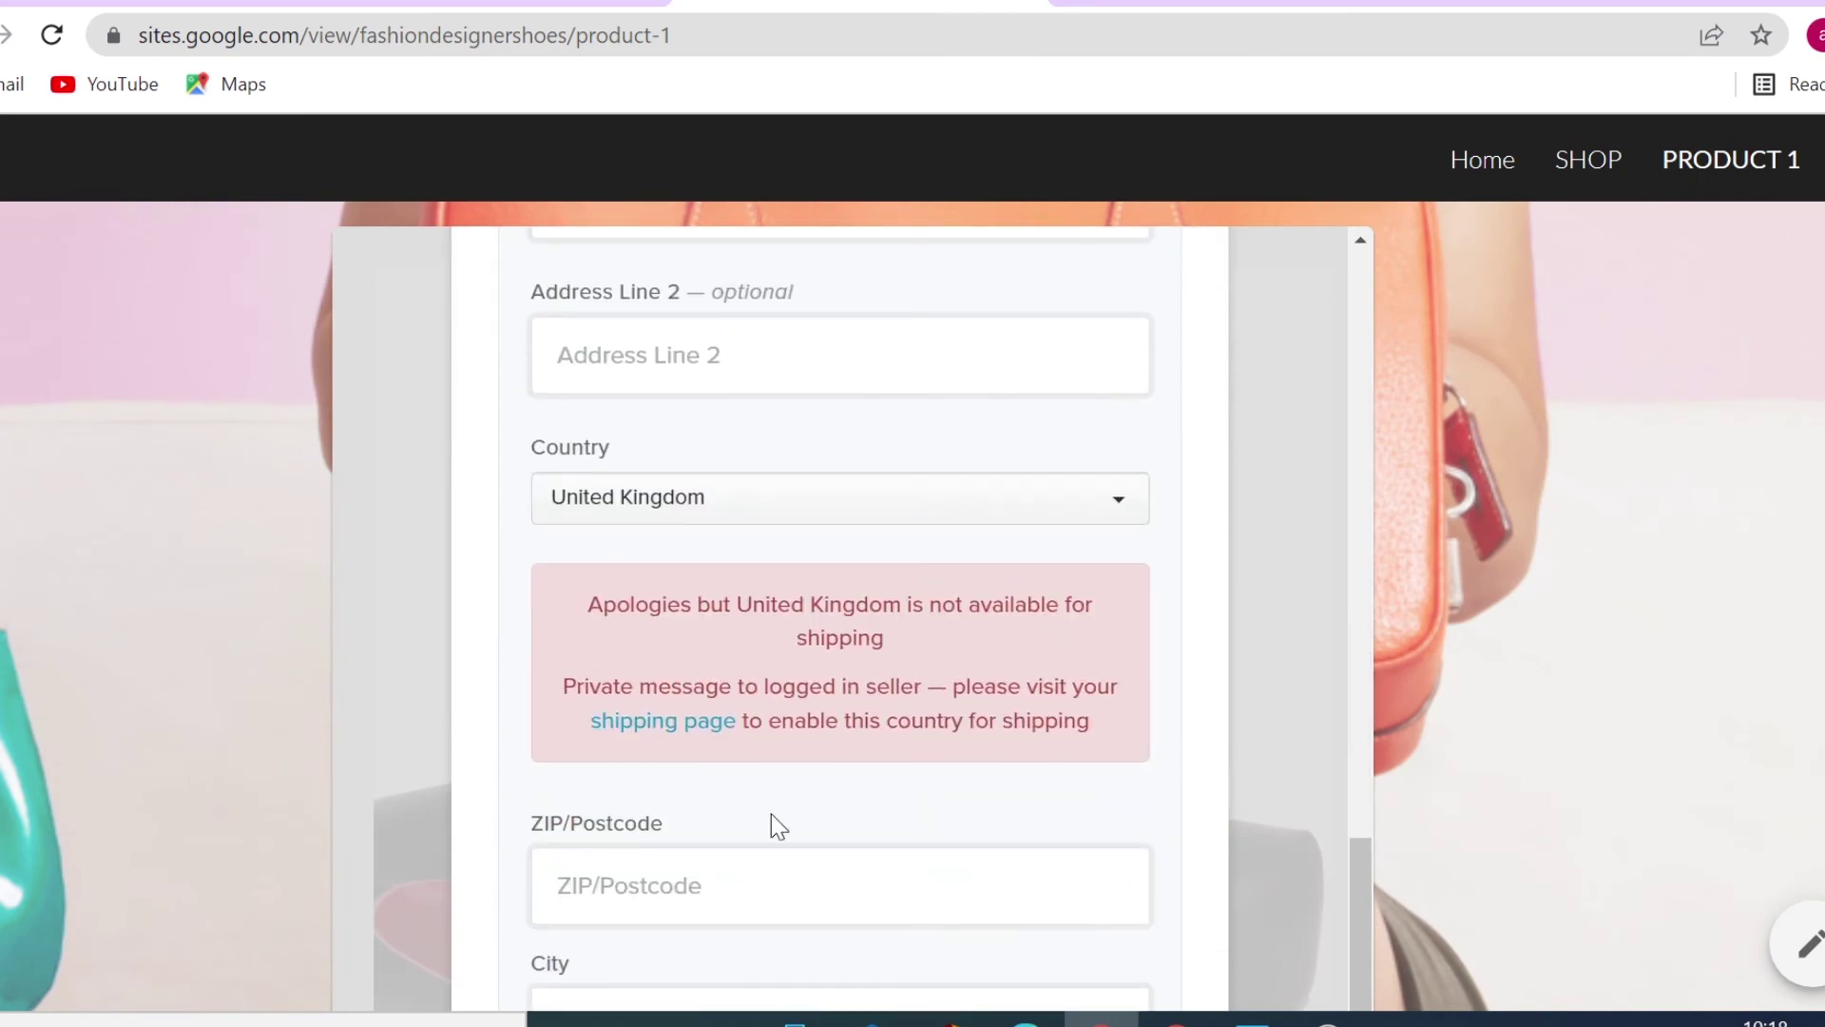
{"action": "scroll", "coordinate": [659, 778], "scroll_direction": "down", "scroll_amount": 6}
Return to the site editor and review the Home page from its header image to the footer
{"action": "left_click", "coordinate": [490, 4]}
{"action": "scroll", "coordinate": [905, 612], "scroll_direction": "up", "scroll_amount": 5}
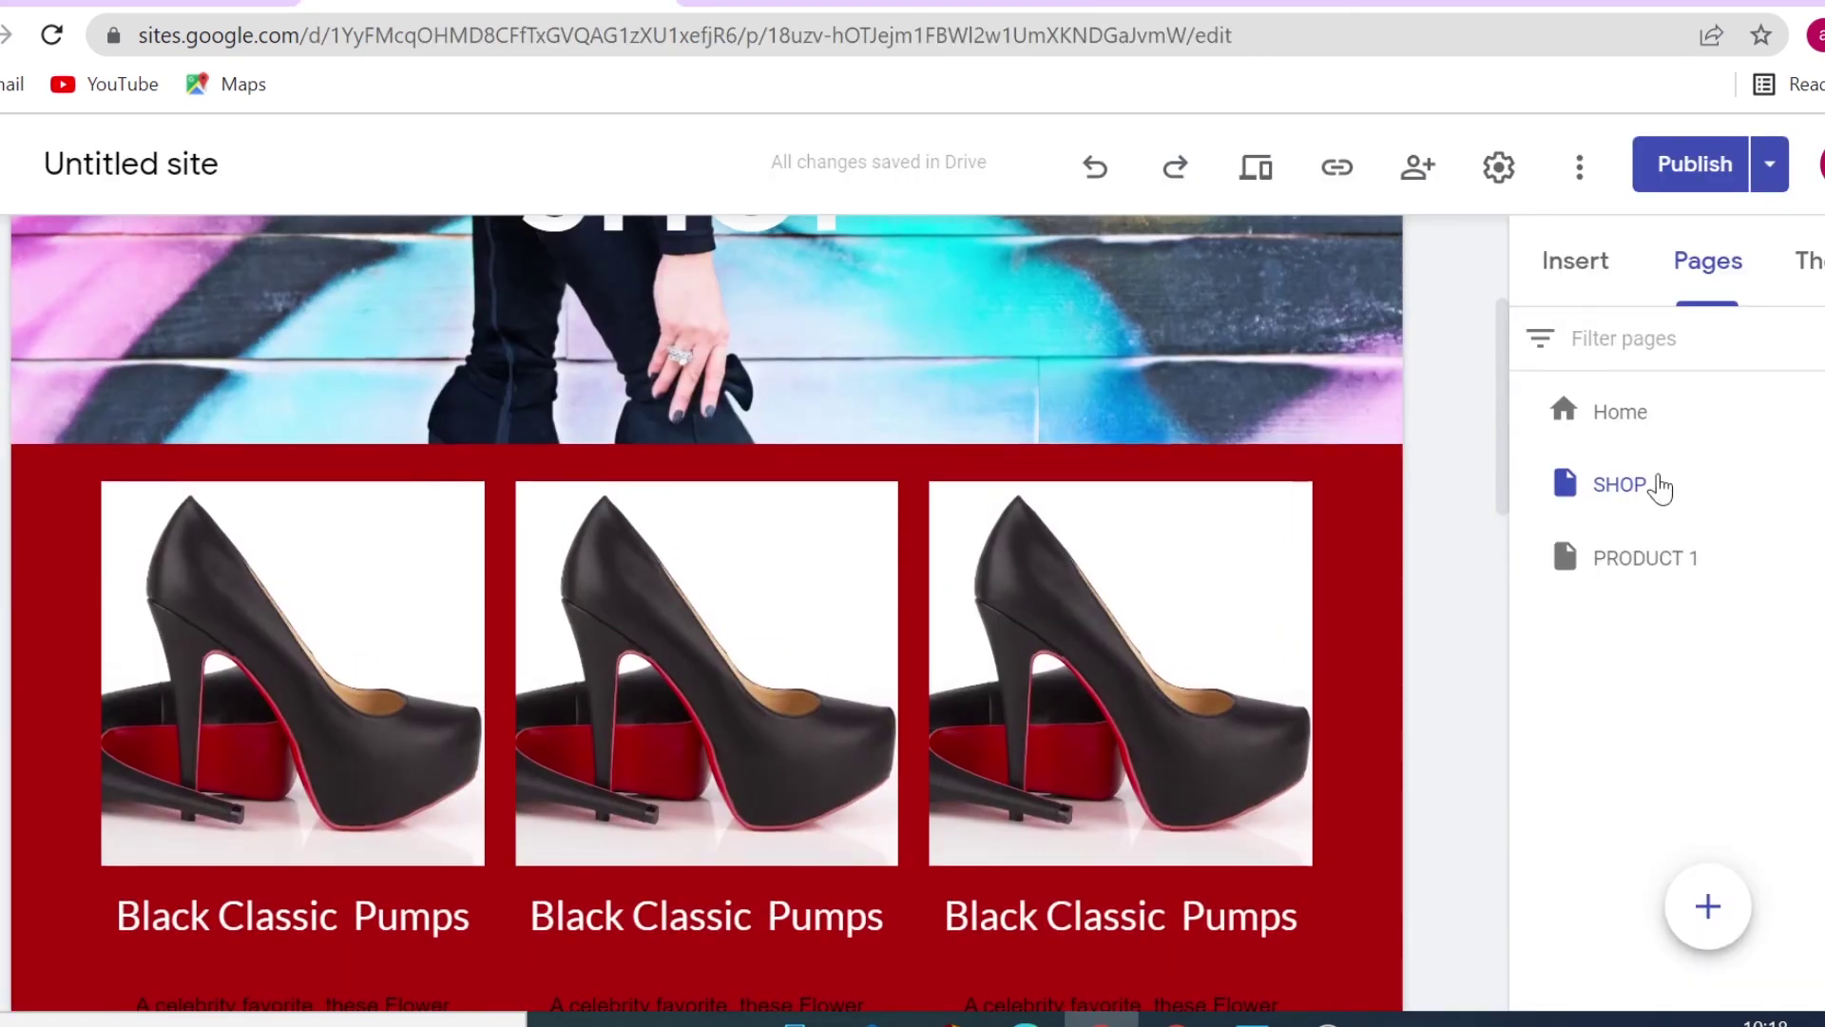
{"action": "left_click", "coordinate": [1658, 436]}
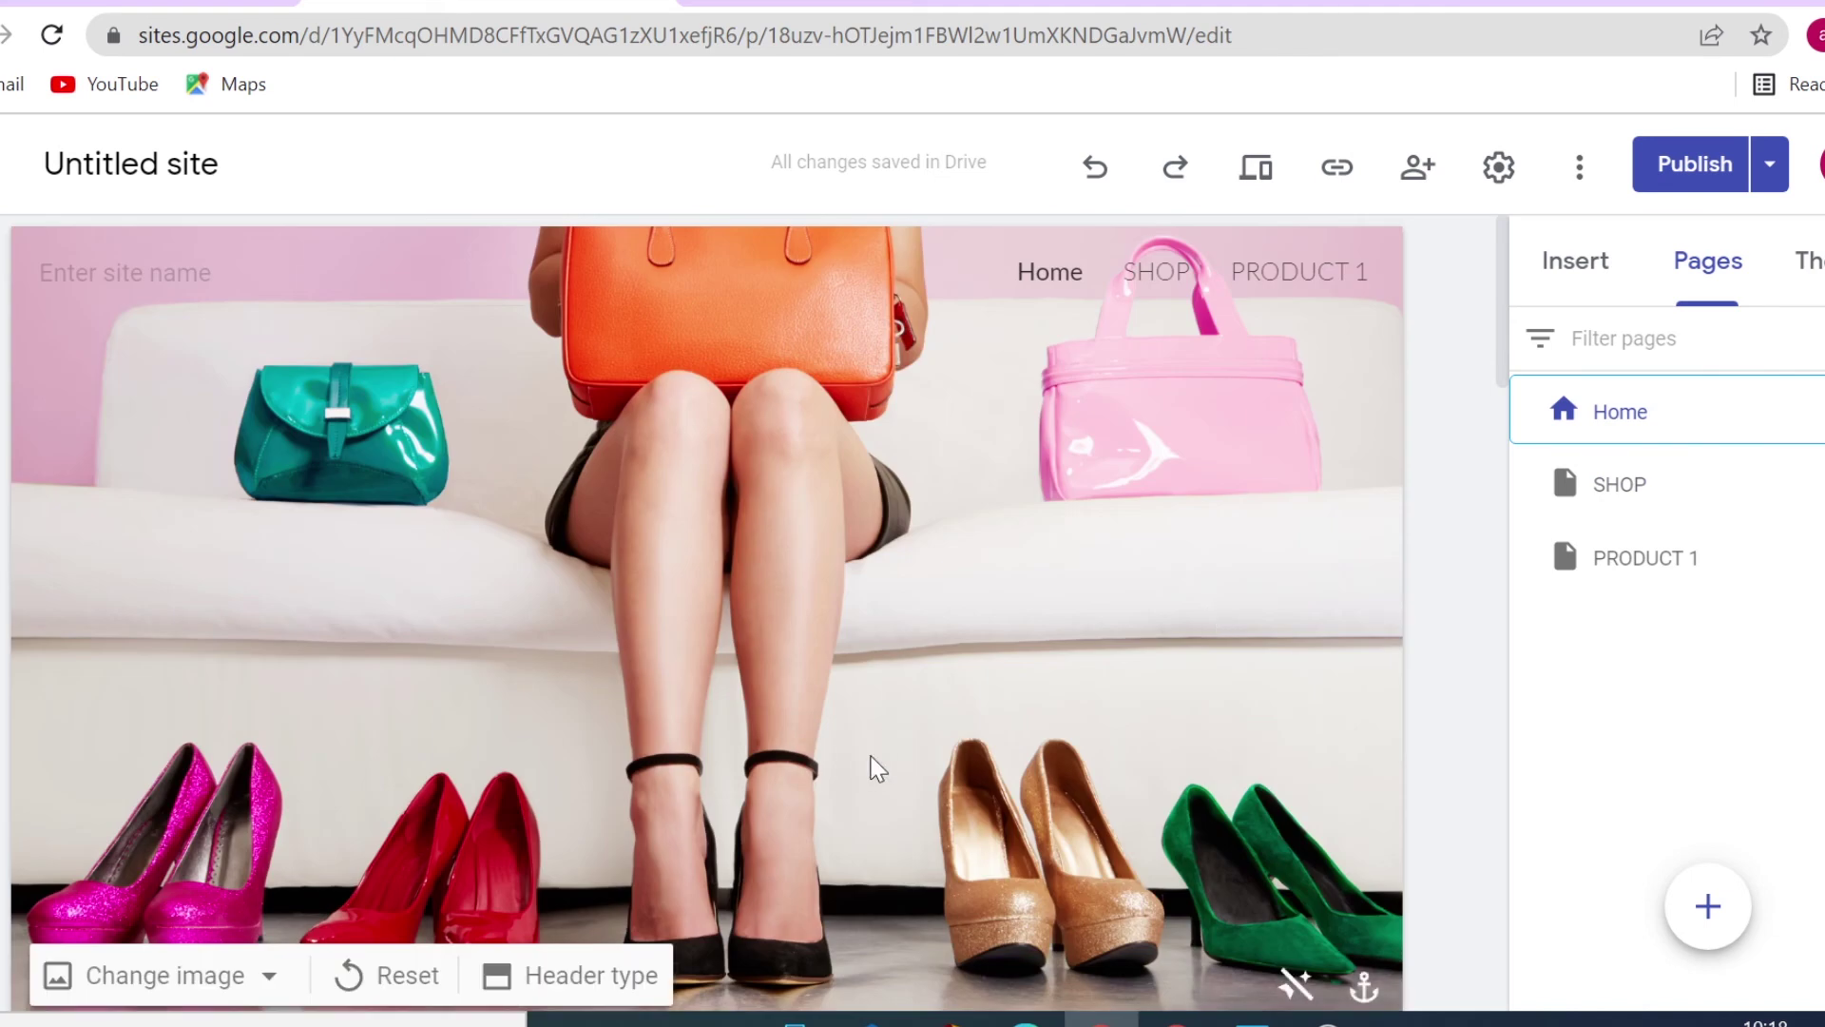
{"action": "scroll", "coordinate": [870, 763], "scroll_direction": "down", "scroll_amount": 20}
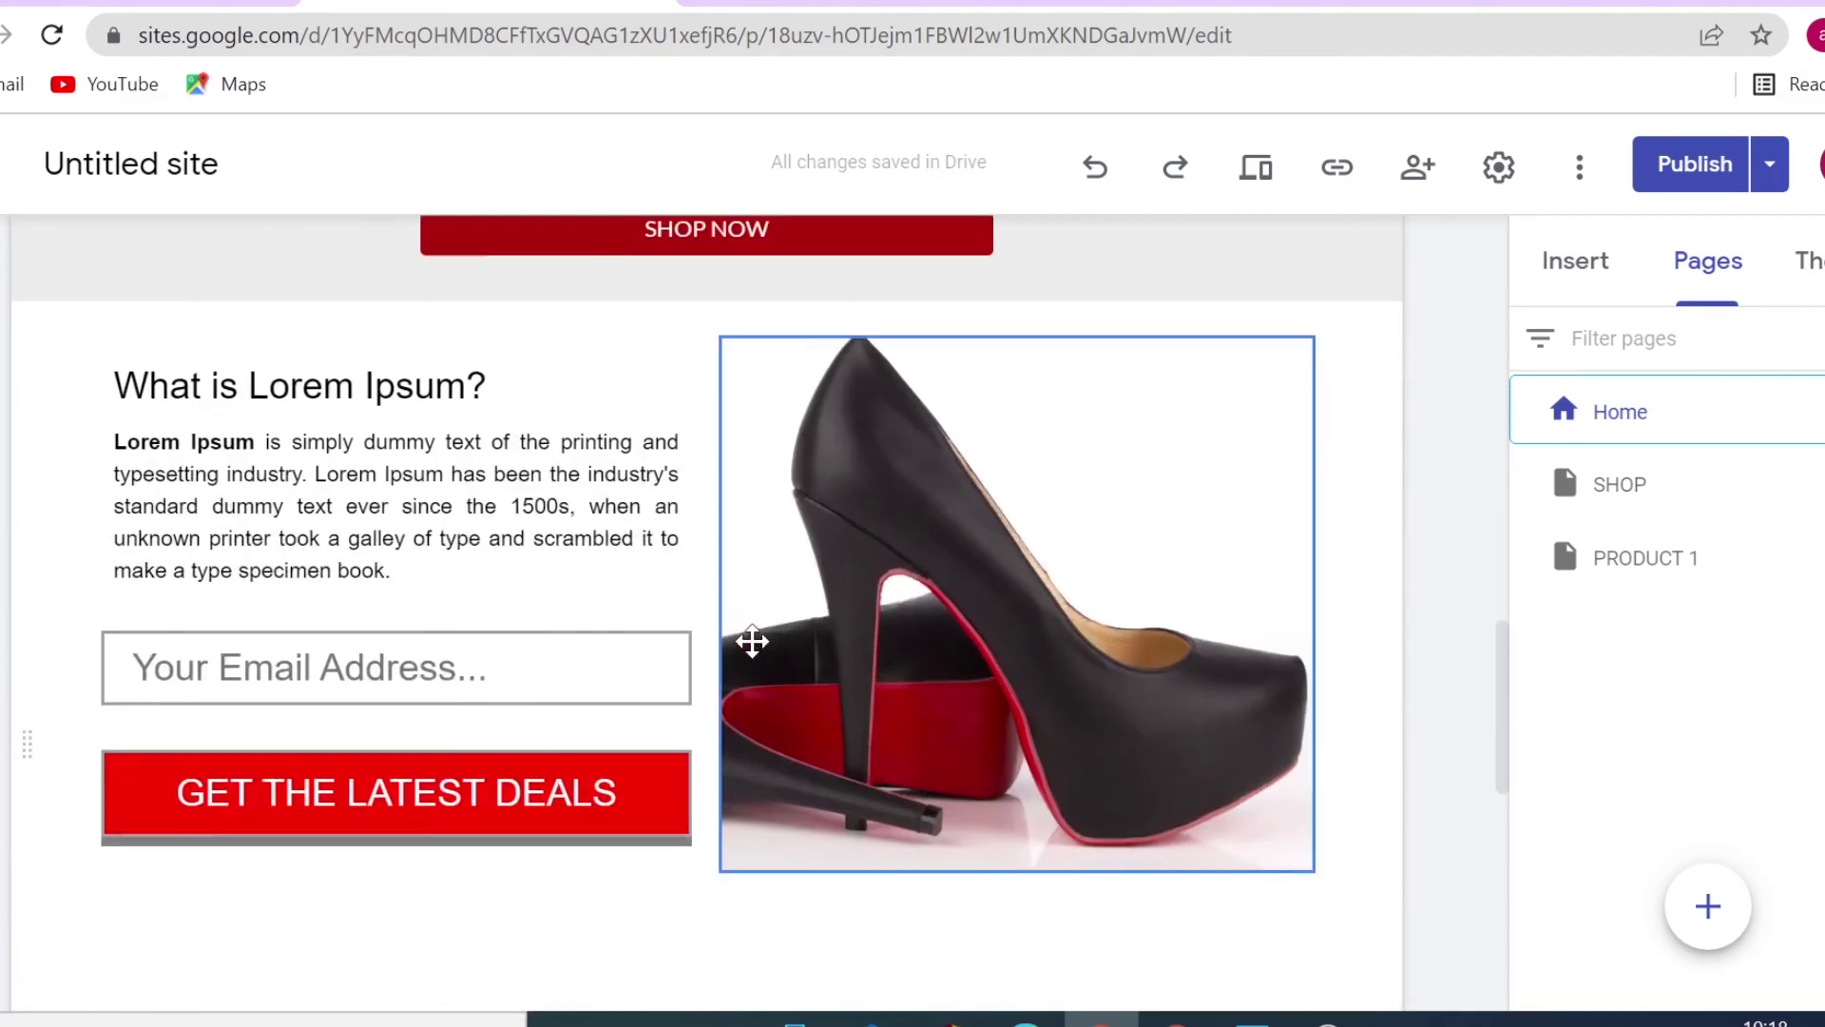
{"action": "scroll", "coordinate": [481, 542], "scroll_direction": "down", "scroll_amount": 8}
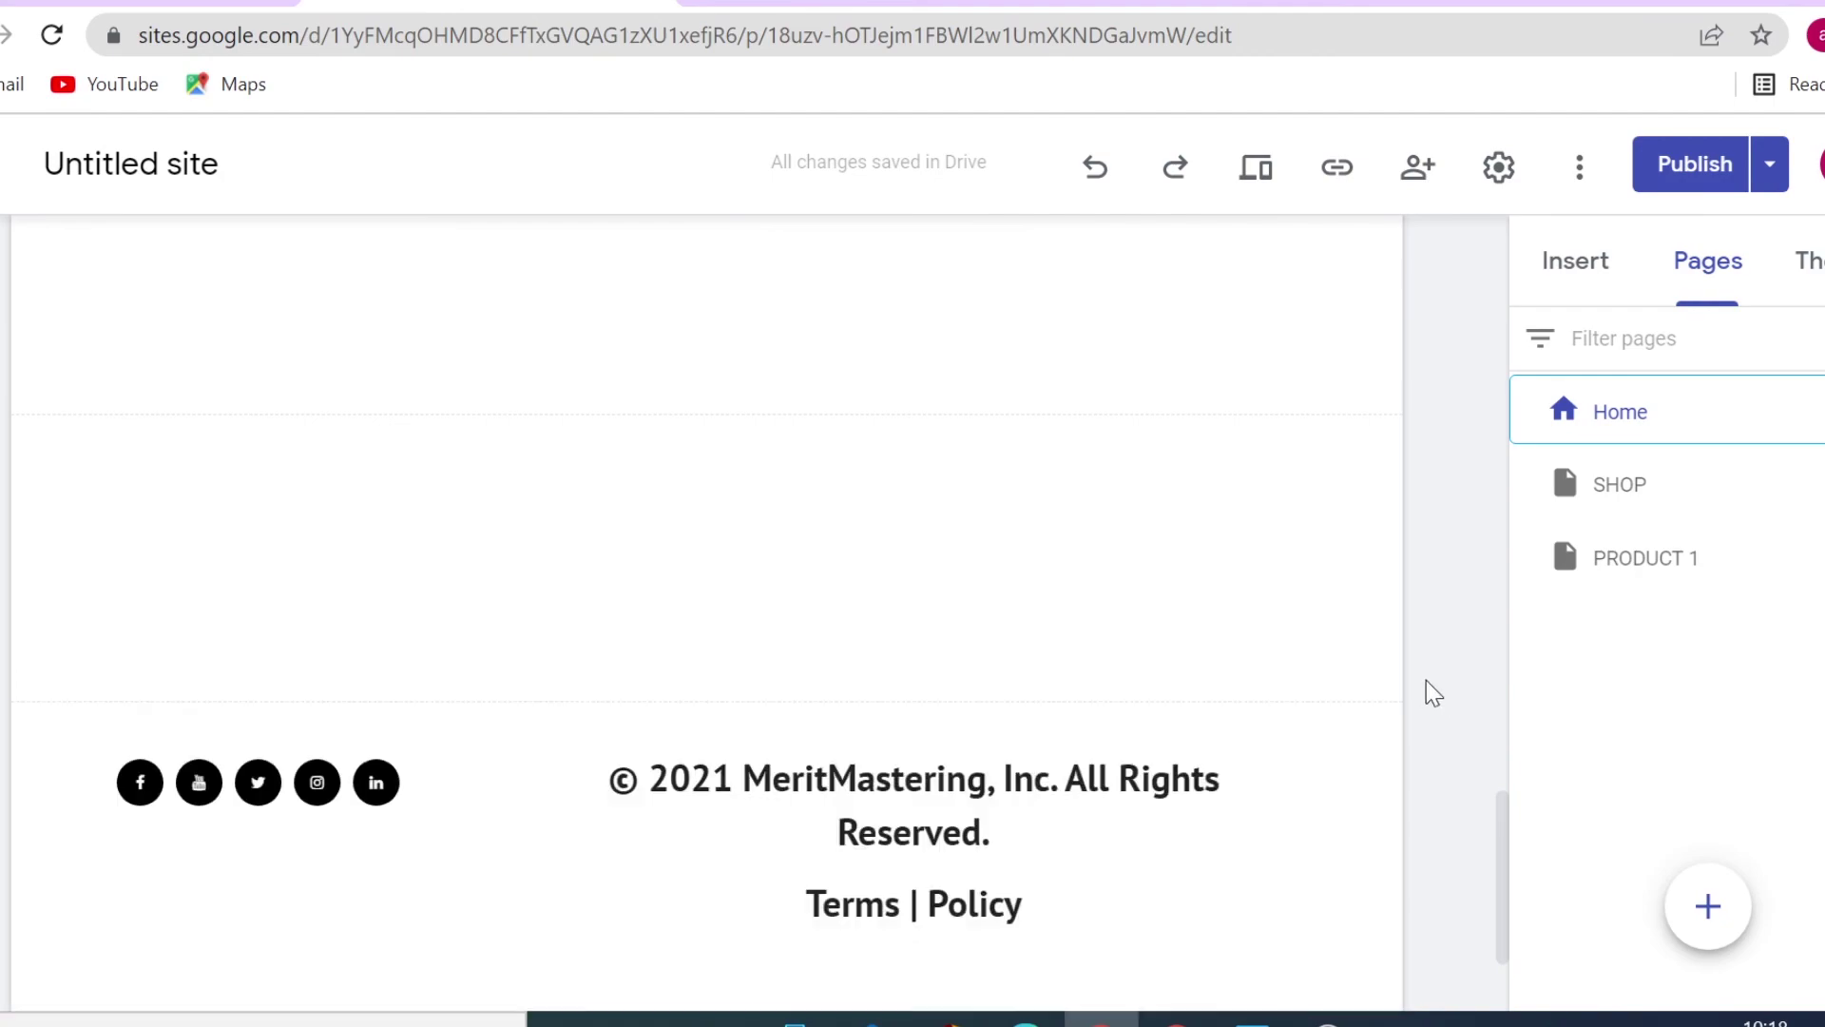
{"action": "scroll", "coordinate": [1403, 699], "scroll_direction": "up", "scroll_amount": 10}
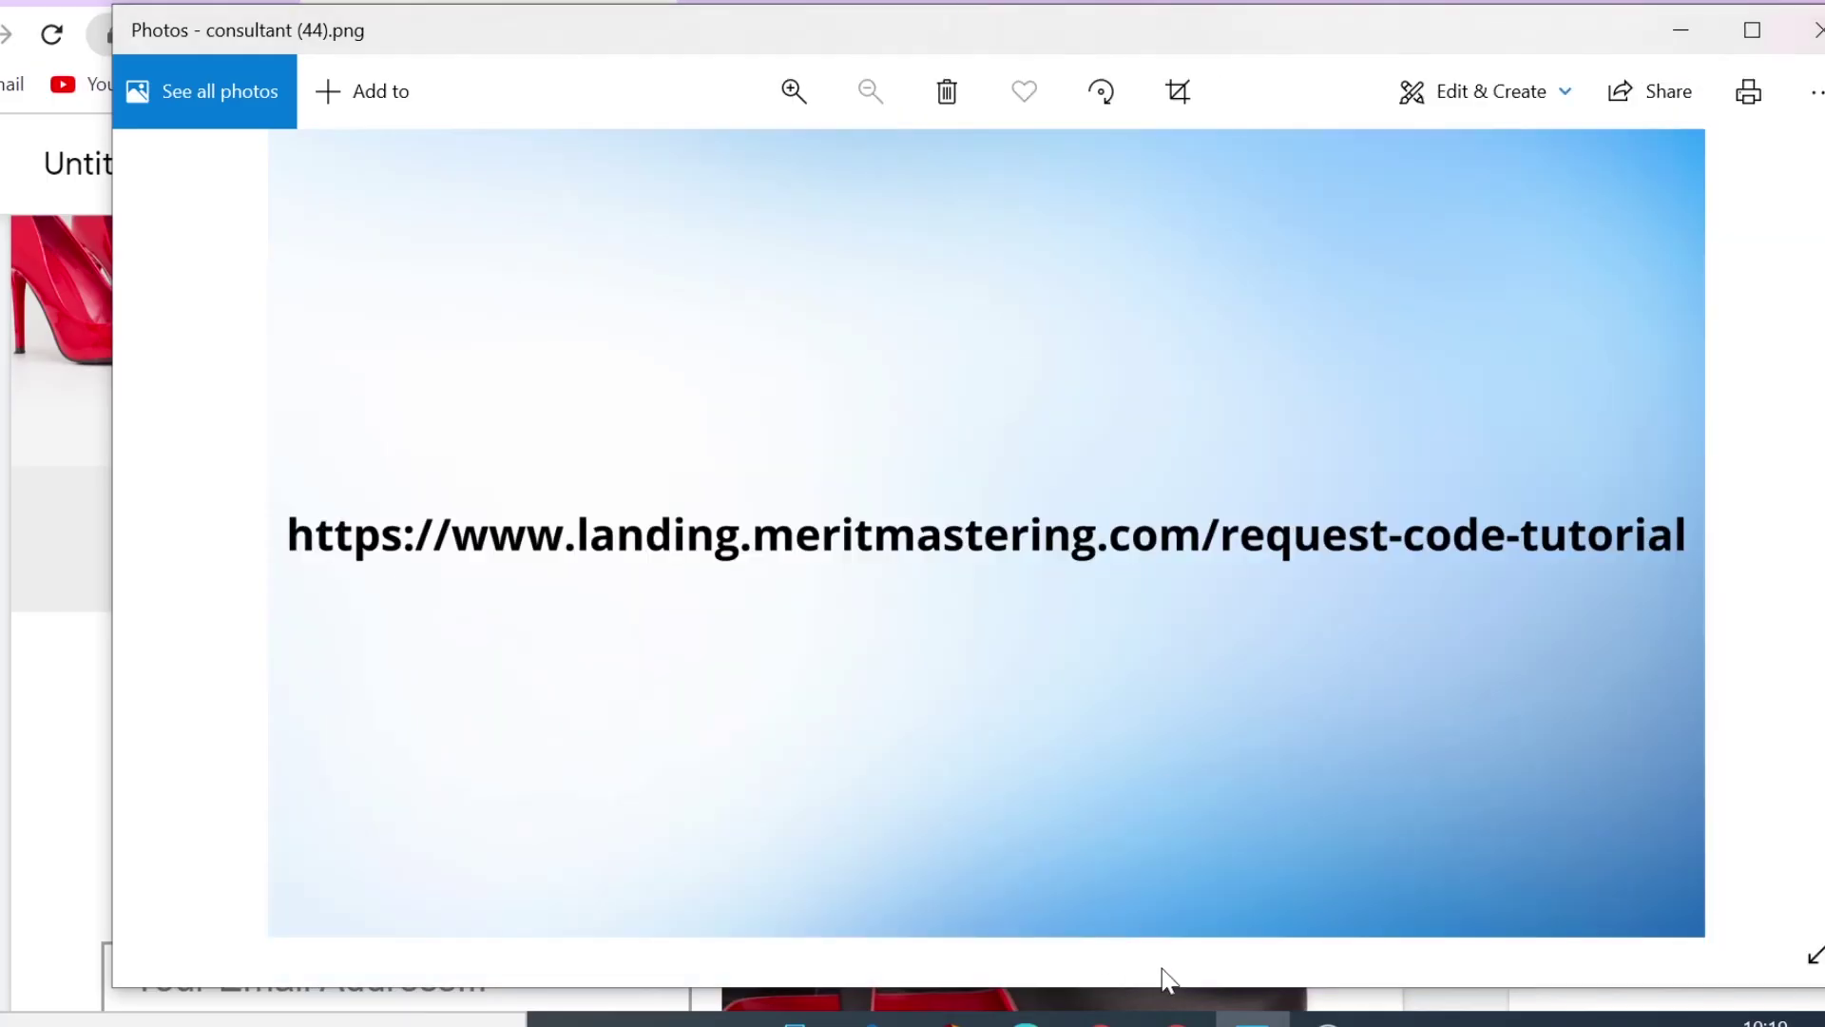
Switch to the published custom HTML code page and examine its contact form and button code samples
{"action": "left_click", "coordinate": [1178, 1017]}
{"action": "left_click", "coordinate": [1212, 3]}
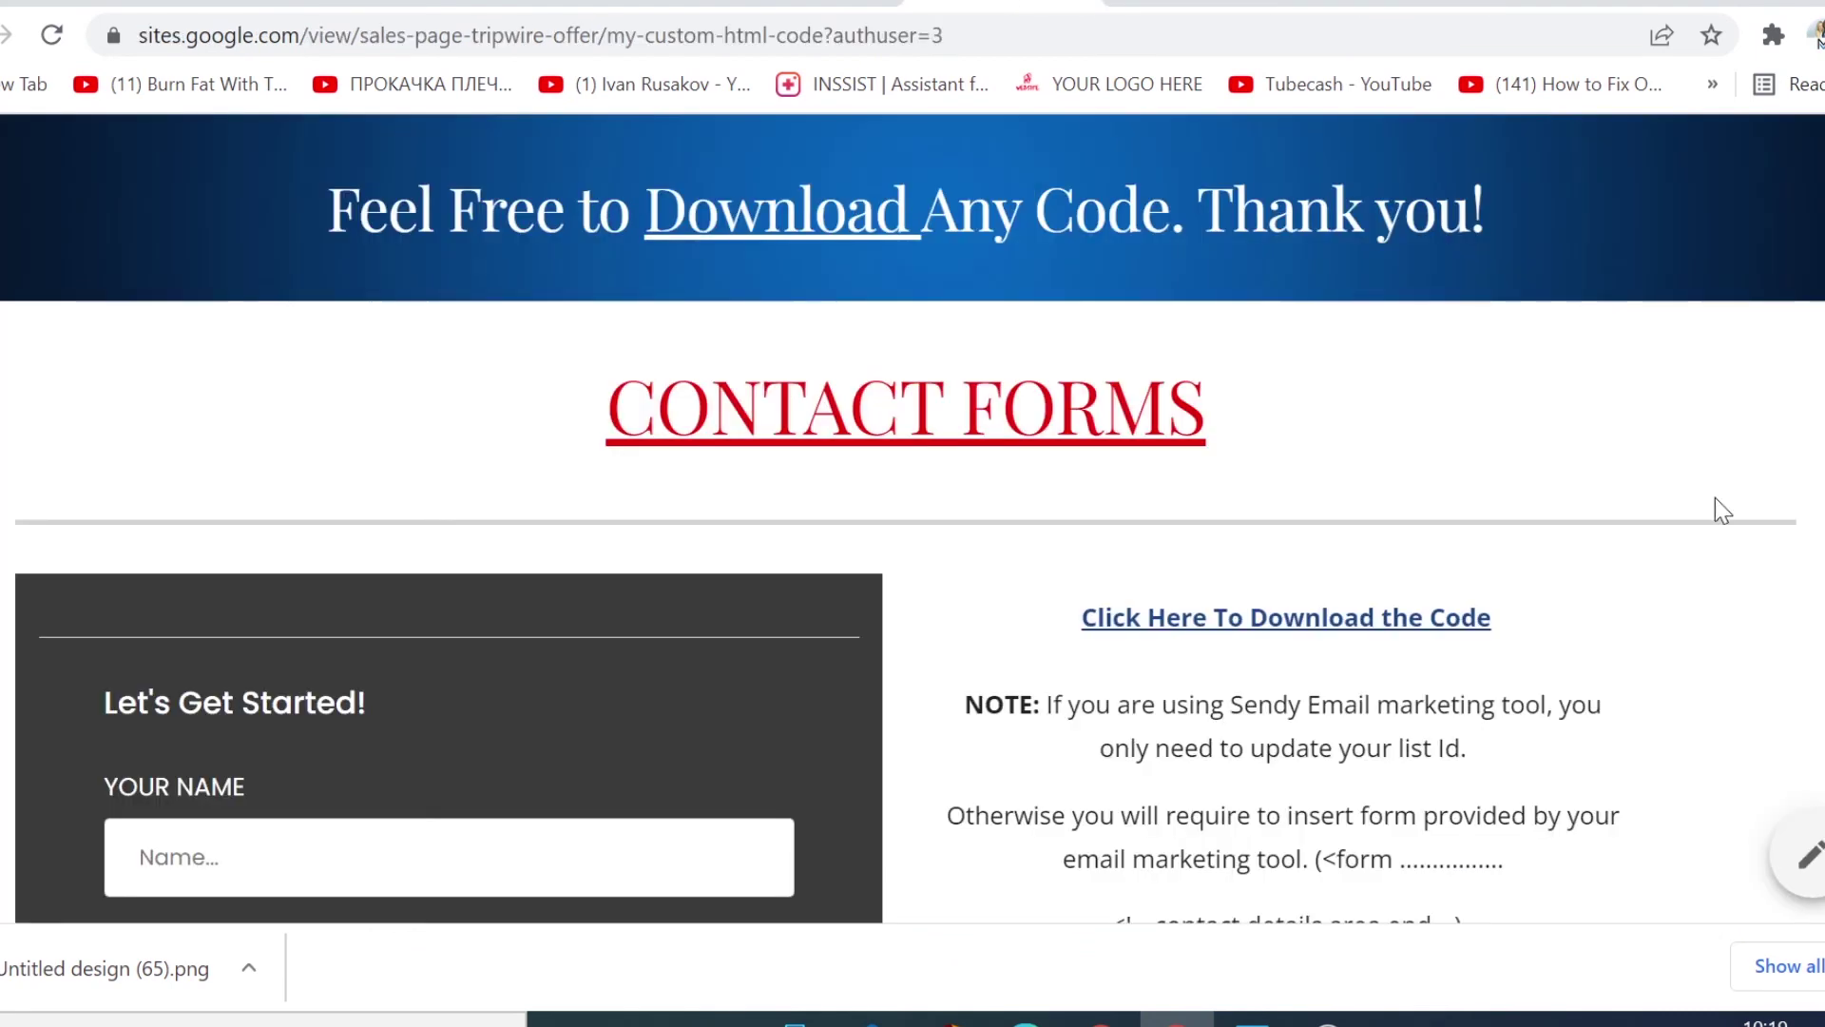
{"action": "scroll", "coordinate": [1717, 501], "scroll_direction": "down", "scroll_amount": 3}
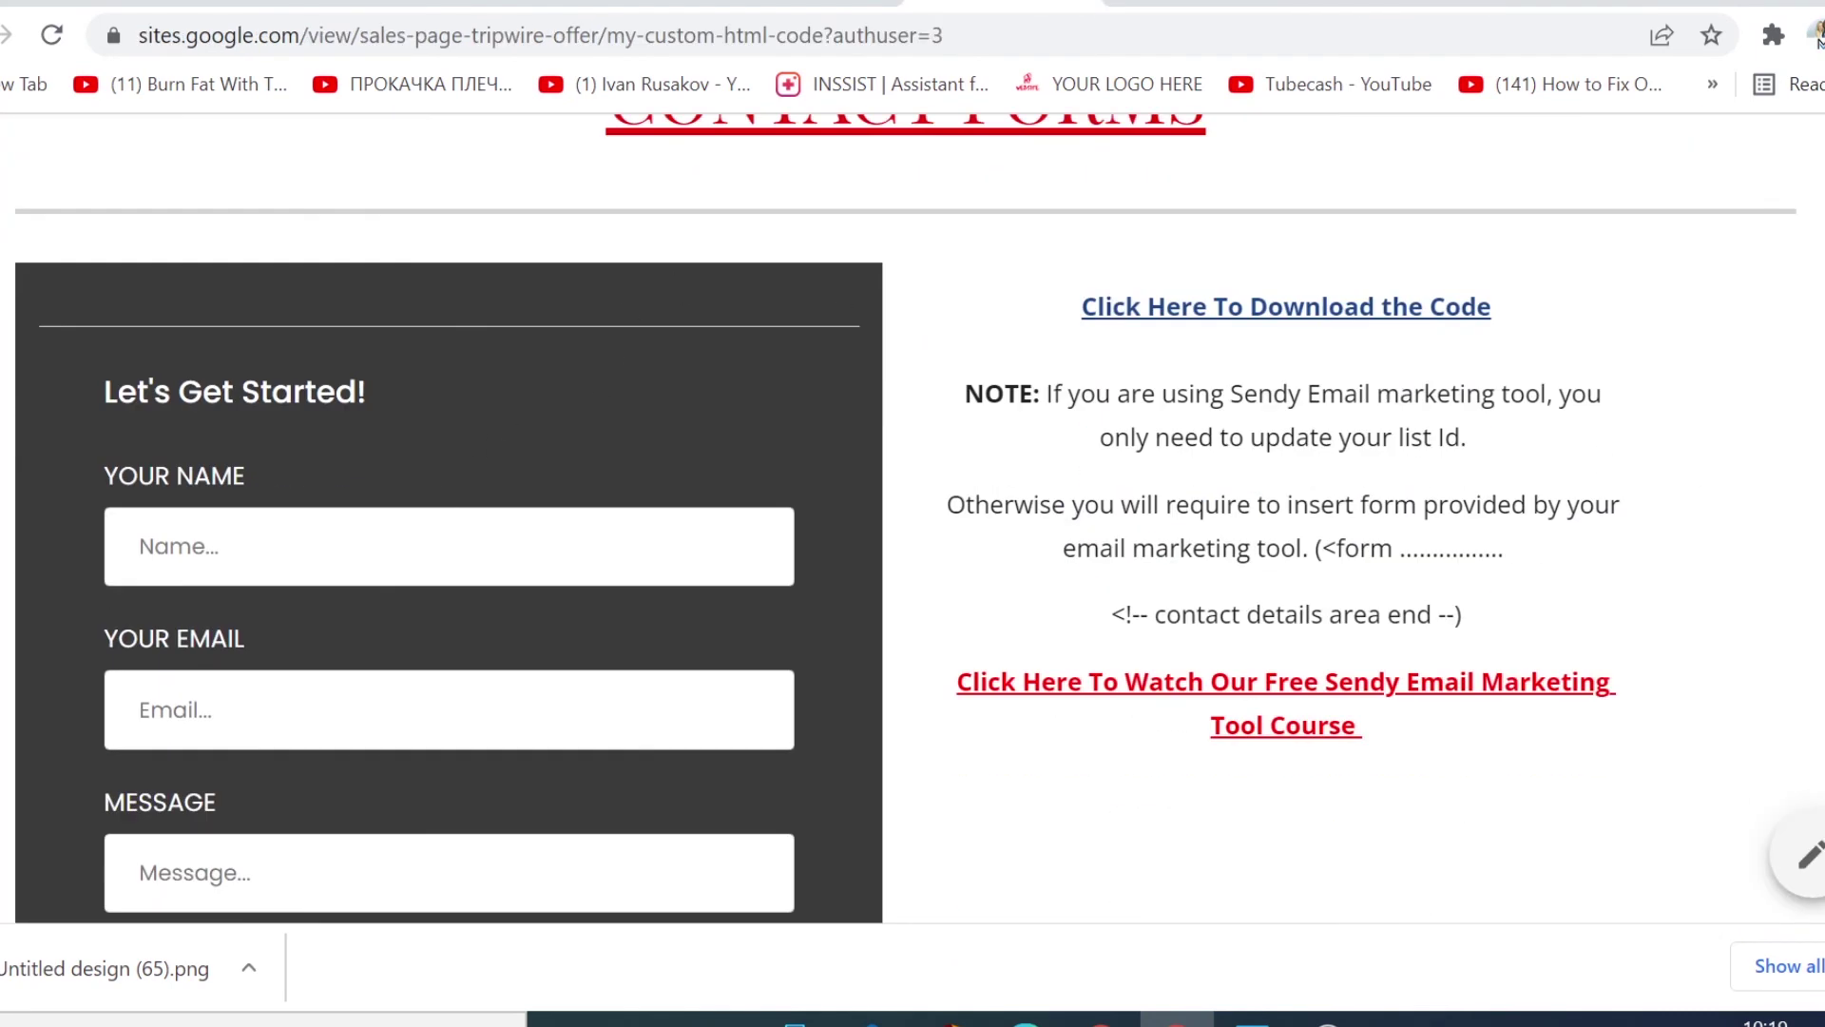
{"action": "scroll", "coordinate": [374, 602], "scroll_direction": "up", "scroll_amount": 3}
{"action": "scroll", "coordinate": [375, 601], "scroll_direction": "down", "scroll_amount": 6}
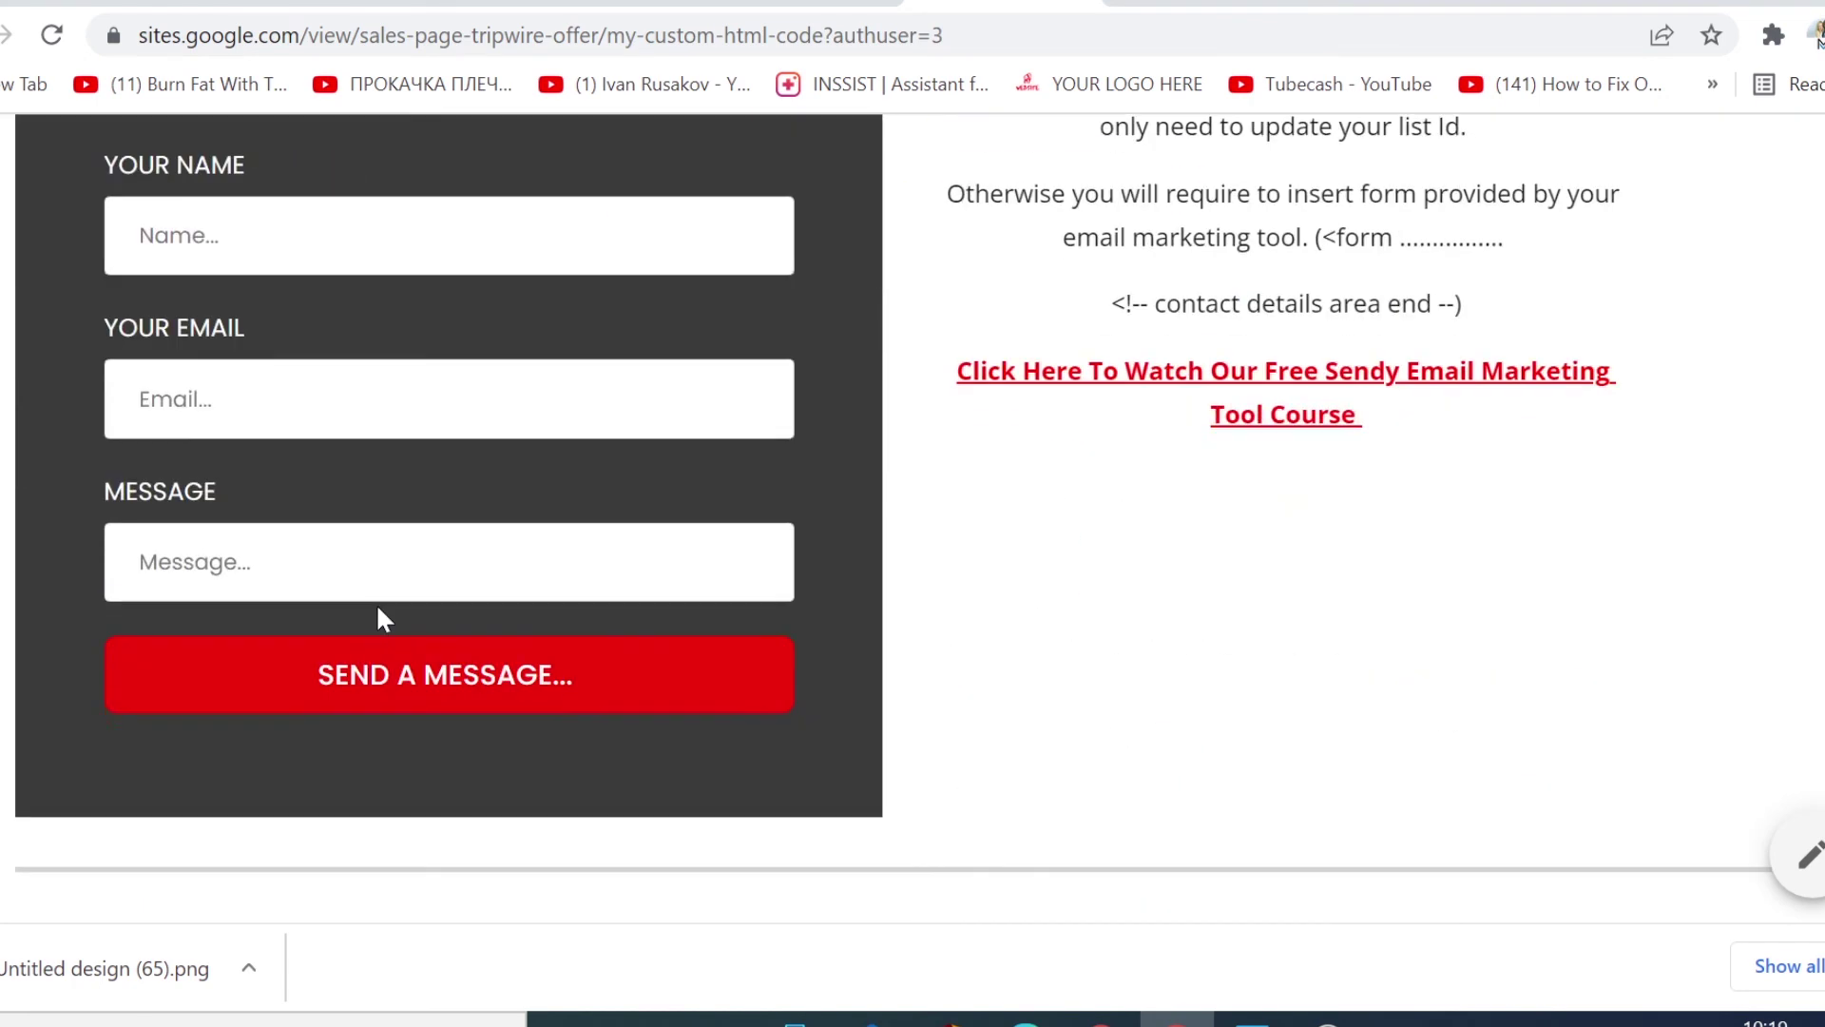
{"action": "scroll", "coordinate": [376, 612], "scroll_direction": "up", "scroll_amount": 5}
{"action": "scroll", "coordinate": [518, 600], "scroll_direction": "down", "scroll_amount": 8}
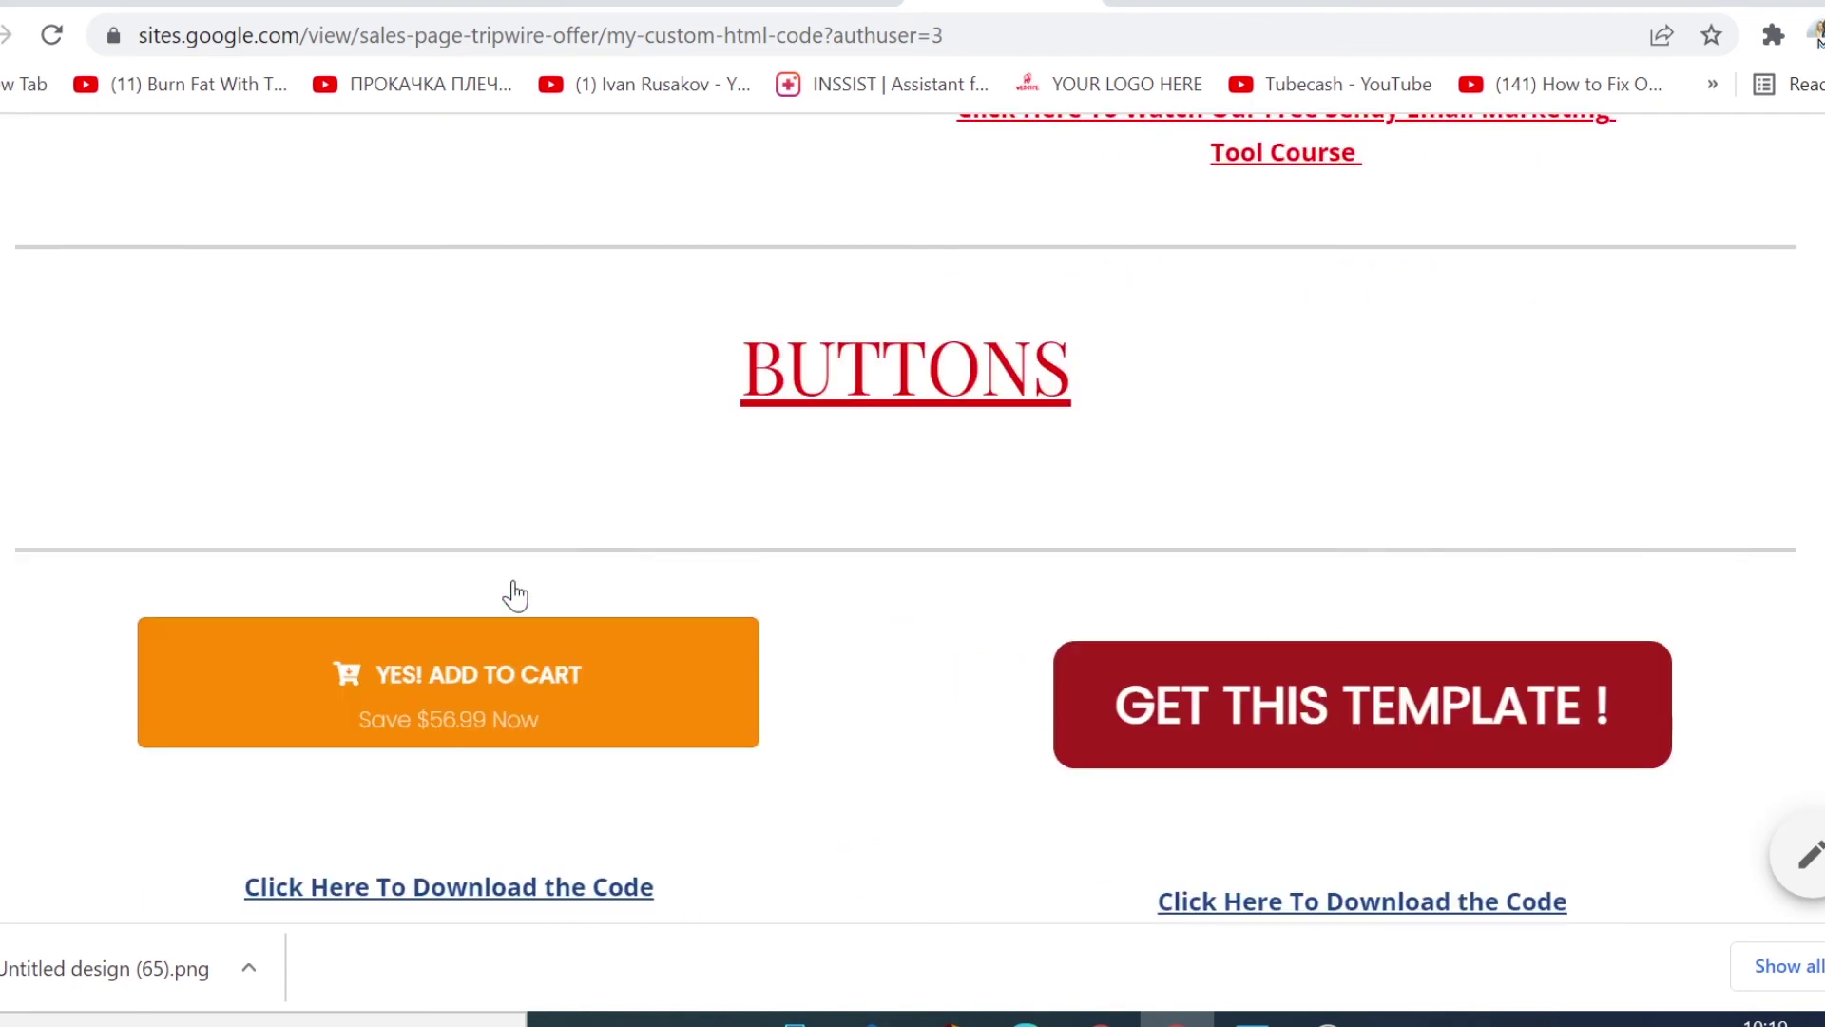
{"action": "scroll", "coordinate": [1283, 701], "scroll_direction": "down", "scroll_amount": 3}
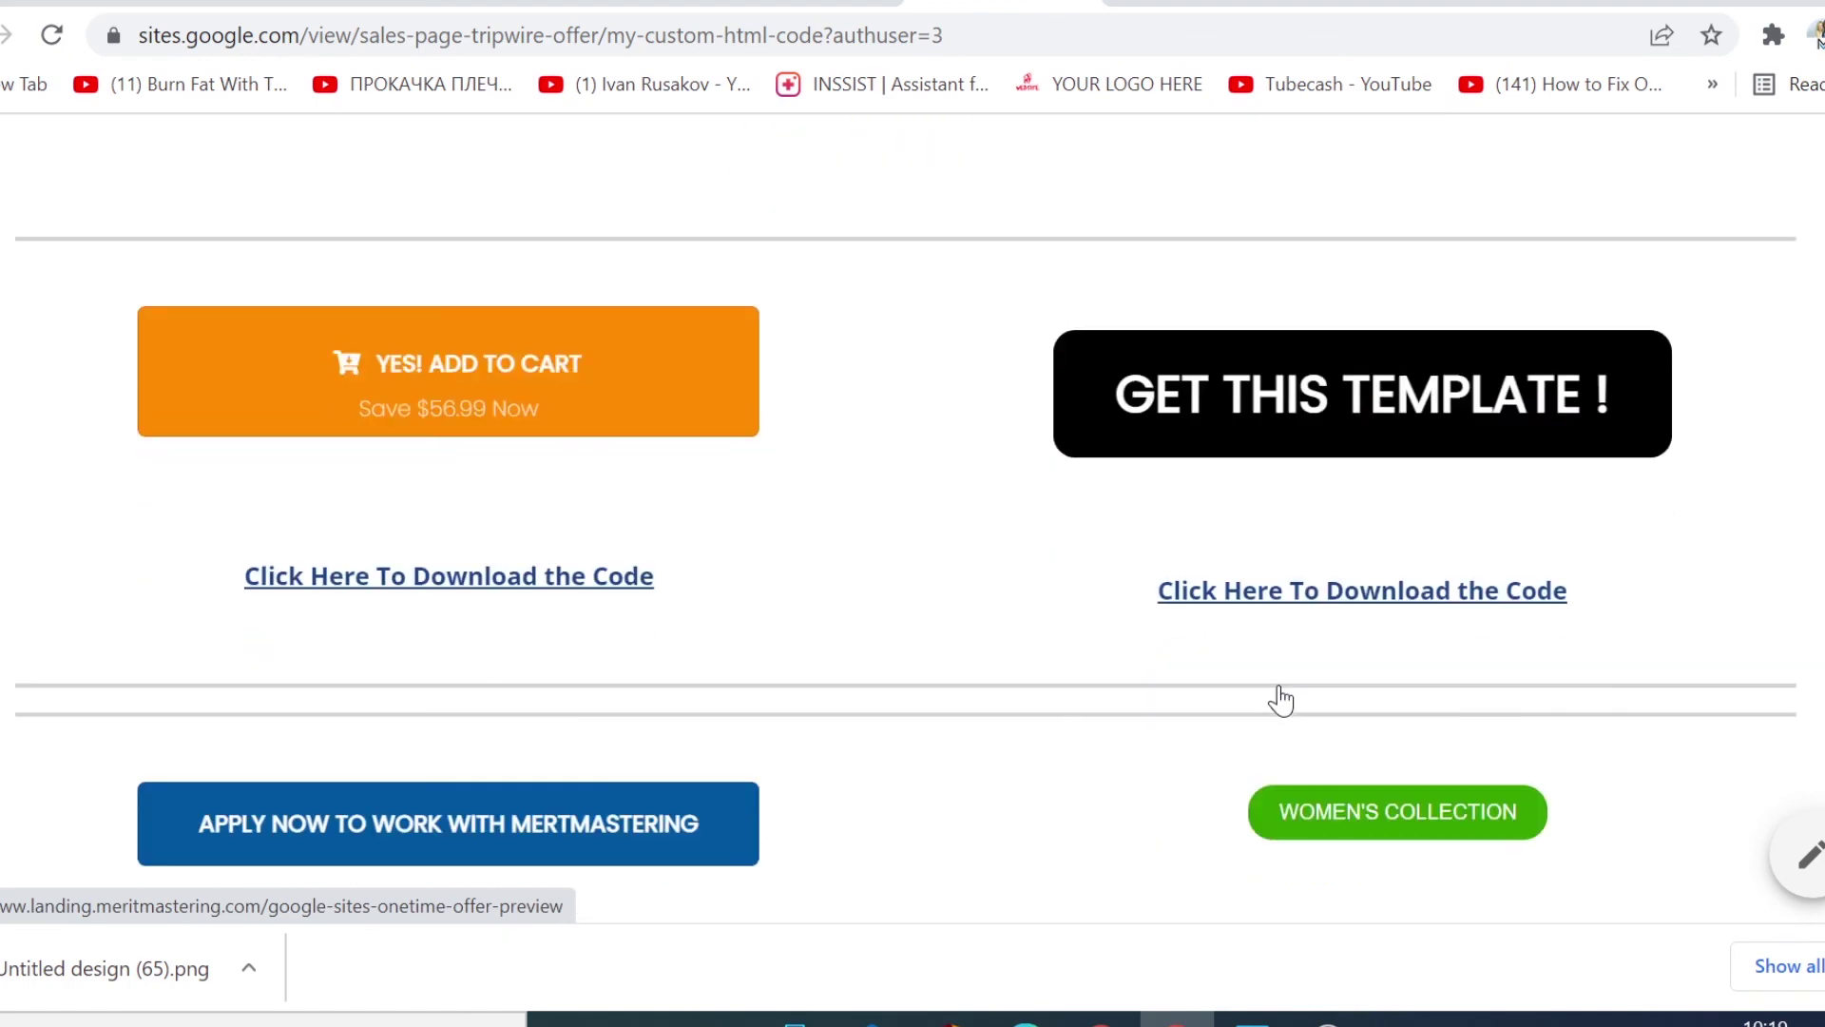
Examine the code page's product image, Stripe payment and social media icon sections, then look back up through the subscriber forms
{"action": "scroll", "coordinate": [446, 837], "scroll_direction": "down", "scroll_amount": 7}
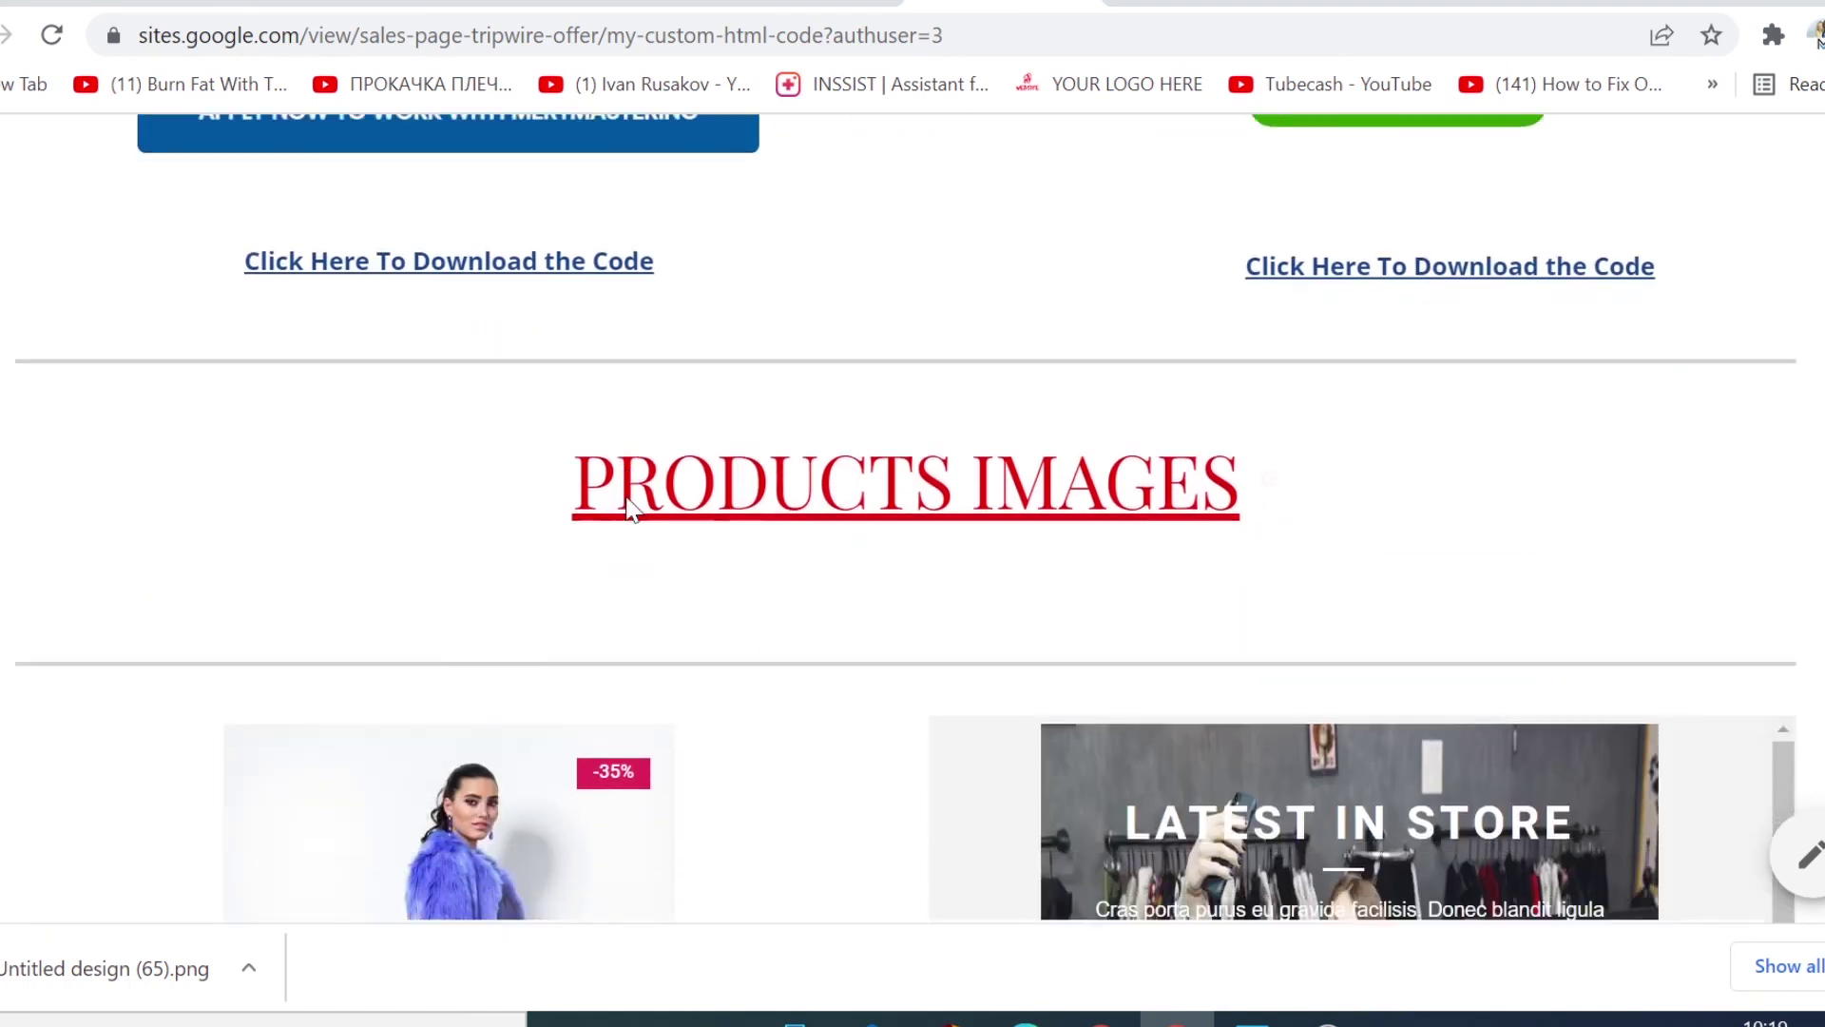
{"action": "scroll", "coordinate": [629, 510], "scroll_direction": "down", "scroll_amount": 4}
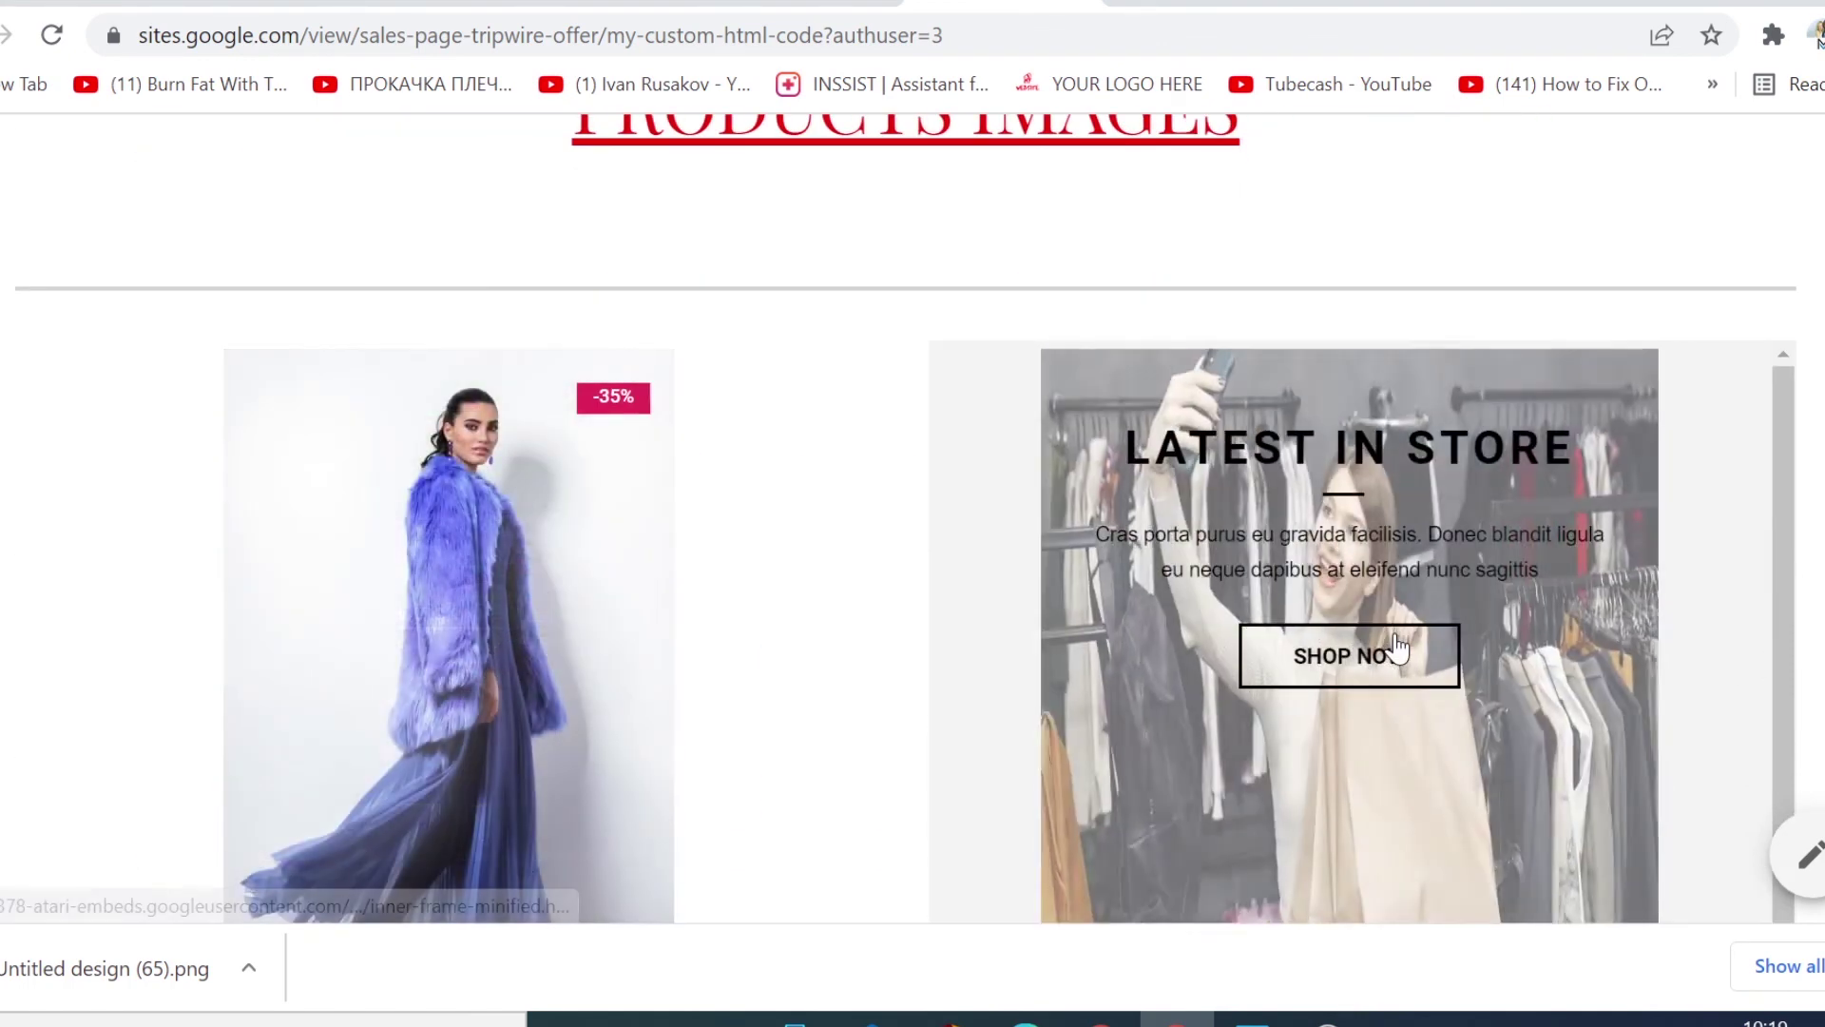
{"action": "mouse_move", "coordinate": [572, 506]}
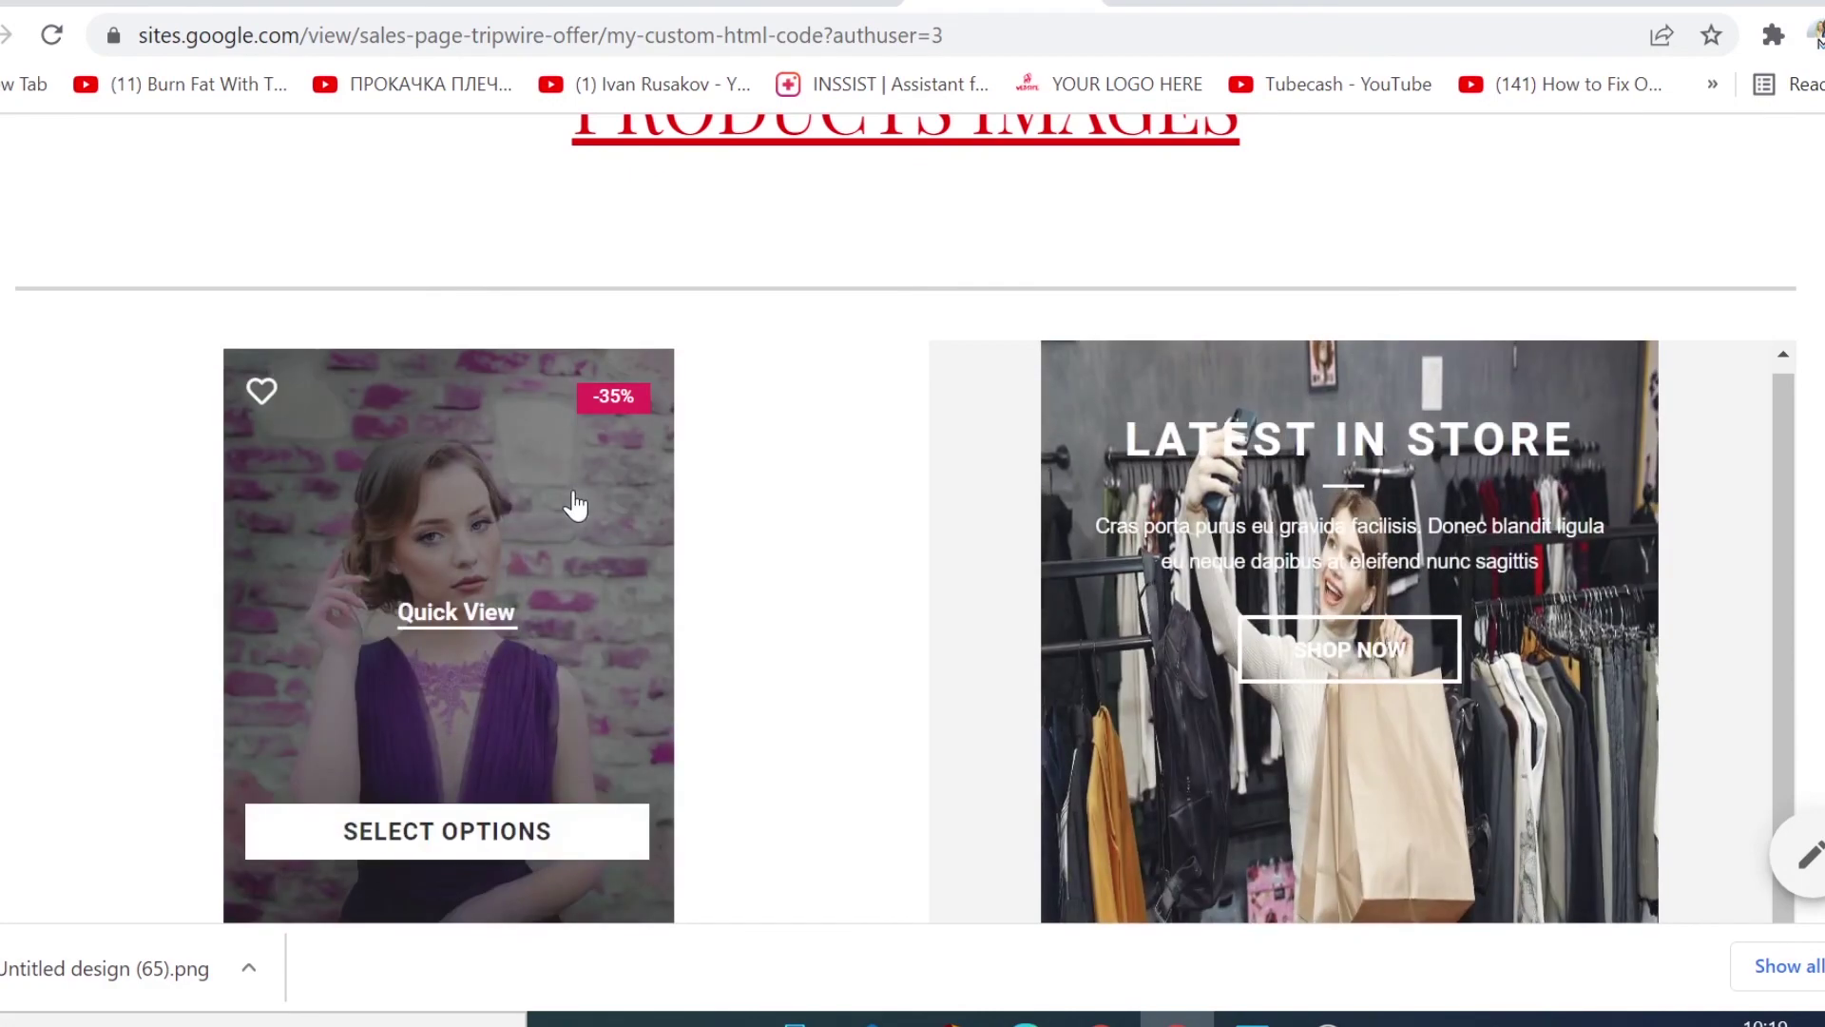
{"action": "scroll", "coordinate": [575, 506], "scroll_direction": "down", "scroll_amount": 20}
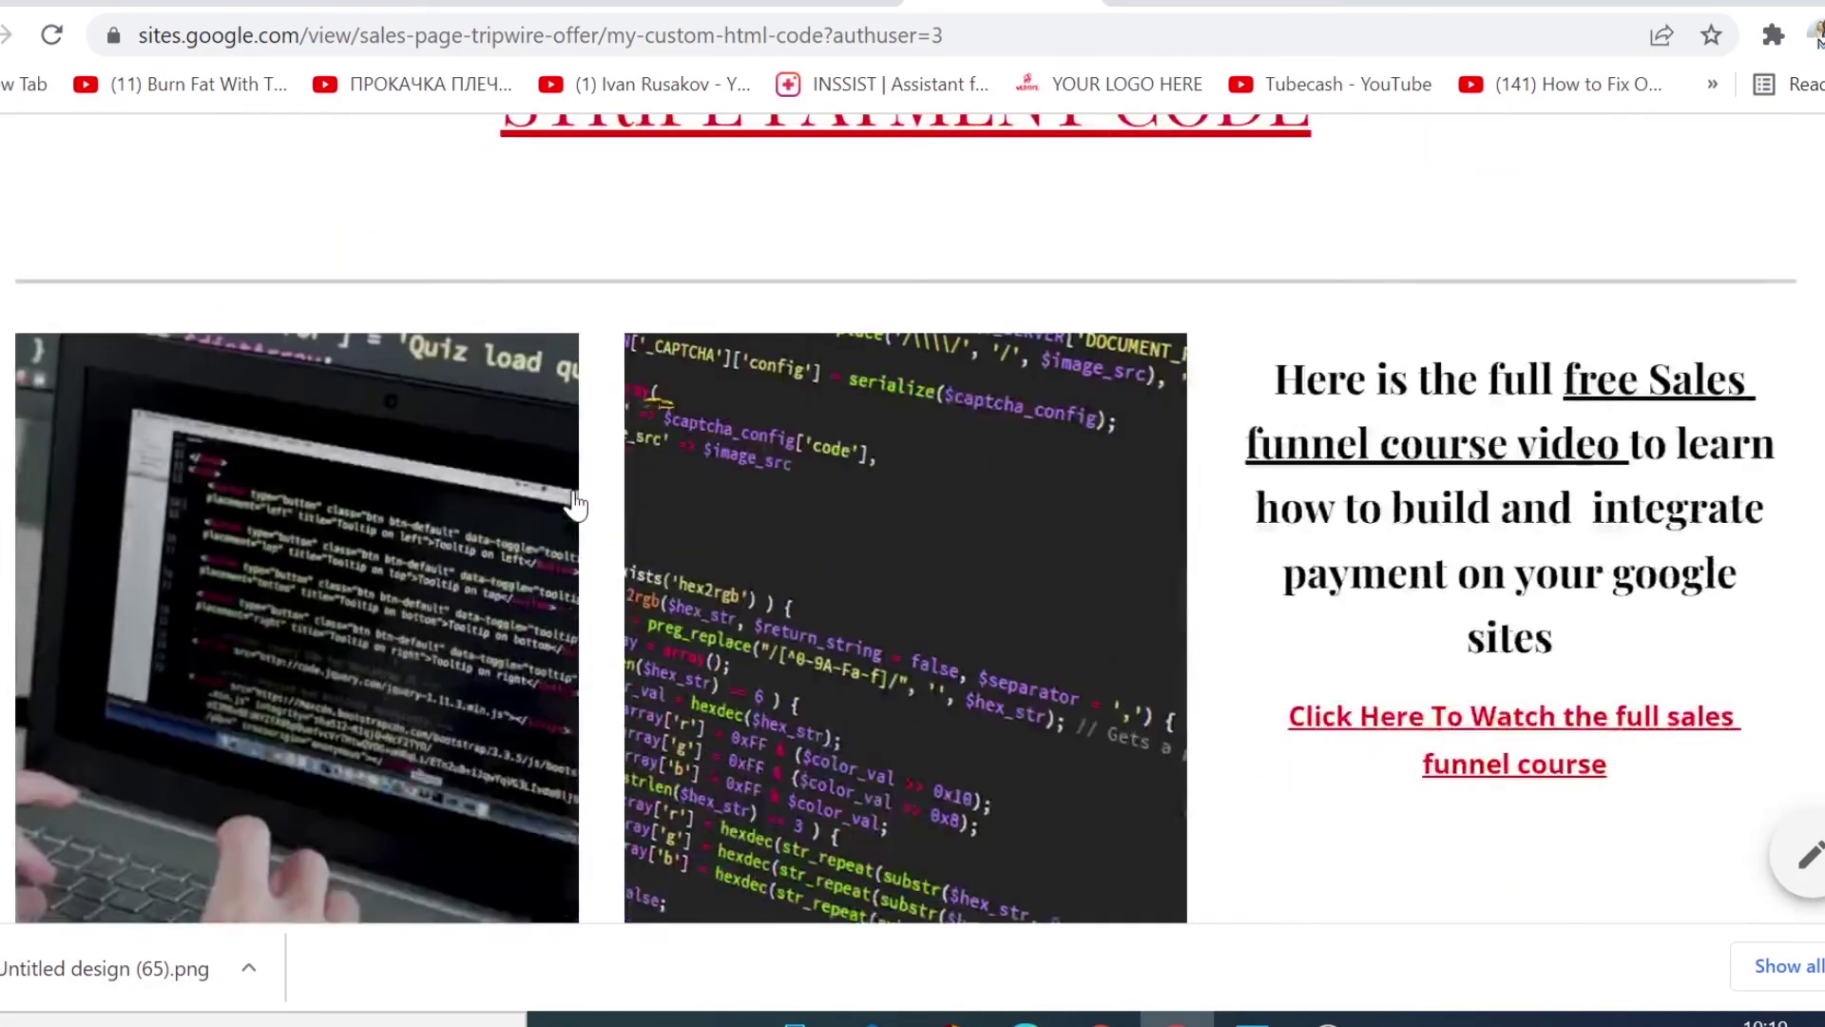
{"action": "scroll", "coordinate": [575, 502], "scroll_direction": "down", "scroll_amount": 3}
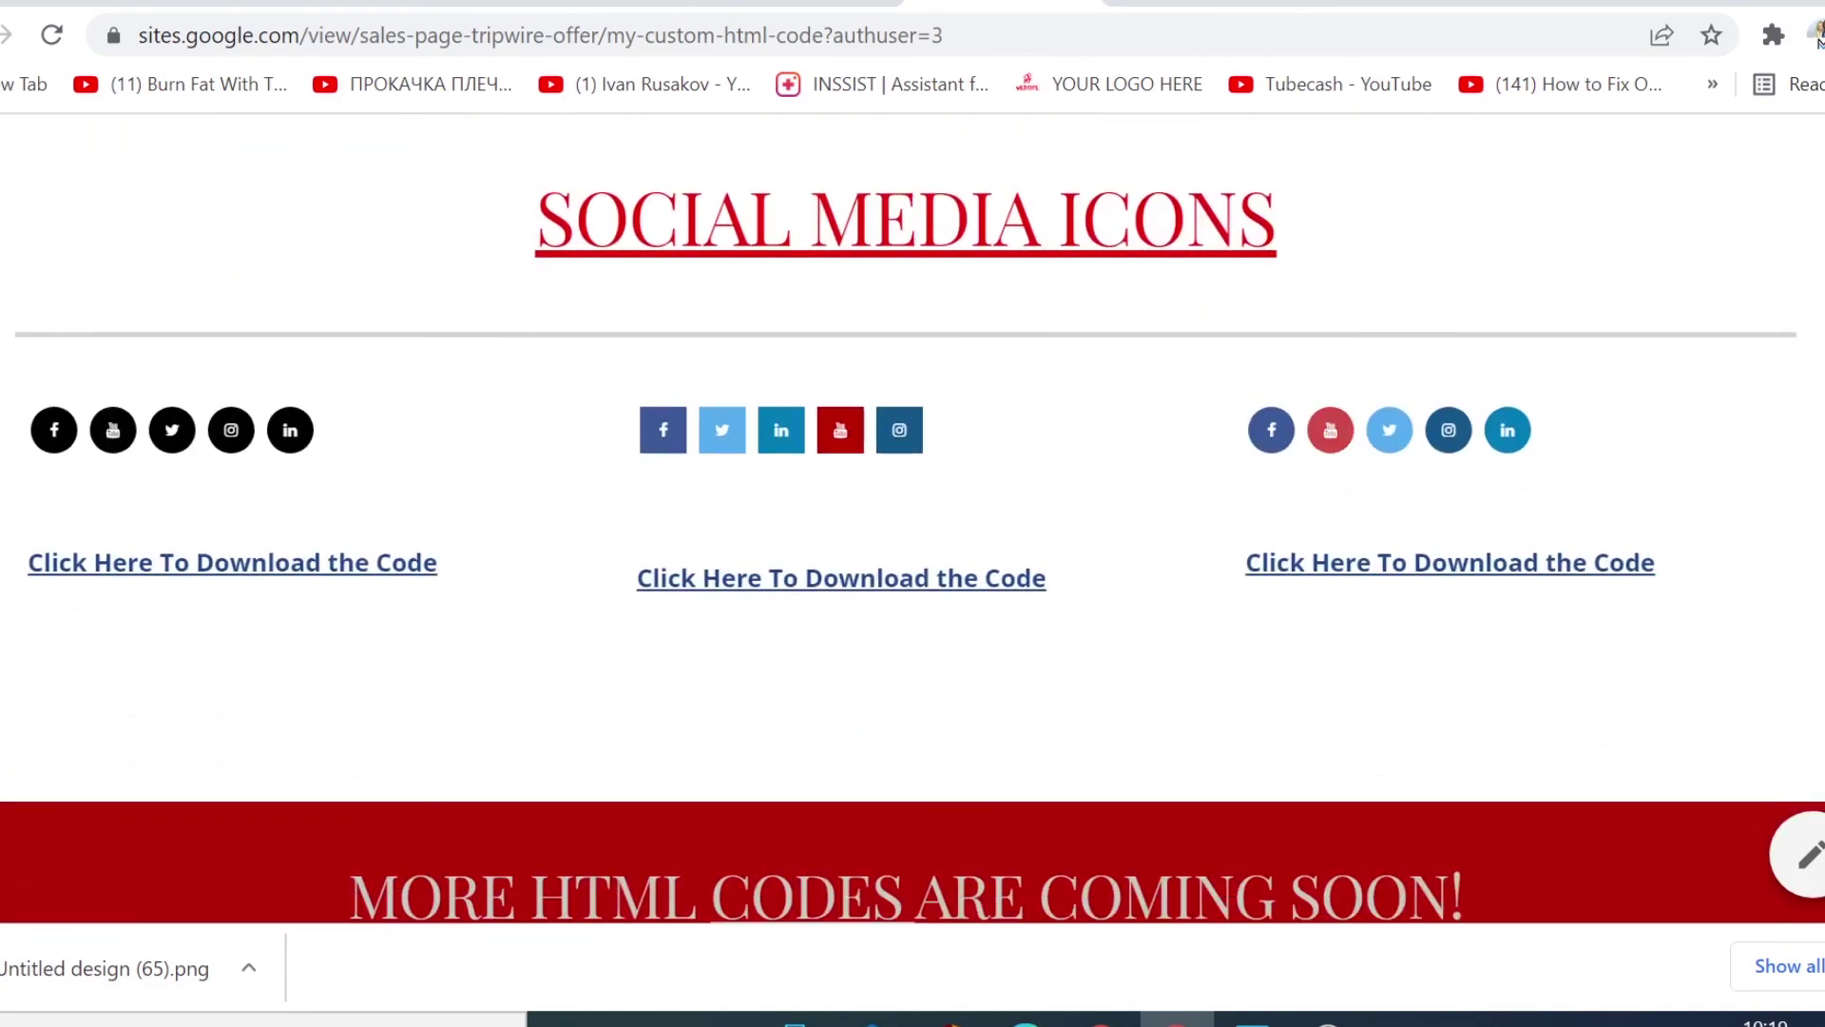
{"action": "scroll", "coordinate": [1774, 511], "scroll_direction": "down", "scroll_amount": 1}
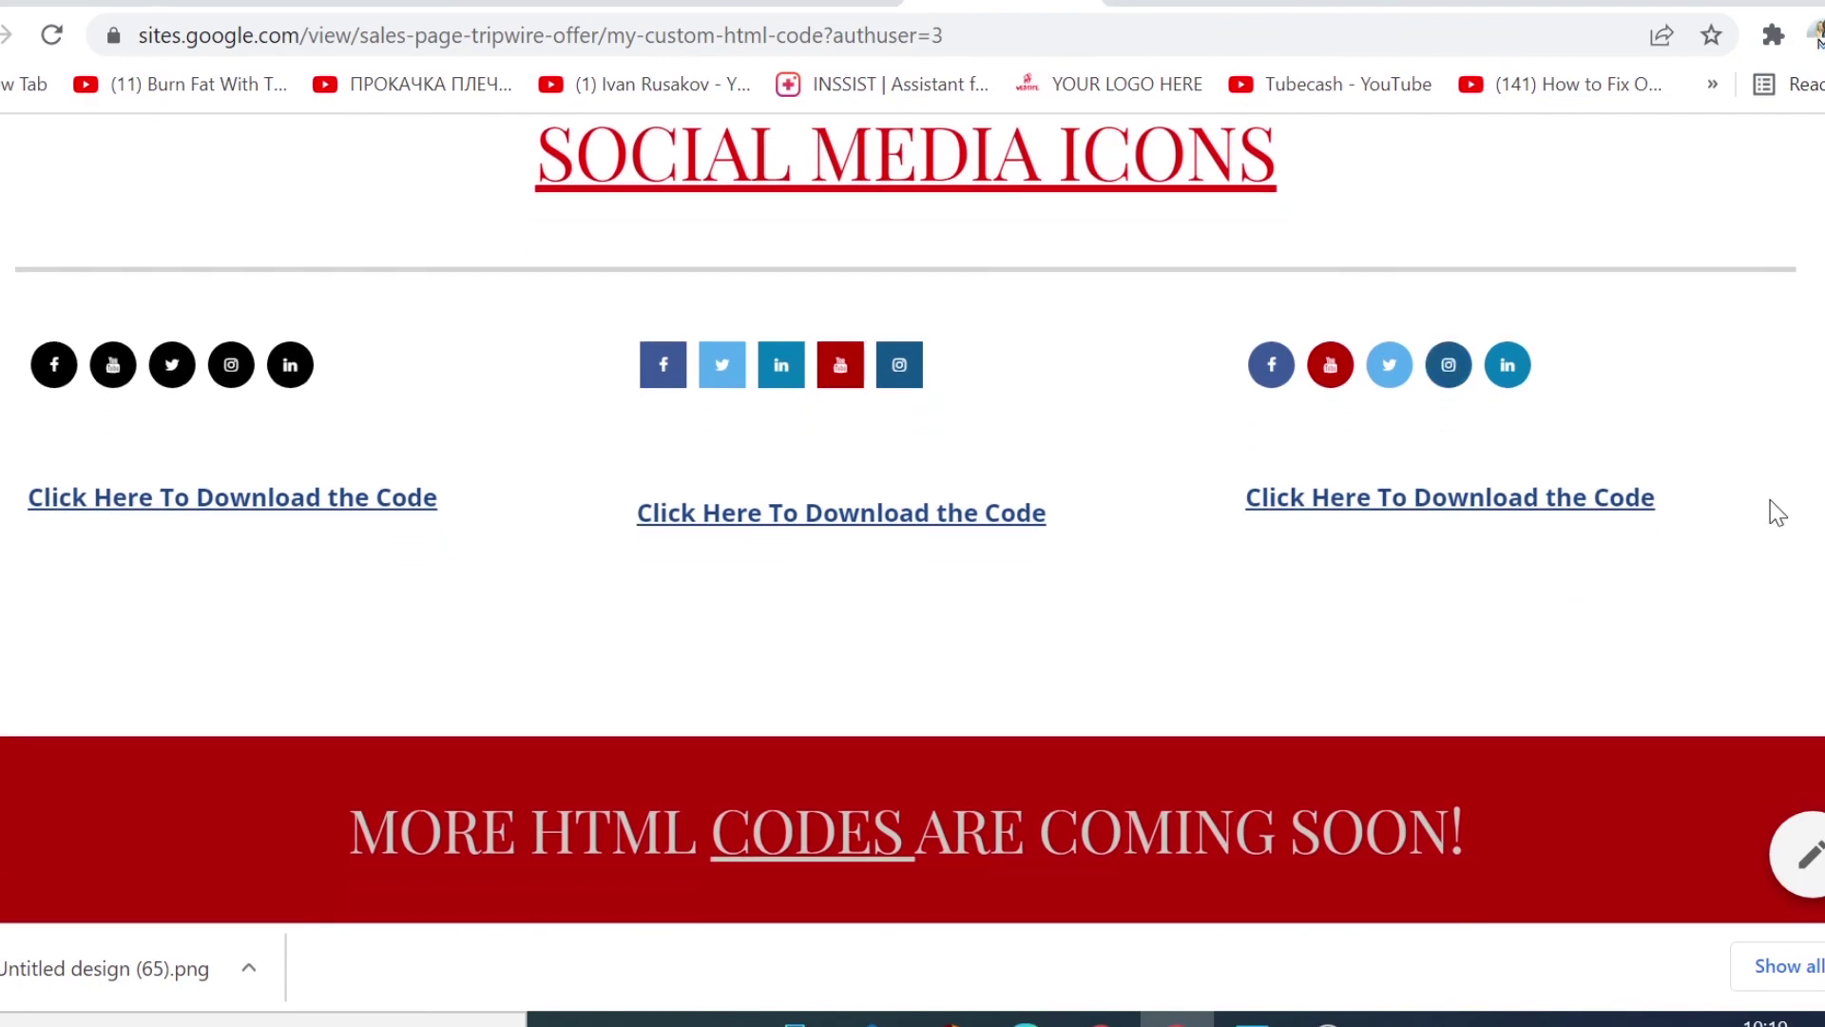
{"action": "scroll", "coordinate": [1776, 513], "scroll_direction": "up", "scroll_amount": 15}
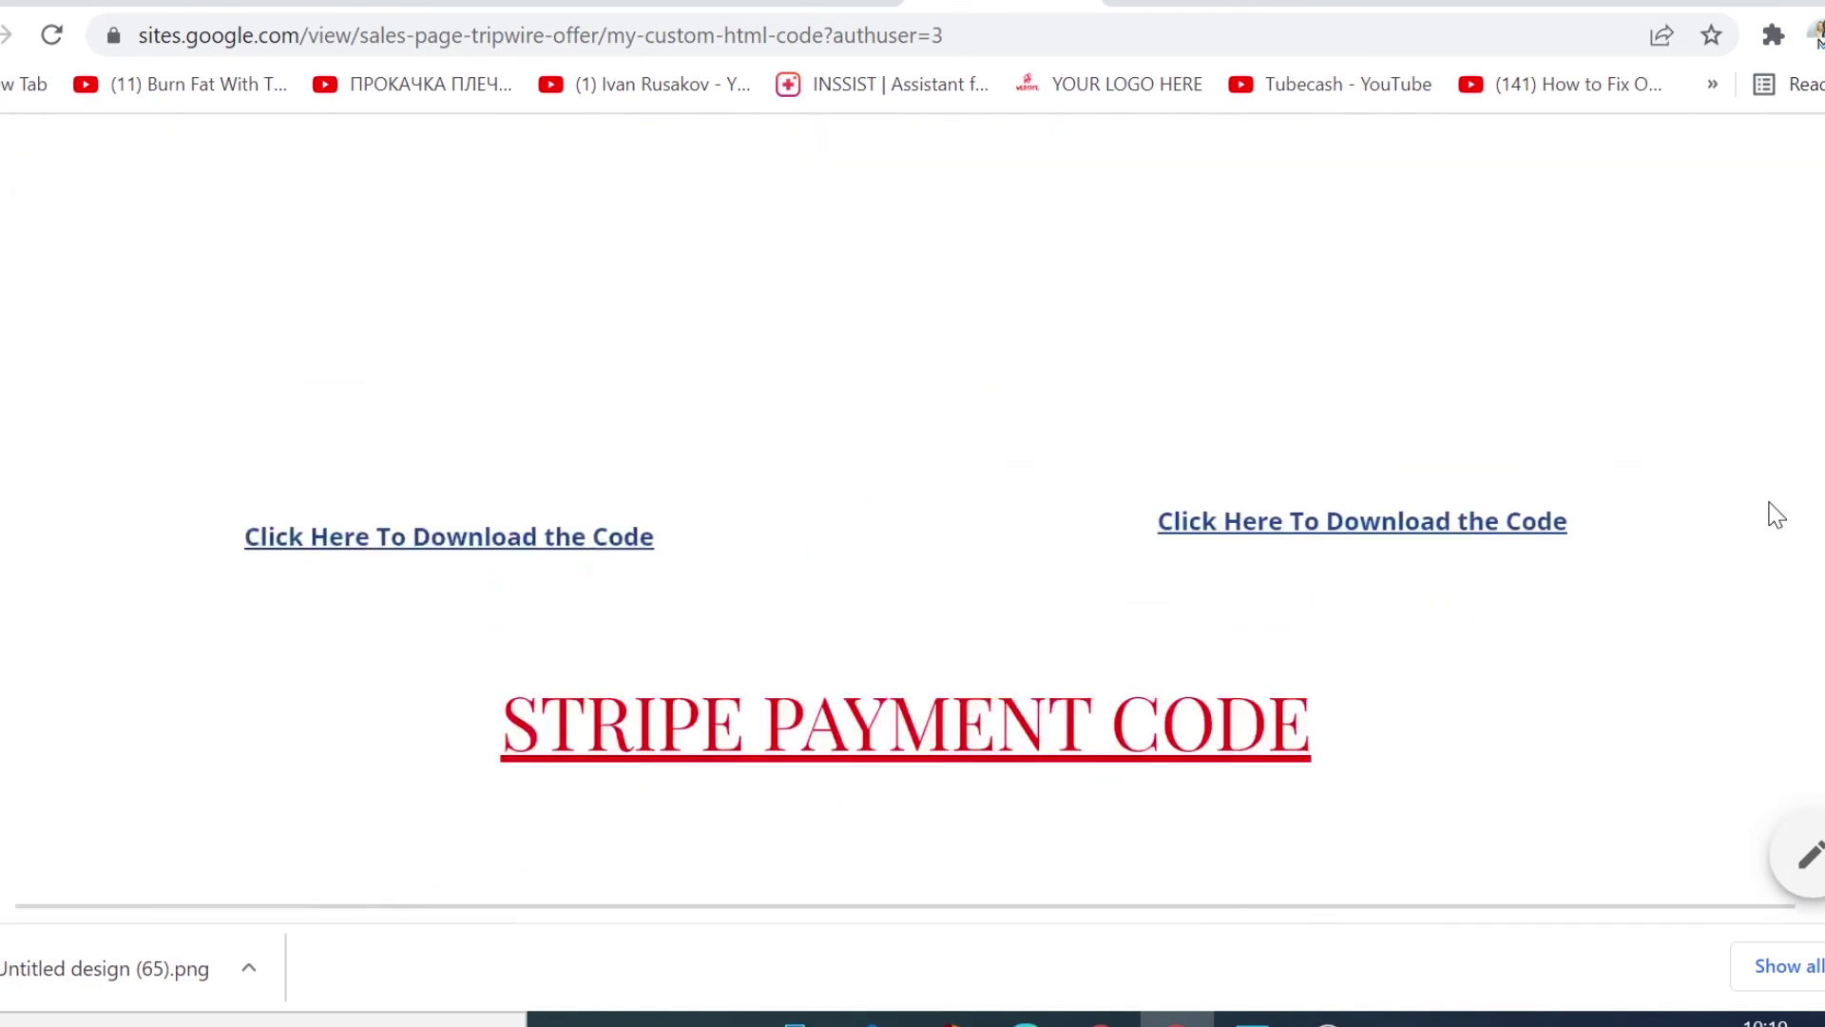
{"action": "scroll", "coordinate": [1772, 513], "scroll_direction": "up", "scroll_amount": 1}
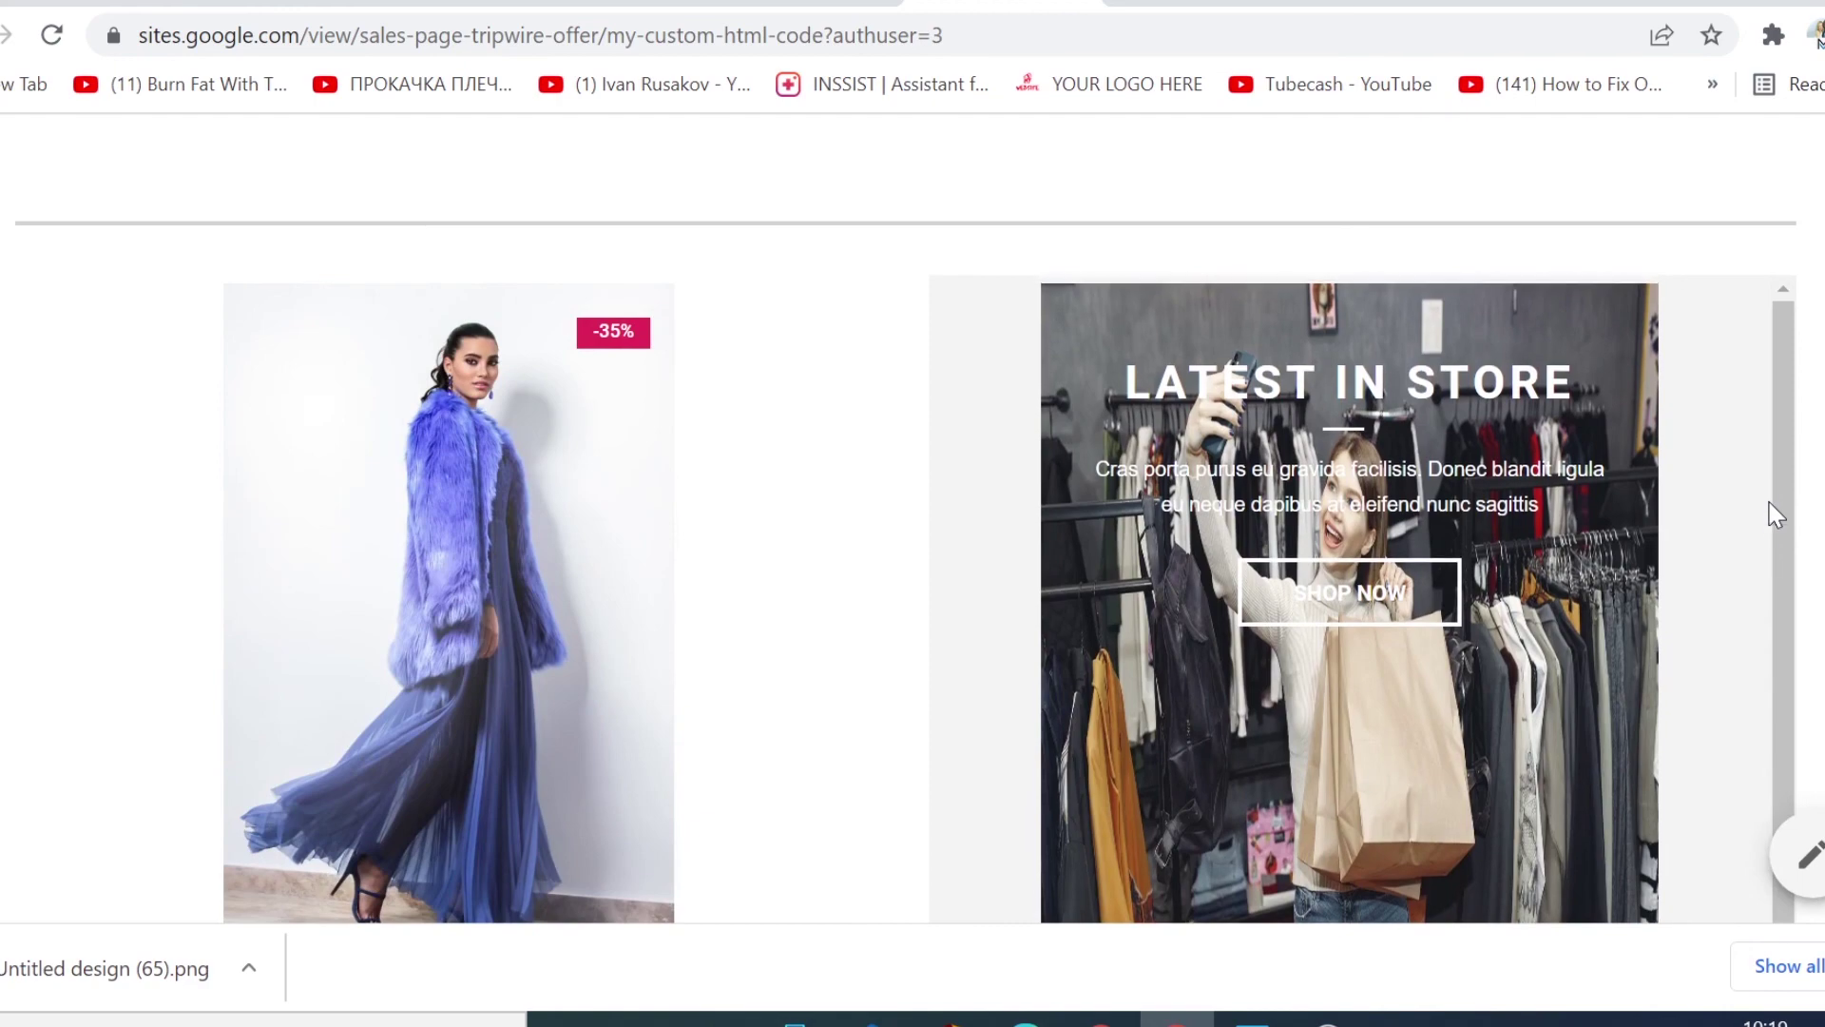
{"action": "scroll", "coordinate": [1595, 522], "scroll_direction": "up", "scroll_amount": 15}
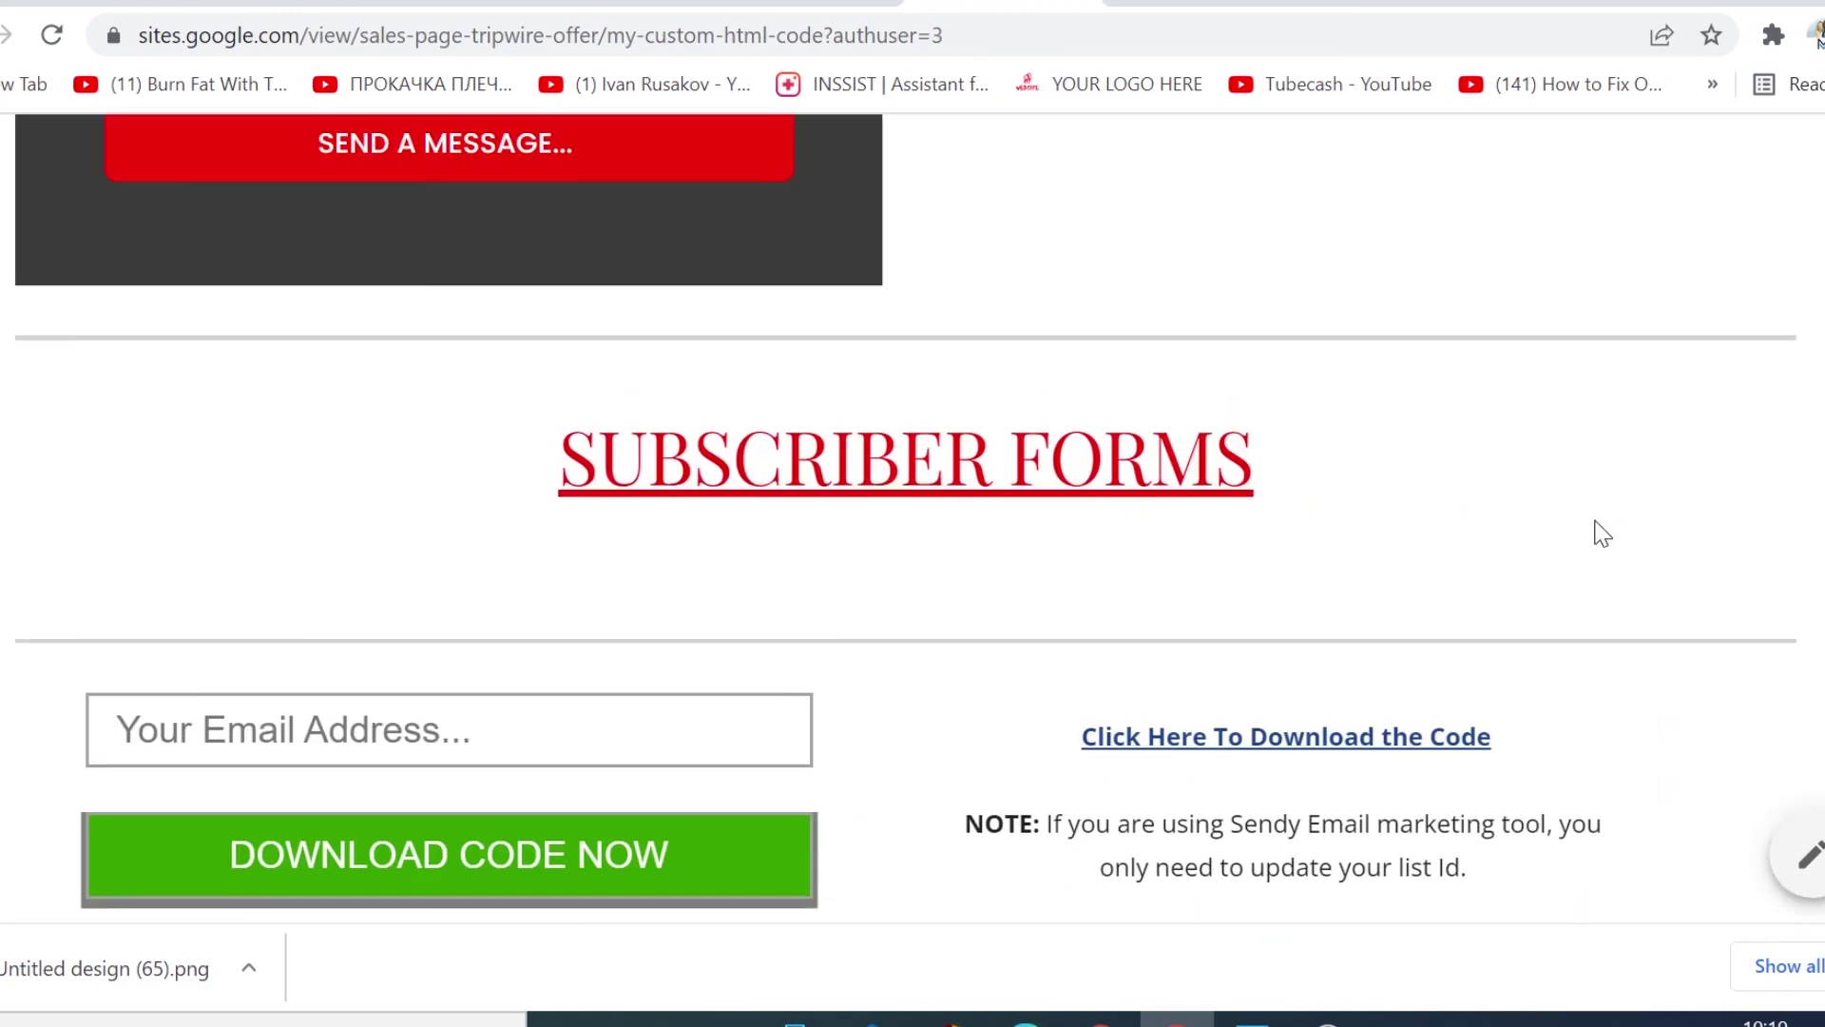
{"action": "scroll", "coordinate": [1597, 530], "scroll_direction": "up", "scroll_amount": 10}
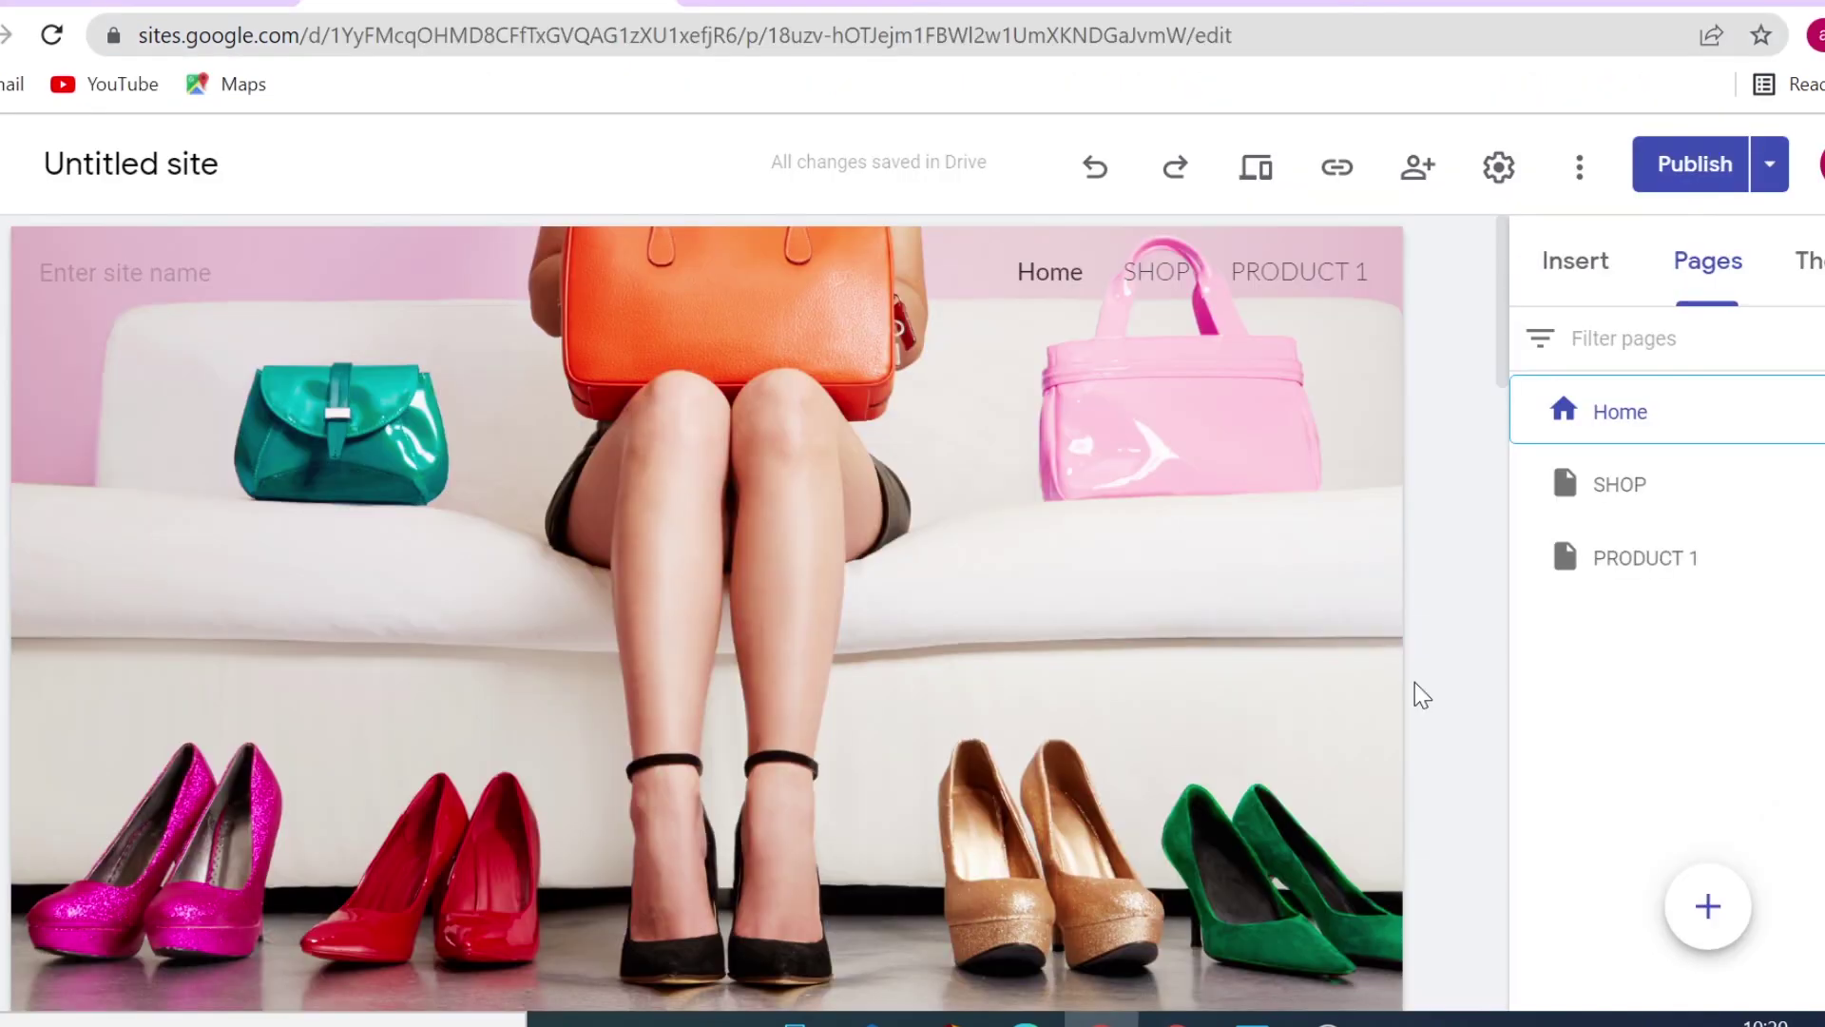
Go back to the site editor and check the Home page's header, LUXURY DESIGNER SHOES banner and SHOP NOW sections
{"action": "scroll", "coordinate": [1415, 682], "scroll_direction": "down", "scroll_amount": 5}
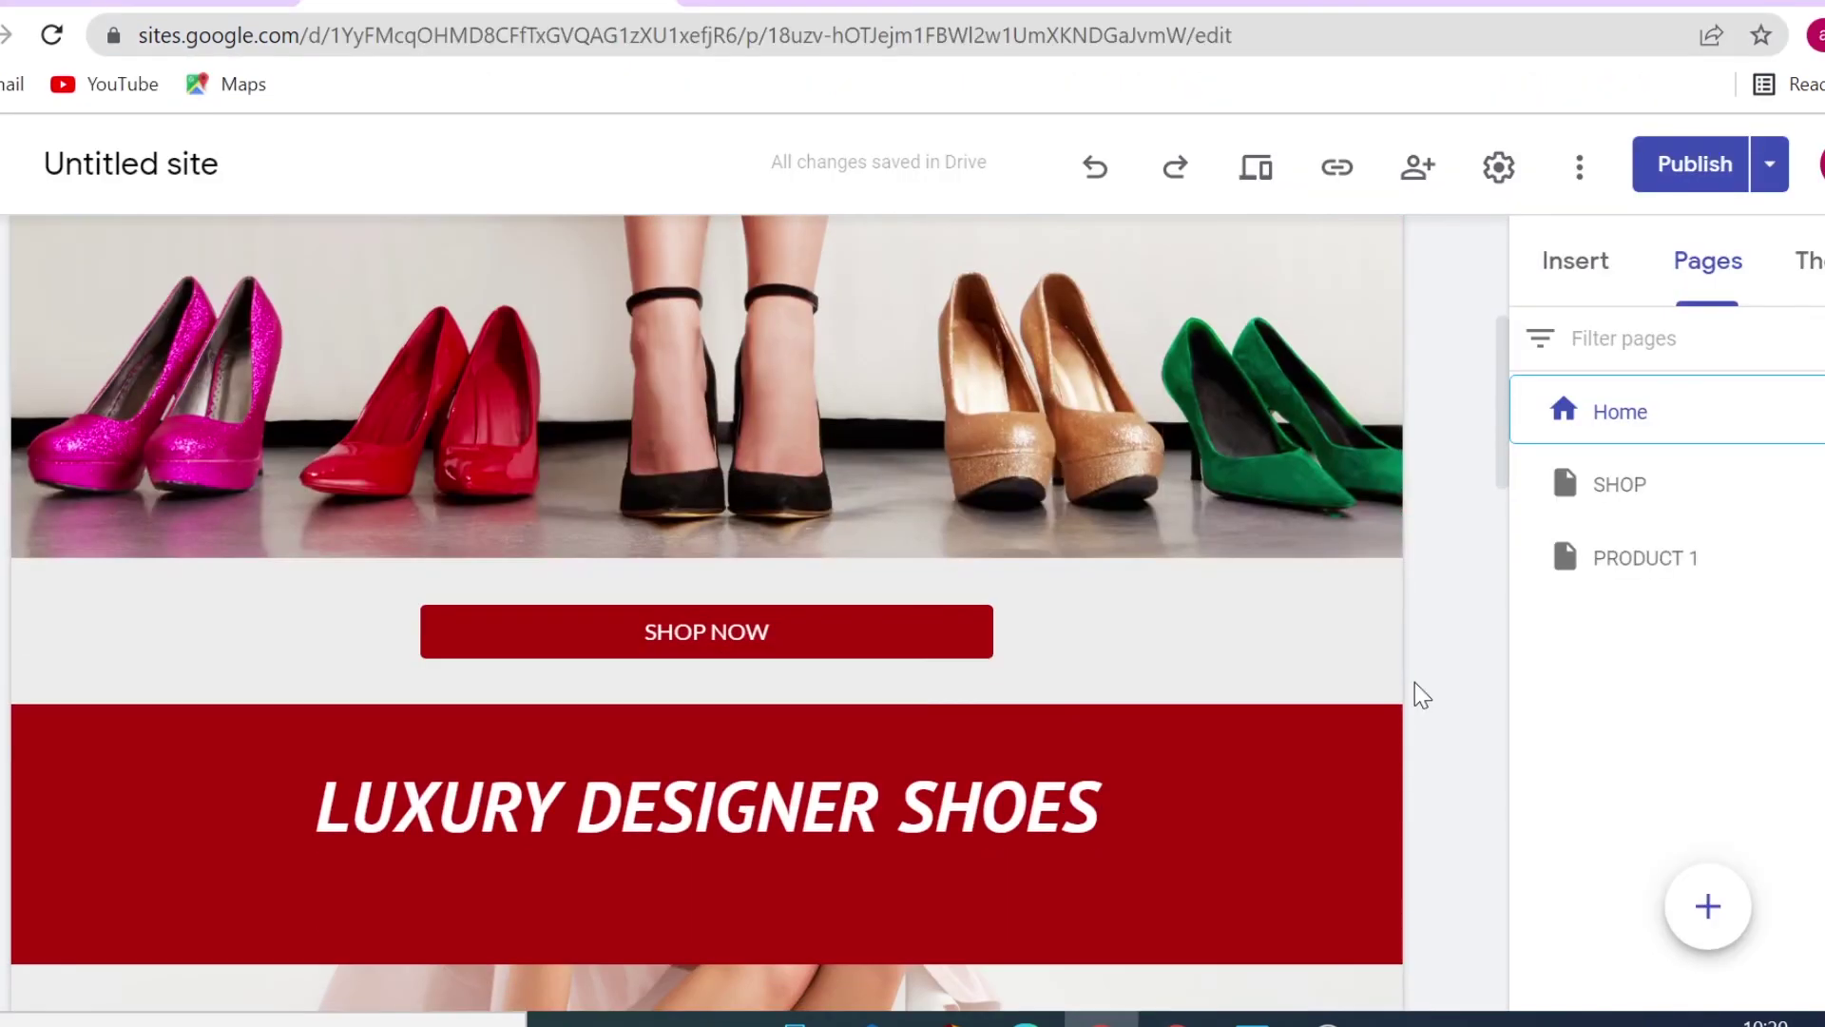
{"action": "scroll", "coordinate": [1414, 682], "scroll_direction": "down", "scroll_amount": 6}
{"action": "scroll", "coordinate": [1415, 682], "scroll_direction": "down", "scroll_amount": 4}
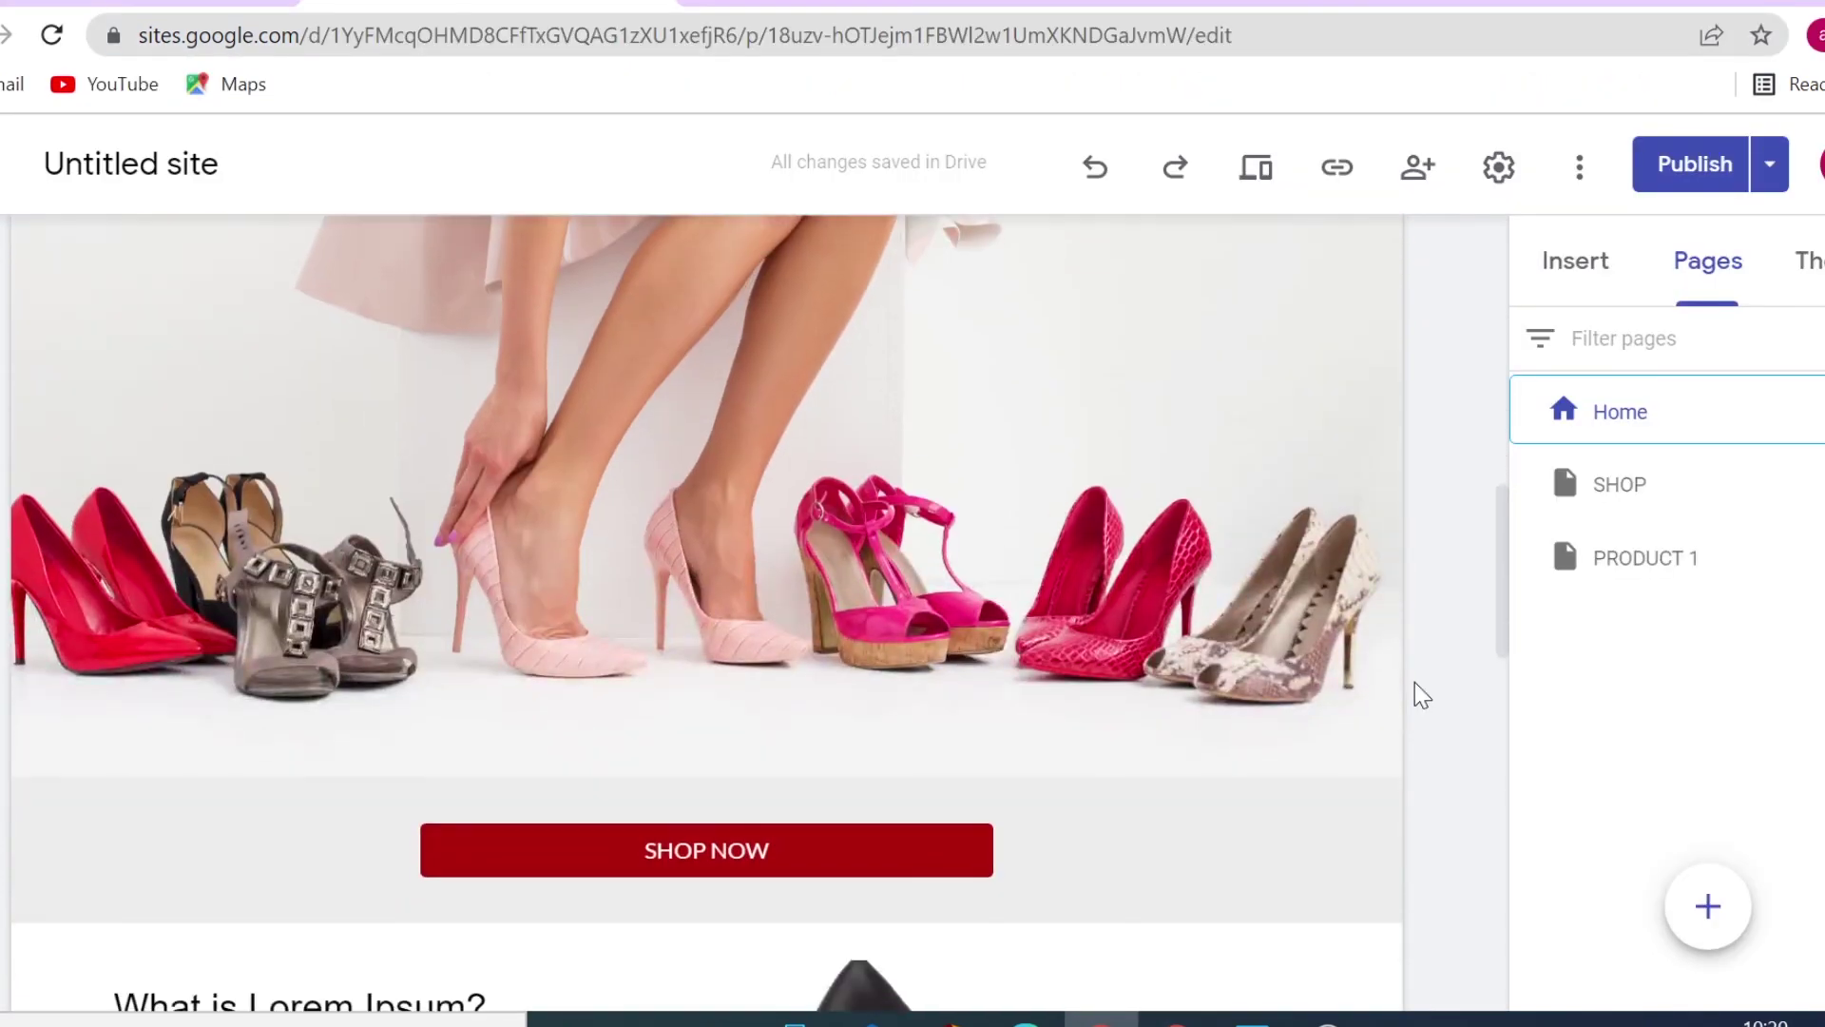